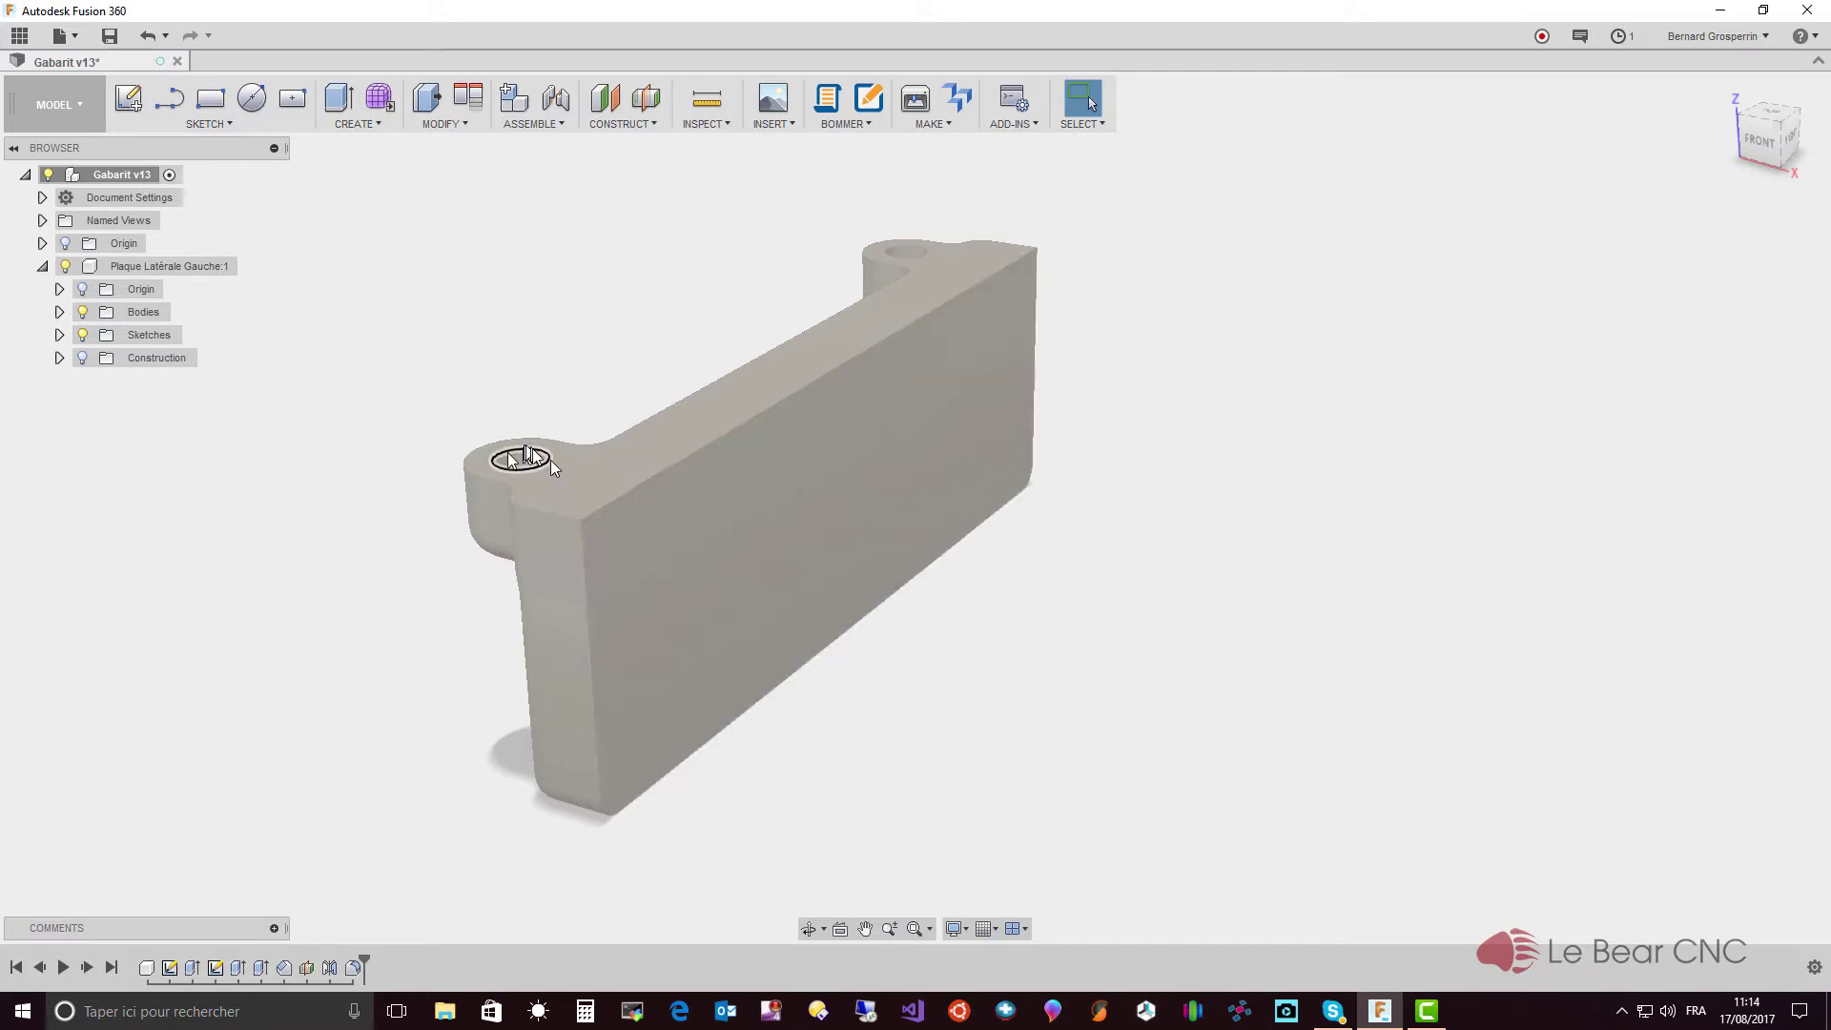
pyautogui.click(699, 503)
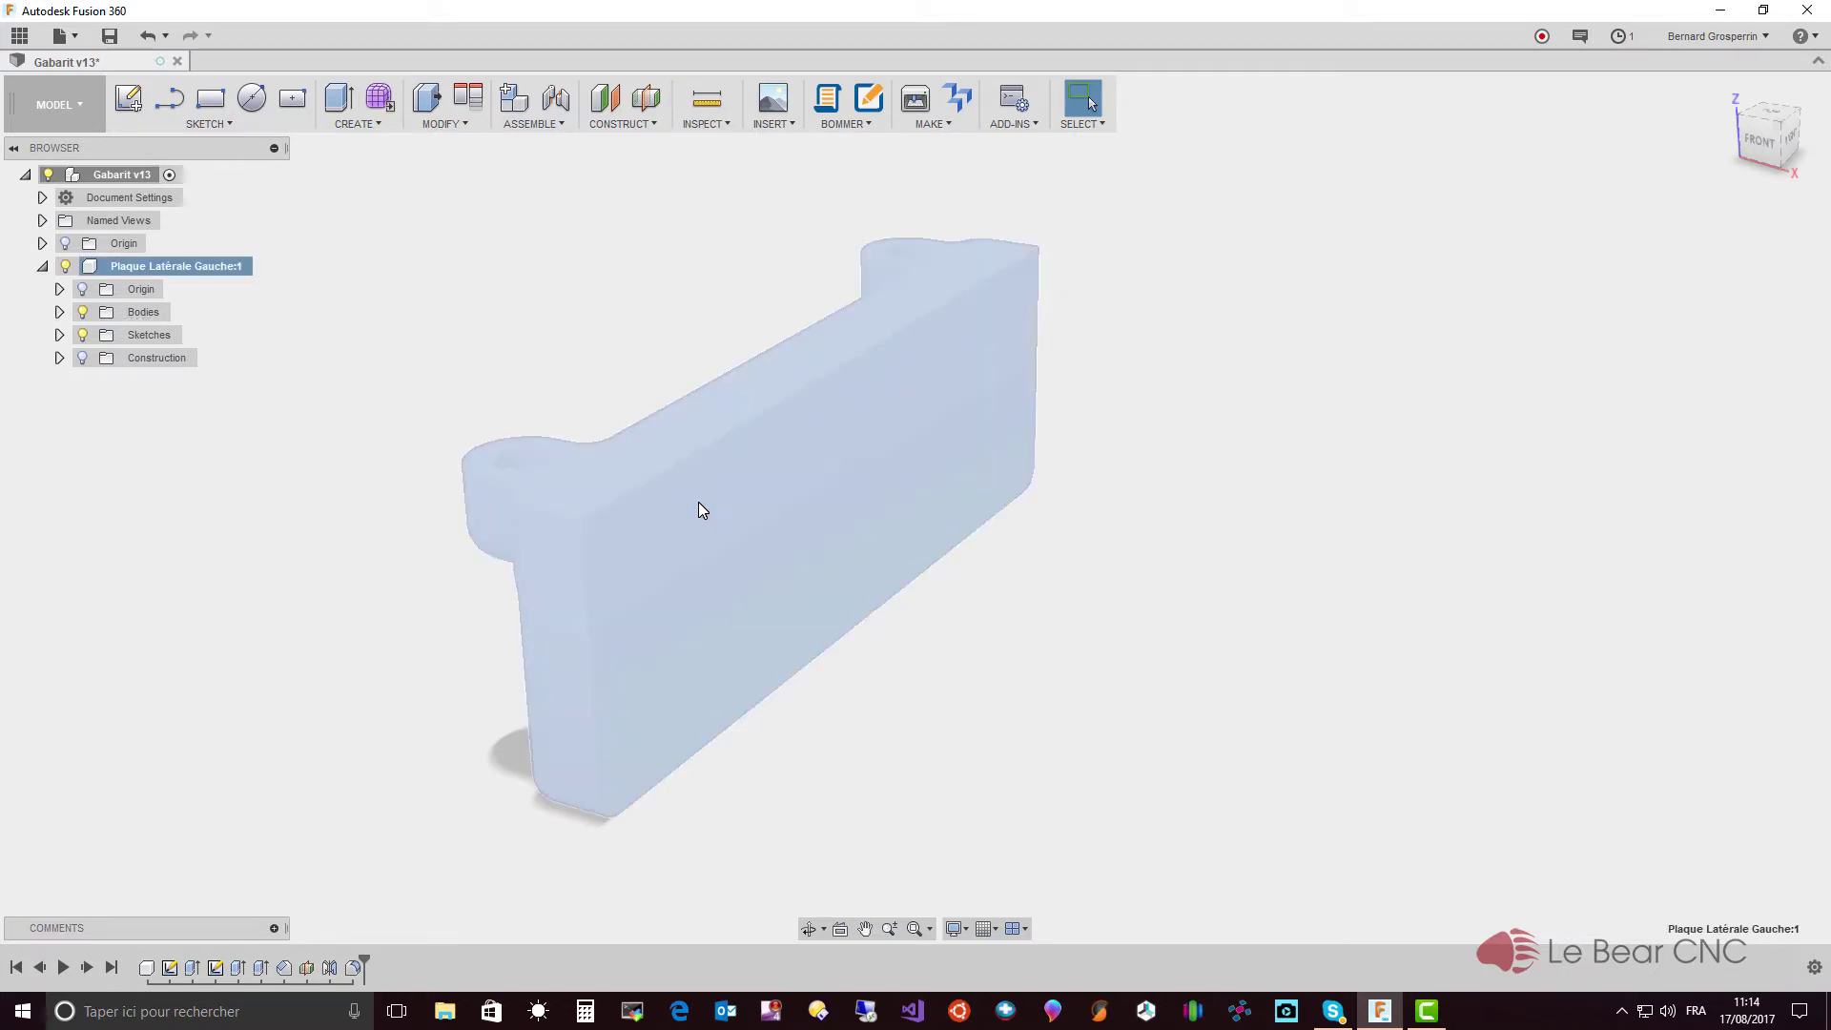
pyautogui.click(933, 725)
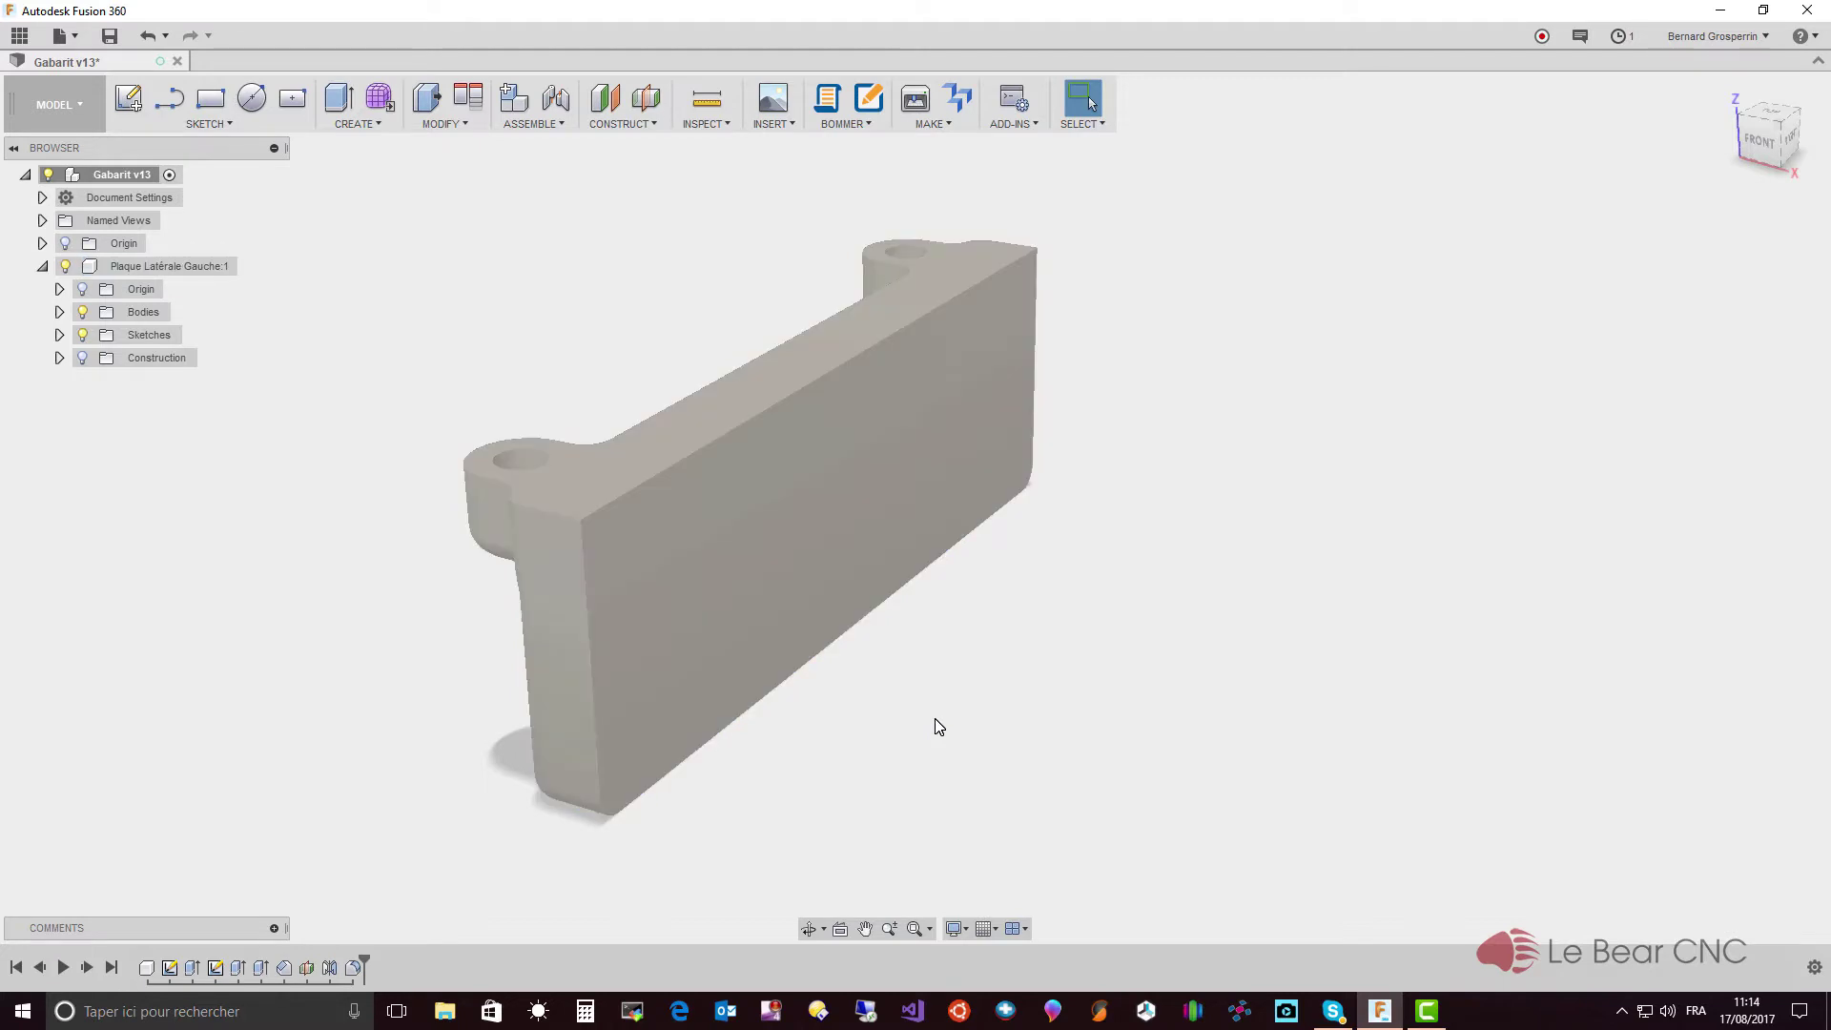
pyautogui.click(778, 562)
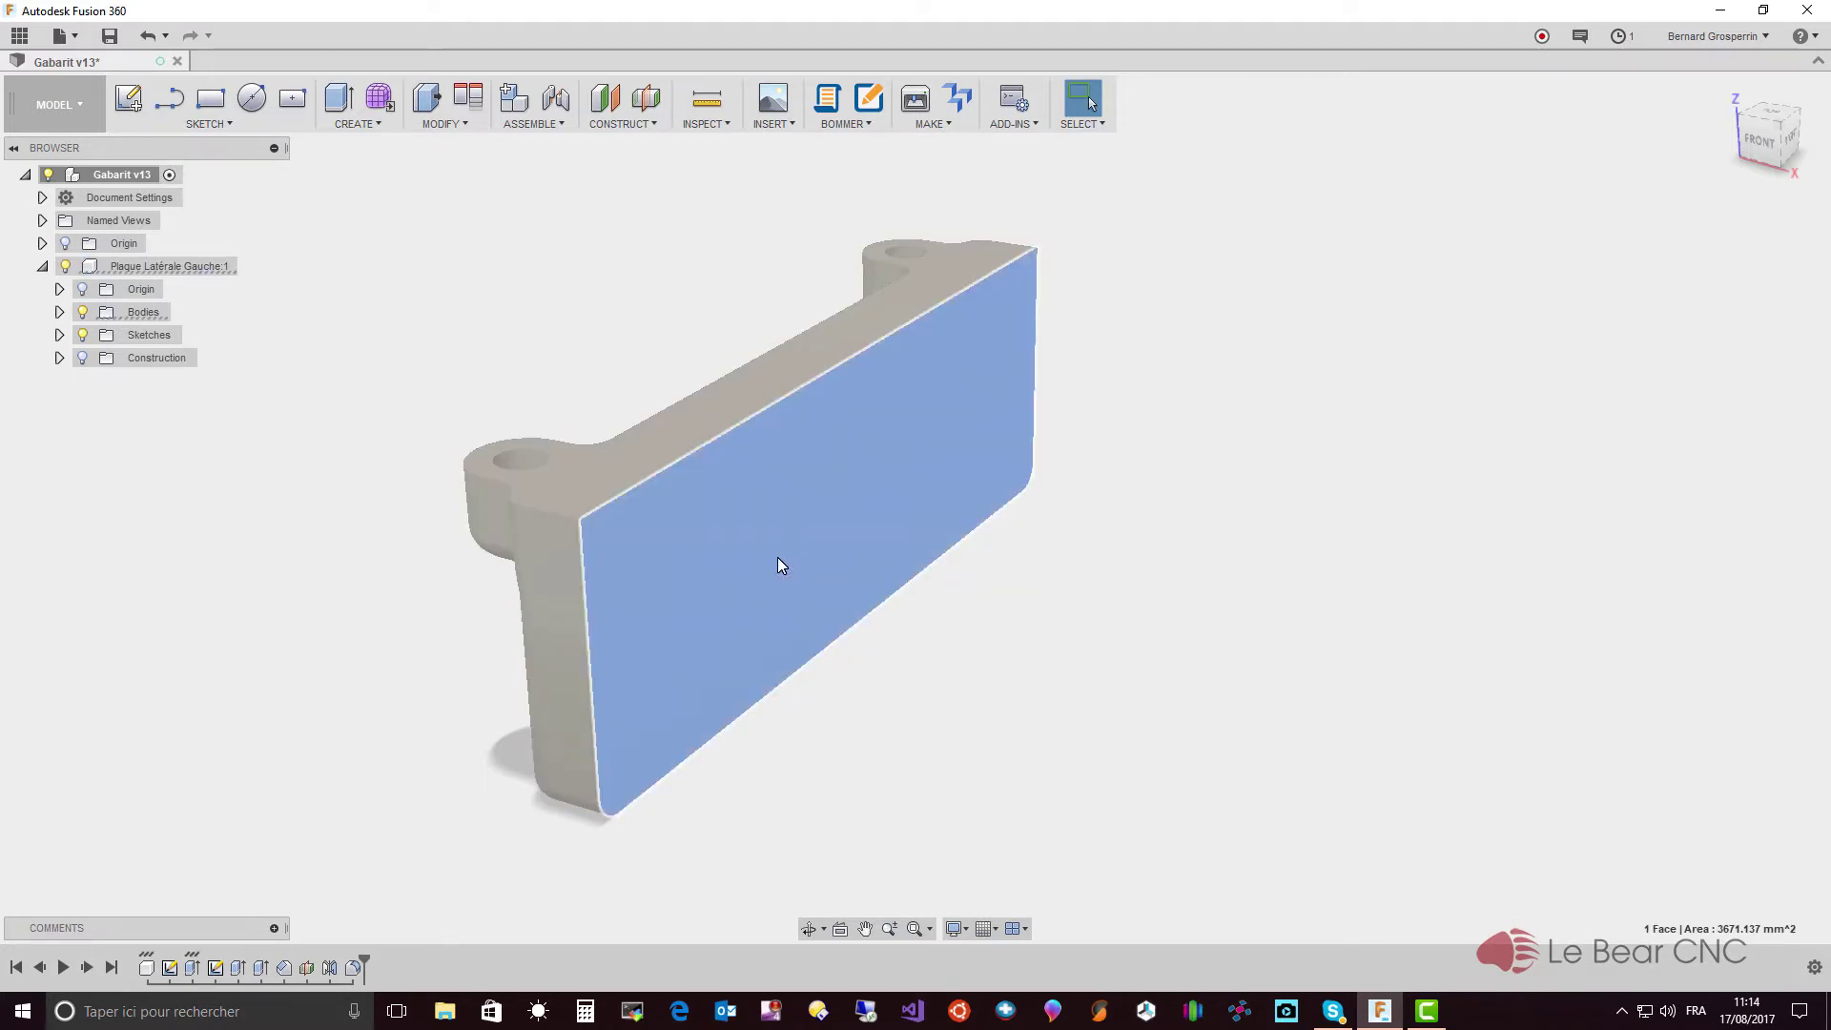
pyautogui.click(778, 561)
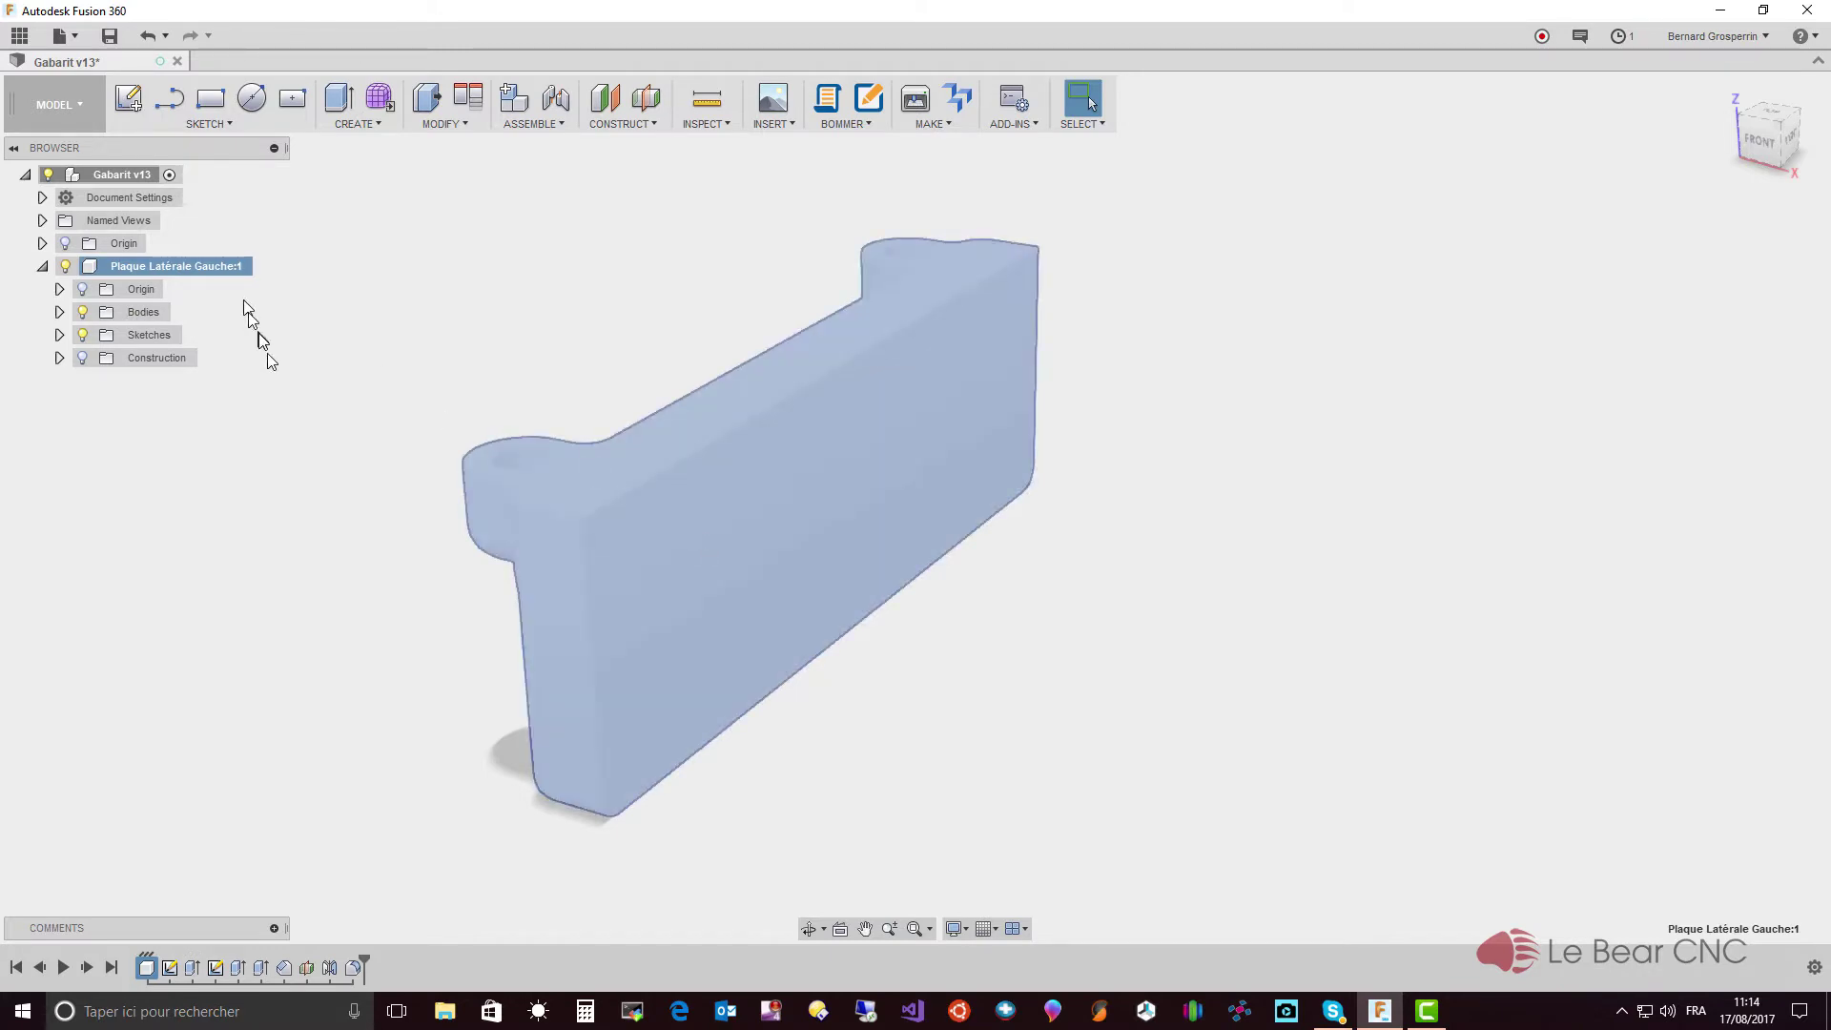
pyautogui.click(278, 437)
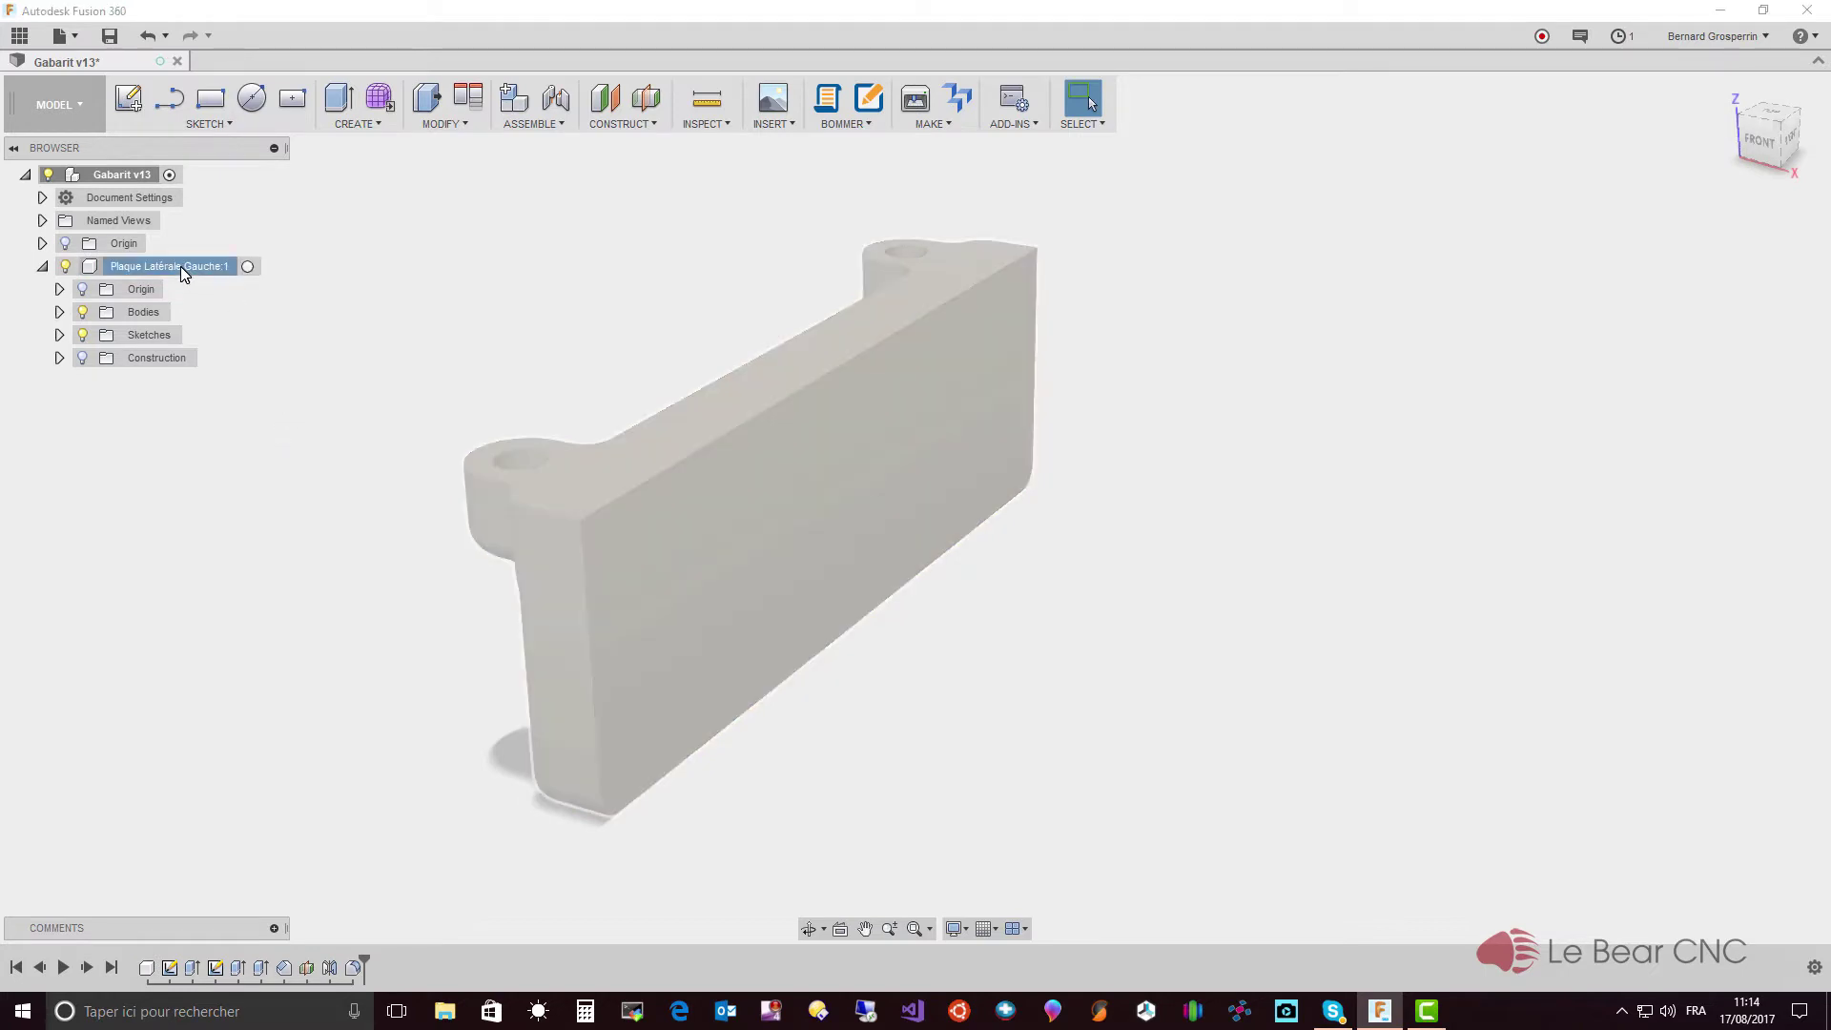
pyautogui.click(180, 266)
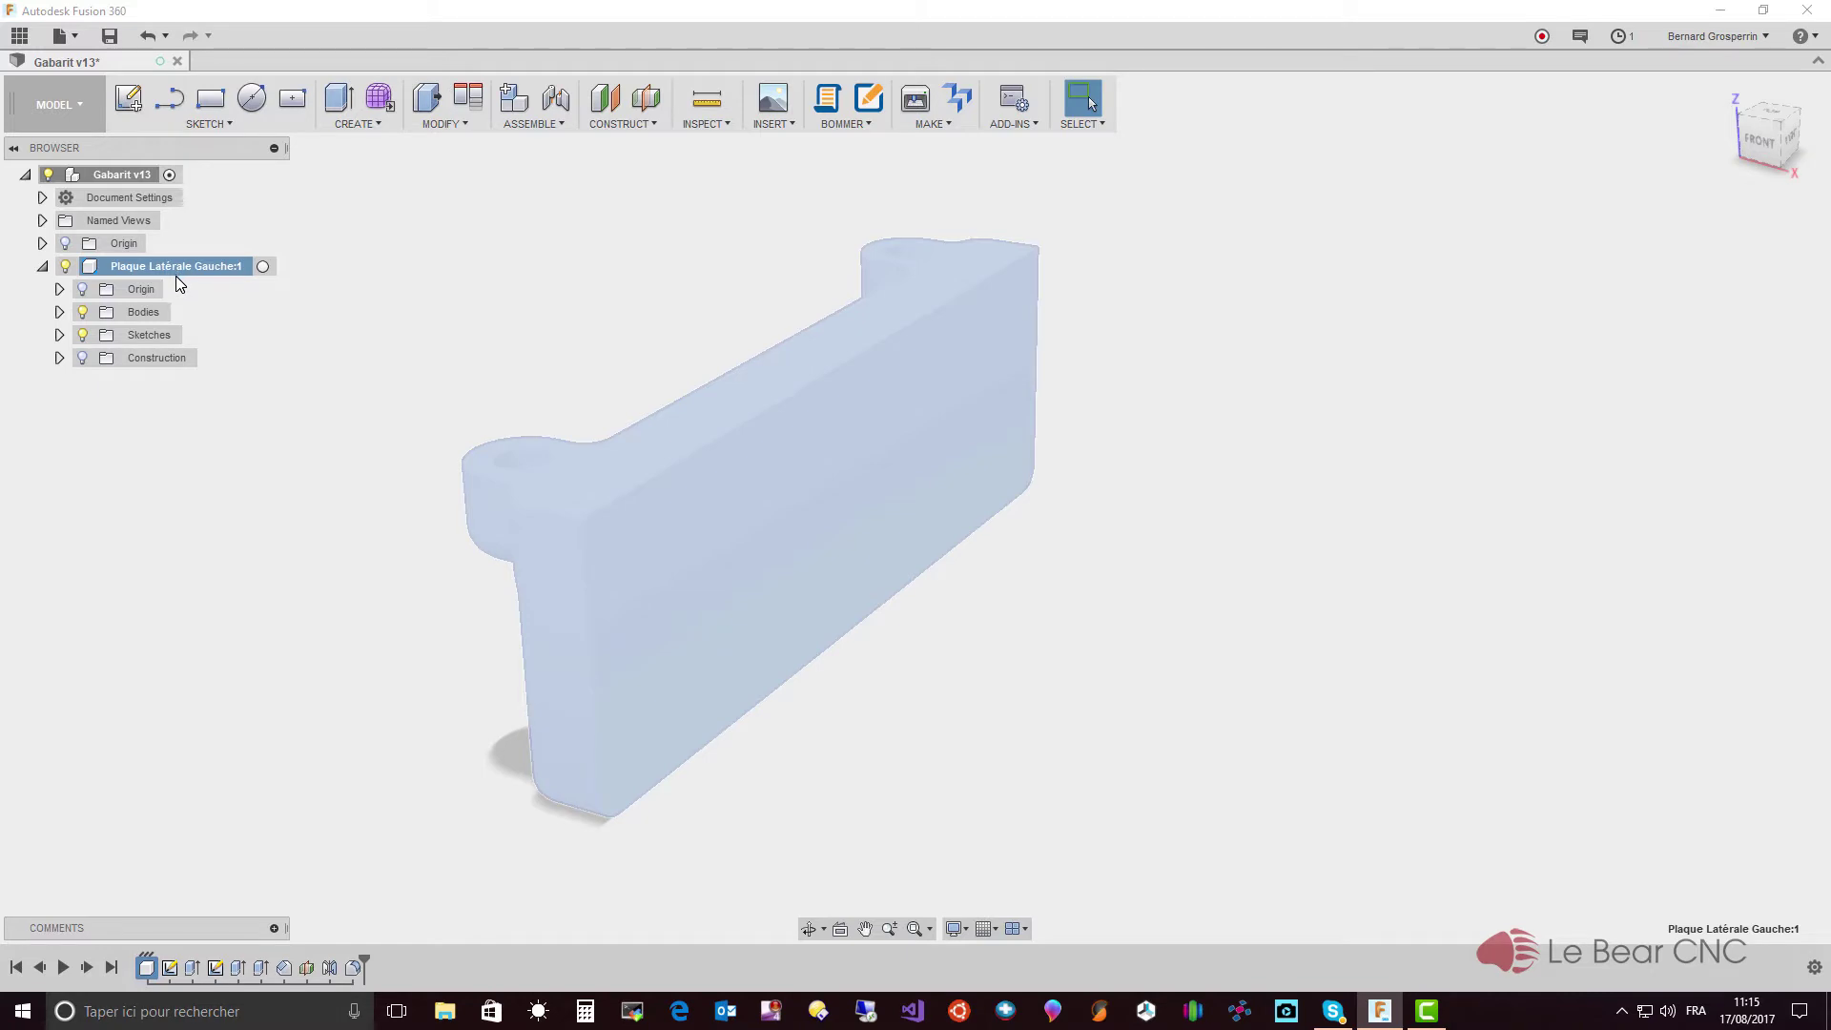
pyautogui.click(174, 275)
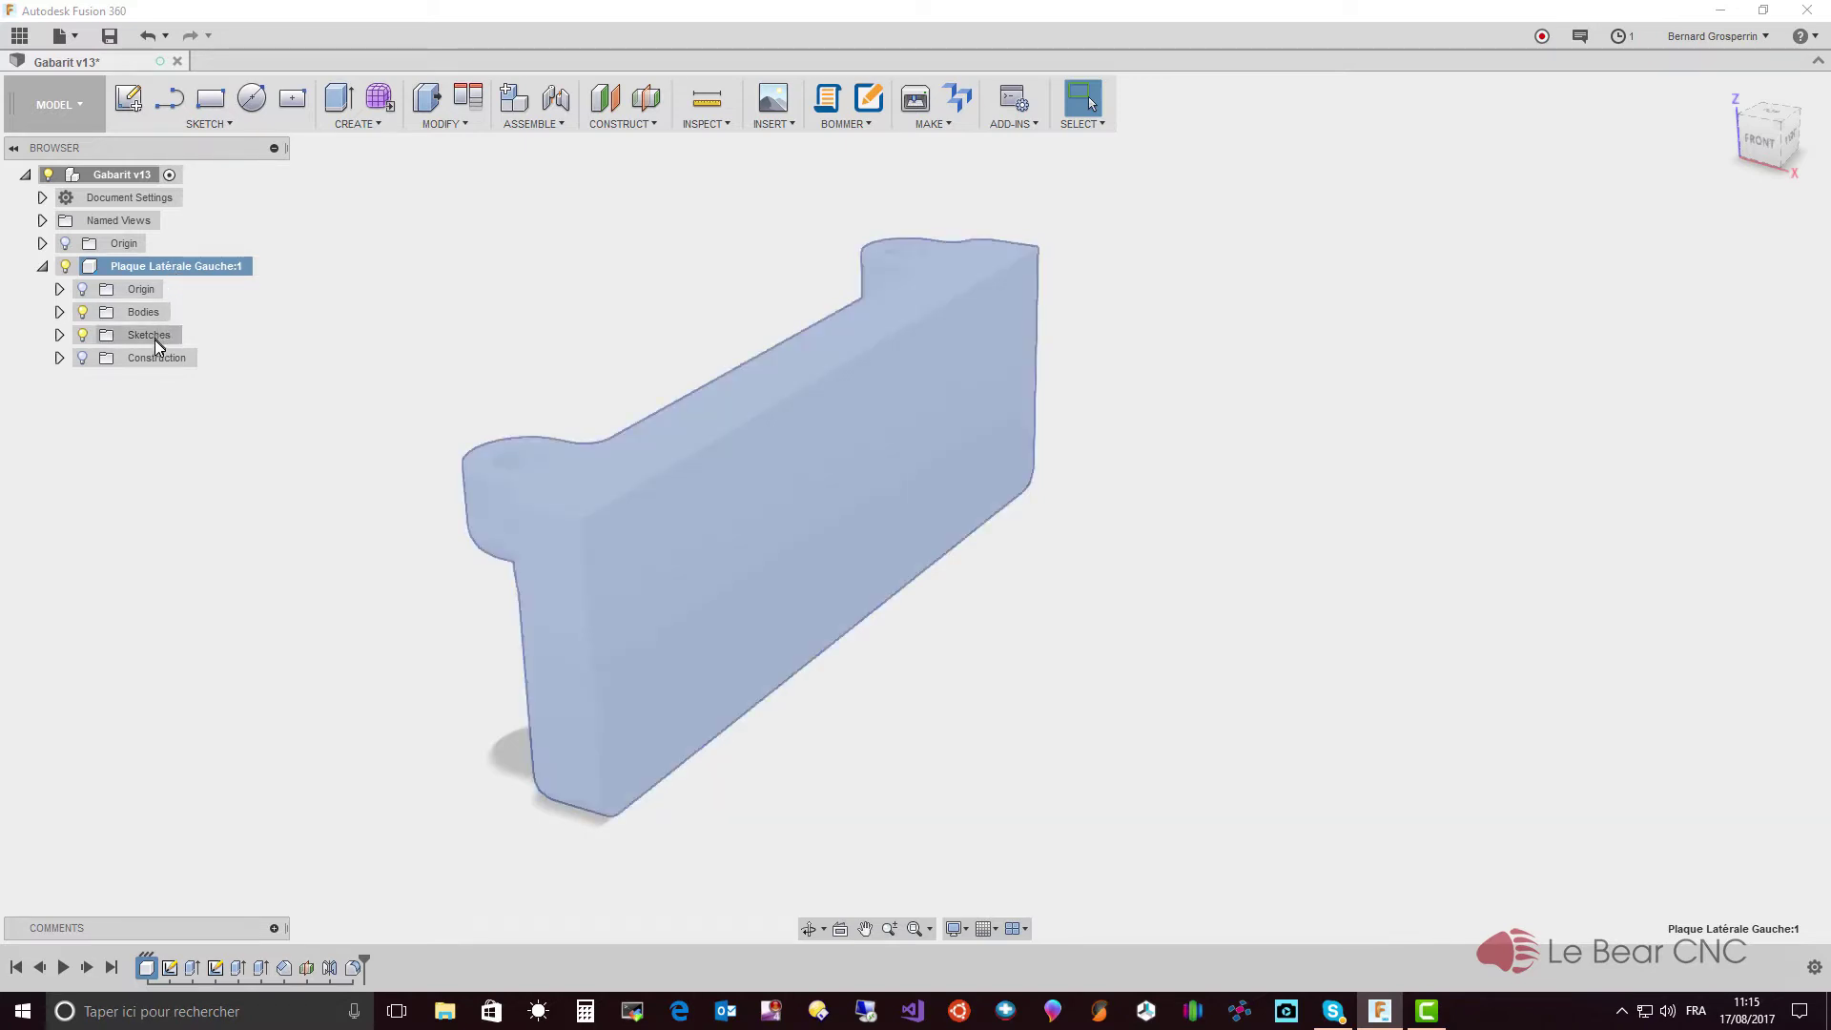
# - Assign the ABS Plastic physical material to Body1 of the Plaque Latérale Gauche component
pyautogui.click(59, 312)
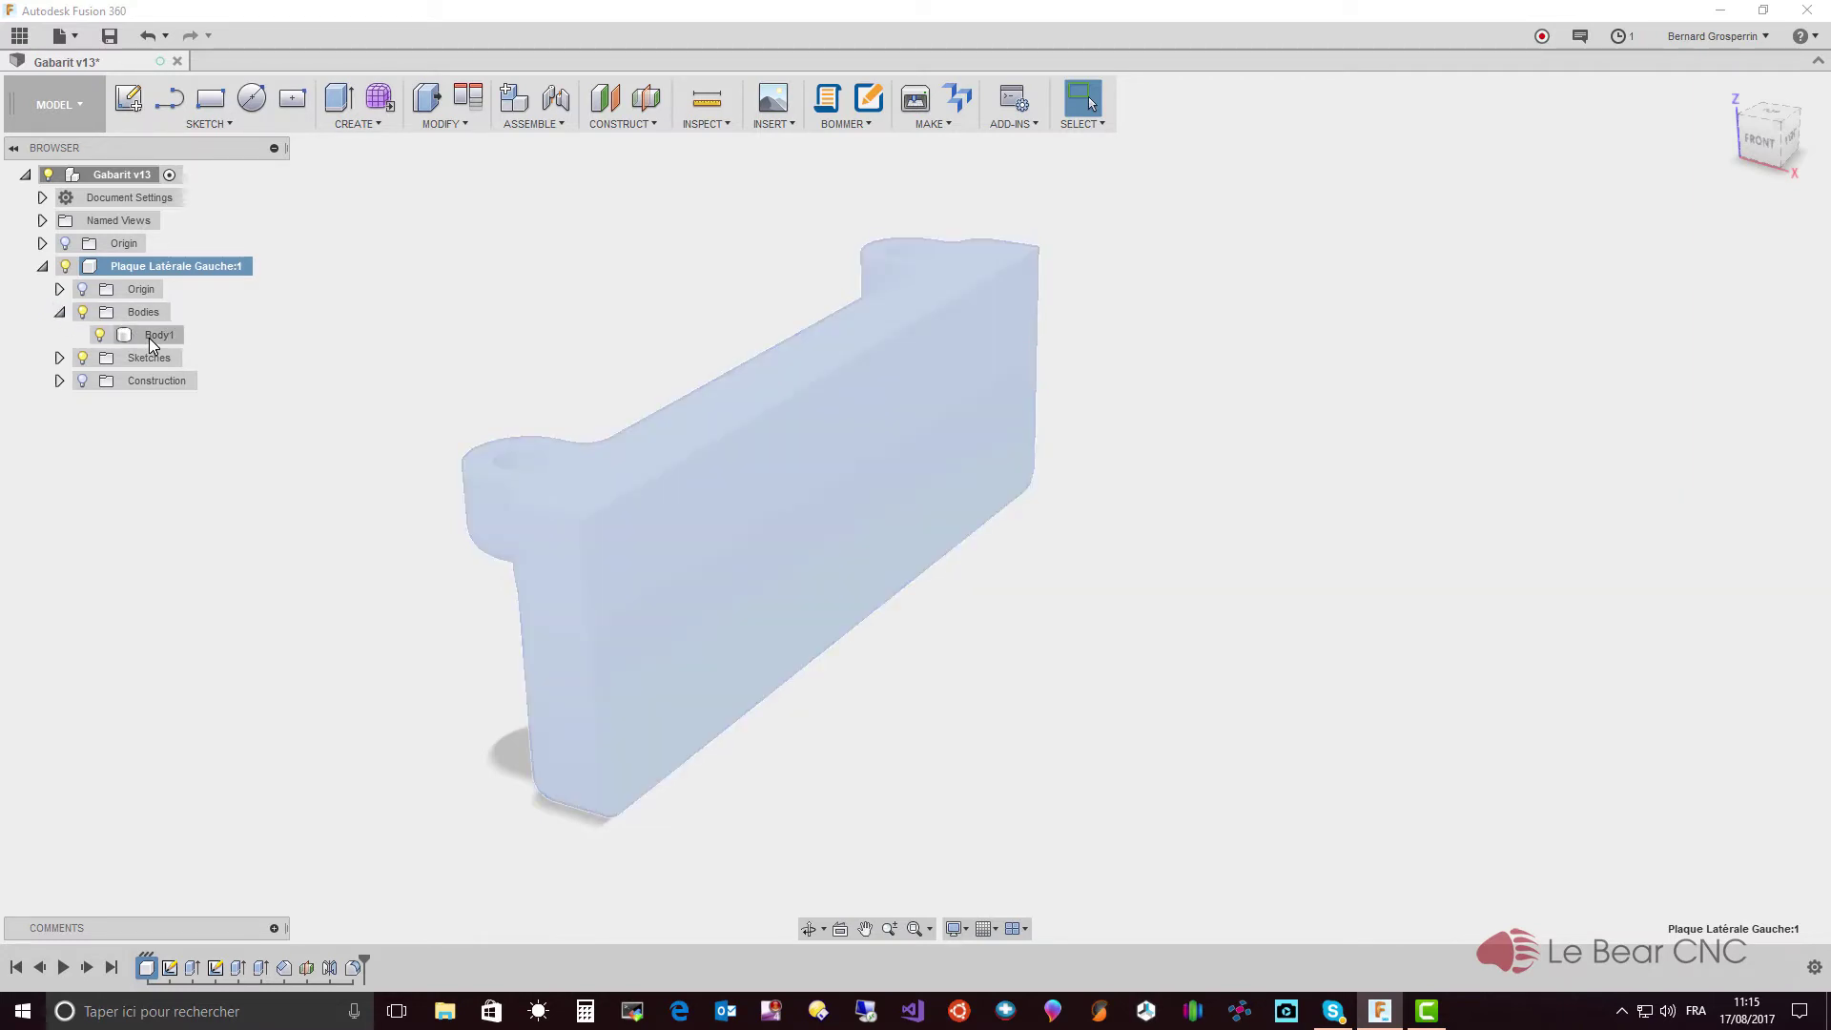
pyautogui.click(149, 337)
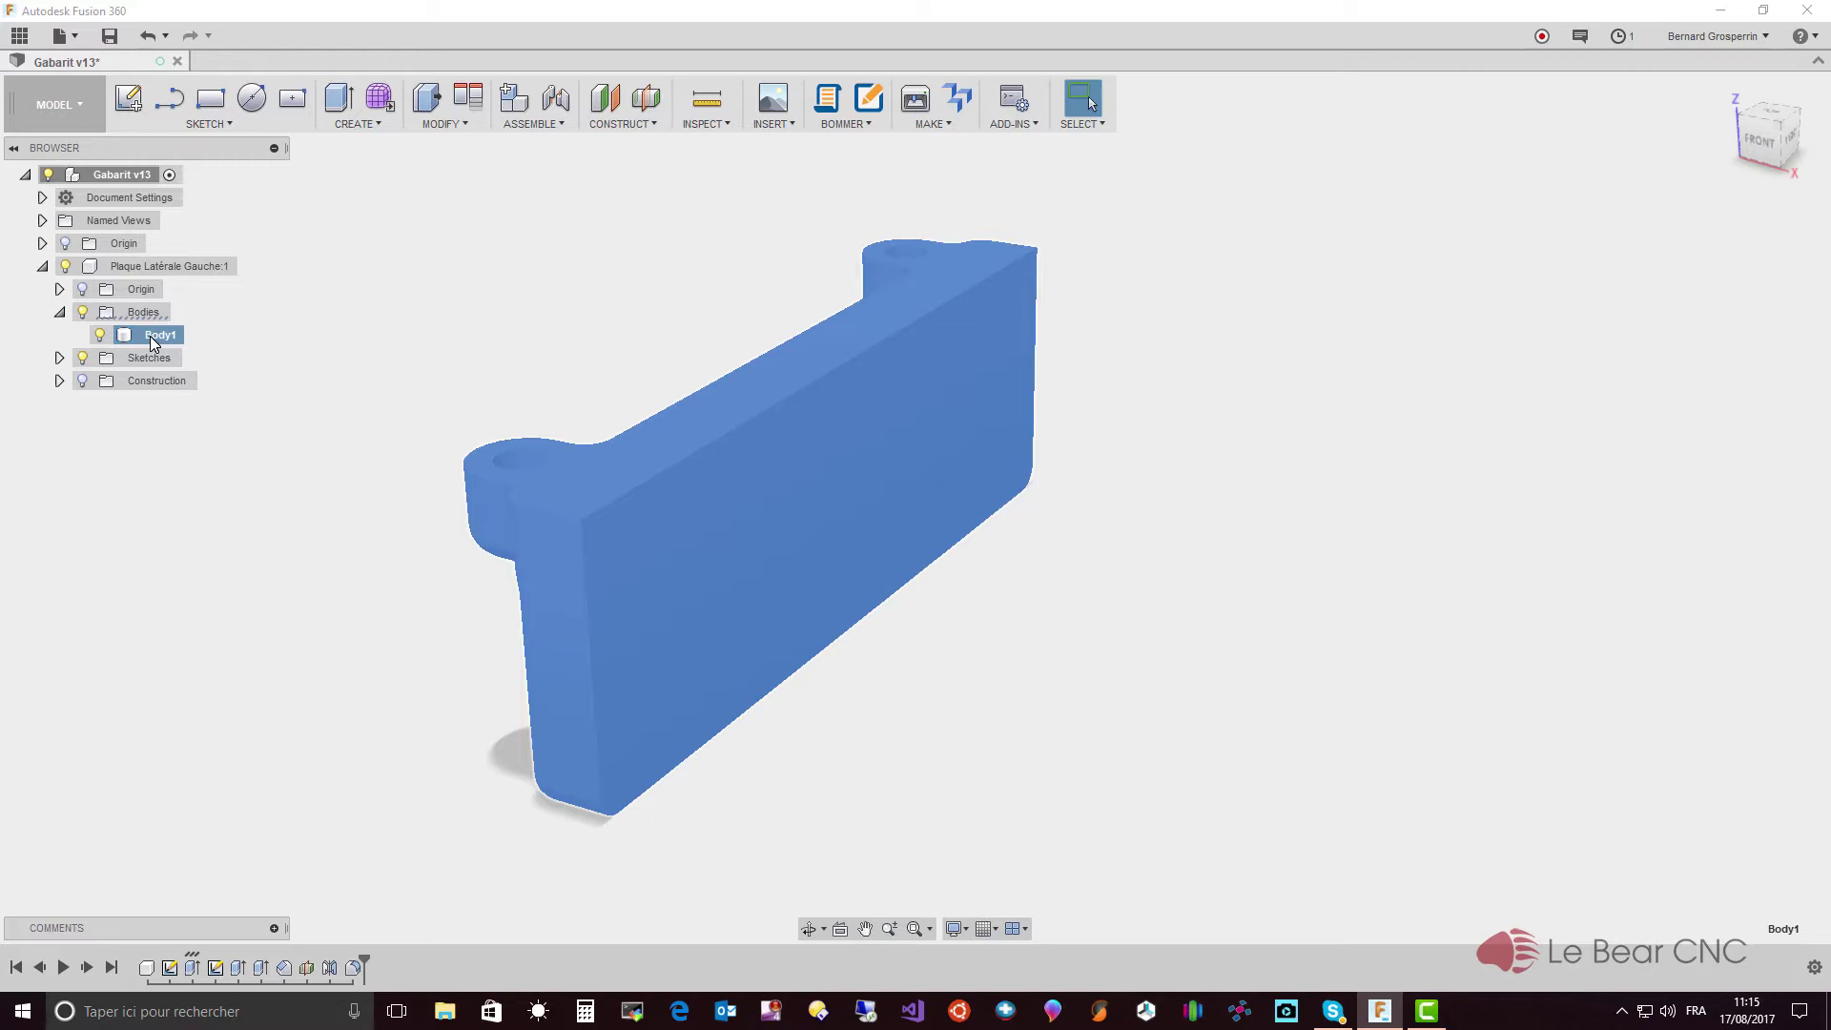
pyautogui.rightClick(154, 343)
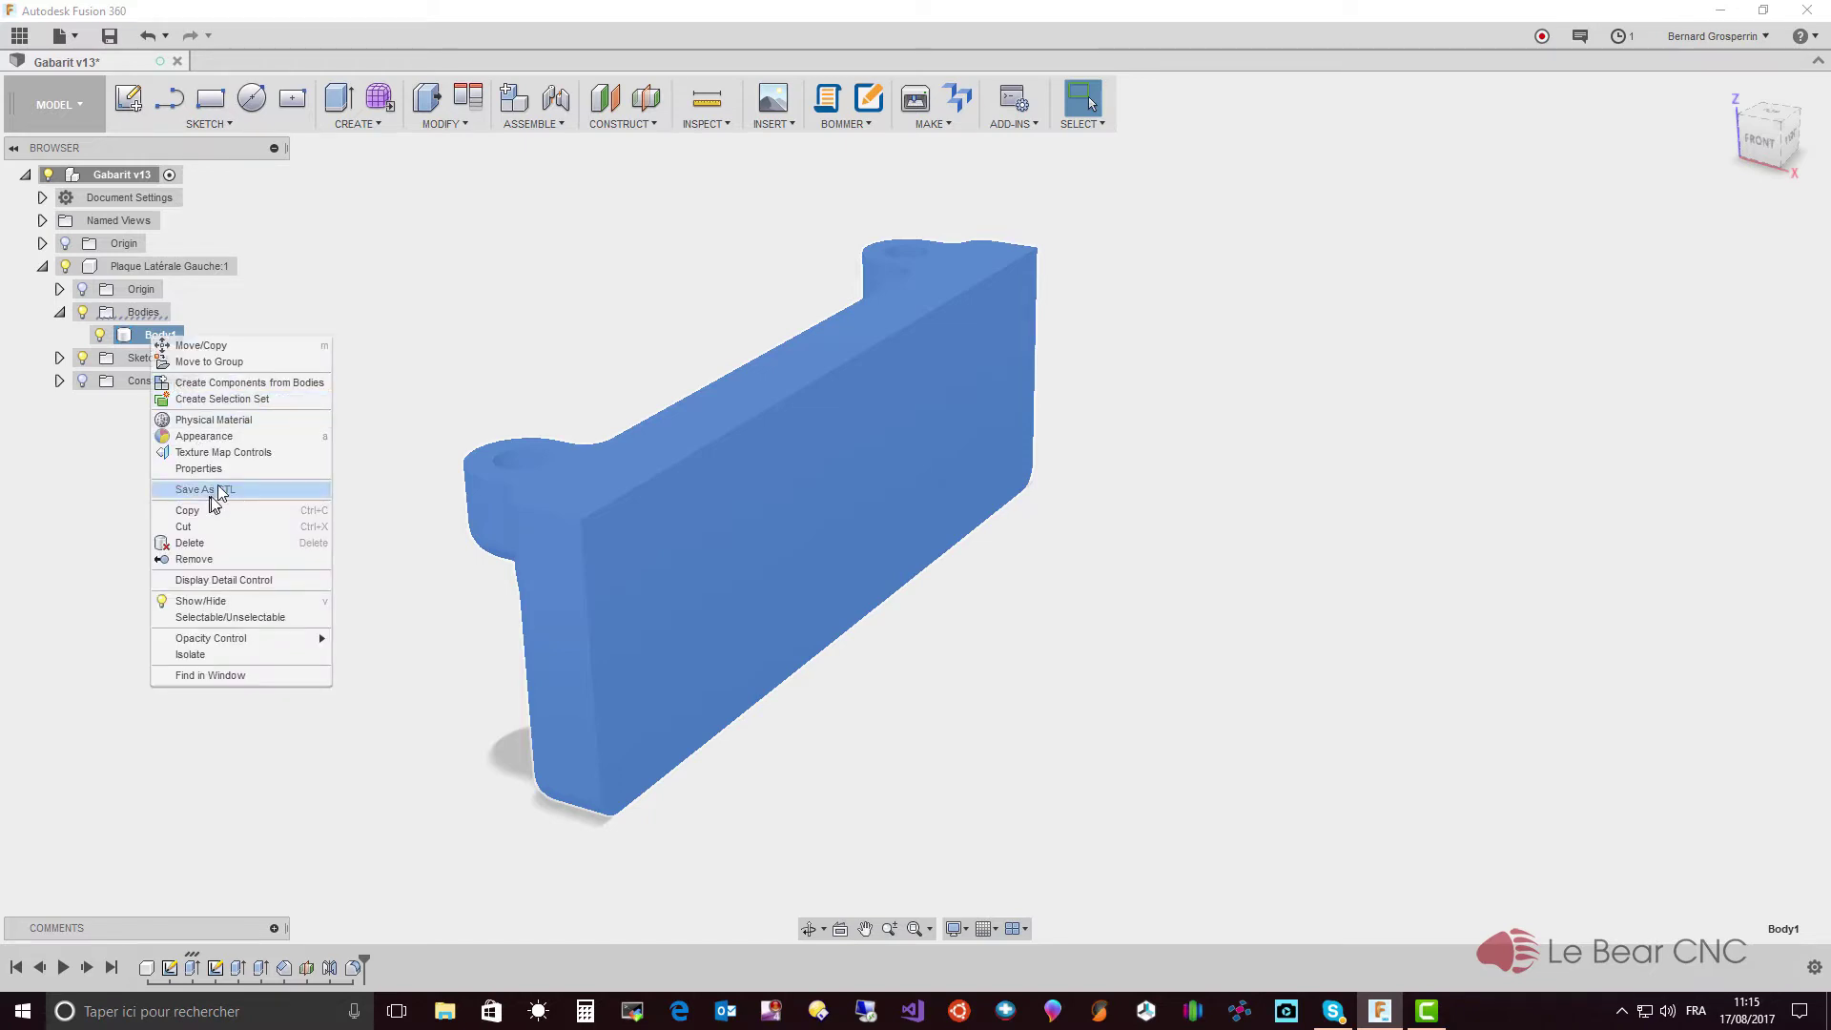
pyautogui.click(243, 422)
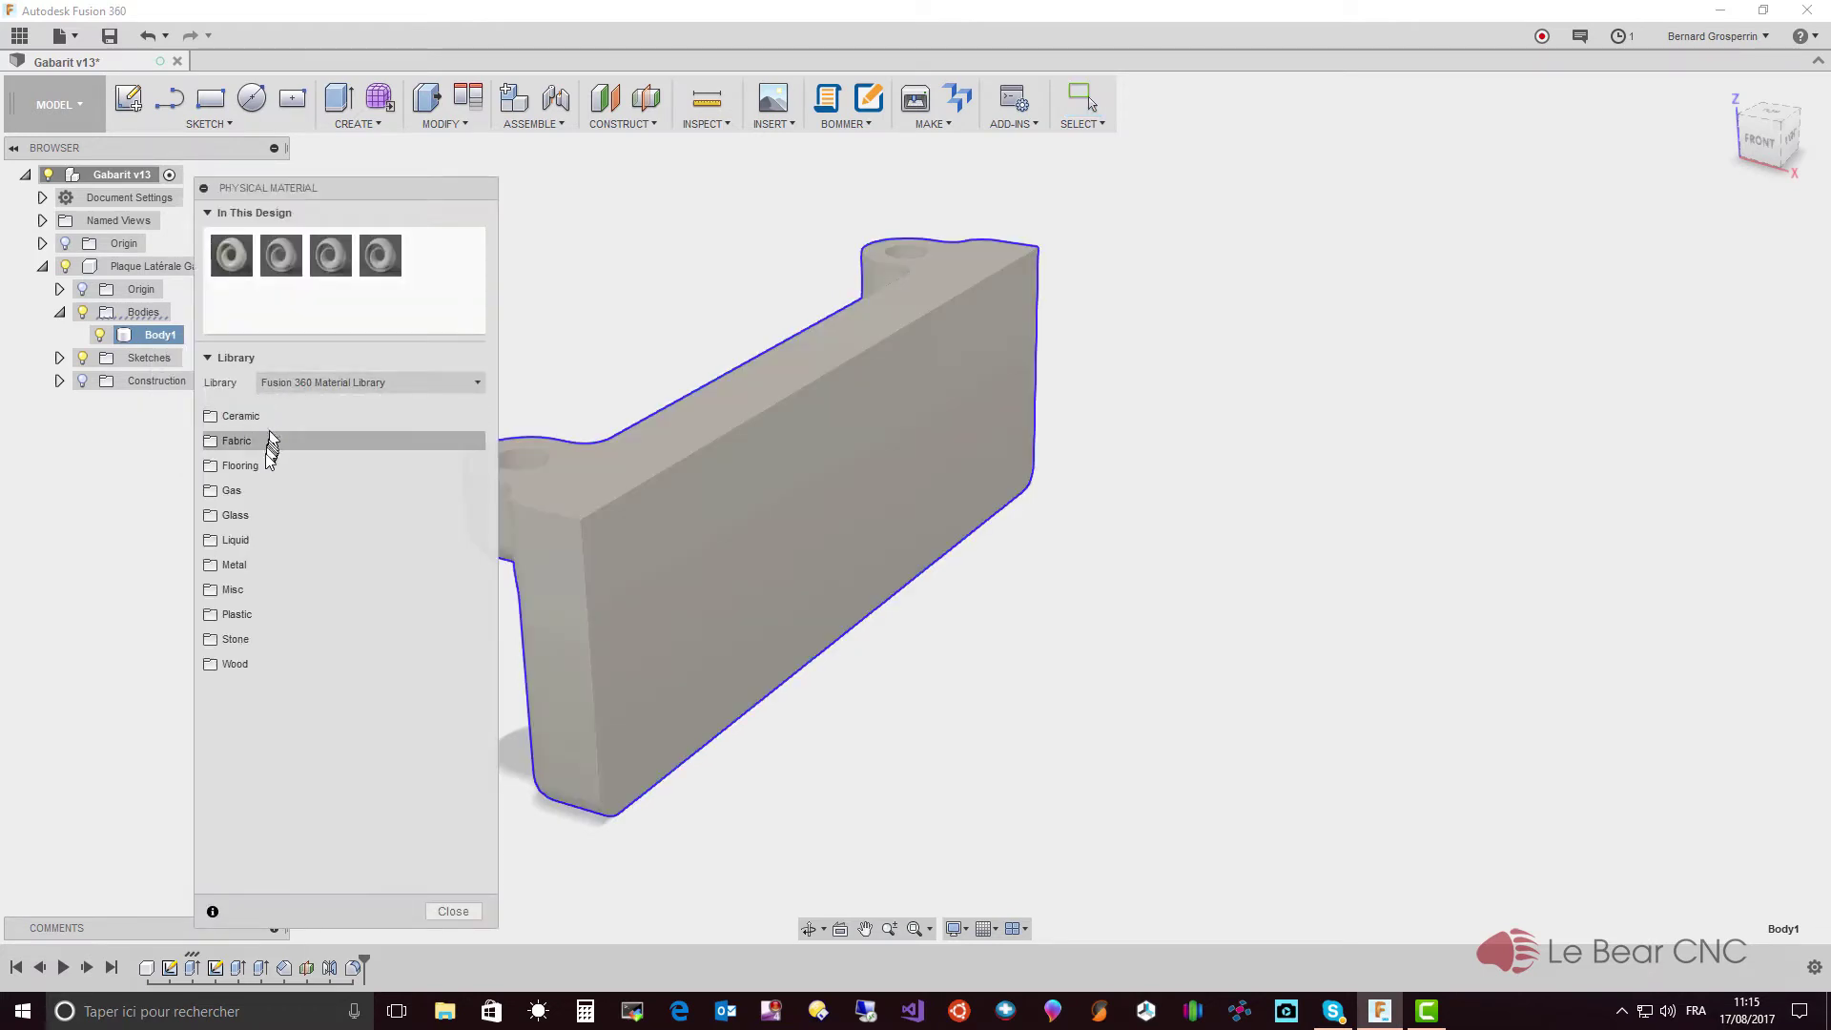
pyautogui.click(225, 616)
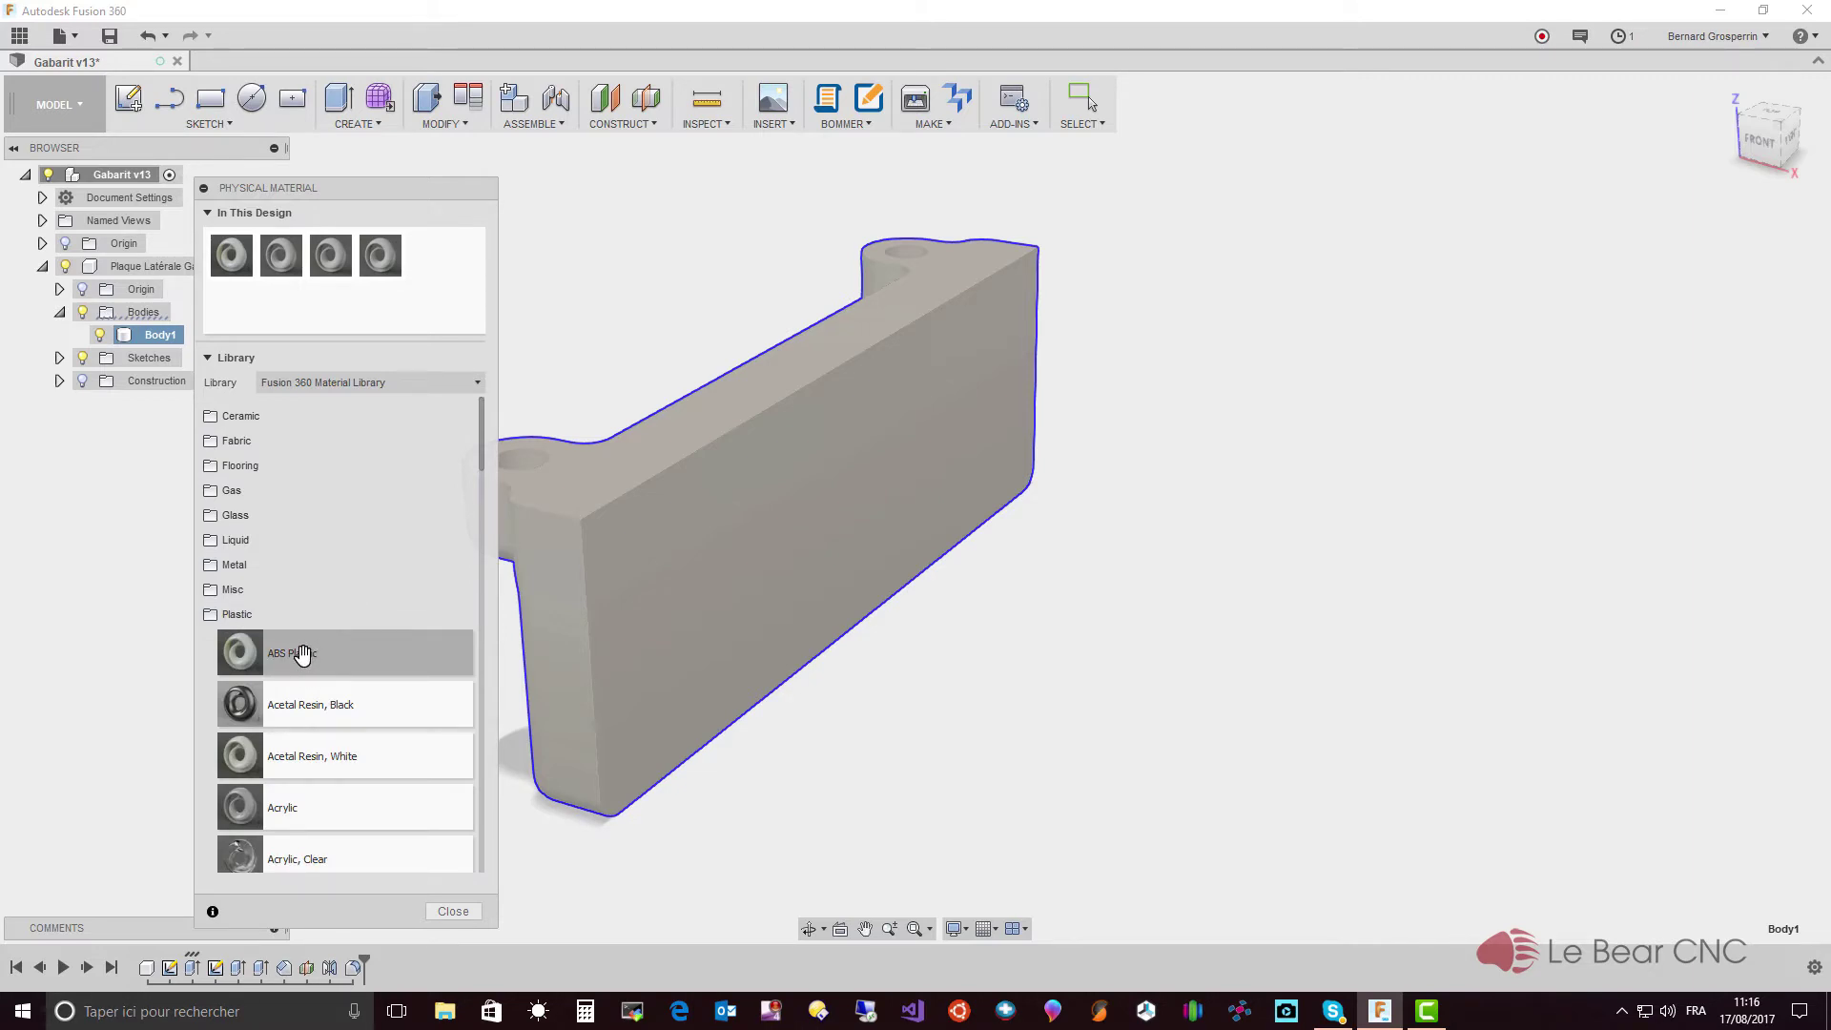
pyautogui.moveTo(301, 654); pyautogui.dragTo(669, 566)
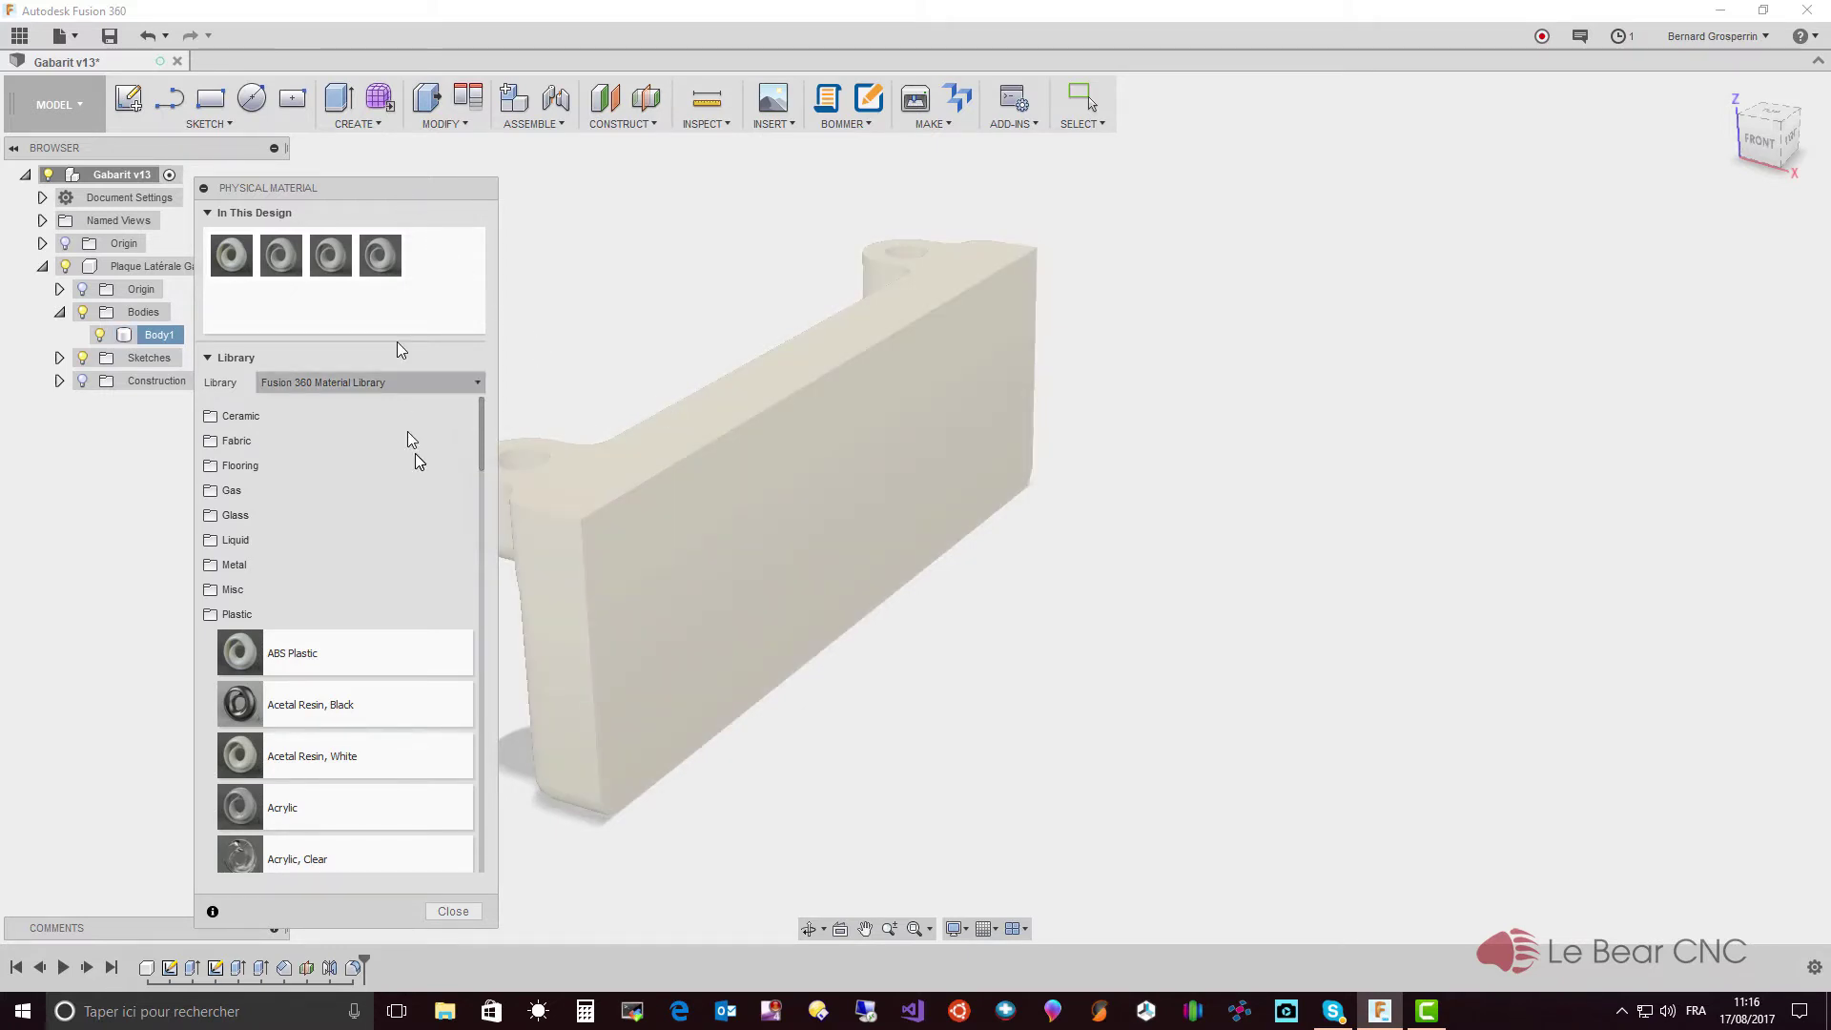
pyautogui.click(464, 913)
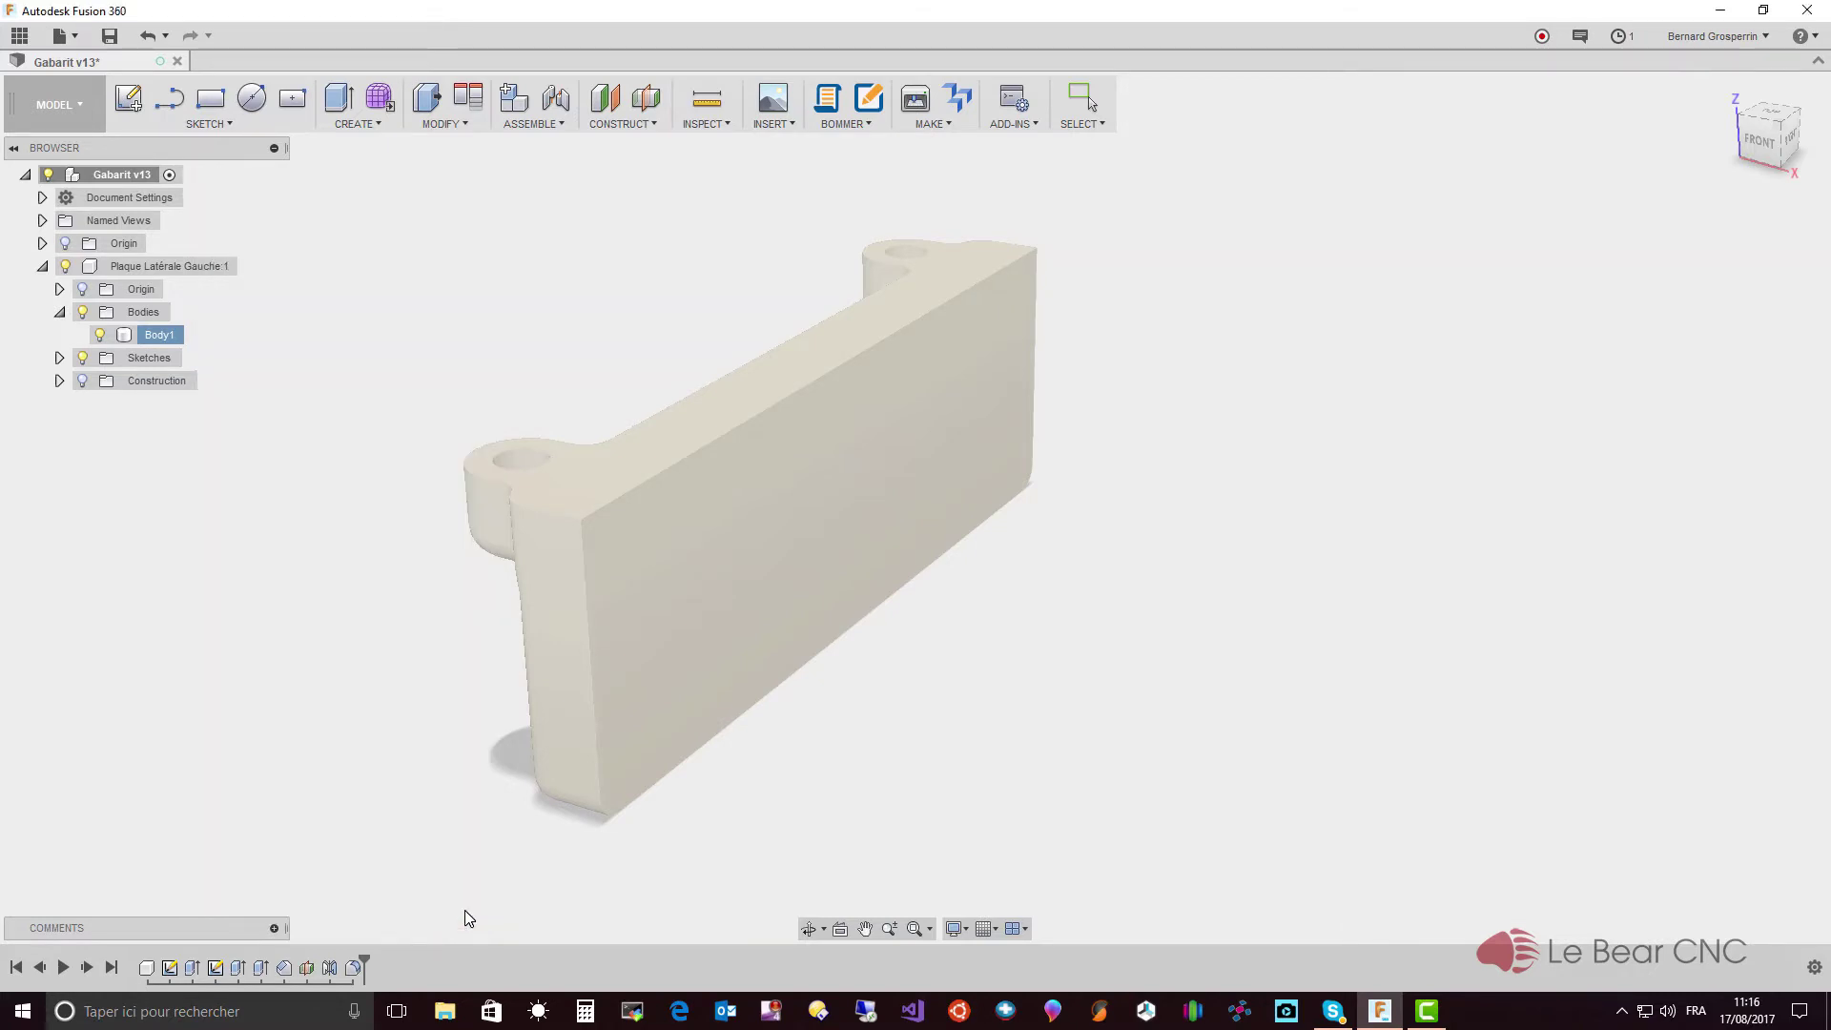
# - Apply the translucent appearance Plastic - Translucent Glossy (Red) to Body1 of the side plate
pyautogui.rightClick(169, 337)
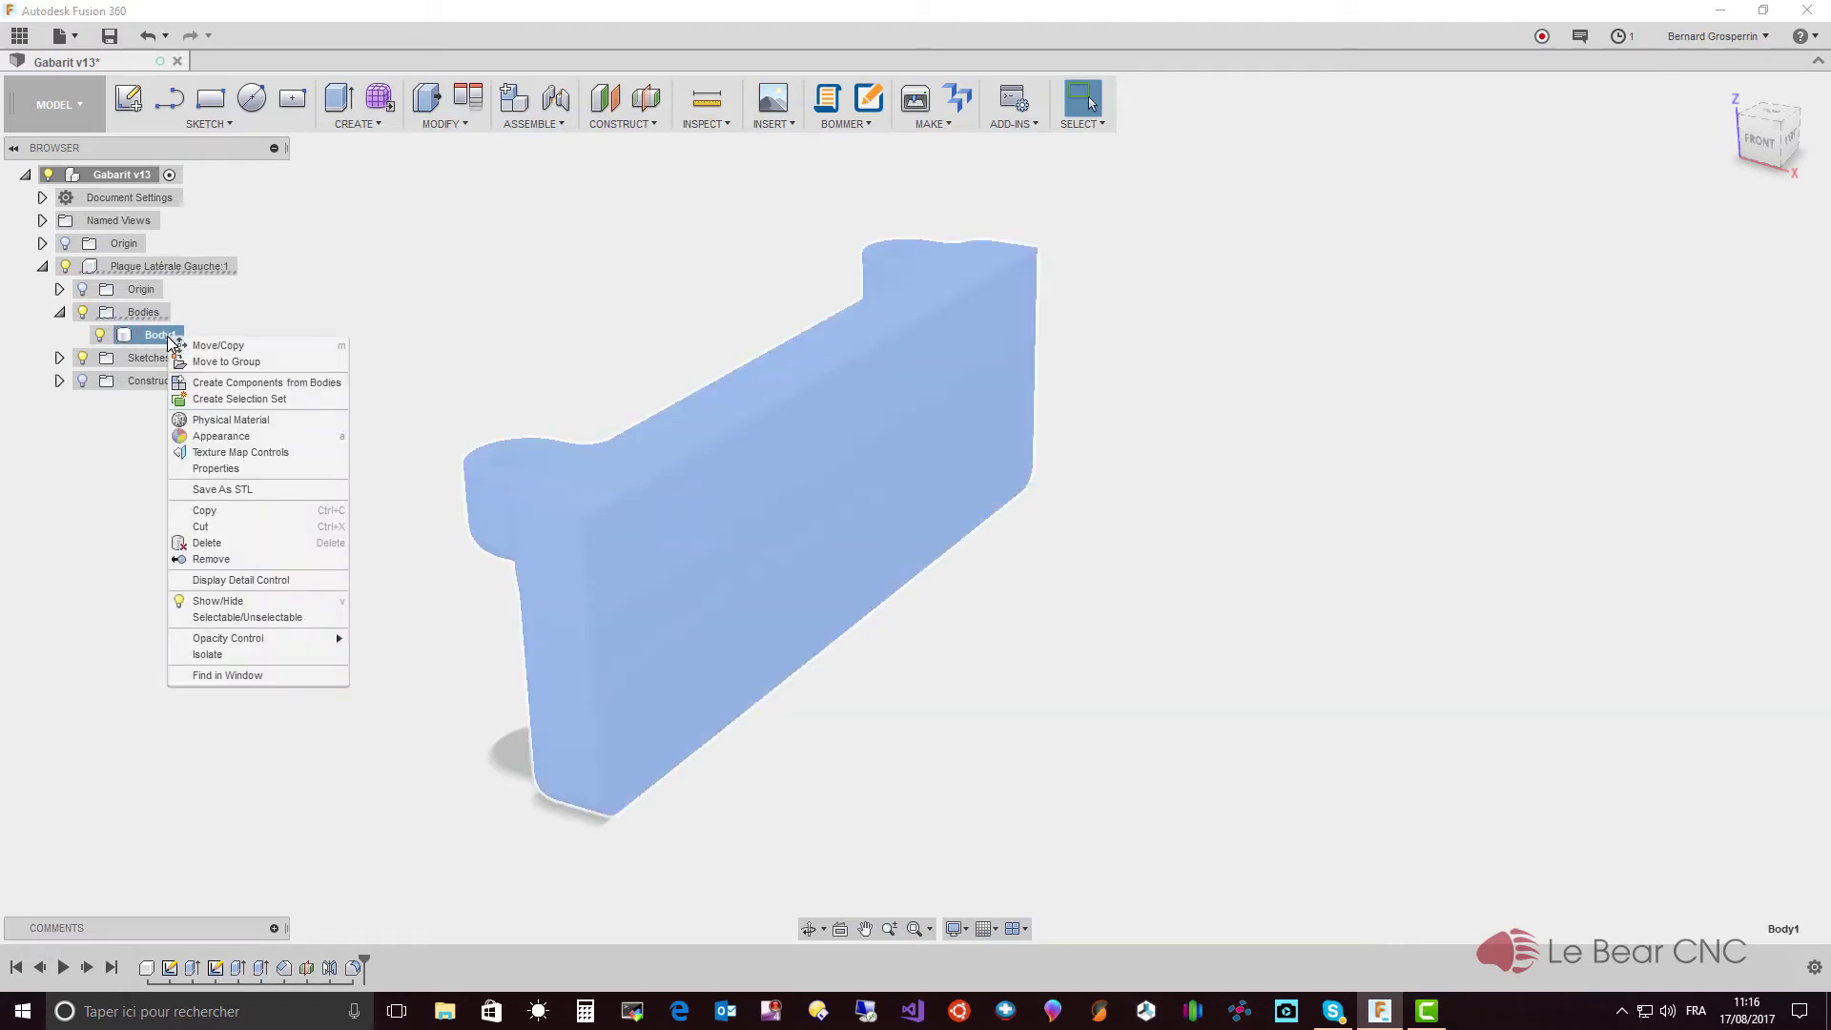
pyautogui.click(222, 437)
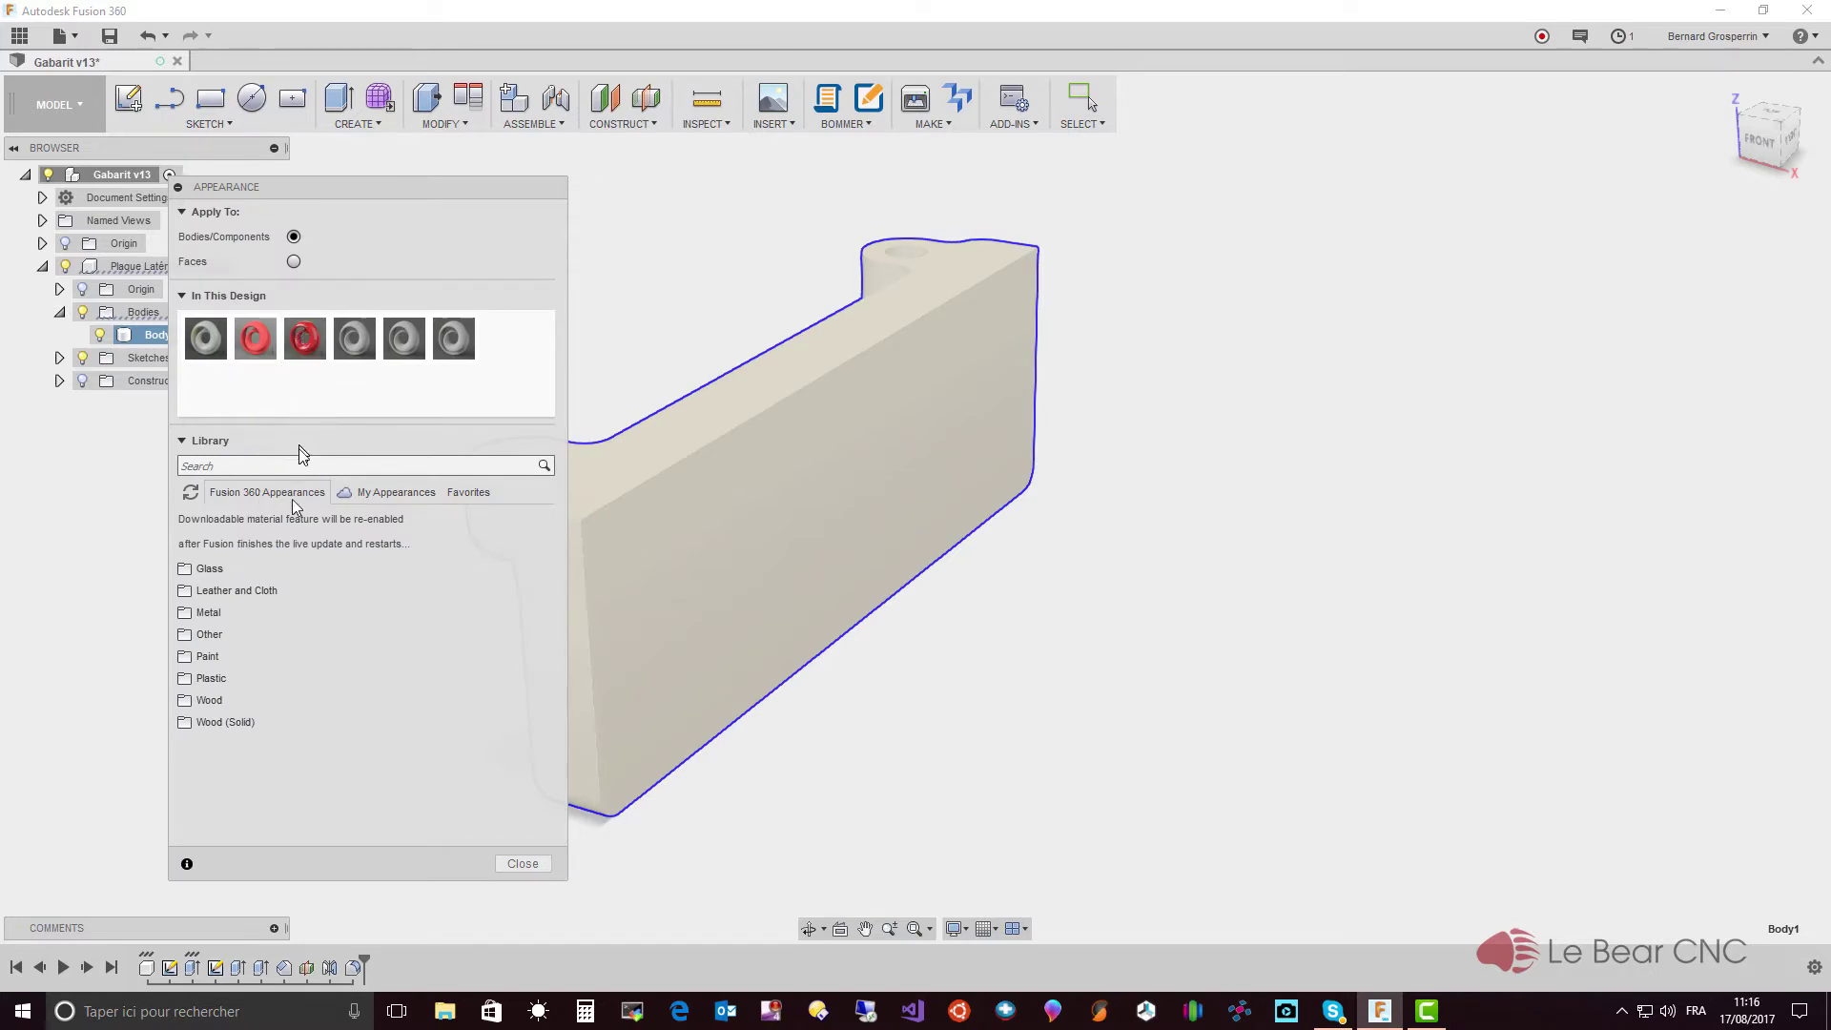
pyautogui.click(187, 679)
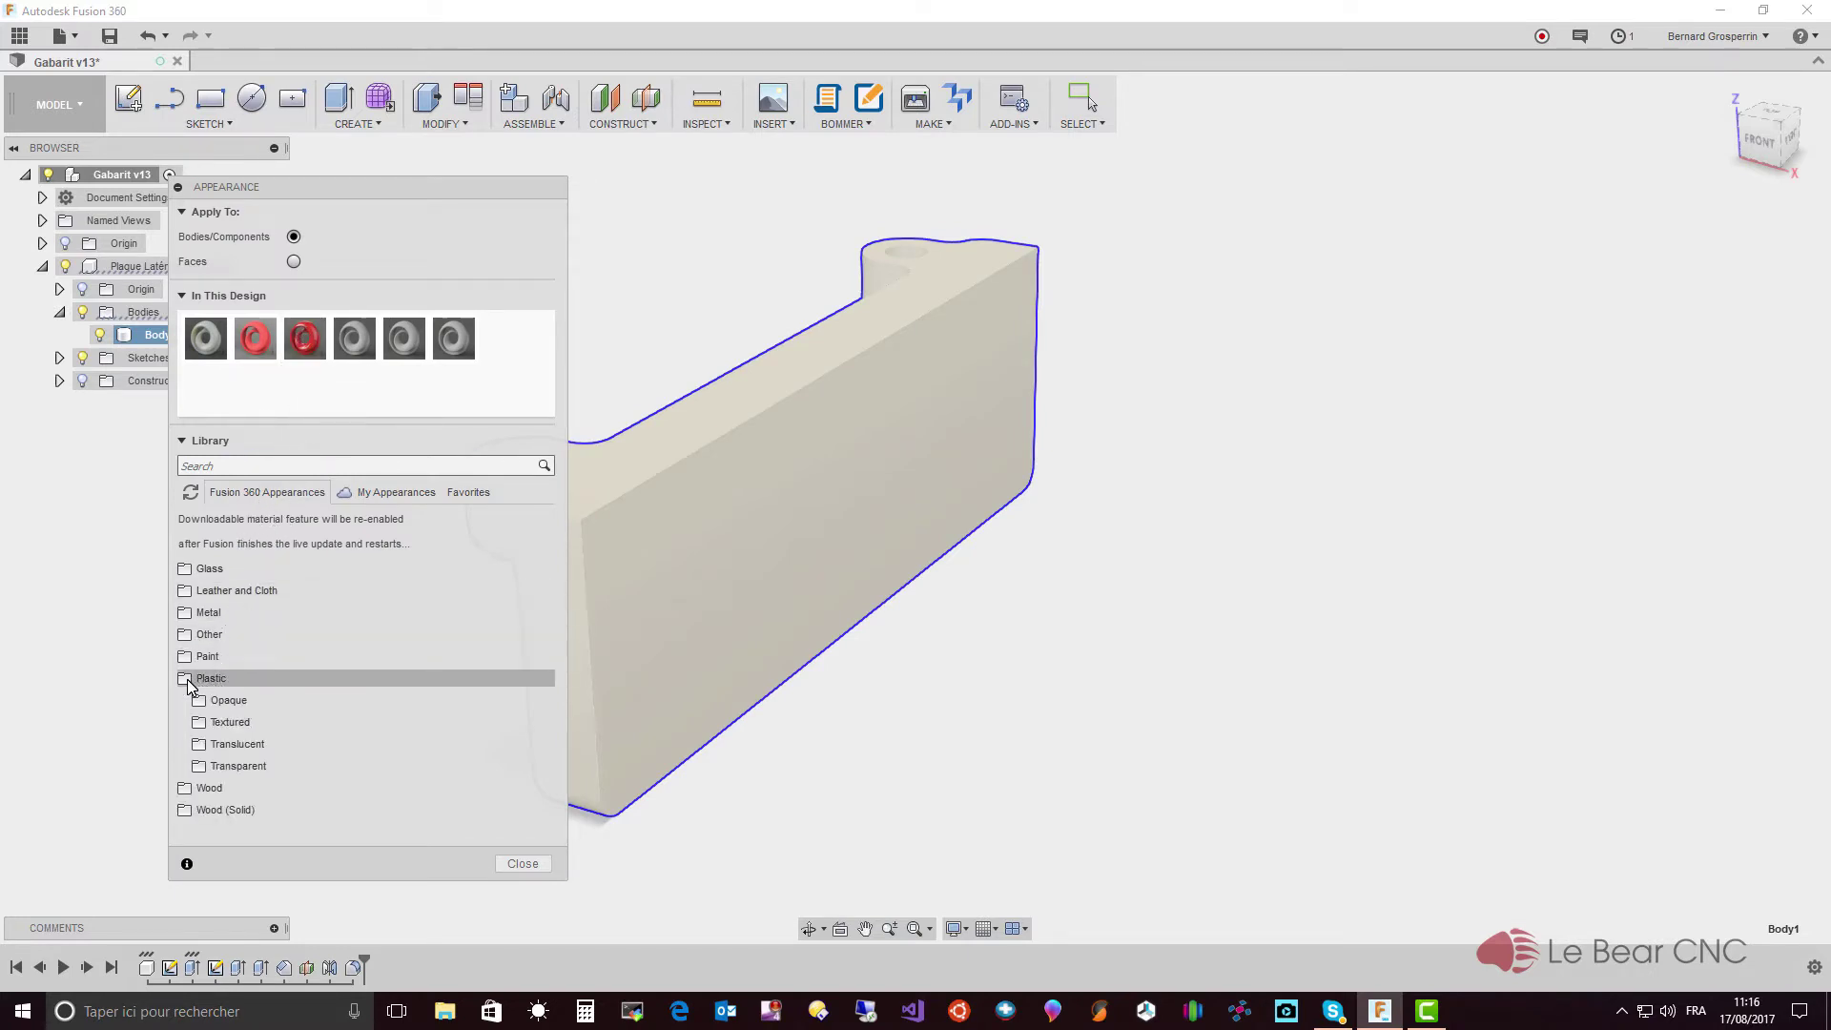
pyautogui.click(216, 703)
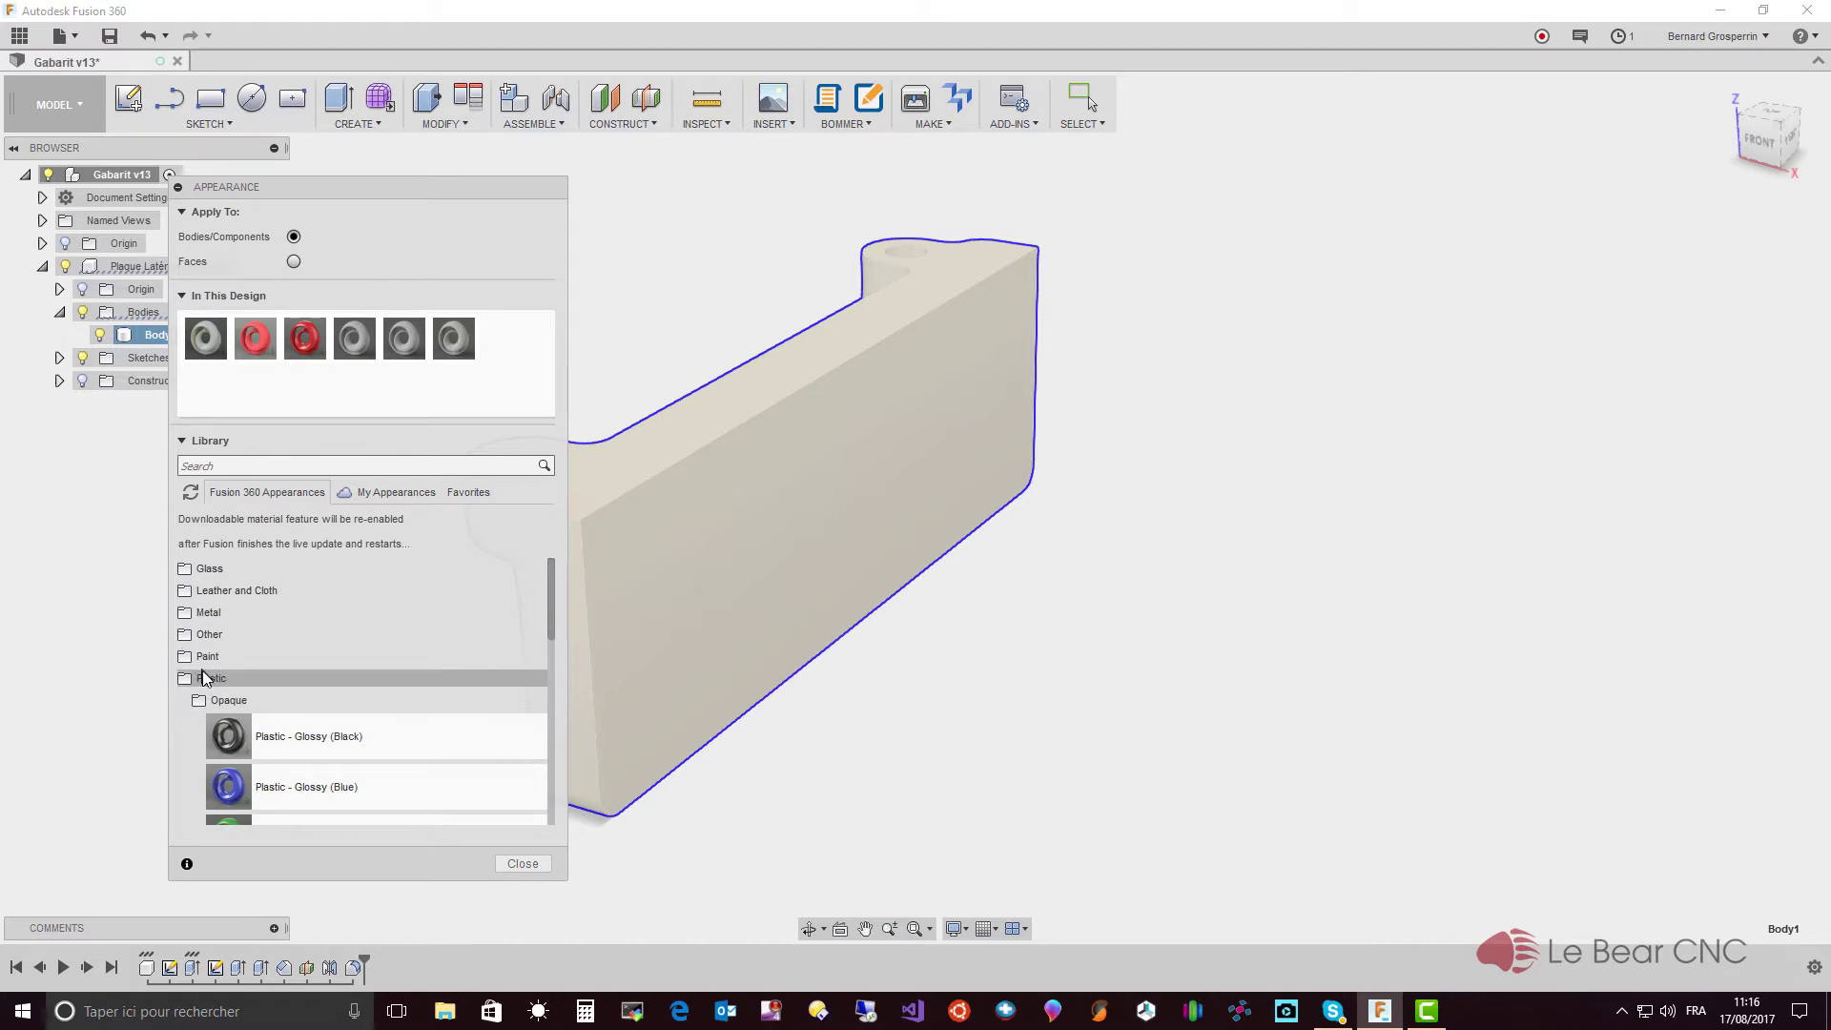
pyautogui.click(208, 700)
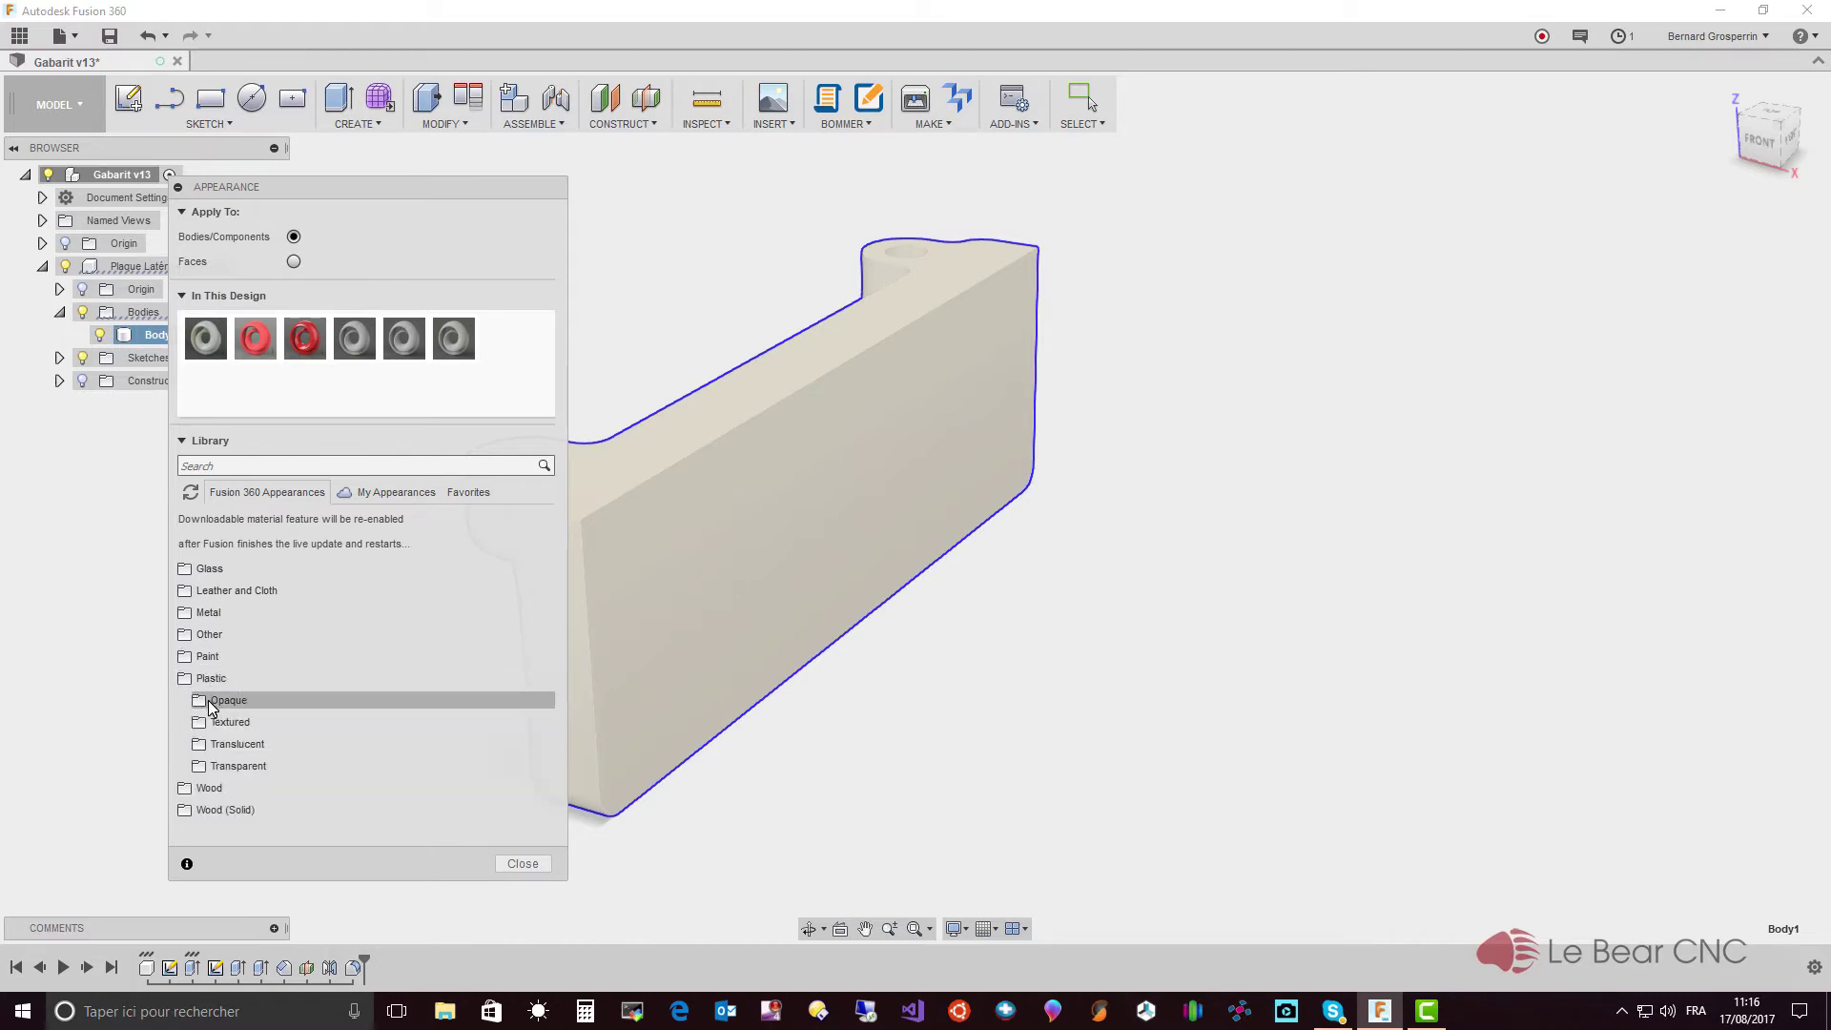
pyautogui.click(230, 745)
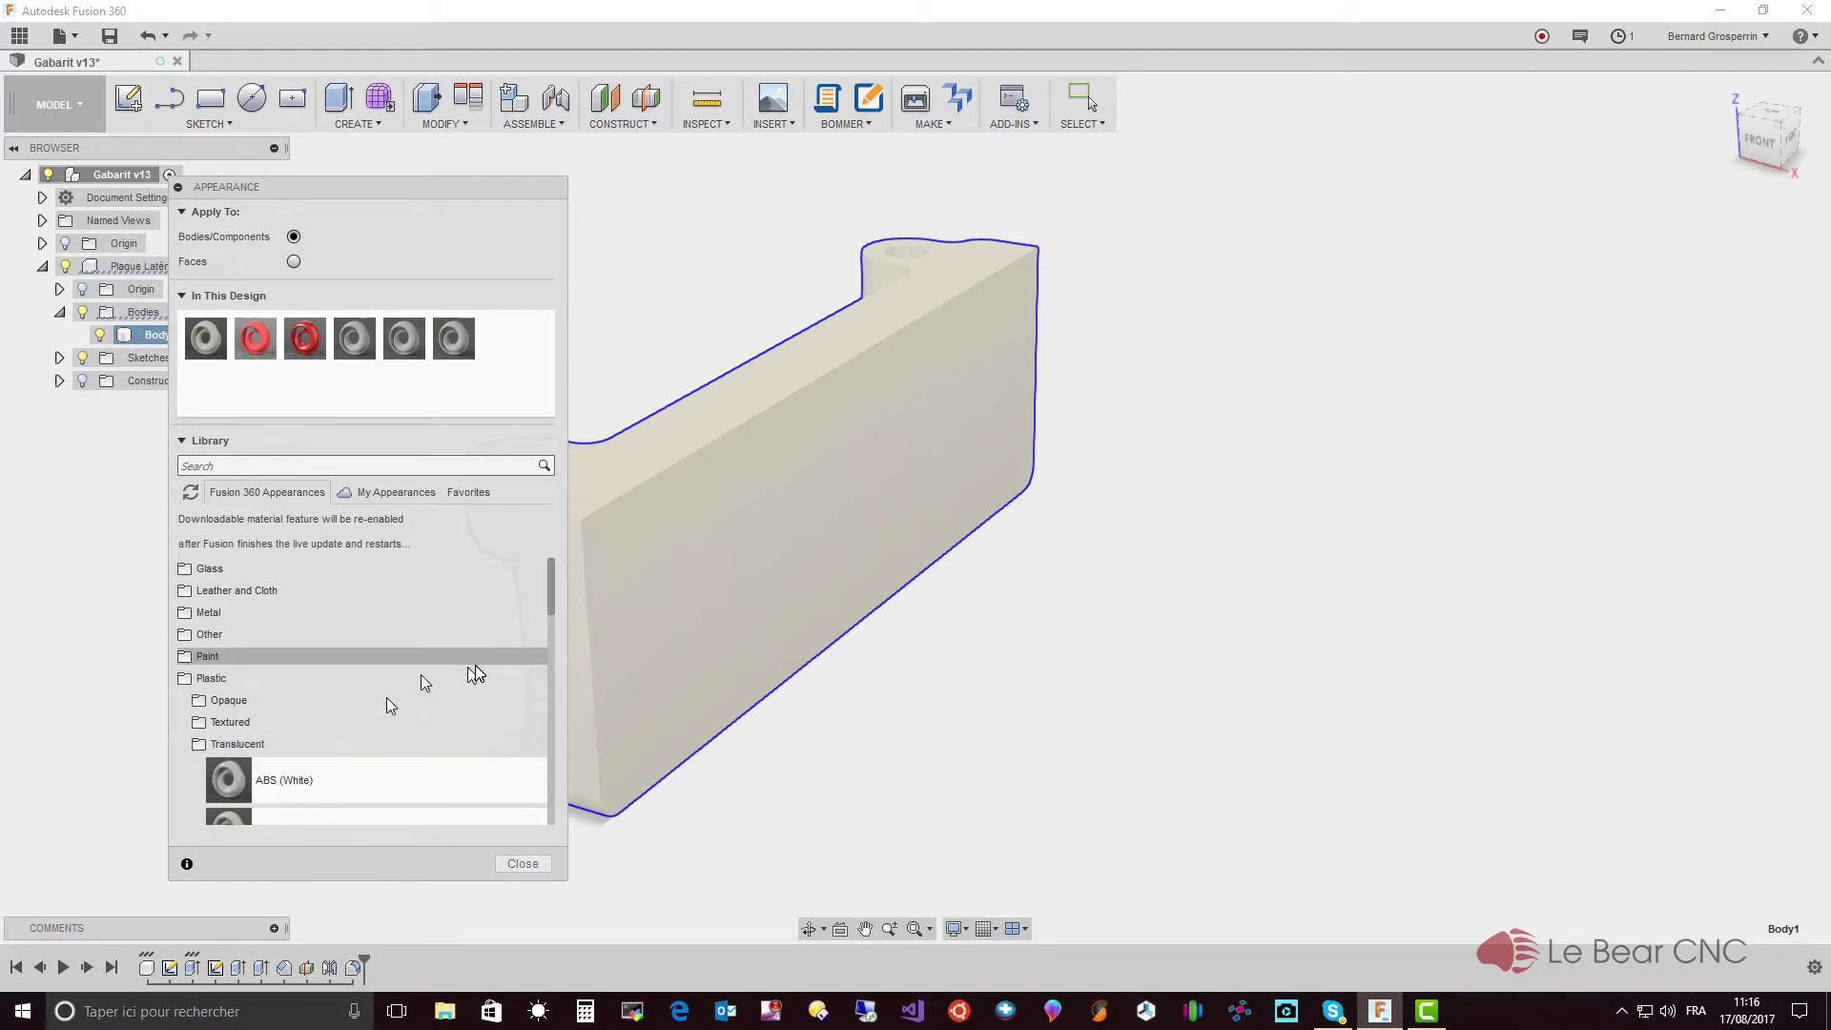
pyautogui.moveTo(552, 603); pyautogui.dragTo(544, 728)
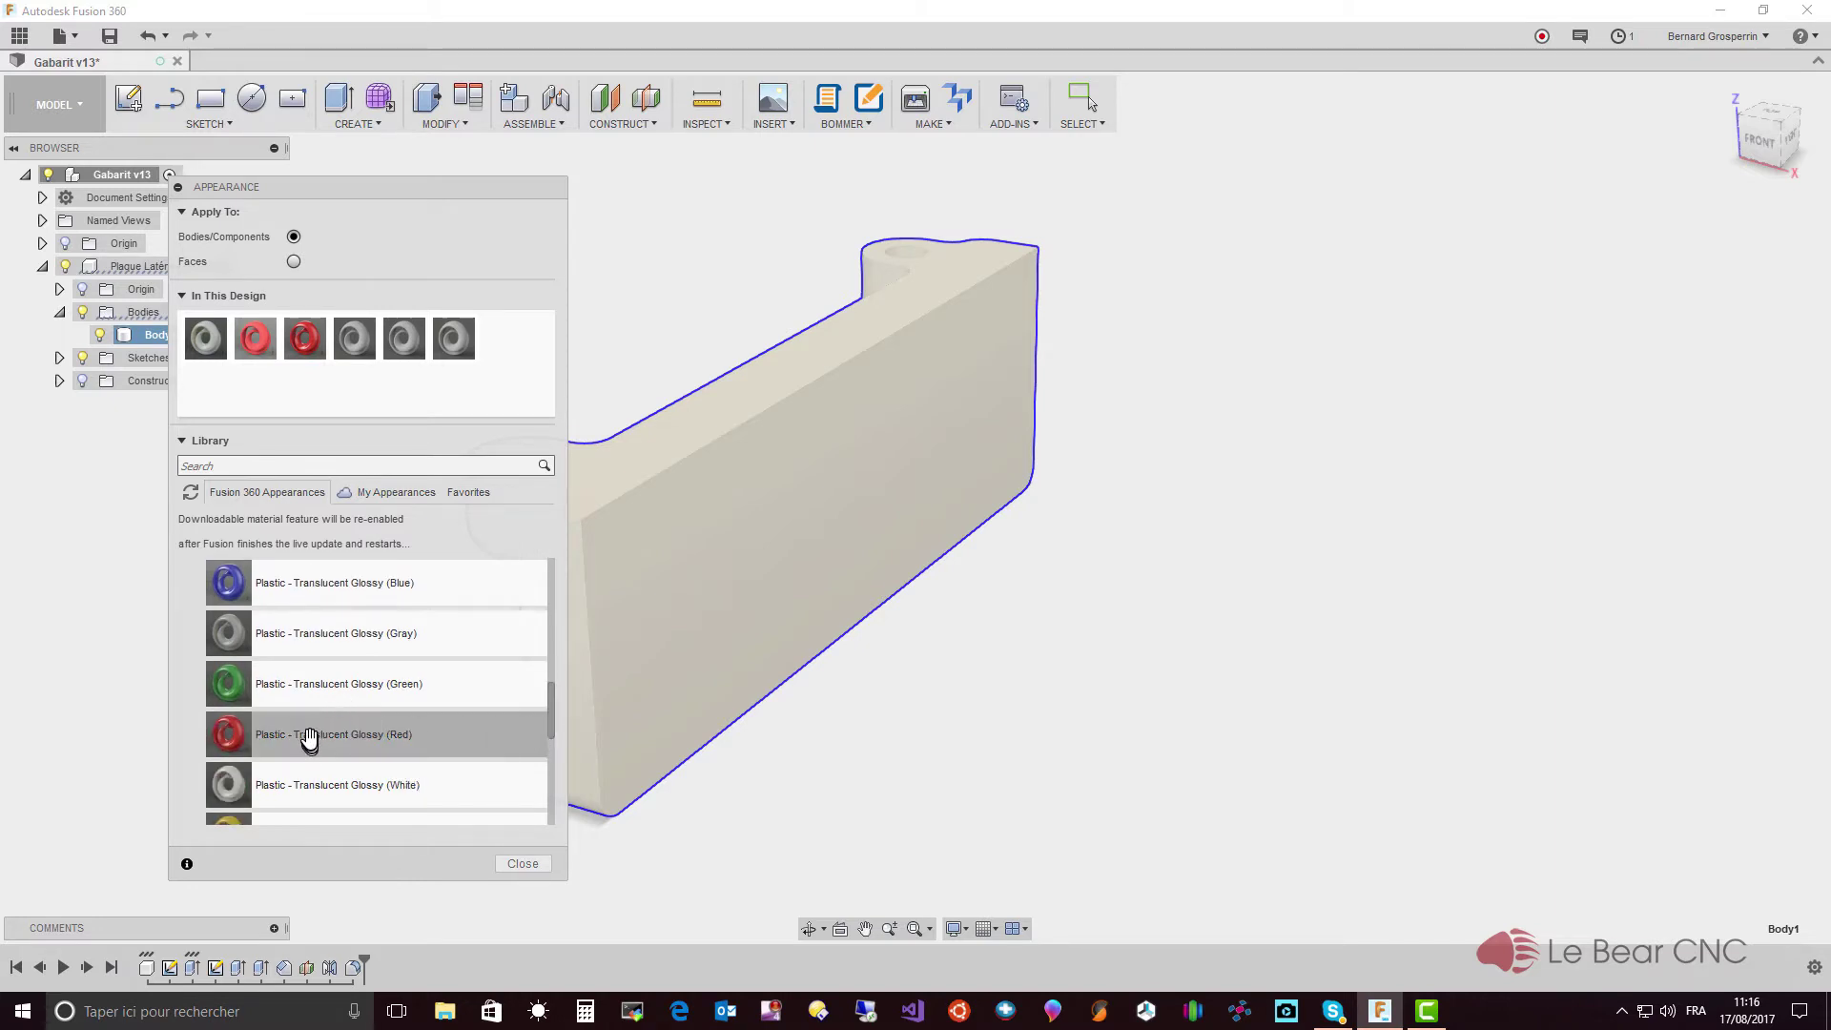
pyautogui.moveTo(309, 748); pyautogui.dragTo(656, 582)
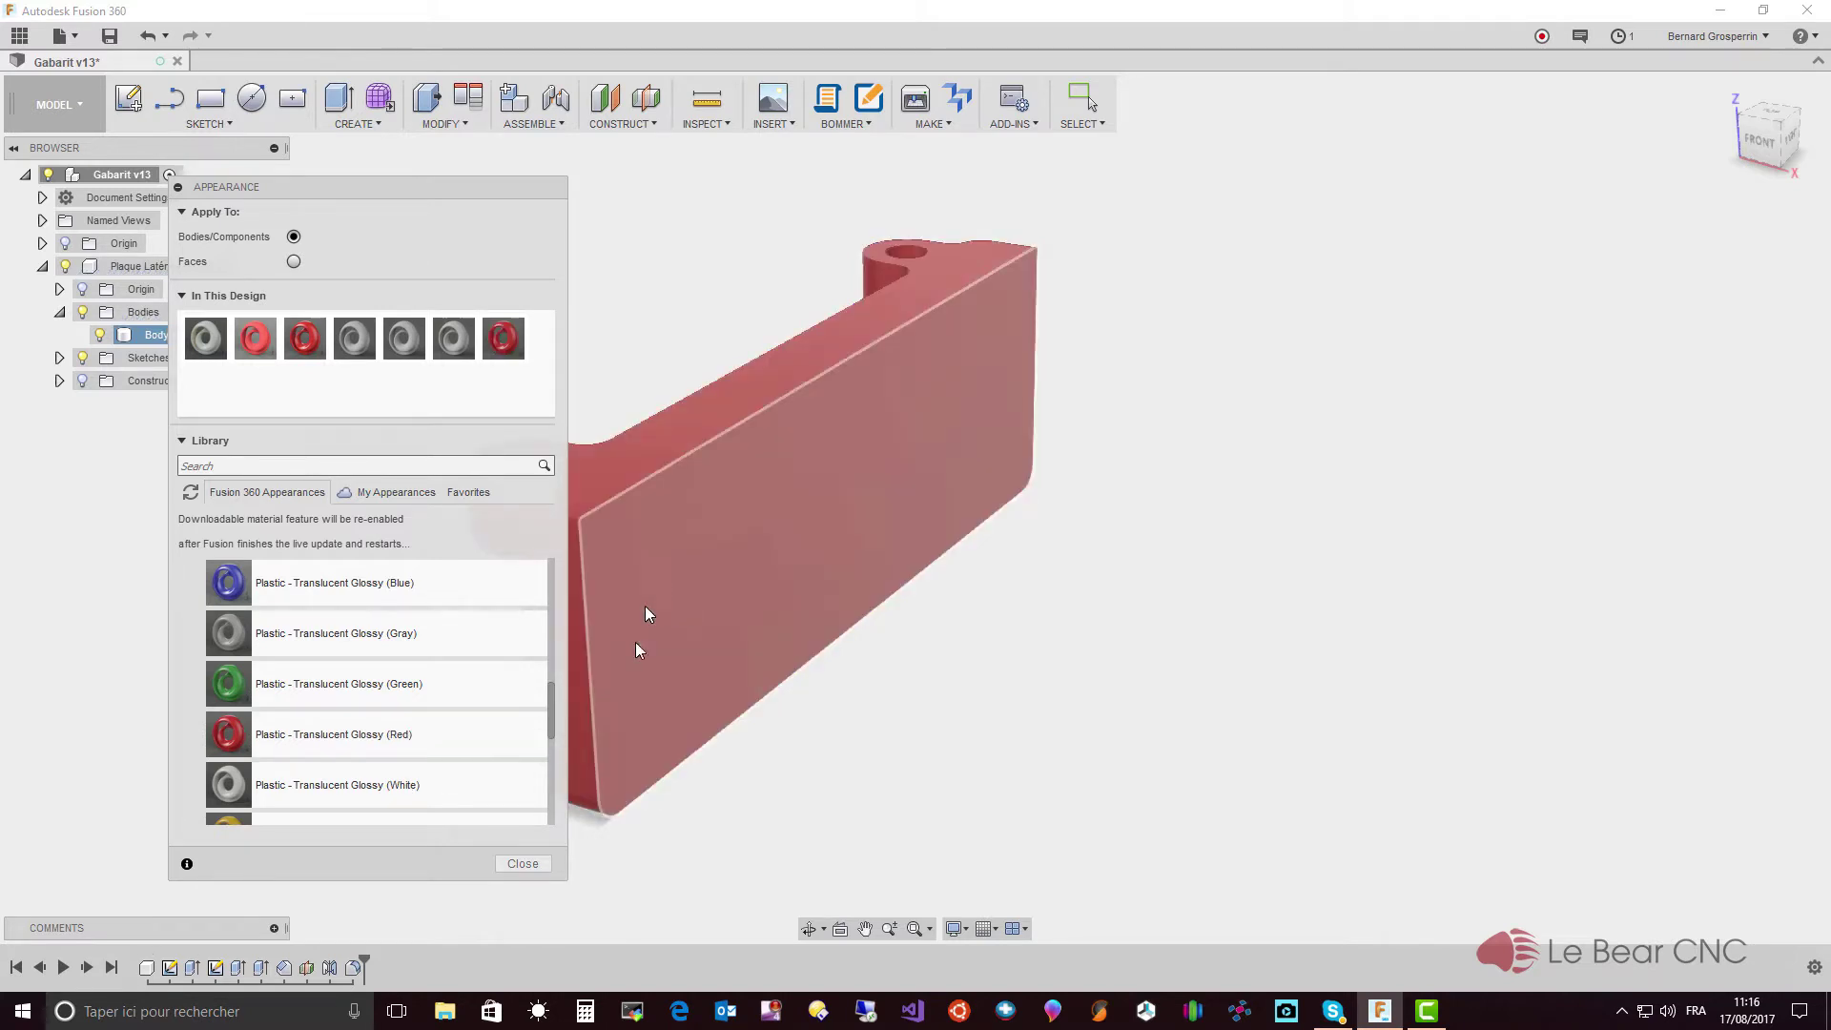
pyautogui.click(523, 864)
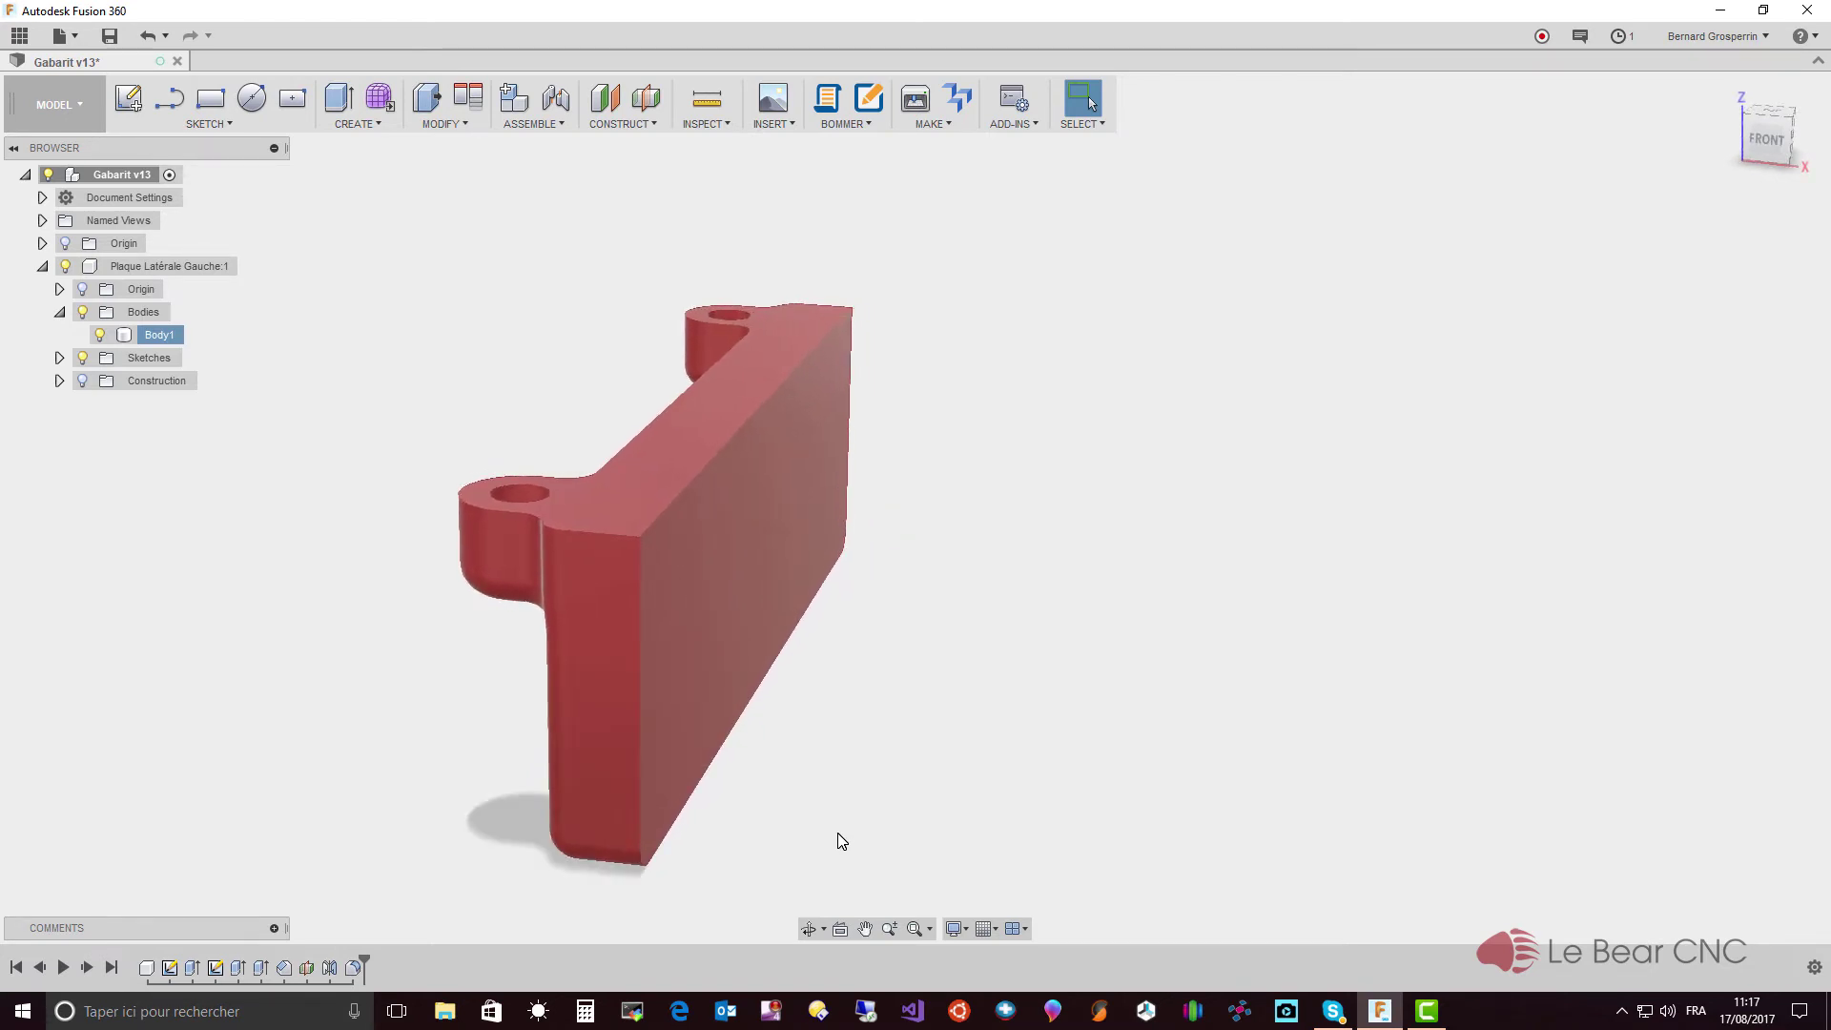
# - Mirror the Plaque Latérale Gauche component about the YZ origin plane, using Components as the pattern type
pyautogui.click(186, 267)
pyautogui.click(186, 267)
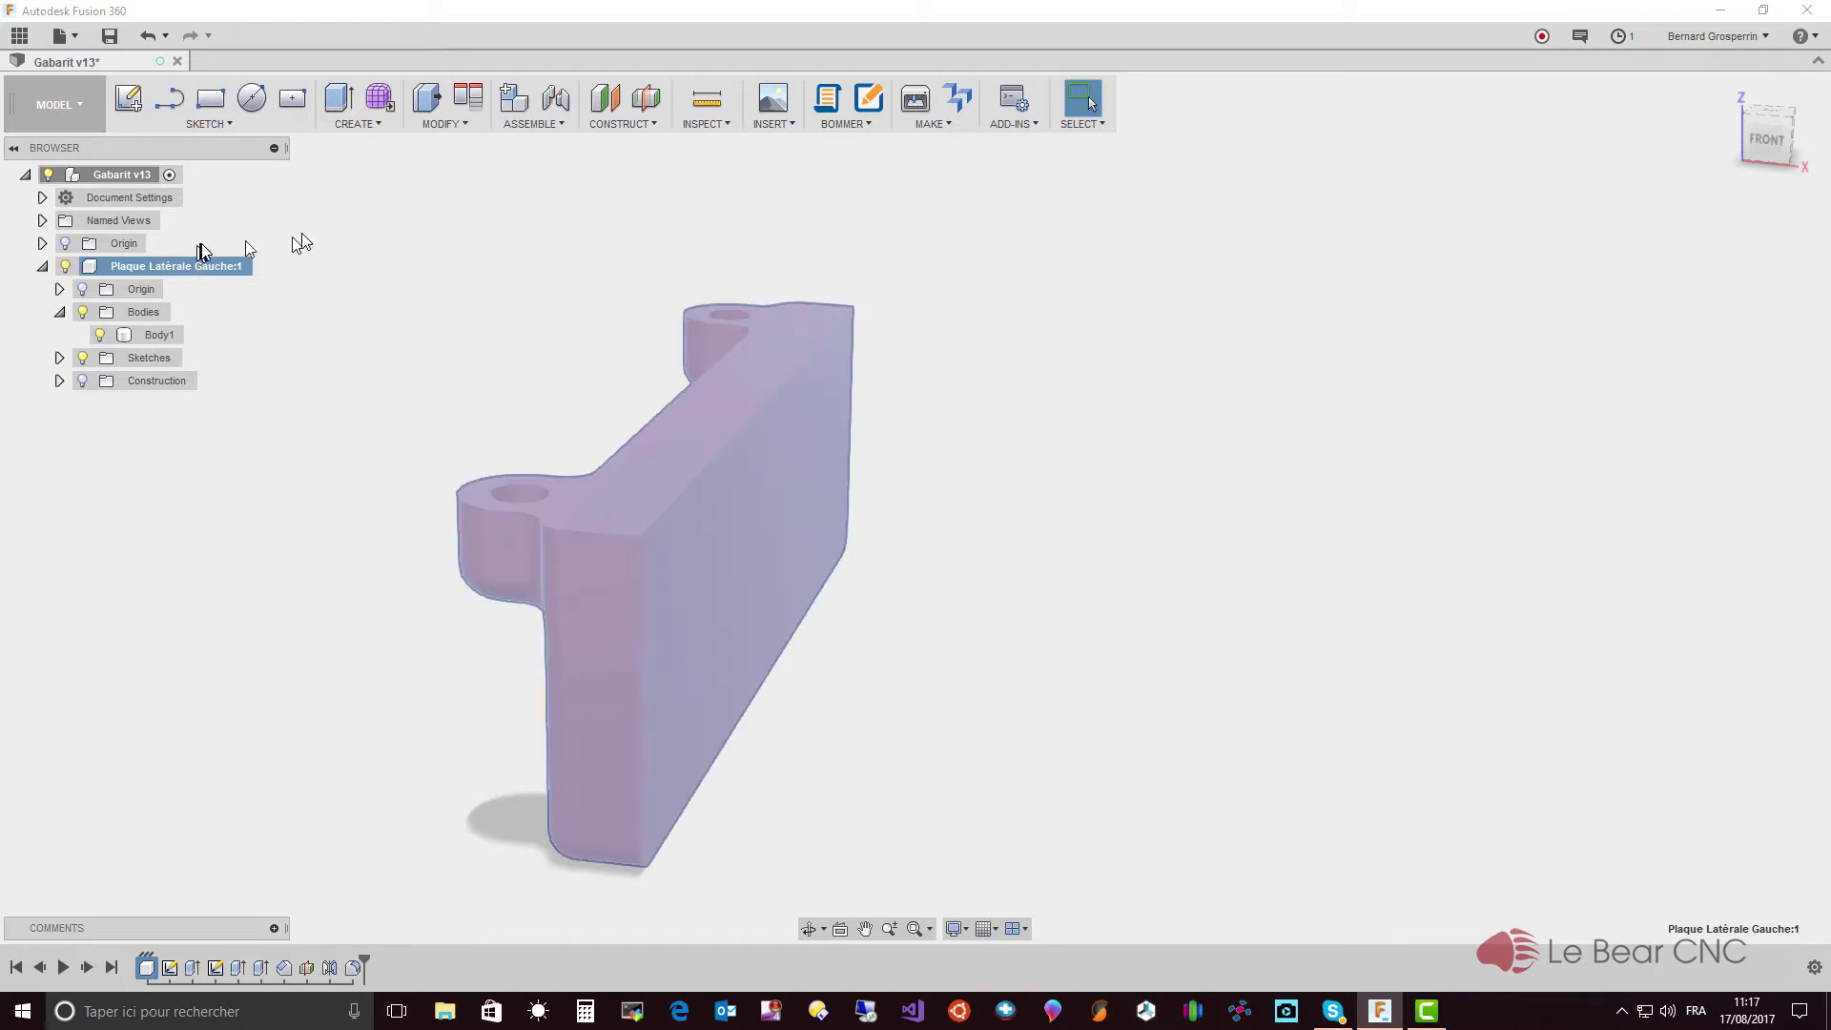
pyautogui.click(391, 122)
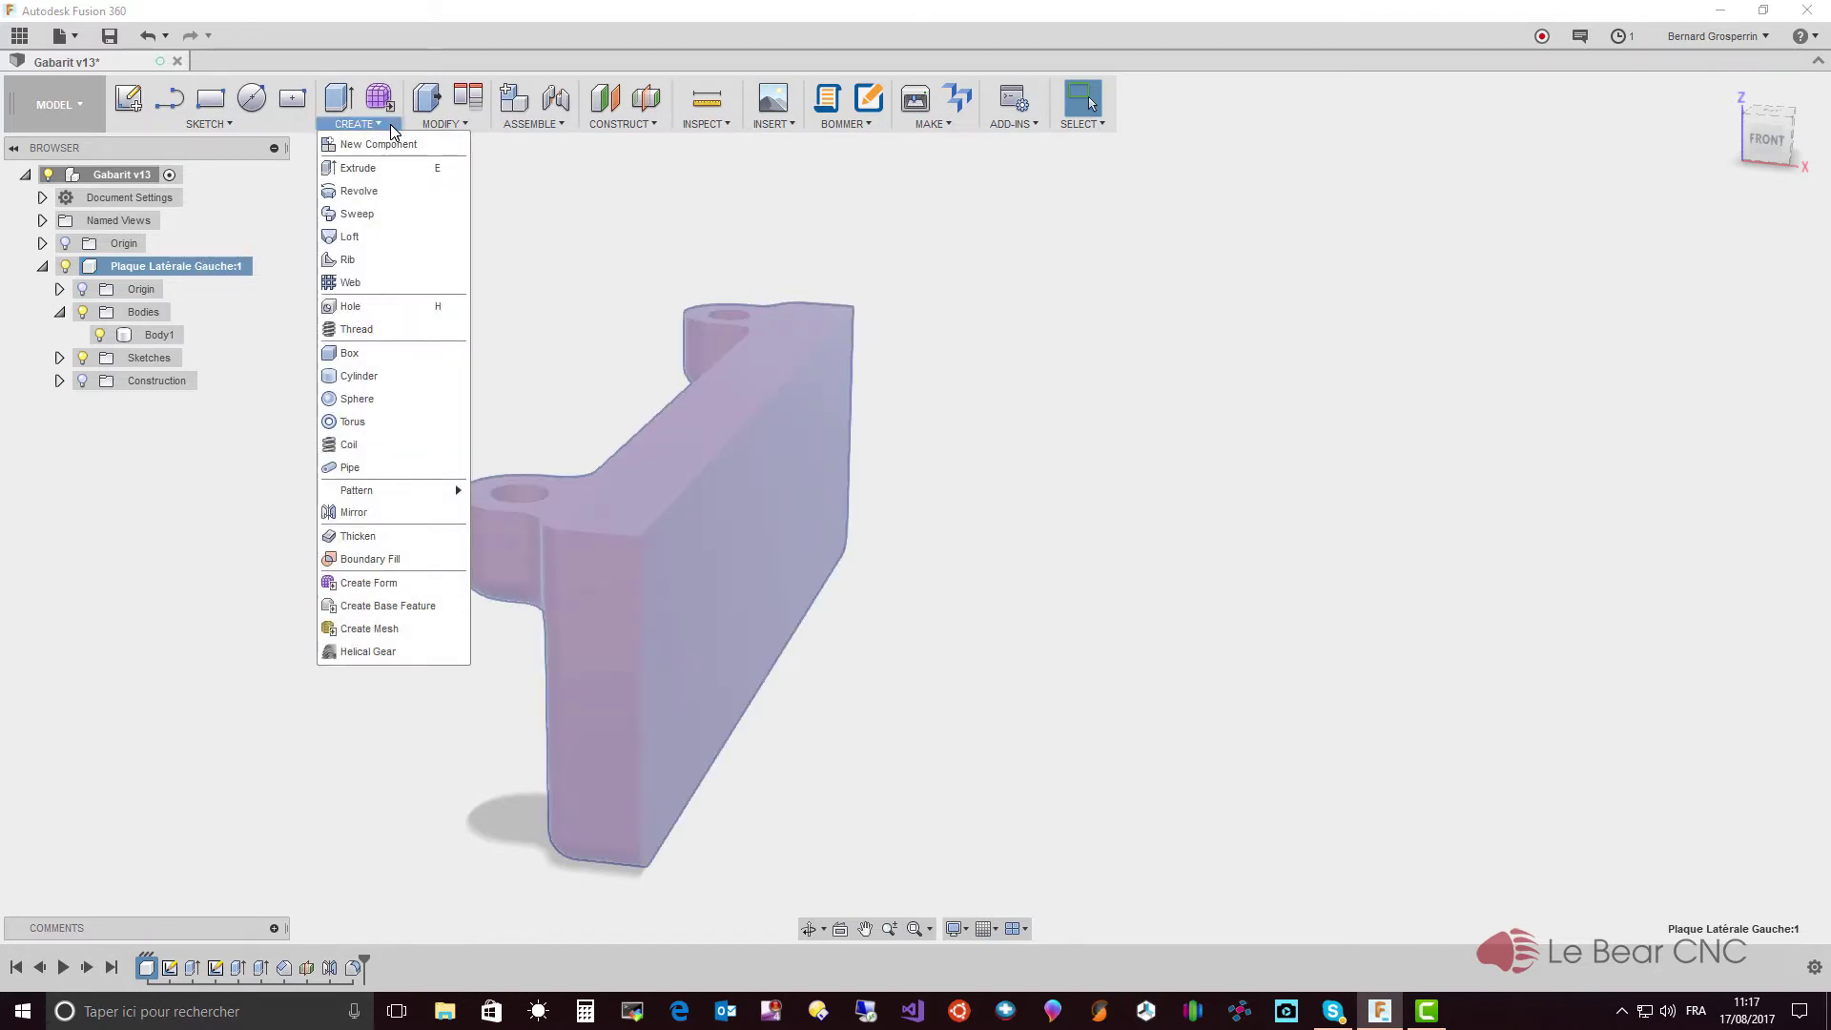
pyautogui.click(354, 512)
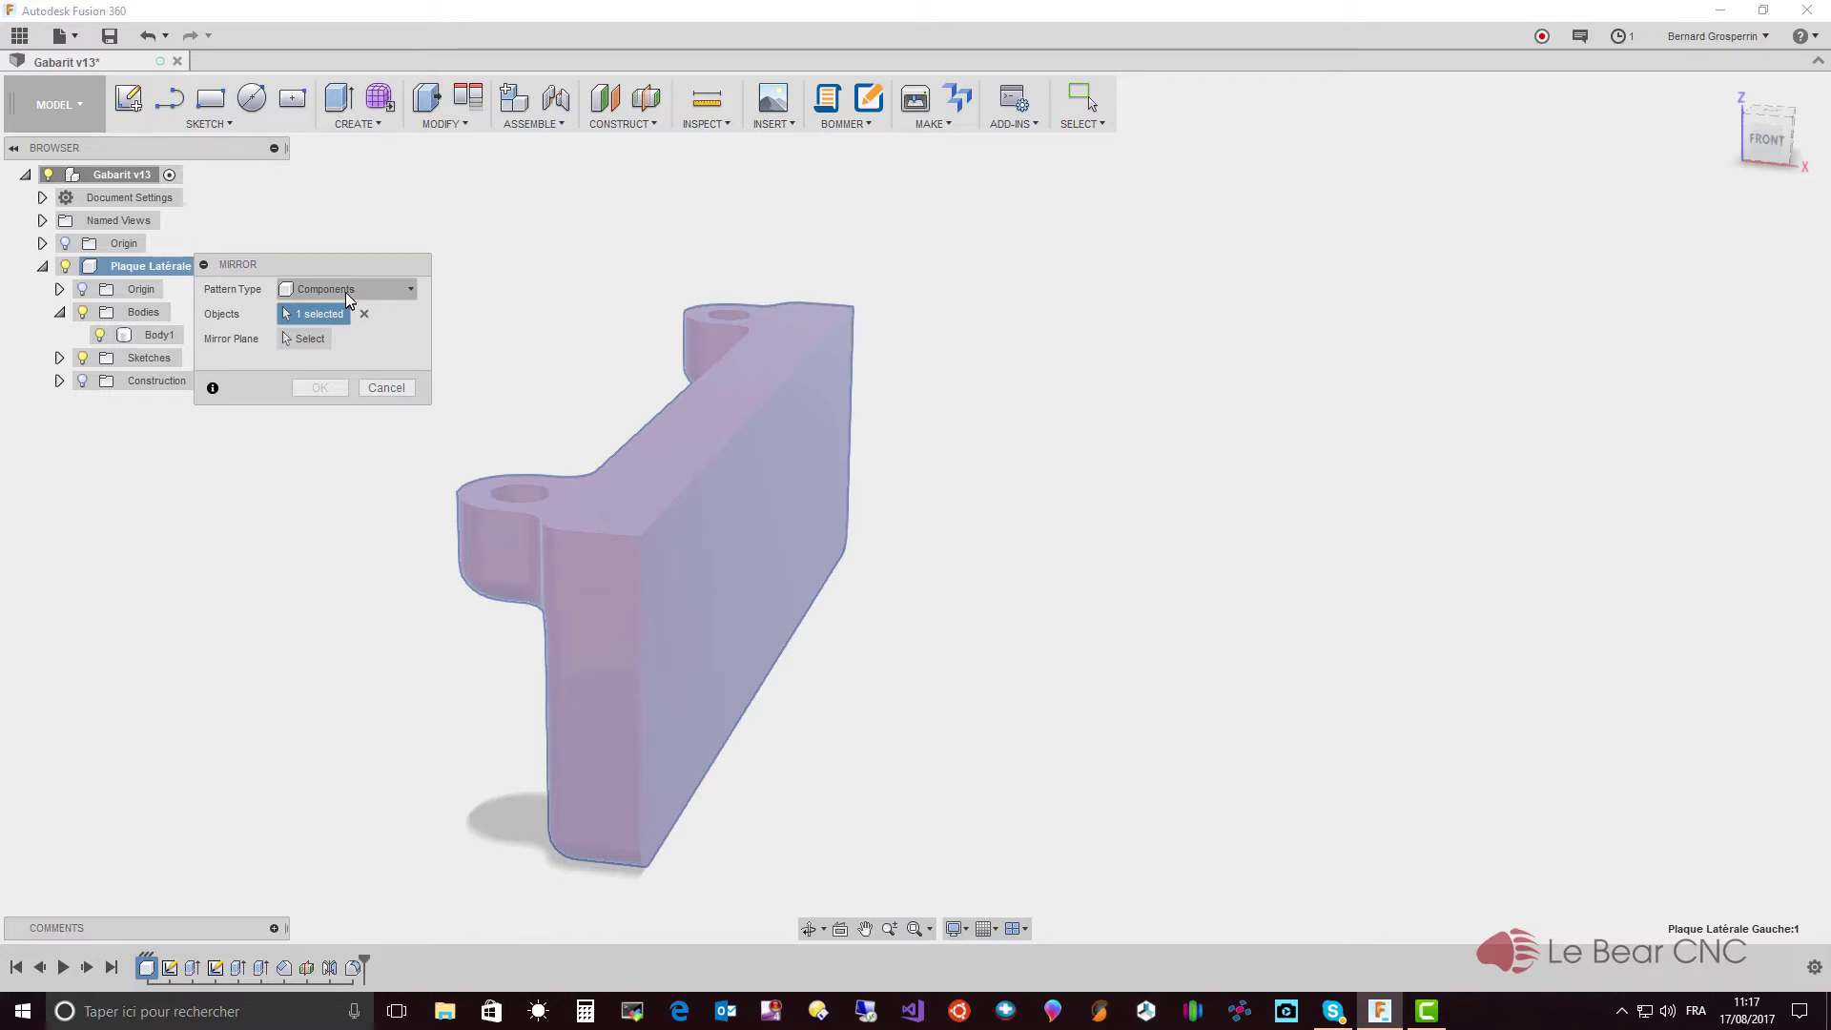
pyautogui.moveTo(346, 265); pyautogui.dragTo(419, 241)
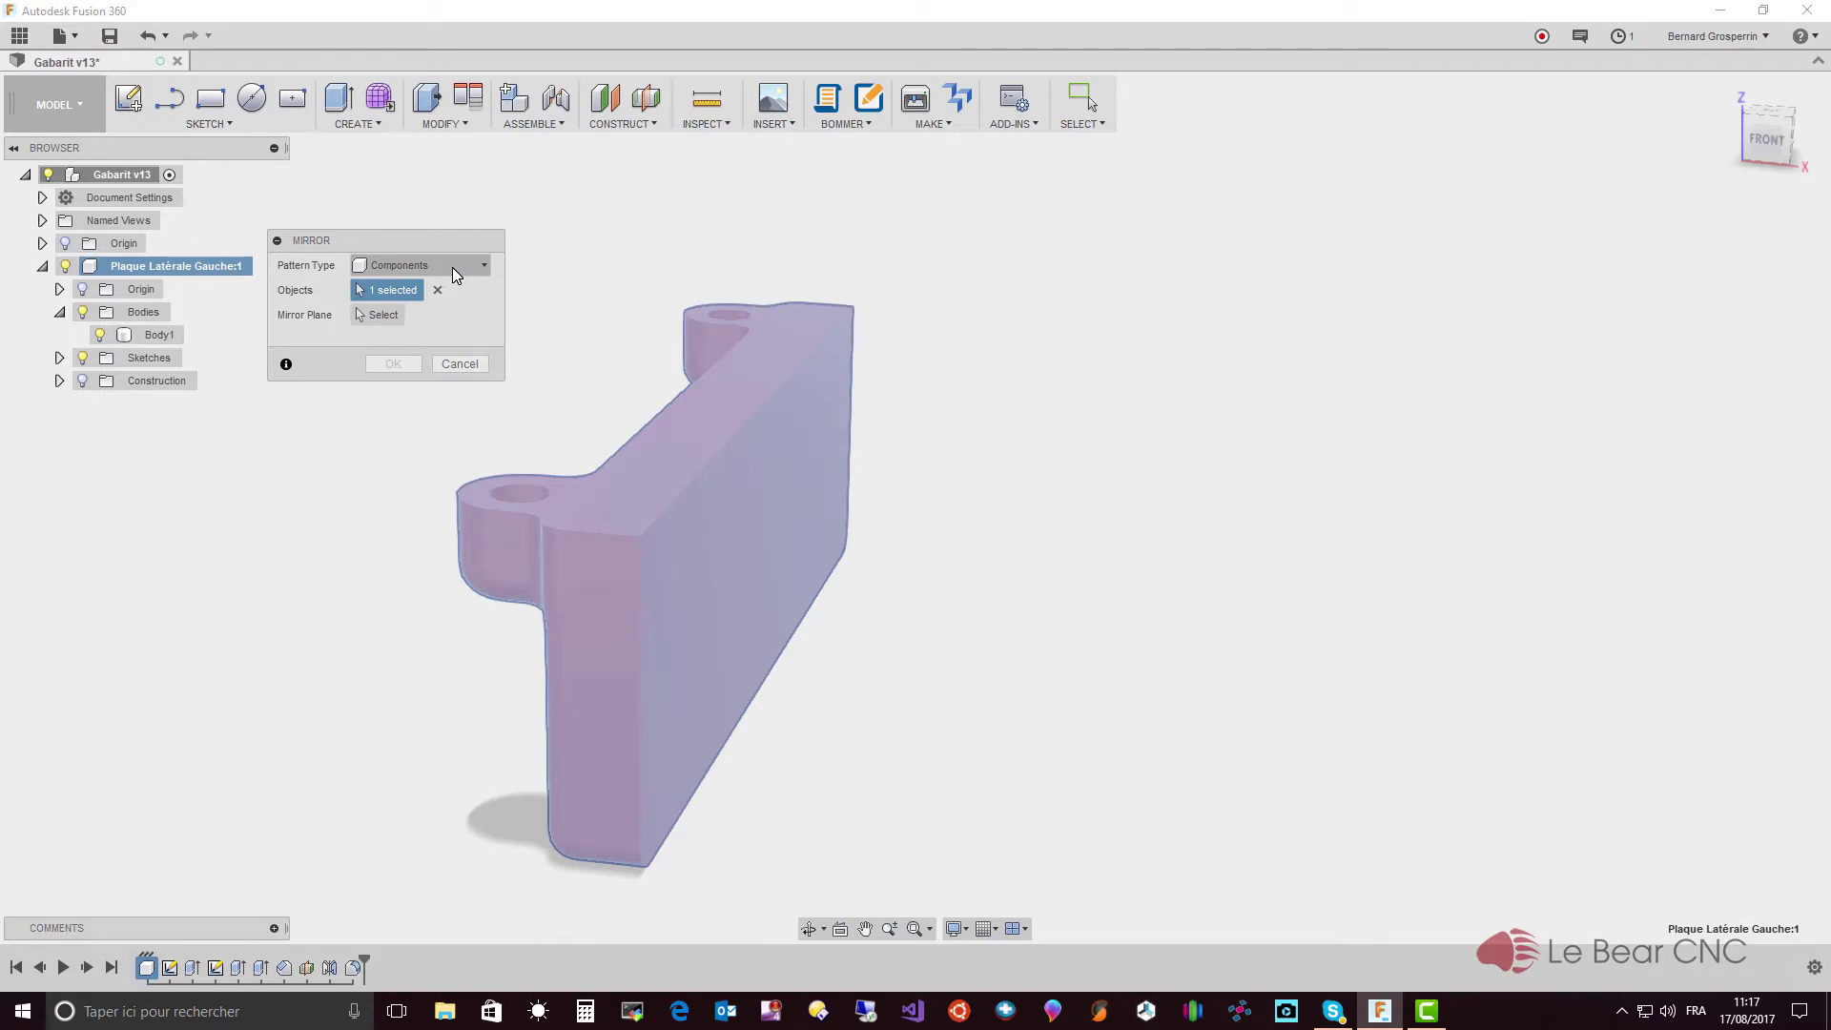
pyautogui.click(382, 315)
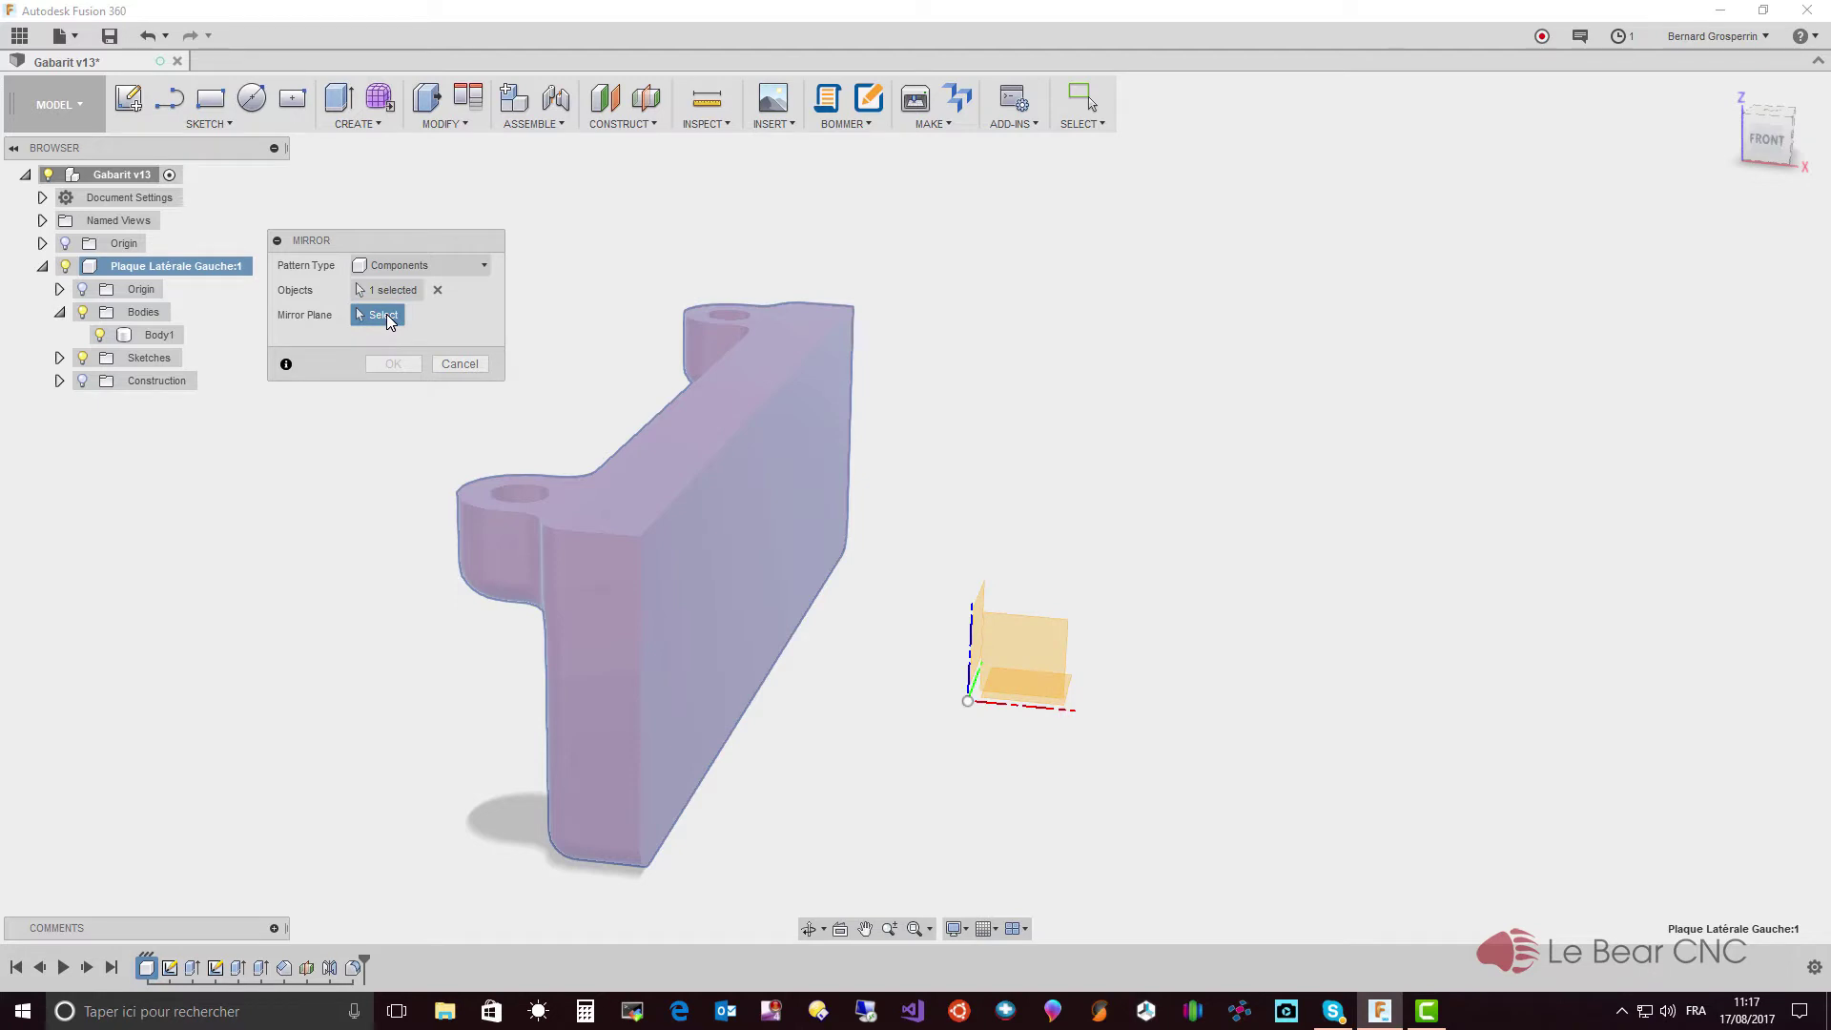
pyautogui.keyDown('shift'); pyautogui.moveTo(857, 560); pyautogui.dragTo(944, 601, button='middle'); pyautogui.keyUp('shift')
pyautogui.keyDown('shift'); pyautogui.moveTo(1025, 653); pyautogui.dragTo(1038, 661, button='middle'); pyautogui.keyUp('shift')
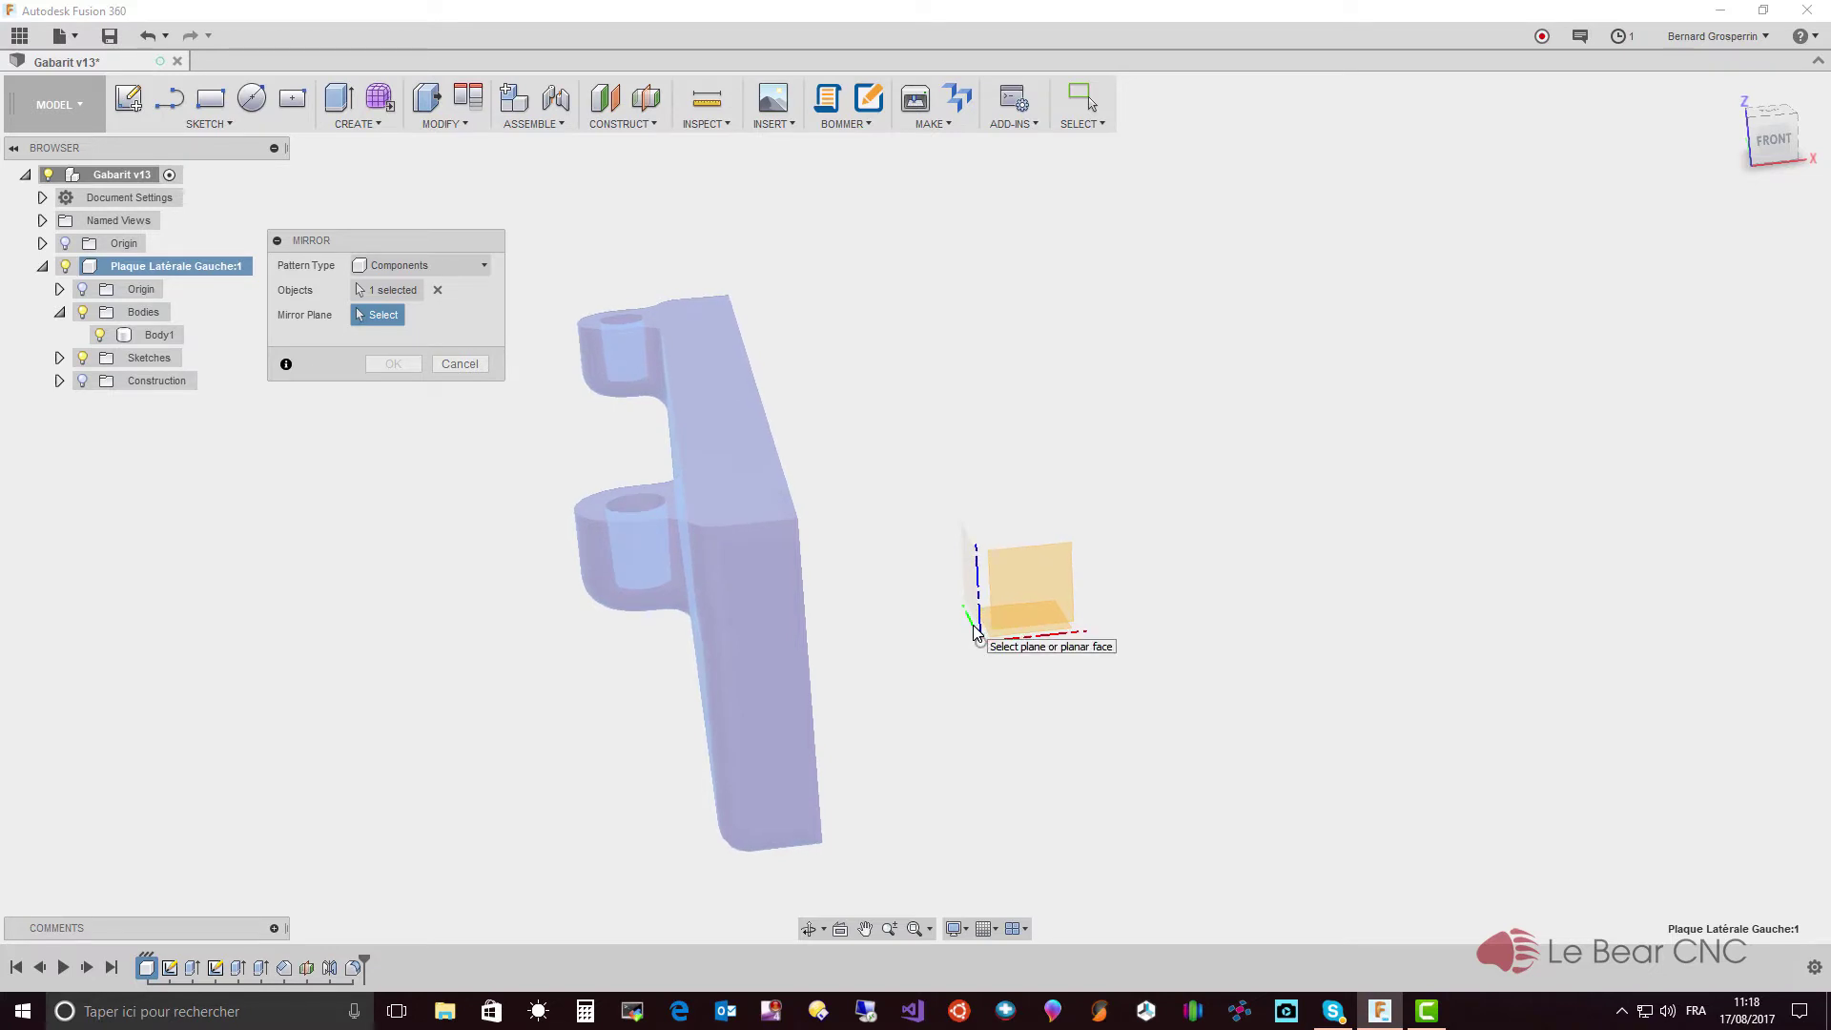
pyautogui.click(975, 633)
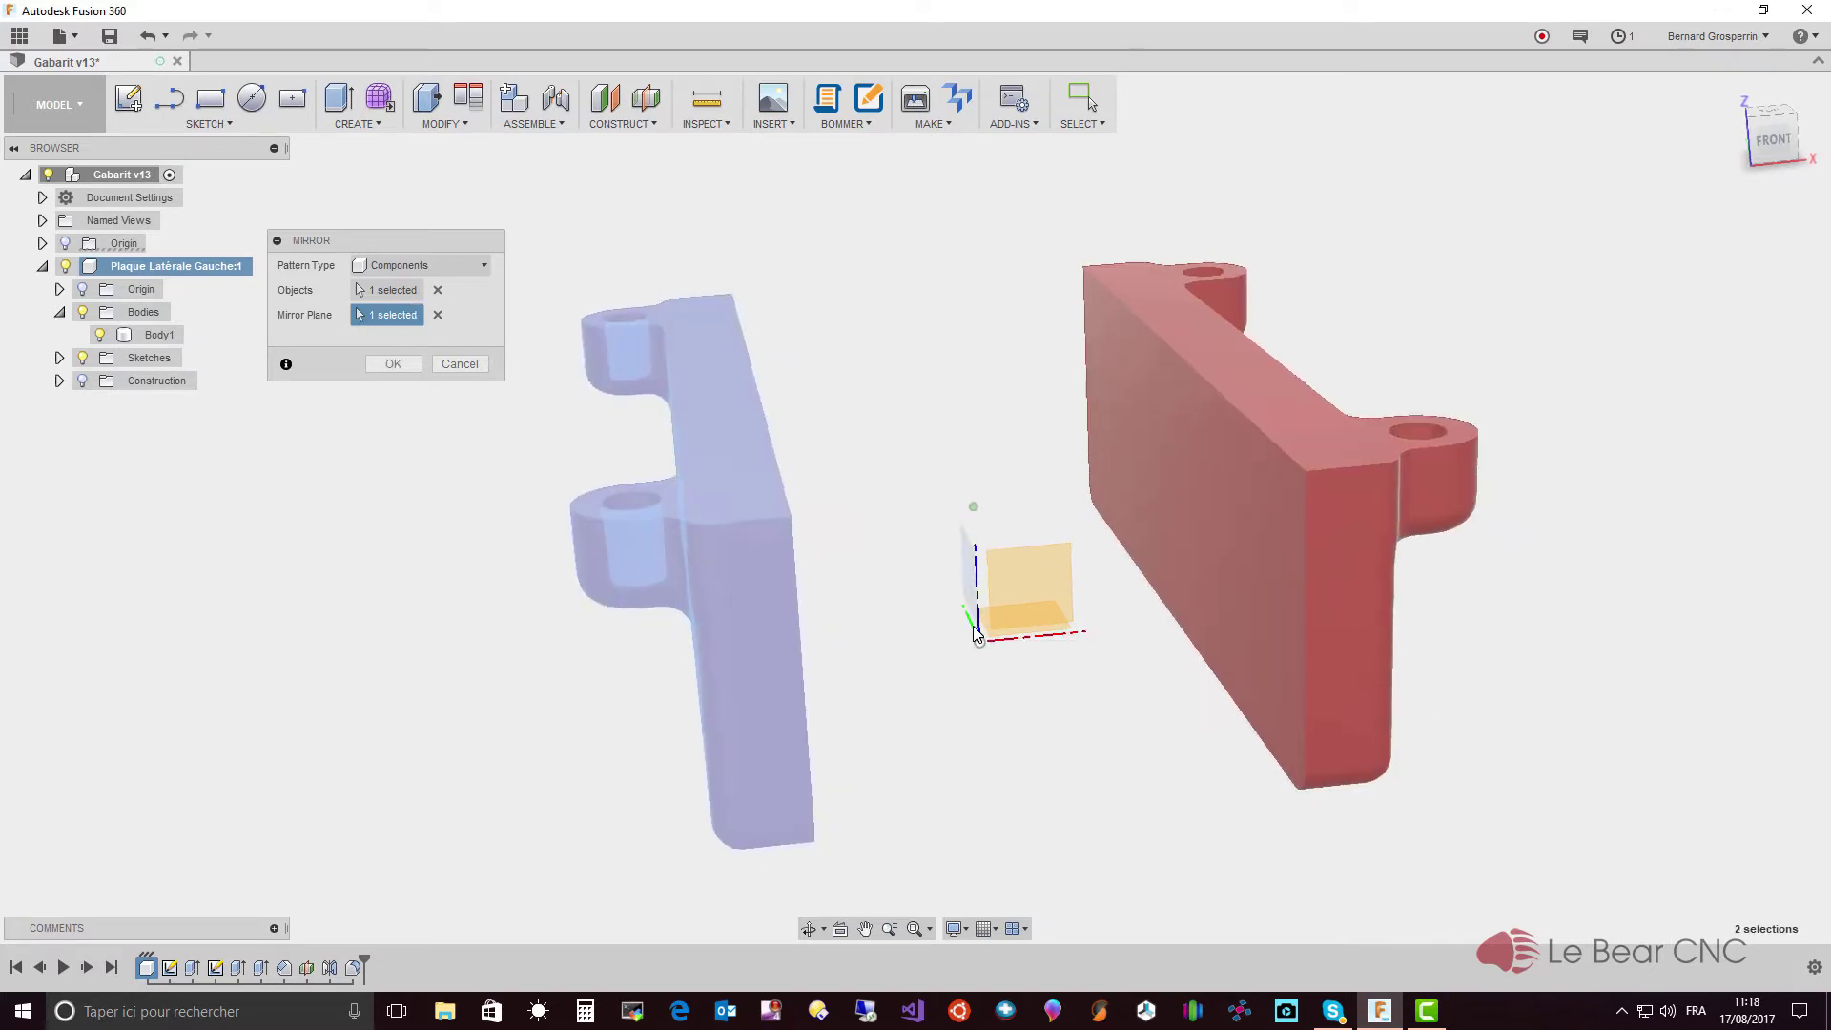
pyautogui.keyDown('shift'); pyautogui.moveTo(975, 633); pyautogui.dragTo(951, 675, button='middle'); pyautogui.keyUp('shift')
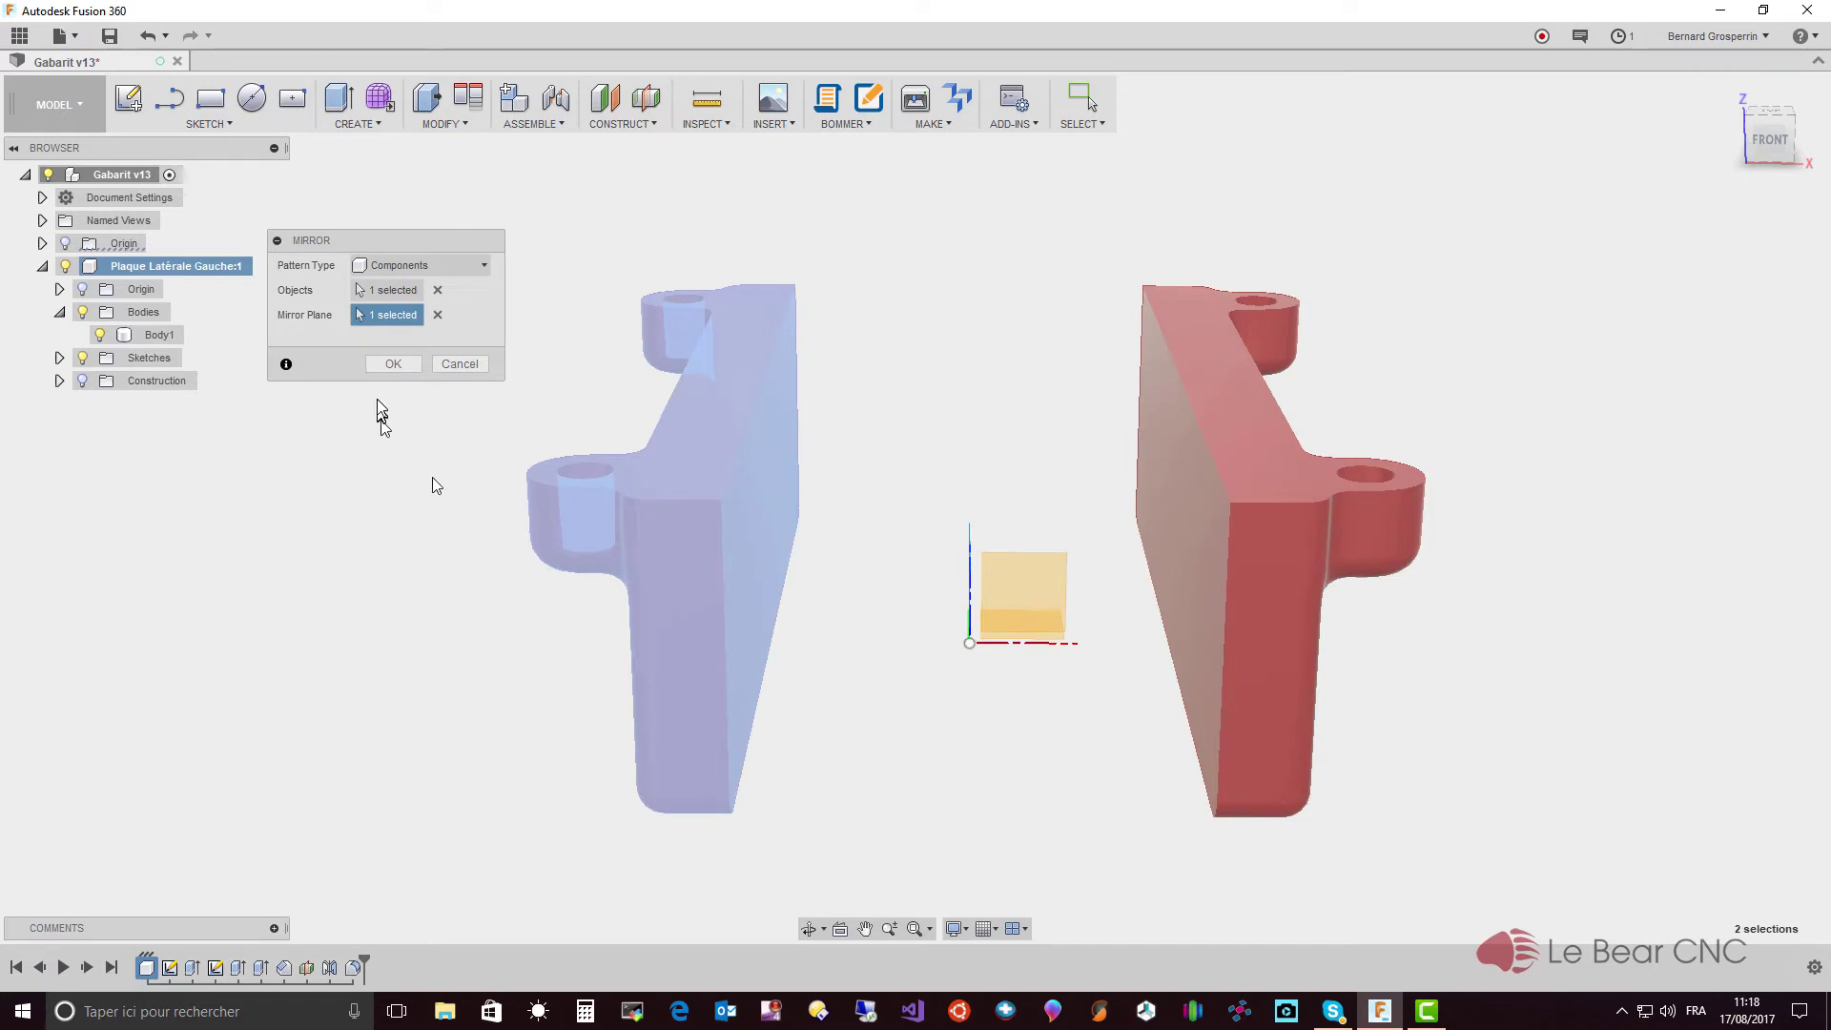
pyautogui.click(393, 364)
pyautogui.keyDown('shift'); pyautogui.moveTo(394, 366); pyautogui.dragTo(434, 503, button='middle'); pyautogui.keyUp('shift')
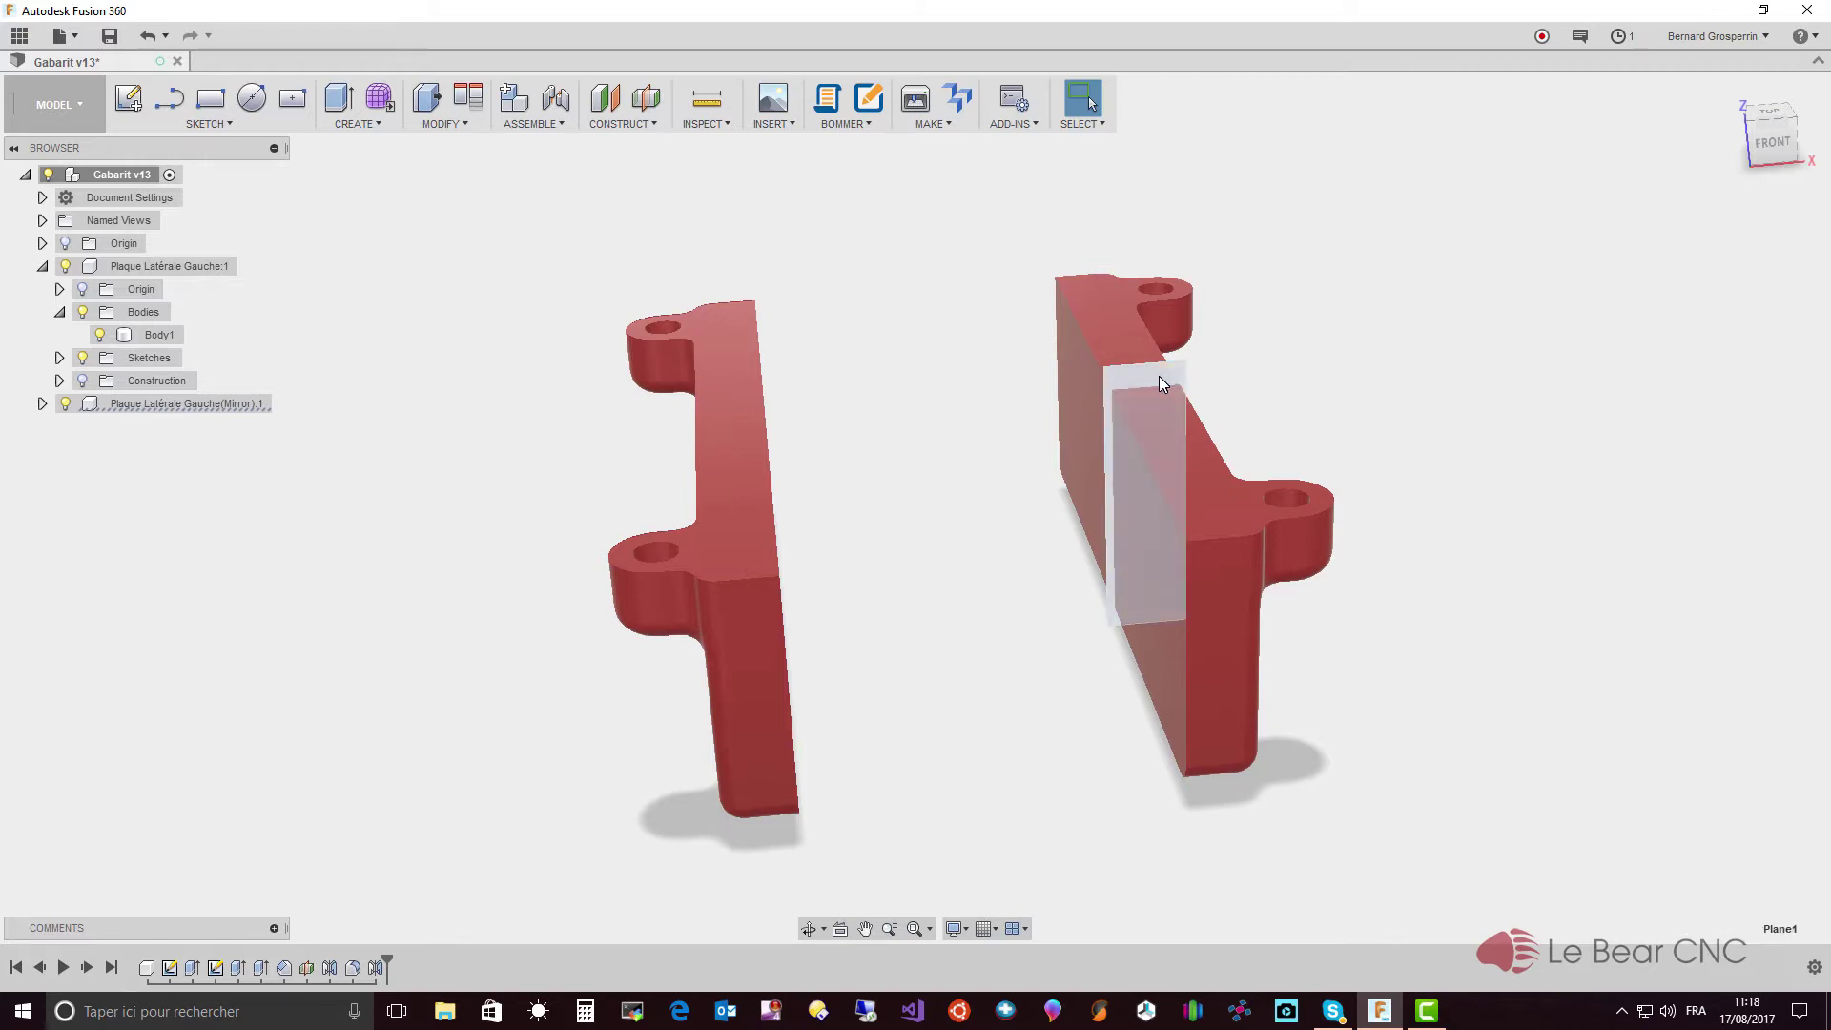
# - Hide the construction plane Plane1 inside the mirrored side plate component
pyautogui.click(1159, 379)
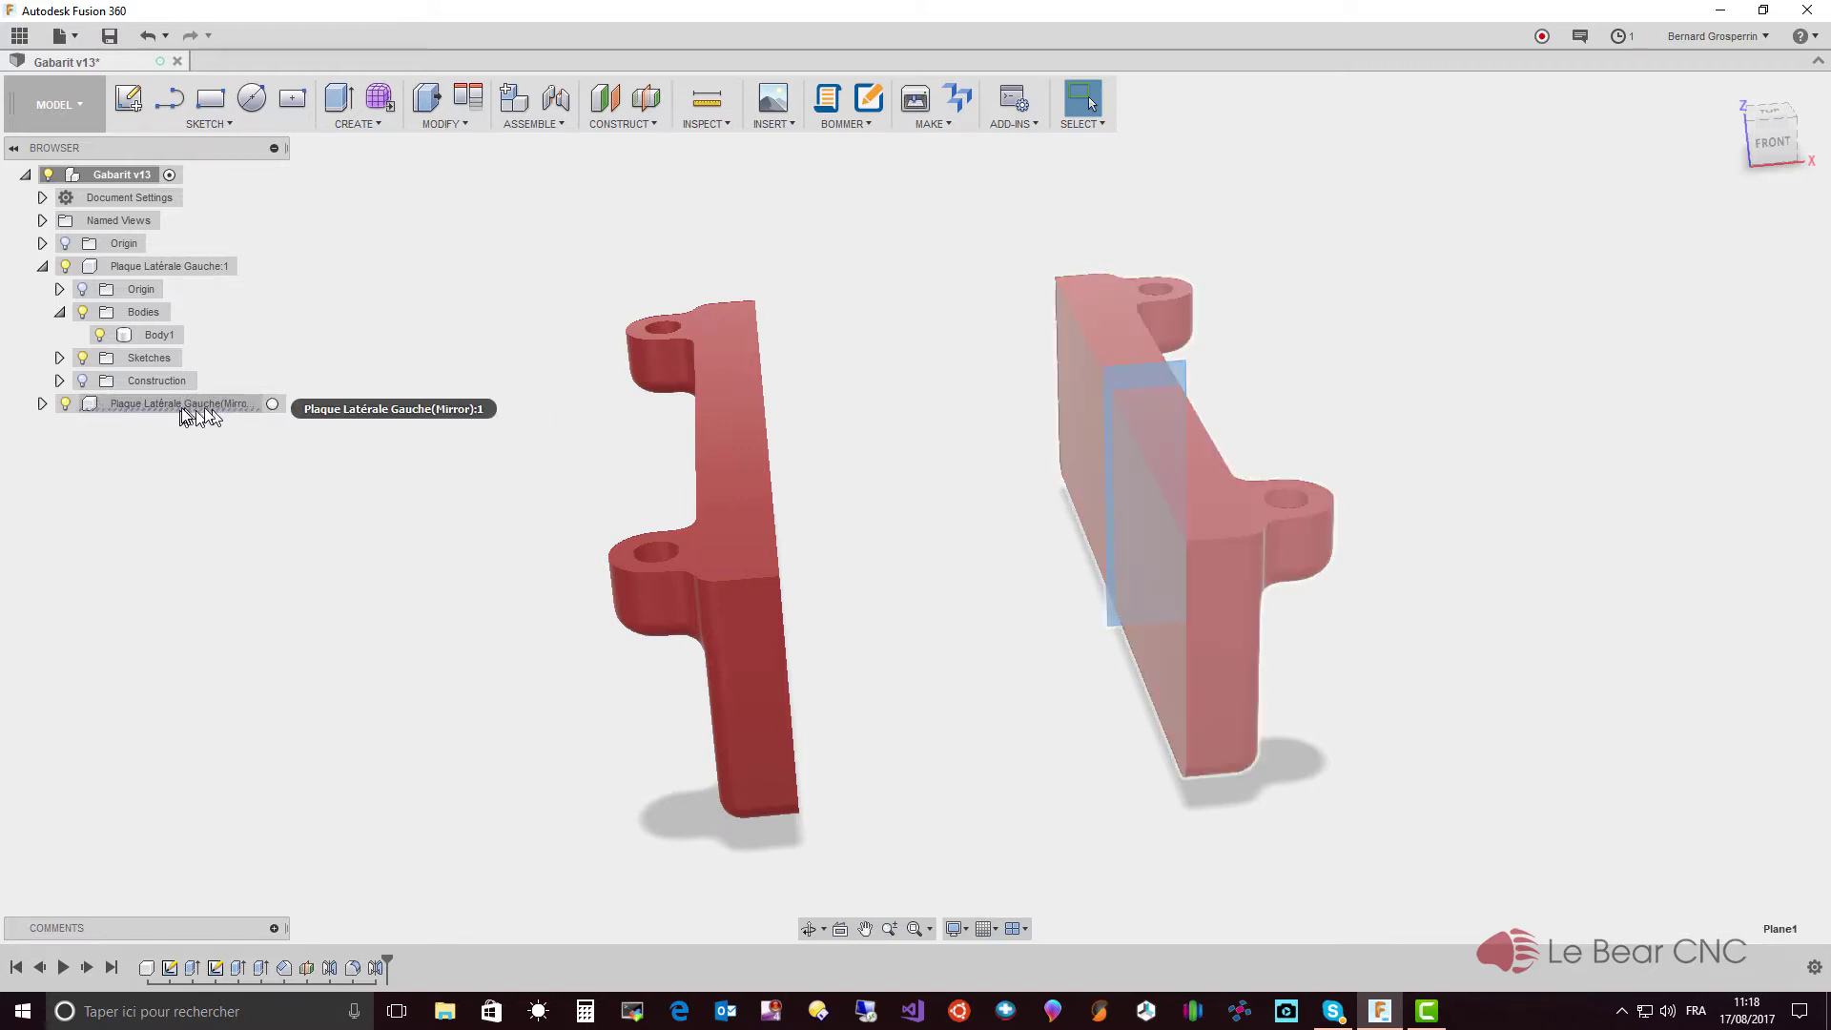
pyautogui.click(41, 404)
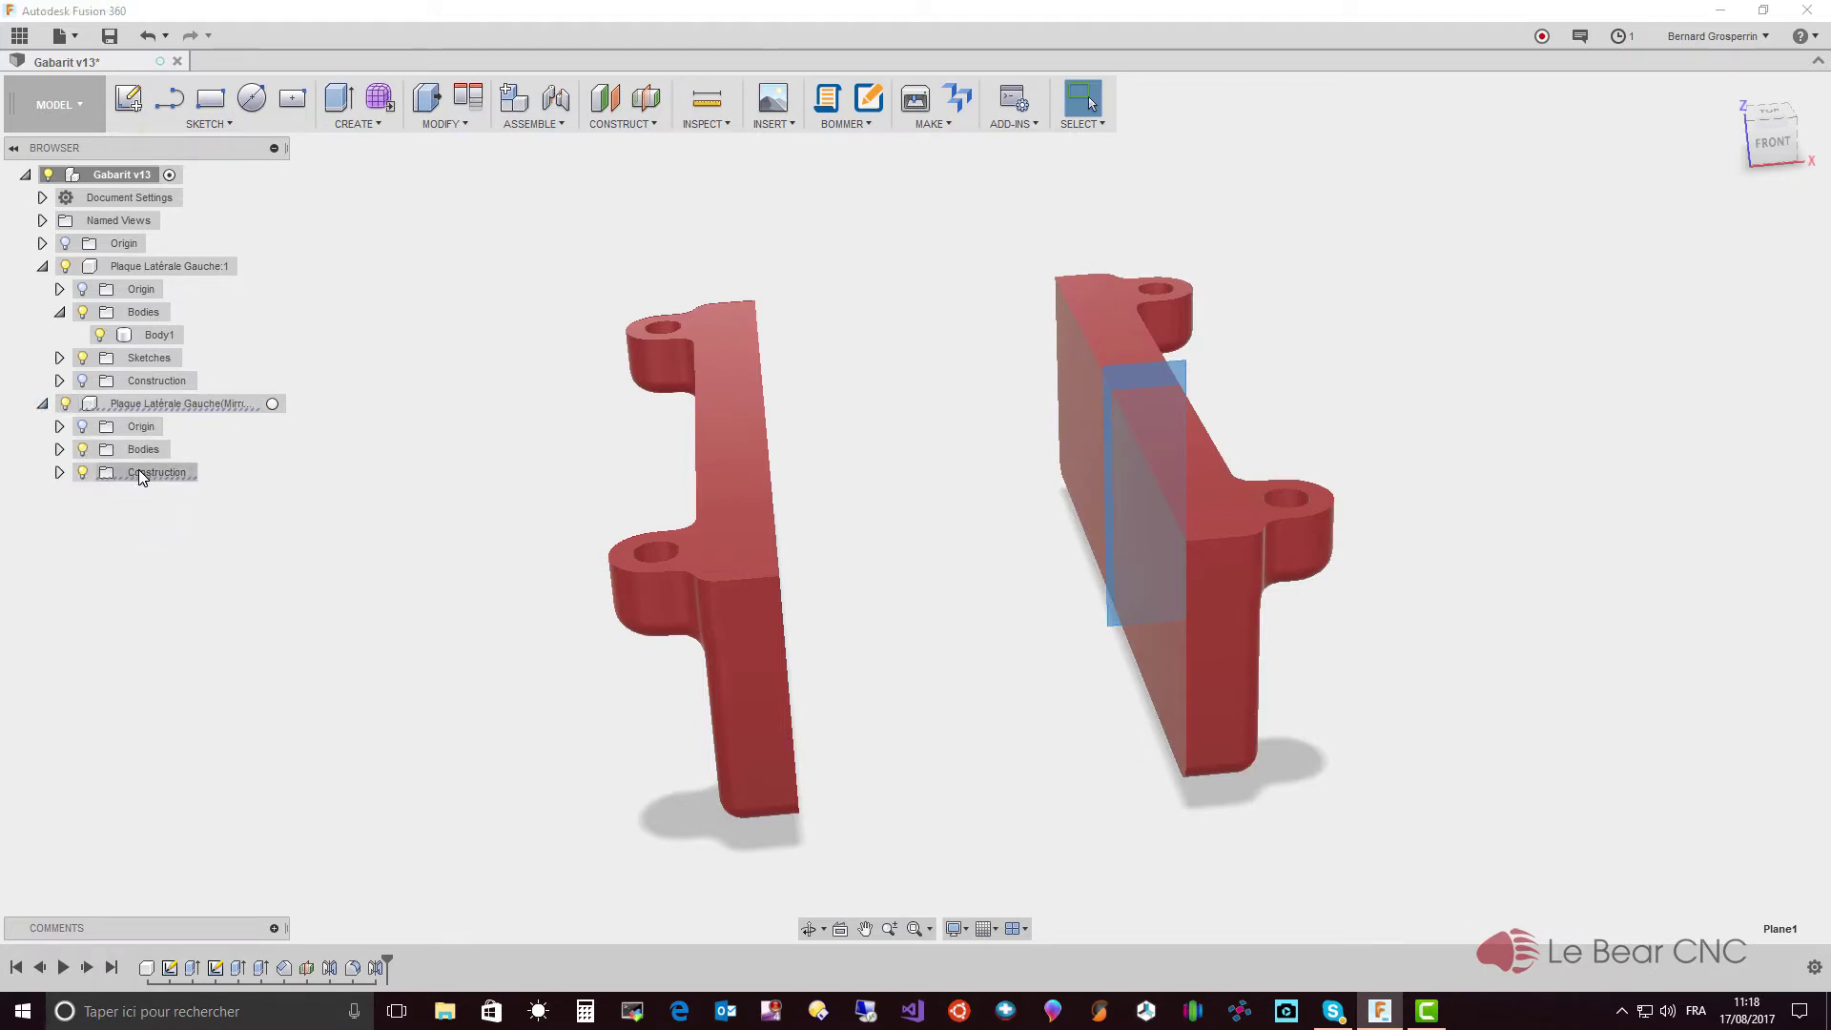
pyautogui.click(59, 473)
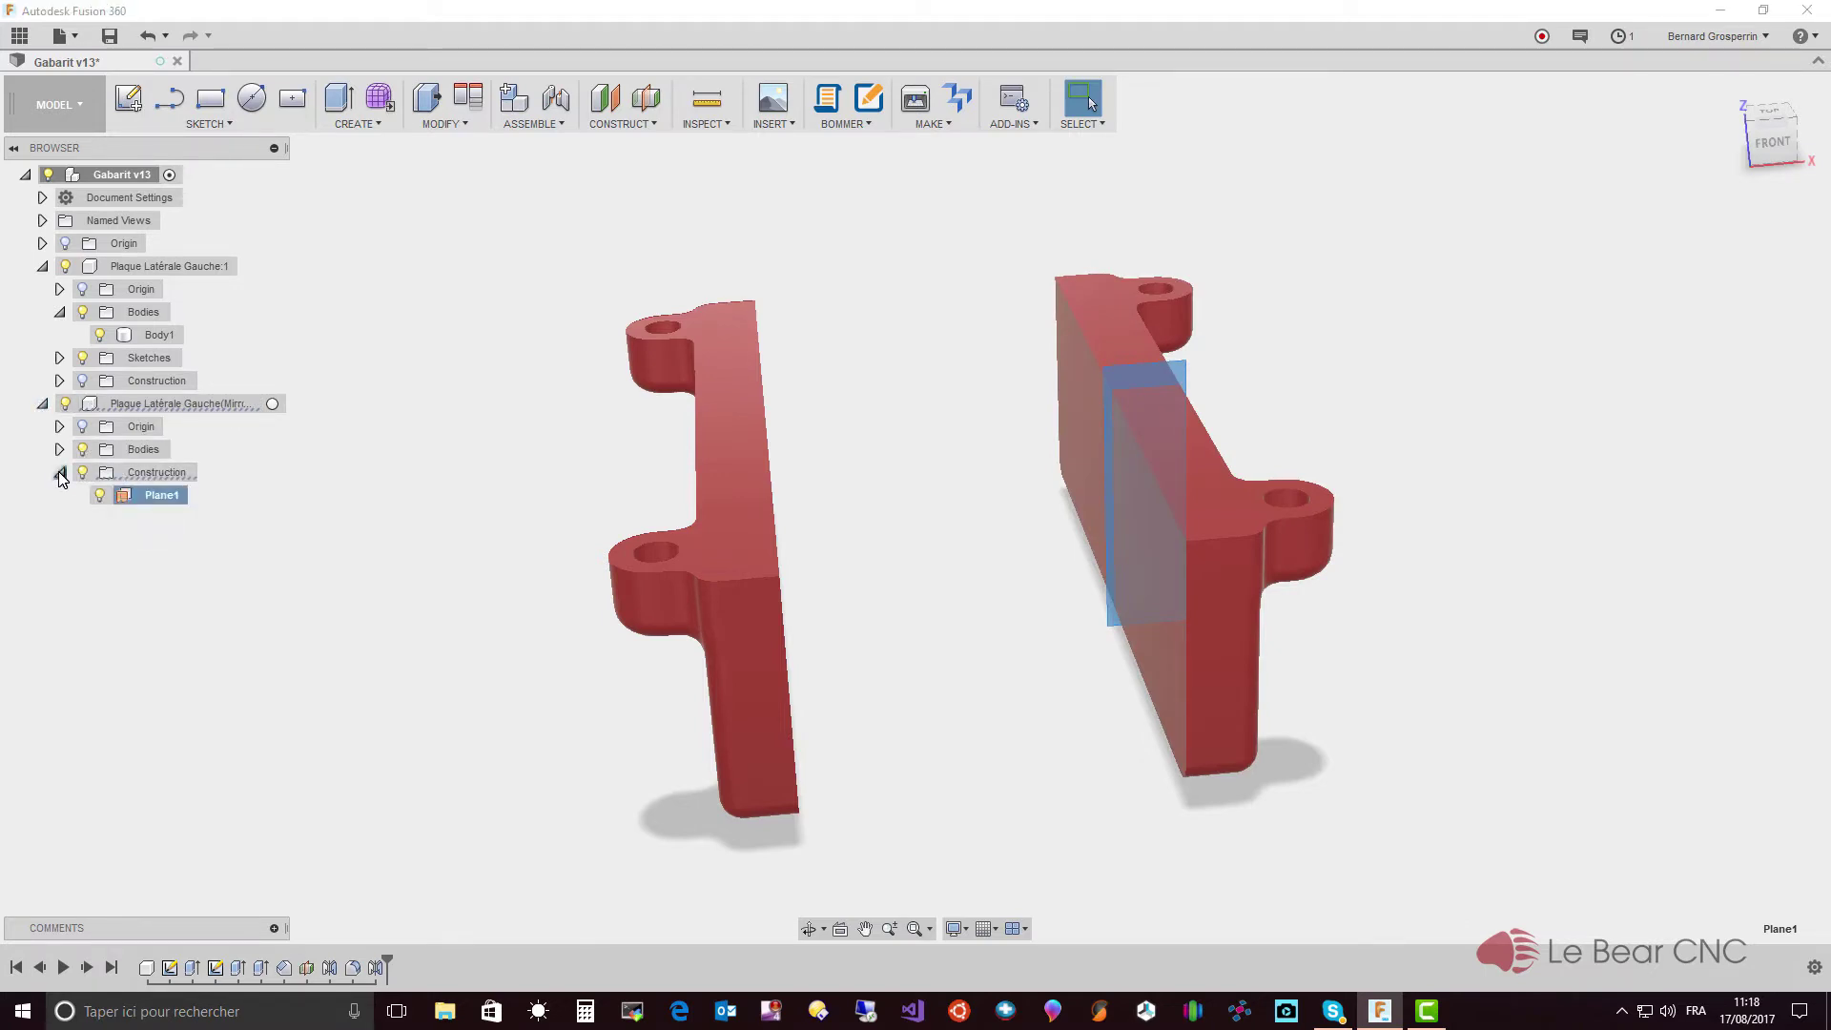
pyautogui.click(101, 495)
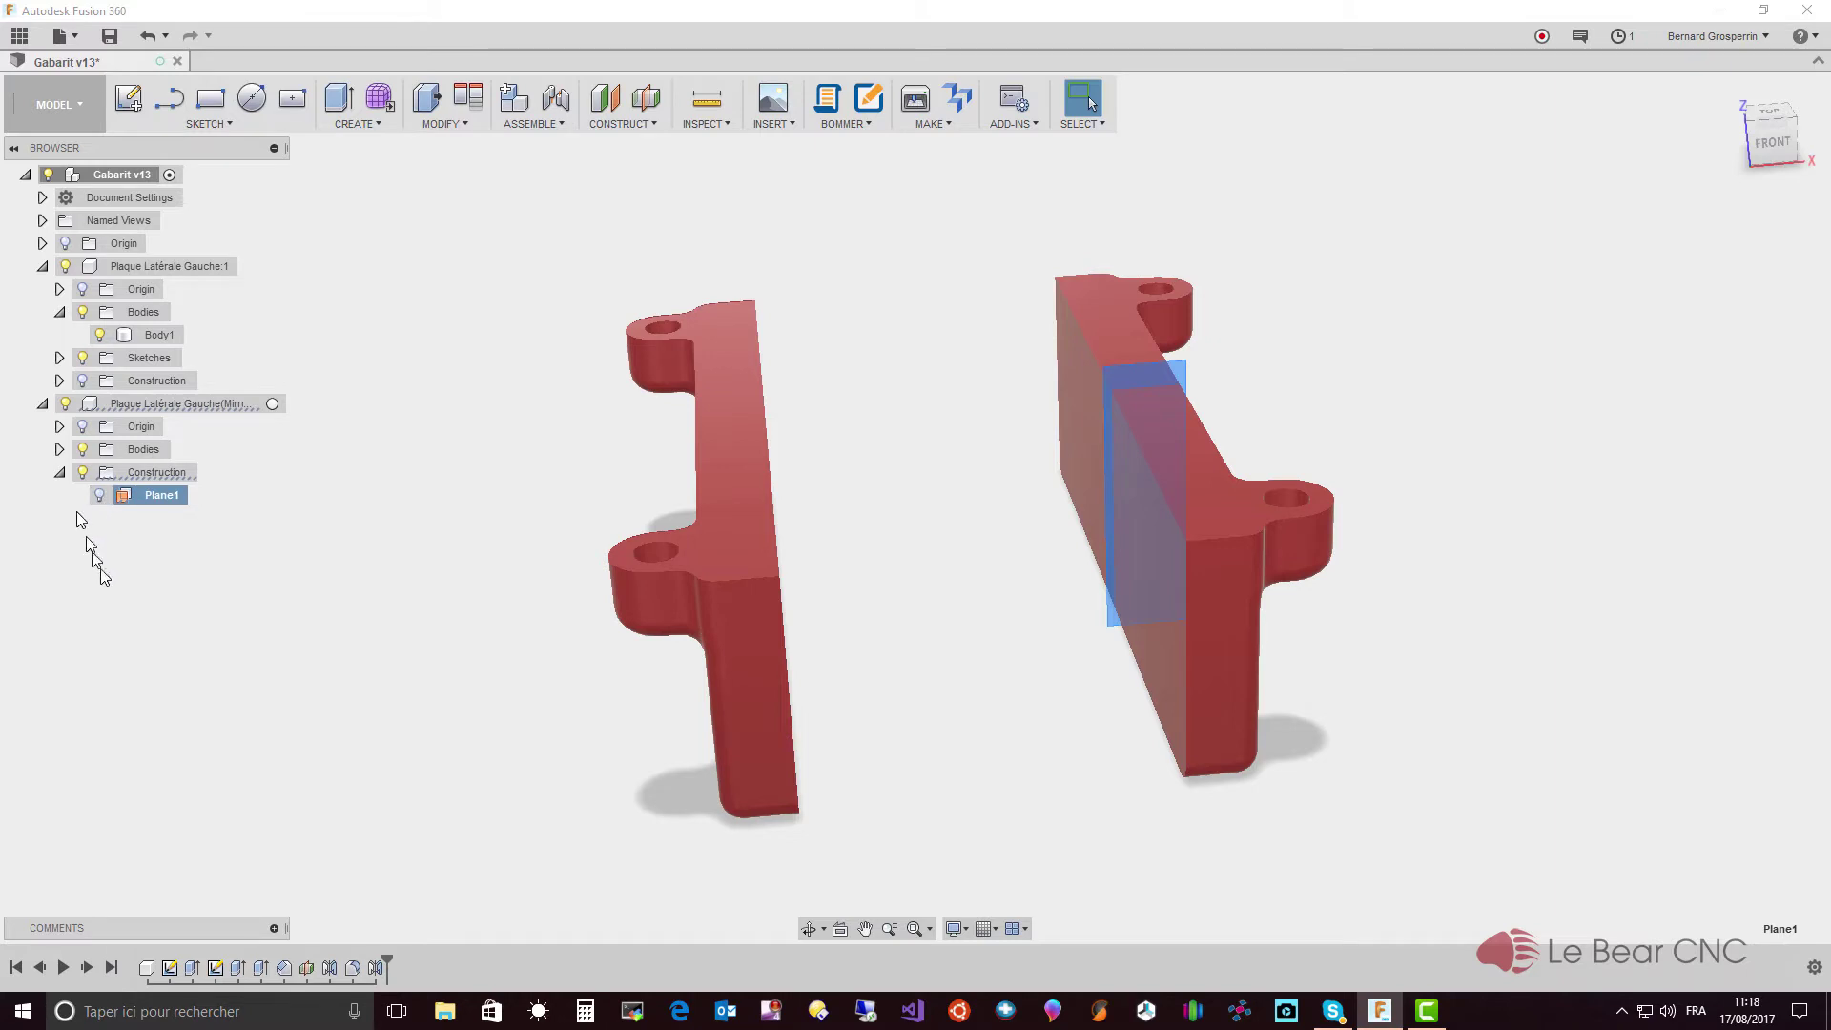
# - Rename the mirrored side plate component as Plaque Latérale Droite (Mirror)
pyautogui.click(173, 404)
pyautogui.click(200, 406)
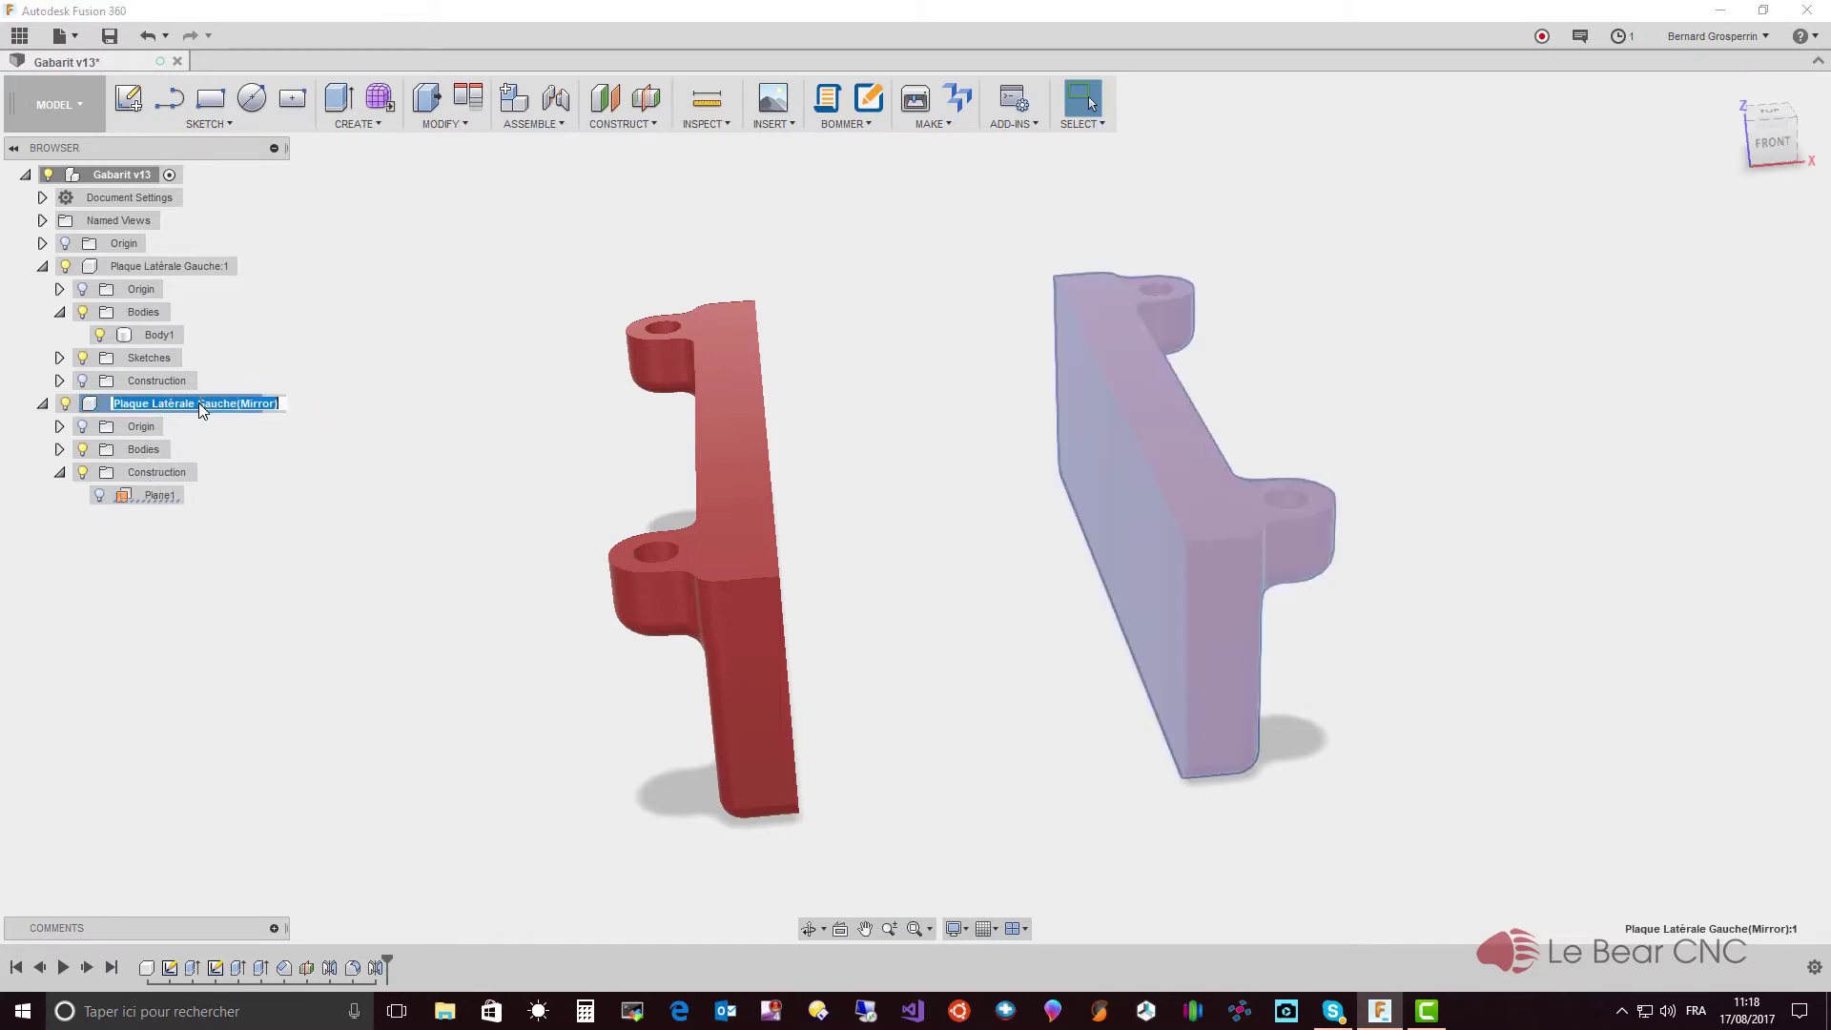
pyautogui.click(200, 403)
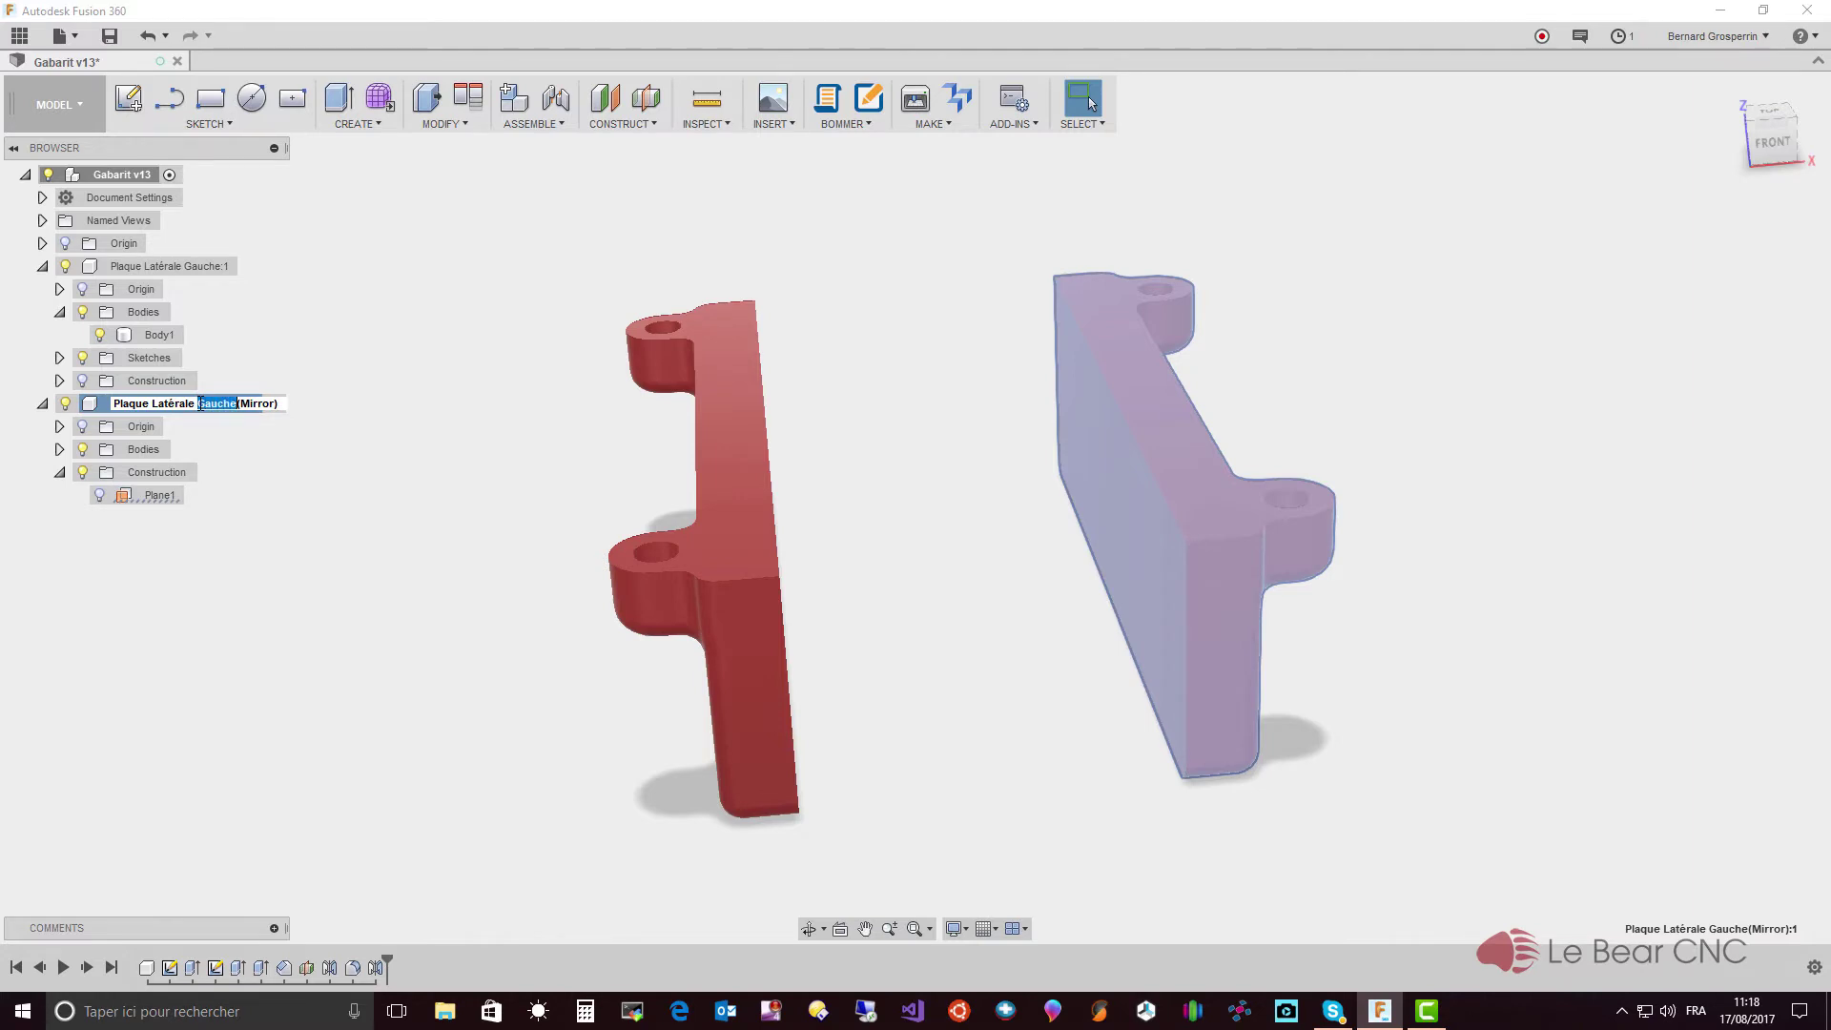
pyautogui.write('Droite')
pyautogui.press('Return')
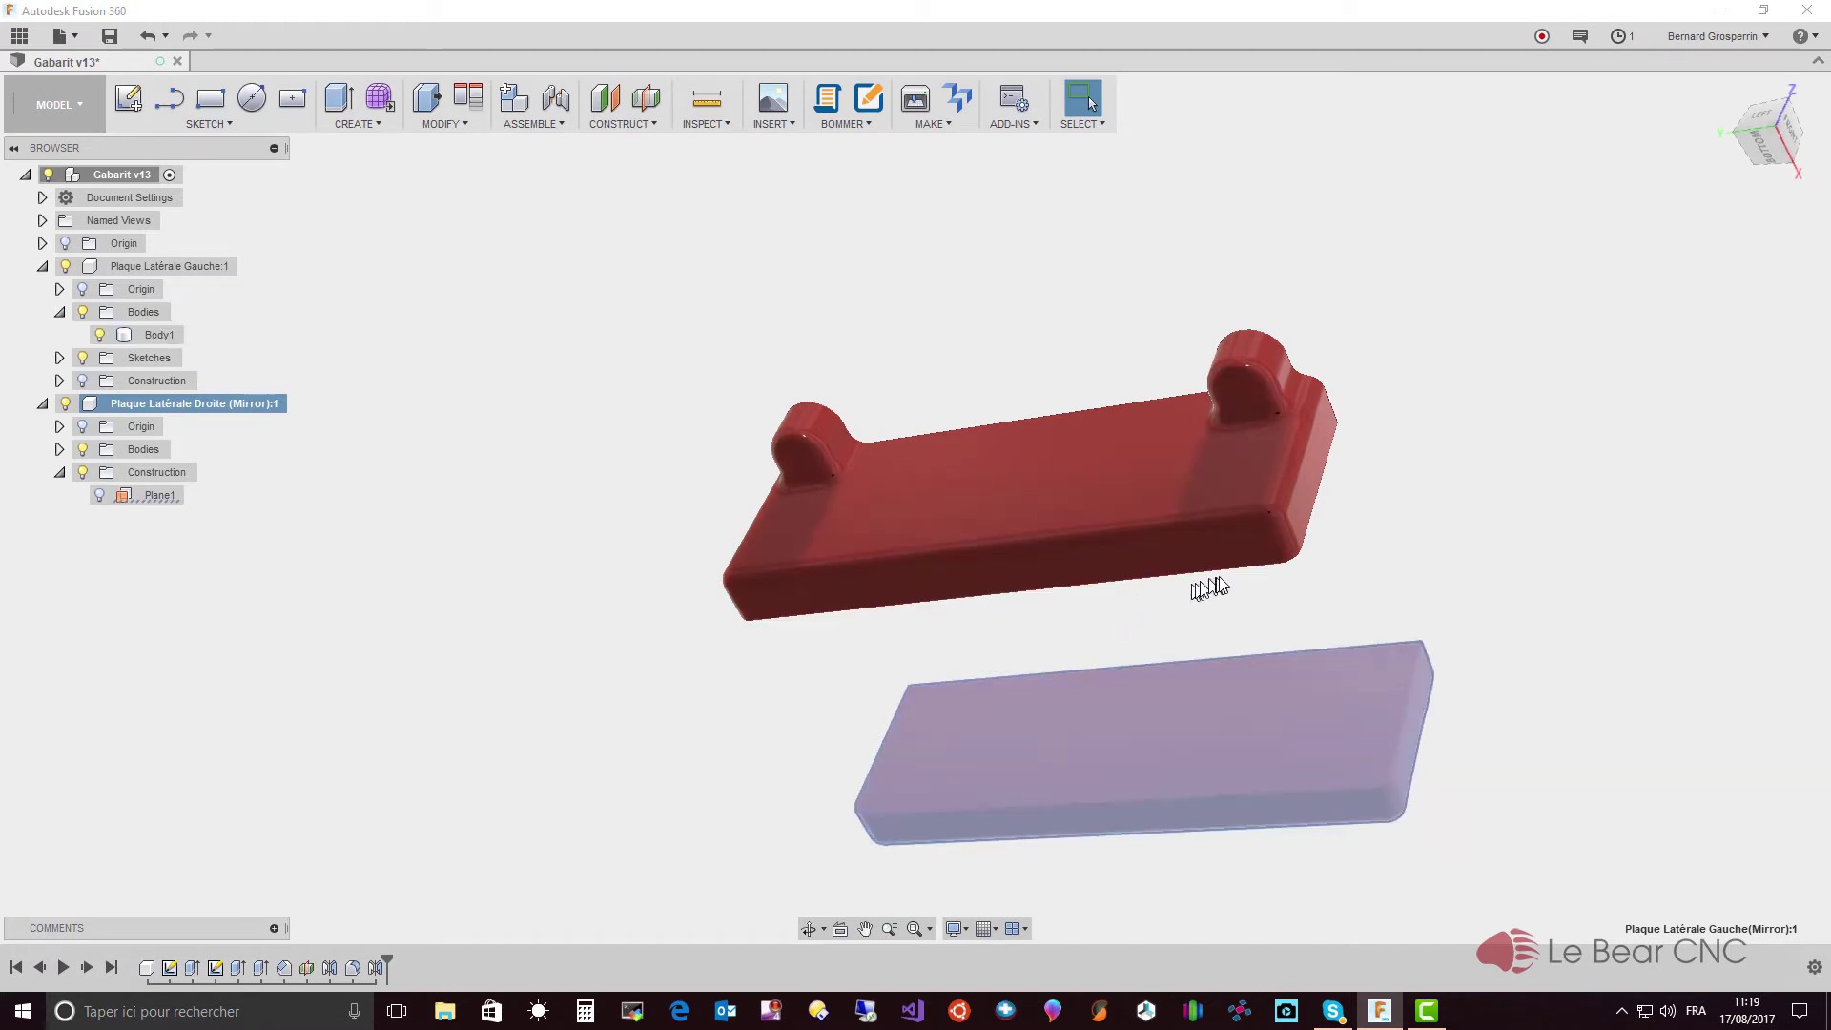
# - Activate the Plaque Latérale Gauche component and insert the Insert Laiton M4 design from the Quincaillerie folder into it
pyautogui.keyDown('shift'); pyautogui.moveTo(1005, 588); pyautogui.dragTo(1100, 597, button='middle'); pyautogui.keyUp('shift')
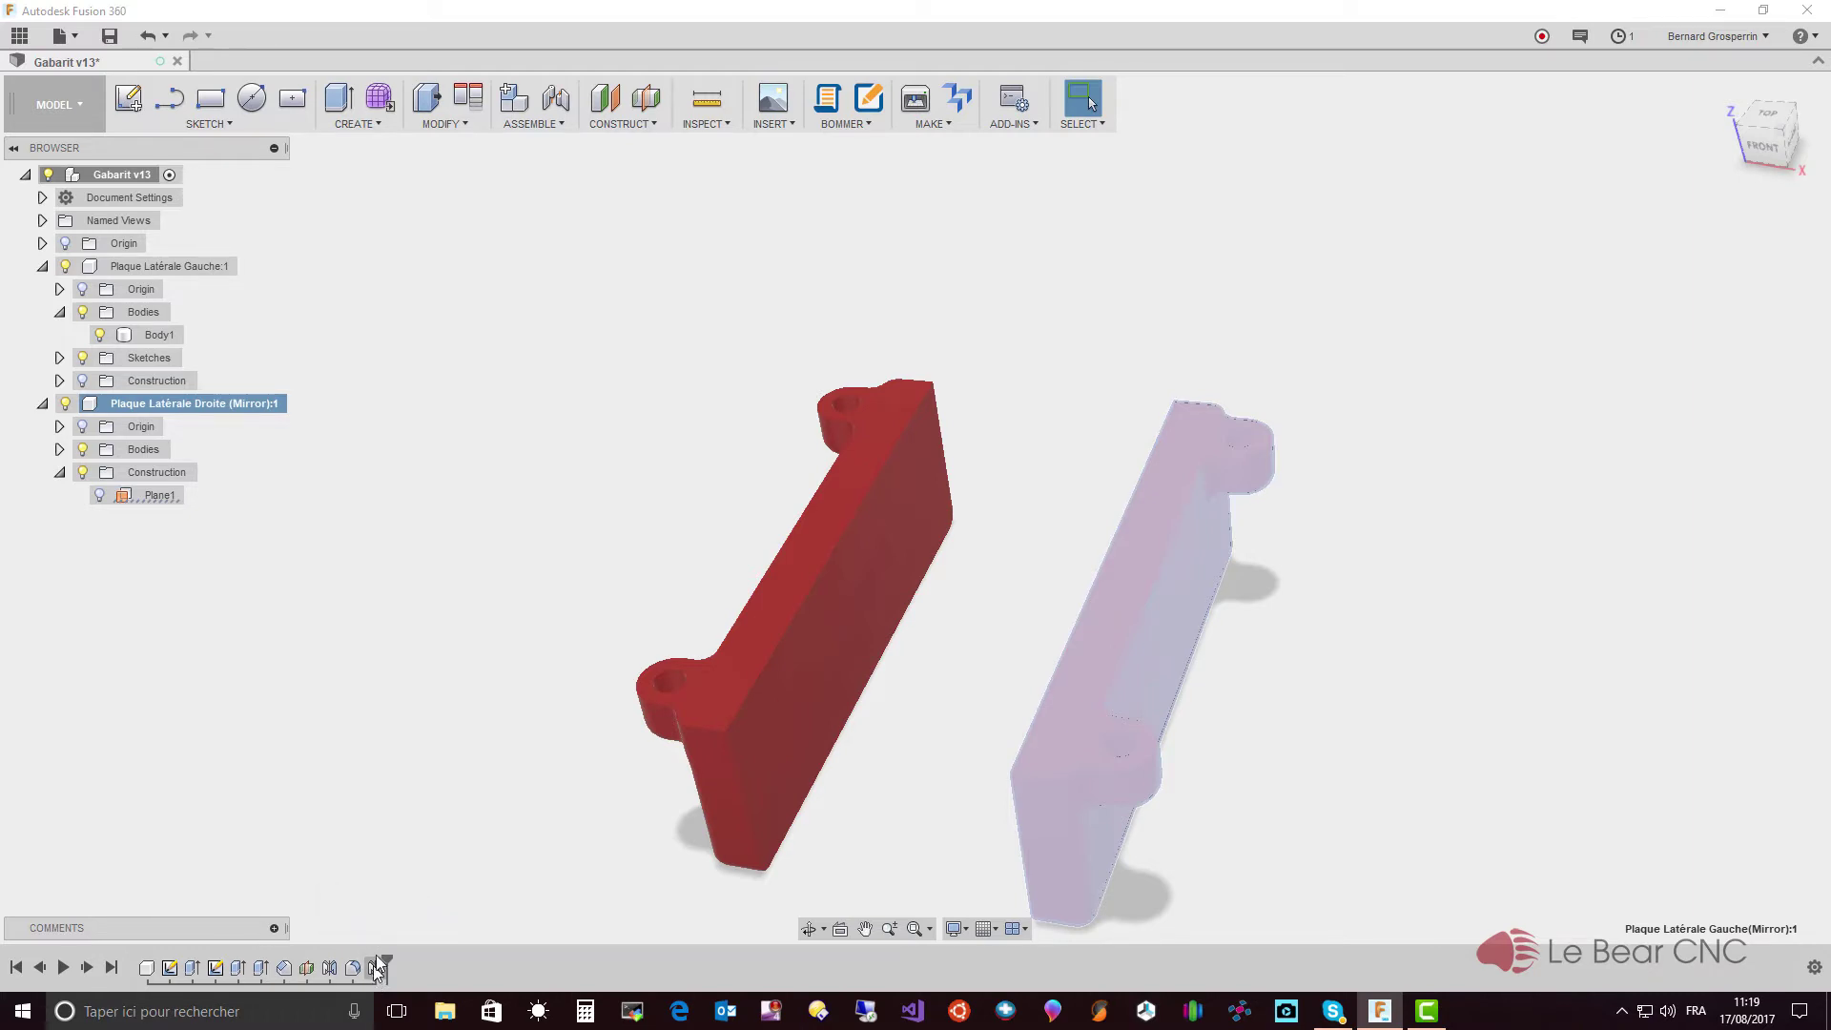
pyautogui.keyDown('shift'); pyautogui.moveTo(424, 865); pyautogui.dragTo(452, 822, button='middle'); pyautogui.keyUp('shift')
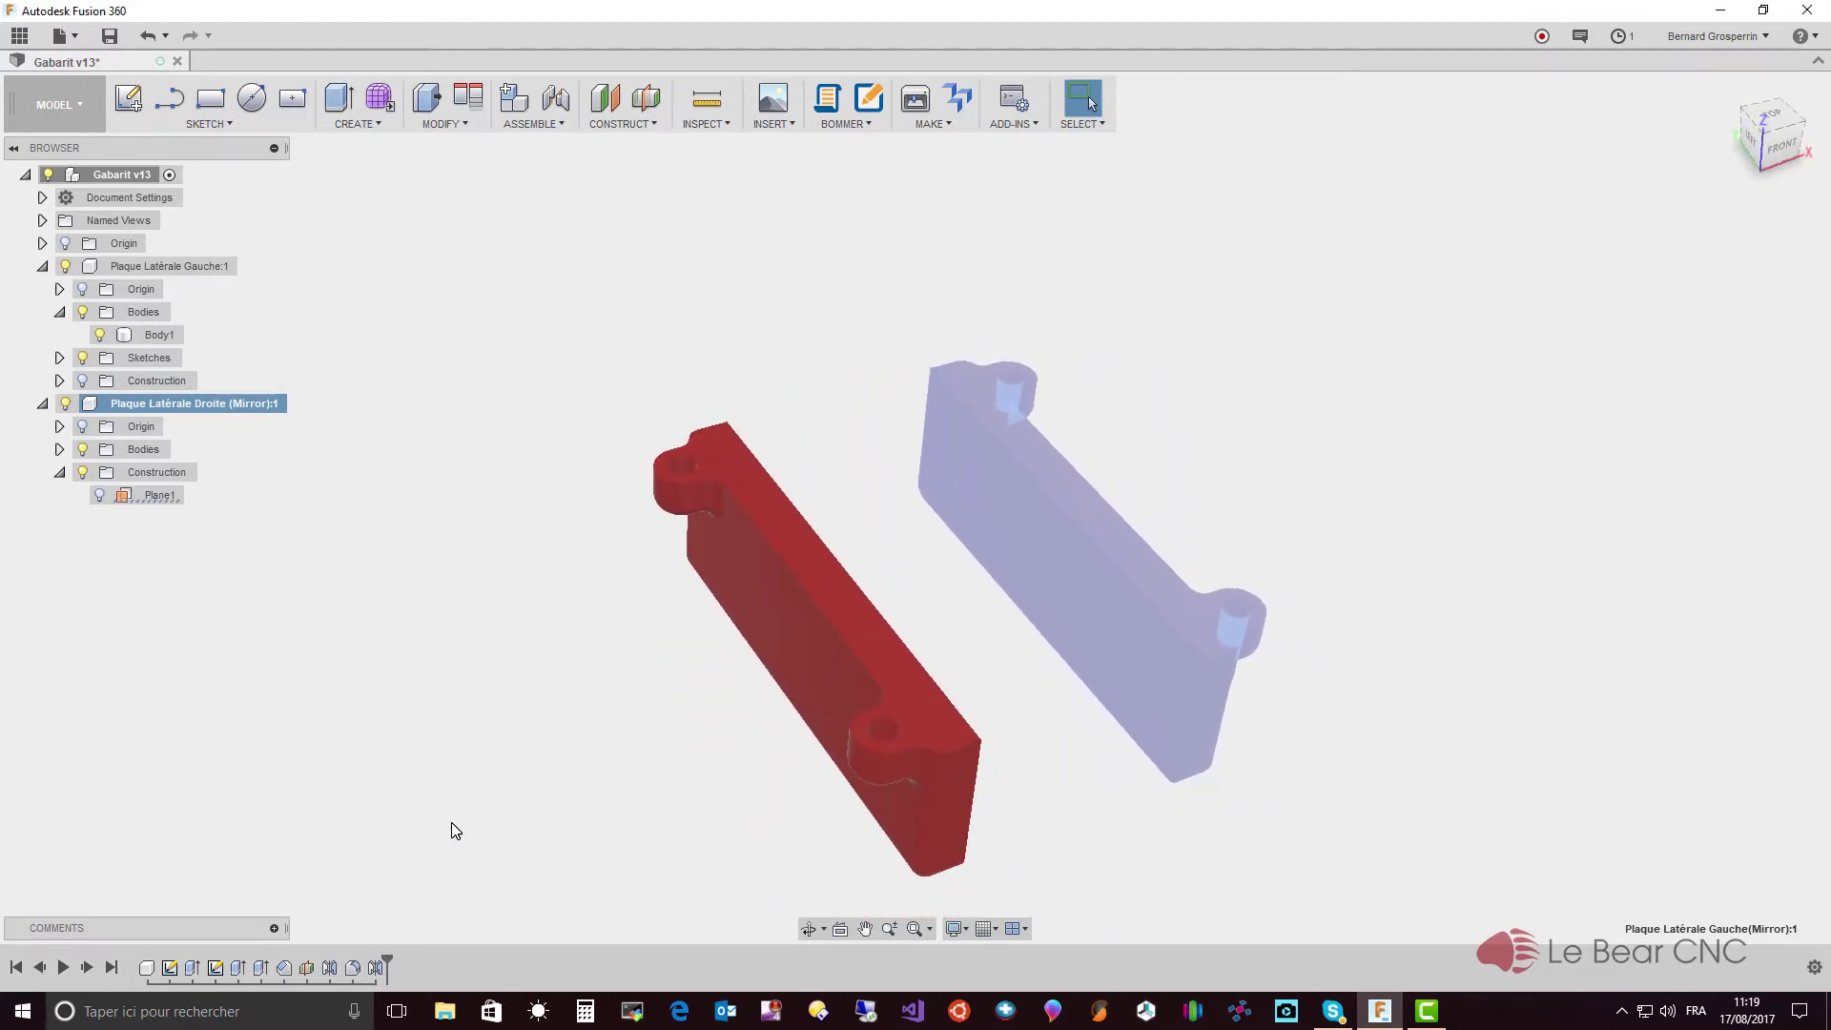
pyautogui.click(452, 822)
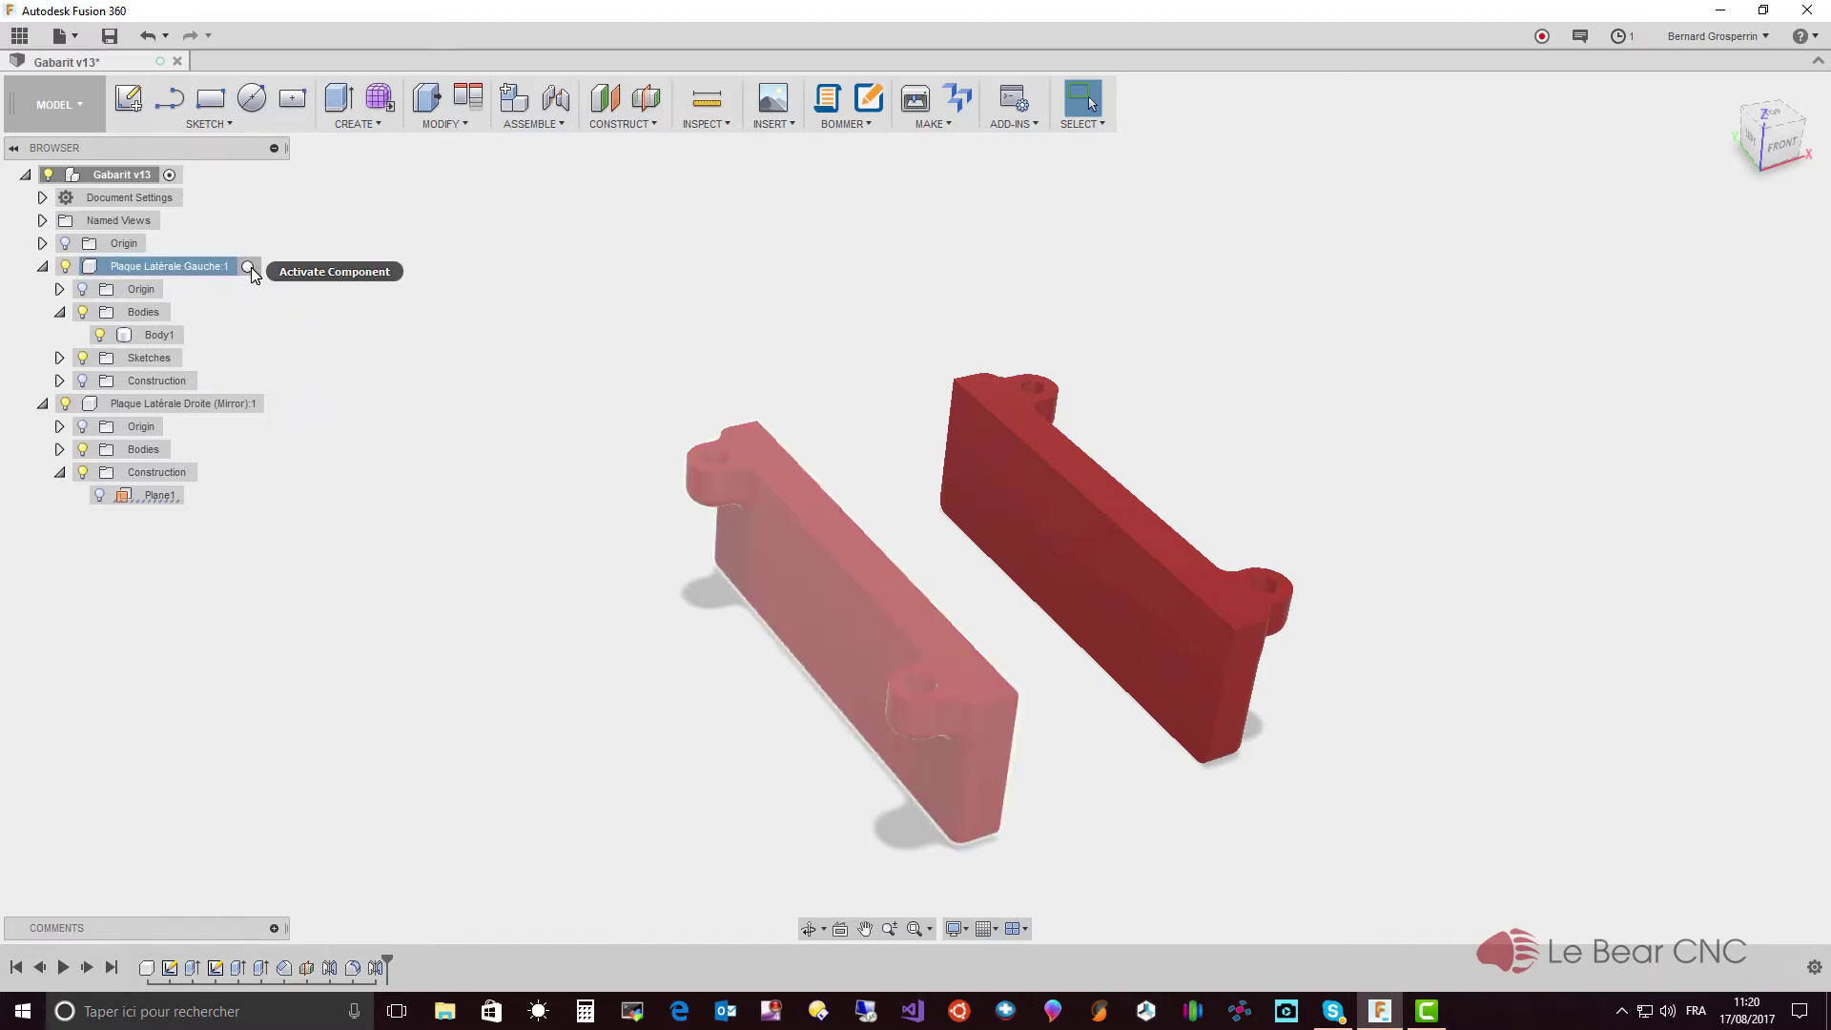
pyautogui.click(249, 267)
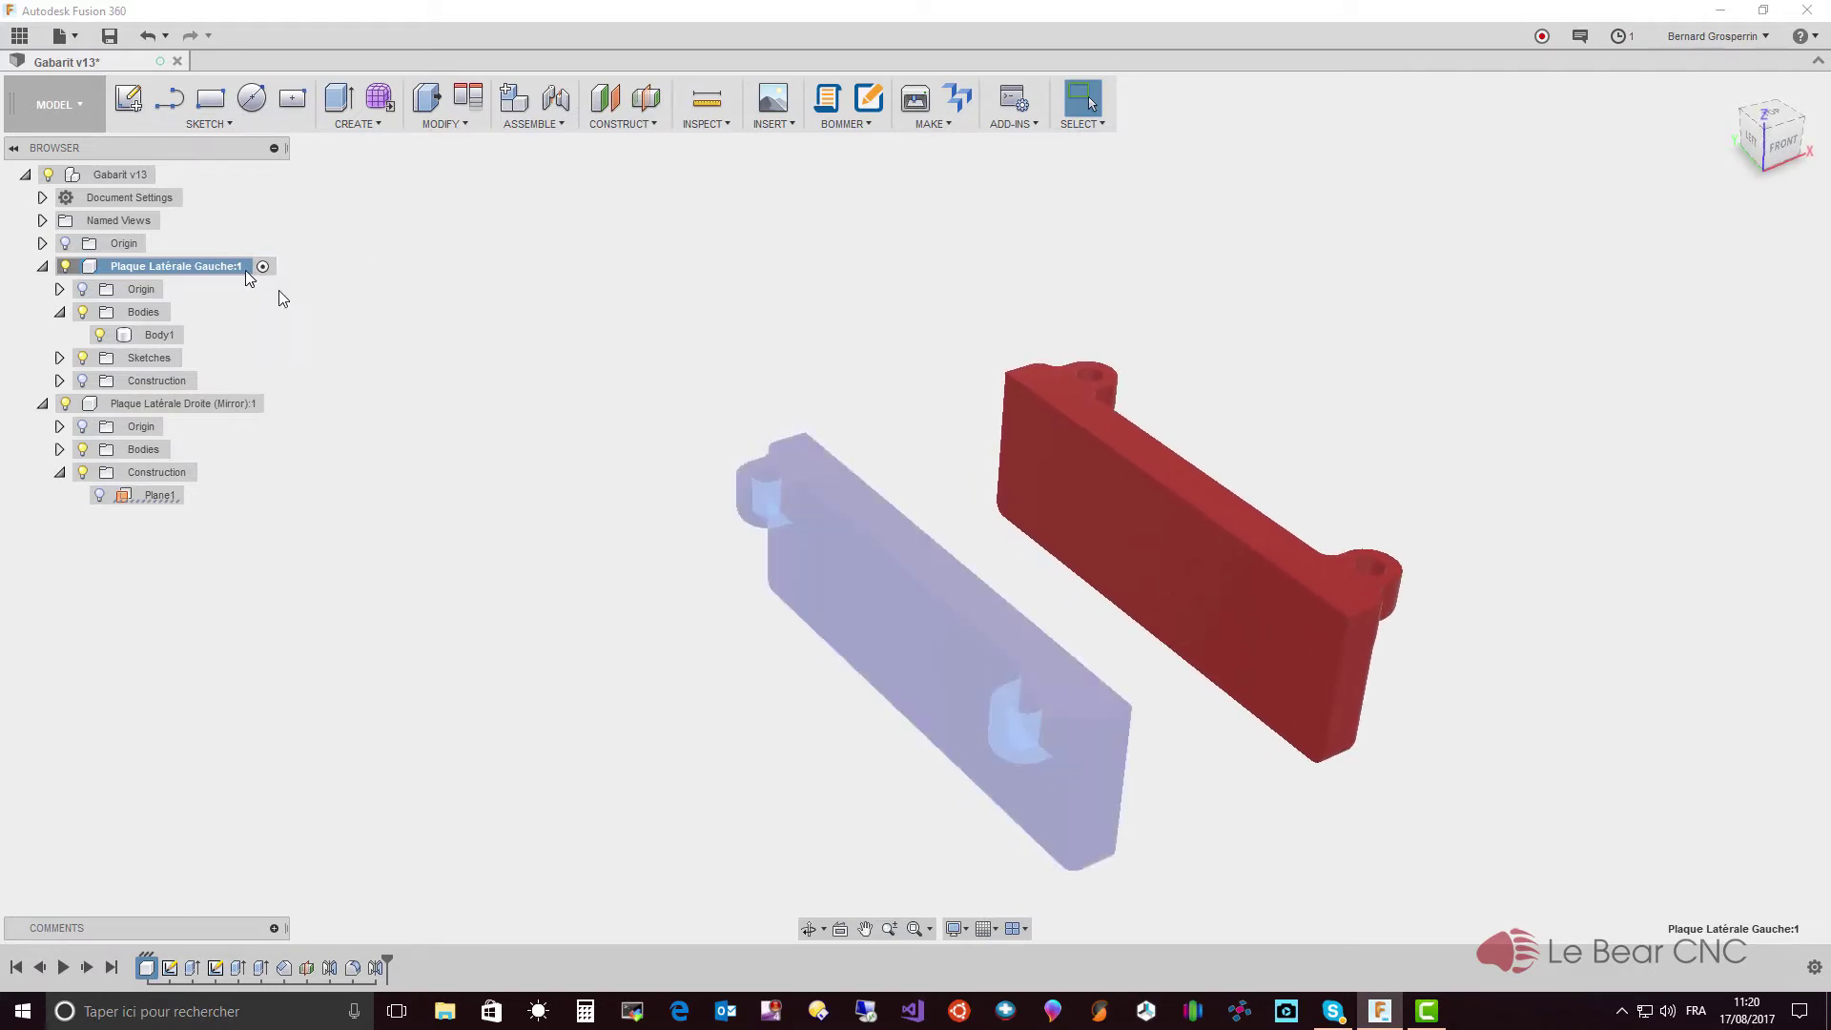
pyautogui.click(31, 44)
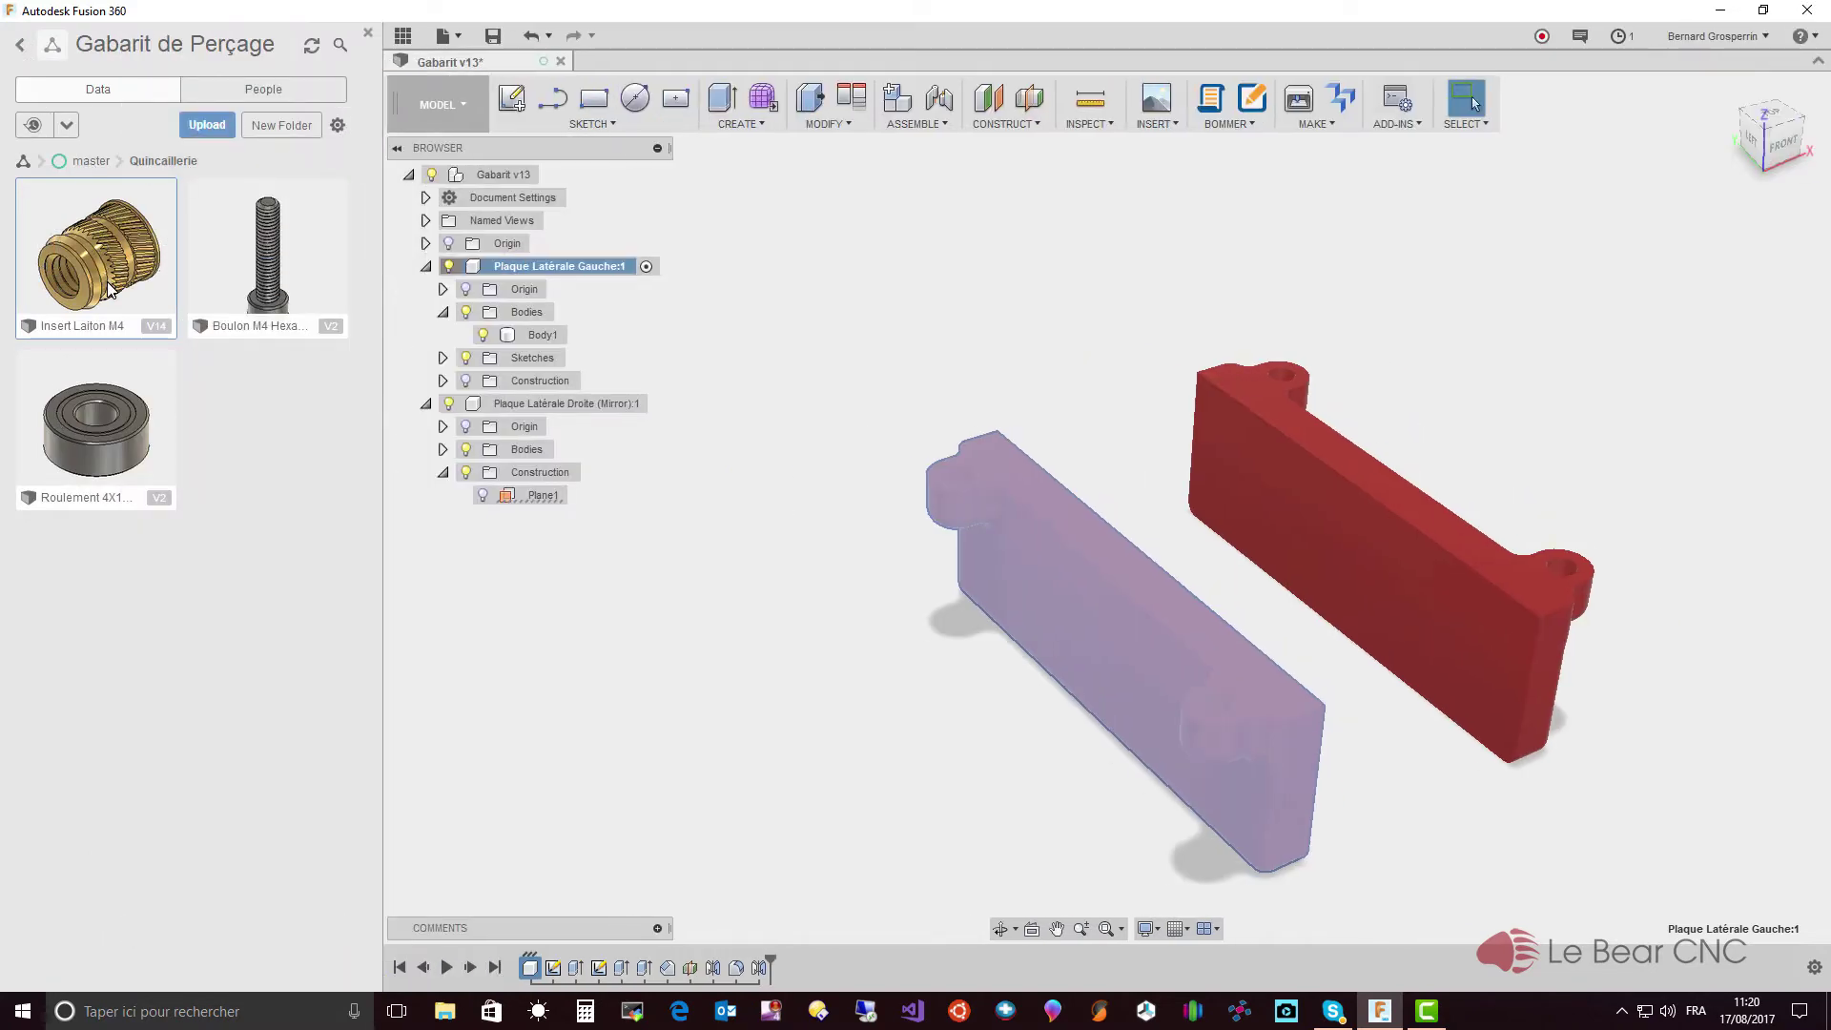
pyautogui.rightClick(108, 286)
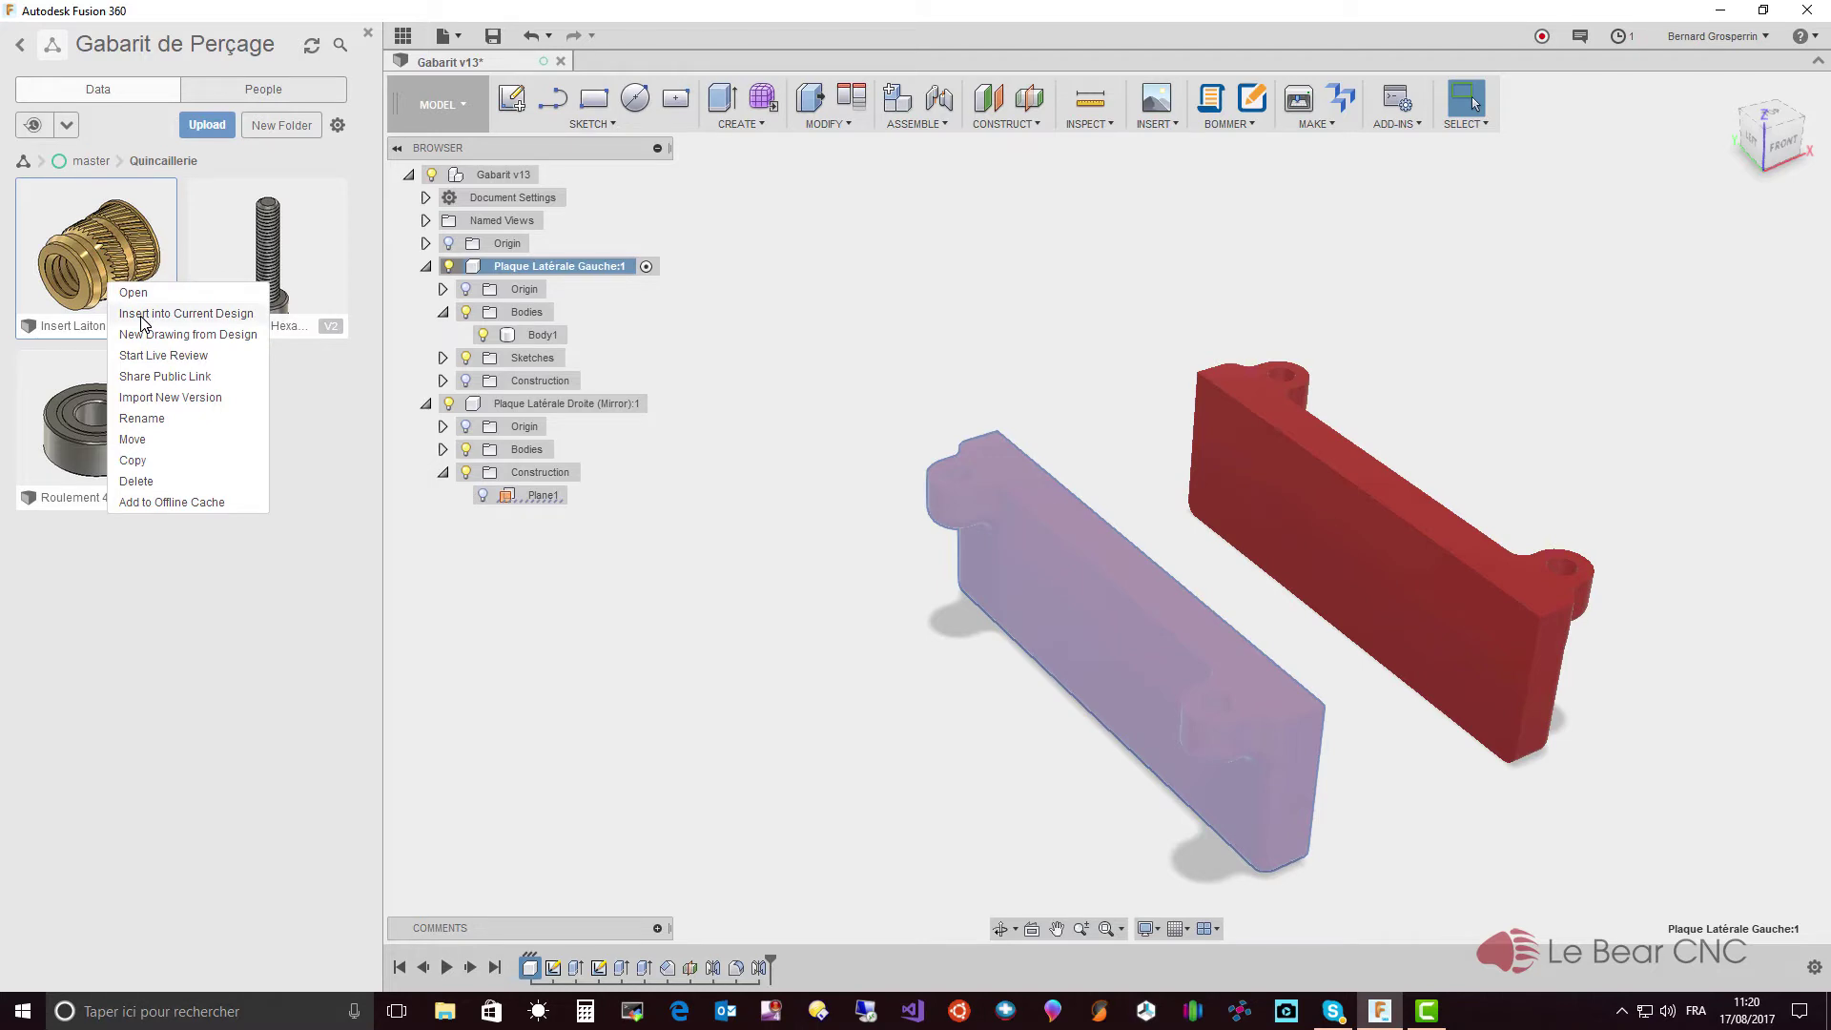
pyautogui.click(140, 314)
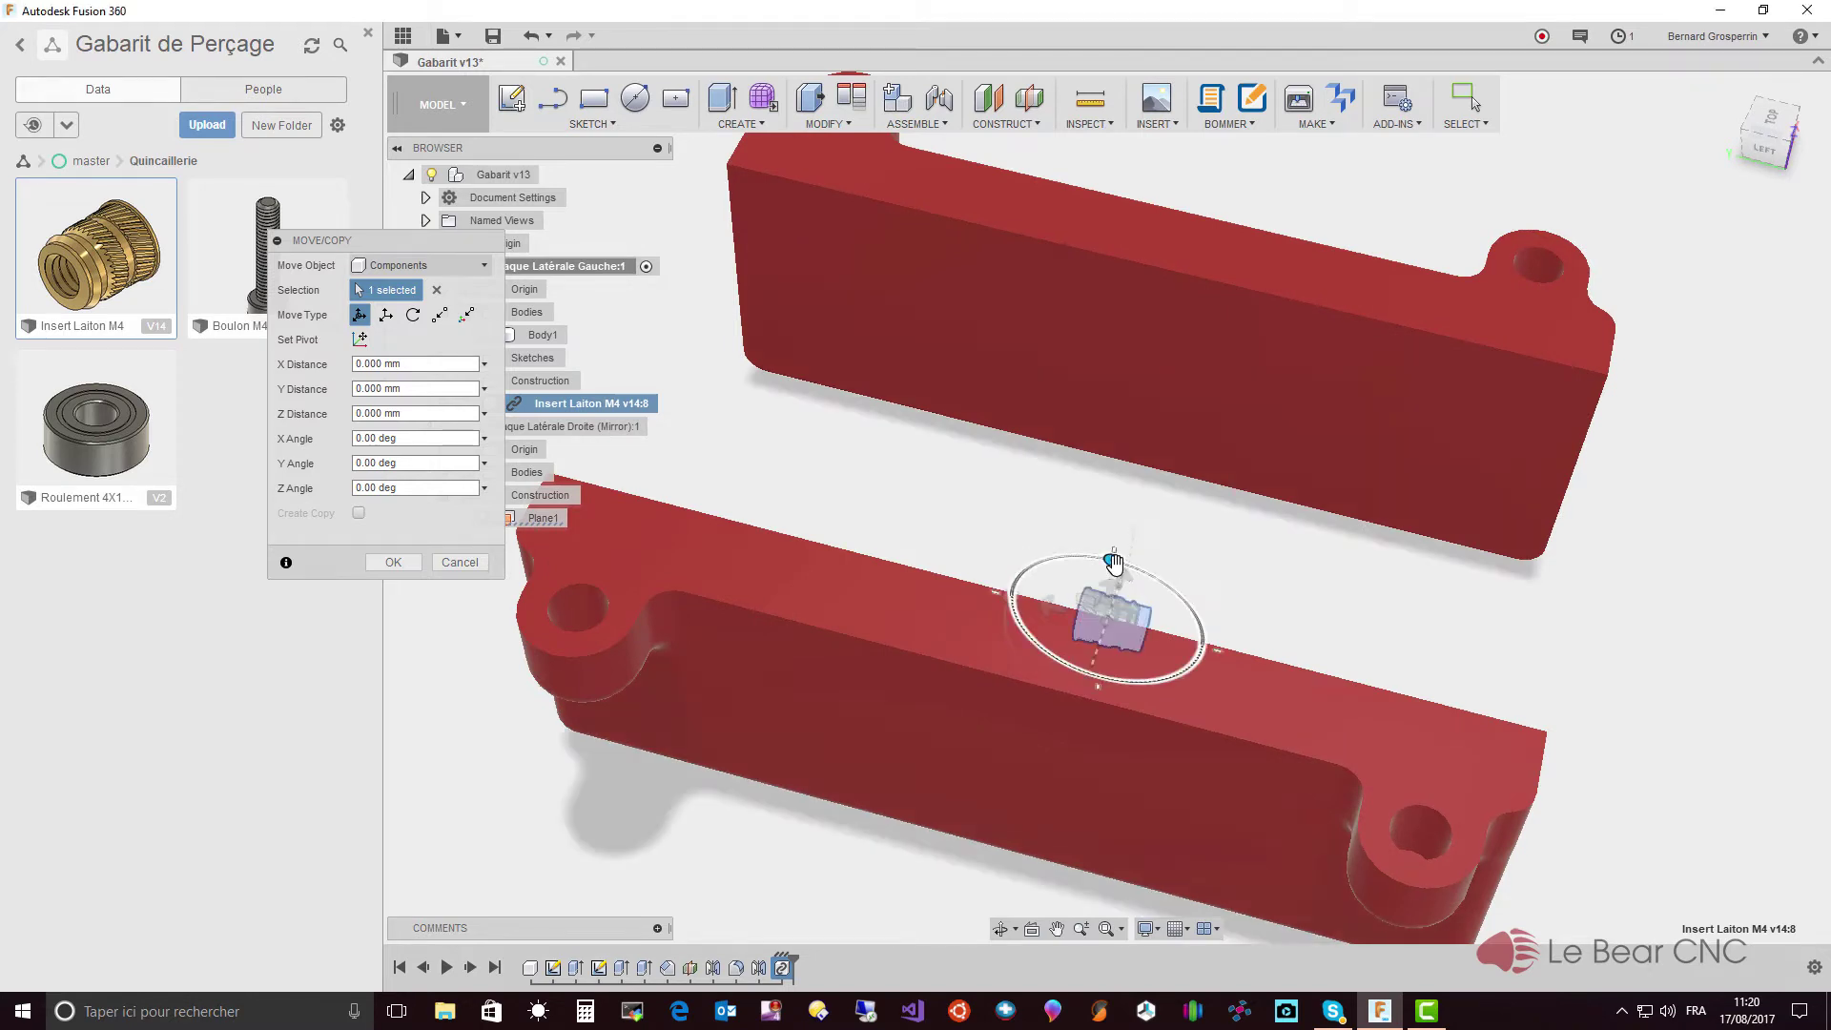
# - Rotate the inserted brass M4 insert by 90 degrees about the X axis so it stands upright
pyautogui.click(1114, 563)
pyautogui.moveTo(1114, 563); pyautogui.dragTo(1201, 651)
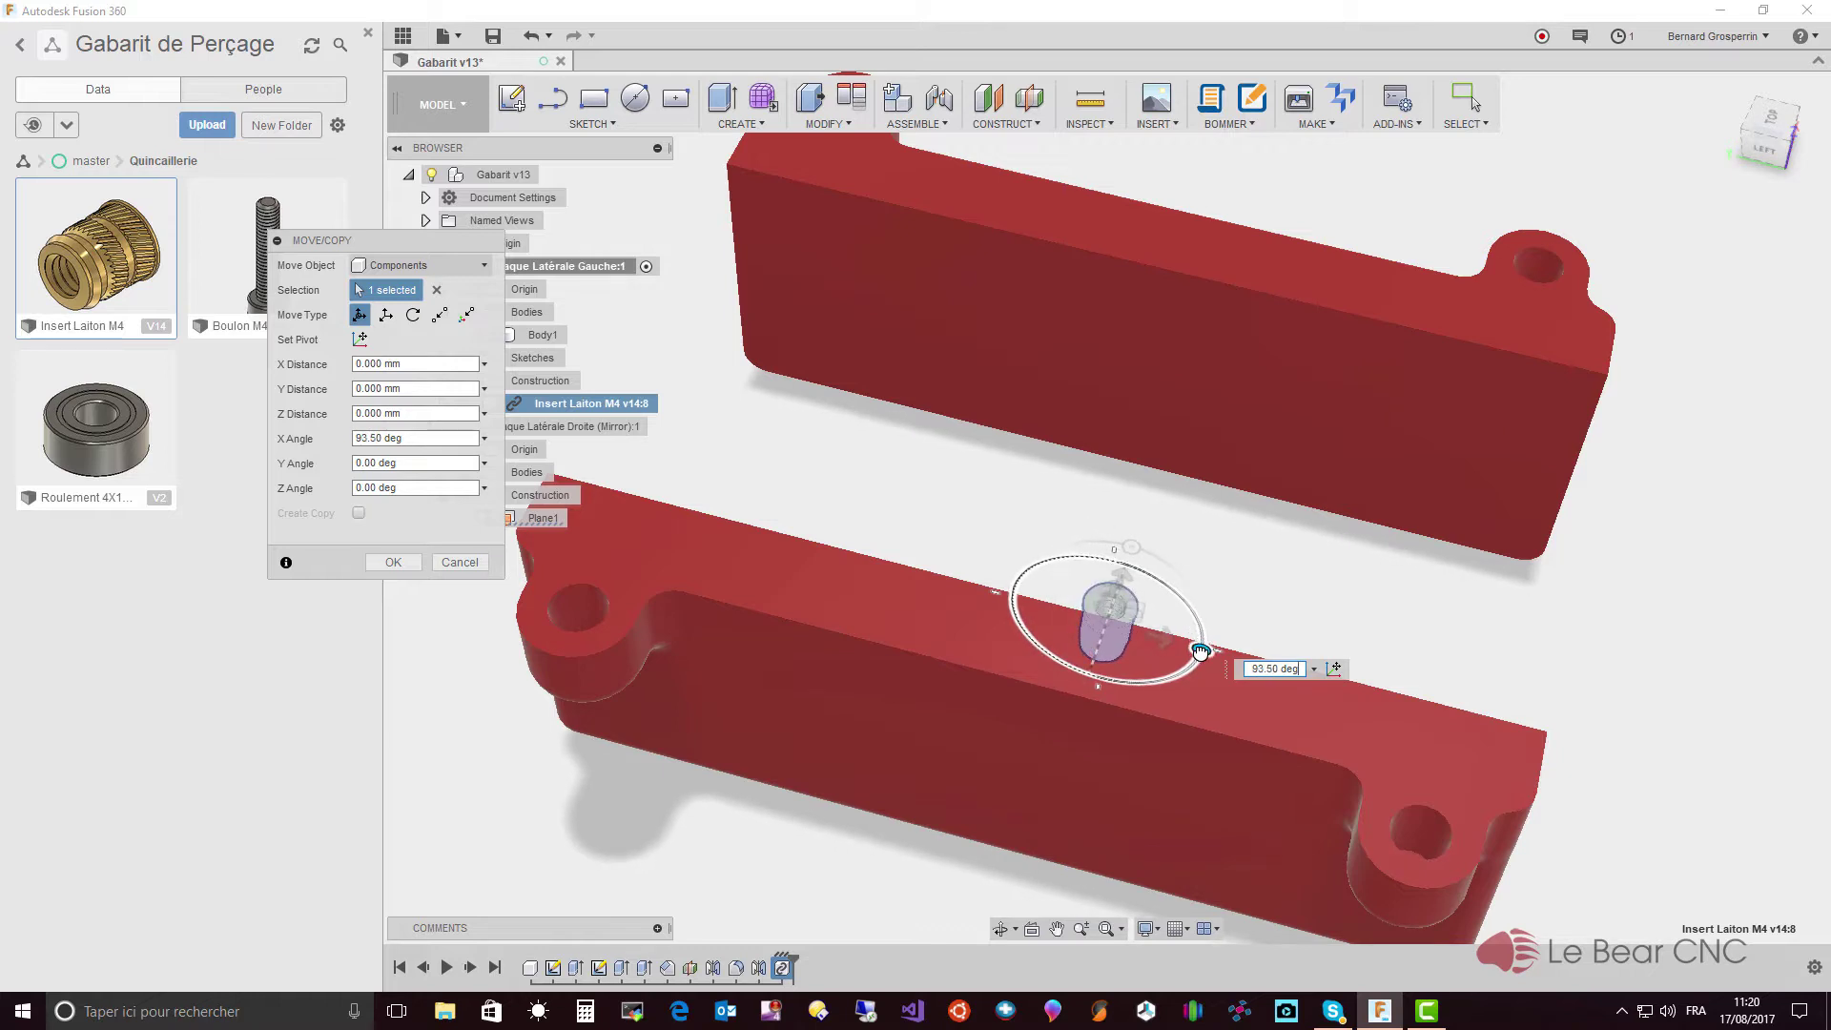
pyautogui.moveTo(1200, 650); pyautogui.dragTo(1201, 647)
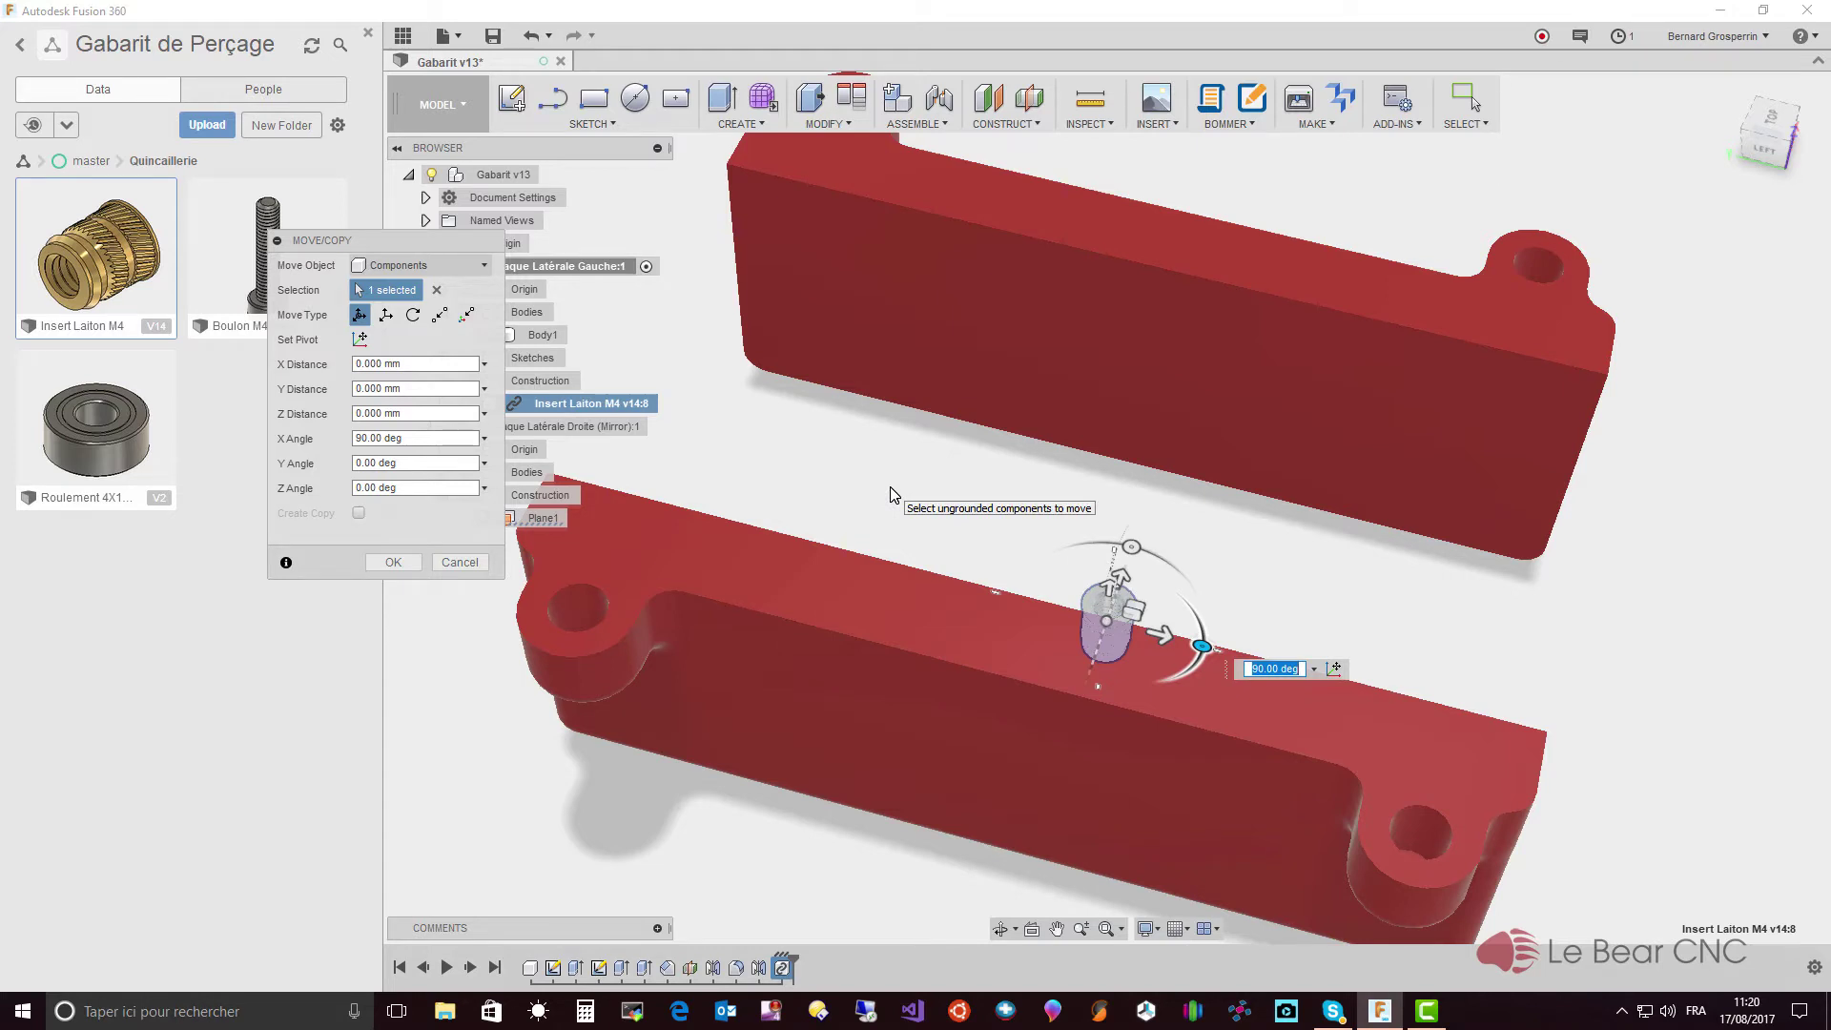
# - Move the brass insert point to point, from its upper rim's centre to the centre of the rear ear hole's top edge
pyautogui.click(441, 317)
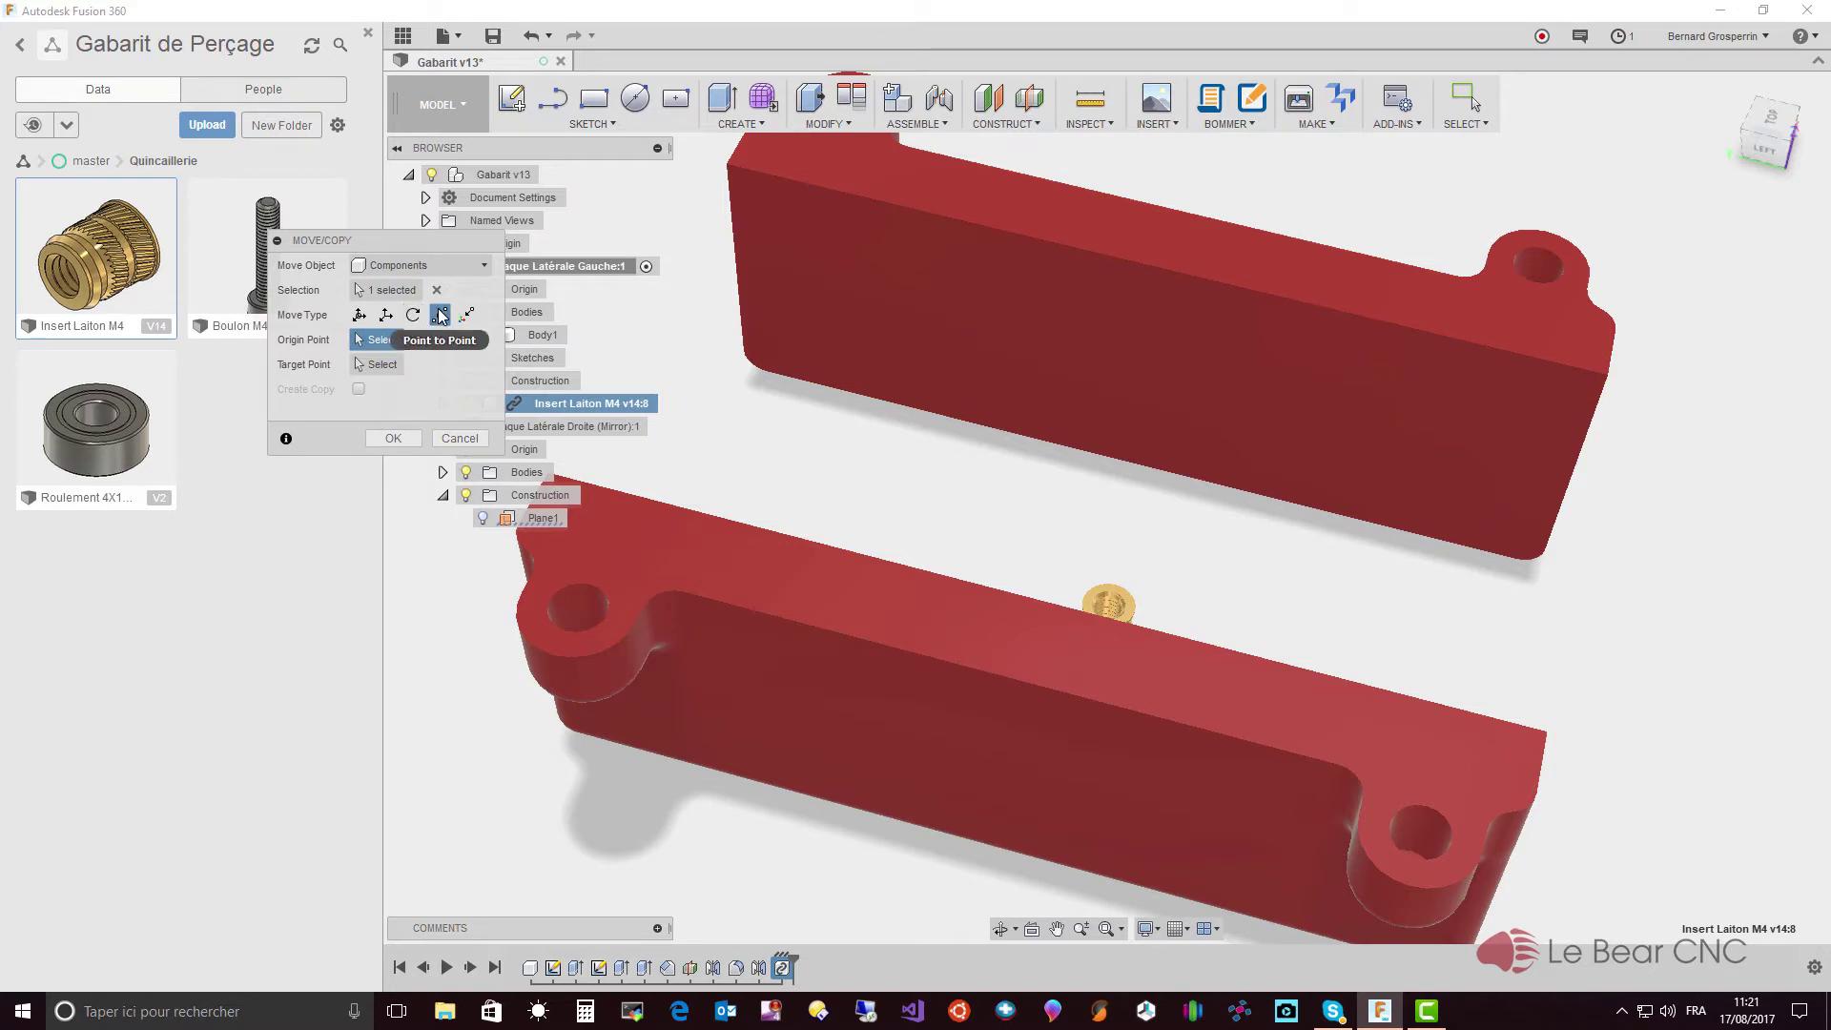
pyautogui.keyDown('shift'); pyautogui.moveTo(663, 434); pyautogui.dragTo(1236, 581, button='middle'); pyautogui.keyUp('shift')
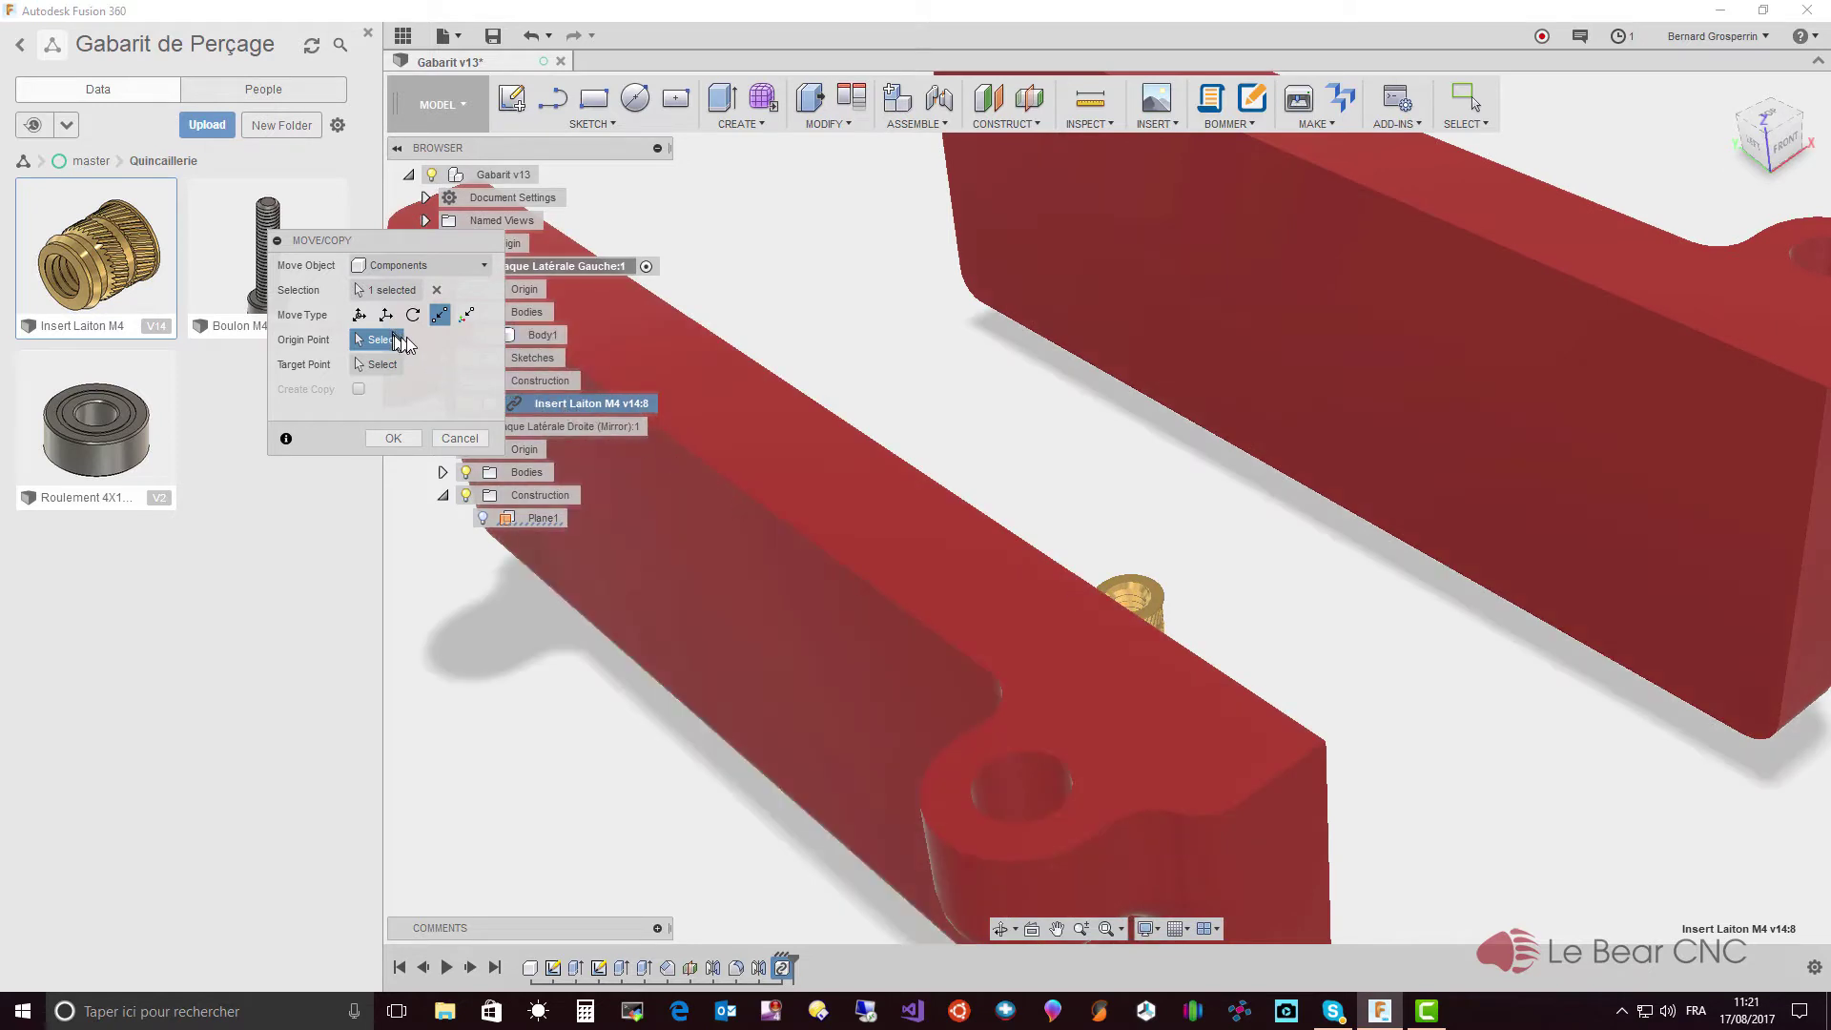
pyautogui.keyDown('shift'); pyautogui.moveTo(1024, 515); pyautogui.dragTo(1276, 644, button='middle'); pyautogui.keyUp('shift')
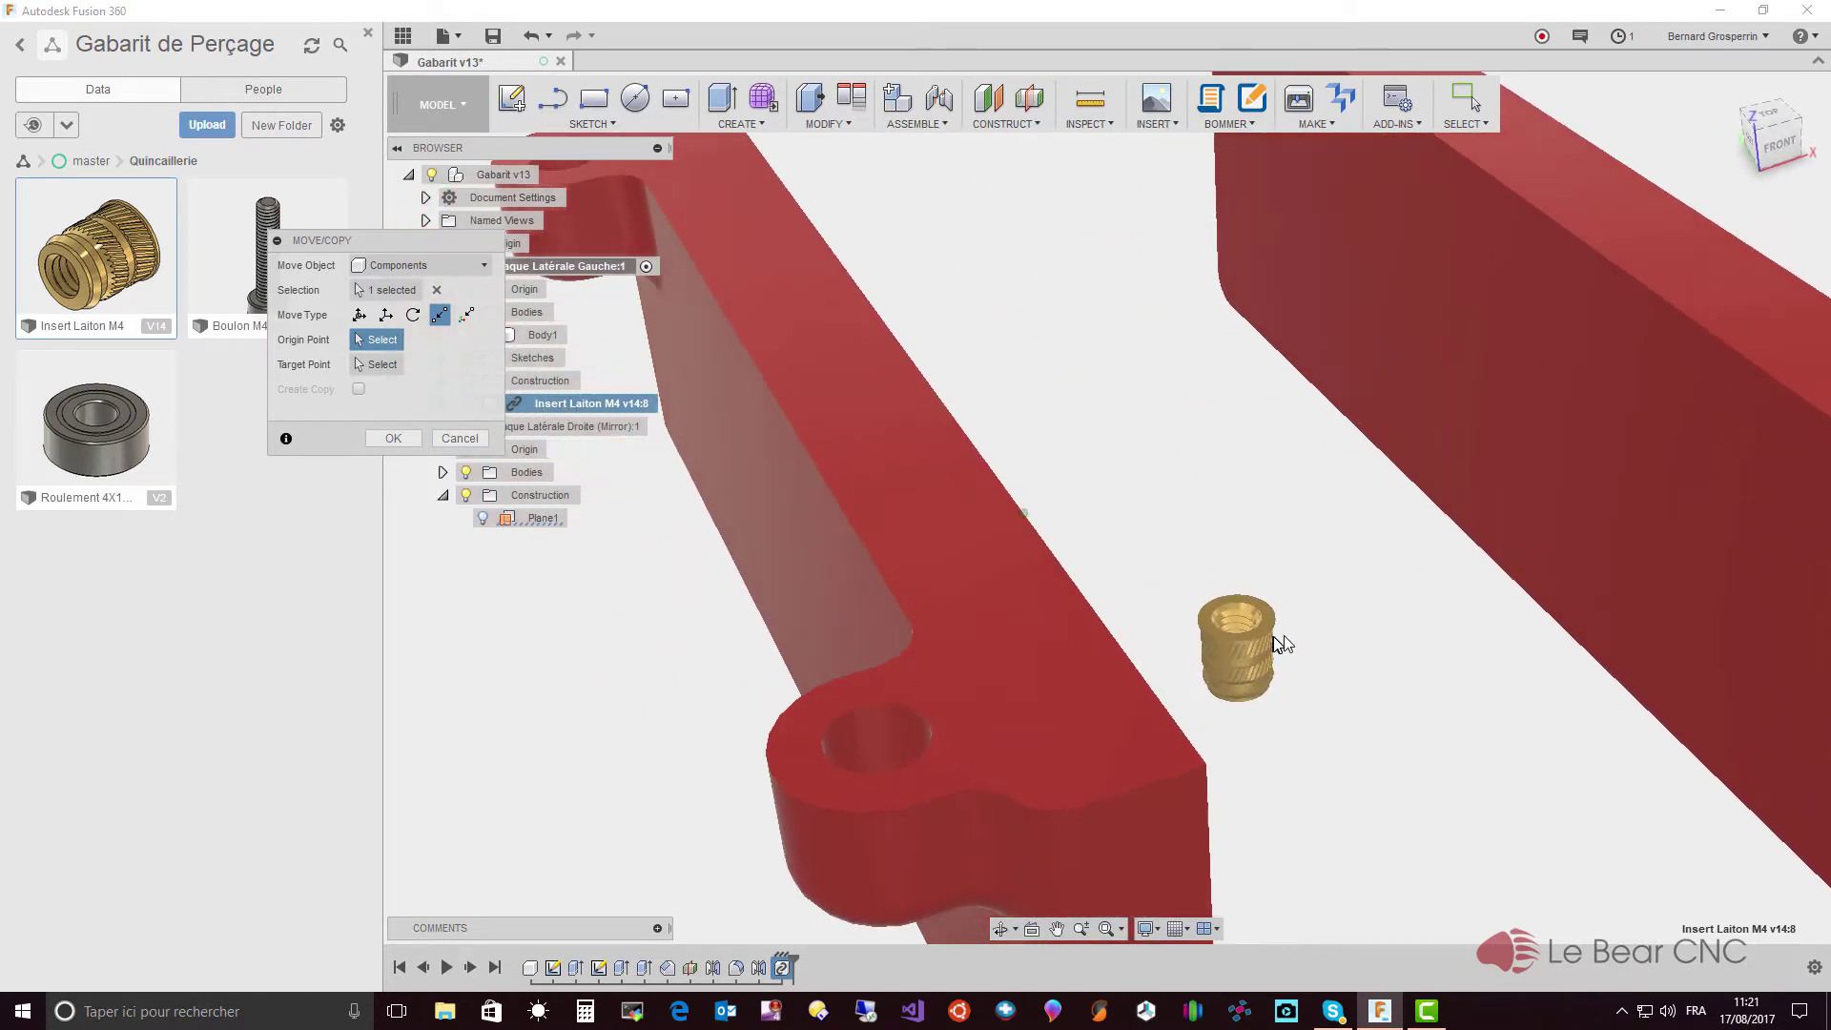
pyautogui.scroll(2, 1341, 656)
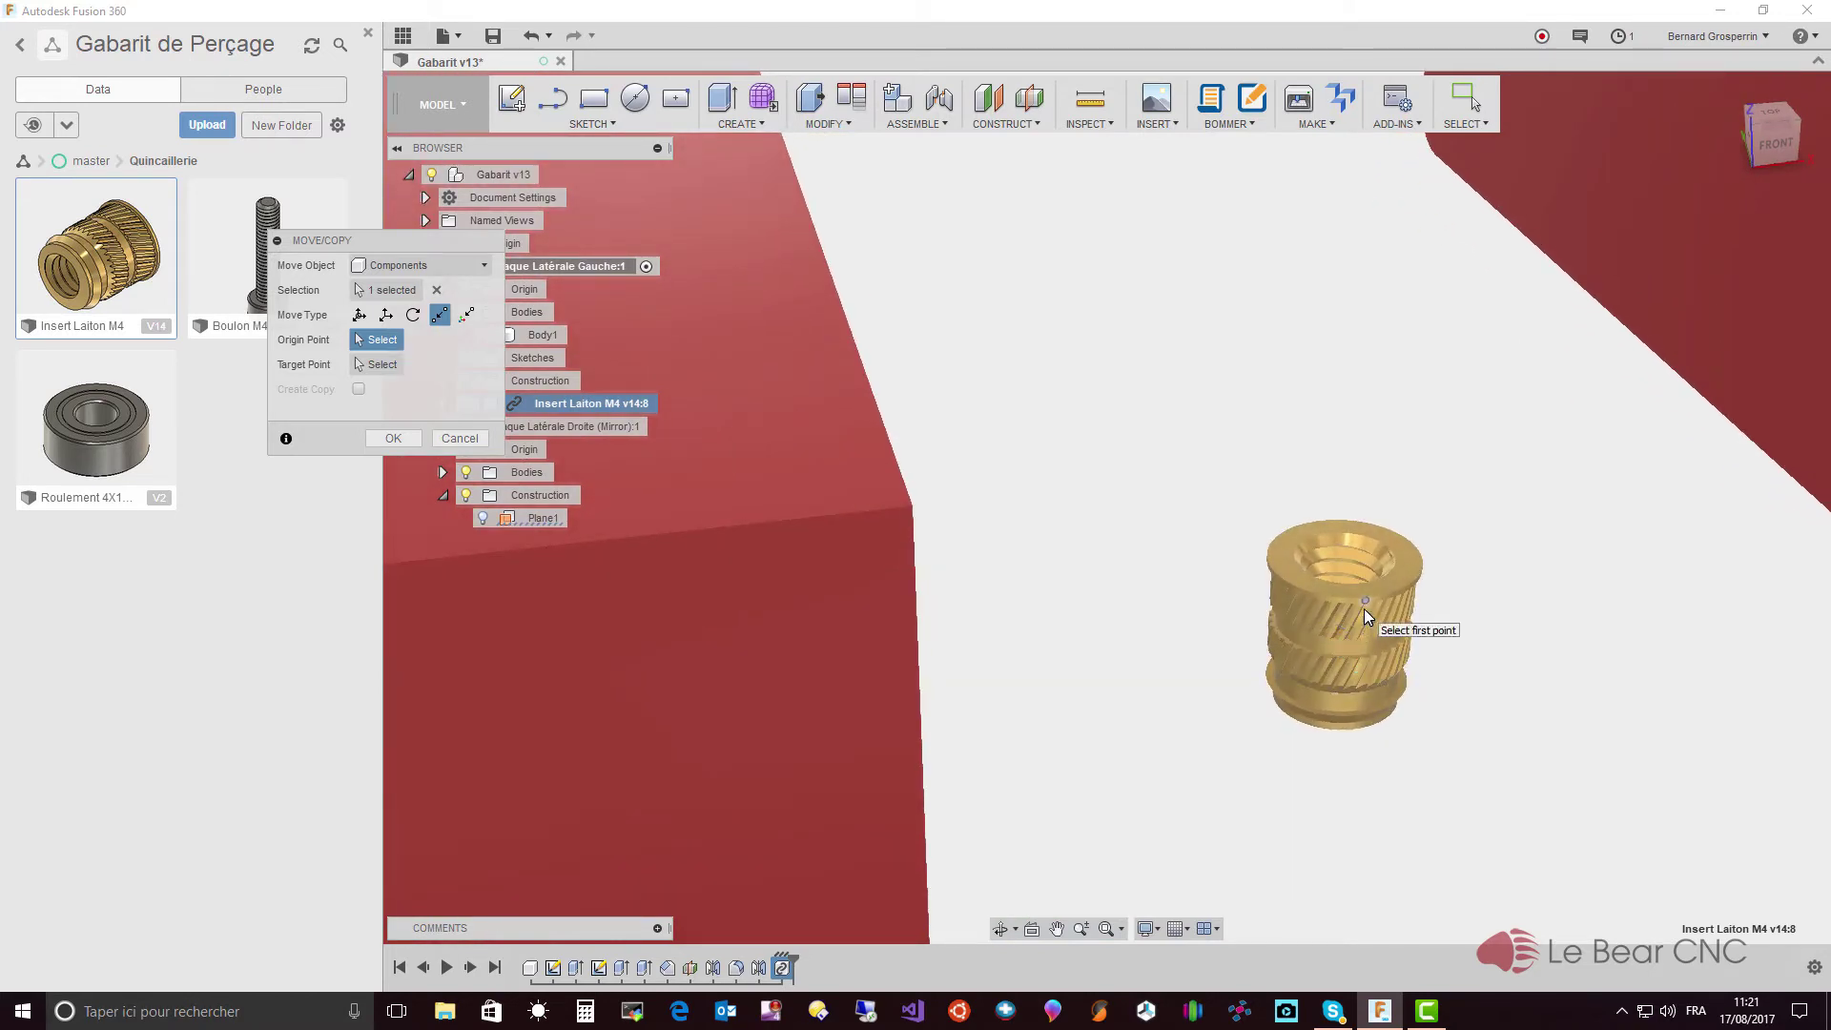
pyautogui.scroll(3, 1430, 621)
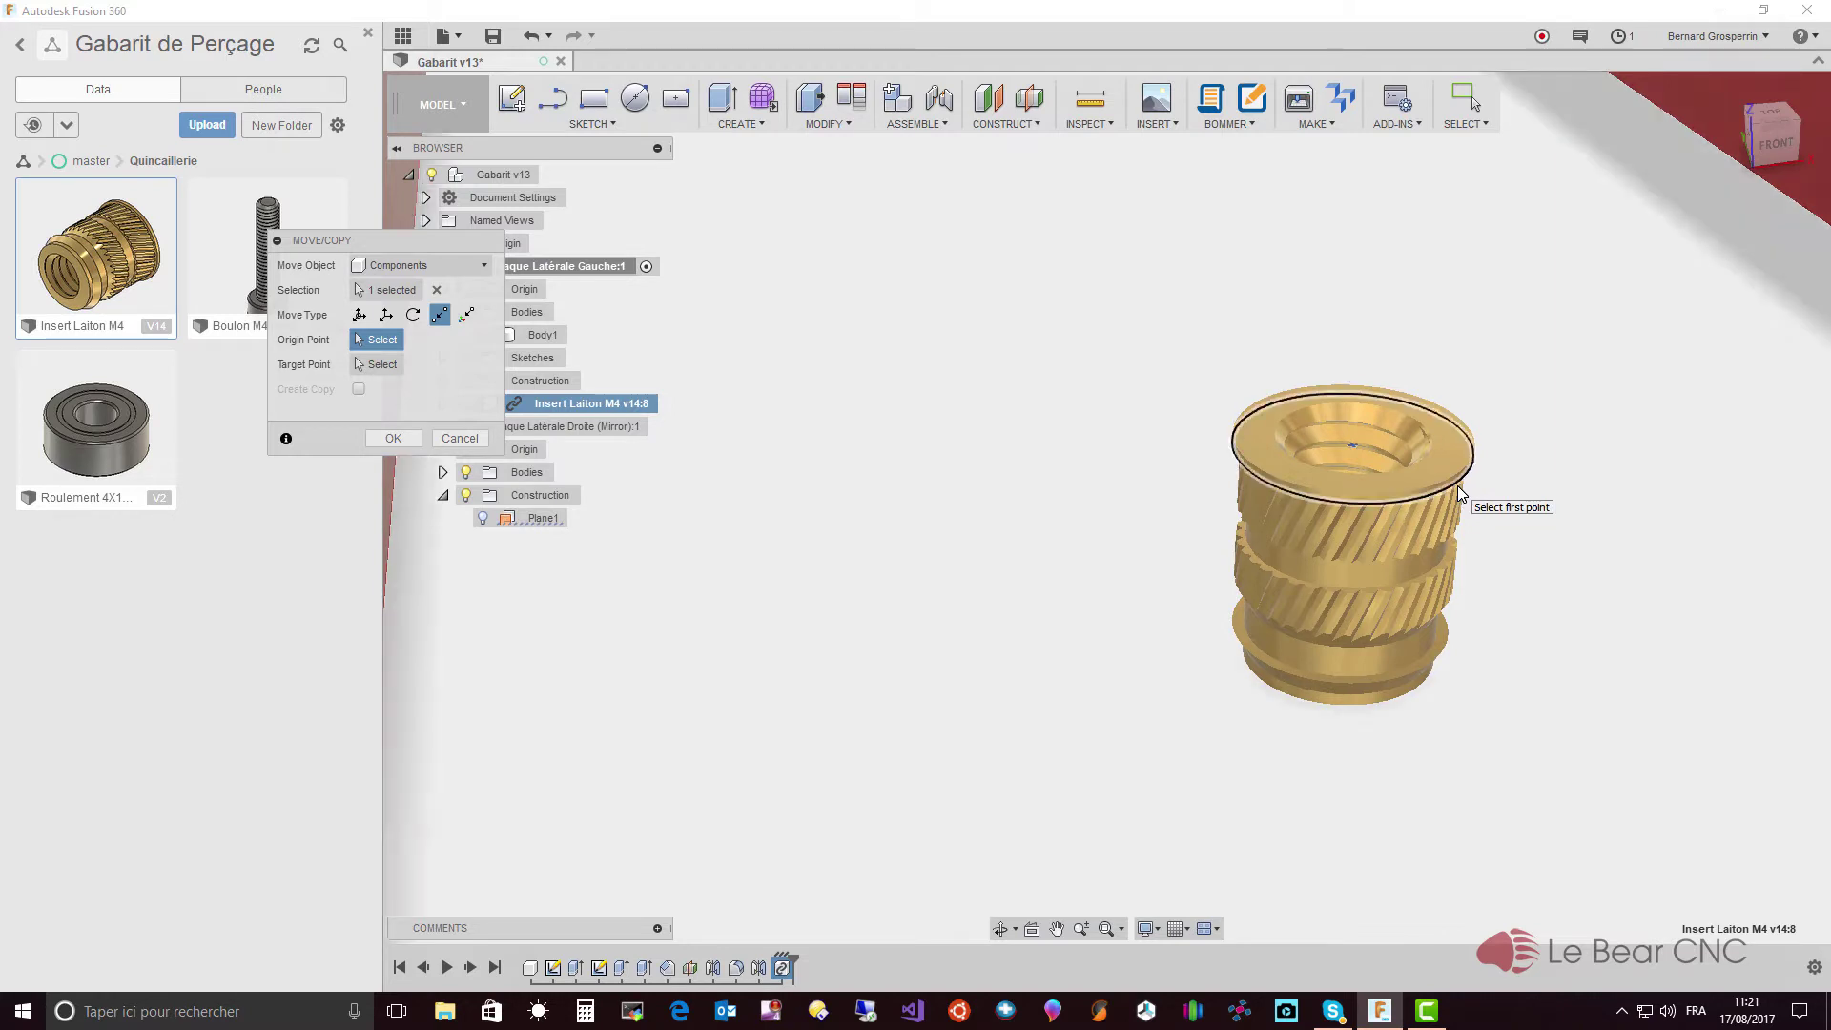
pyautogui.click(1459, 493)
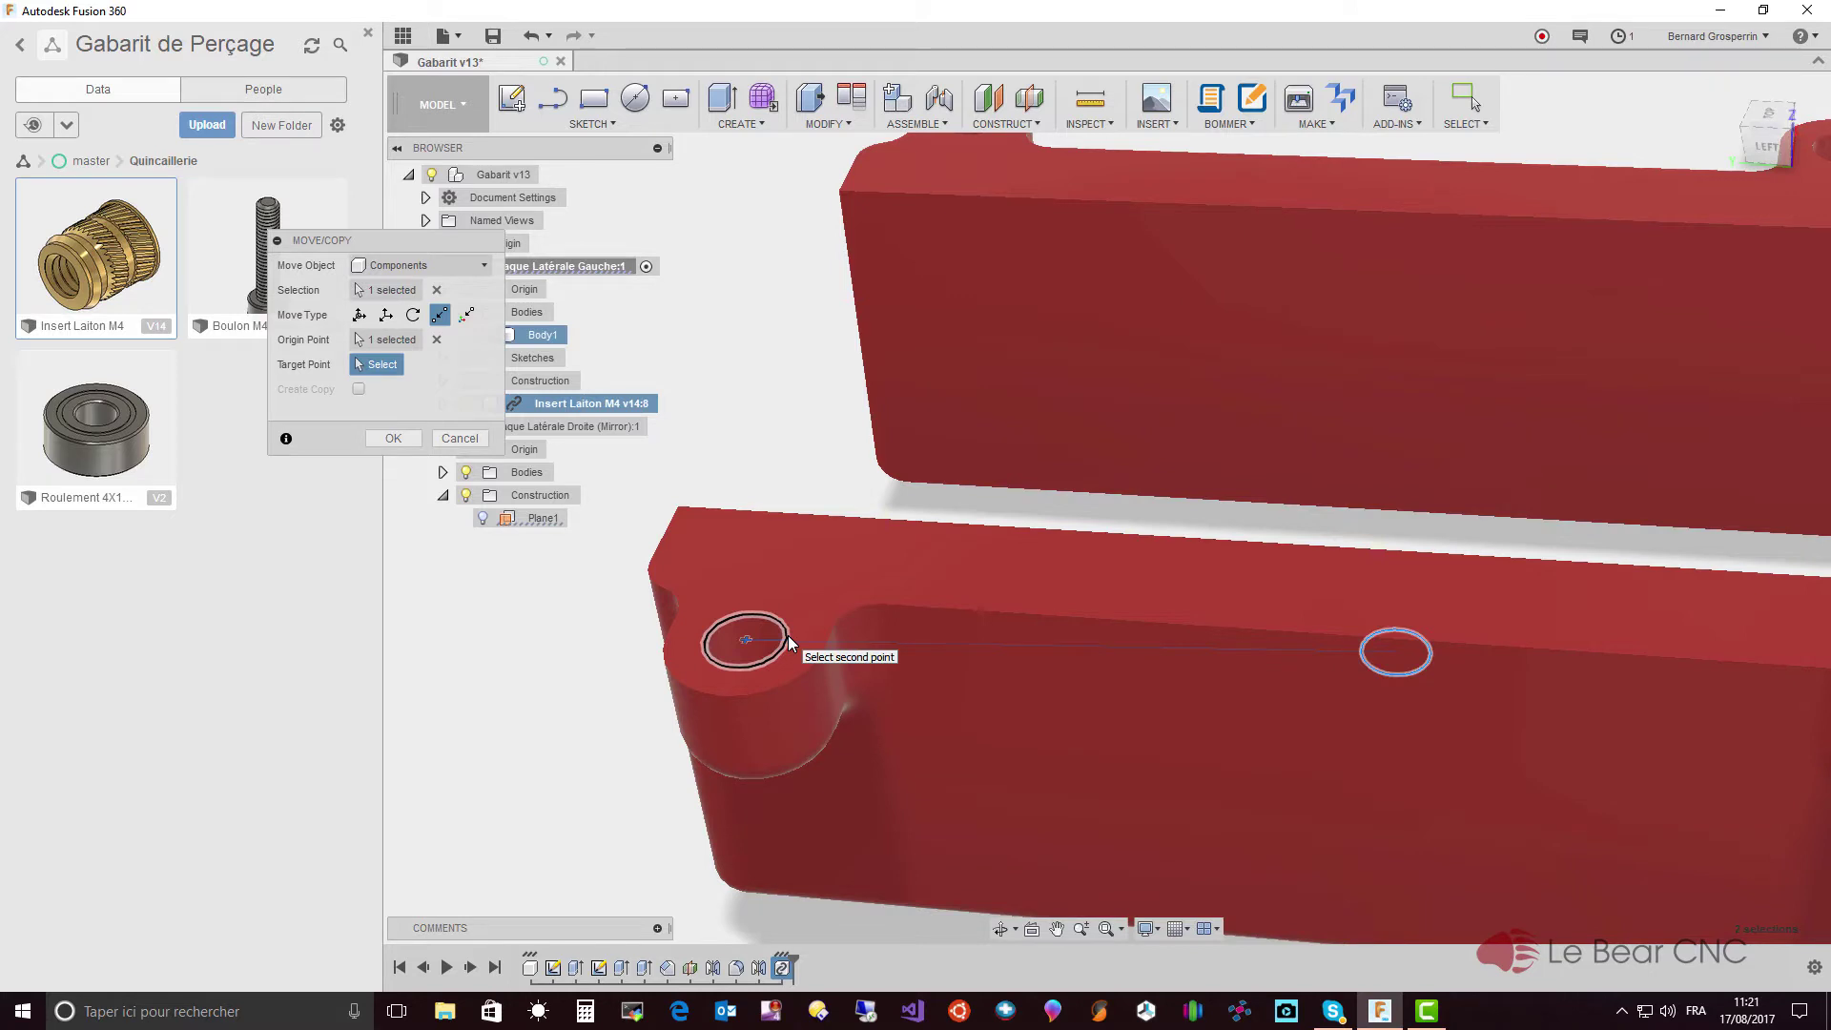
pyautogui.click(788, 635)
pyautogui.keyDown('shift'); pyautogui.moveTo(788, 635); pyautogui.dragTo(856, 656, button='middle'); pyautogui.keyUp('shift')
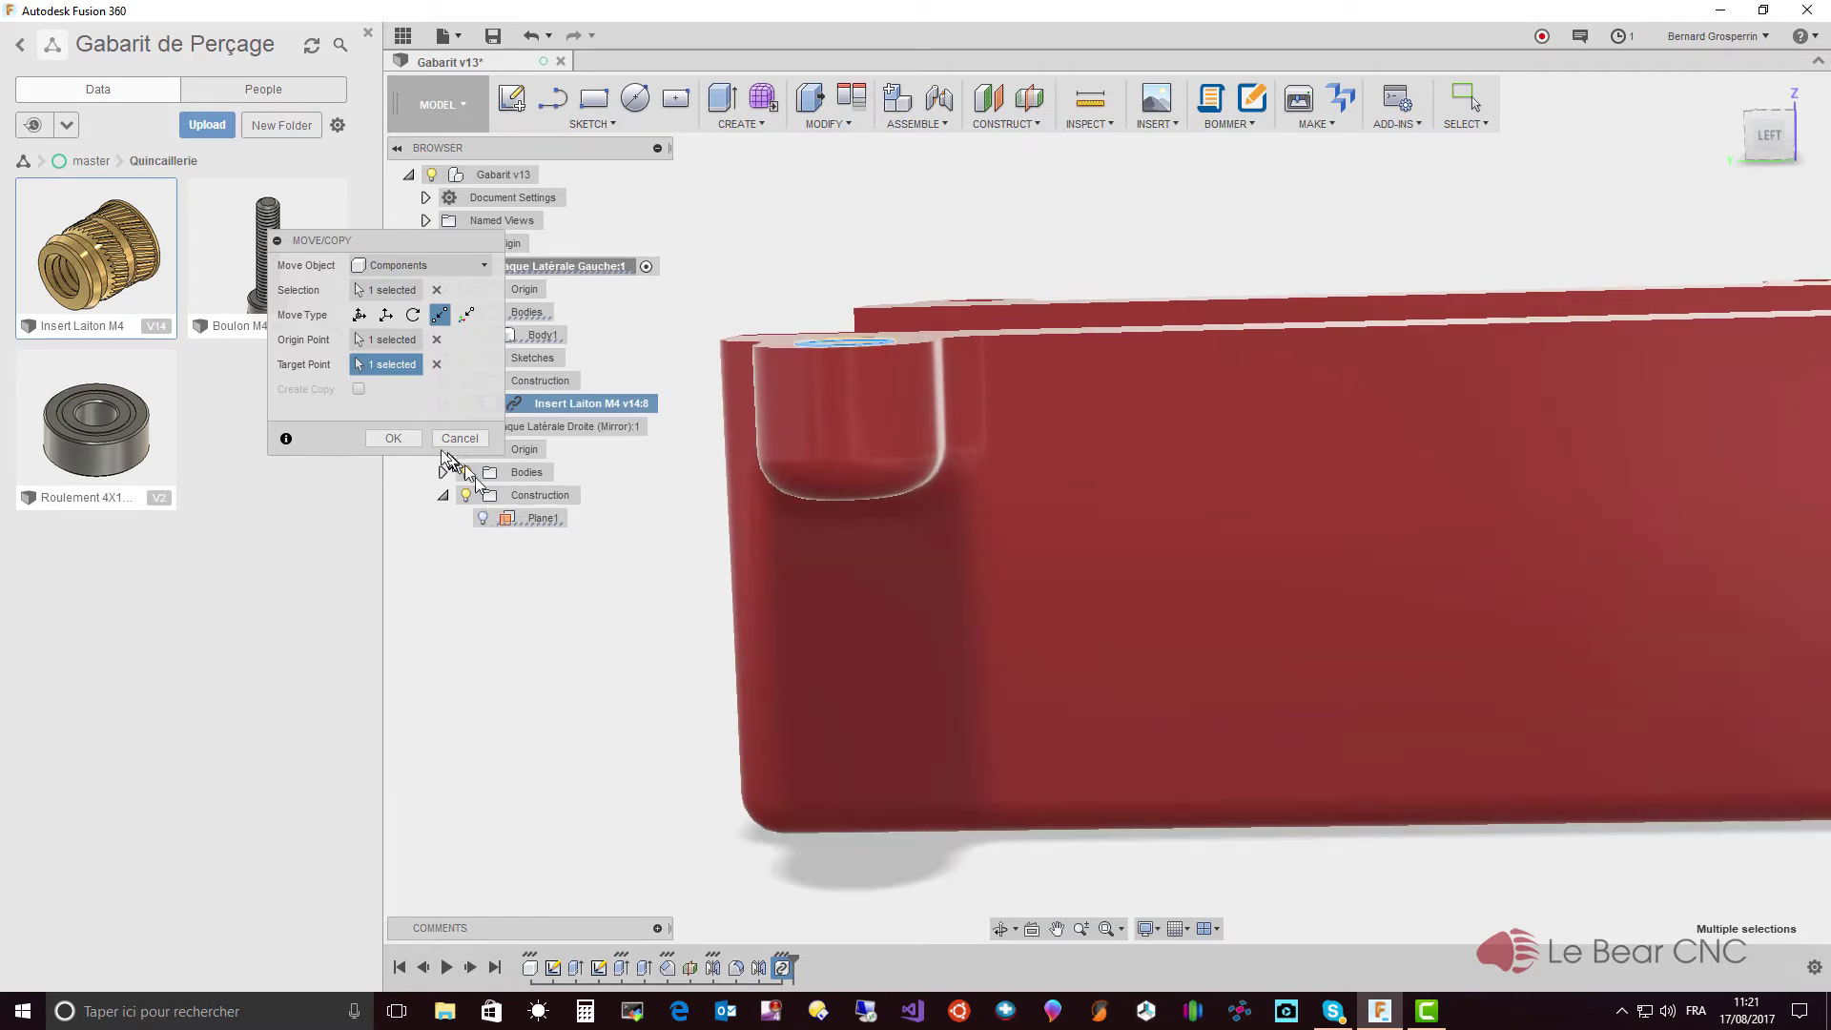
pyautogui.click(393, 437)
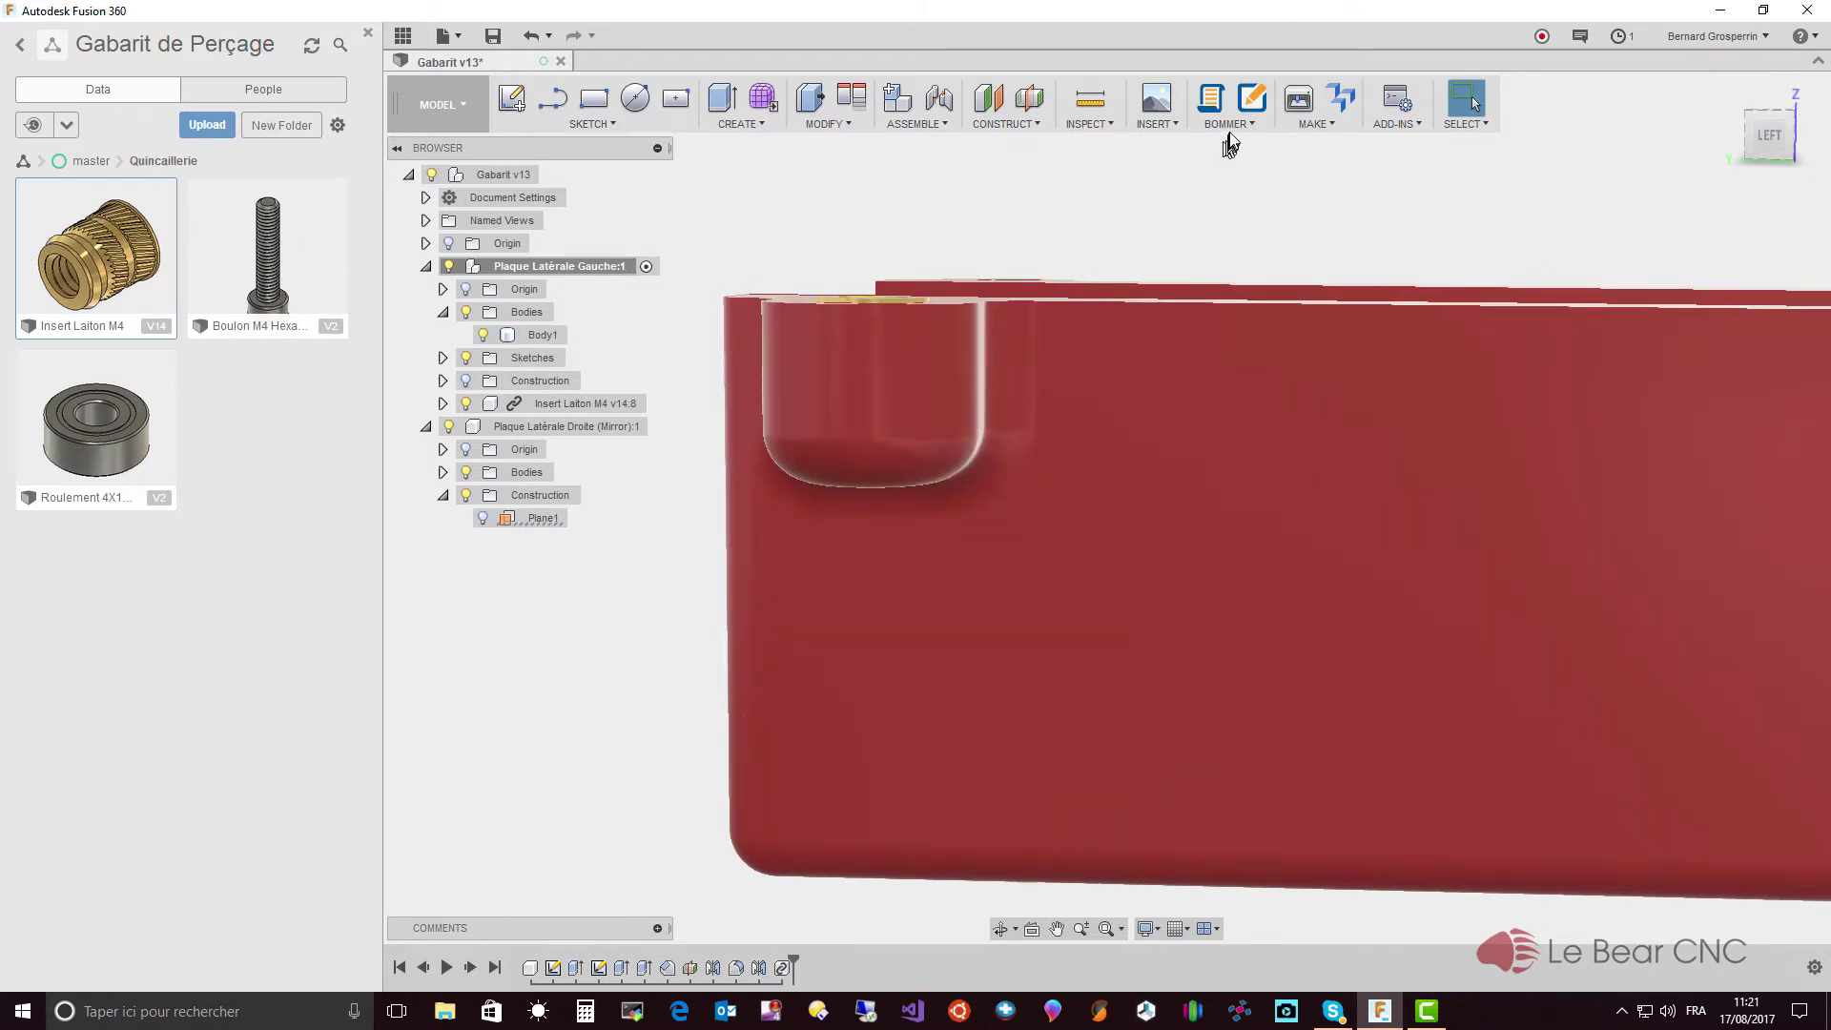
# - Set up a section analysis from the left plate's outer side face, offset about 5.18 mm to cut through the brass insert
pyautogui.click(1112, 124)
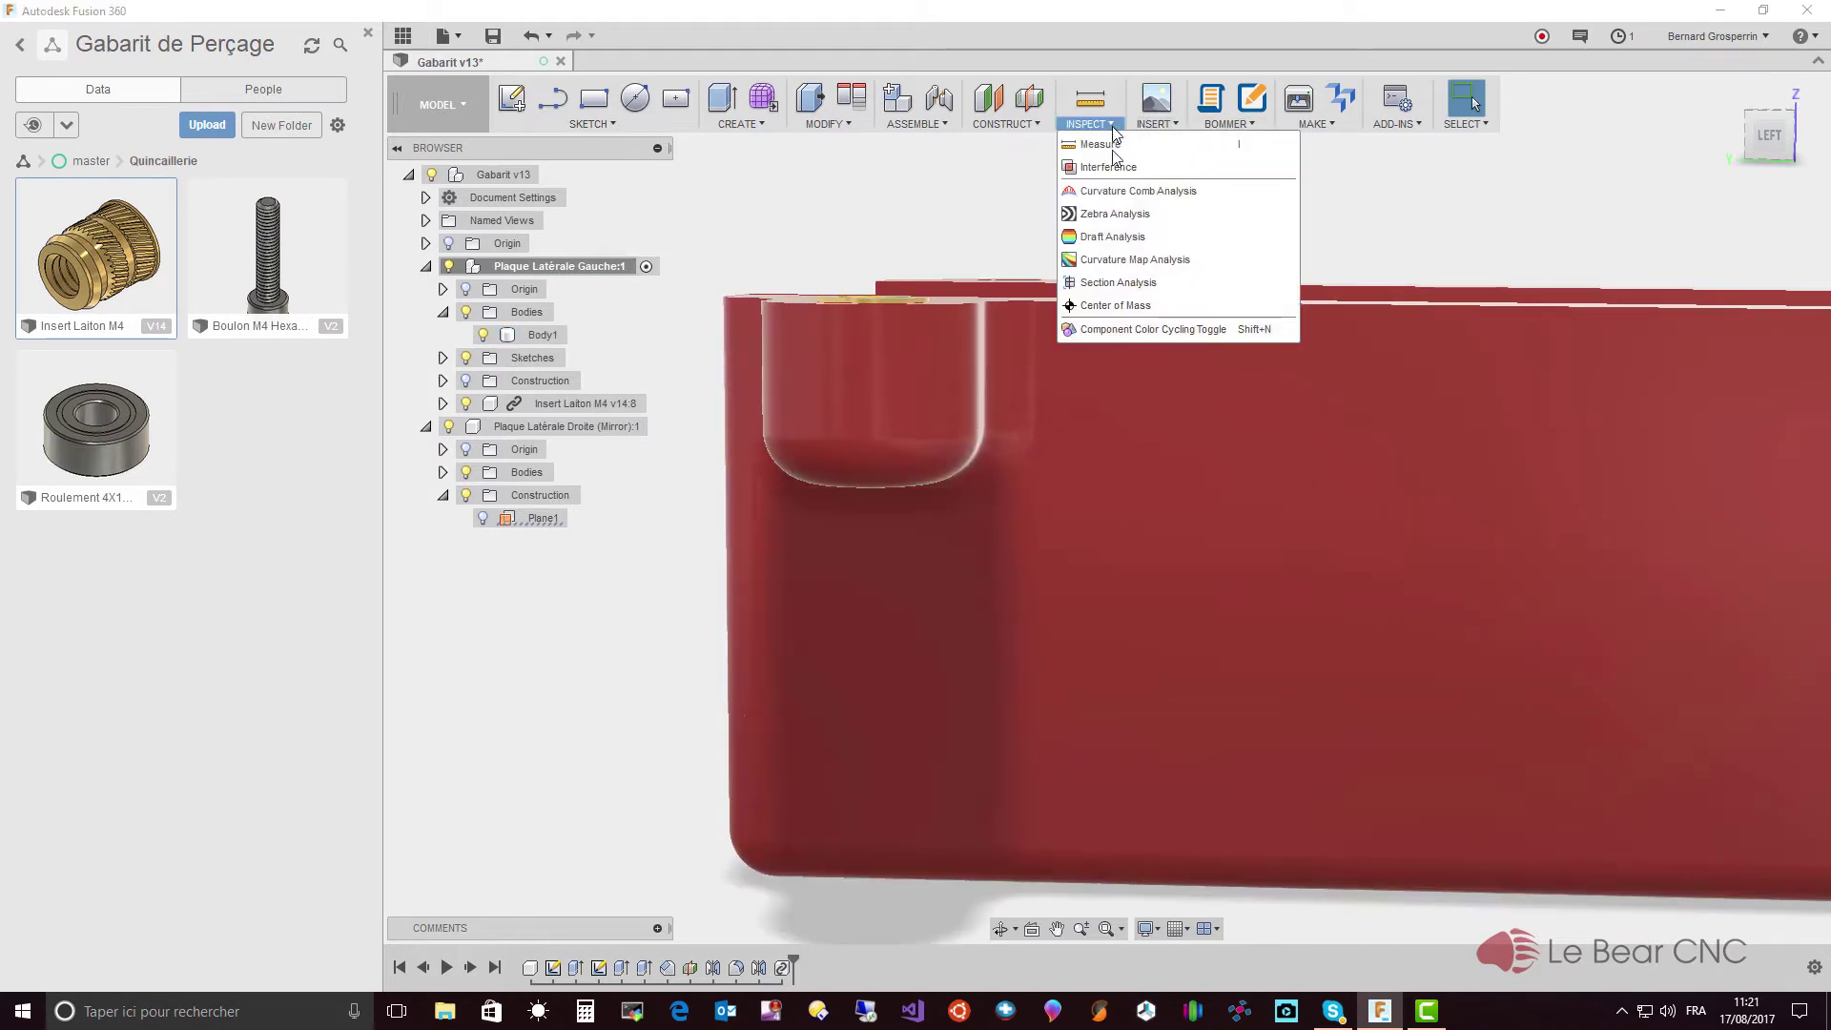
pyautogui.click(1119, 282)
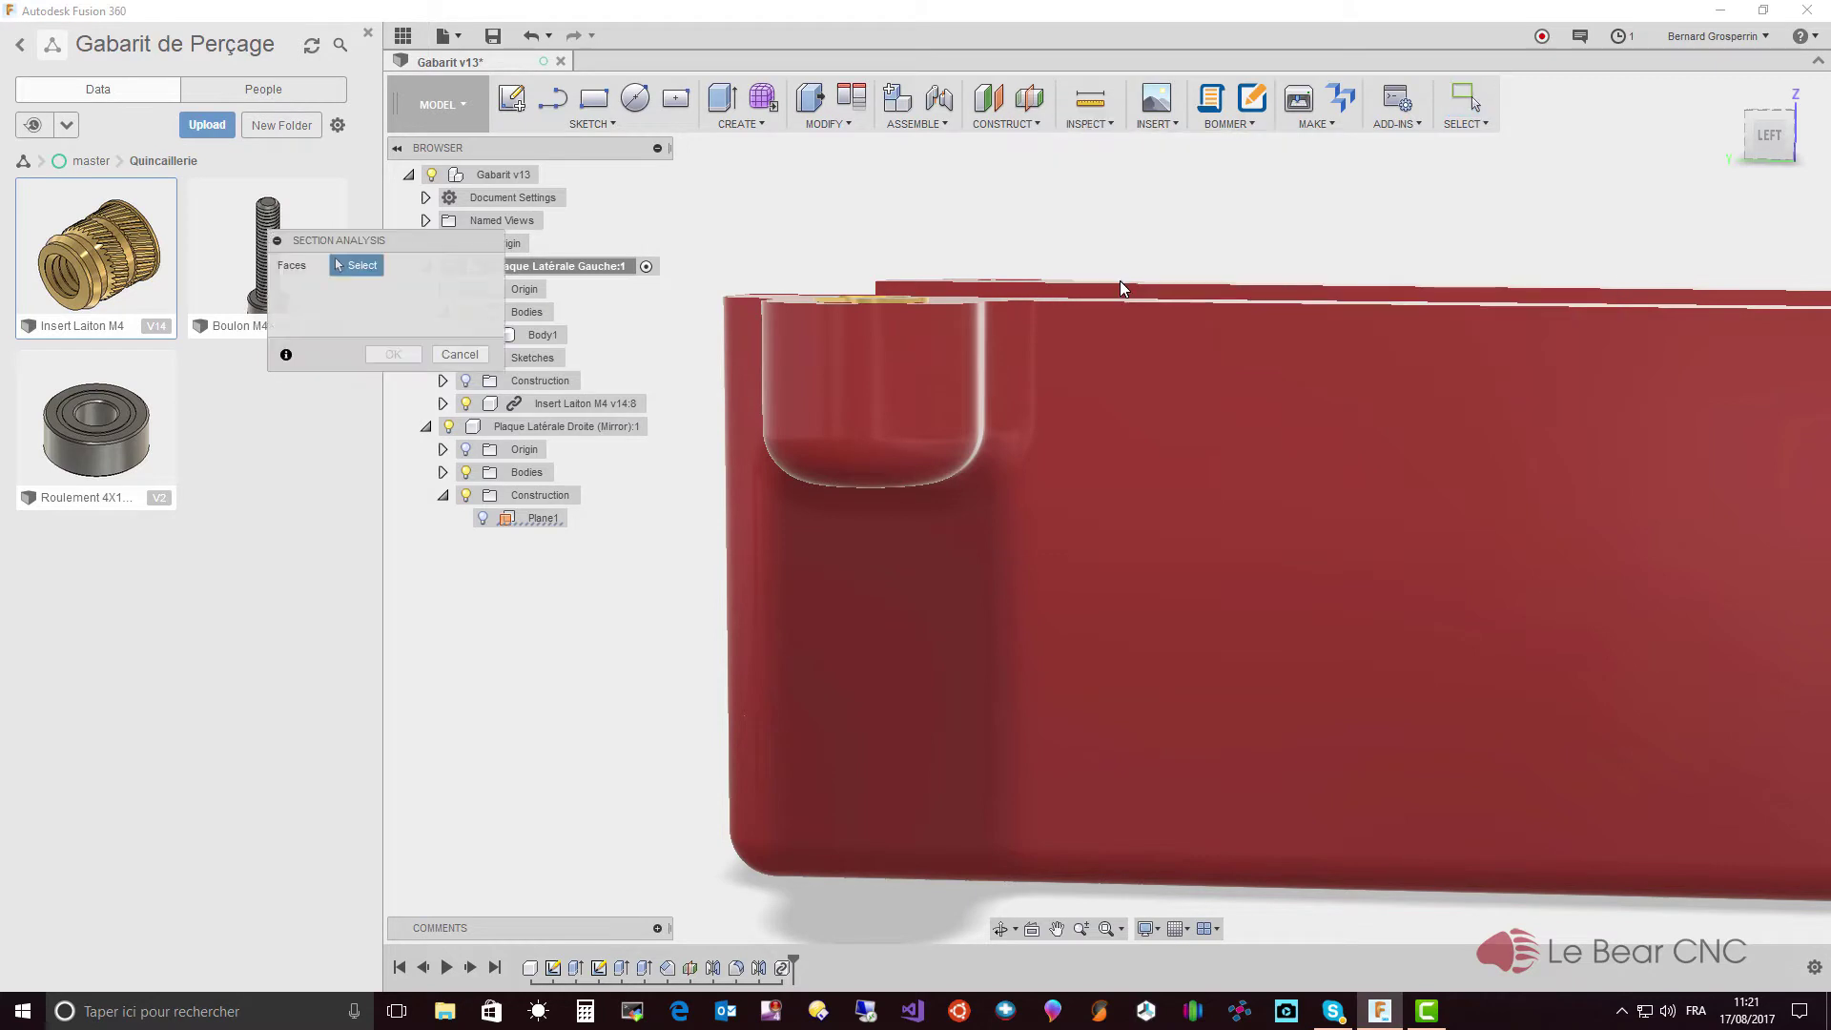
pyautogui.click(1175, 431)
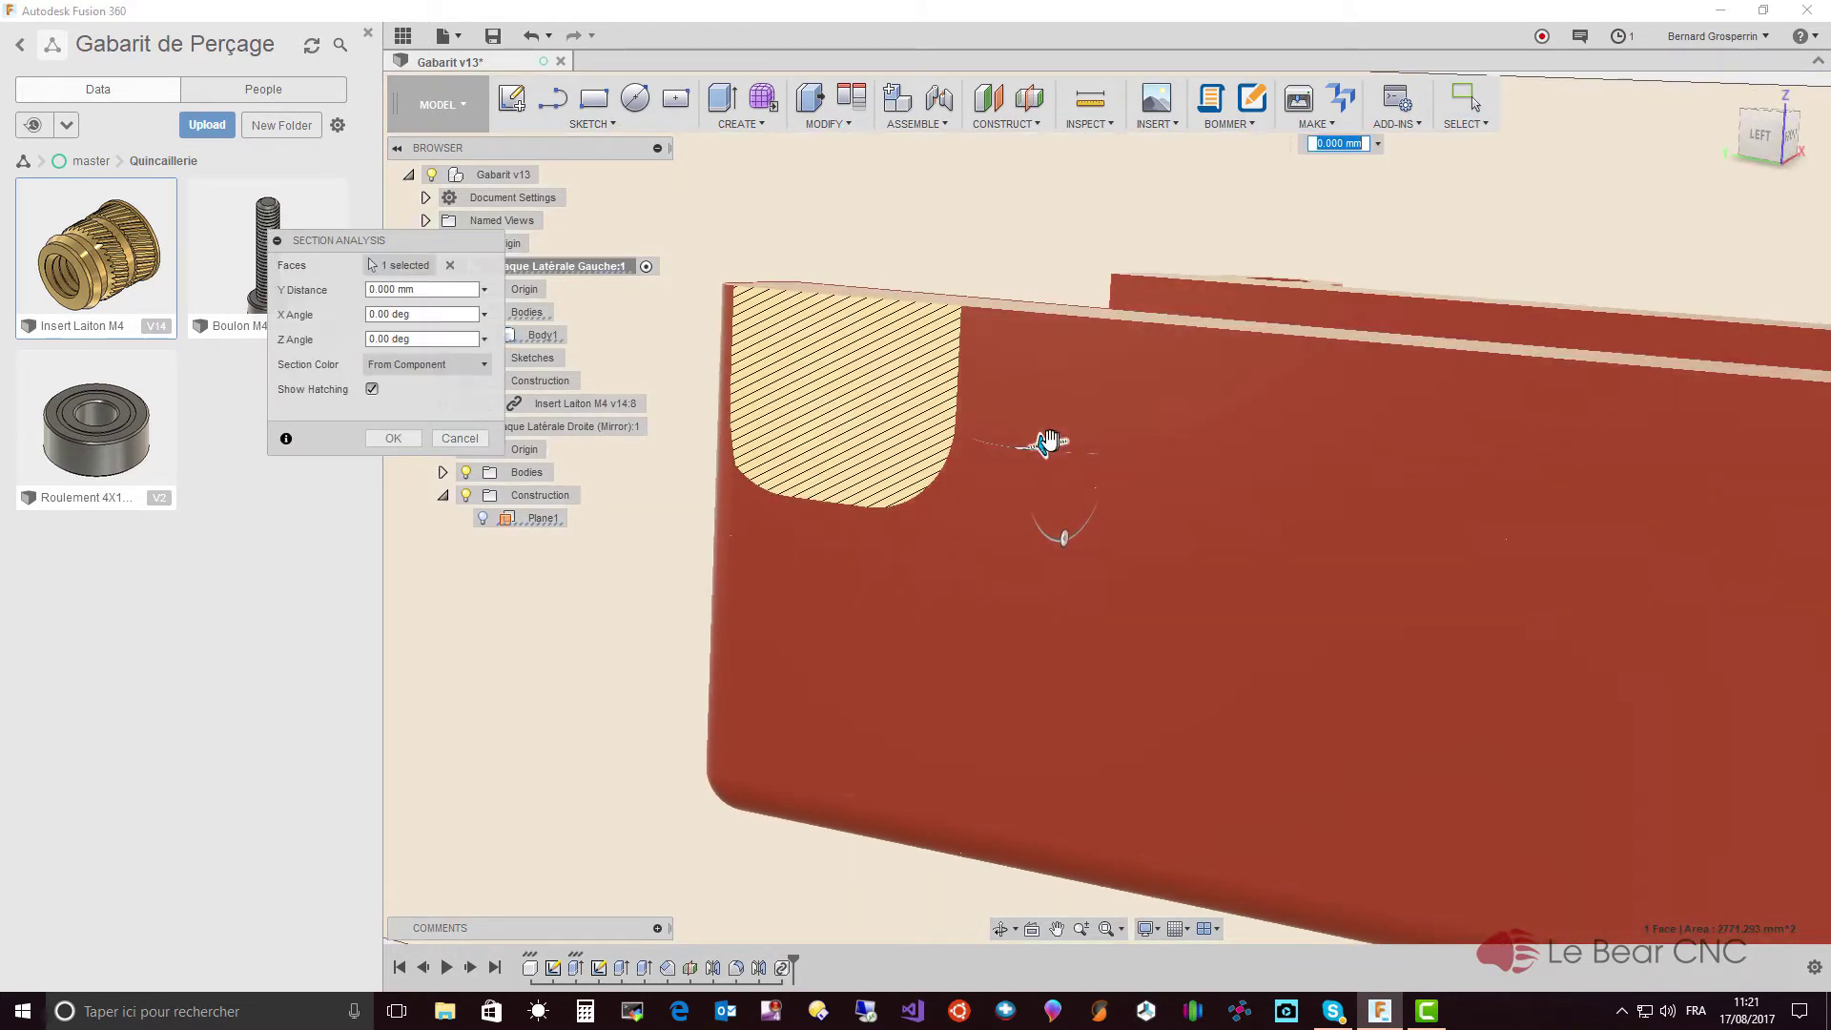
pyautogui.moveTo(1044, 443); pyautogui.dragTo(1004, 466)
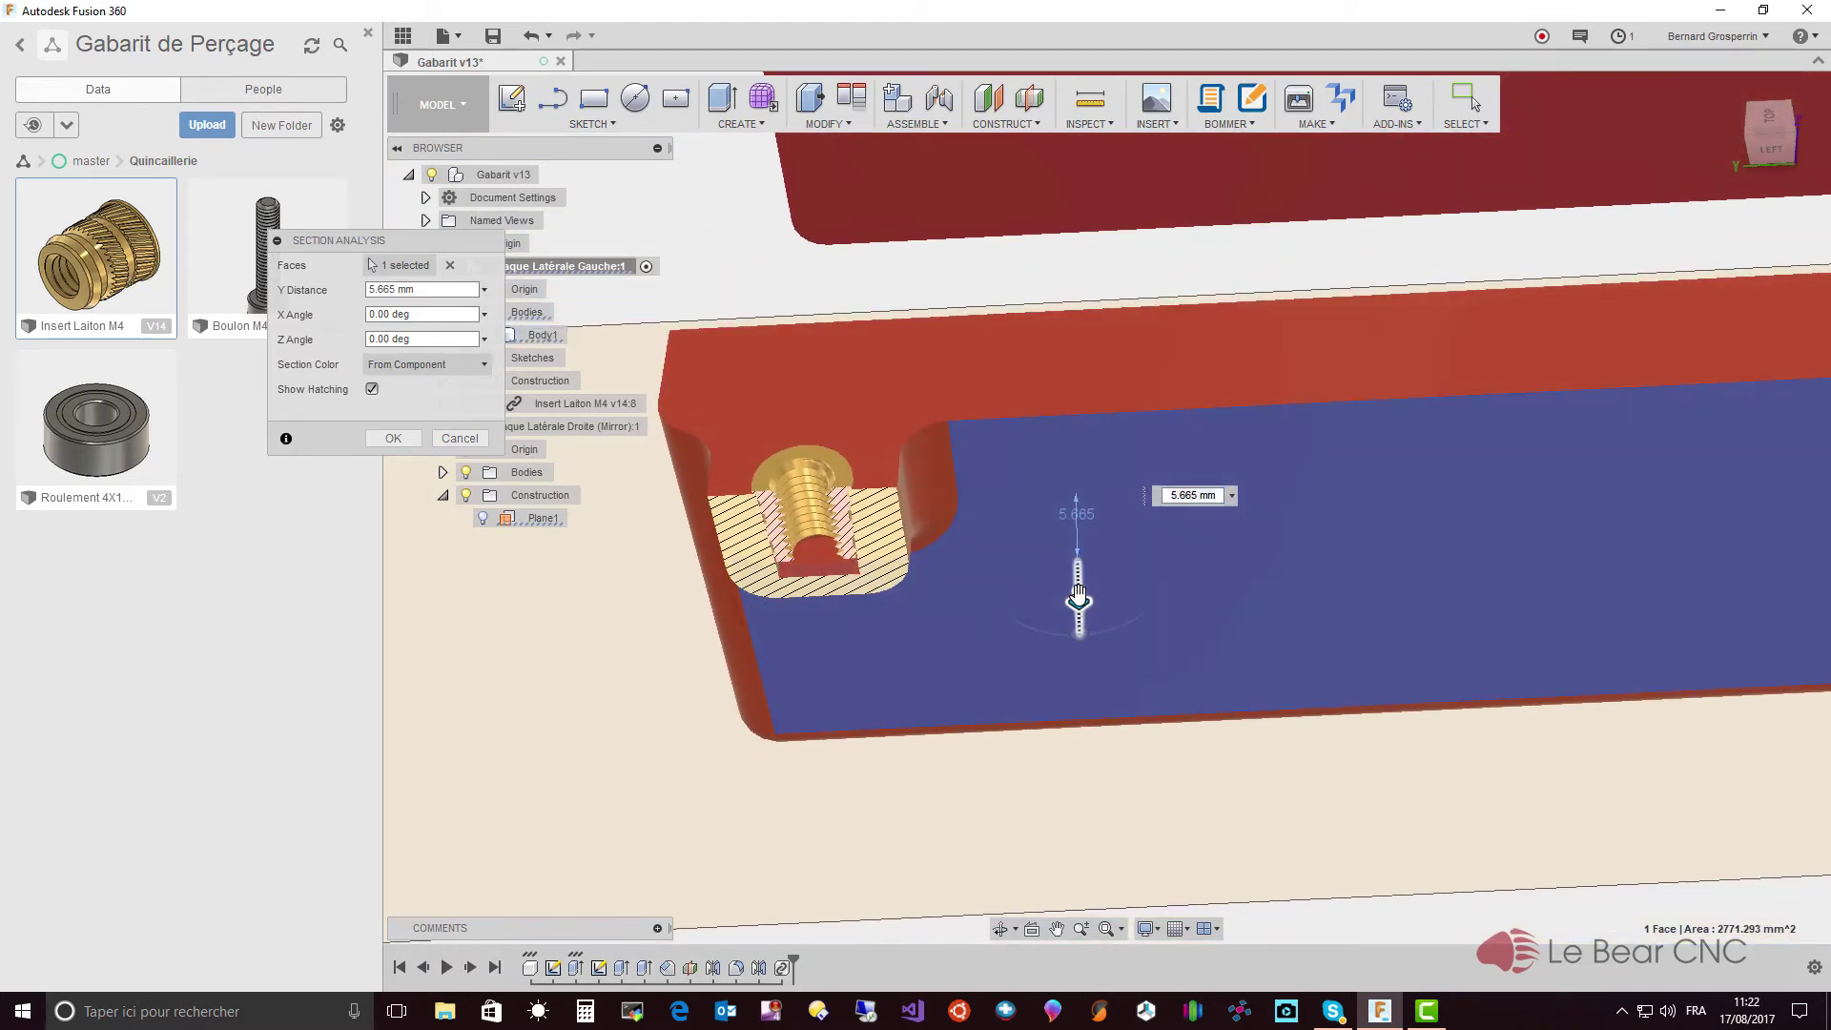
pyautogui.moveTo(1078, 599); pyautogui.dragTo(1079, 593)
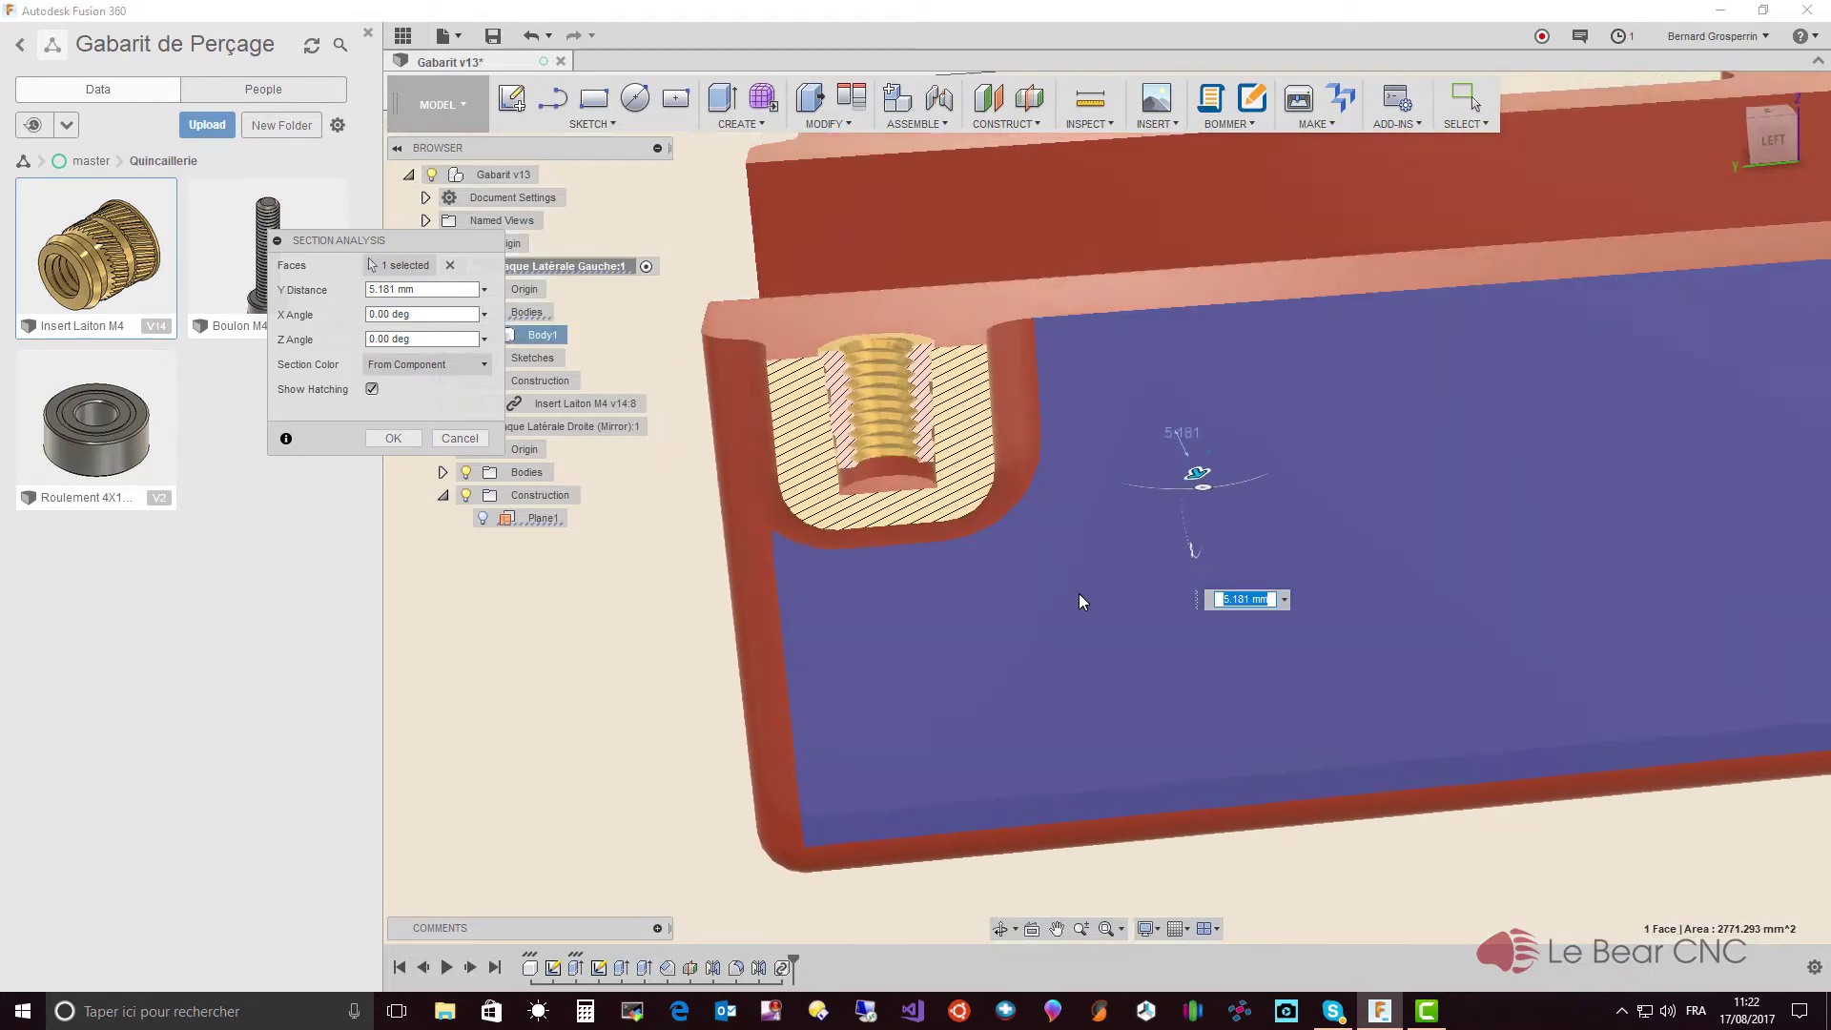
# - Examine in the section how the brass insert's knurling and length fit inside the ear's blind hole
pyautogui.moveTo(1079, 593)
pyautogui.keyDown('shift'); pyautogui.mouseDown(button='middle')
pyautogui.moveTo(1003, 488)
pyautogui.moveTo(1012, 322)
pyautogui.moveTo(903, 236)
pyautogui.moveTo(903, 189)
pyautogui.moveTo(1039, 189)
pyautogui.moveTo(891, 286)
pyautogui.moveTo(865, 386)
pyautogui.moveTo(839, 381)
pyautogui.moveTo(827, 313)
pyautogui.mouseUp(button='middle'); pyautogui.keyUp('shift')
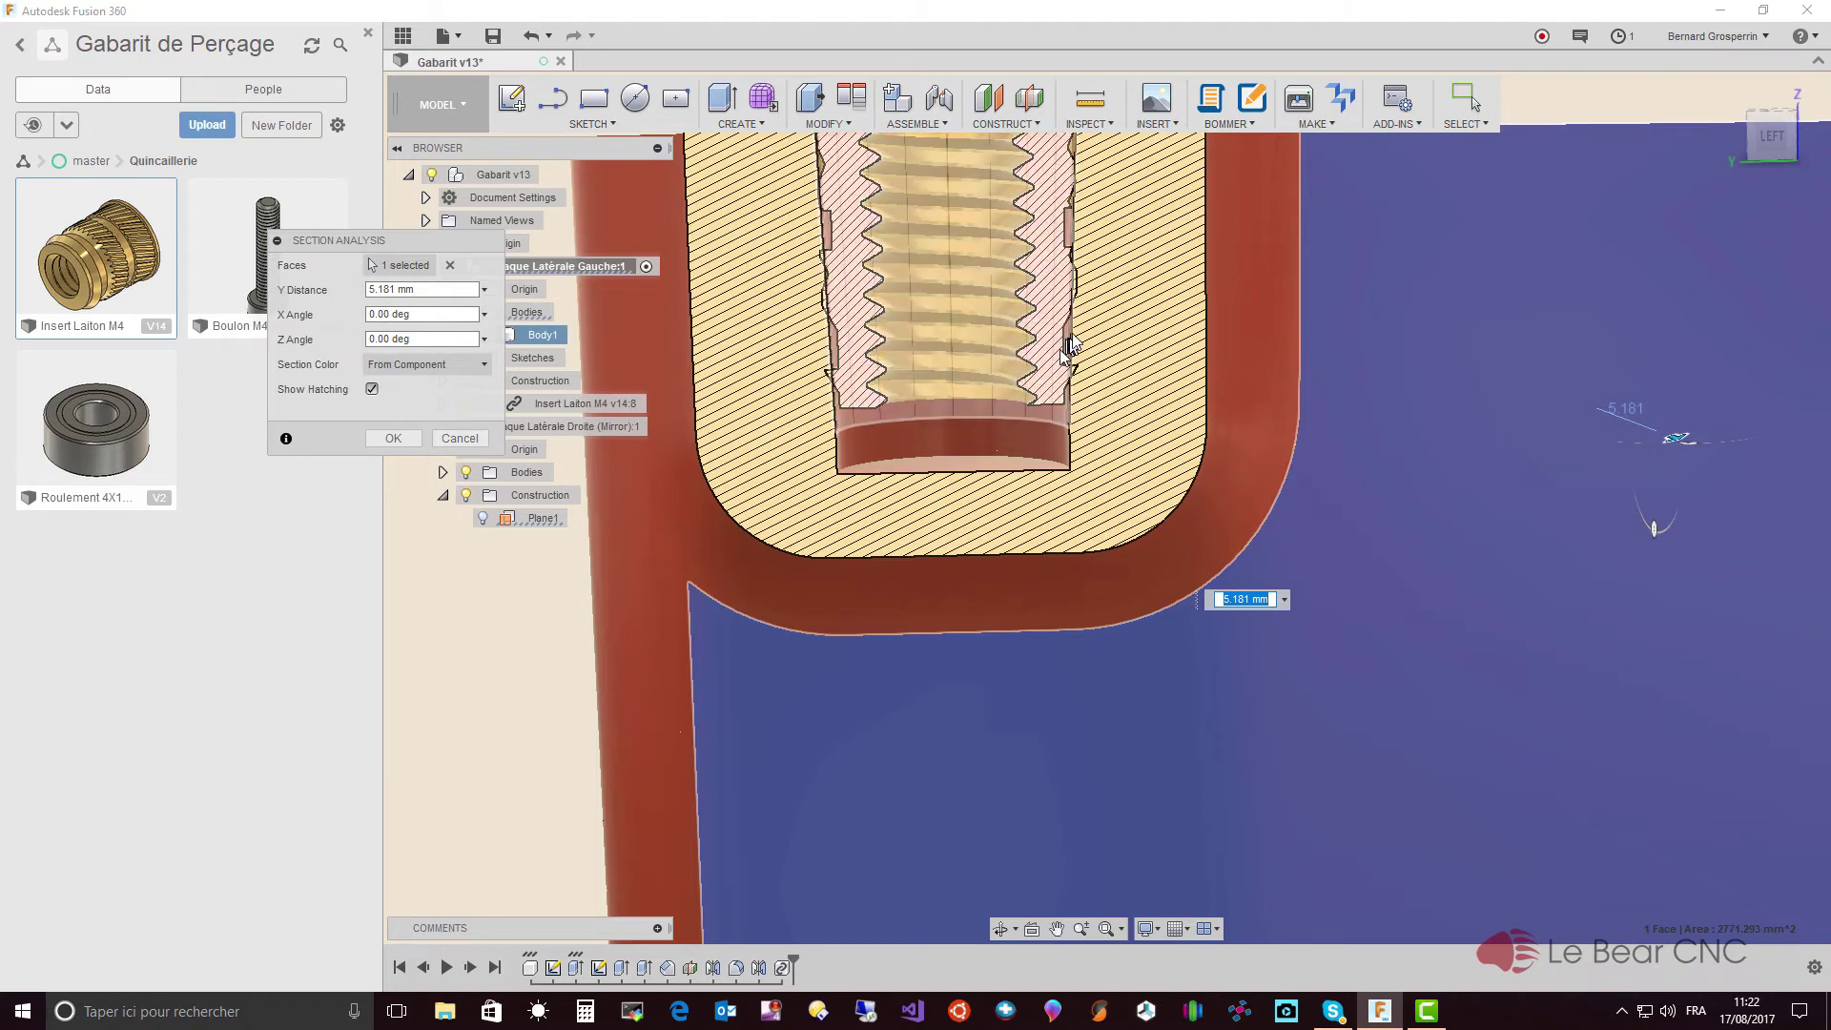
pyautogui.scroll(-1, 1070, 341)
pyautogui.scroll(-3, 1070, 343)
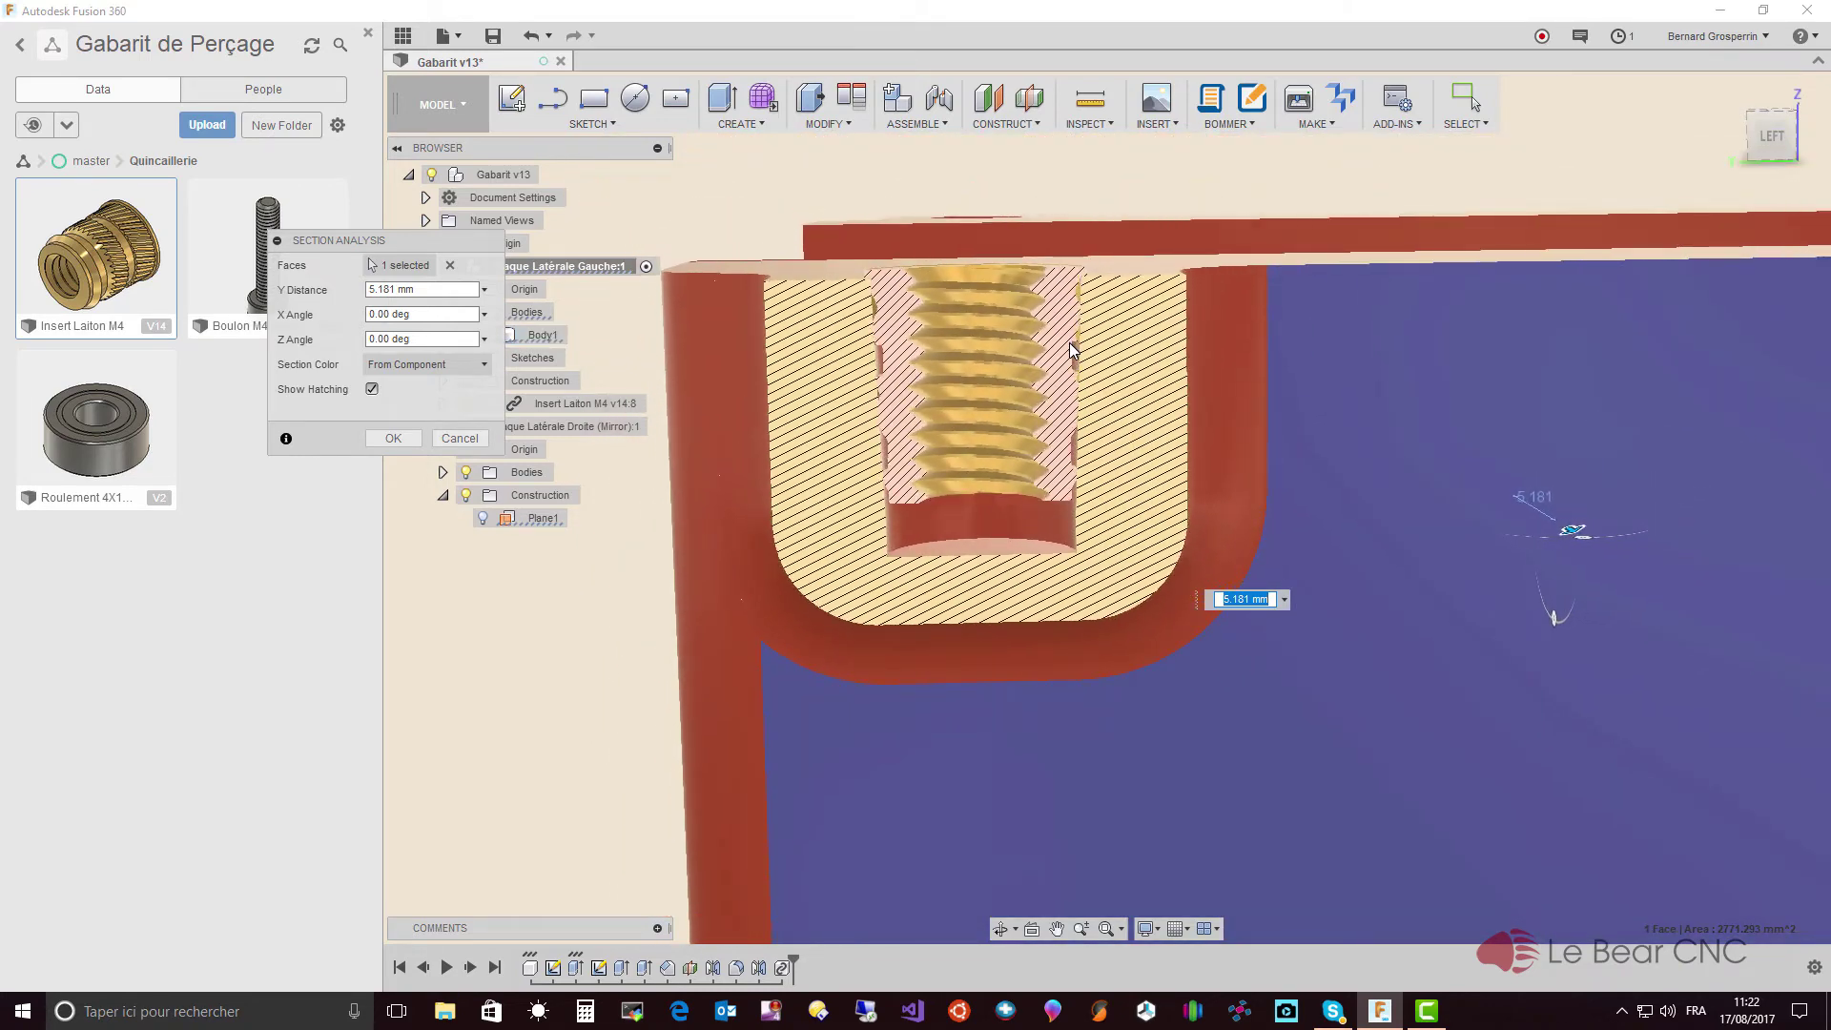
pyautogui.scroll(3, 1070, 346)
pyautogui.scroll(2, 1070, 353)
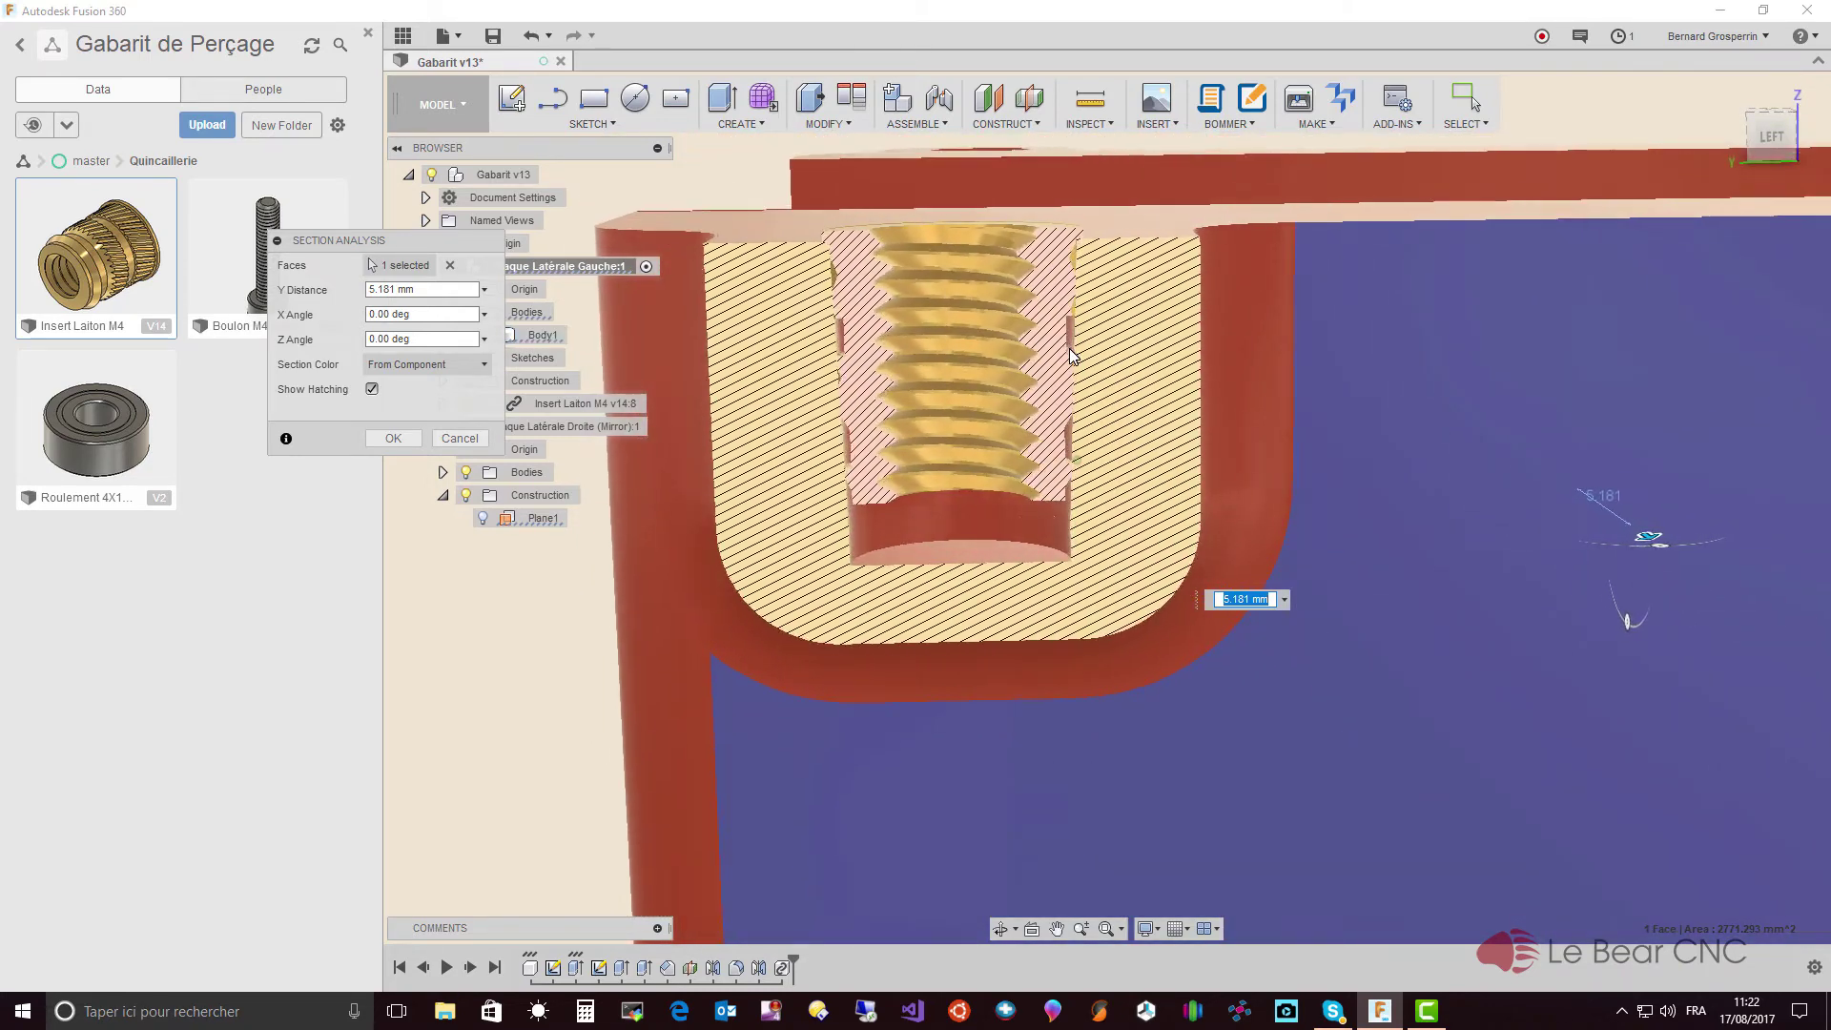
pyautogui.scroll(2, 1074, 357)
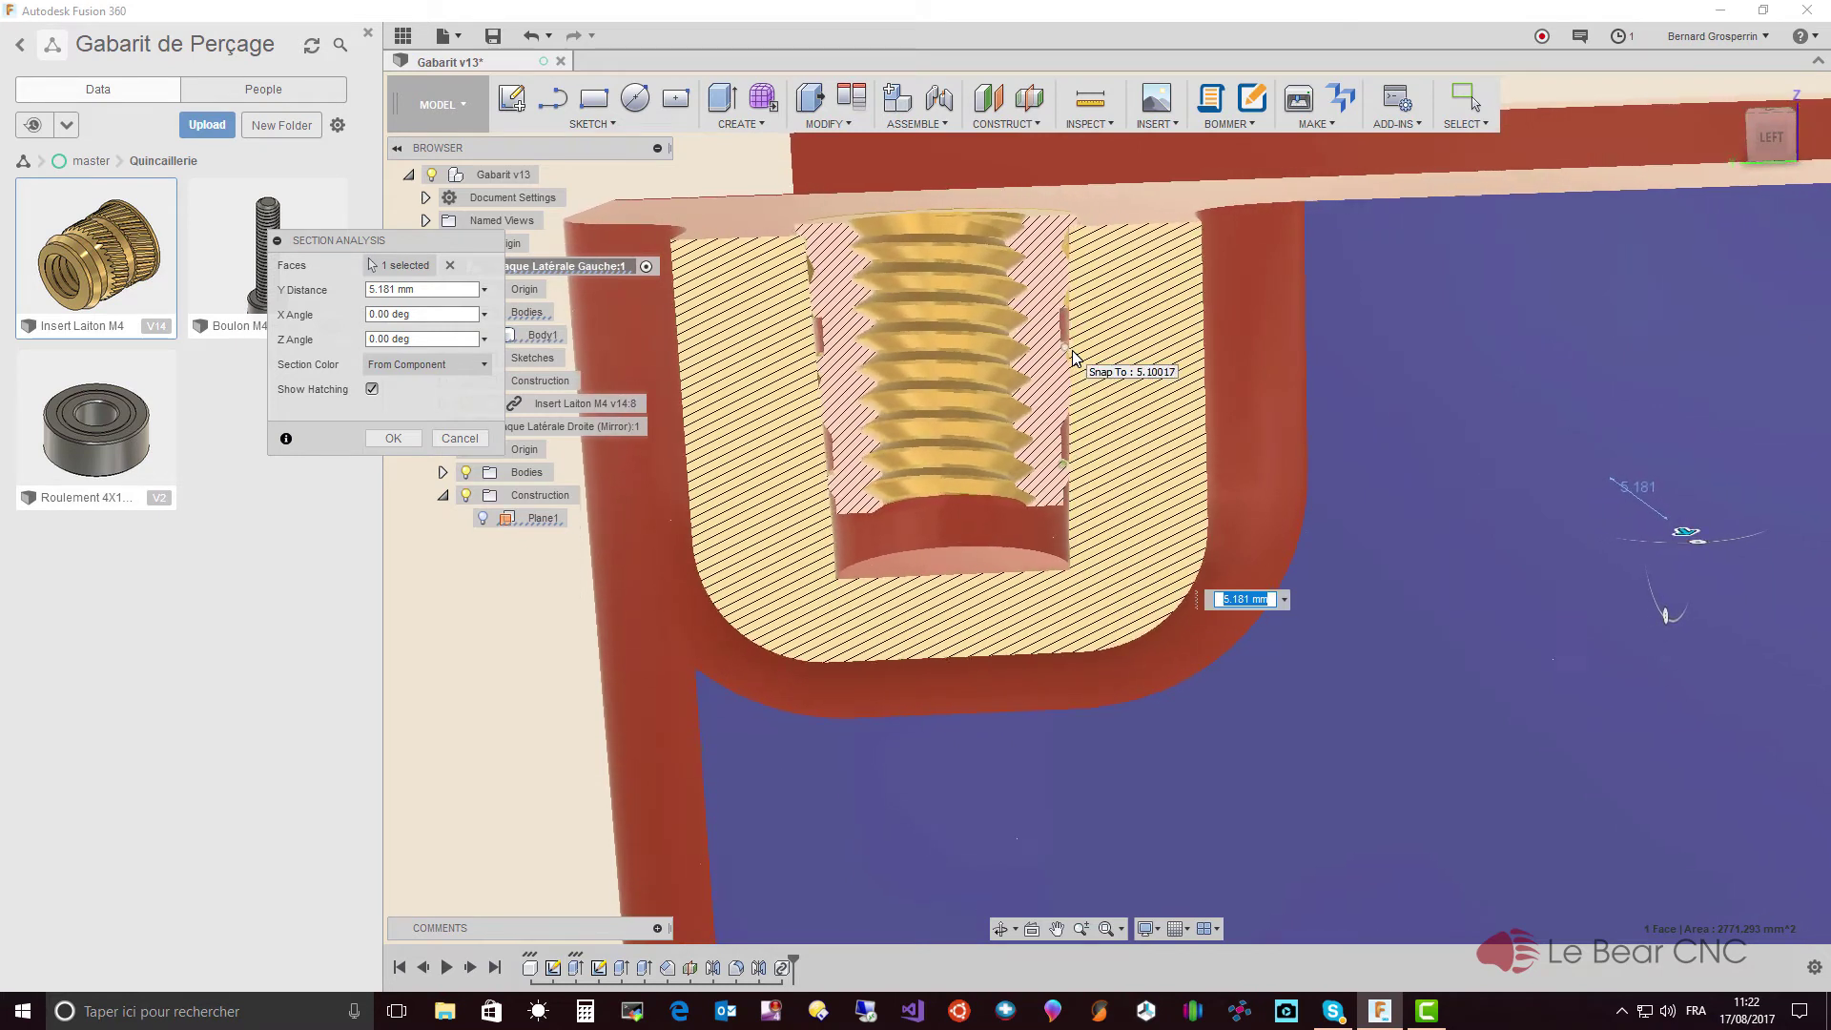
pyautogui.scroll(1, 1073, 357)
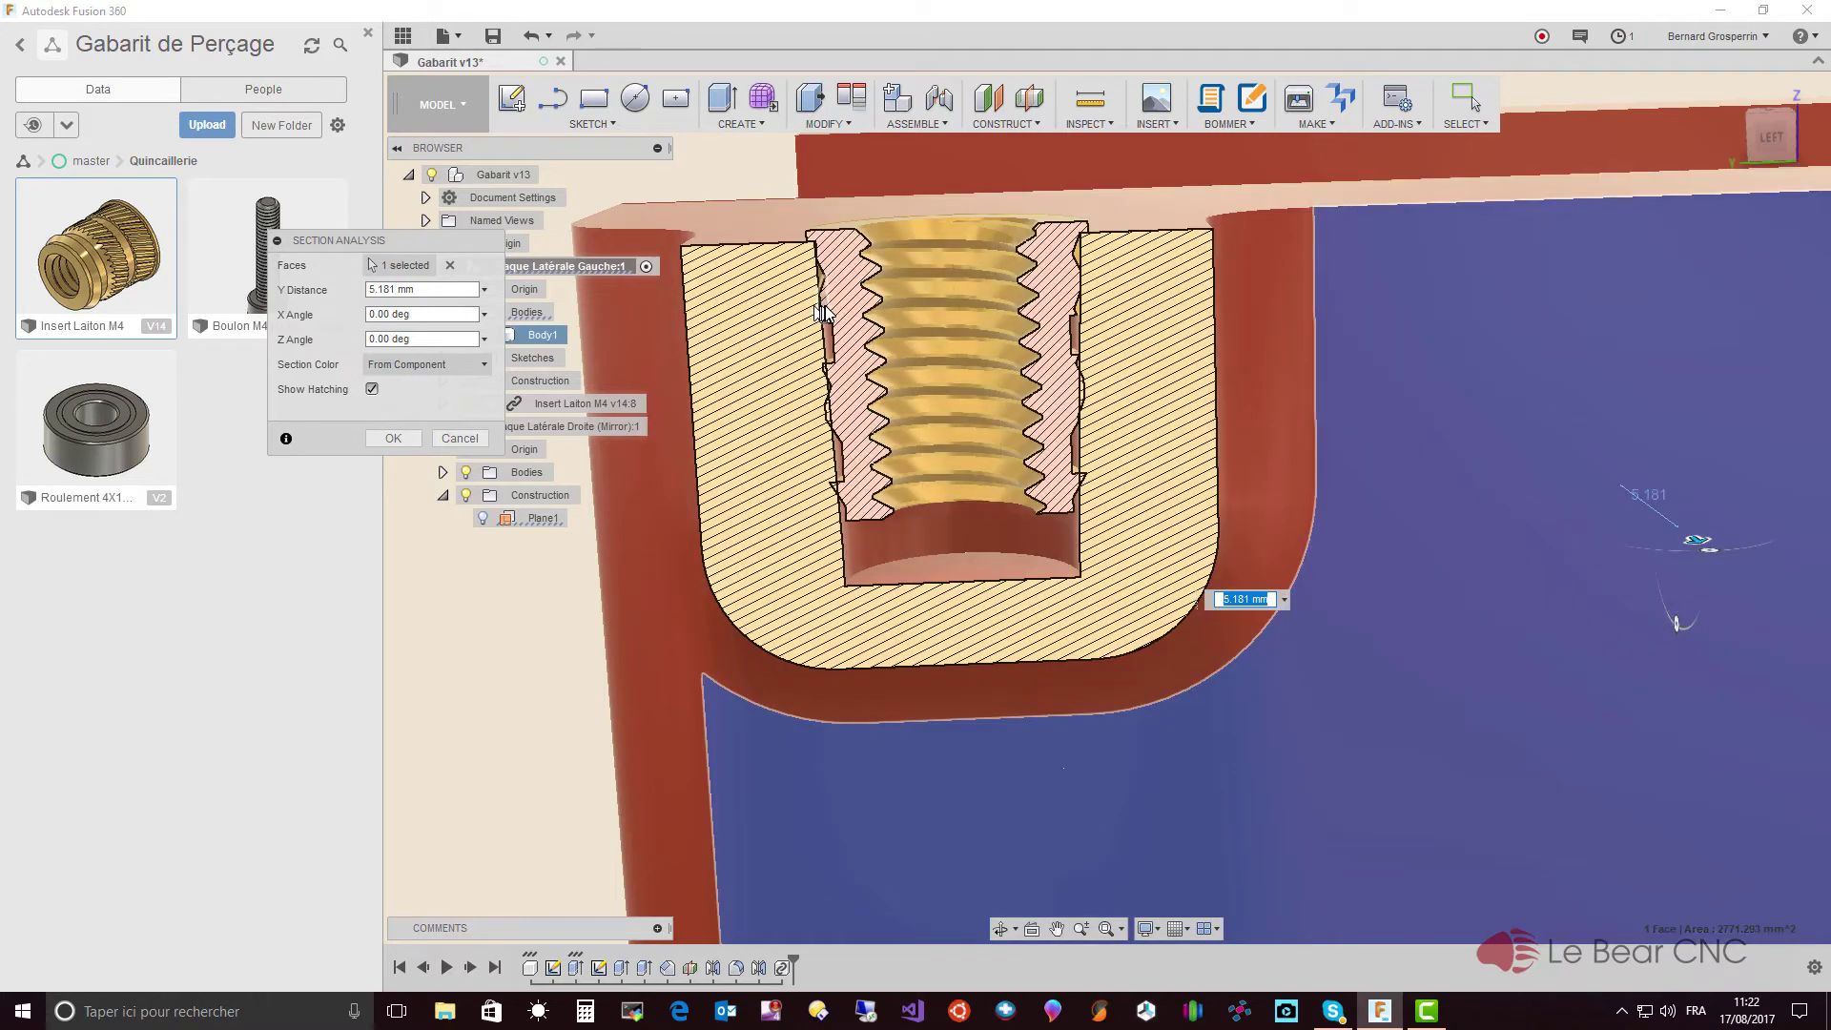
pyautogui.scroll(1, 839, 310)
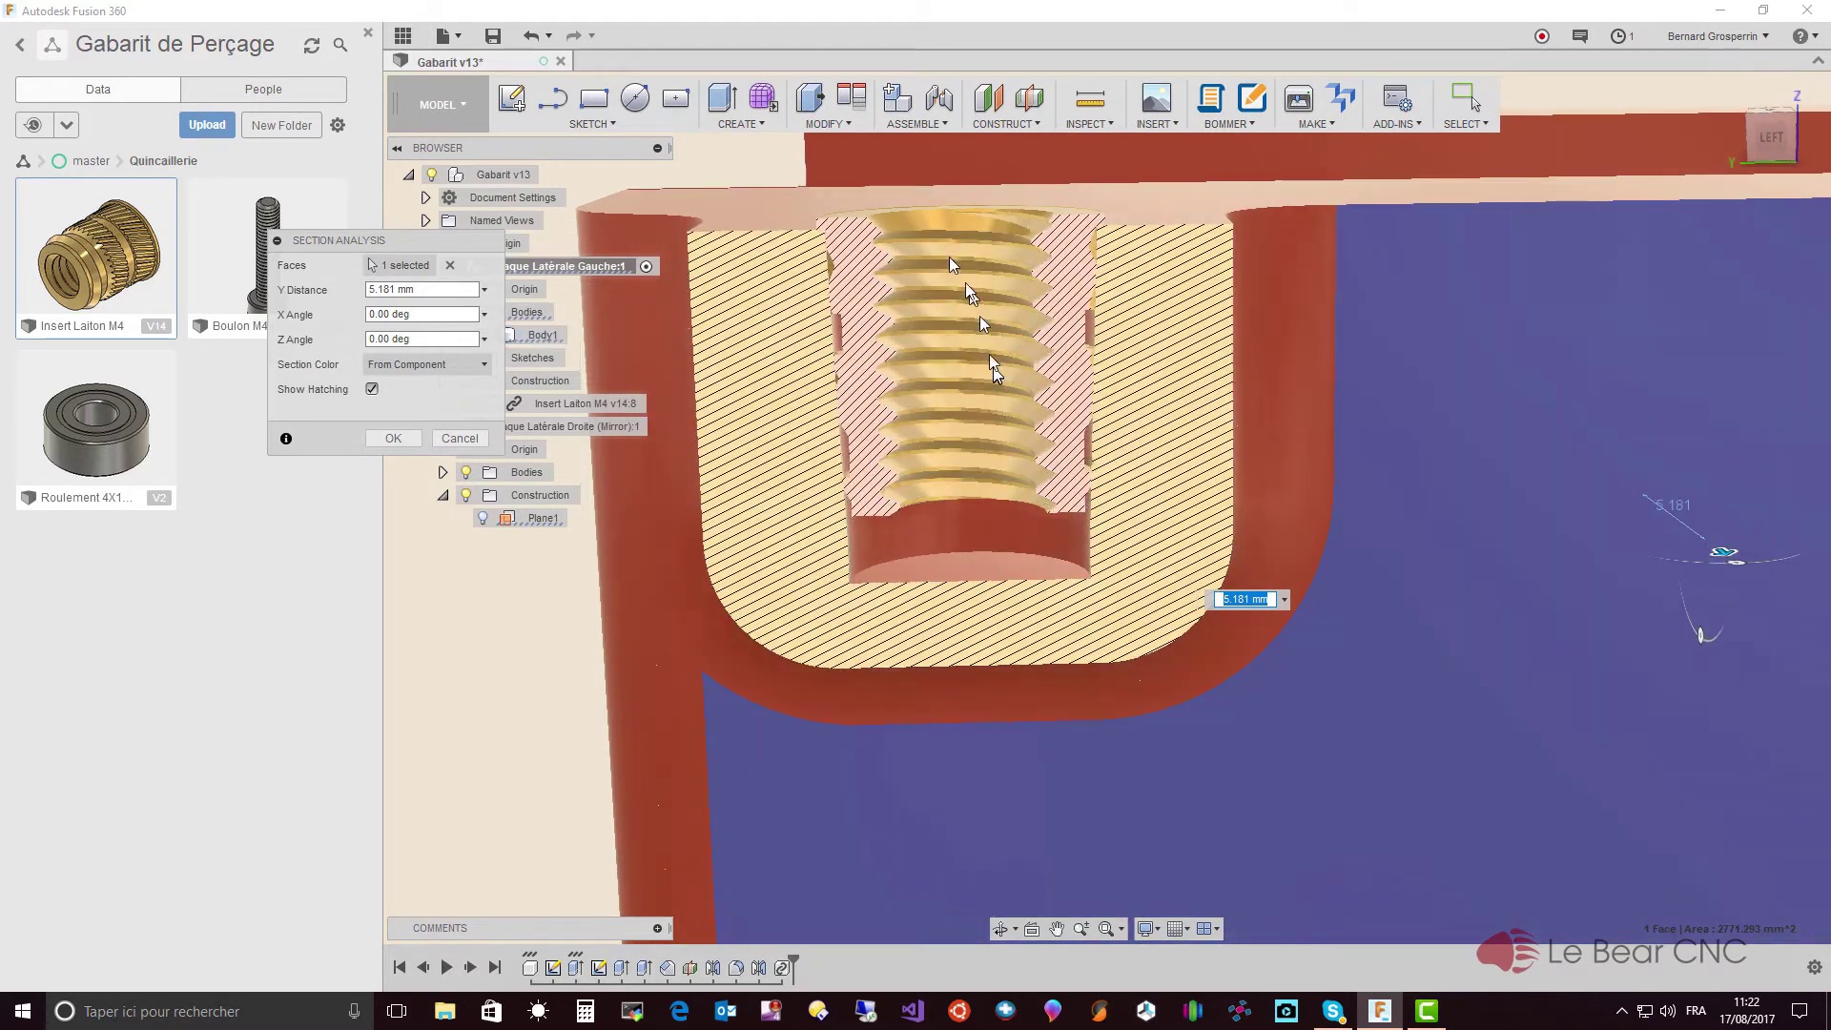
# - Examine the space left beneath the brass insert in the sectioned hole and dismiss the section analysis without keeping it
pyautogui.scroll(-1, 1013, 339)
pyautogui.scroll(-2, 1008, 344)
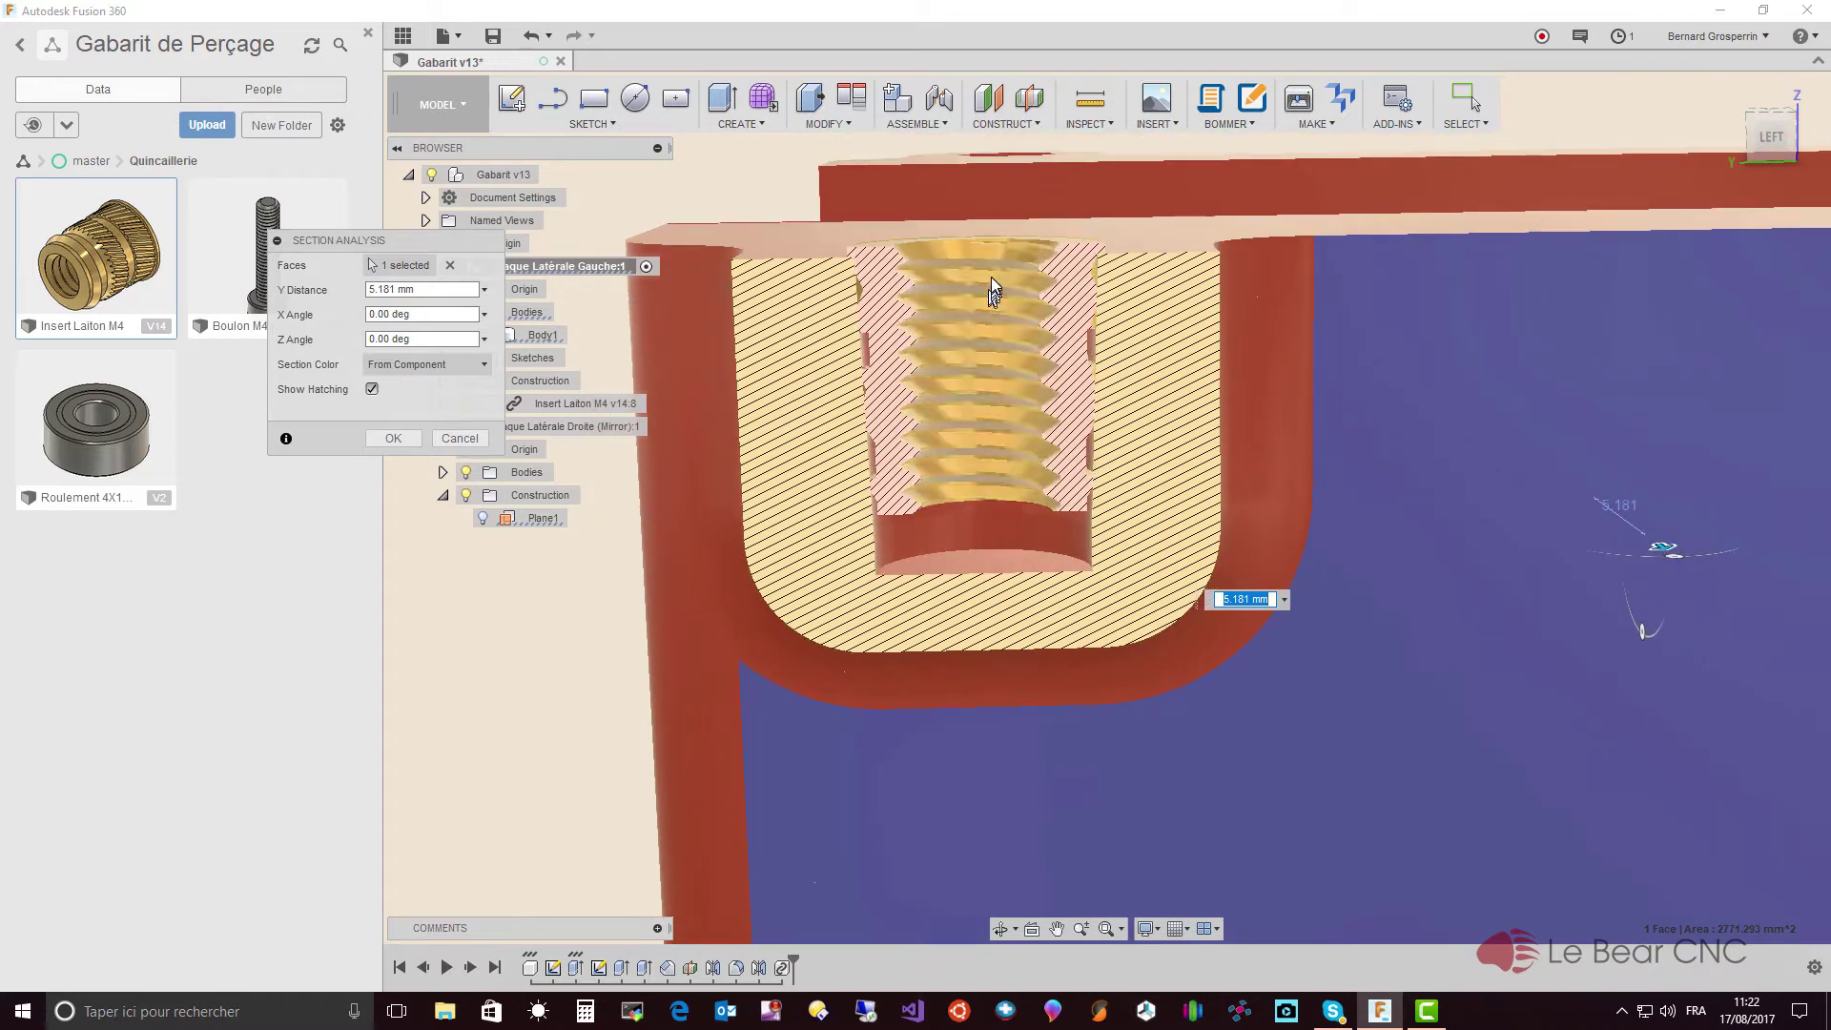
pyautogui.scroll(-2, 999, 534)
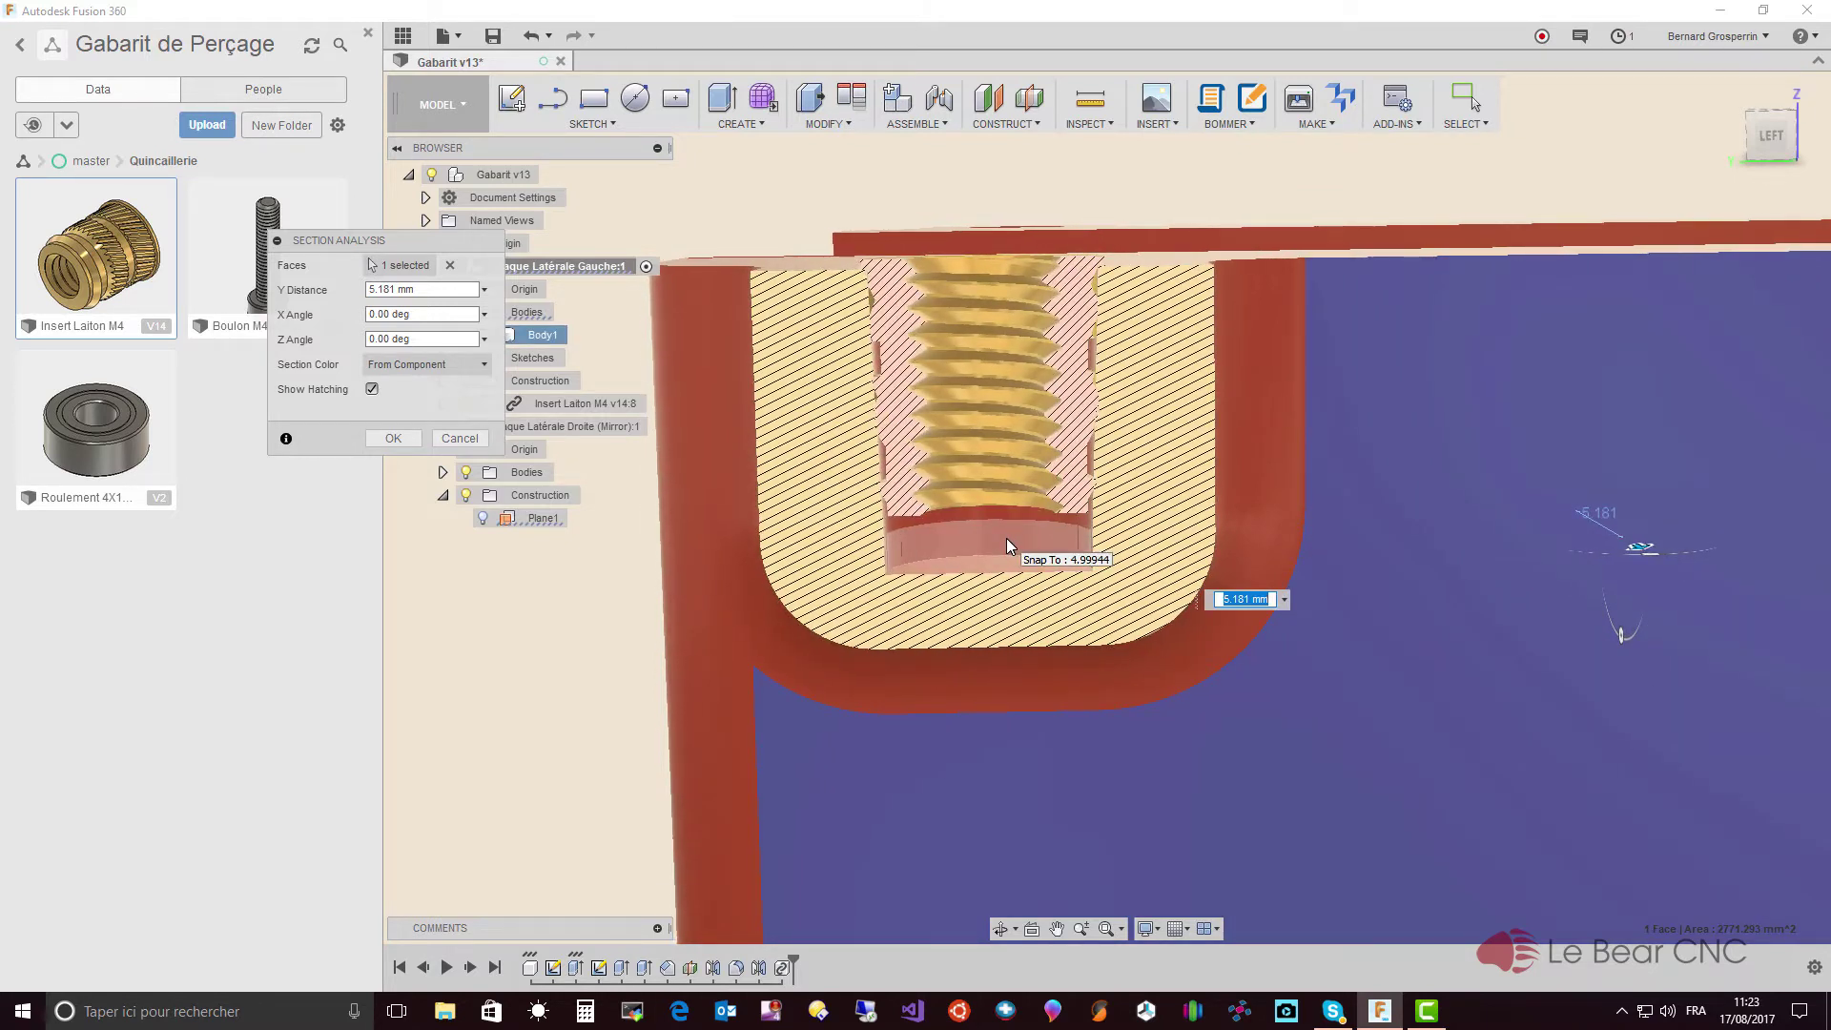
pyautogui.click(459, 440)
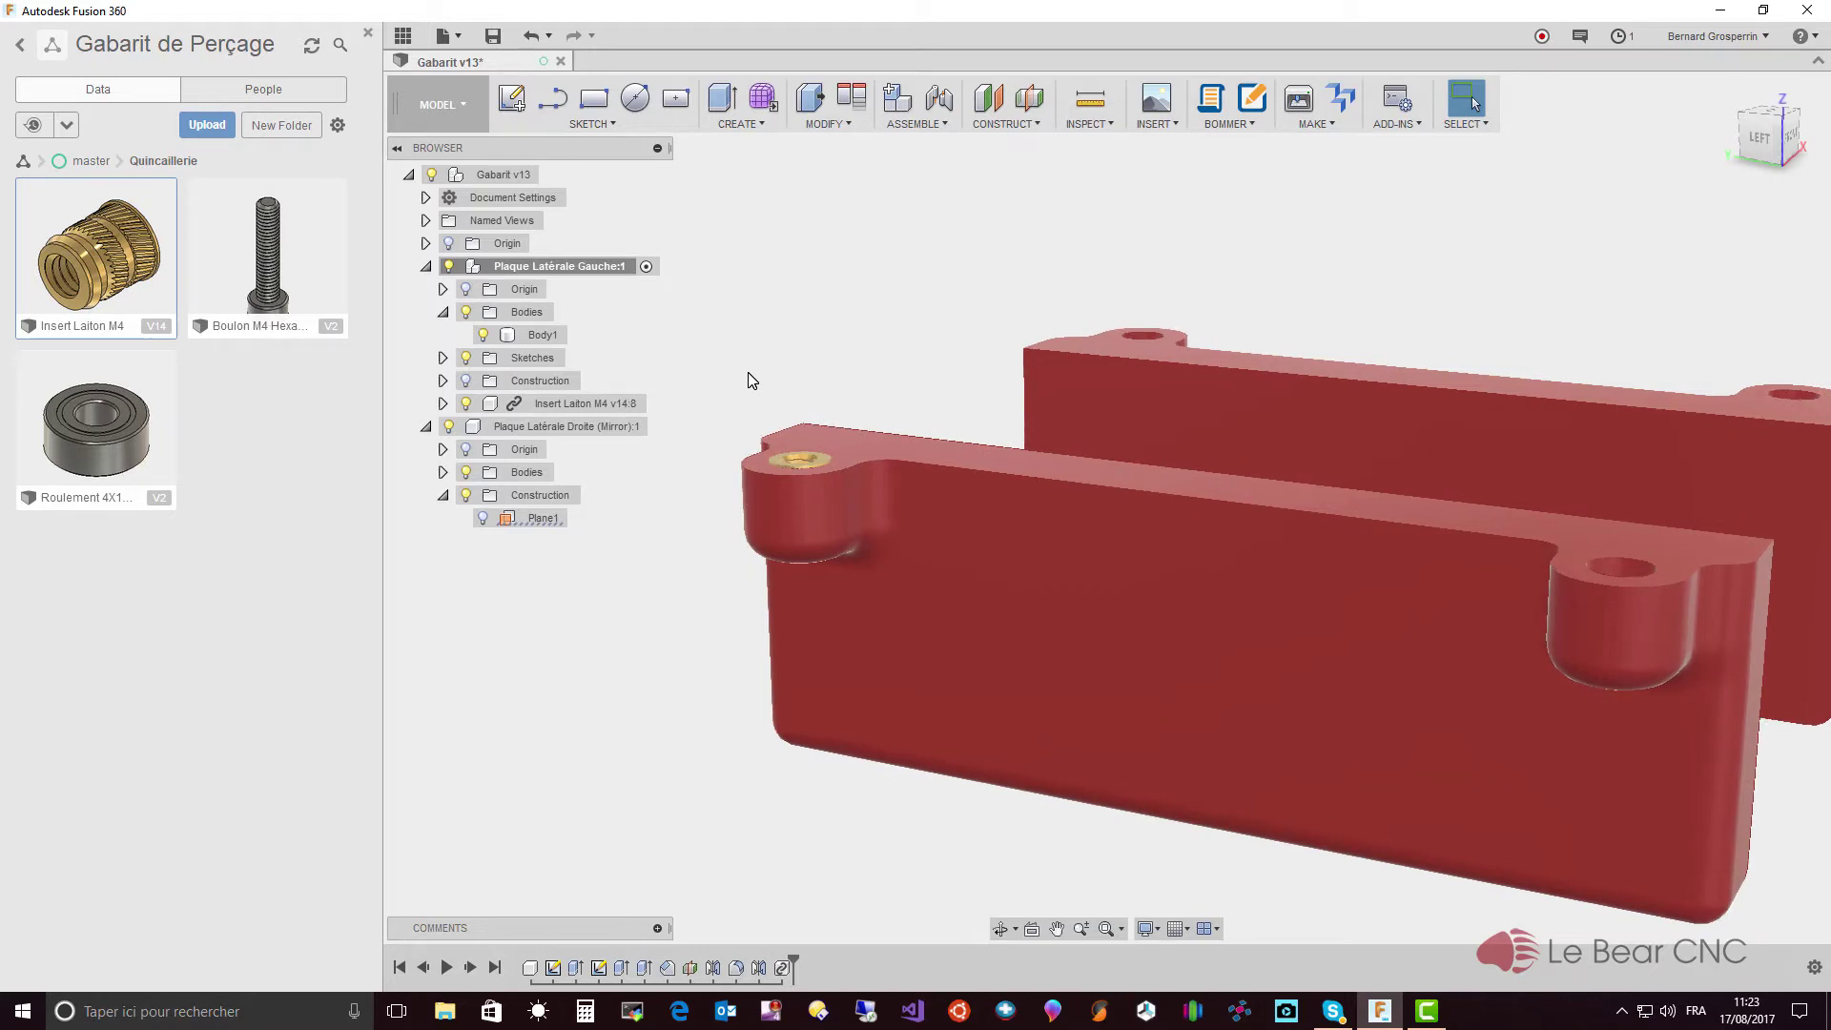
# - Begin a rectangular pattern of components with the brass M4 insert in the left plate as the object
pyautogui.click(571, 403)
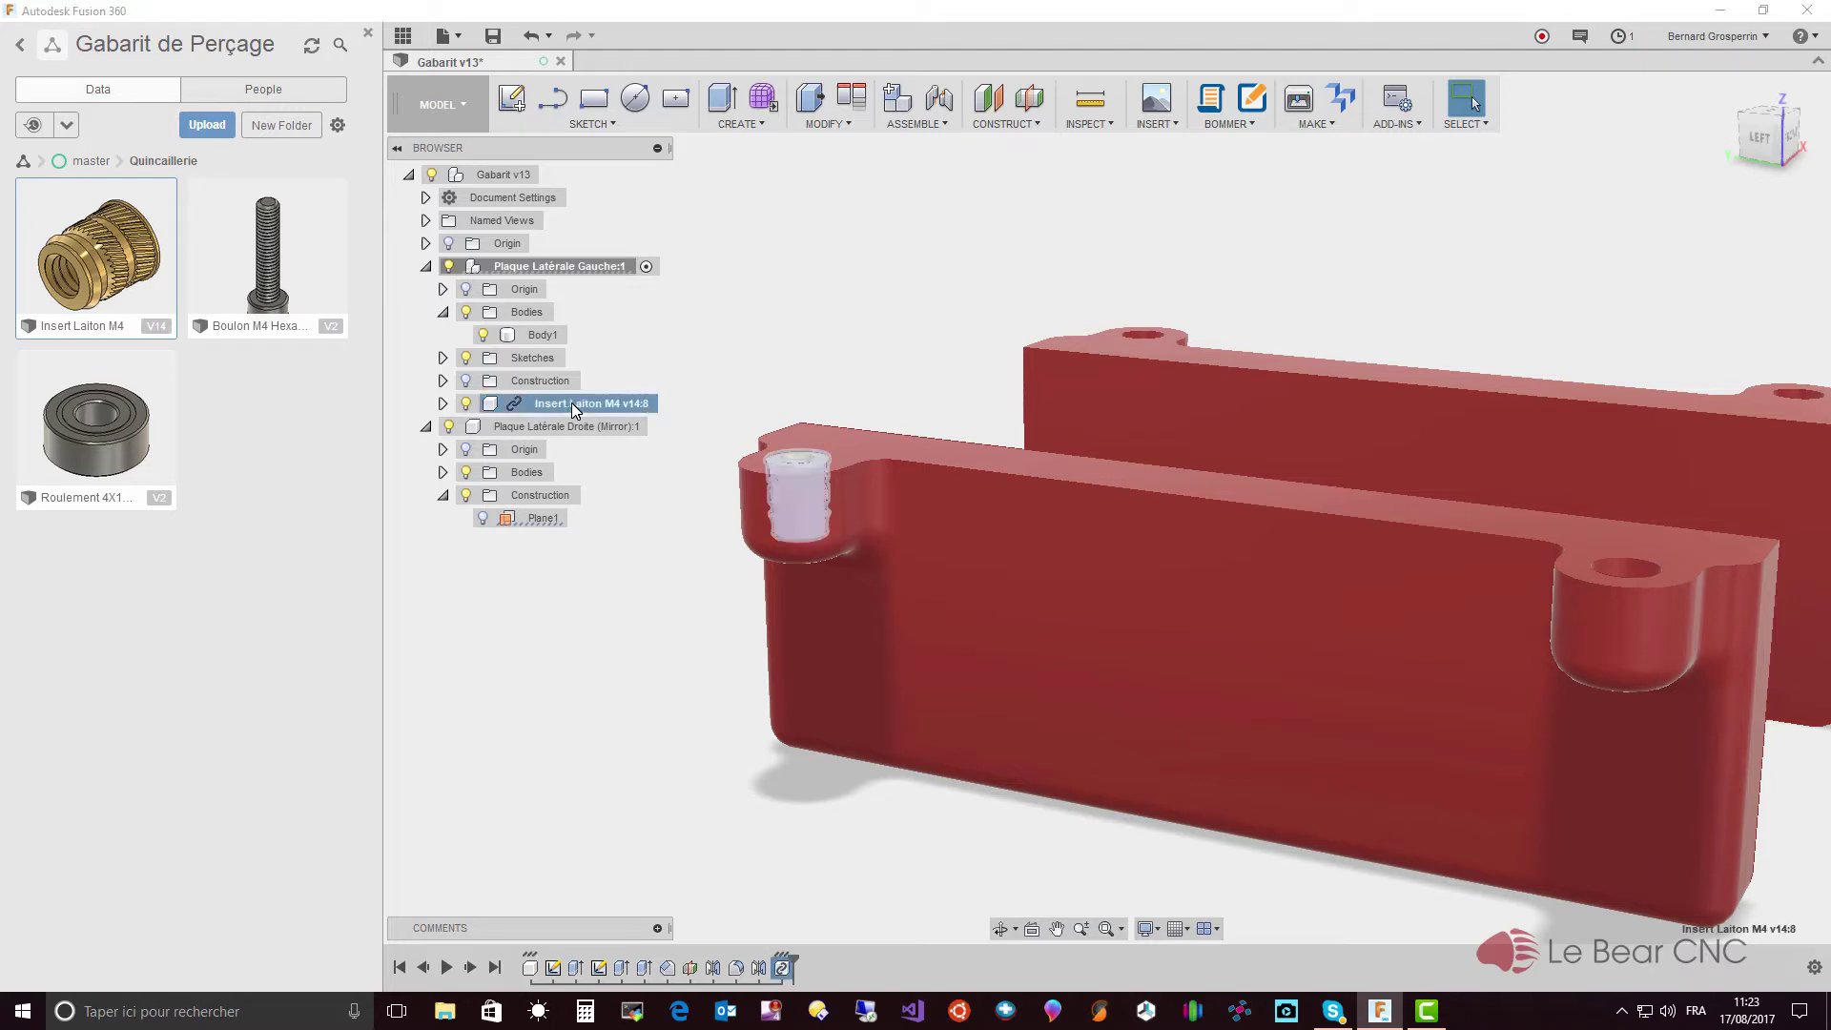
pyautogui.rightClick(573, 408)
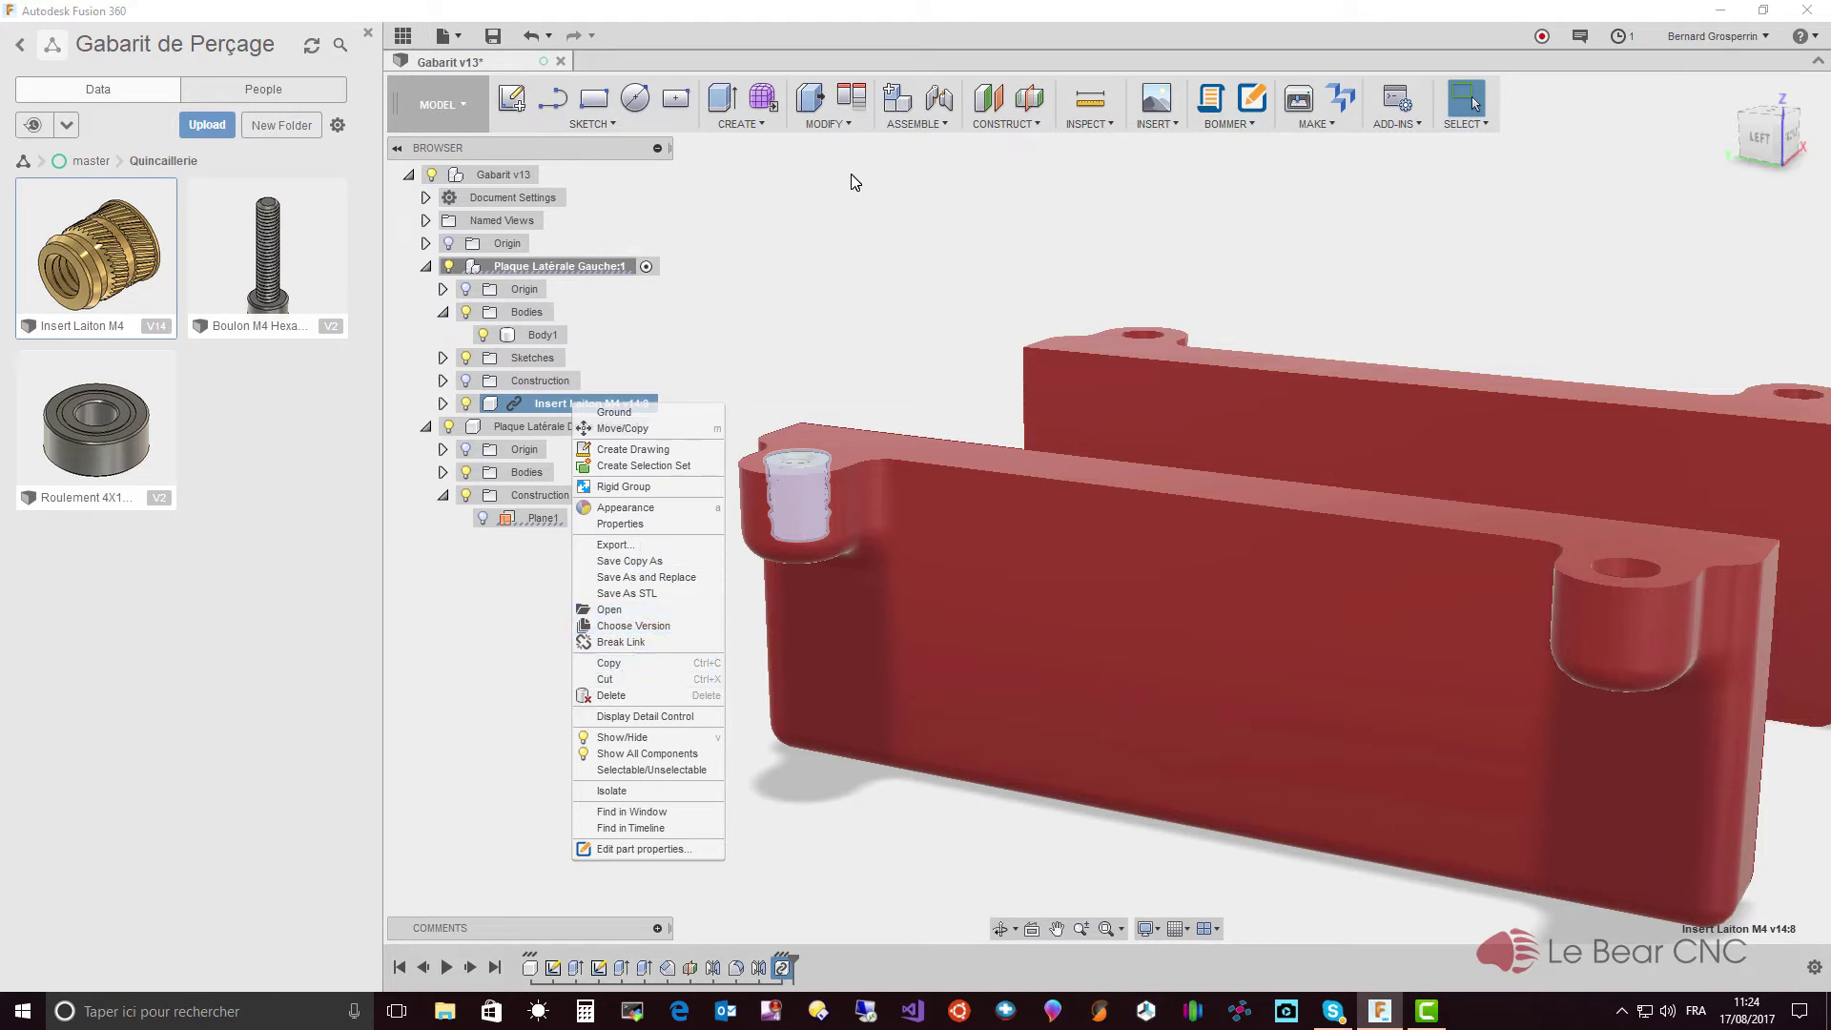
pyautogui.keyDown('shift'); pyautogui.moveTo(848, 179); pyautogui.dragTo(819, 176, button='middle'); pyautogui.keyUp('shift')
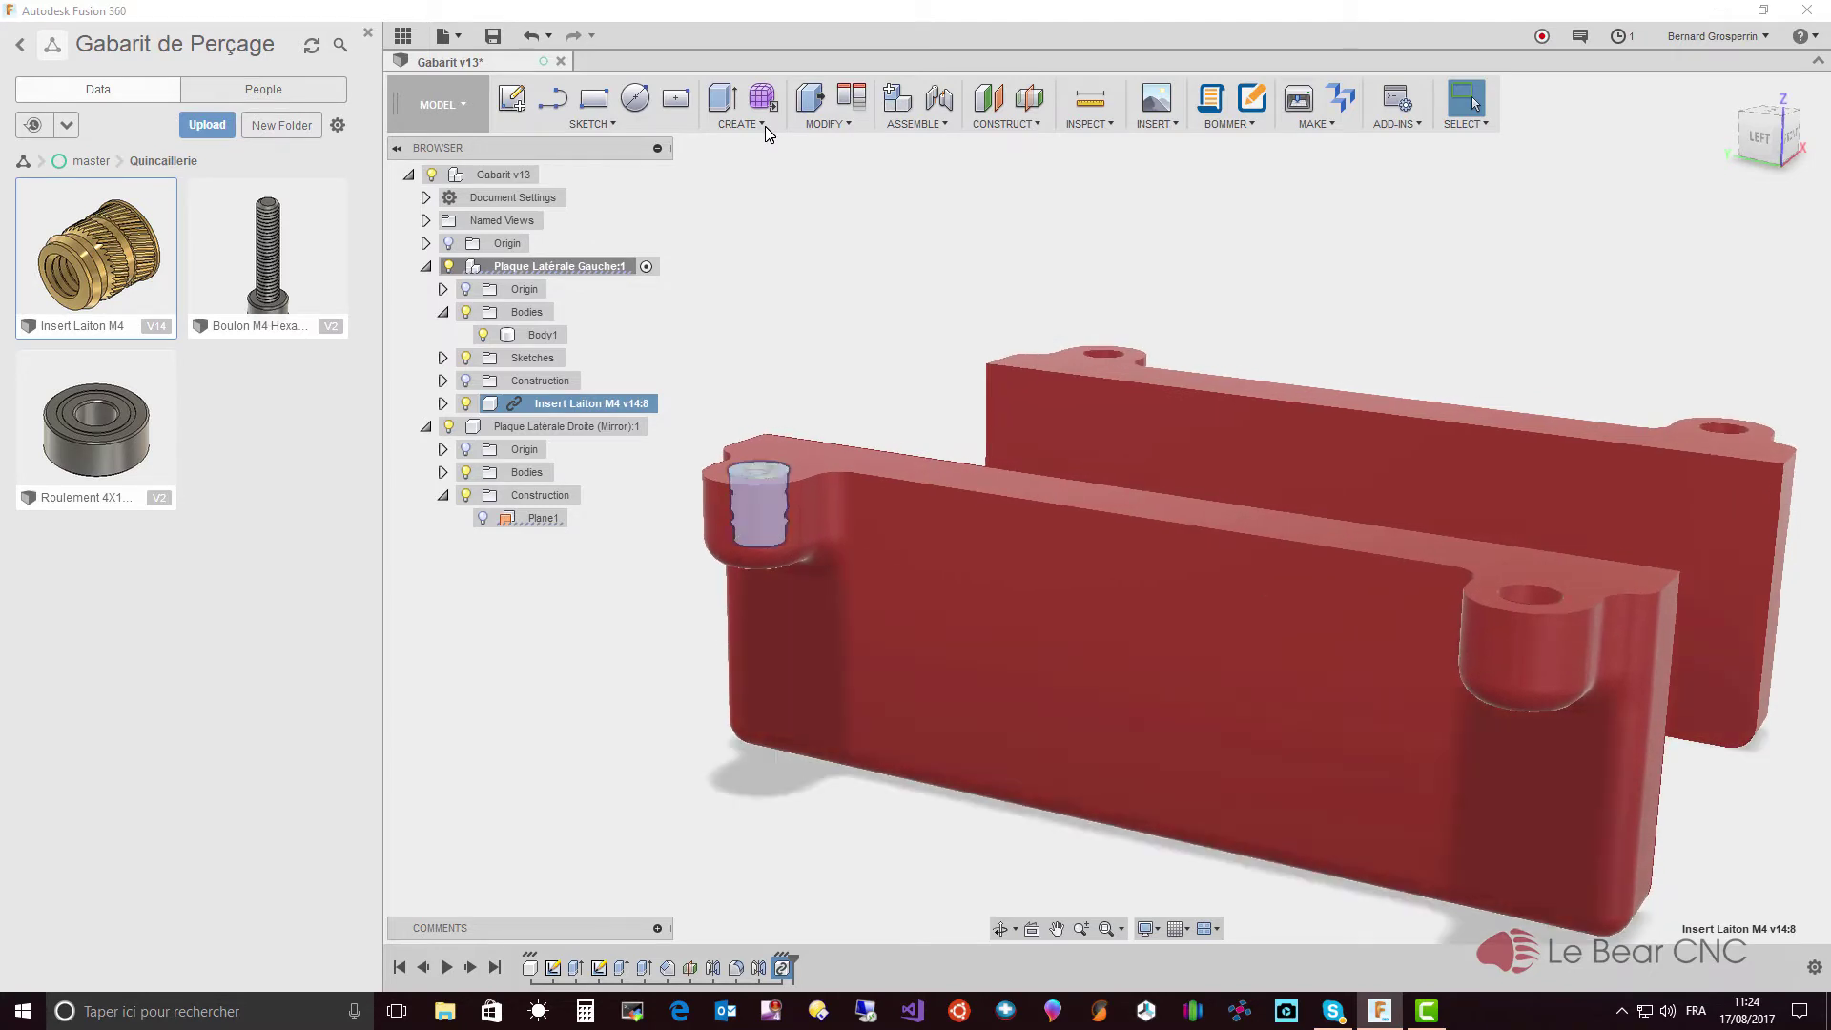
pyautogui.click(761, 124)
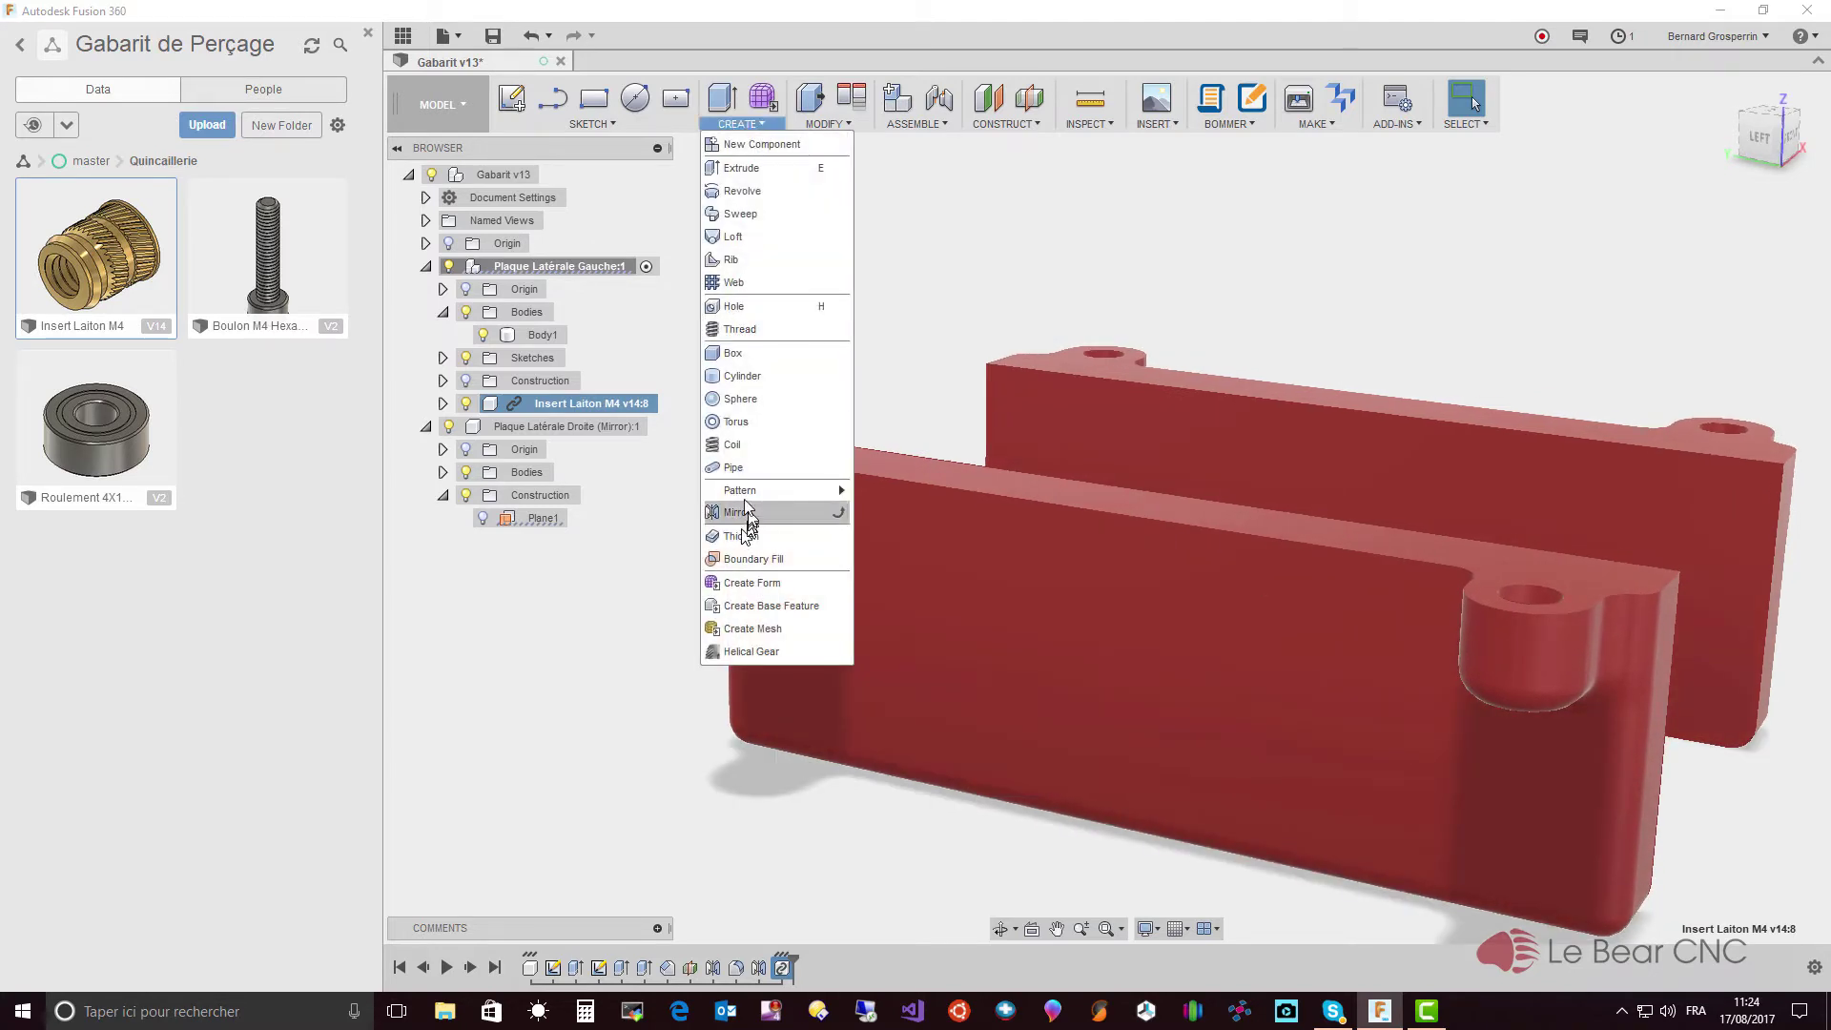
pyautogui.moveTo(743, 491)
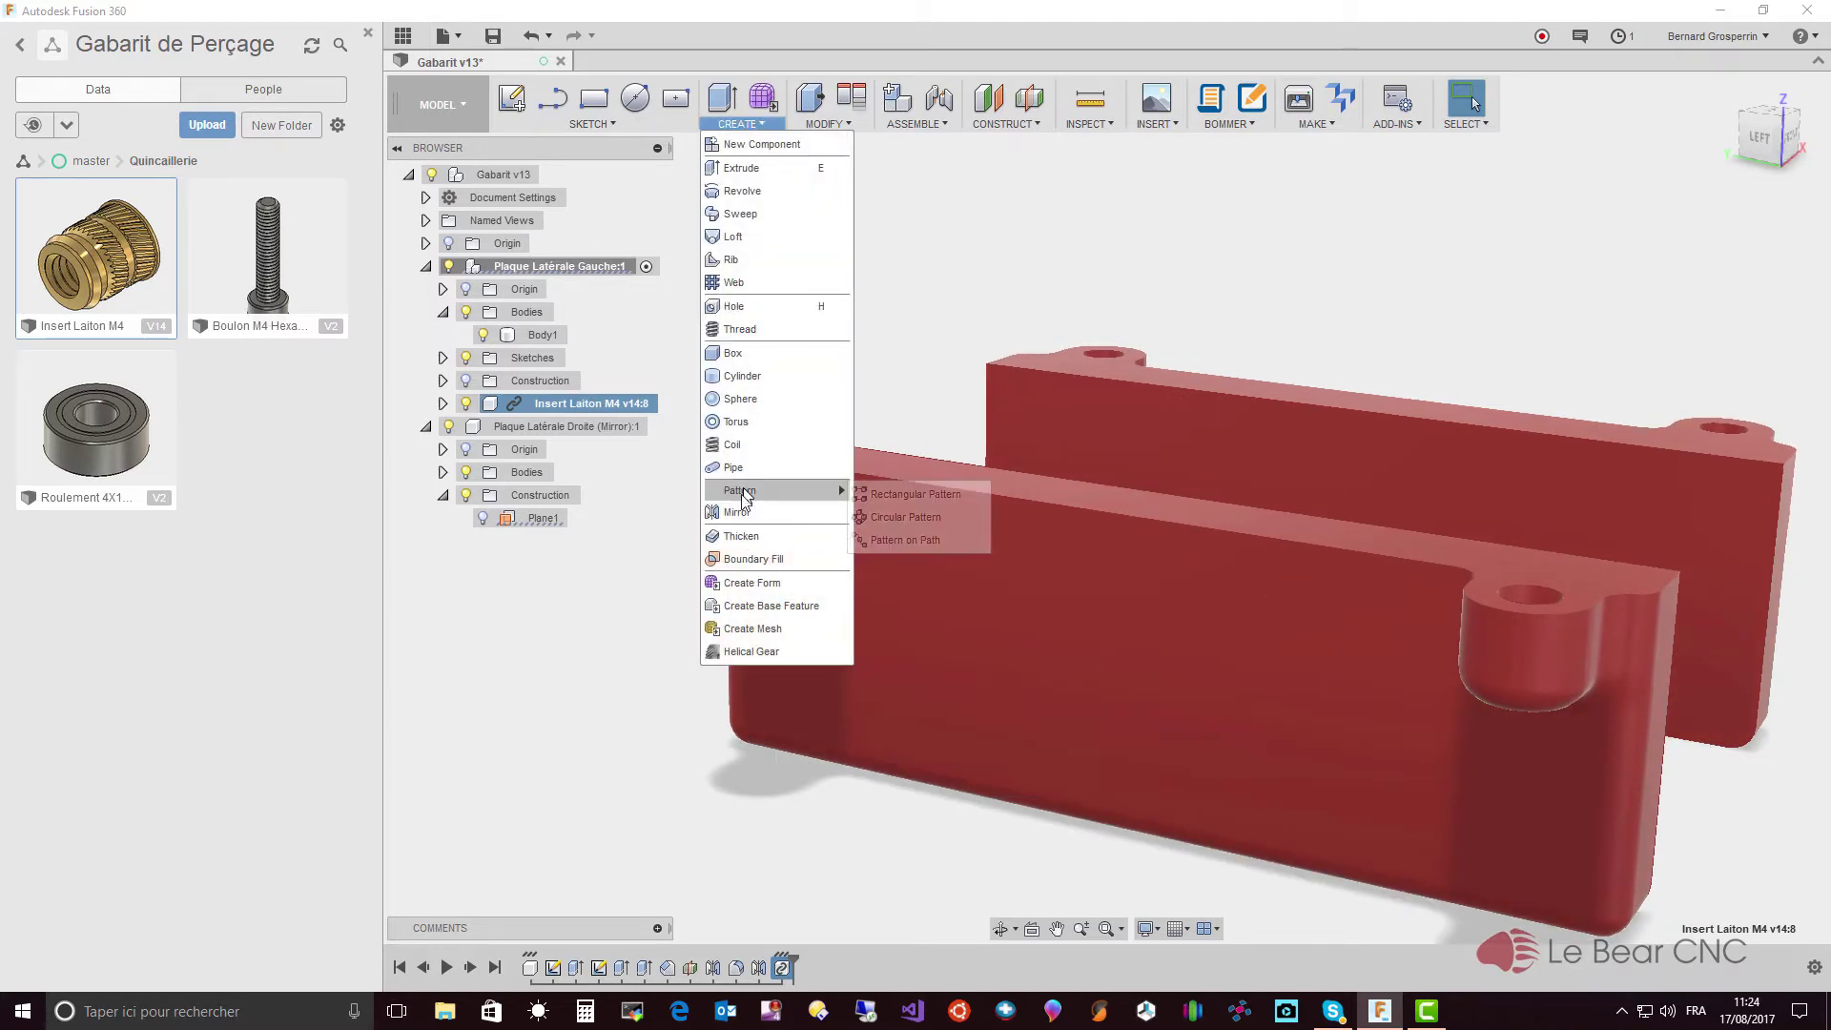
pyautogui.click(882, 494)
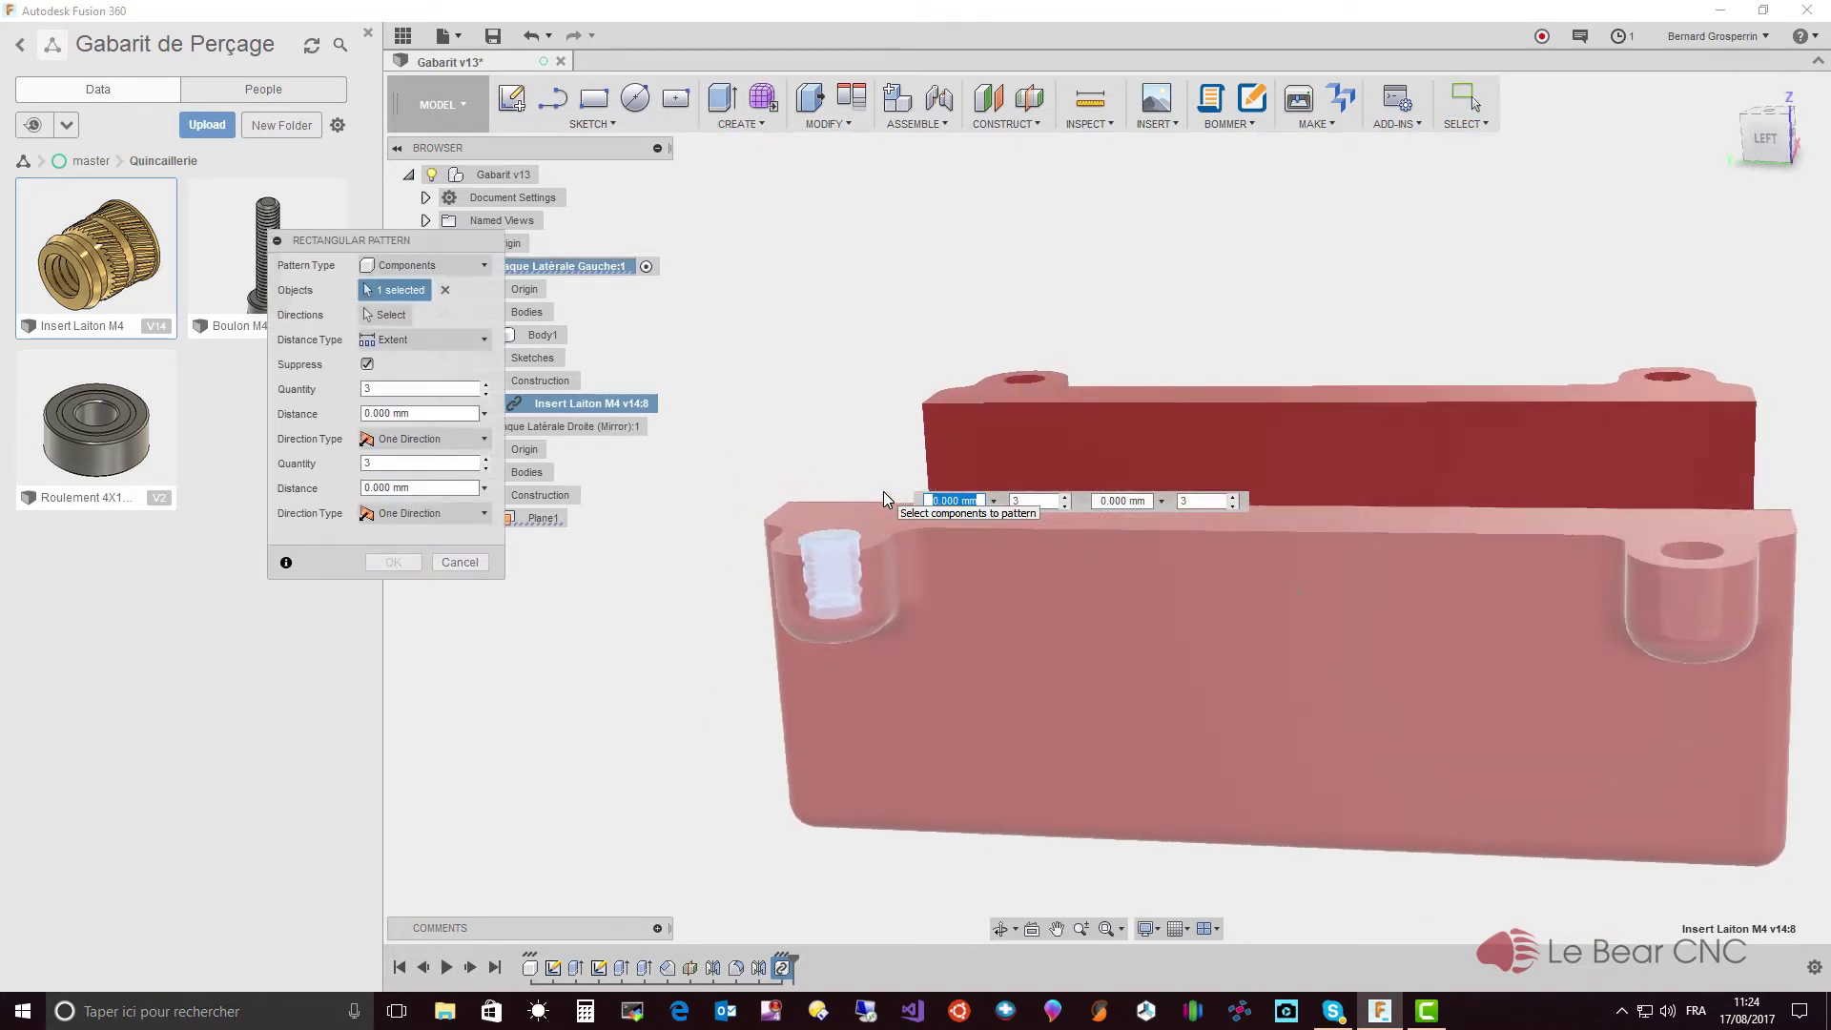
pyautogui.click(453, 273)
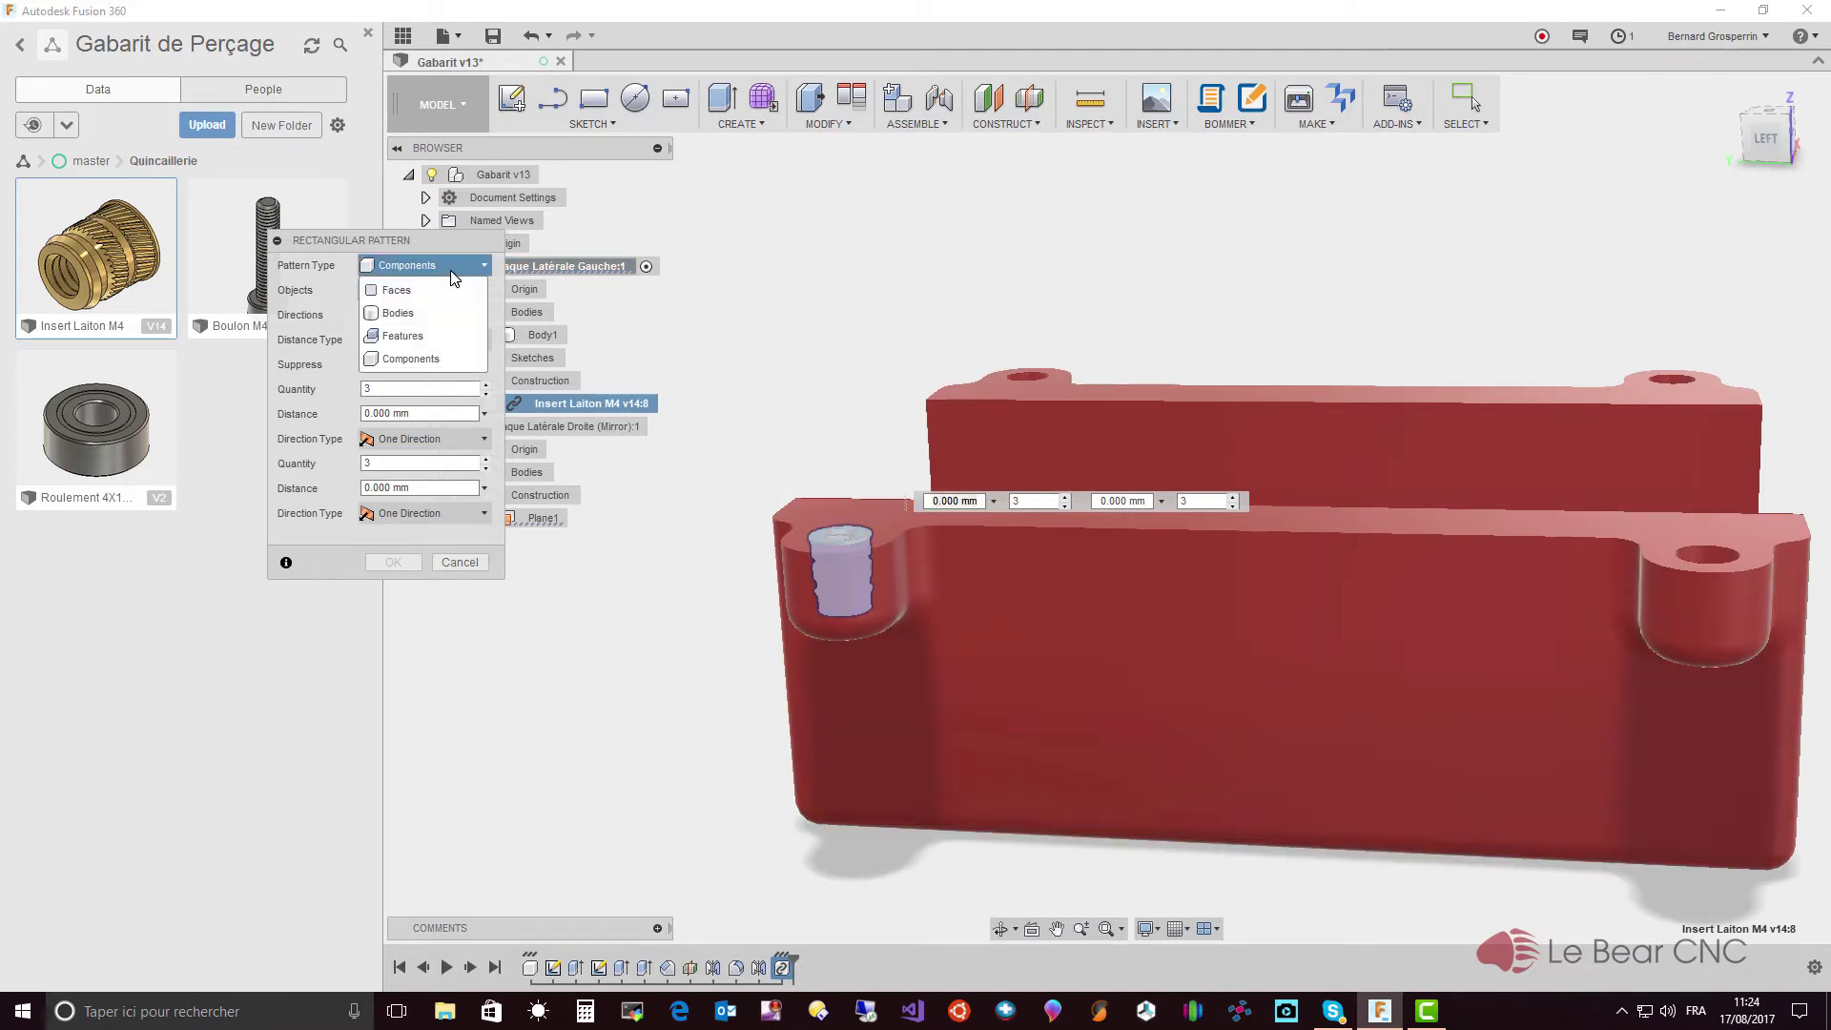
pyautogui.click(453, 274)
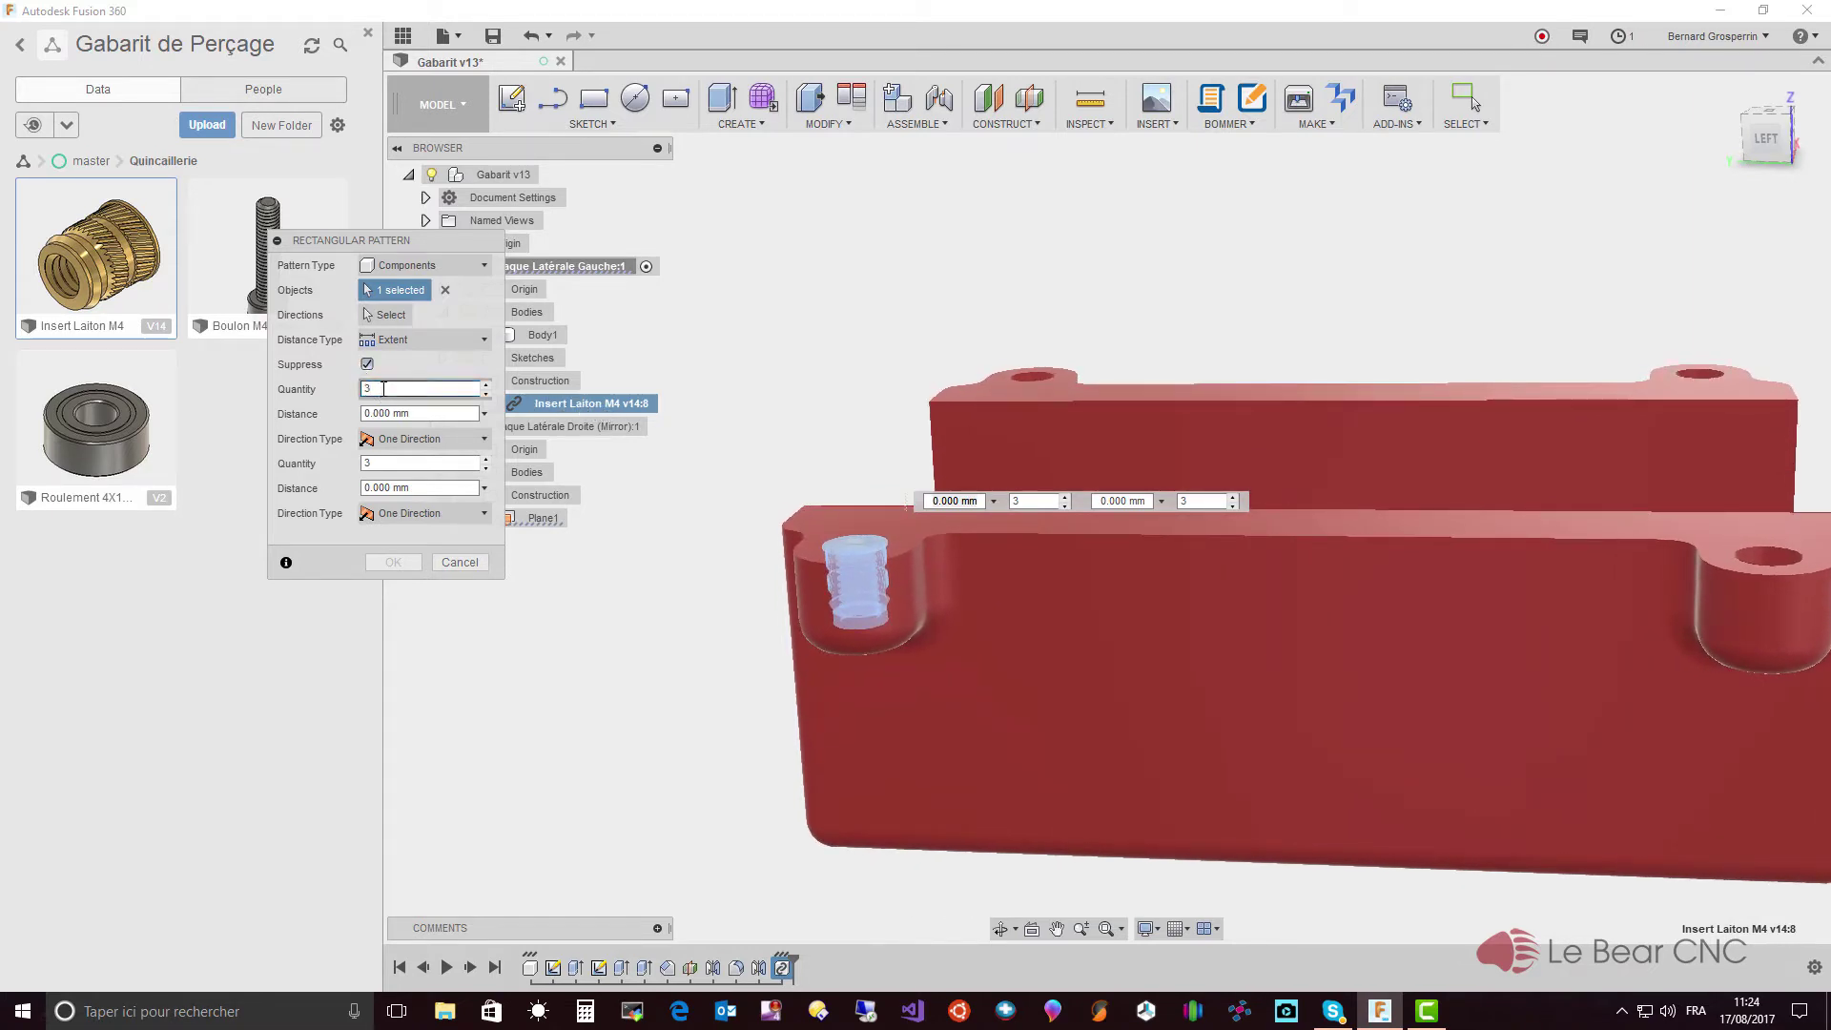
# - Set the pattern's first direction along the X axis towards the opposite plate, with a distance of 80 mm and a quantity of 2
pyautogui.moveTo(383, 388); pyautogui.dragTo(335, 398)
pyautogui.write('2')
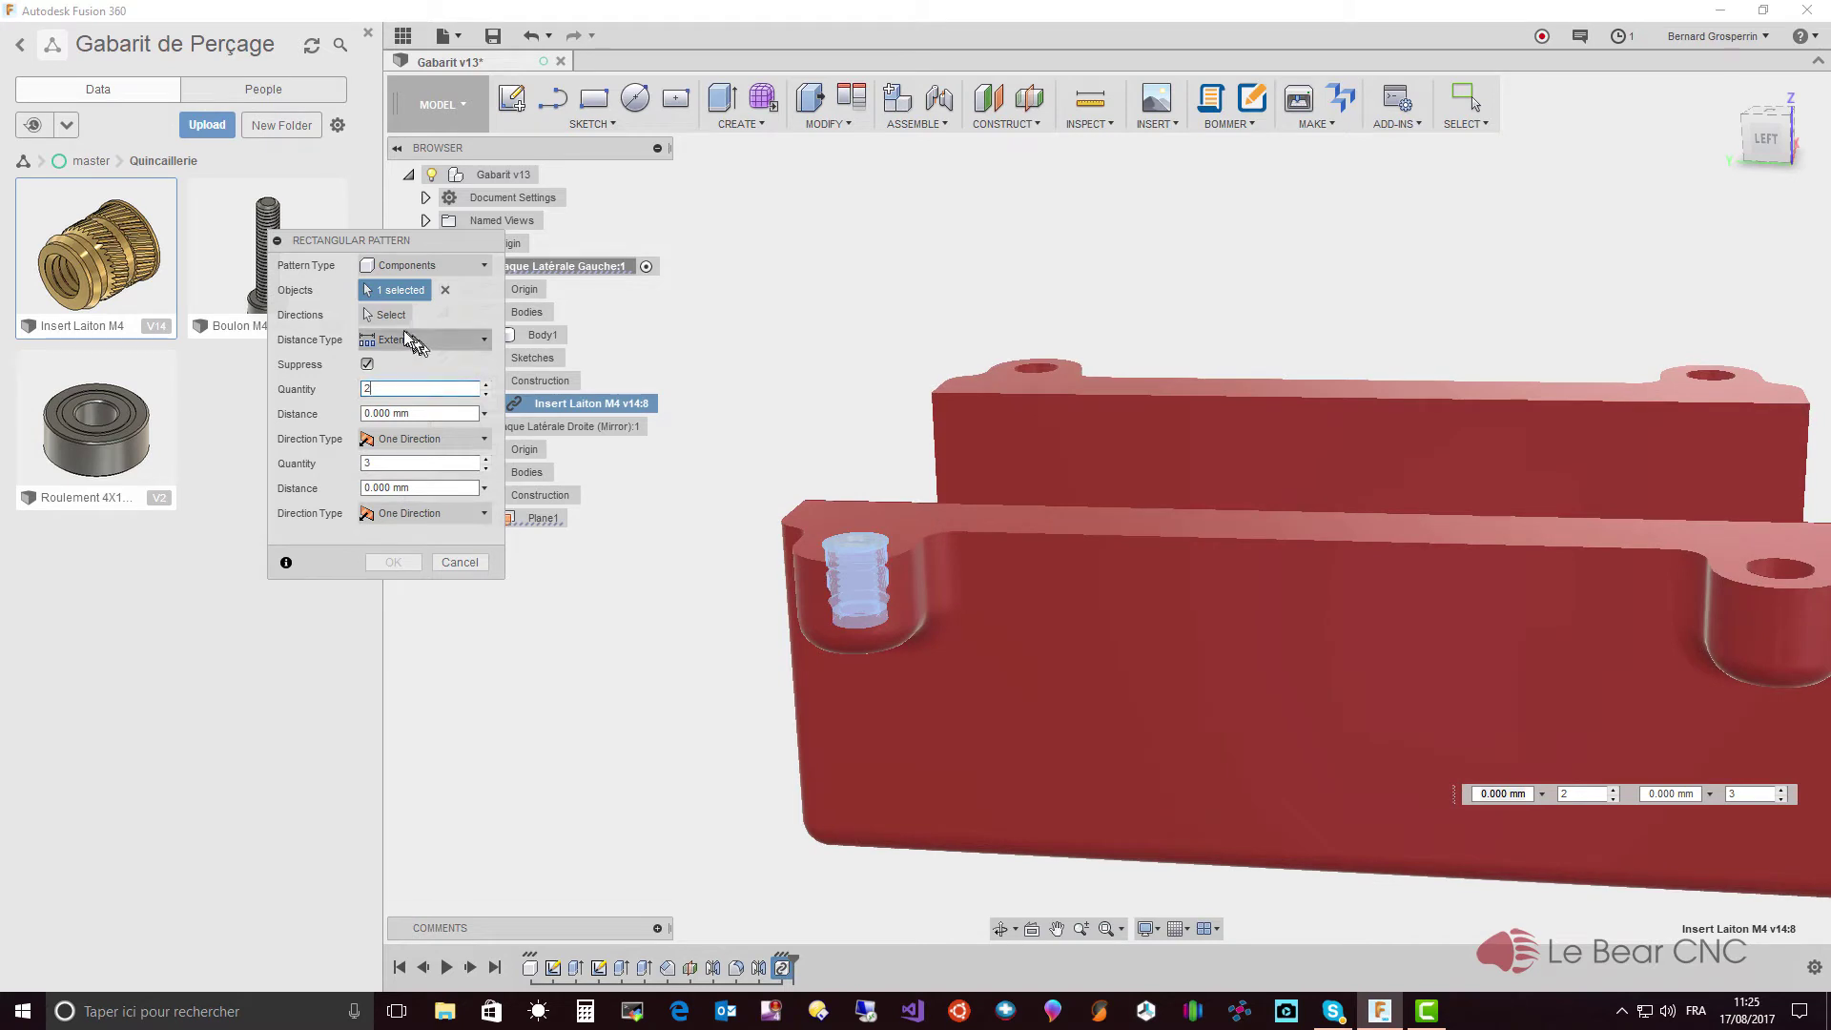
pyautogui.click(388, 318)
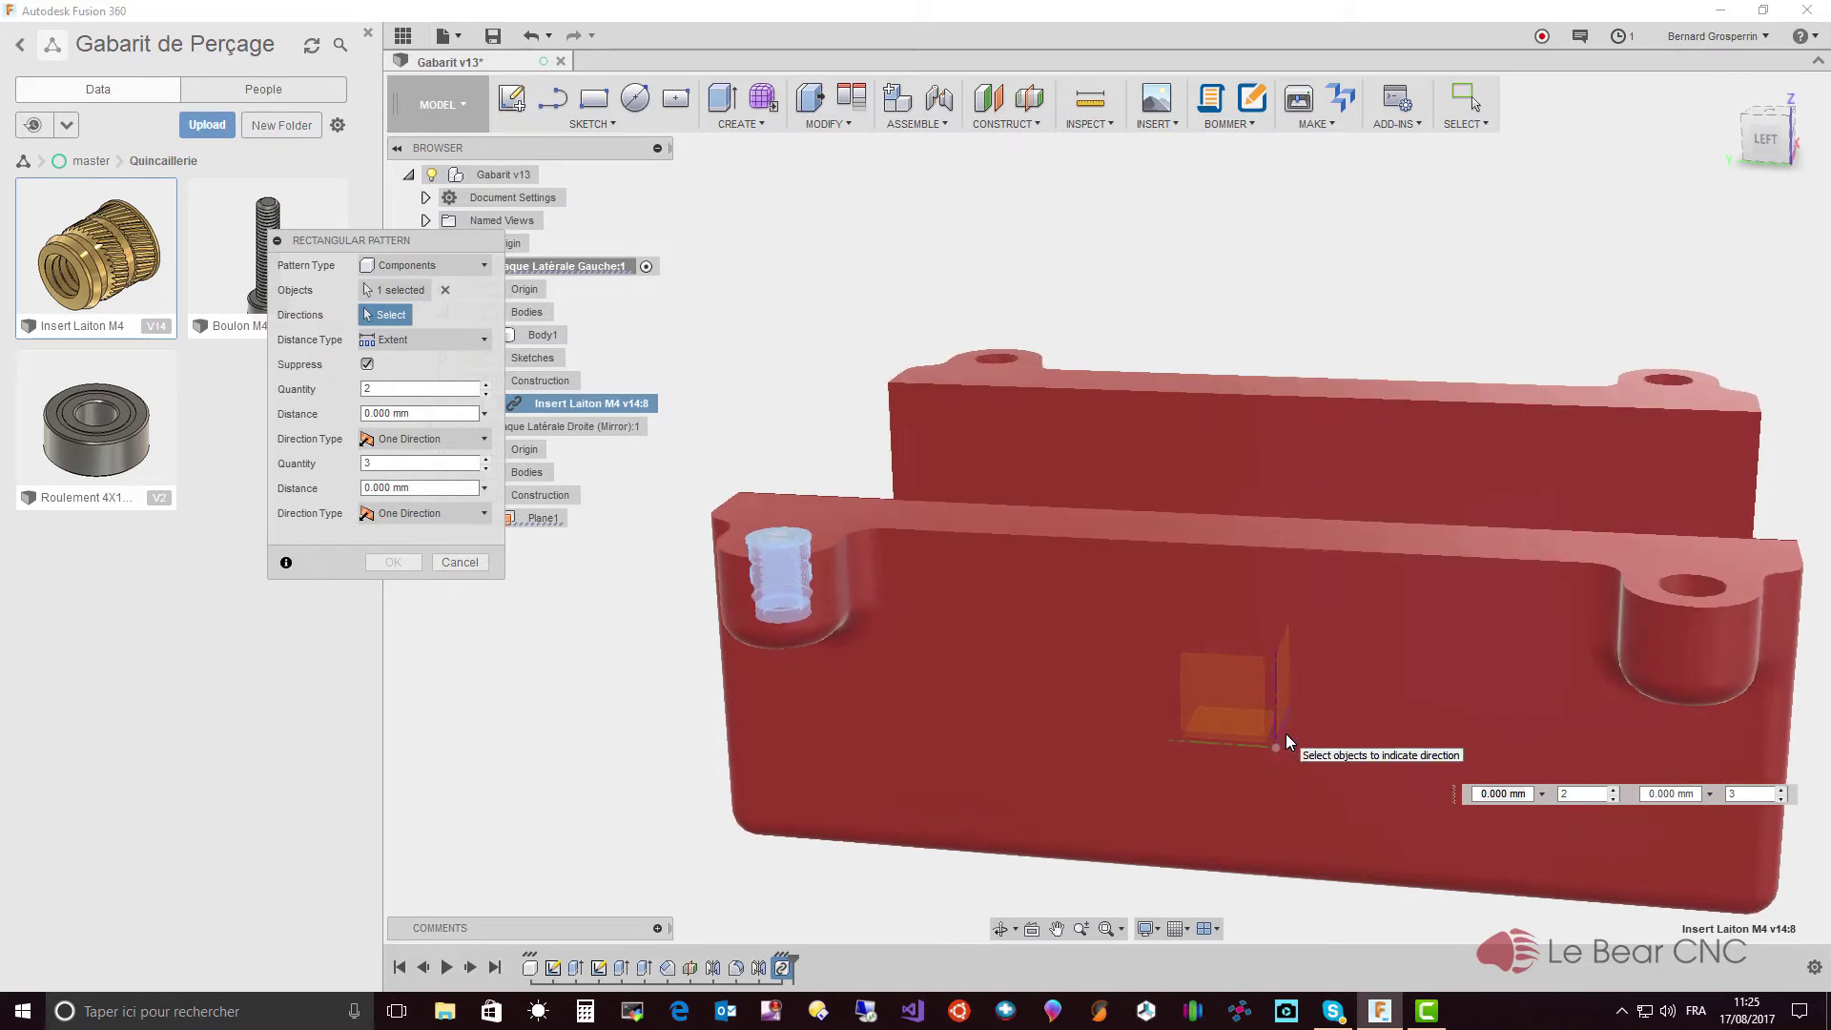
pyautogui.click(1286, 737)
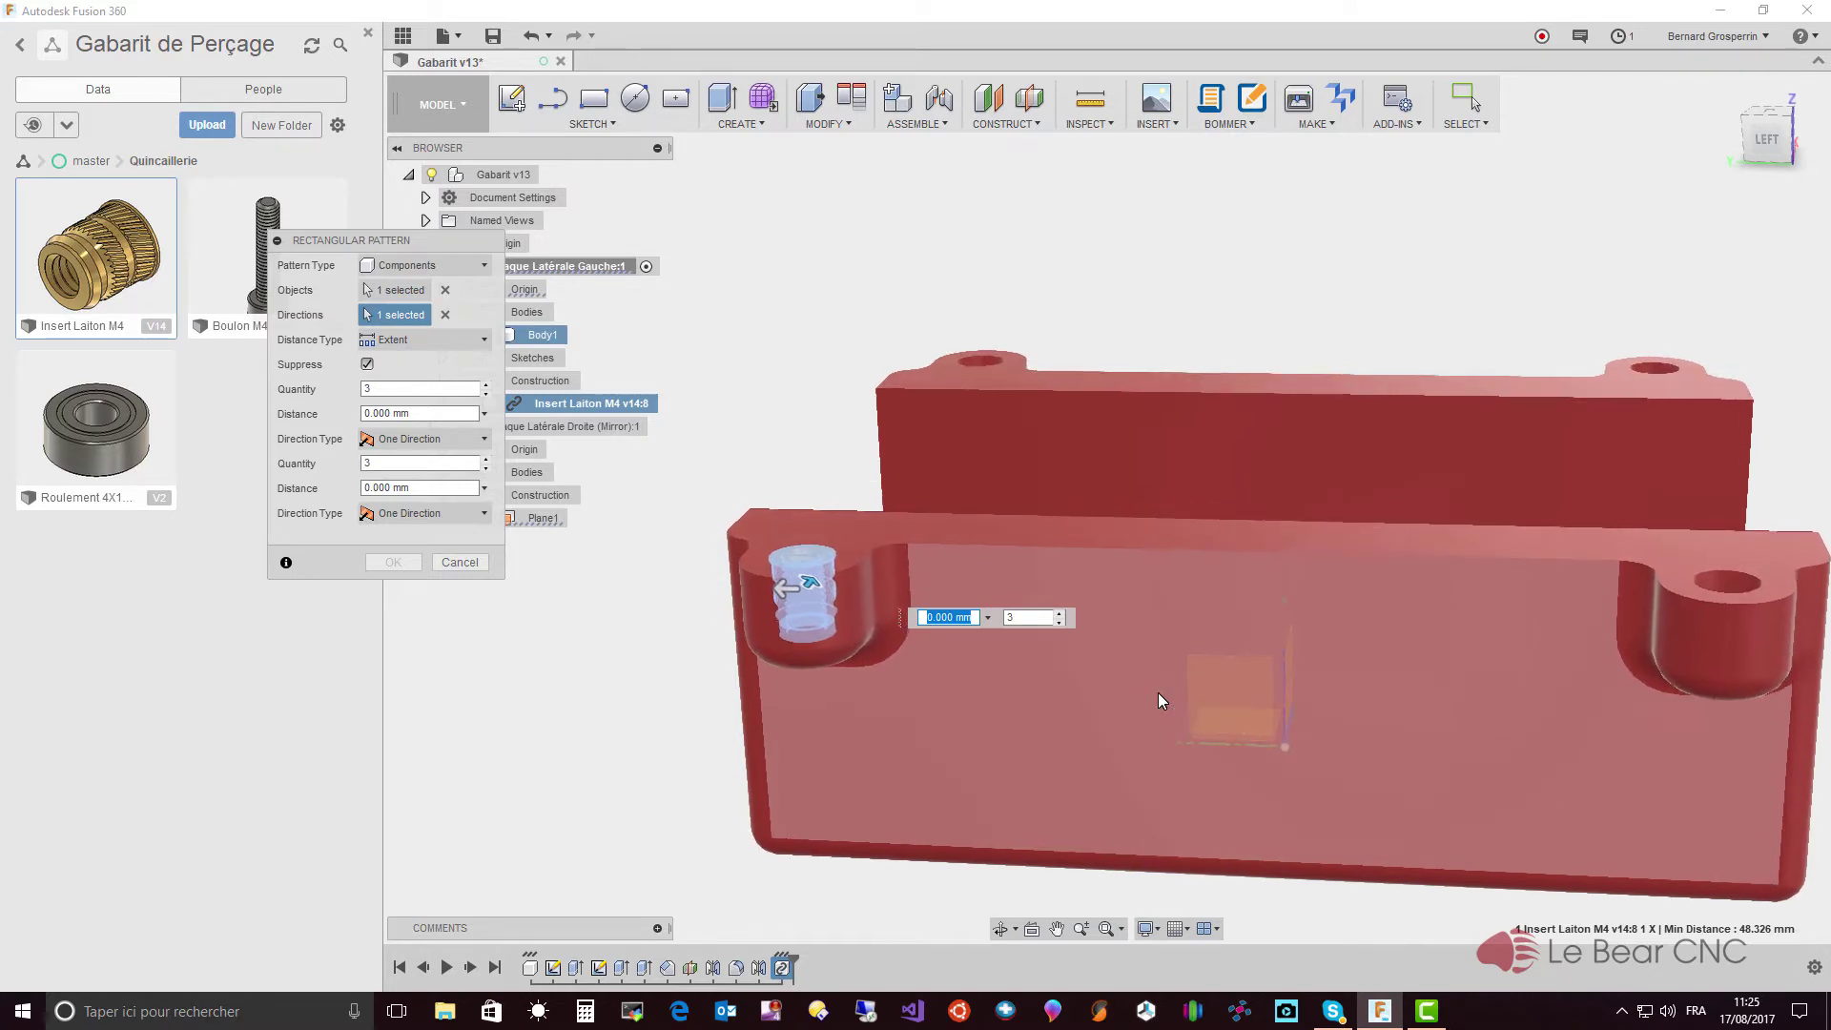
pyautogui.write('80')
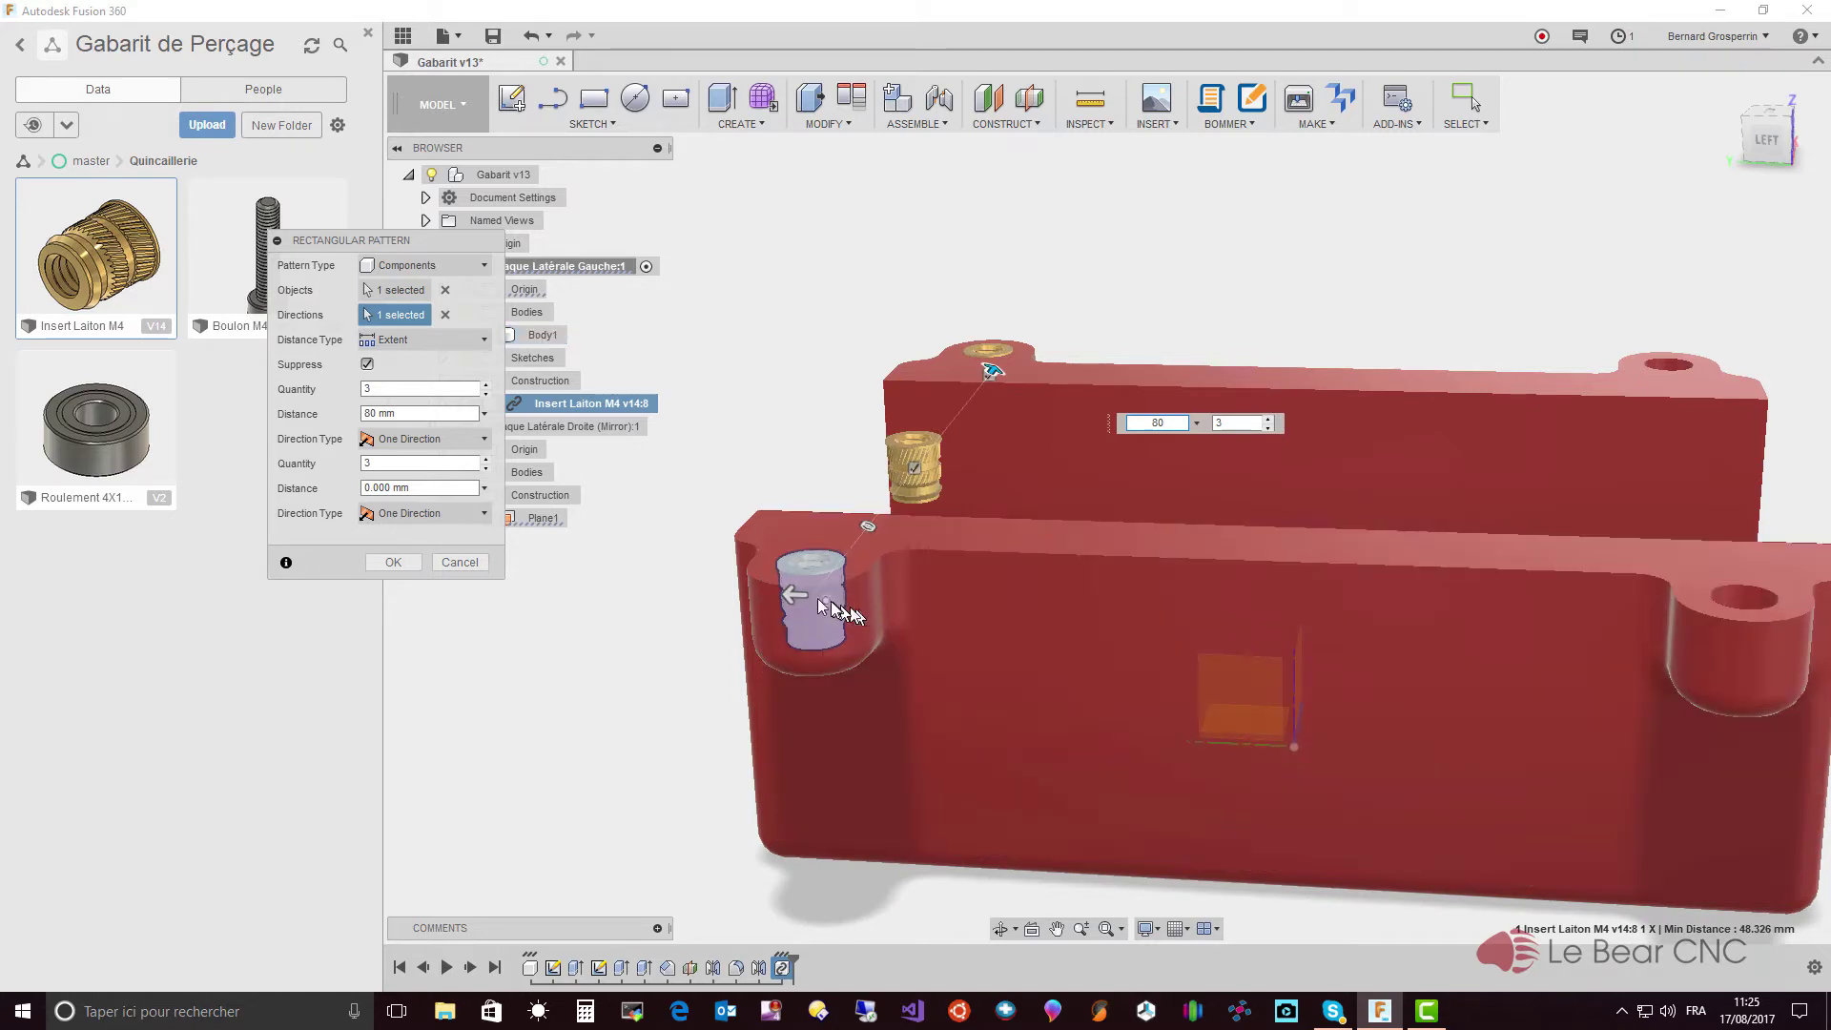
pyautogui.moveTo(804, 596)
pyautogui.mouseDown()
pyautogui.moveTo(858, 601)
pyautogui.moveTo(777, 599)
pyautogui.mouseUp()
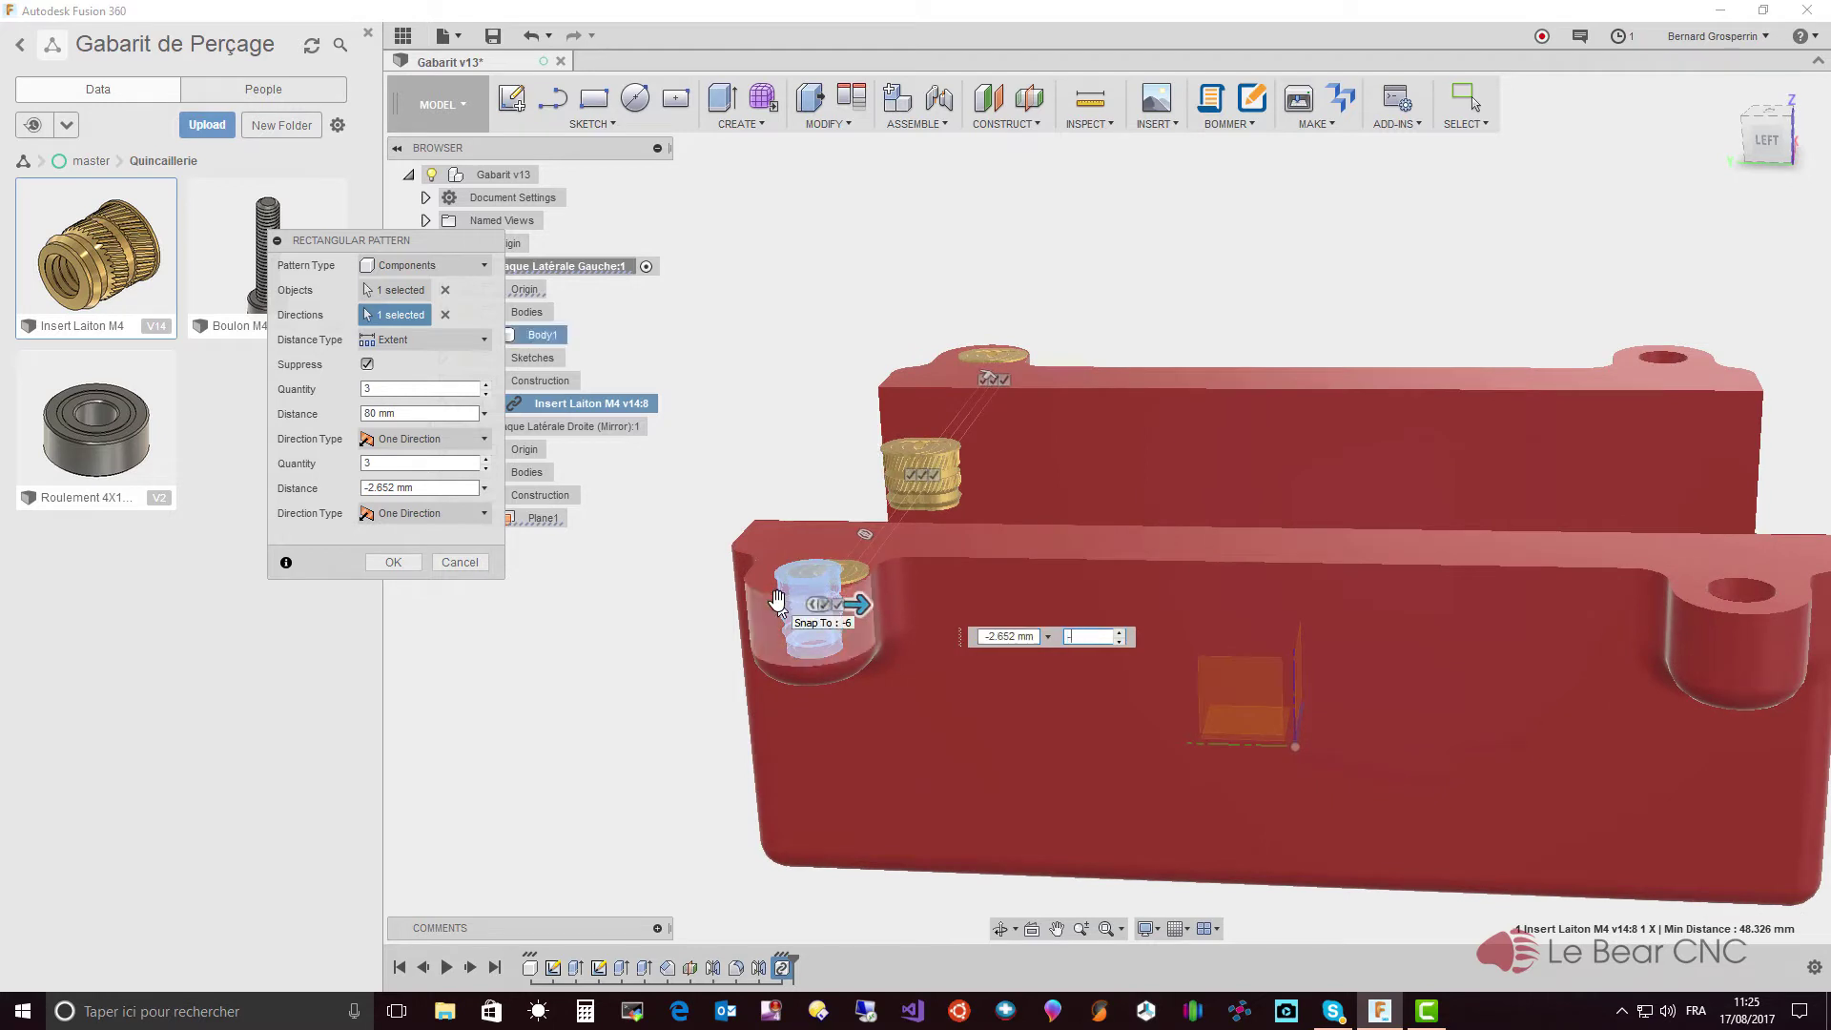
pyautogui.press('Tab')
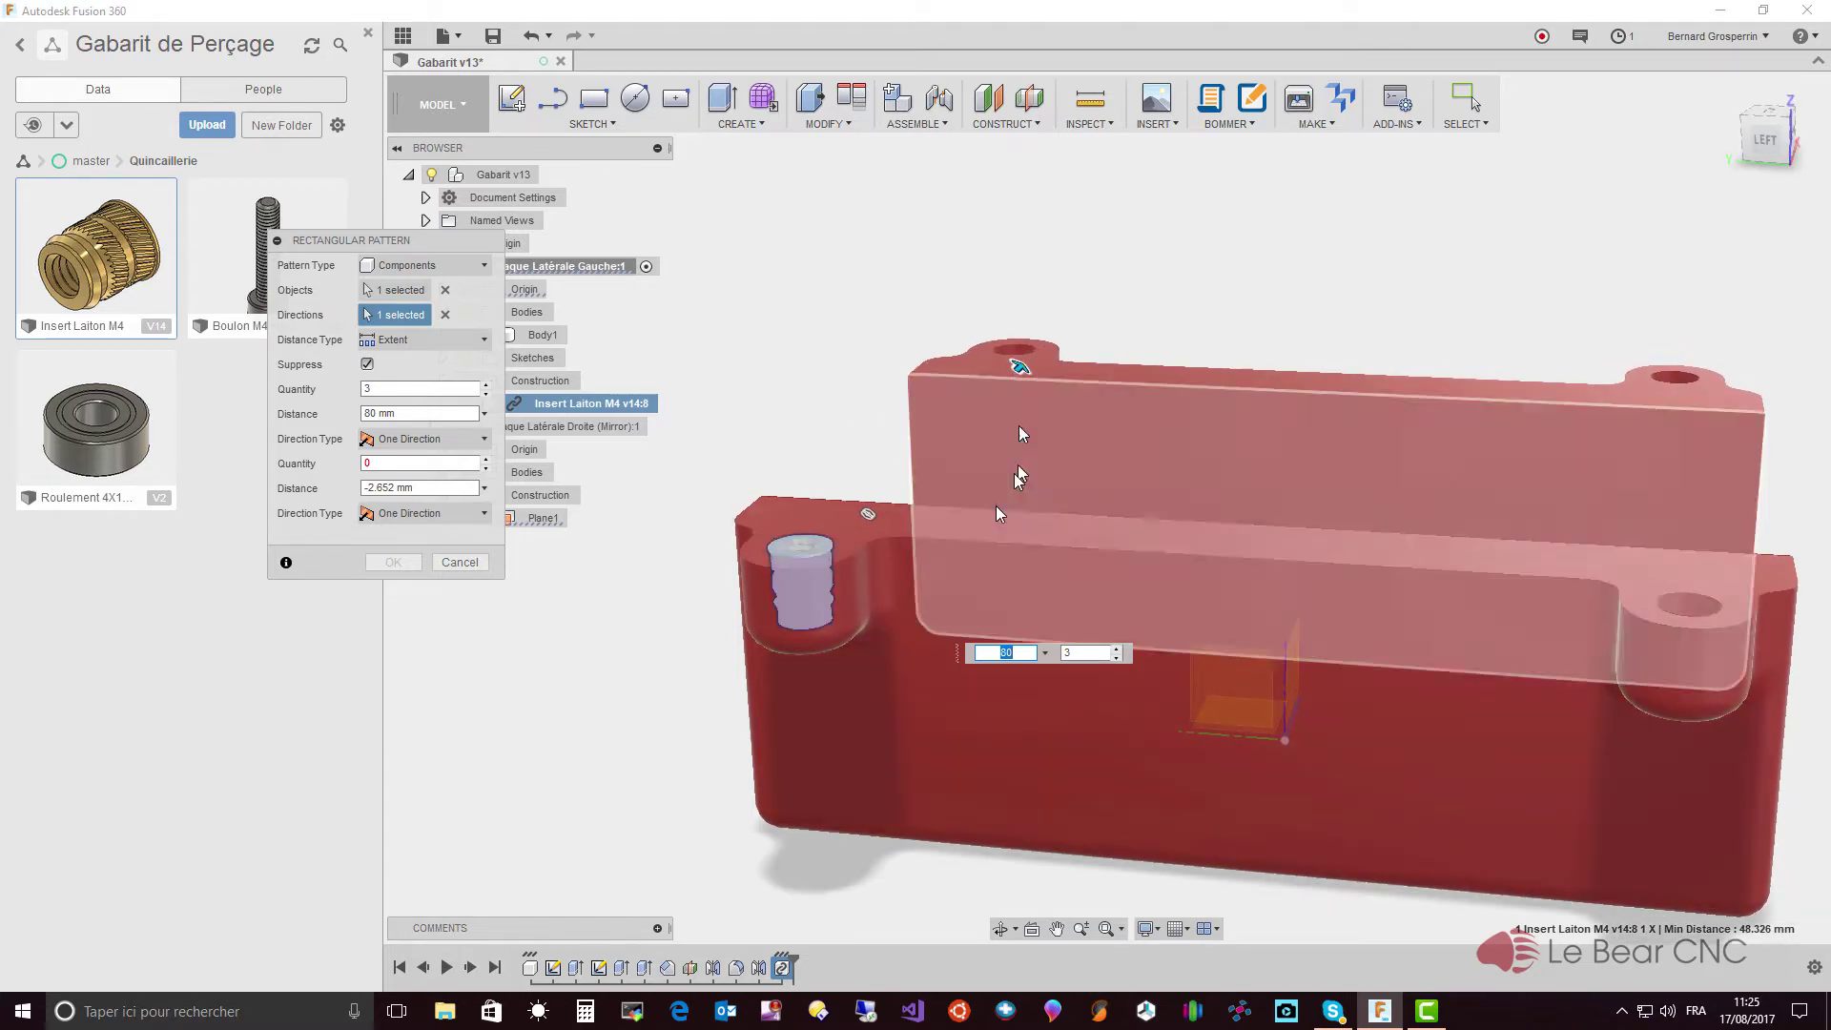
pyautogui.press('Tab')
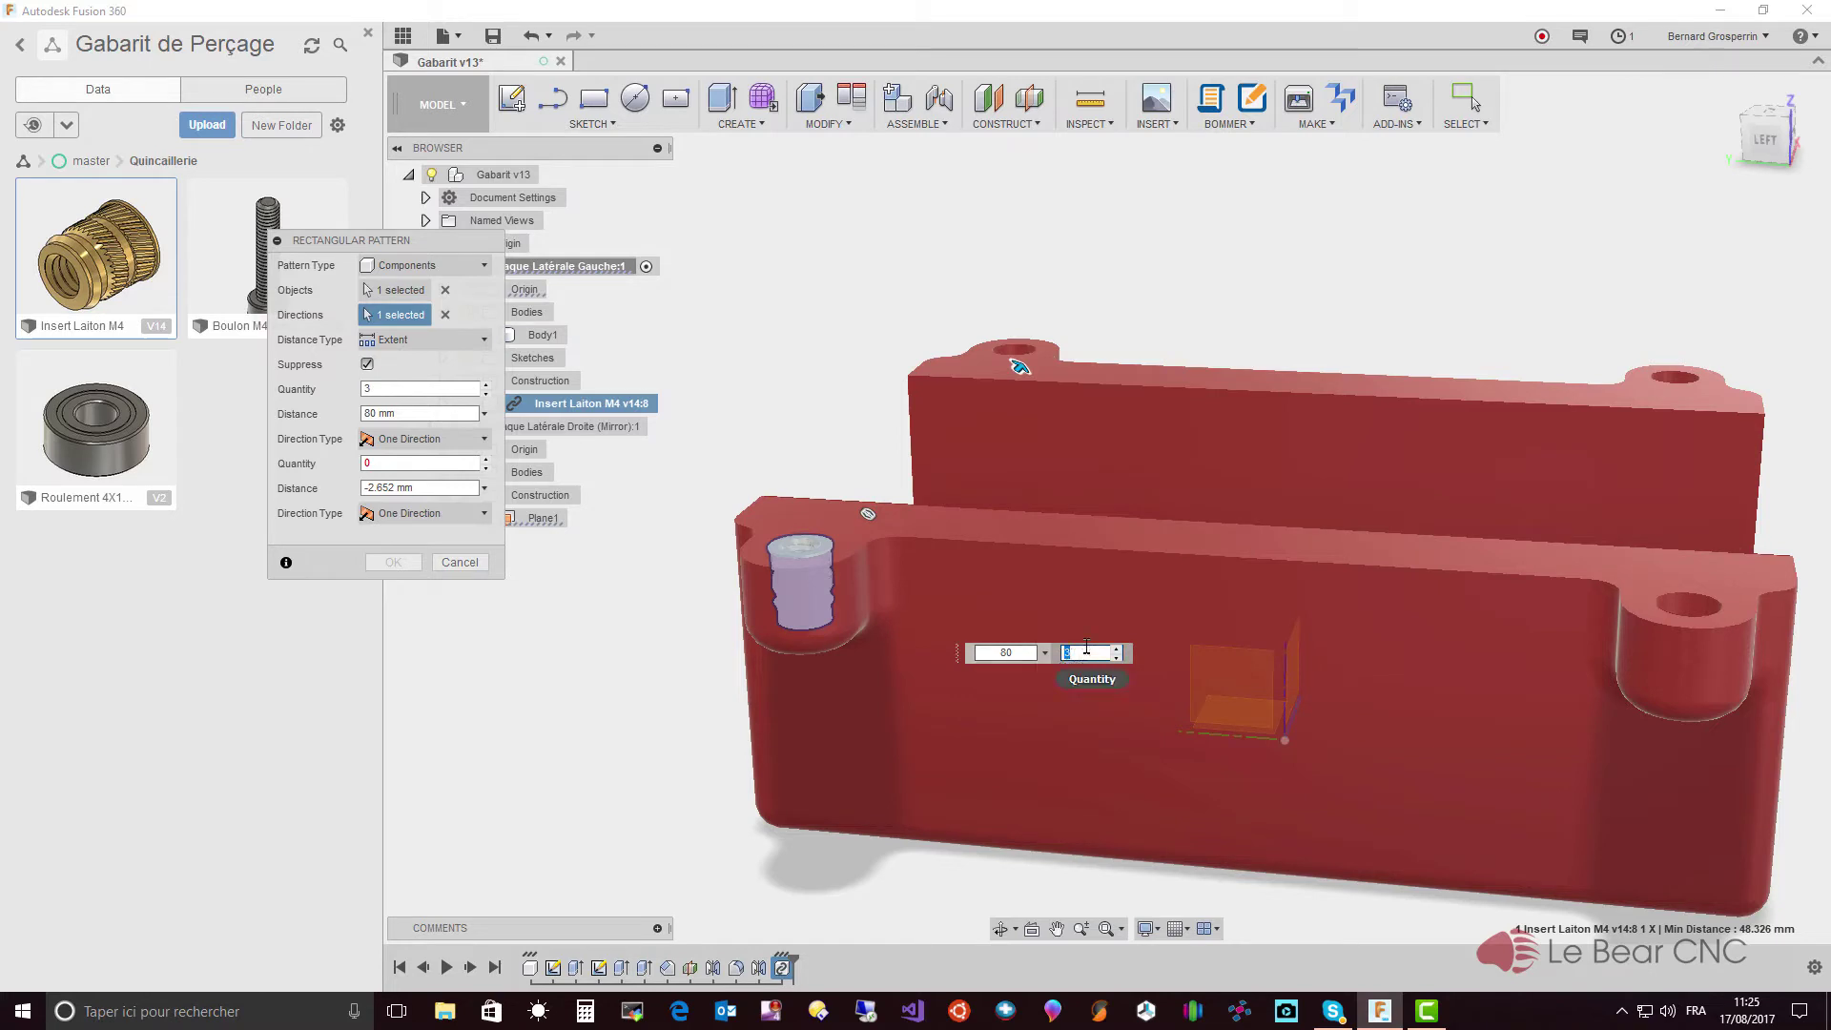
pyautogui.press('Return')
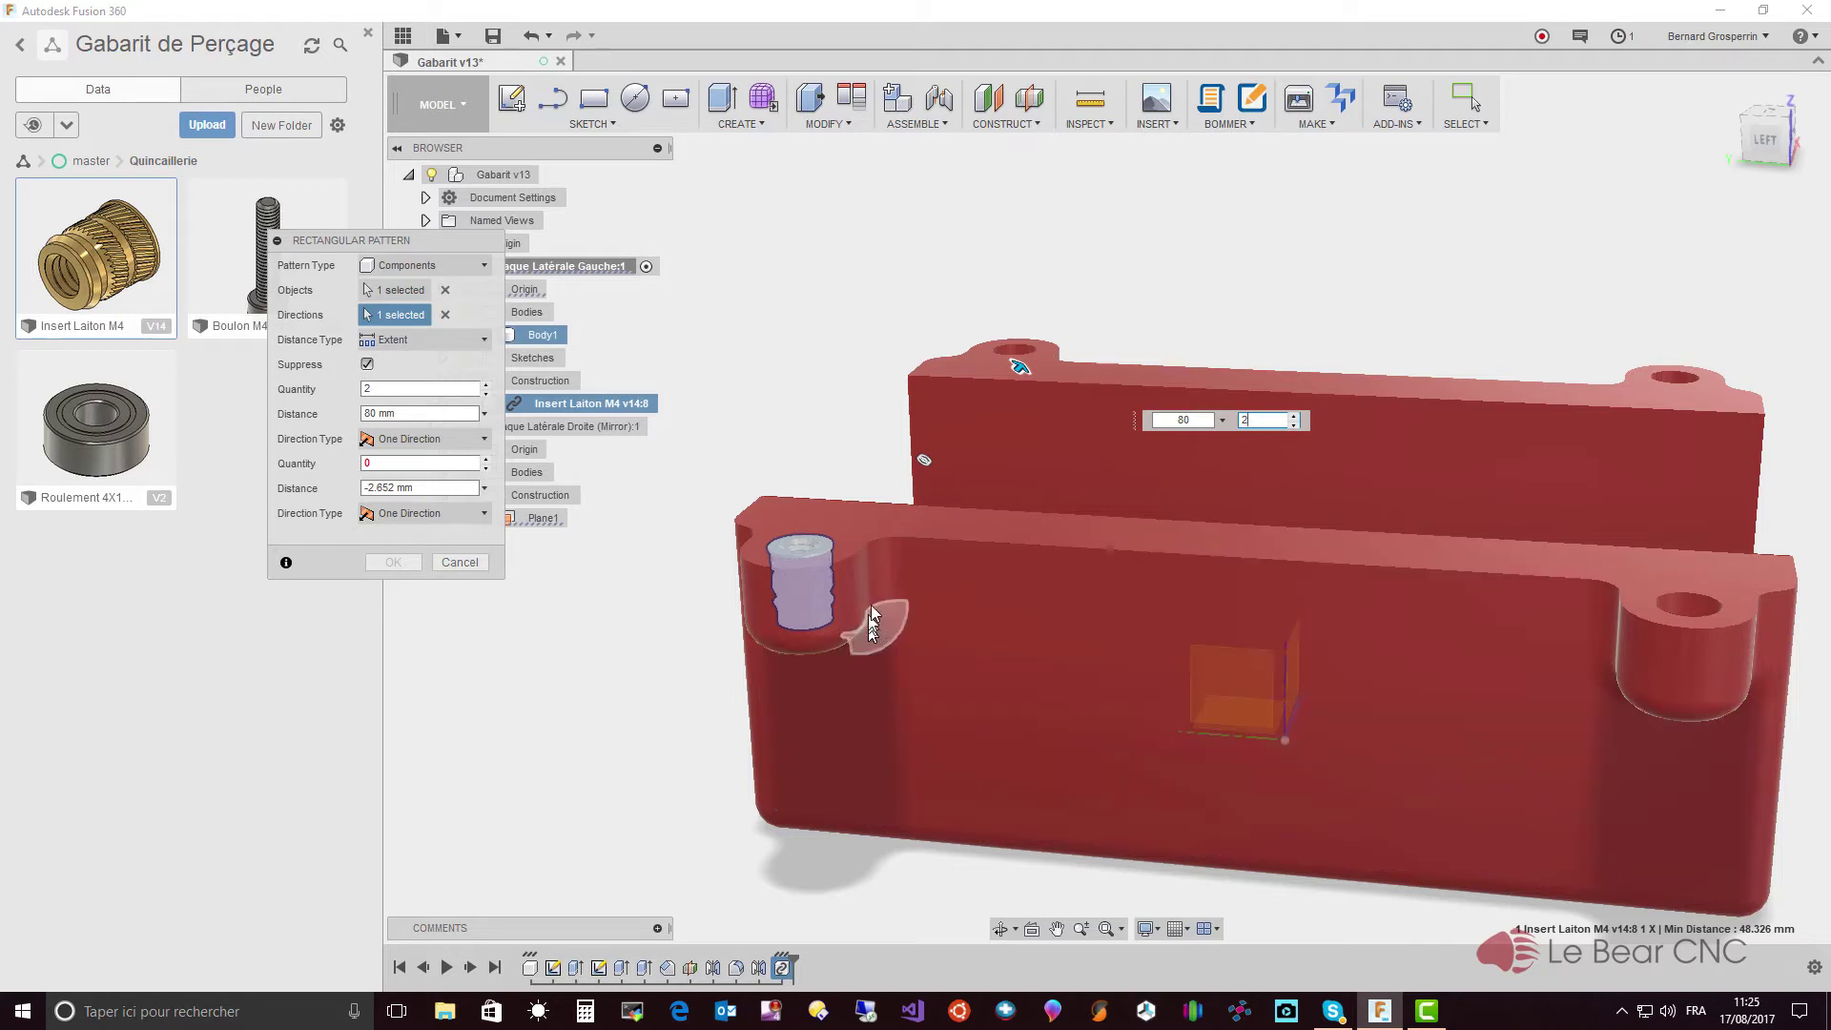
# - Set the pattern's second direction to a quantity of 2 and a distance of -85 mm, and create the pattern
pyautogui.click(372, 463)
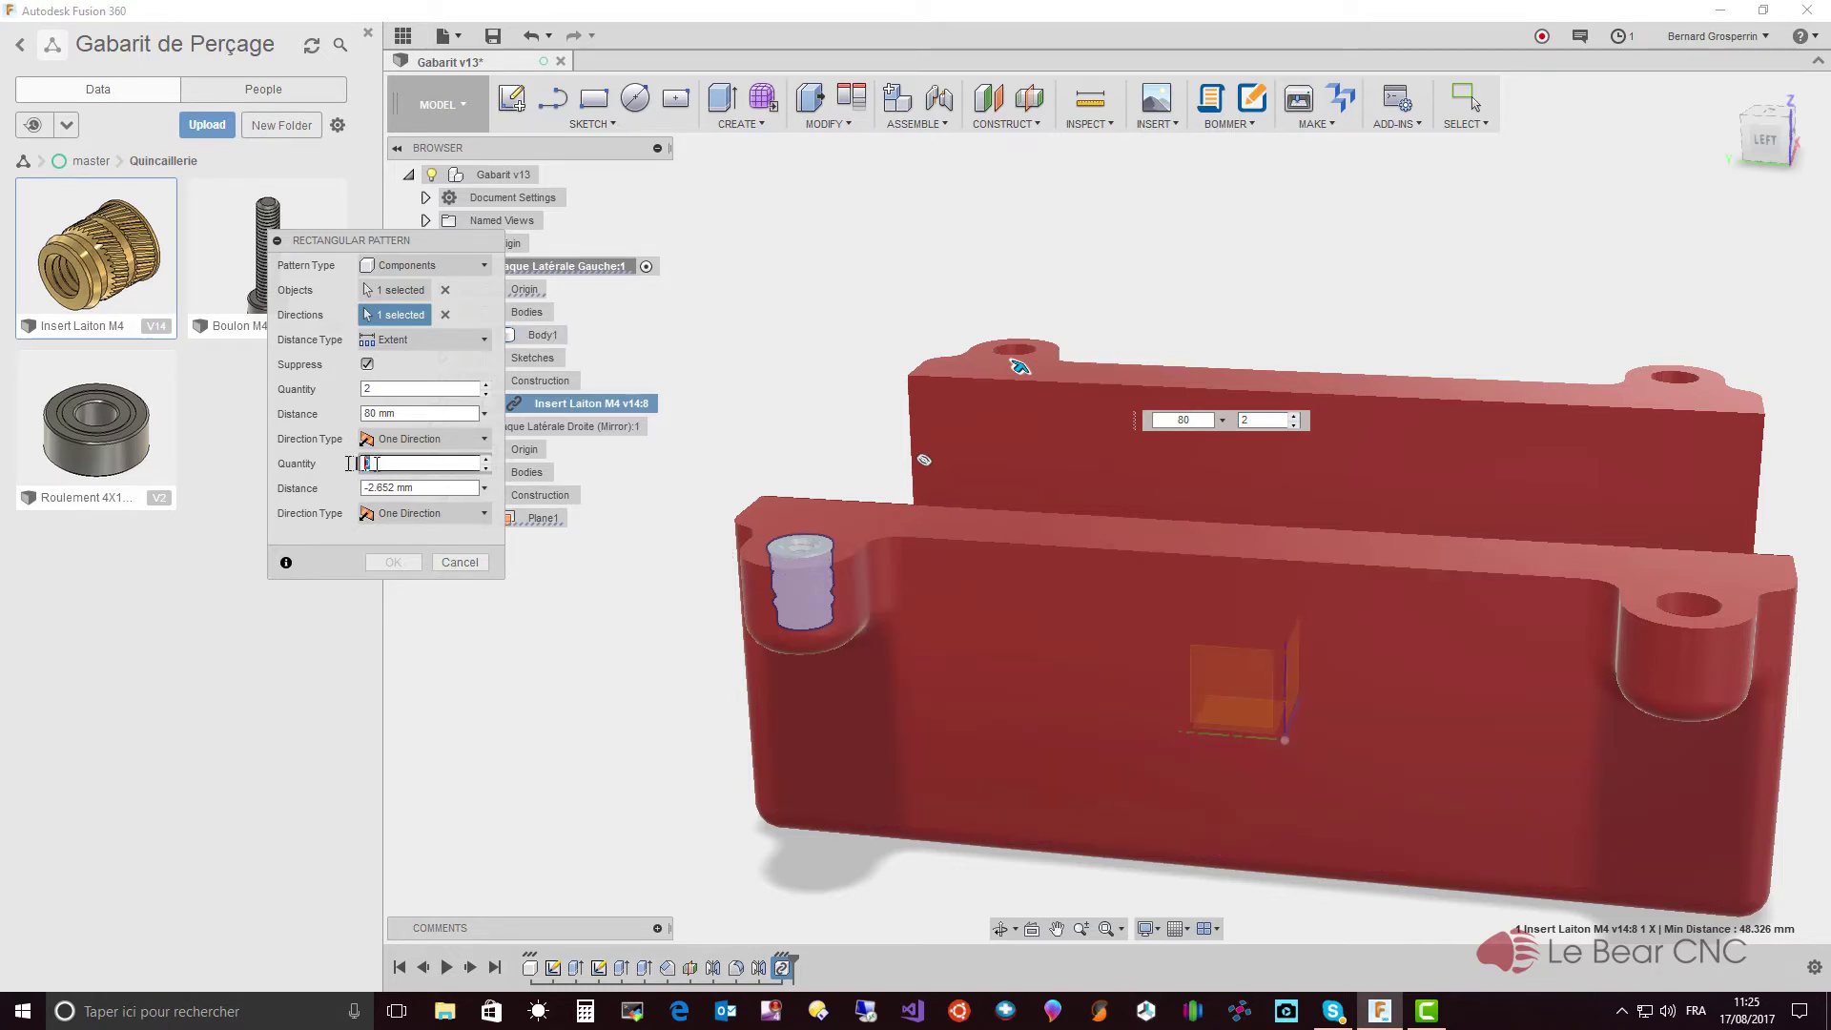
pyautogui.moveTo(377, 463); pyautogui.dragTo(352, 464)
pyautogui.write('2')
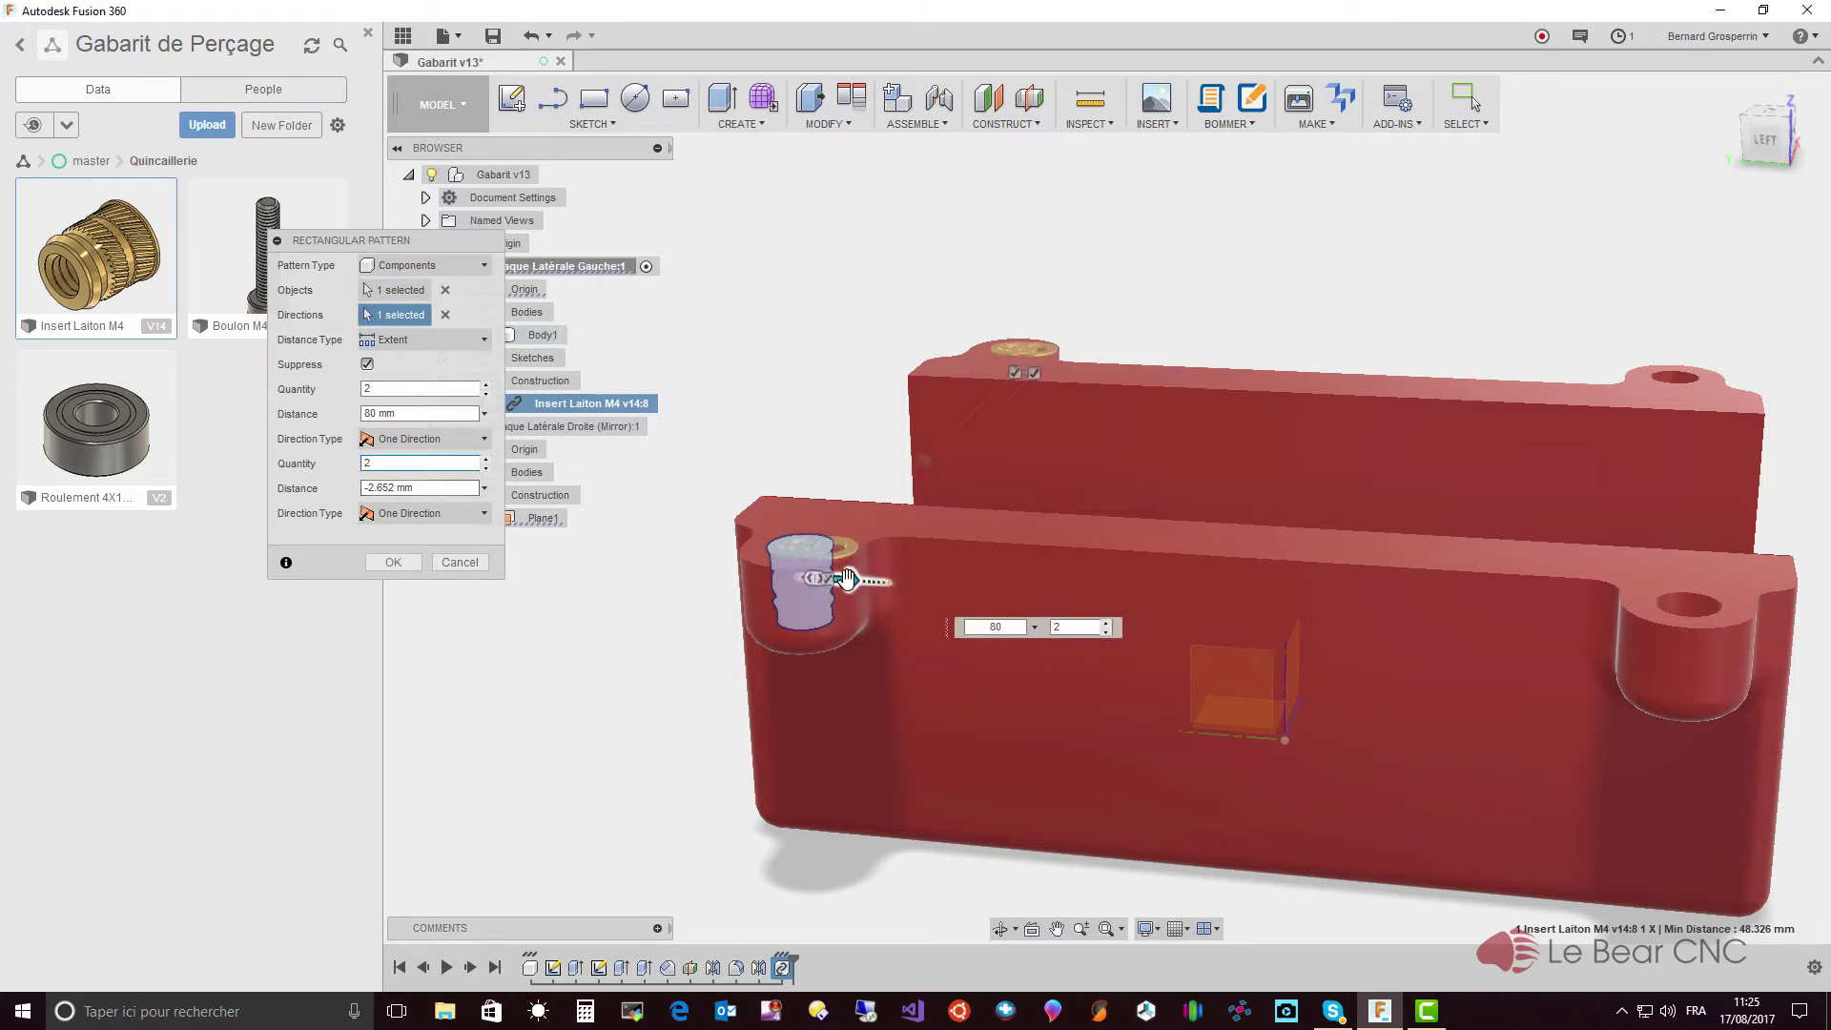
pyautogui.moveTo(854, 589); pyautogui.dragTo(887, 589)
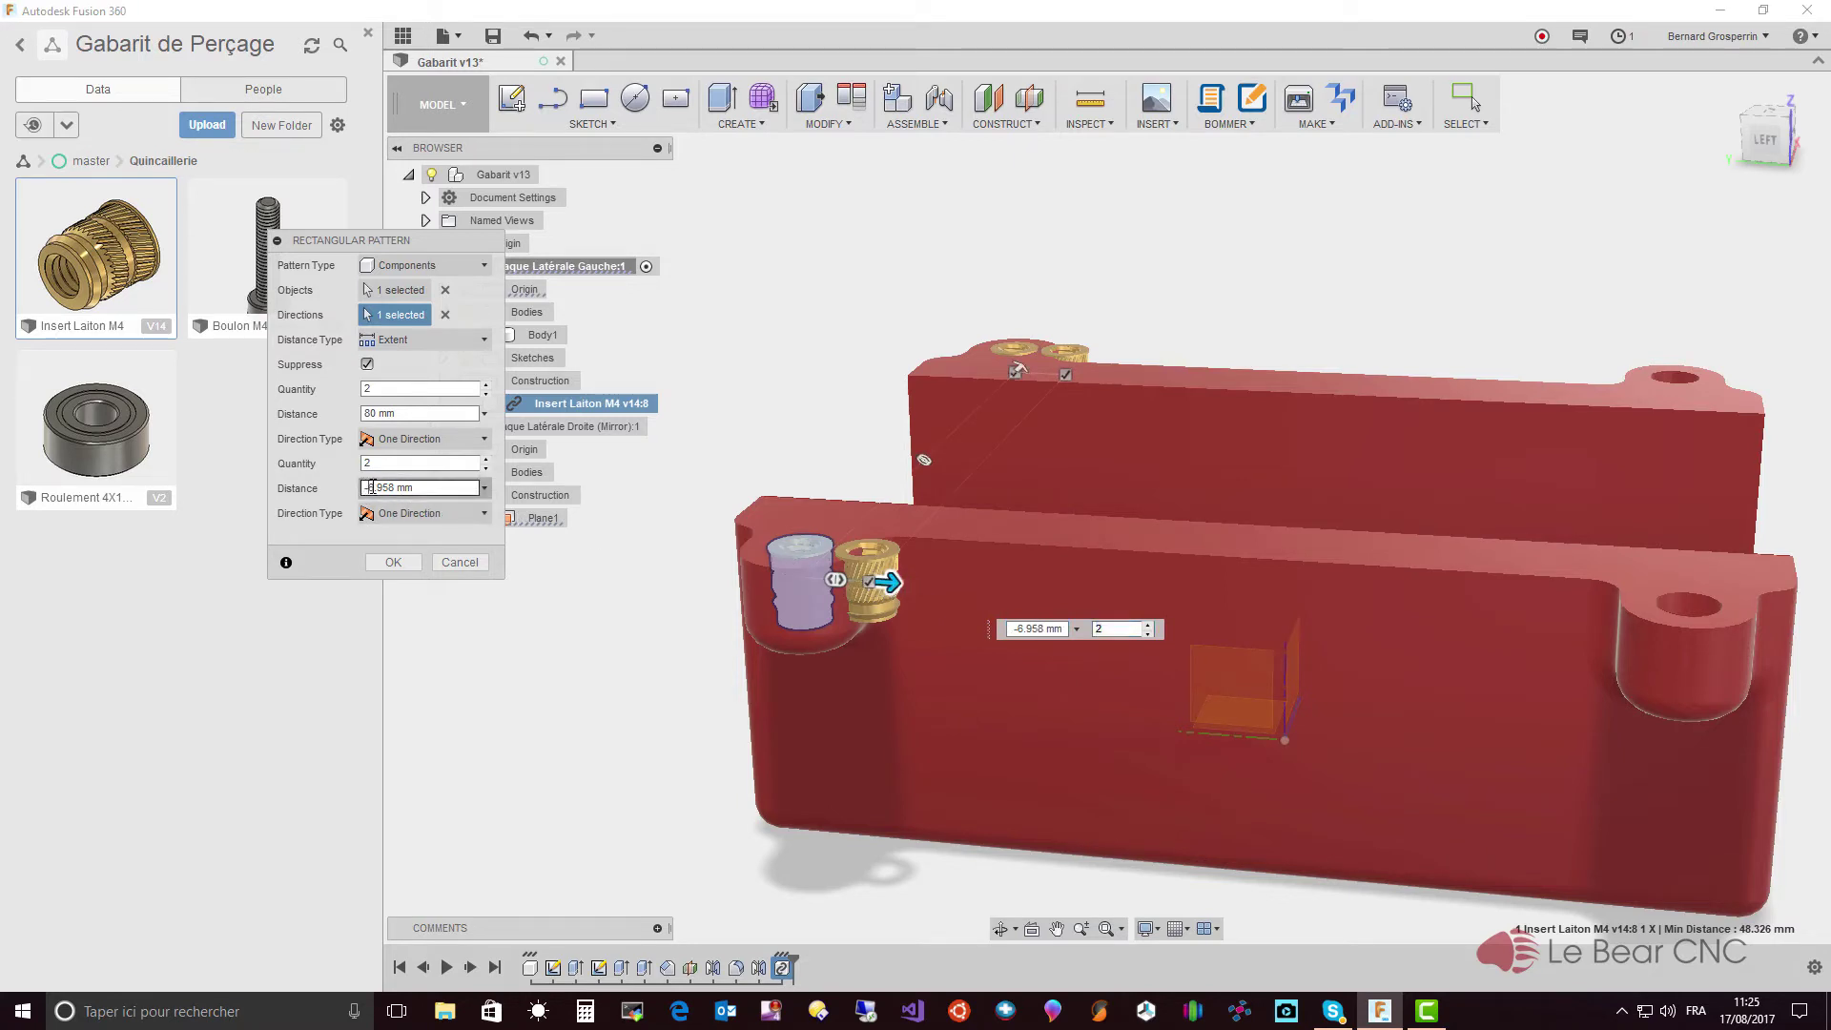
pyautogui.moveTo(372, 488); pyautogui.dragTo(459, 485)
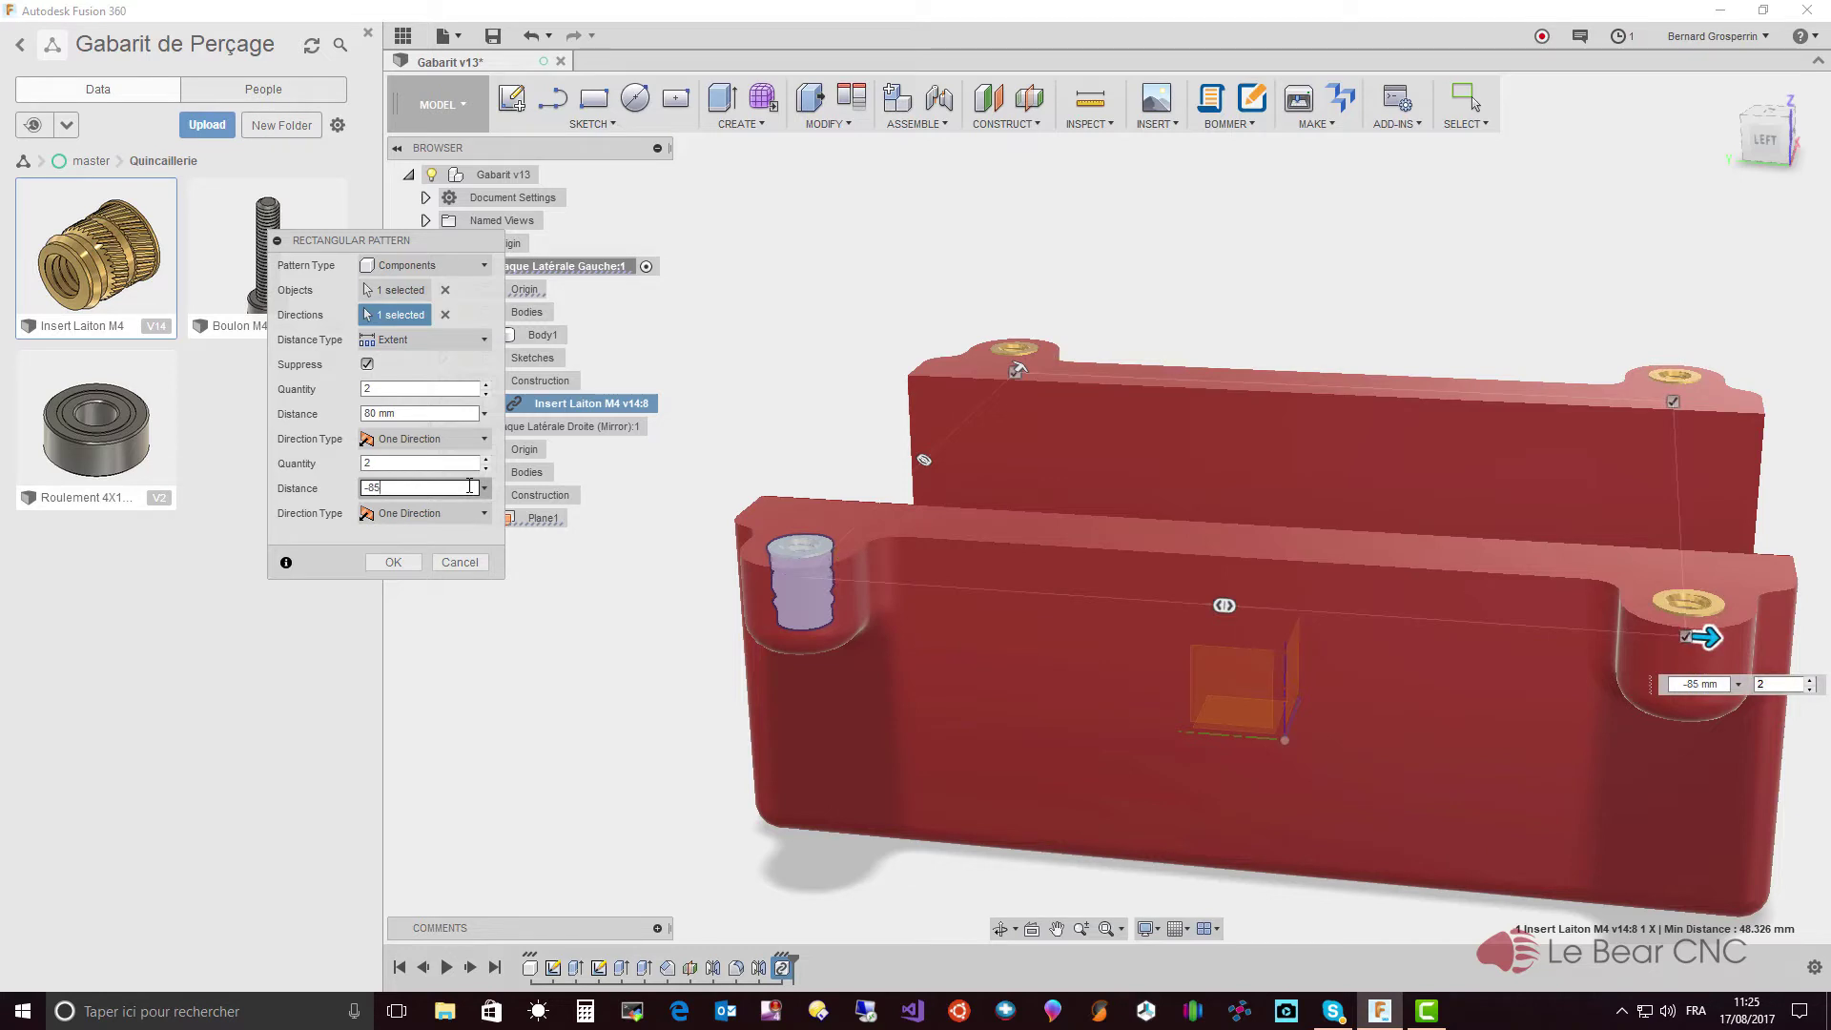
pyautogui.press('Return')
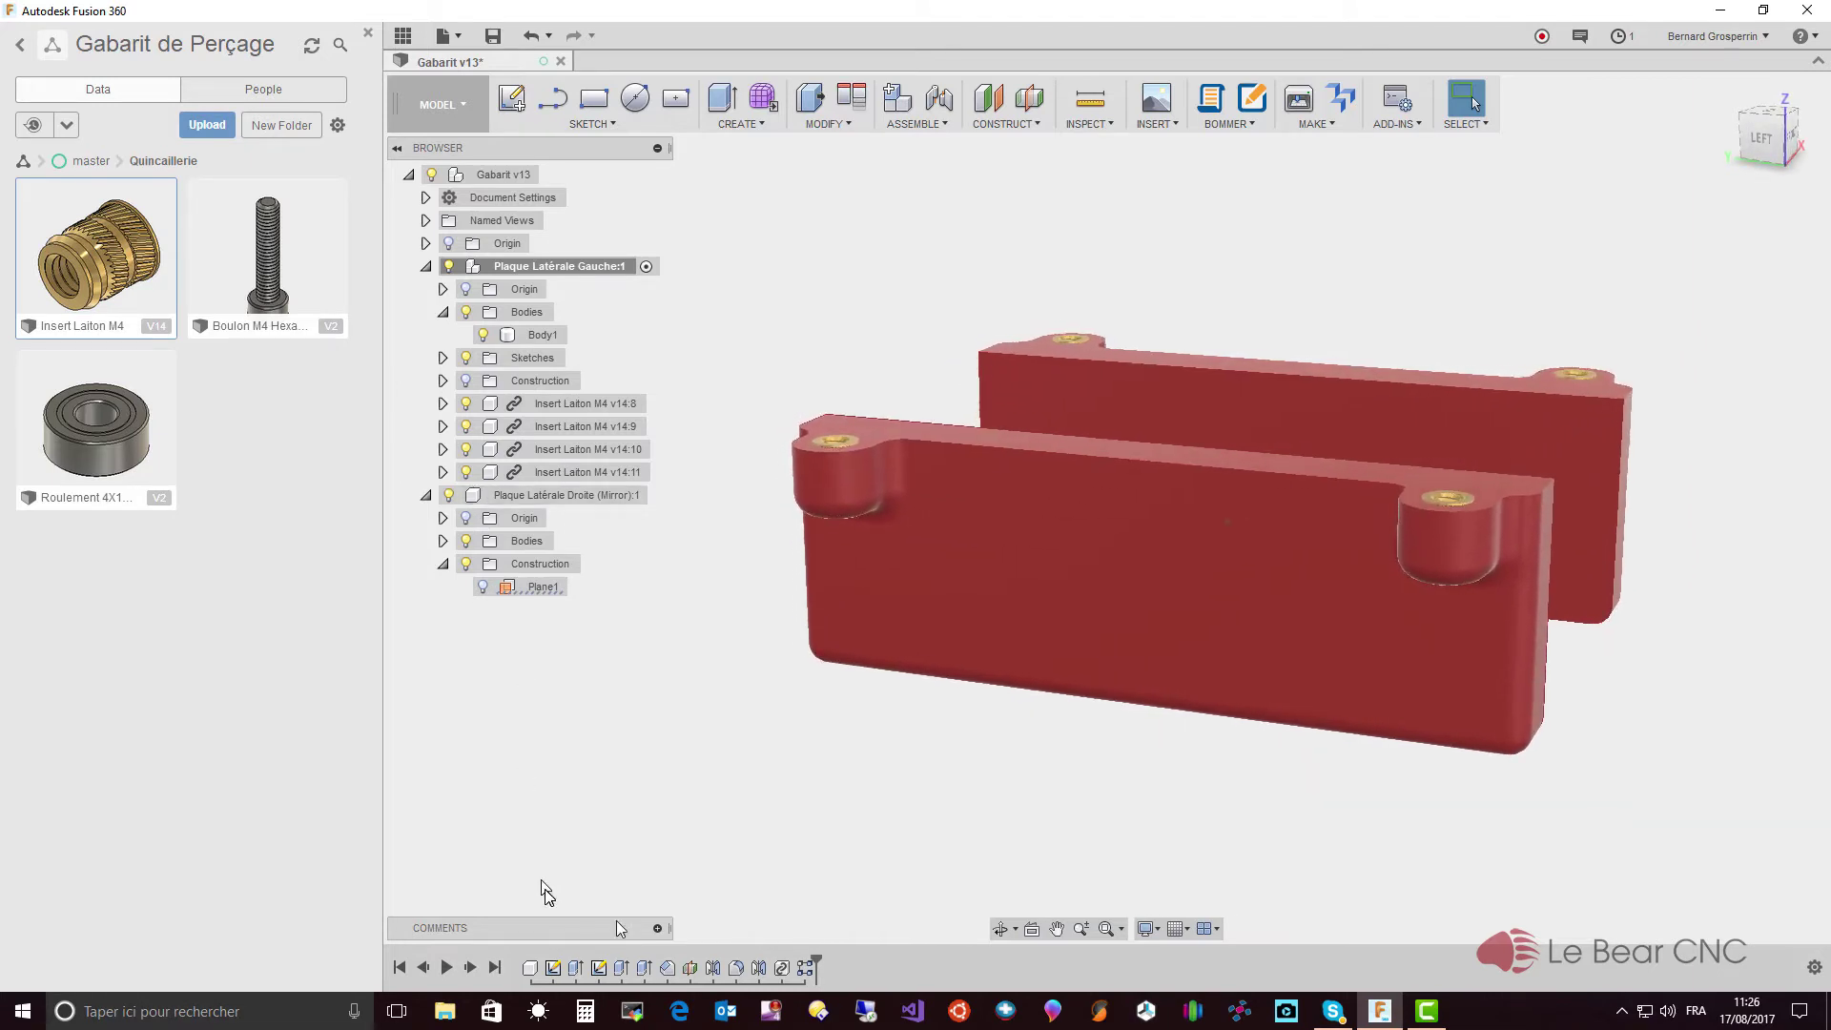
# - Reopen the insert pattern for editing and review its pattern type, quantities and distances
pyautogui.rightClick(806, 969)
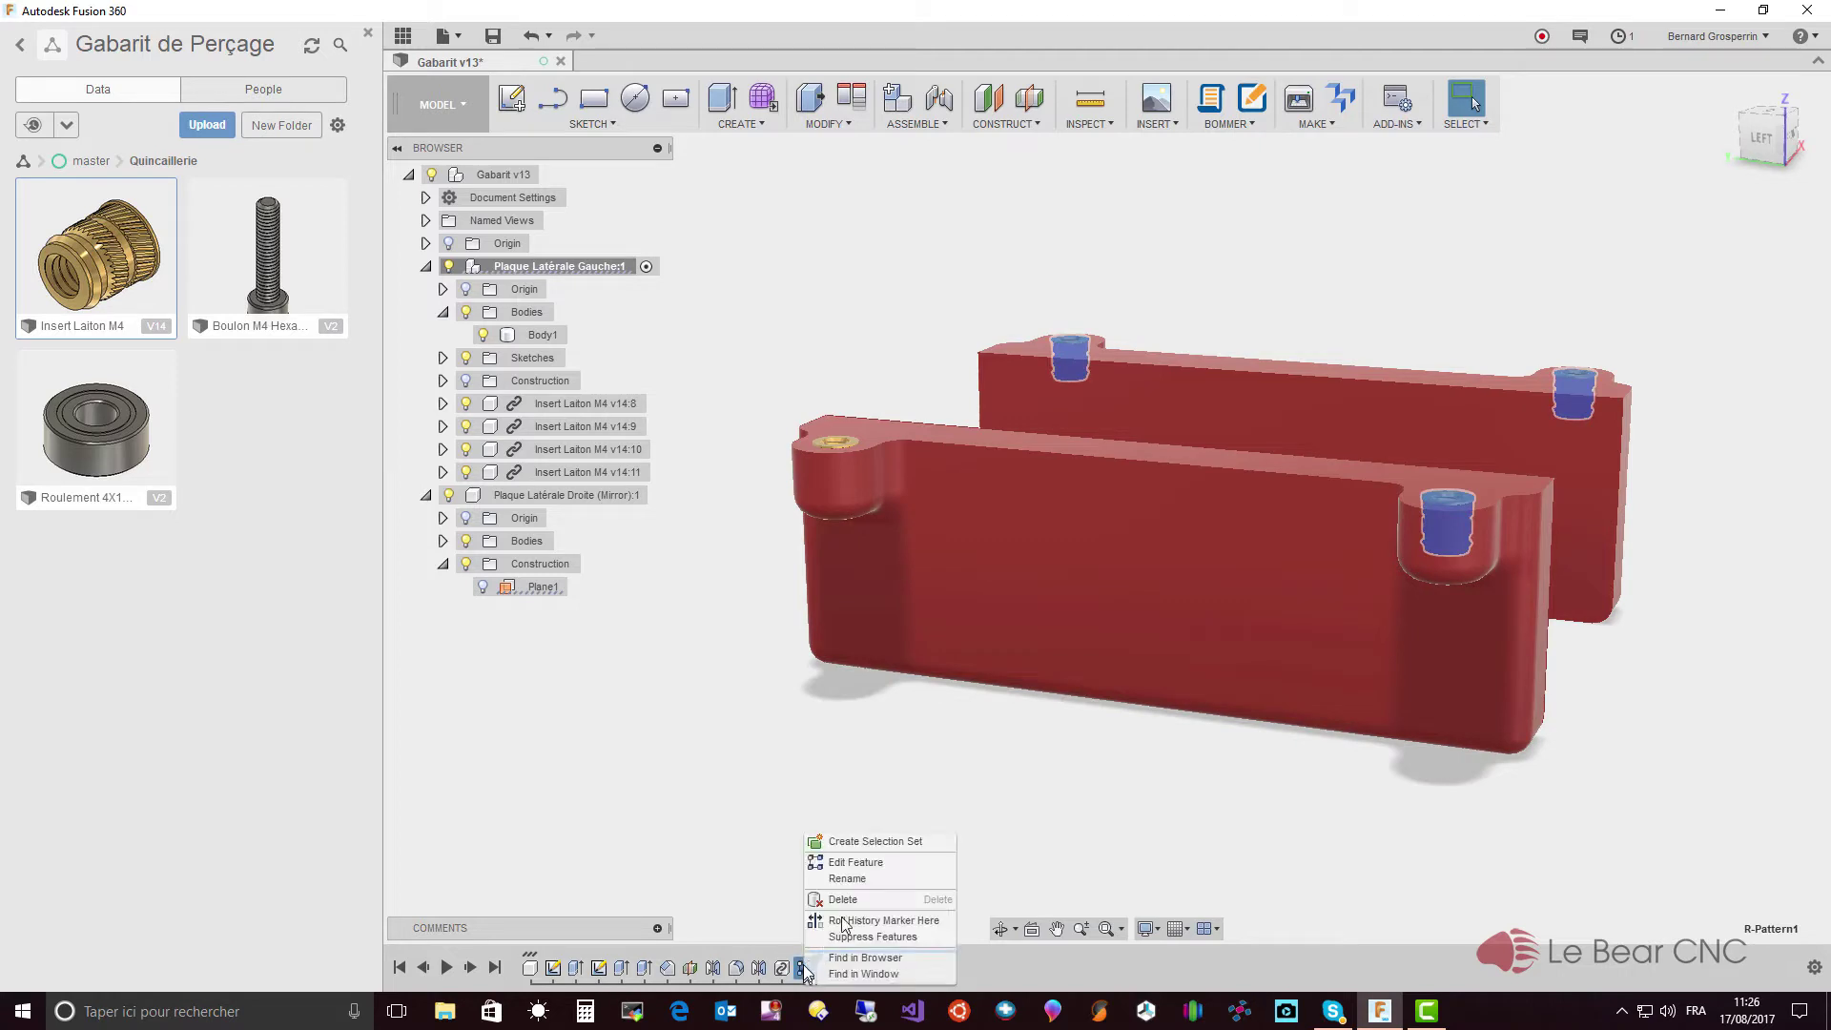
pyautogui.click(855, 862)
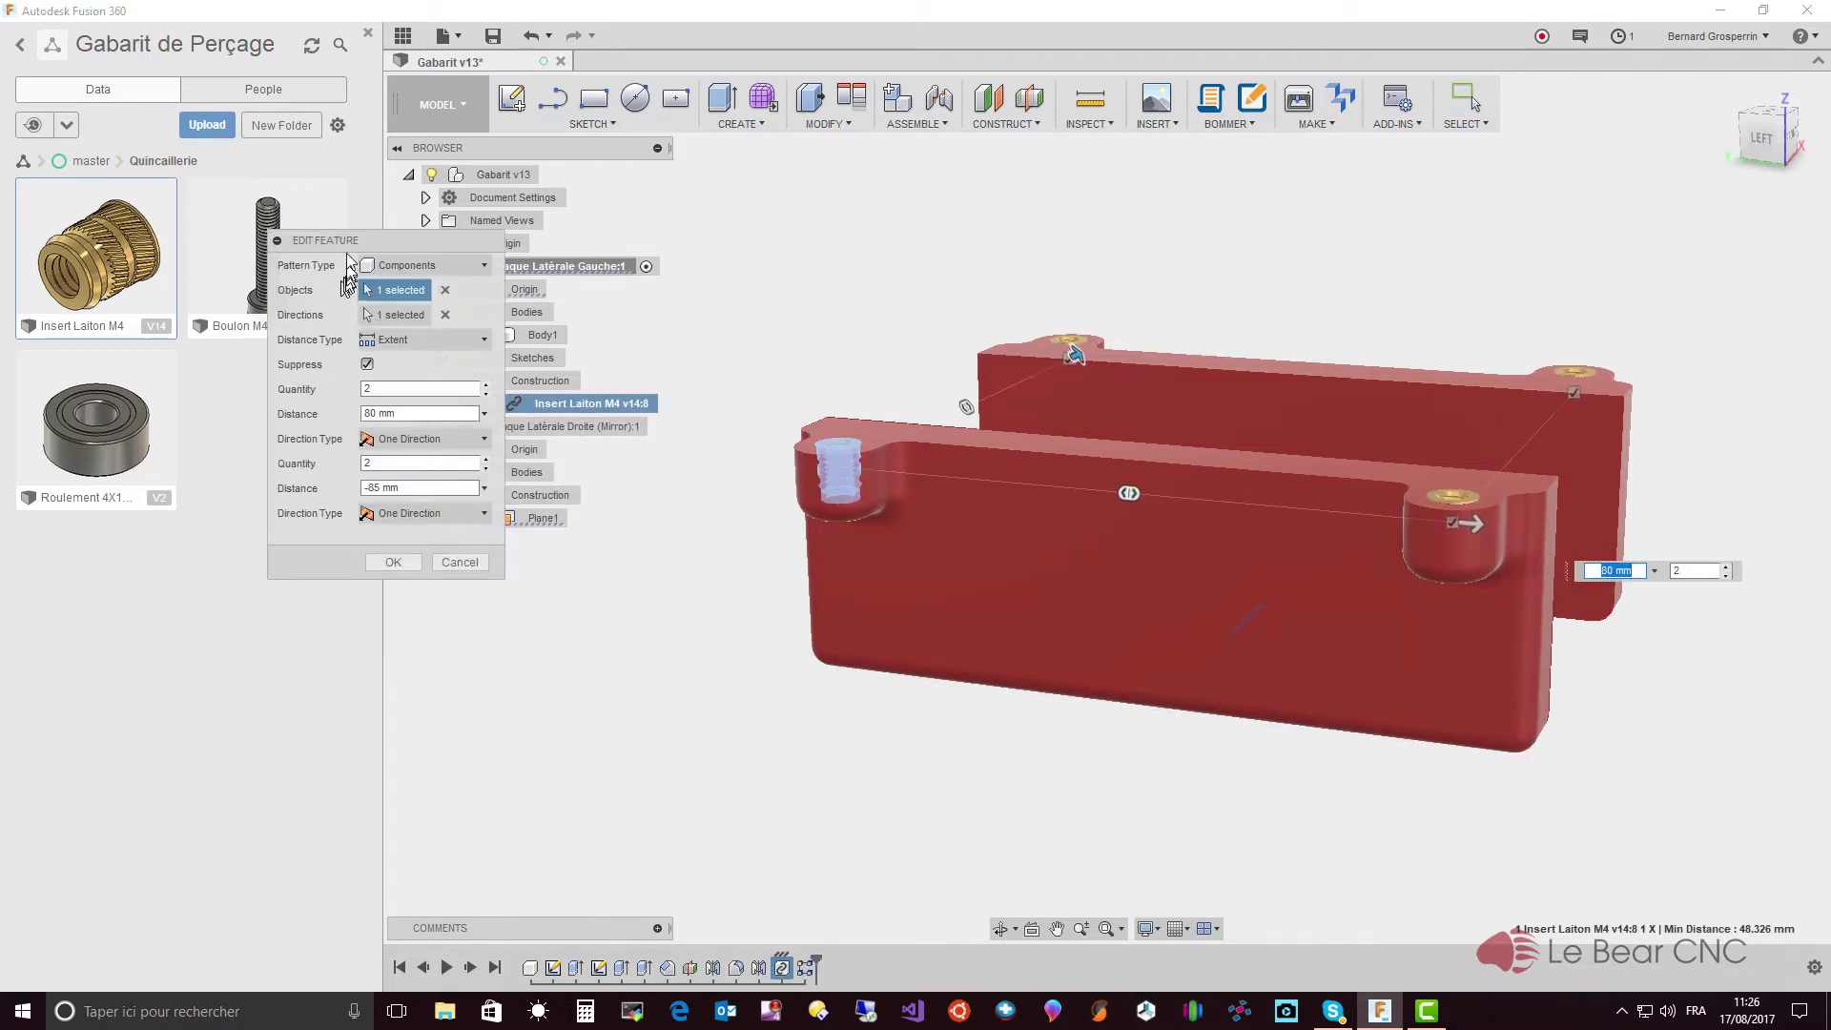
pyautogui.moveTo(387, 249); pyautogui.dragTo(505, 471)
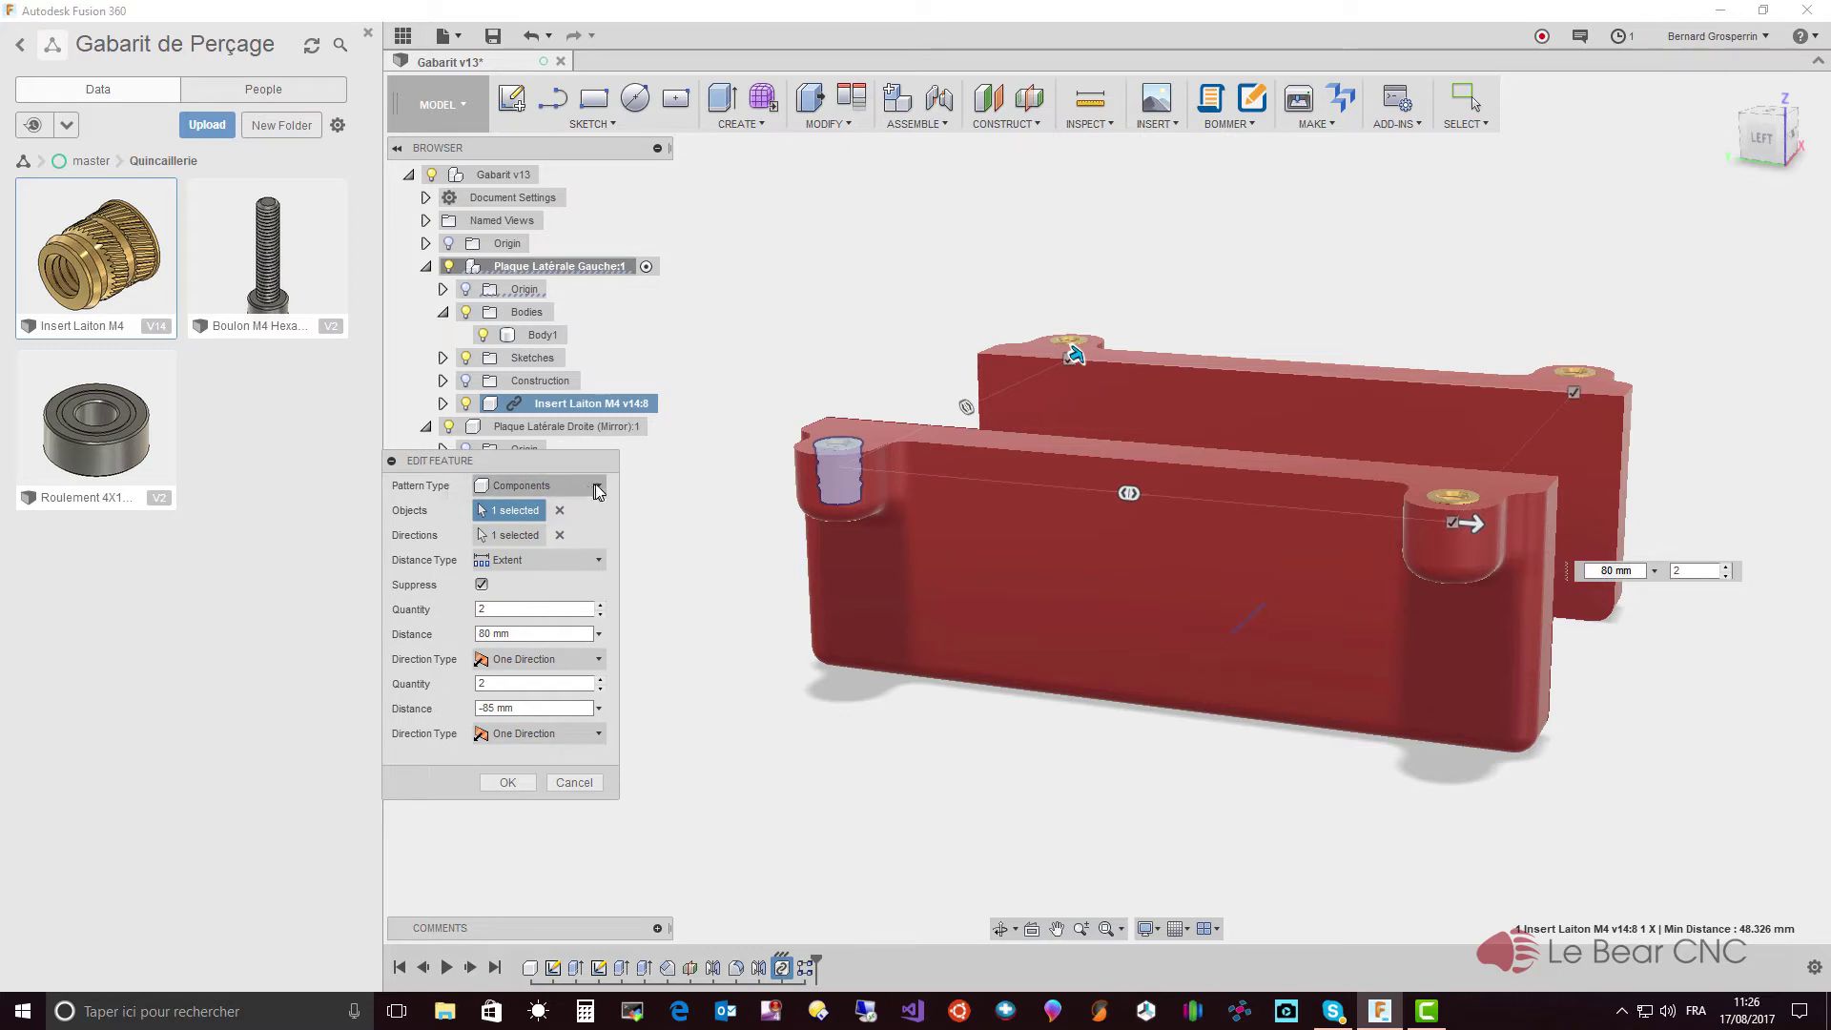
pyautogui.click(598, 486)
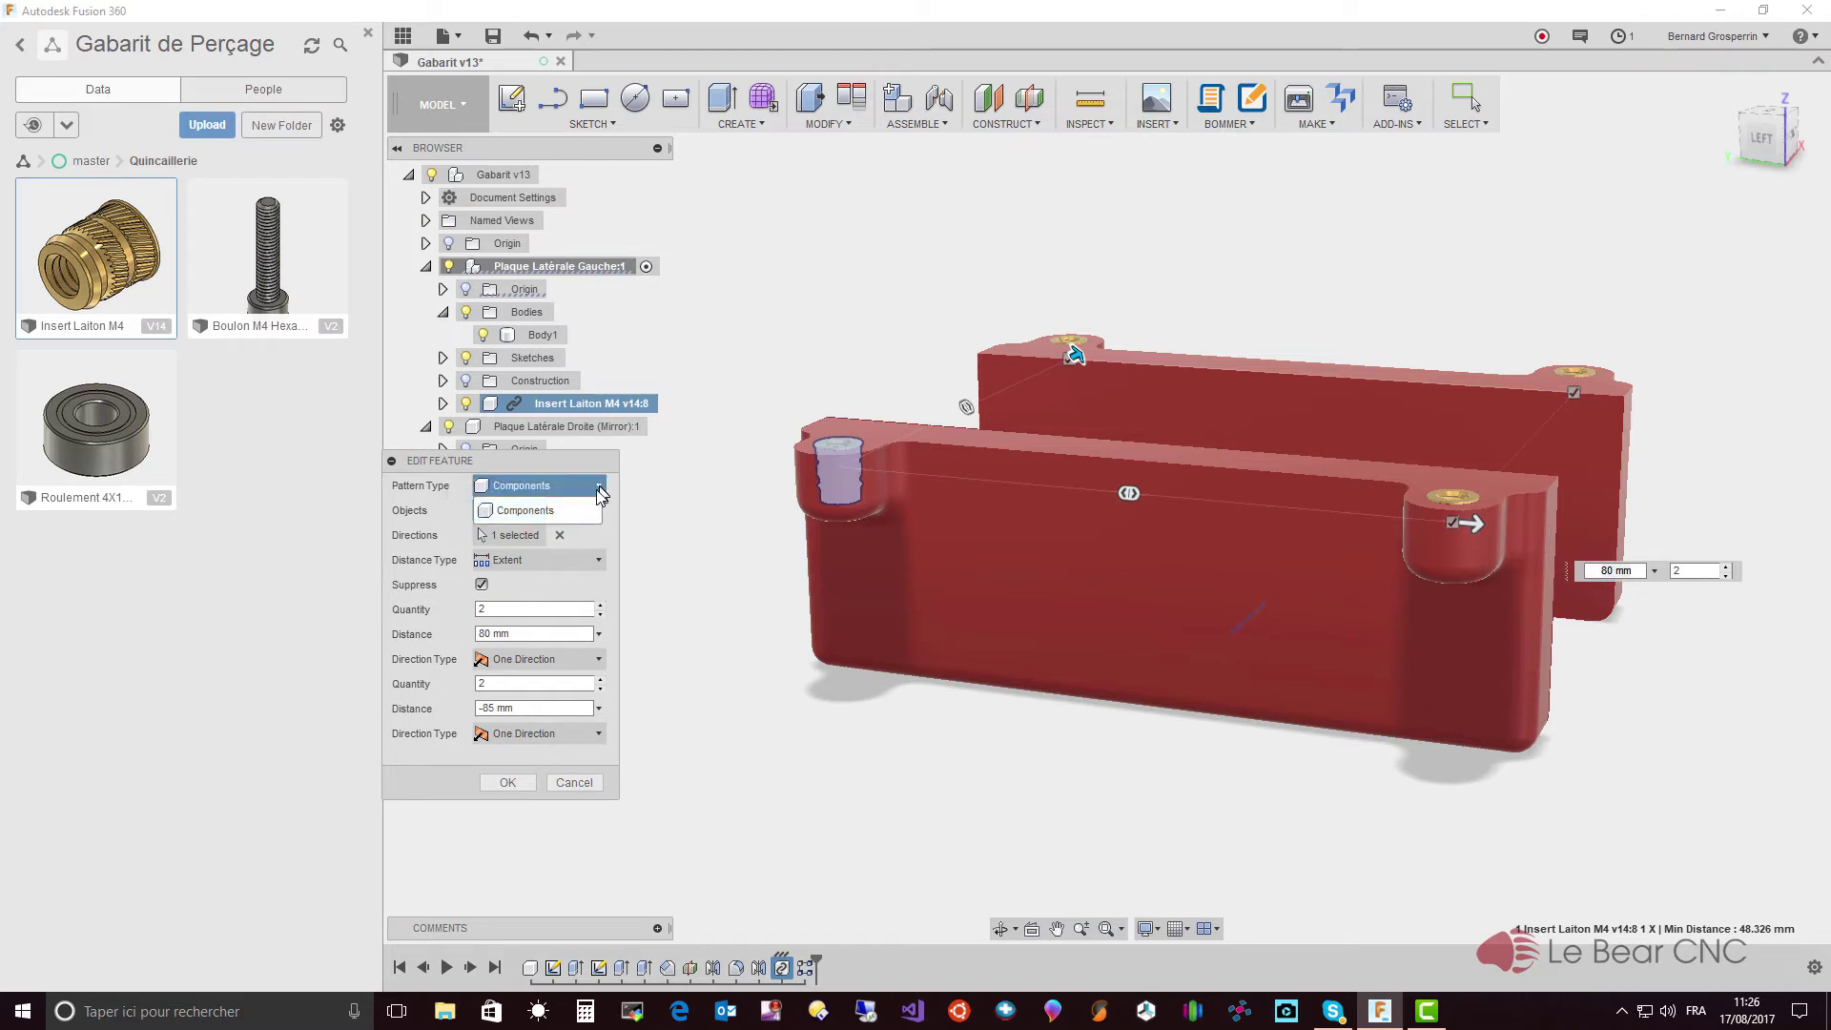
pyautogui.click(610, 504)
pyautogui.click(599, 486)
pyautogui.click(622, 506)
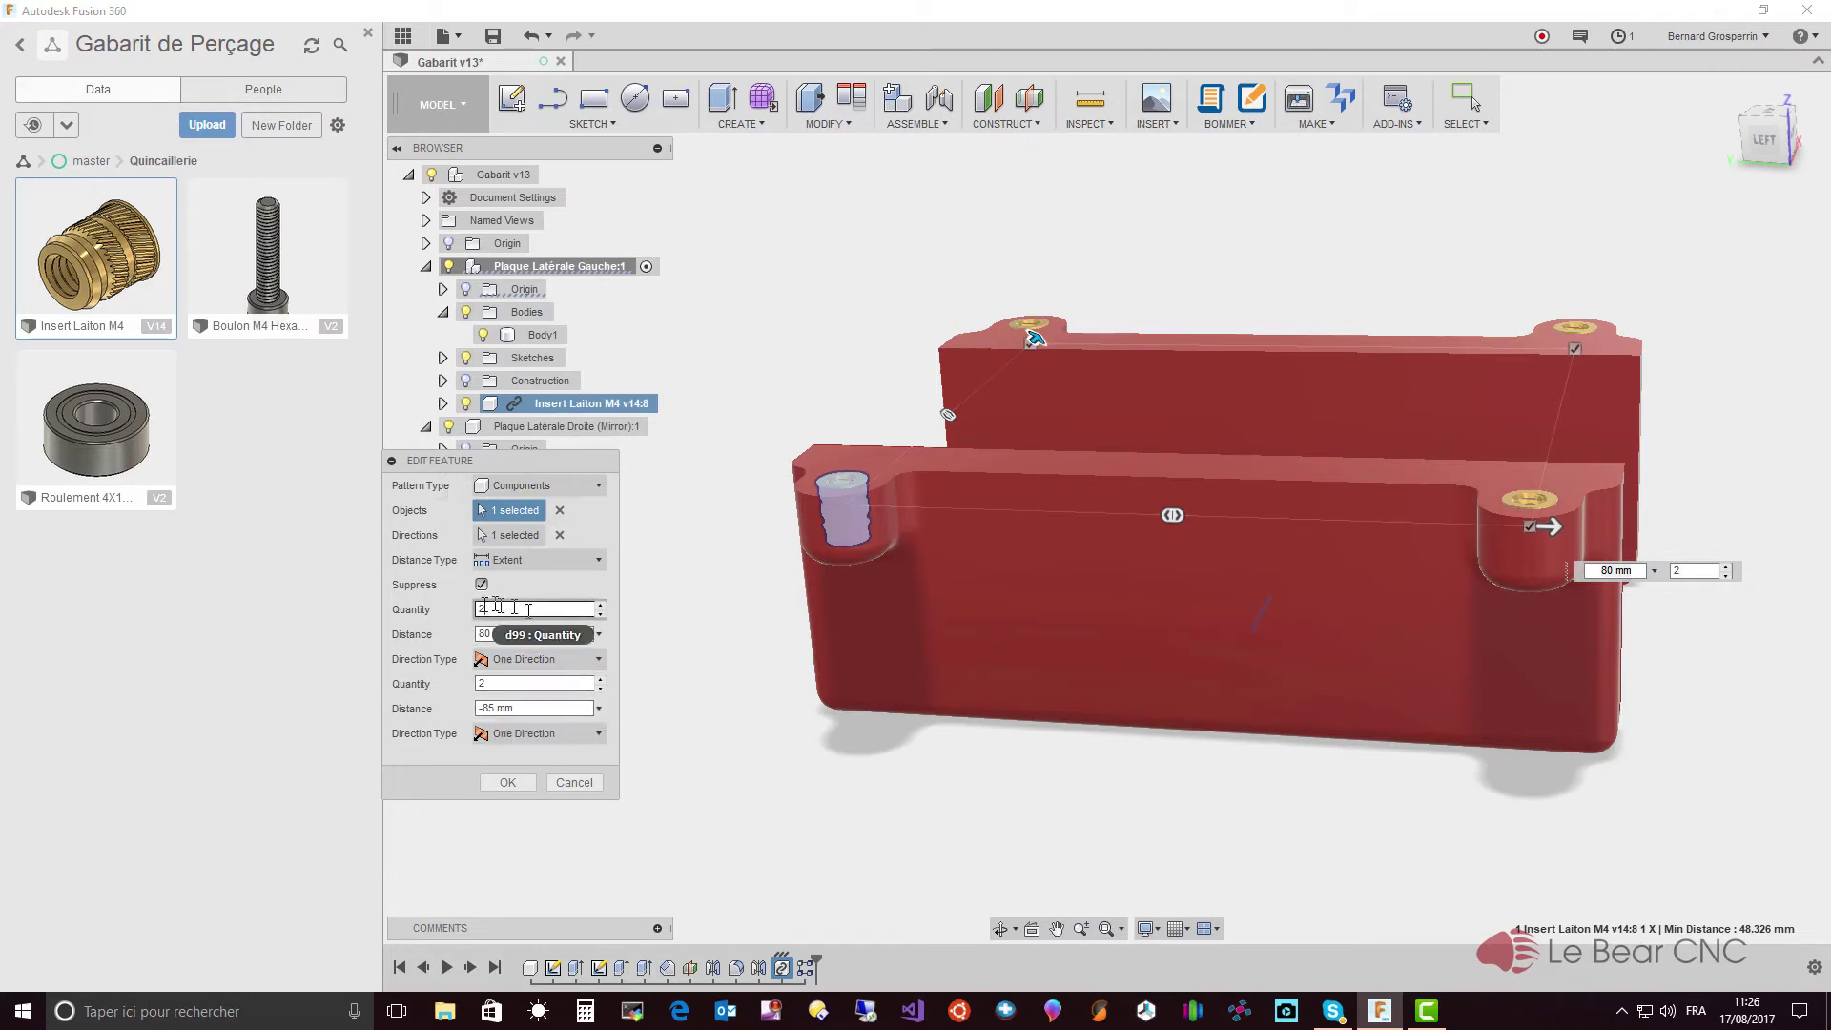
pyautogui.doubleClick(483, 608)
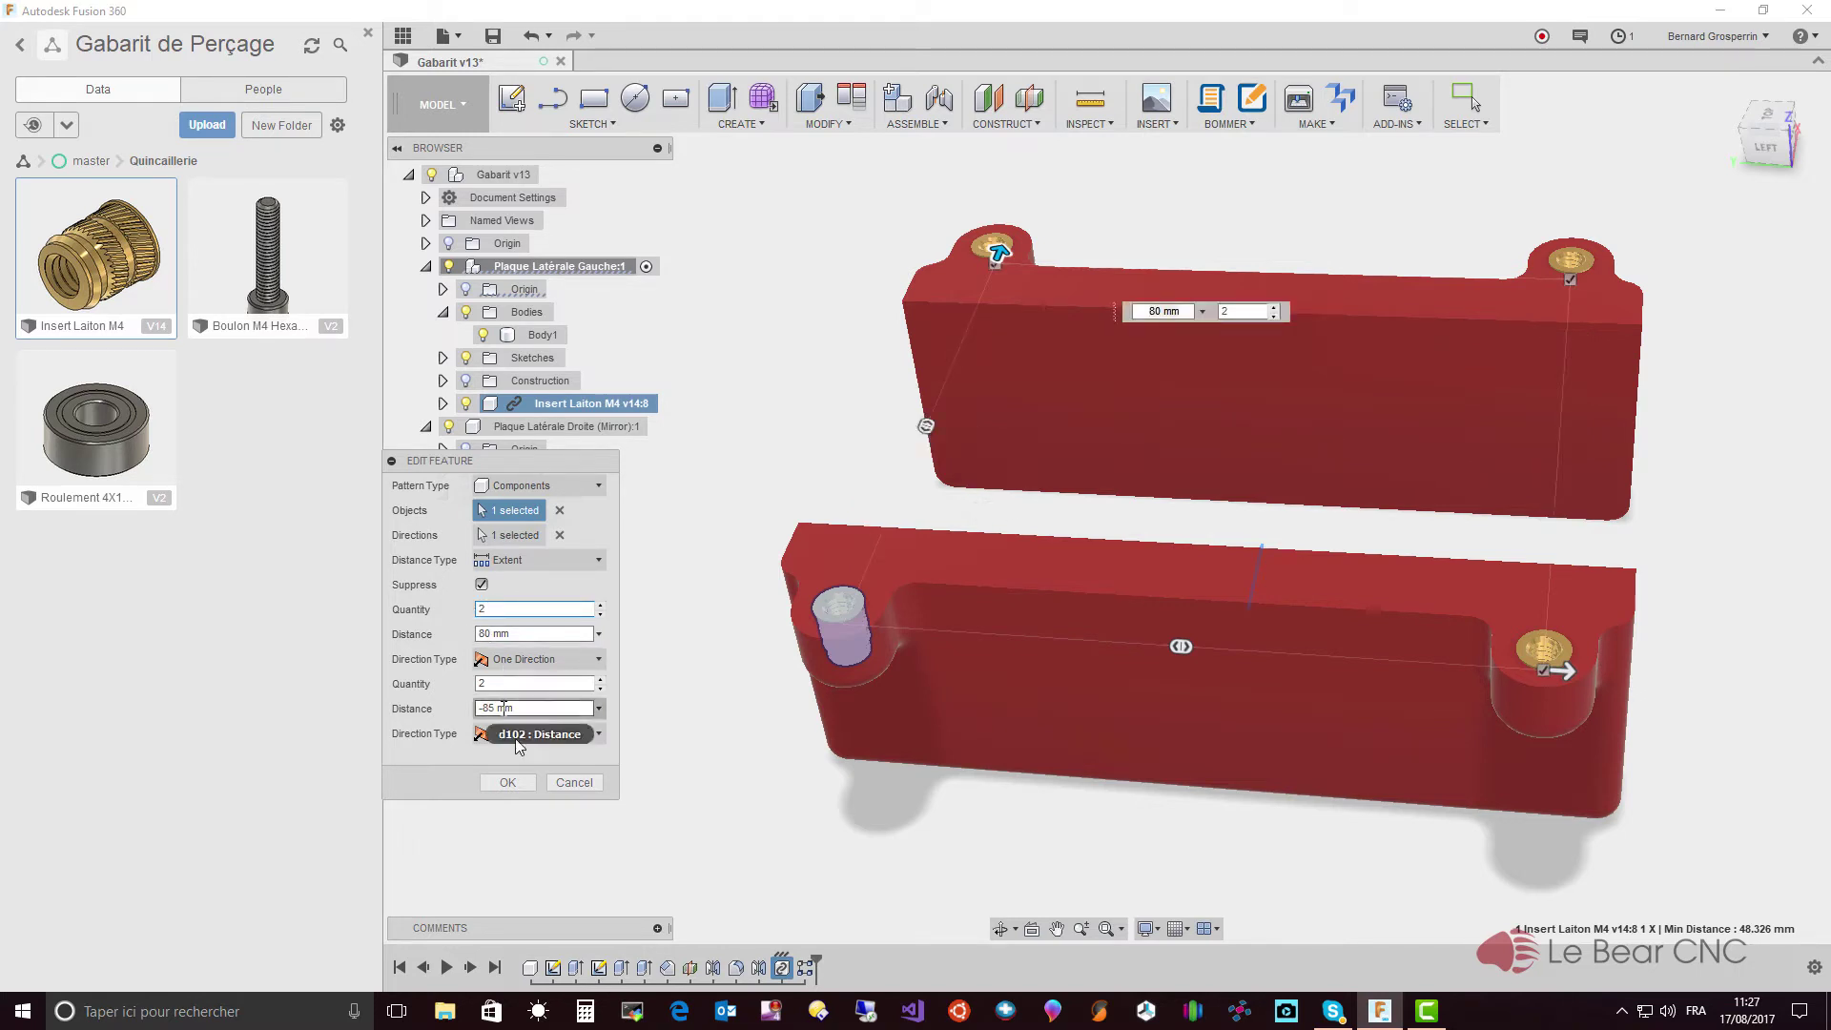
pyautogui.click(523, 779)
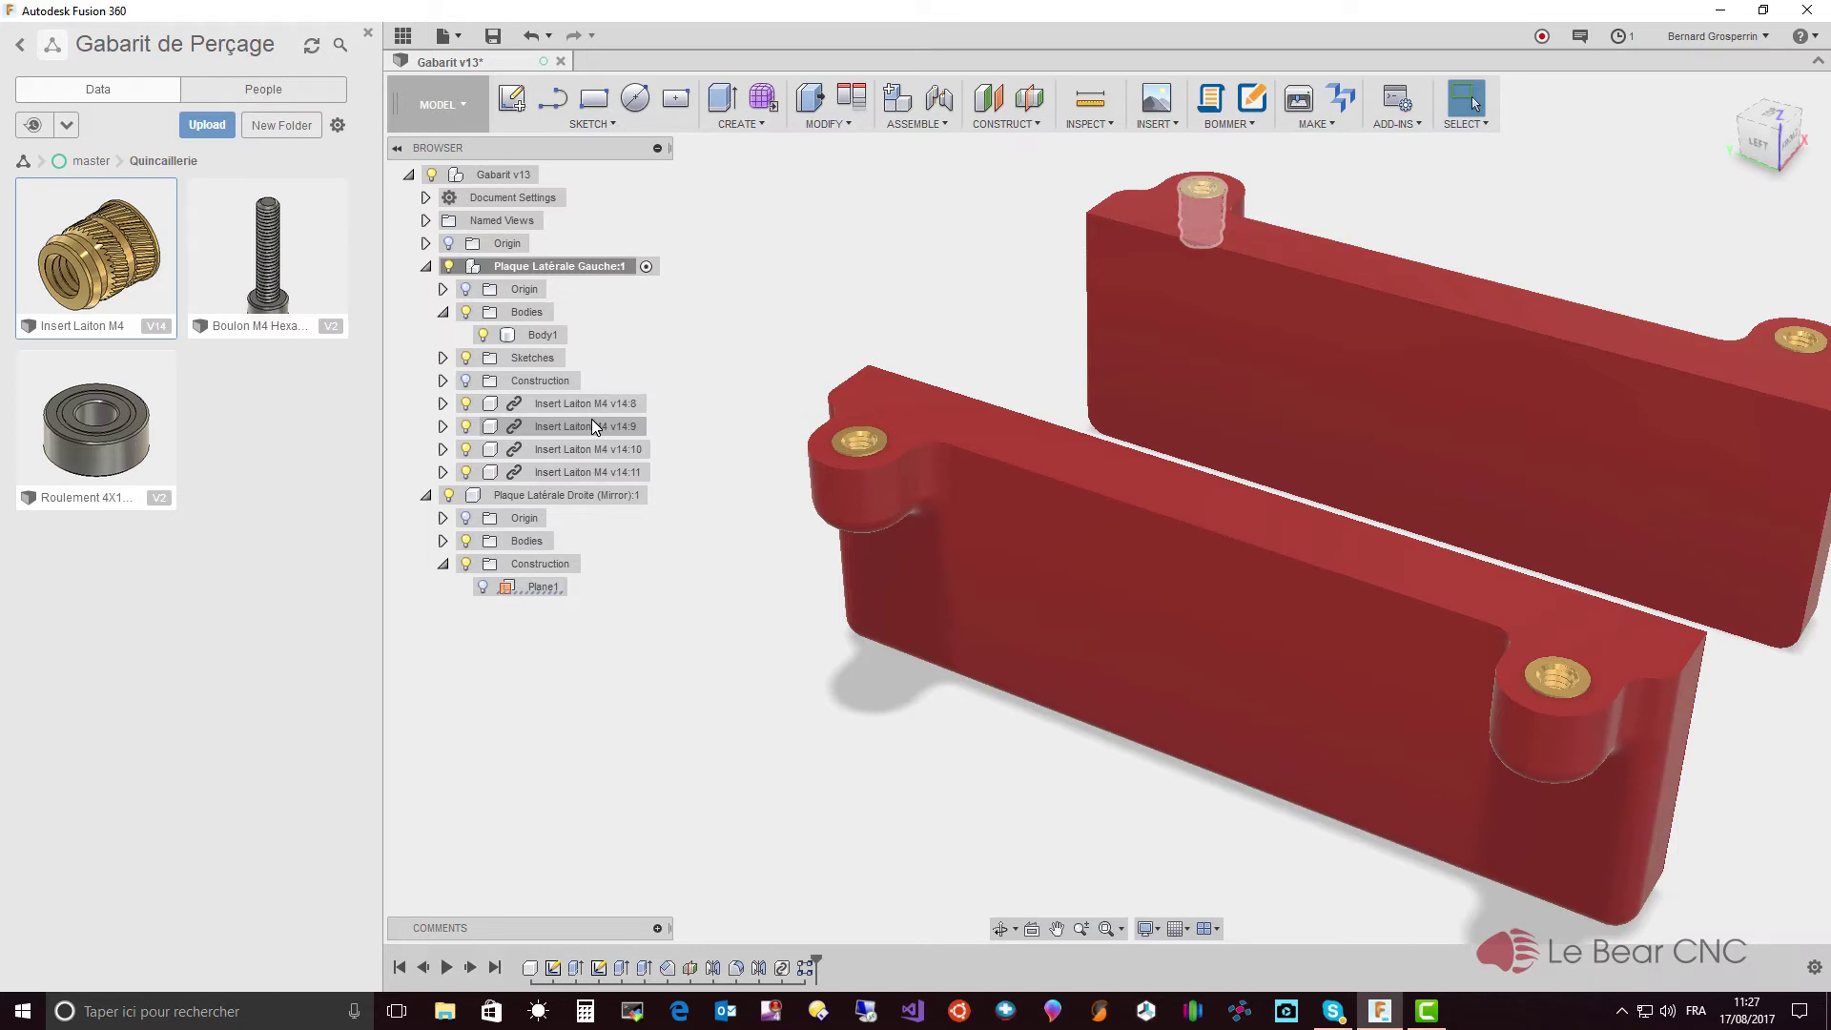
# - Cut the right plate's two brass inserts from Plaque Latérale Gauche and paste them in place into the activated Plaque Latérale Droite (Mirror) component
pyautogui.click(614, 430)
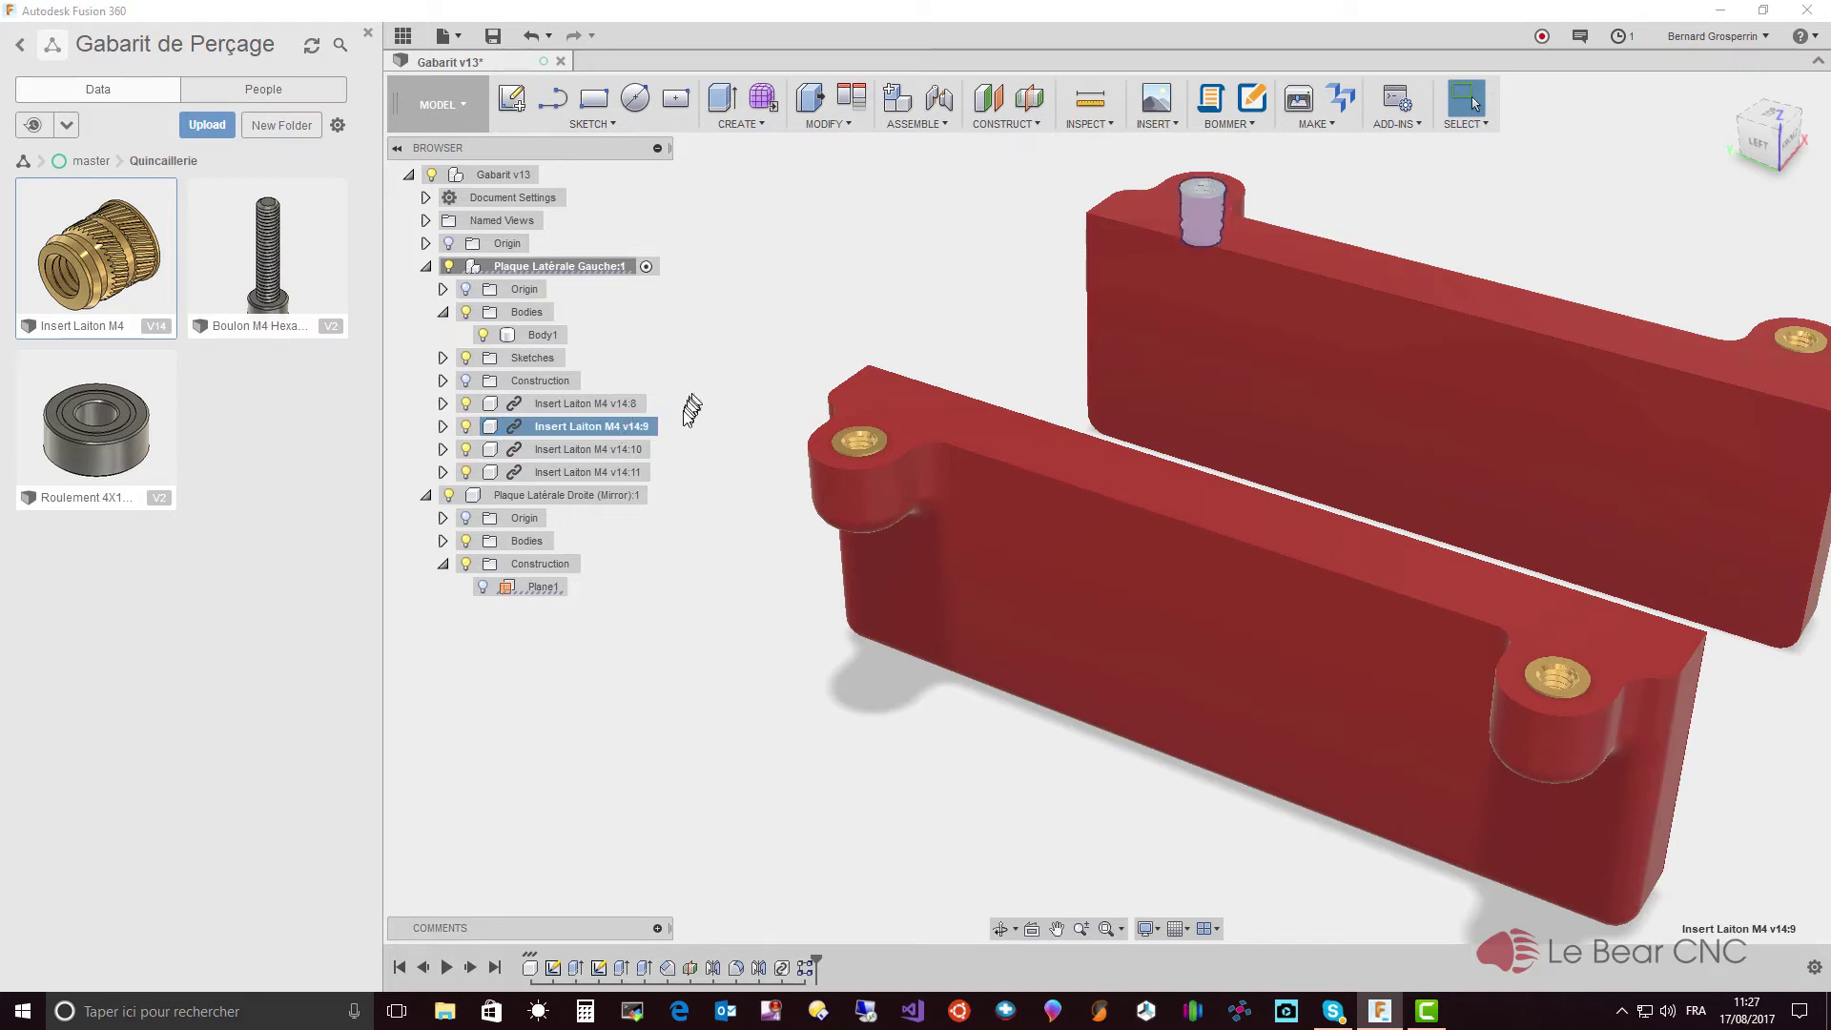
pyautogui.keyDown('ctrl'); pyautogui.click(625, 469); pyautogui.keyUp('ctrl')
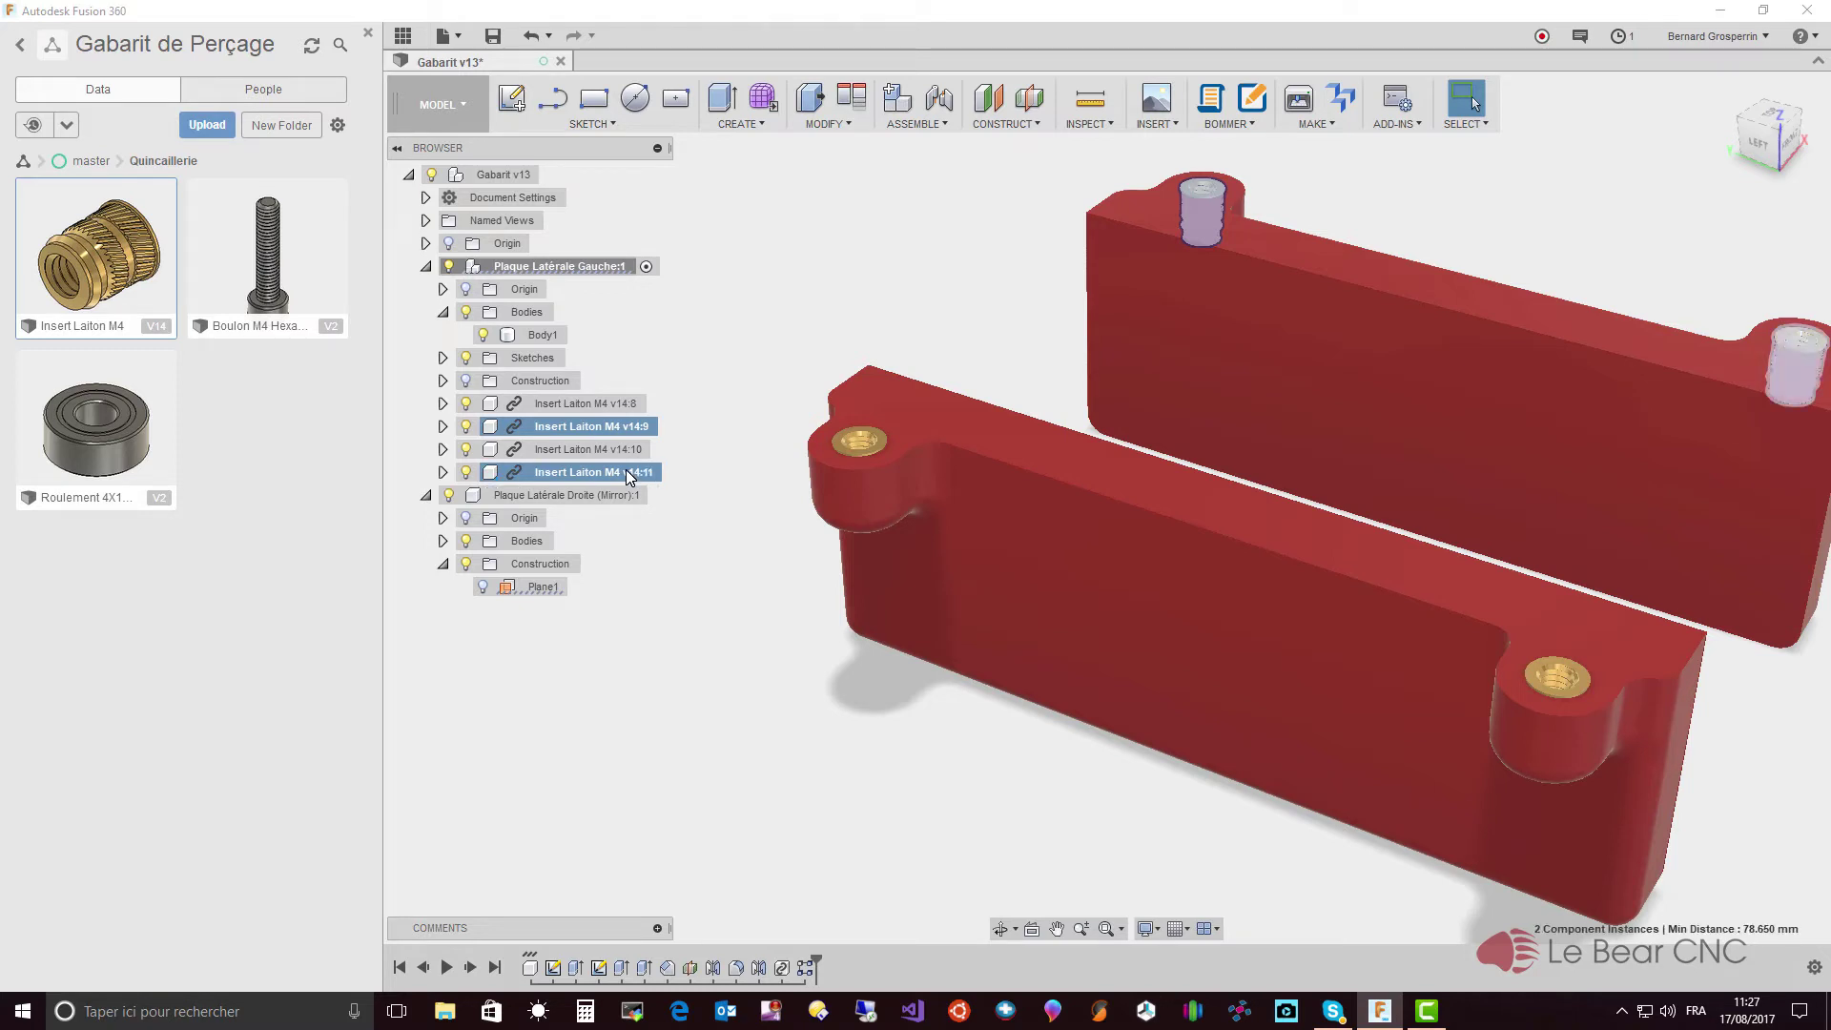
pyautogui.rightClick(626, 472)
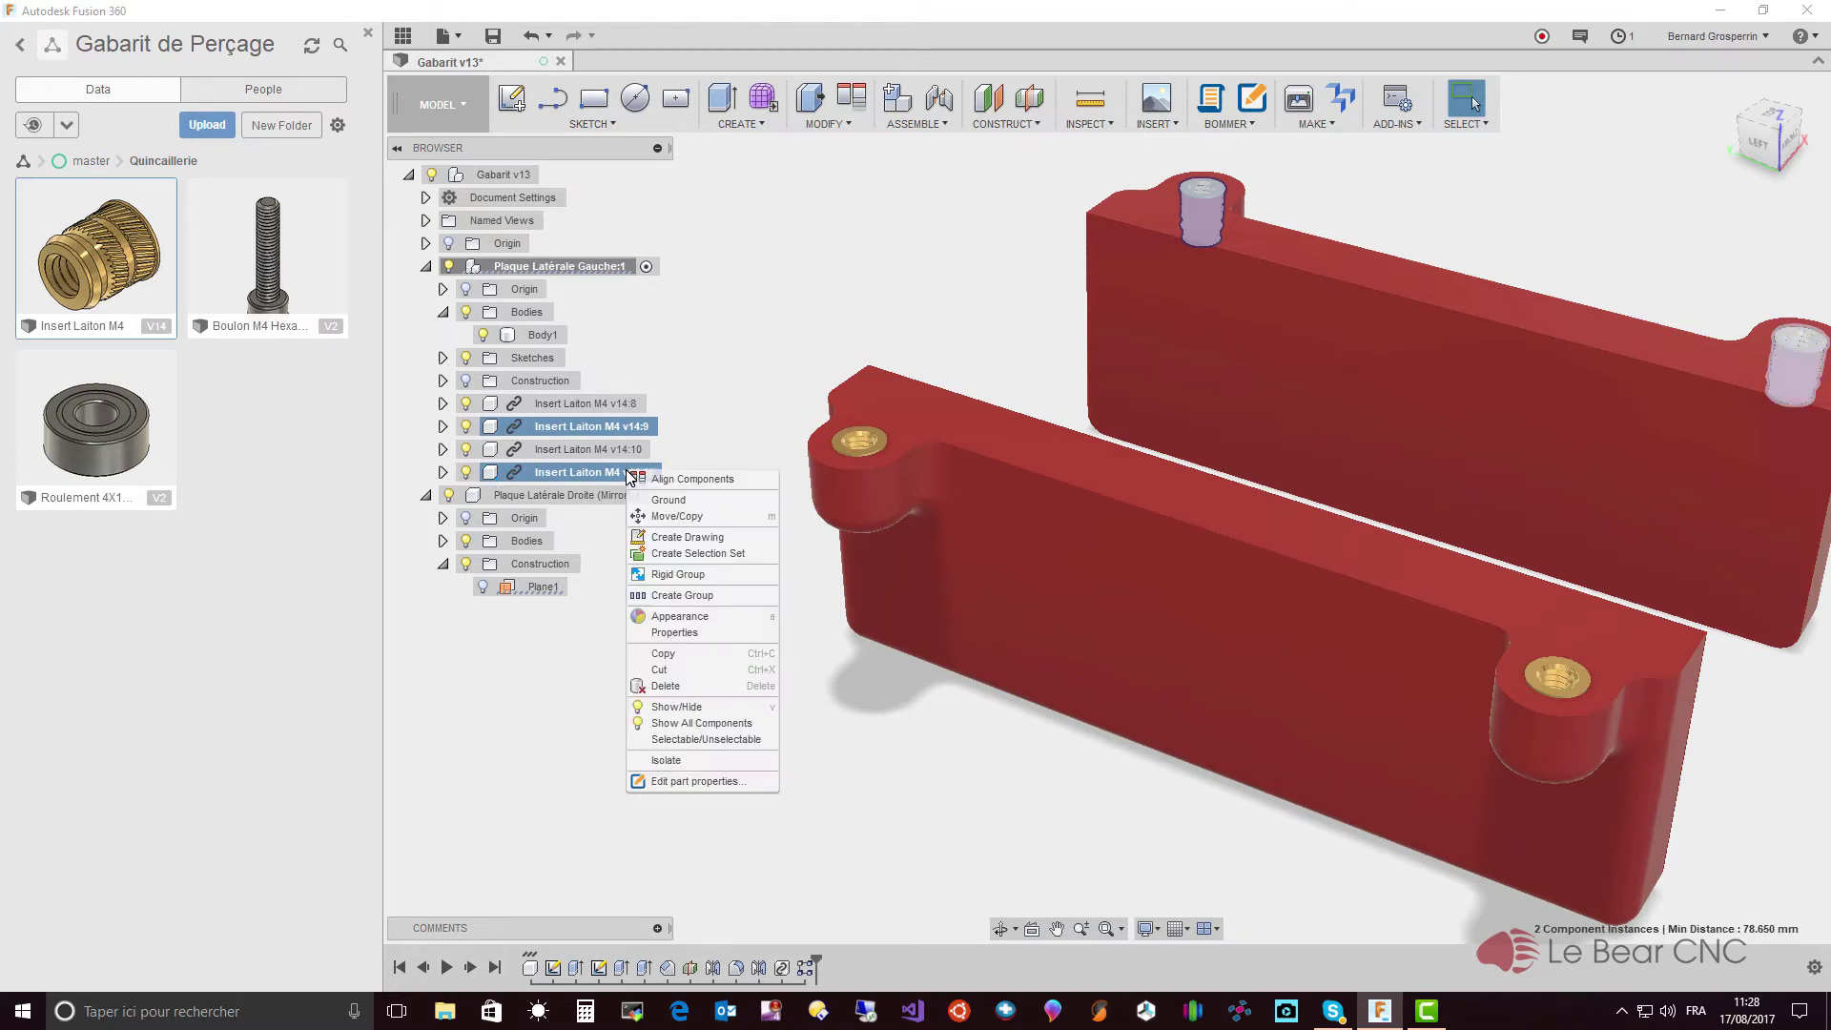
pyautogui.click(685, 667)
pyautogui.click(576, 497)
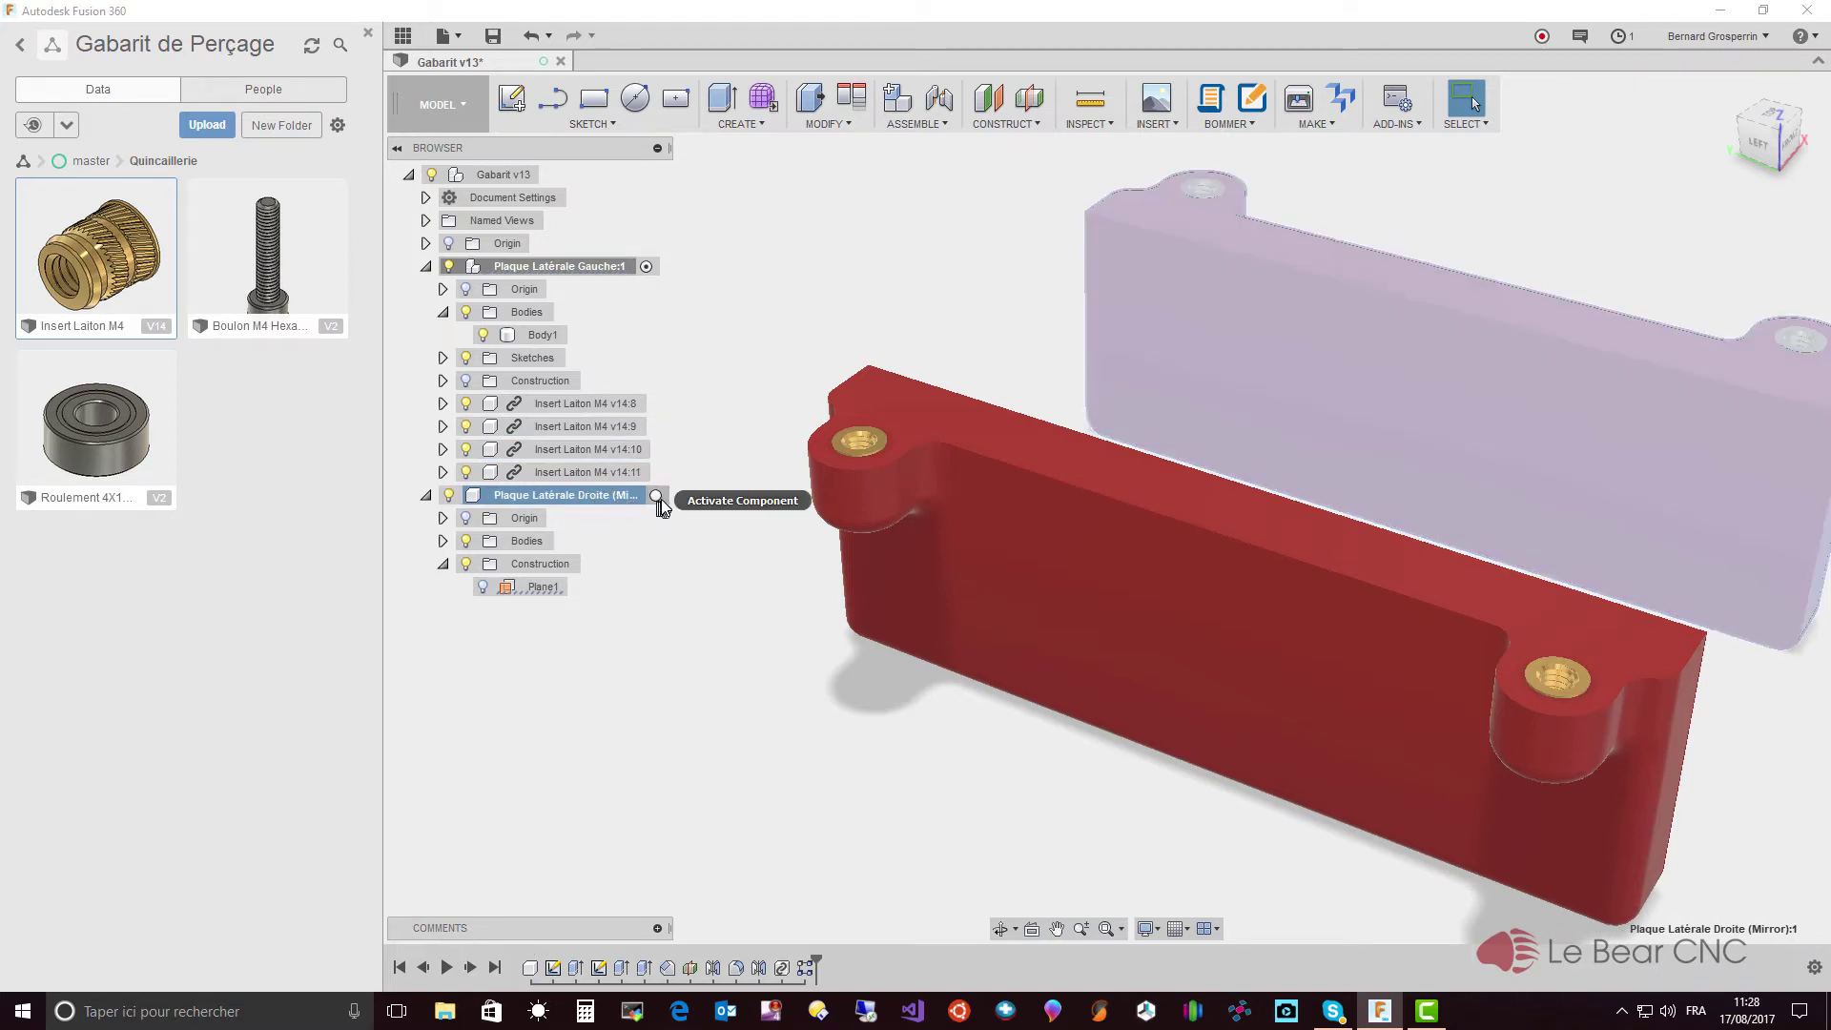
pyautogui.click(657, 497)
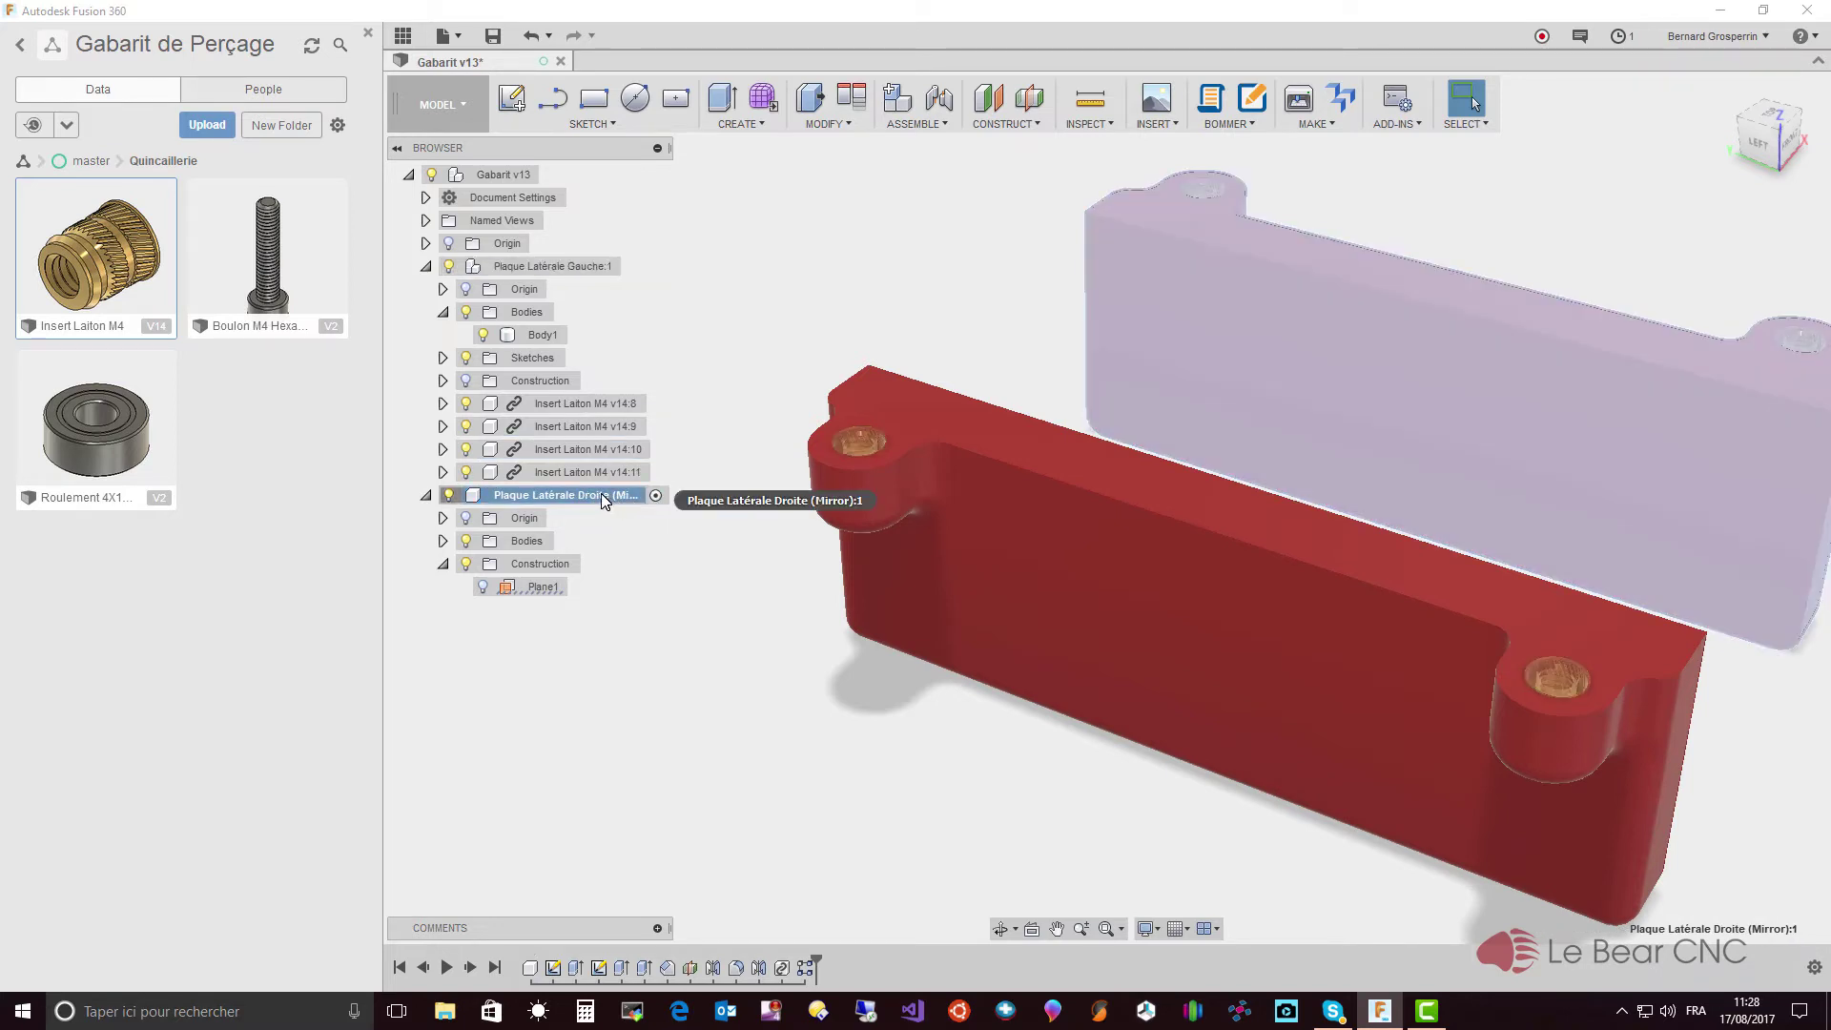
pyautogui.rightClick(601, 494)
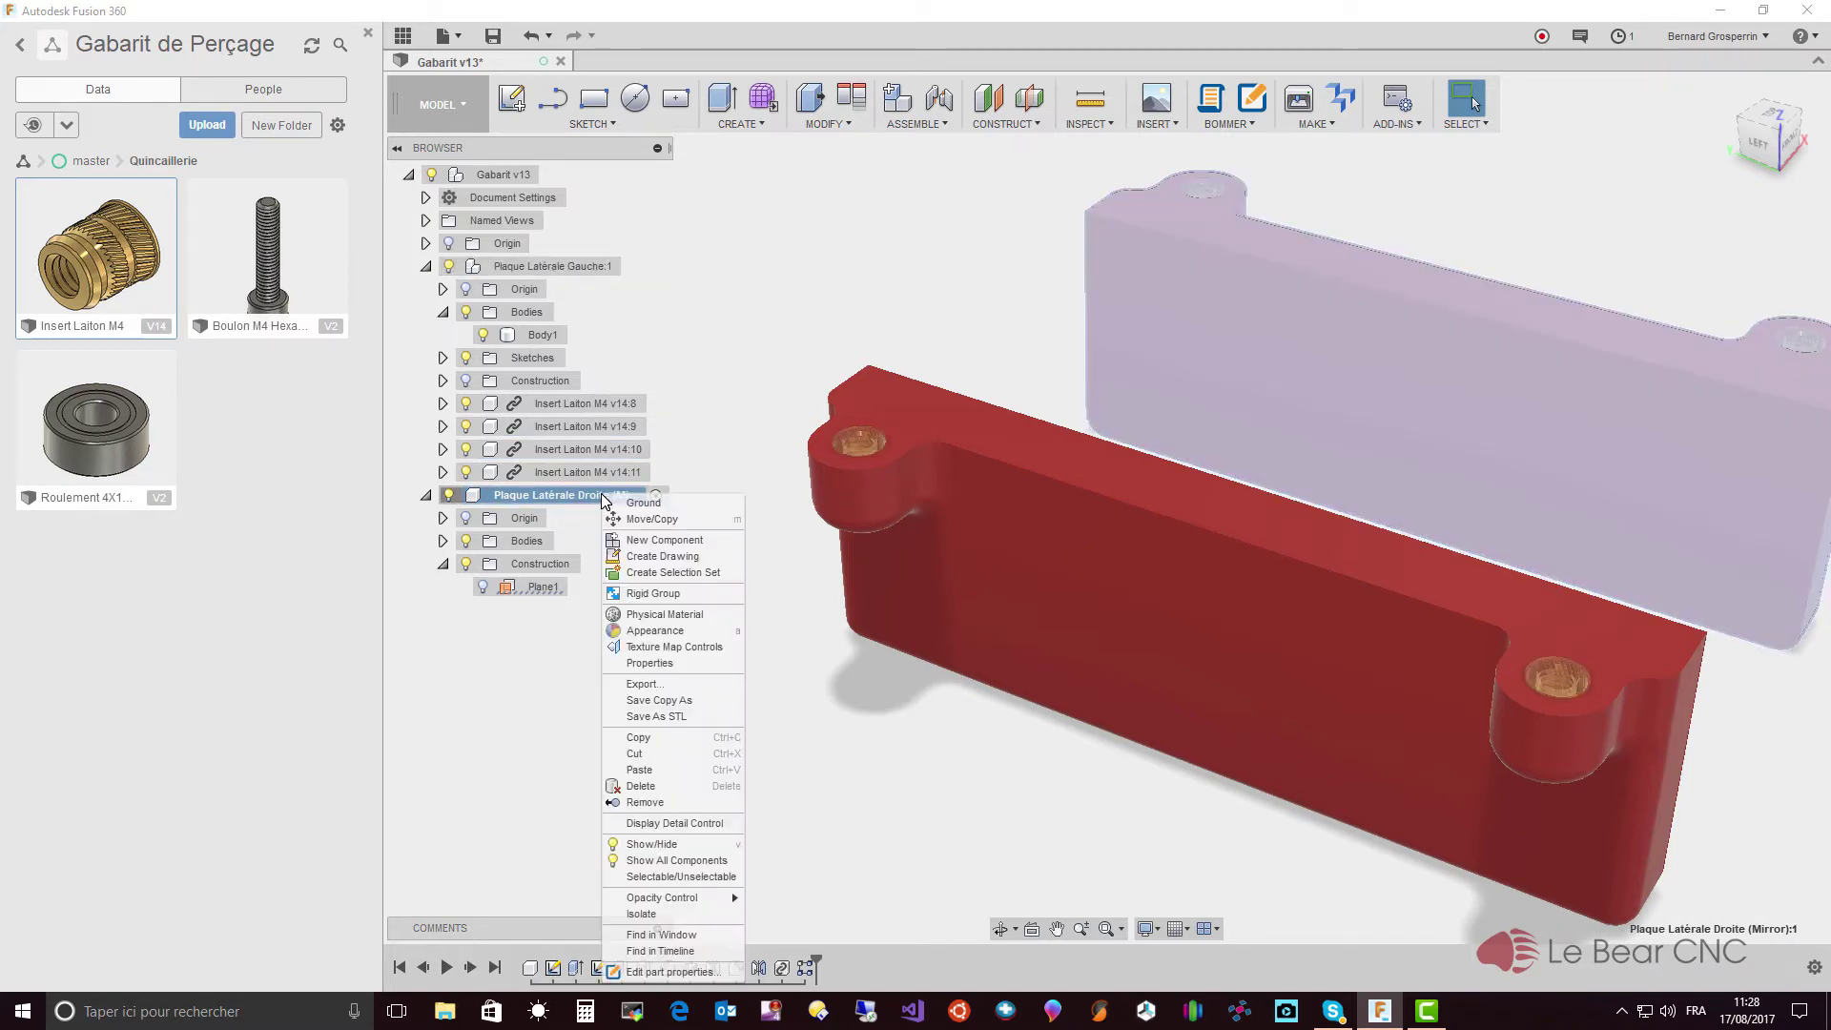
pyautogui.click(638, 770)
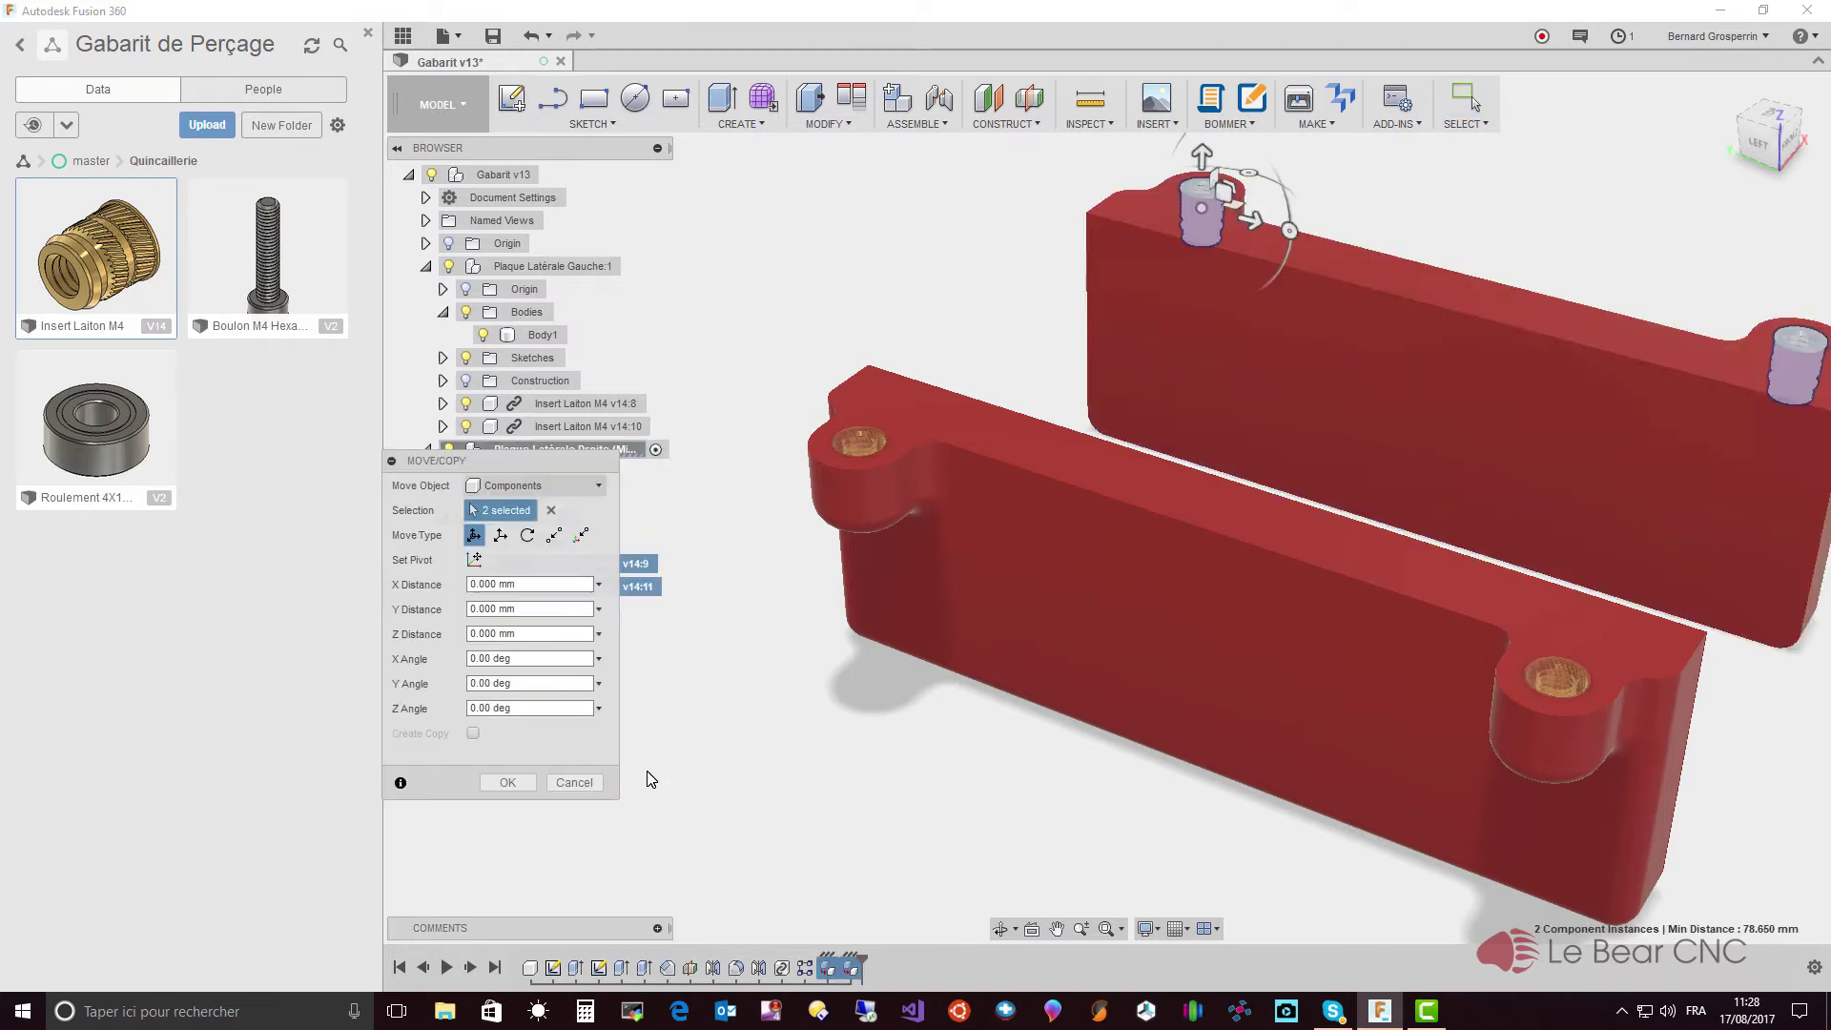
pyautogui.click(506, 783)
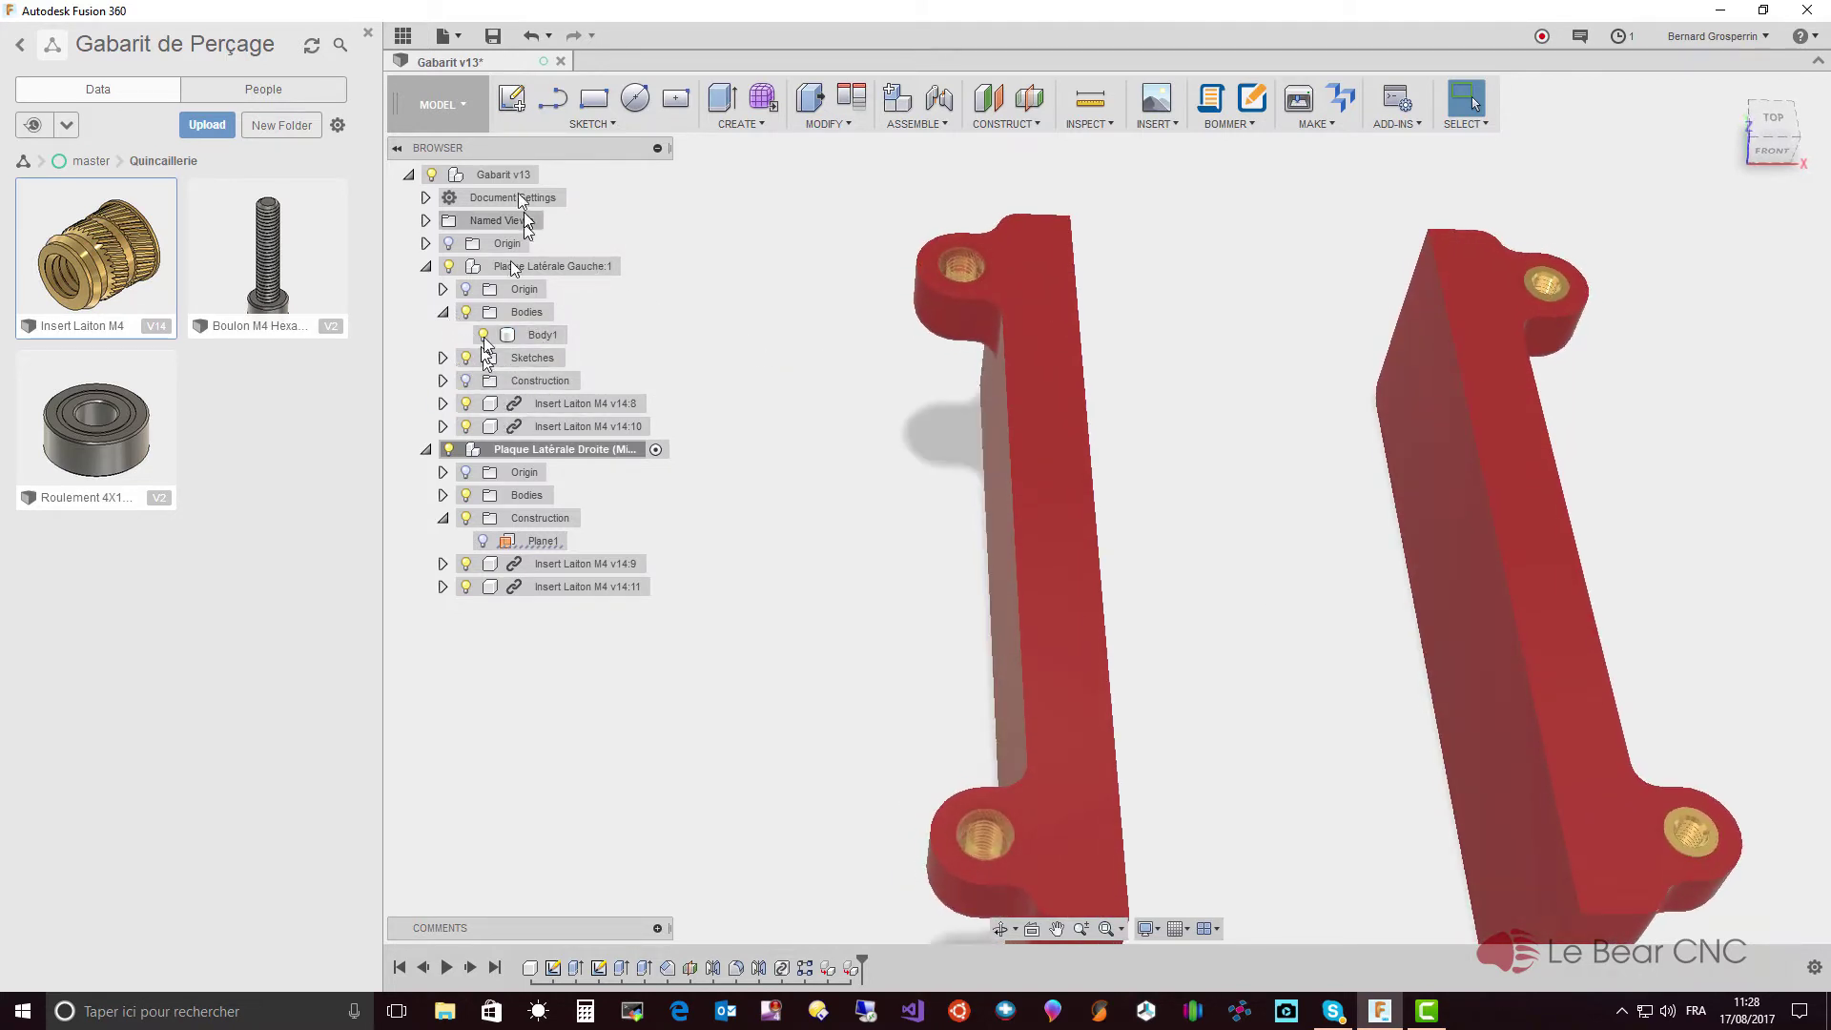
# - Activate the top-level Gabarit assembly, create a new component in it and name it "Barre séparation Gauche"
pyautogui.click(511, 175)
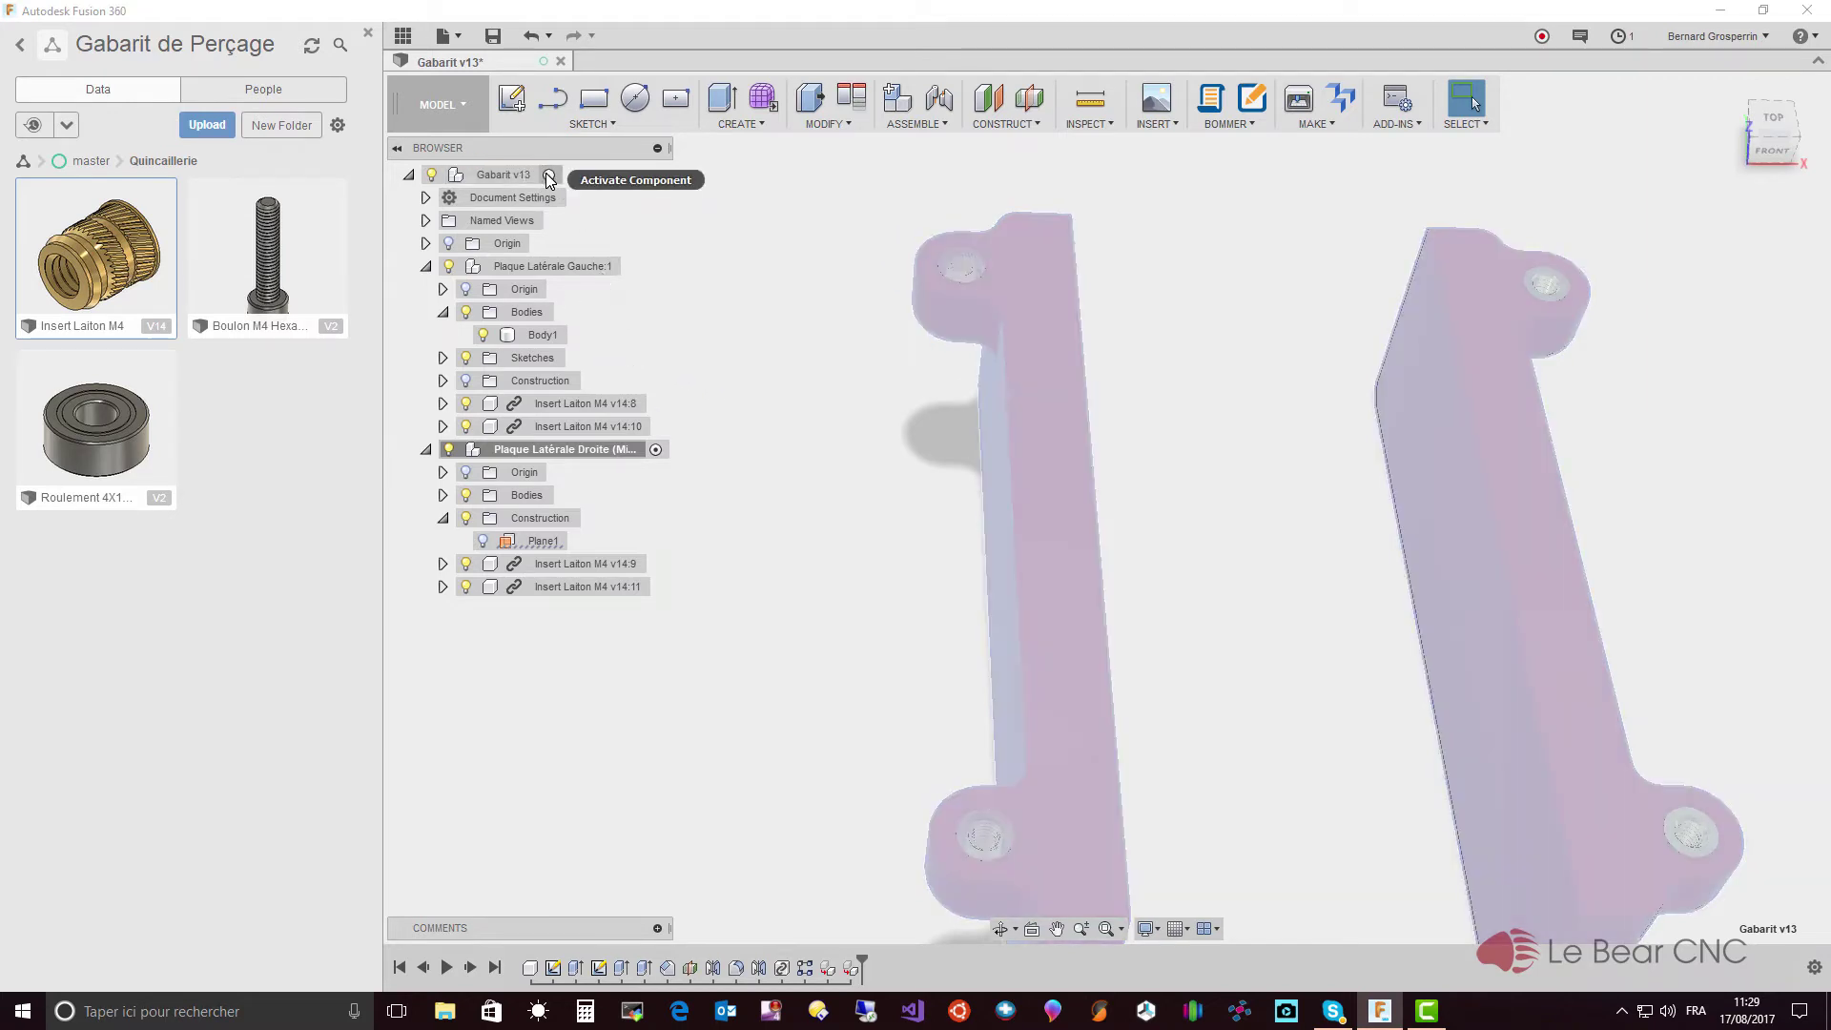
pyautogui.click(551, 175)
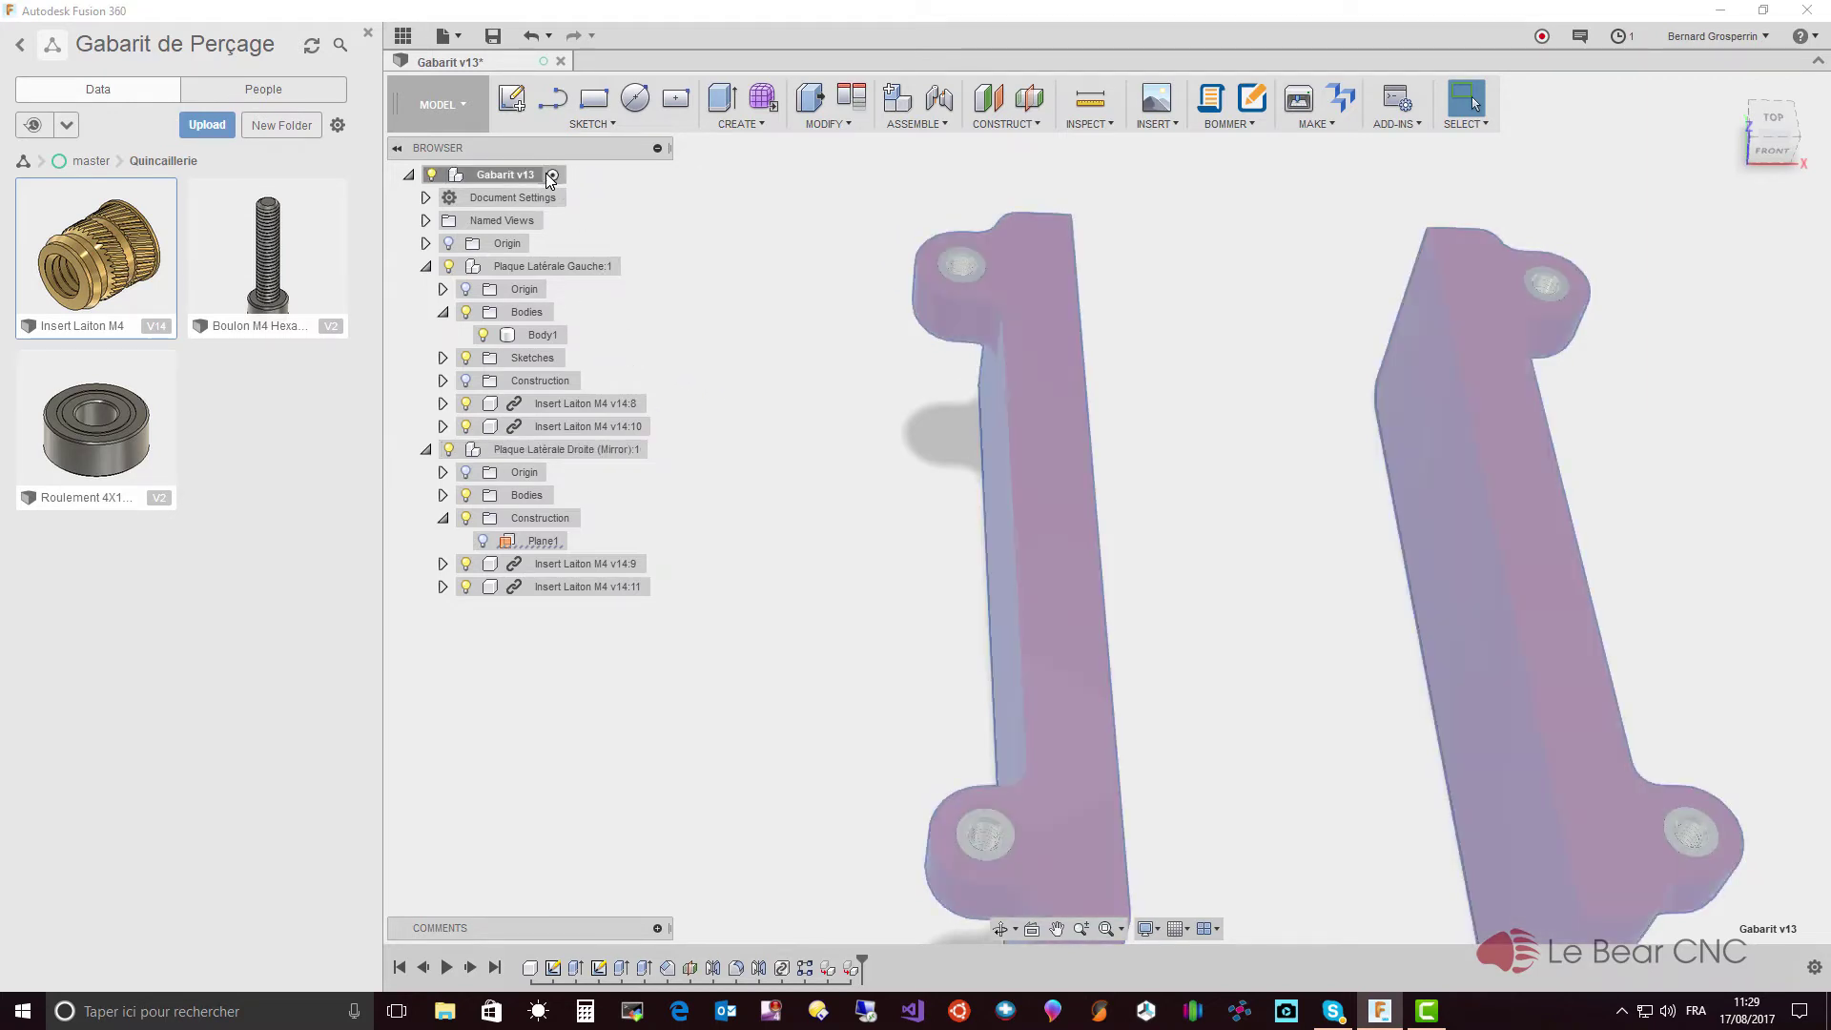
pyautogui.click(731, 256)
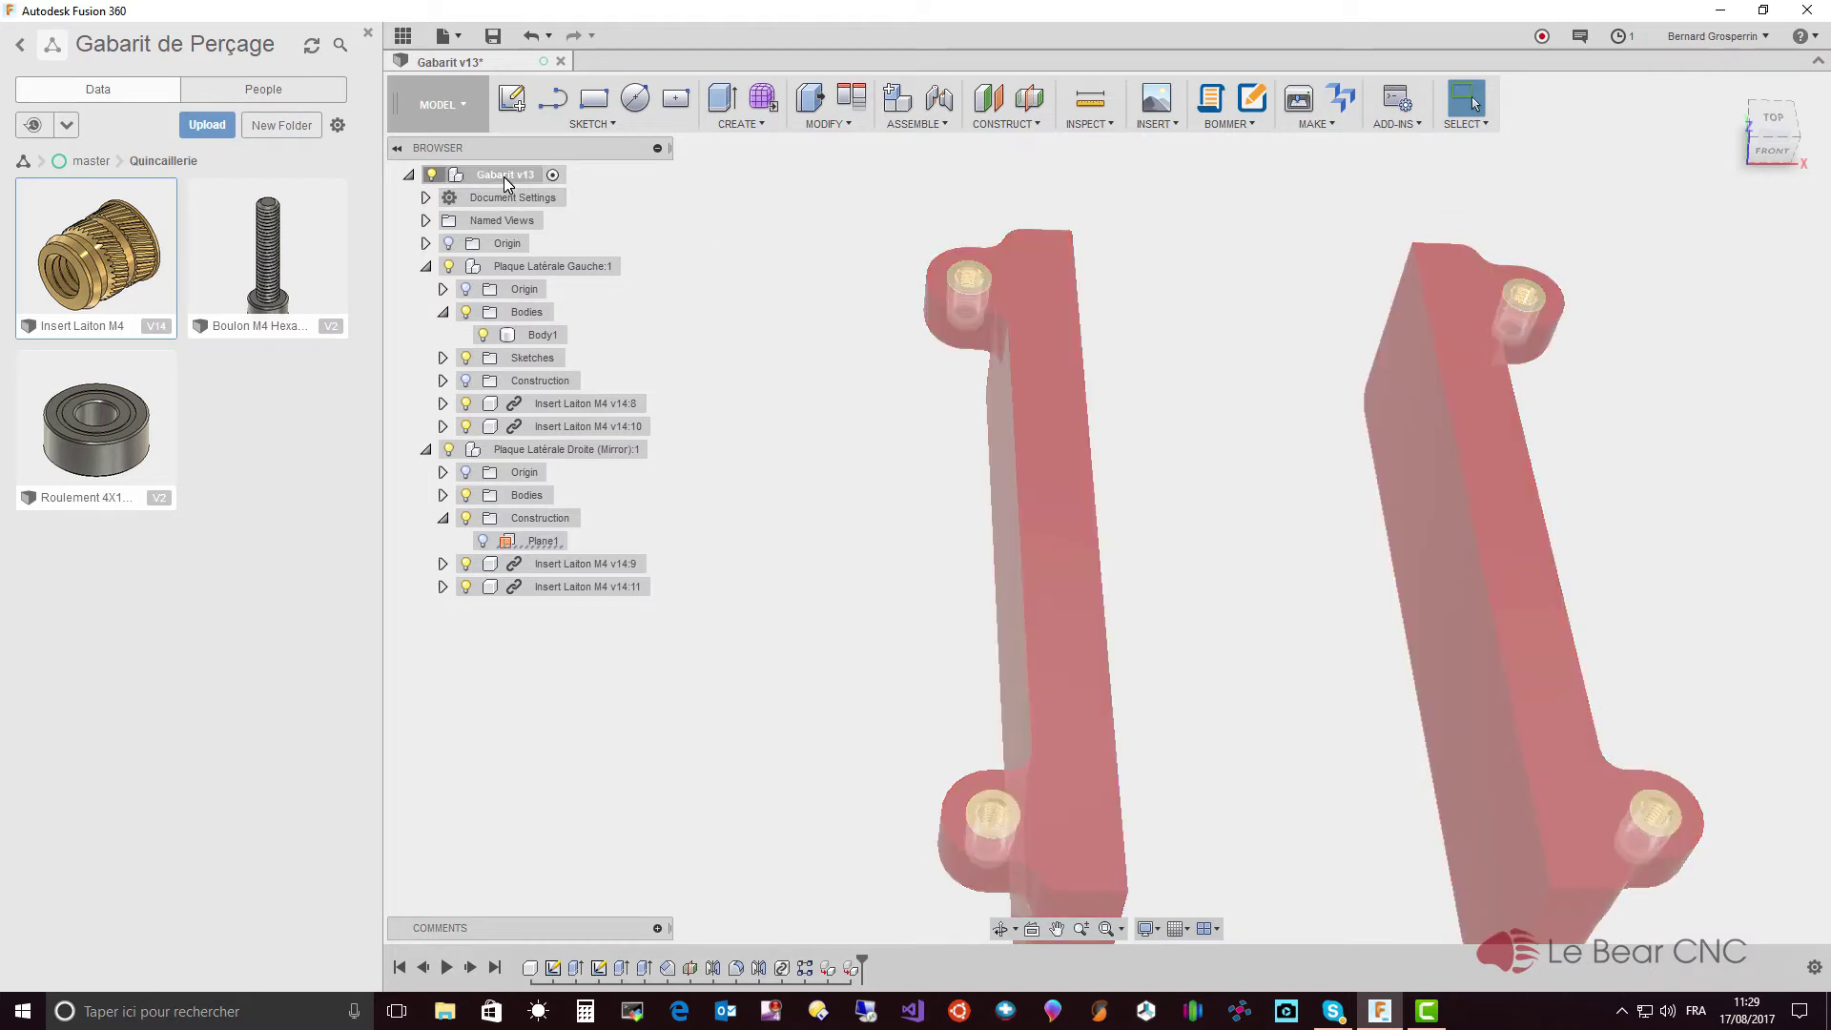
pyautogui.rightClick(503, 176)
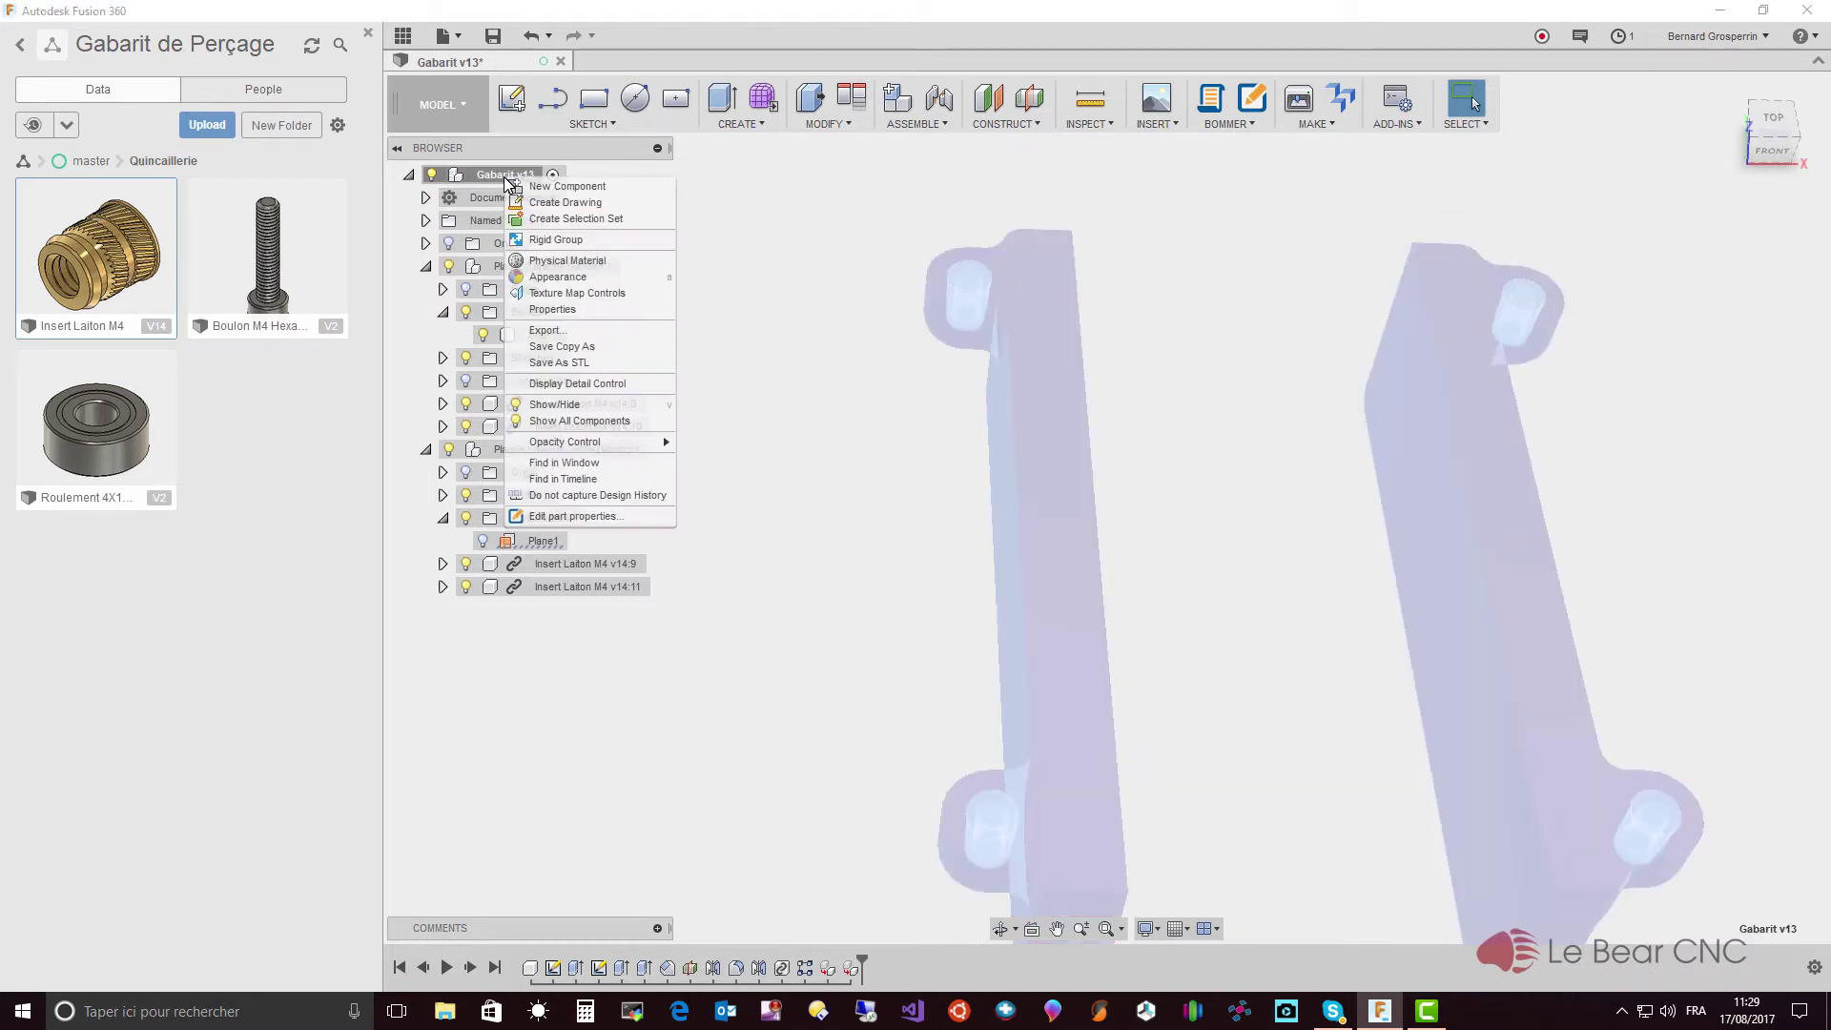
pyautogui.click(566, 188)
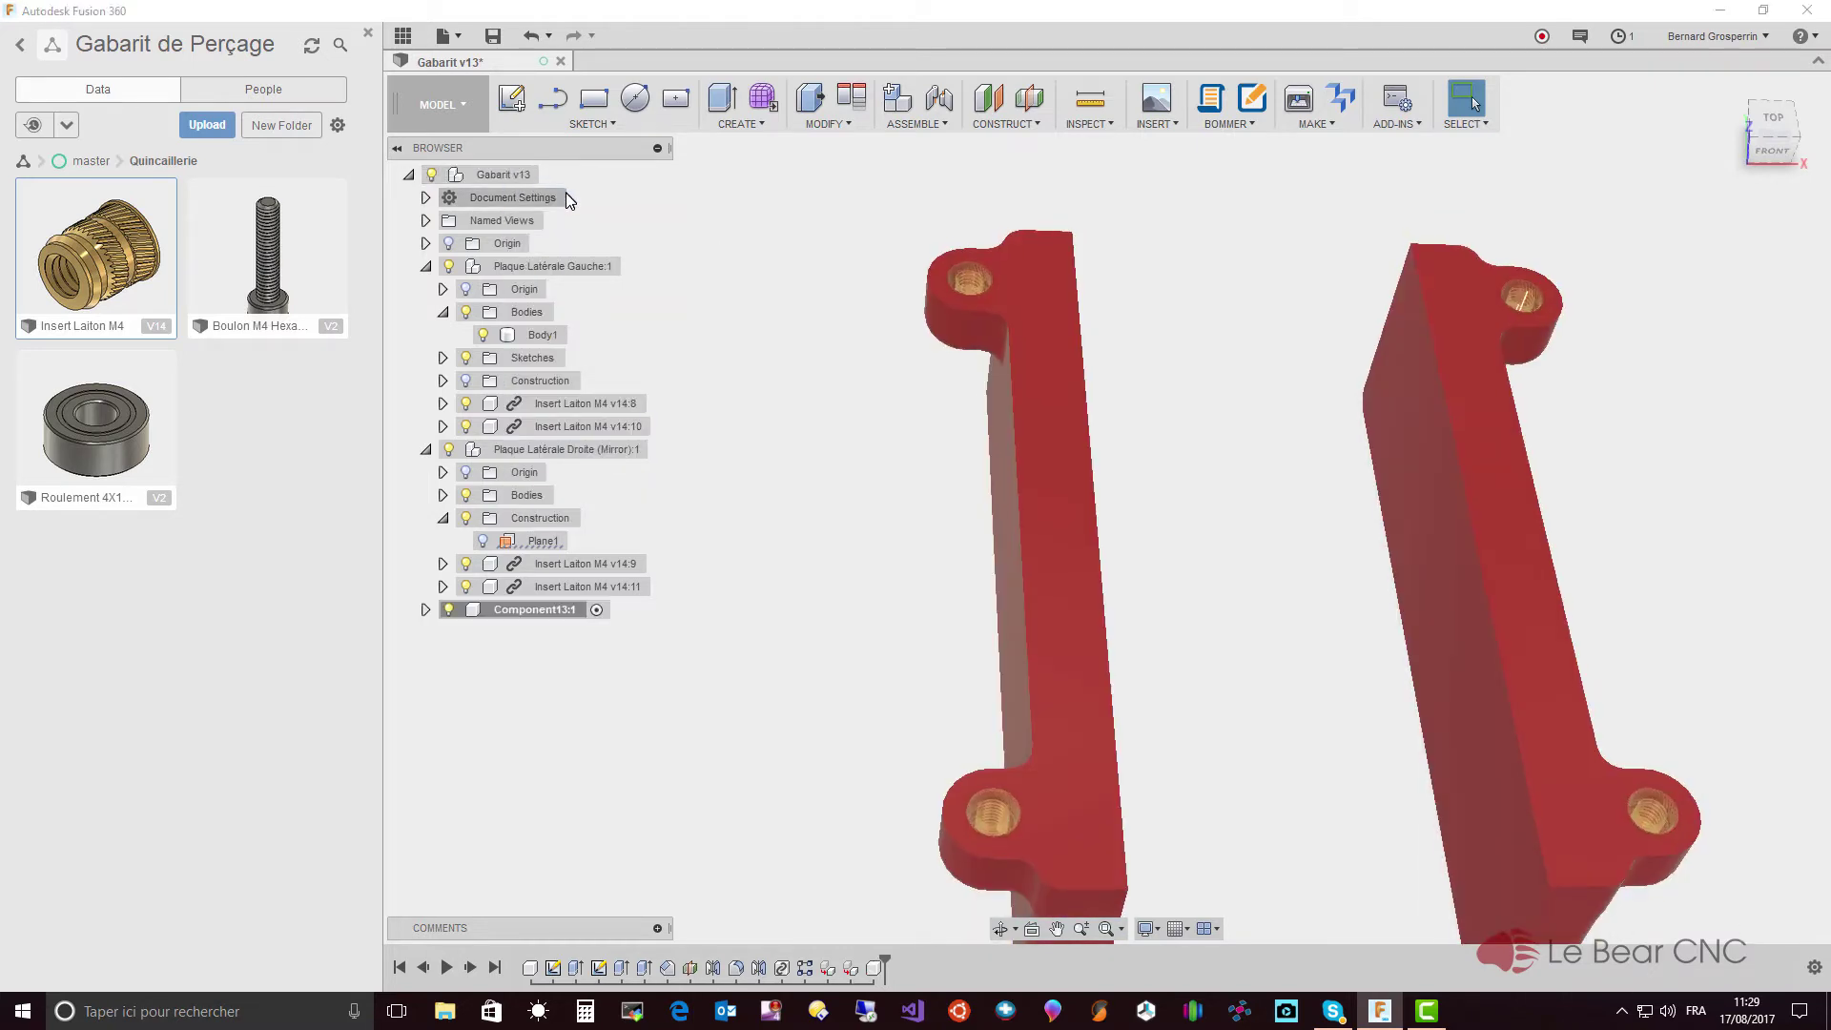
pyautogui.click(549, 613)
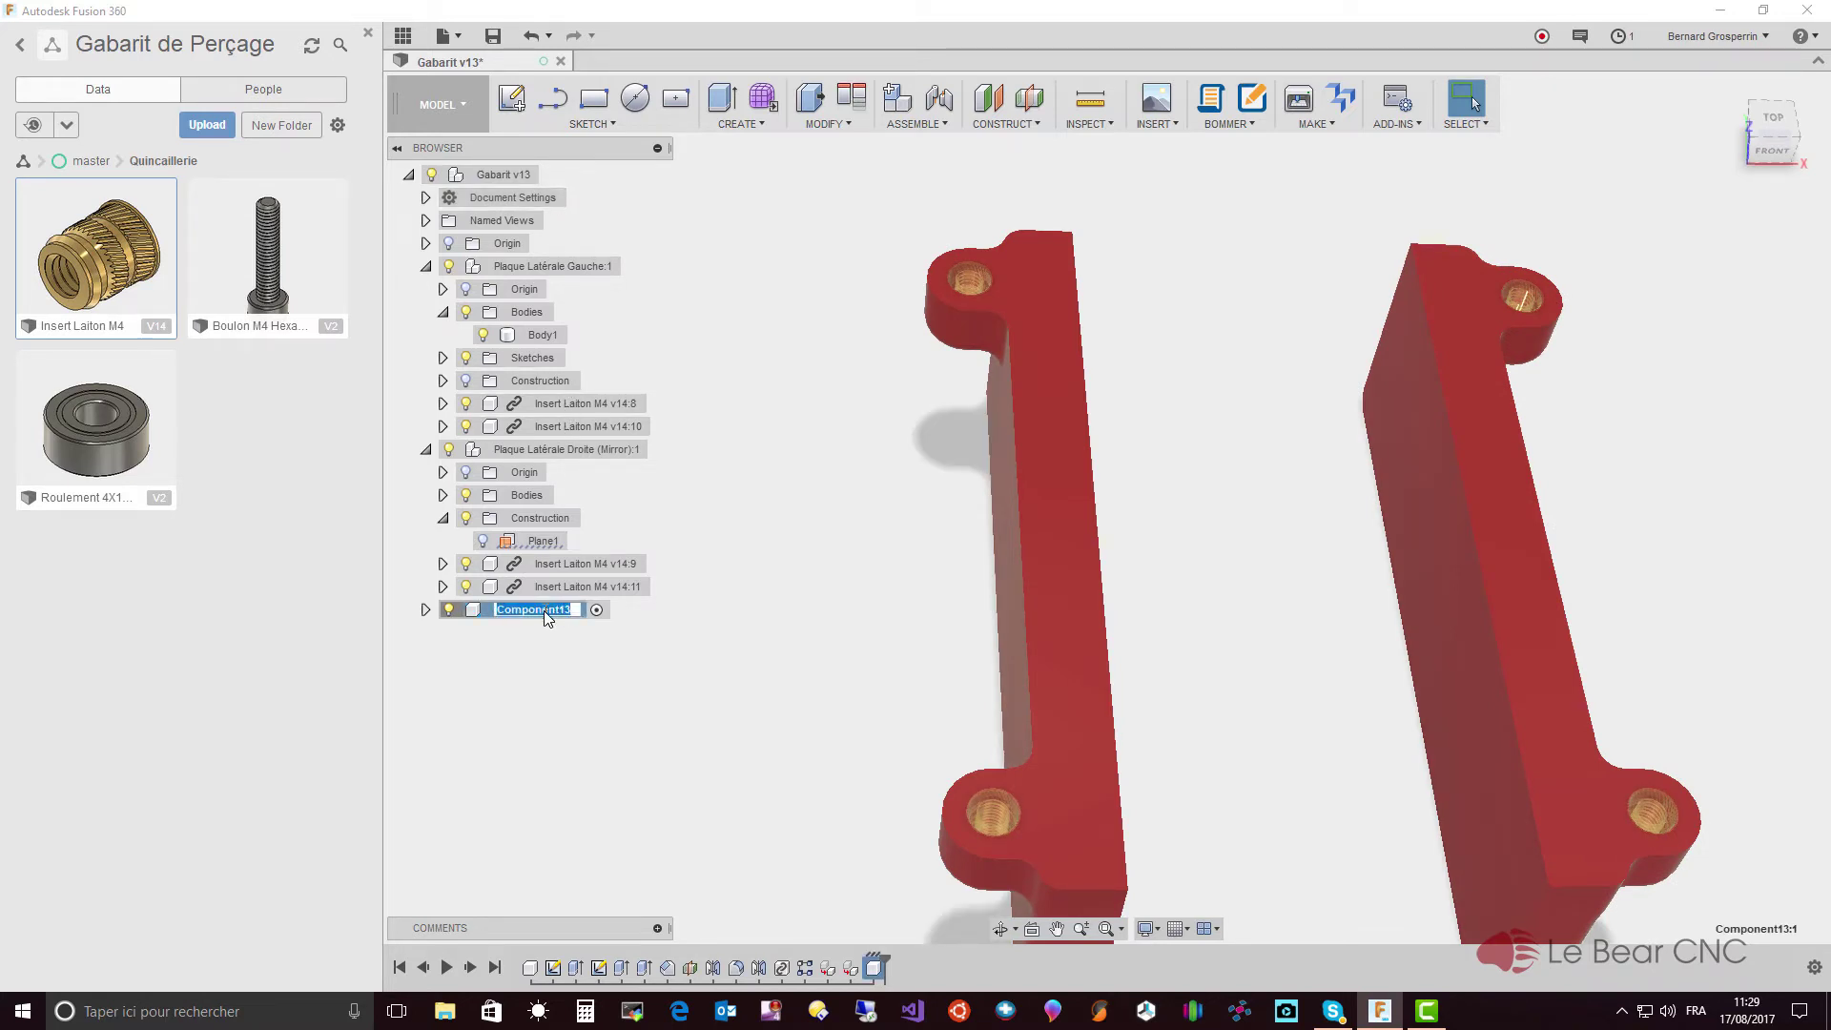
pyautogui.write('Barre séparation Gauche')
pyautogui.press('Return')
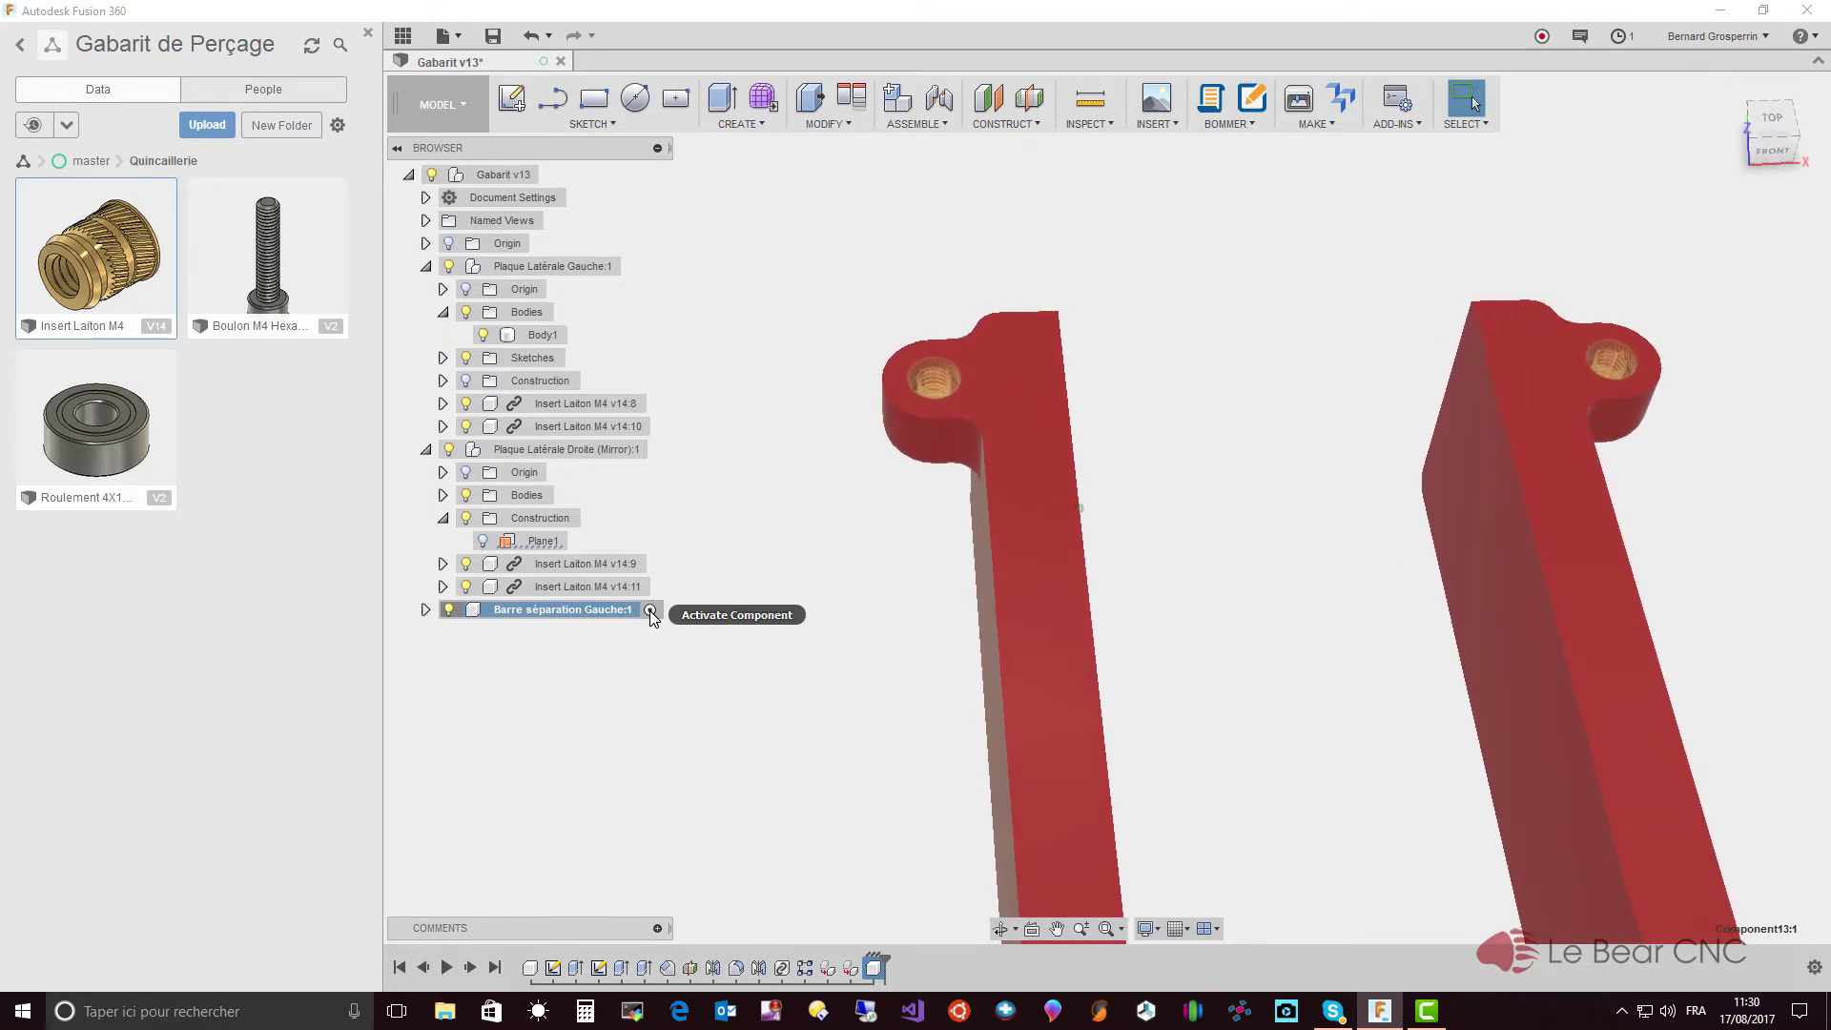
# - Create a sketch for the separation bar on the top face of the brass insert in the left plate's ear
pyautogui.click(610, 124)
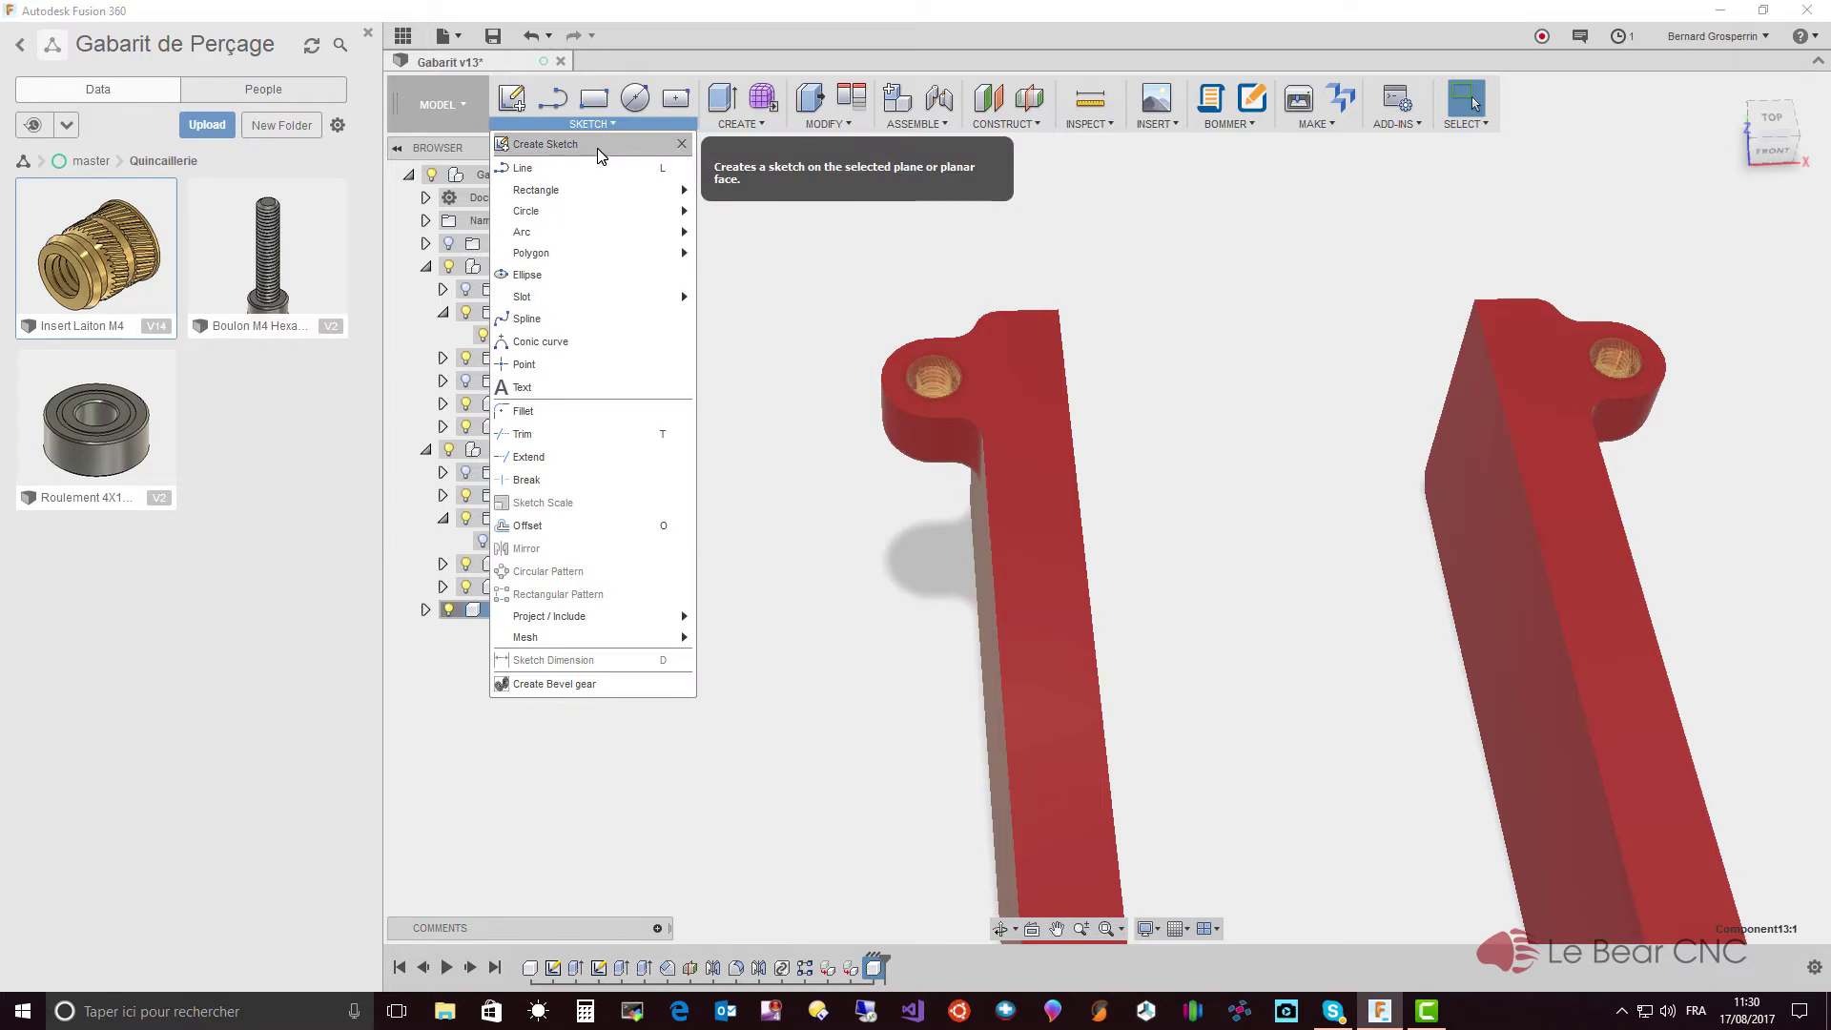
pyautogui.click(598, 151)
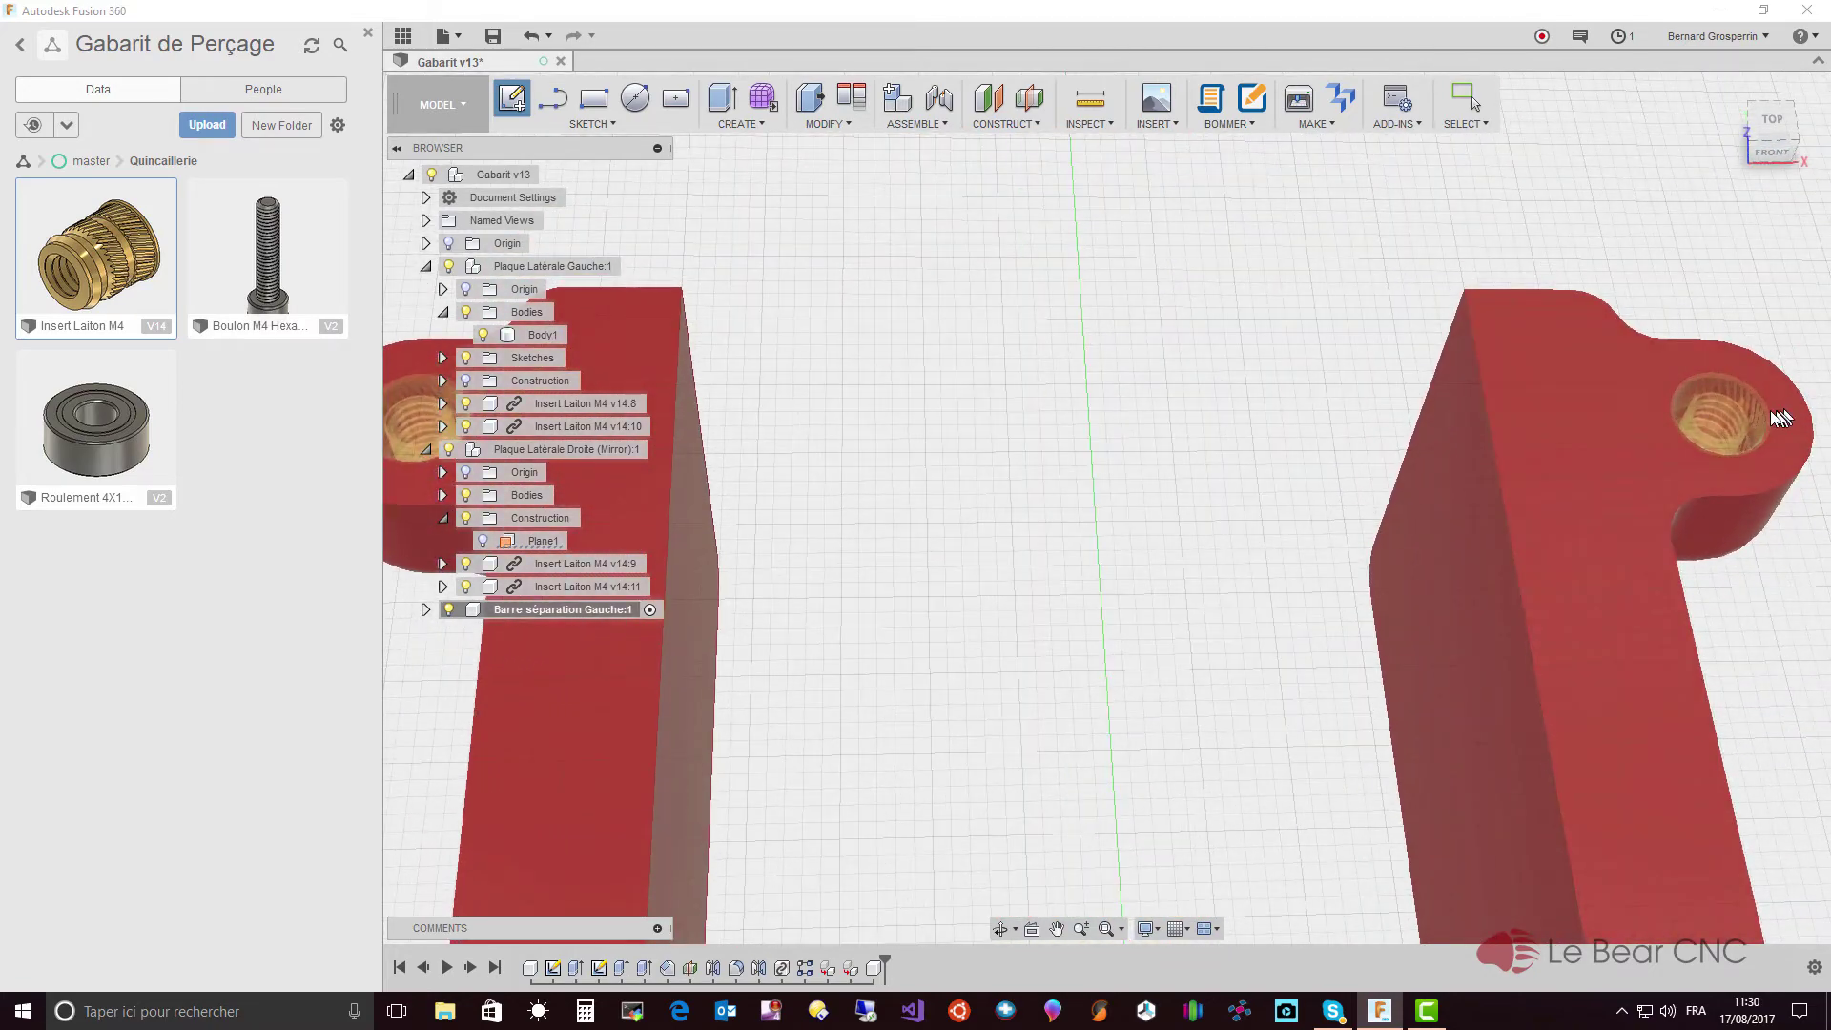
pyautogui.keyDown('shift'); pyautogui.moveTo(1779, 418); pyautogui.dragTo(982, 267, button='middle'); pyautogui.keyUp('shift')
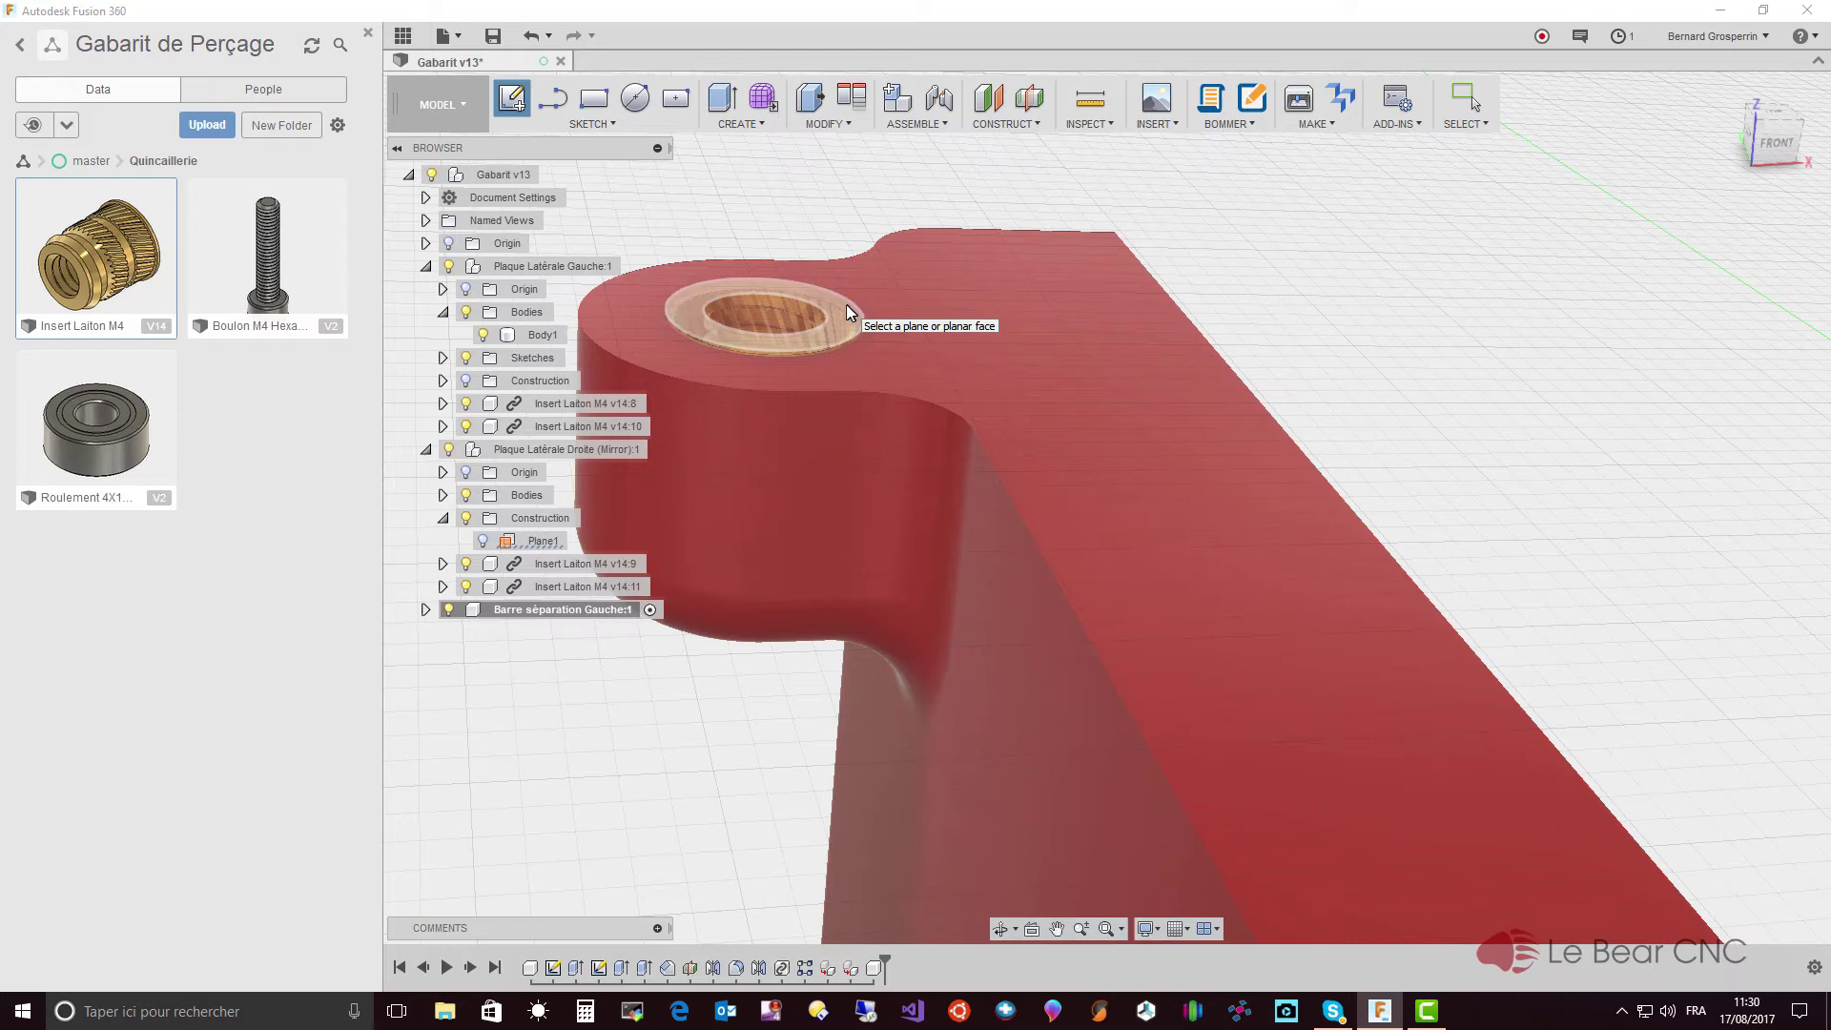
pyautogui.click(846, 308)
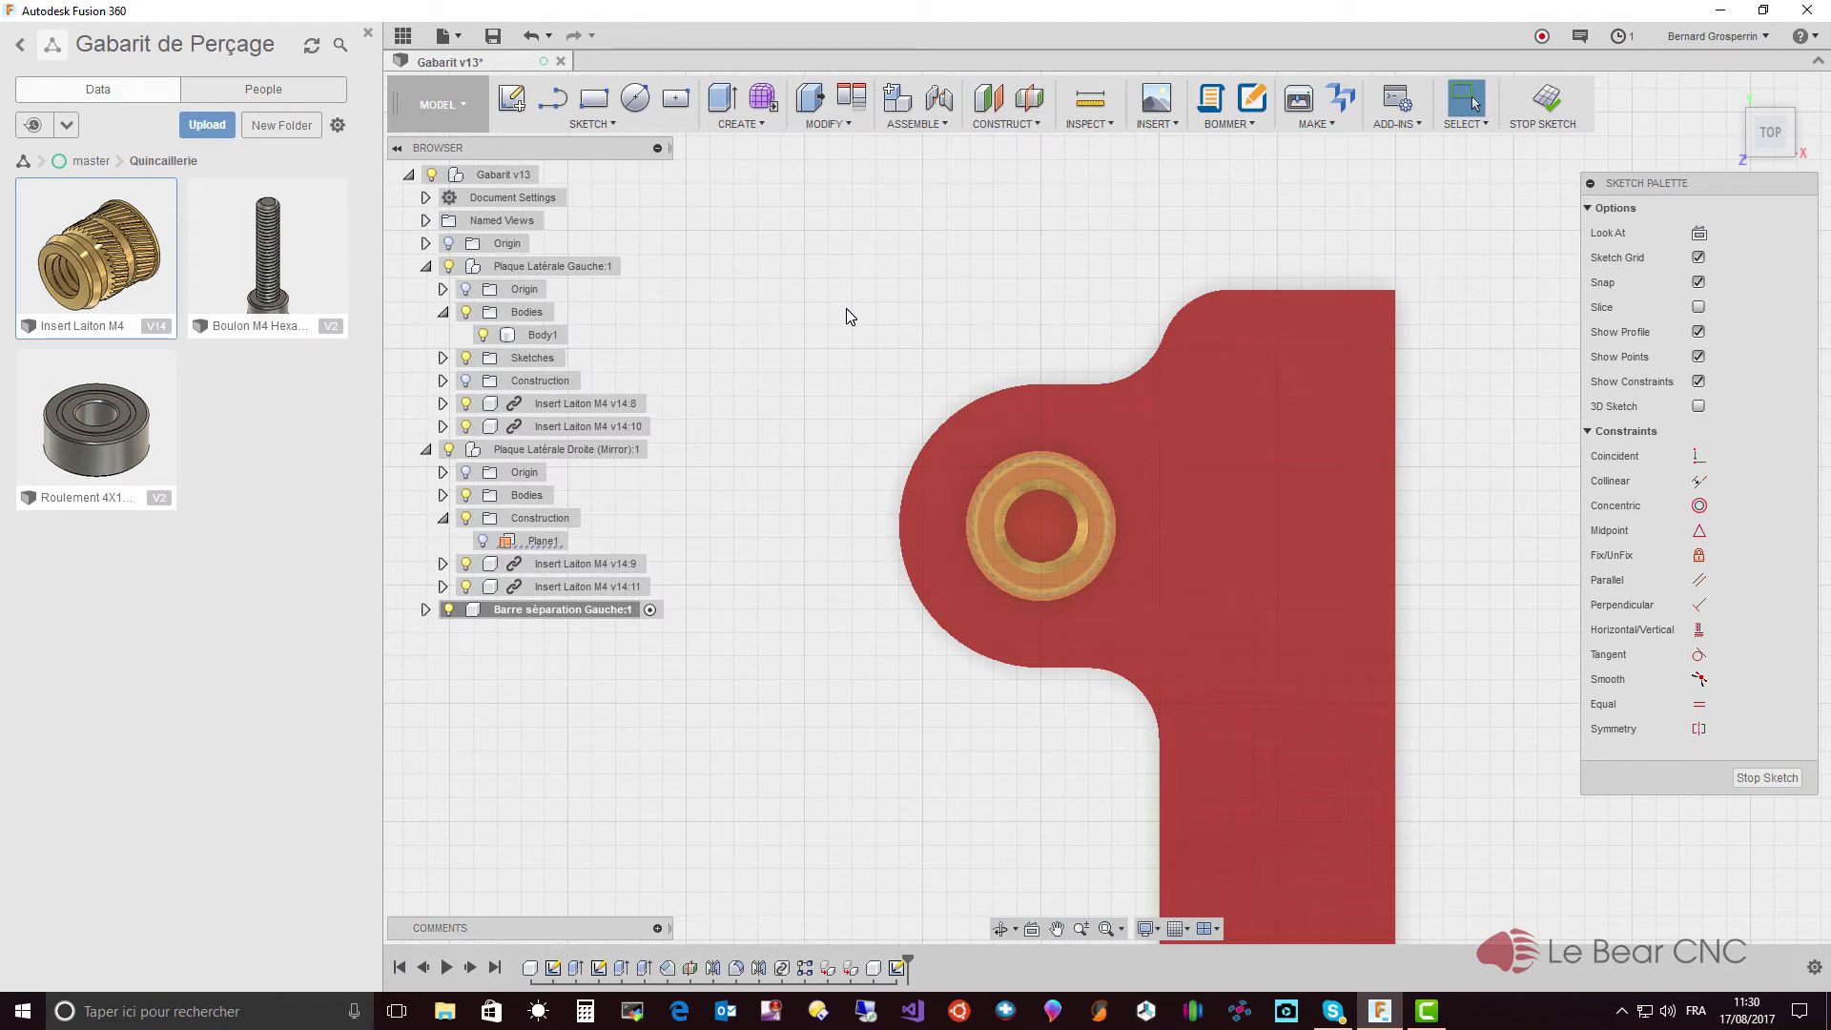
# - Project the outer circles of the two facing brass inserts, one in each side plate, into the sketch
pyautogui.click(608, 124)
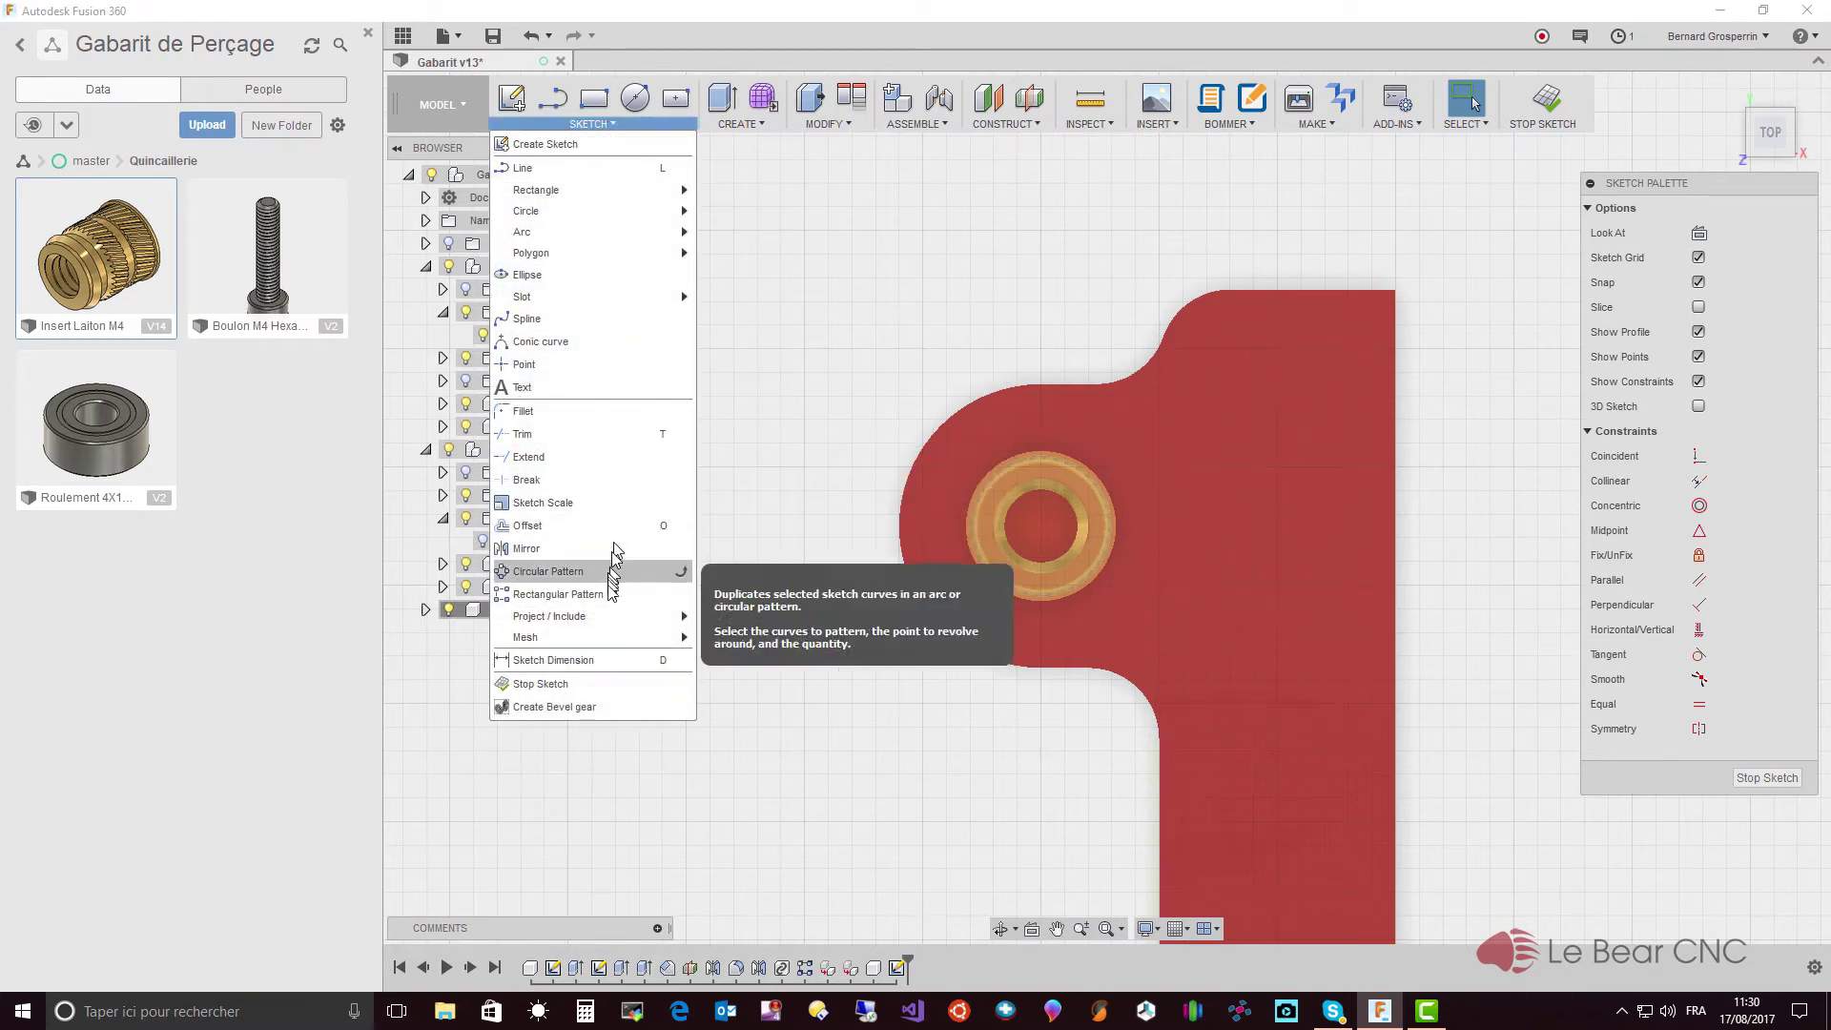
pyautogui.moveTo(610, 617)
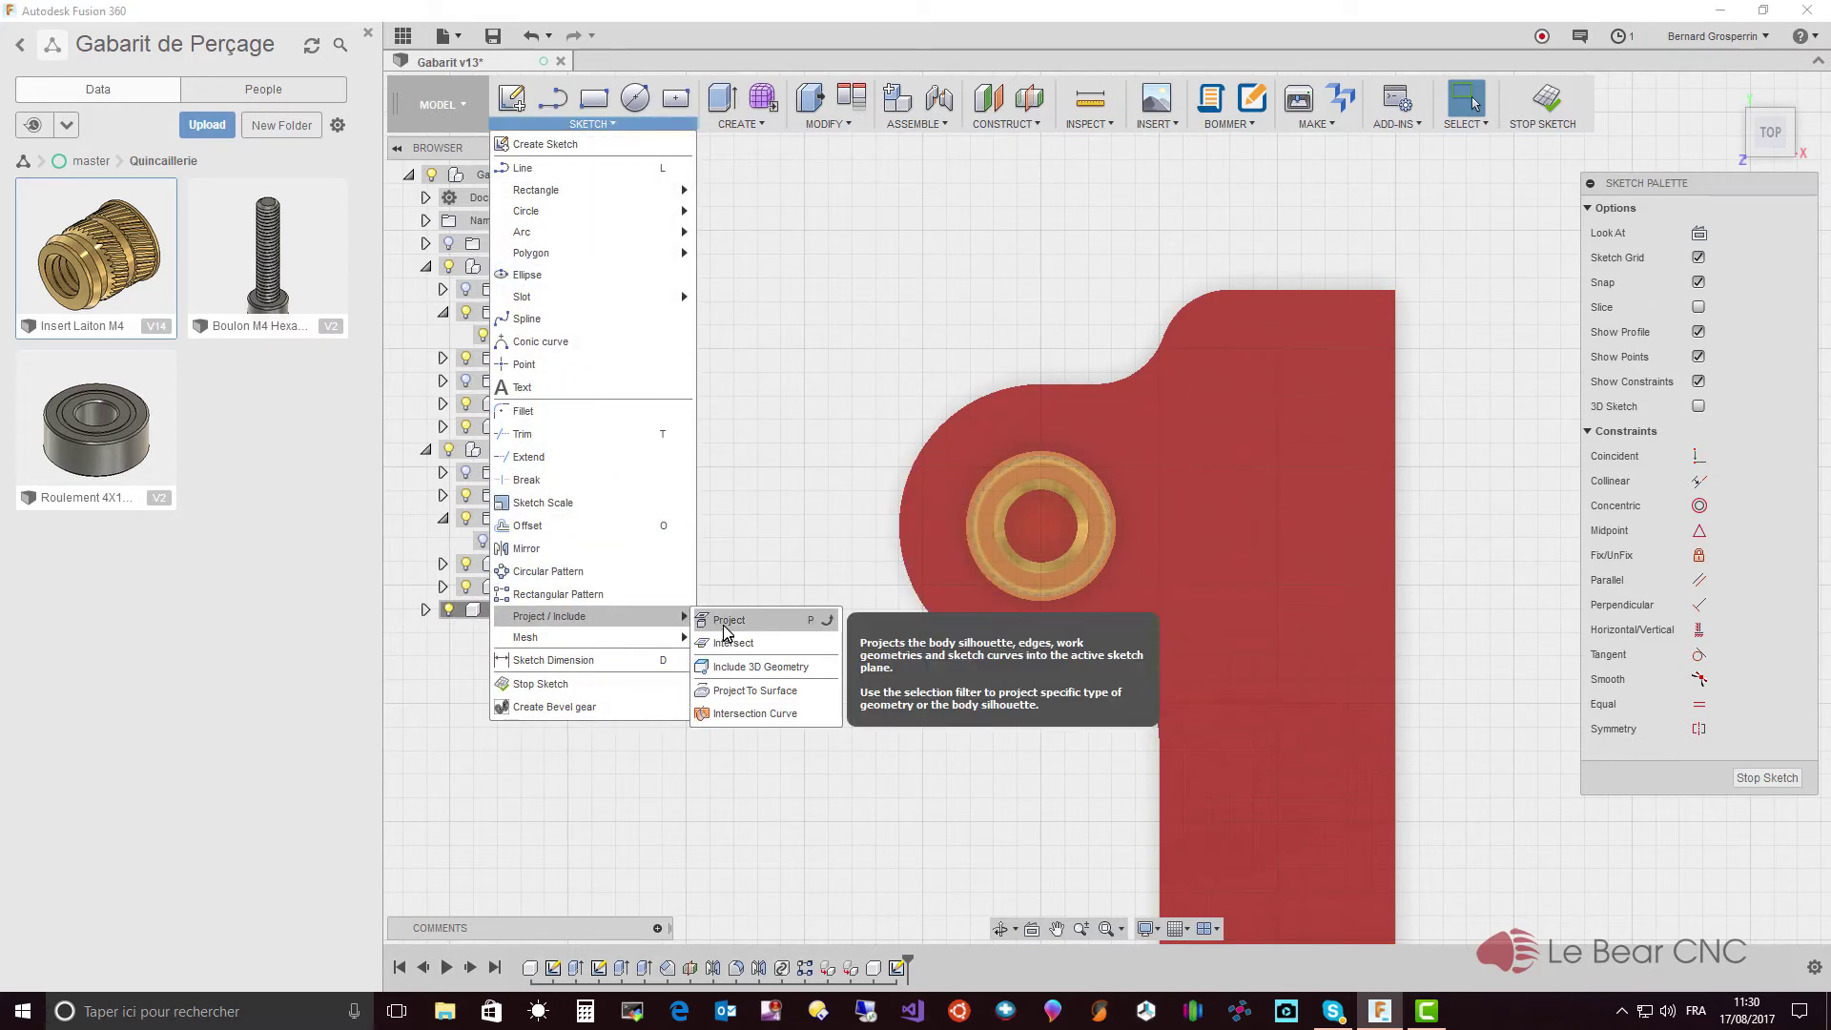
pyautogui.click(724, 622)
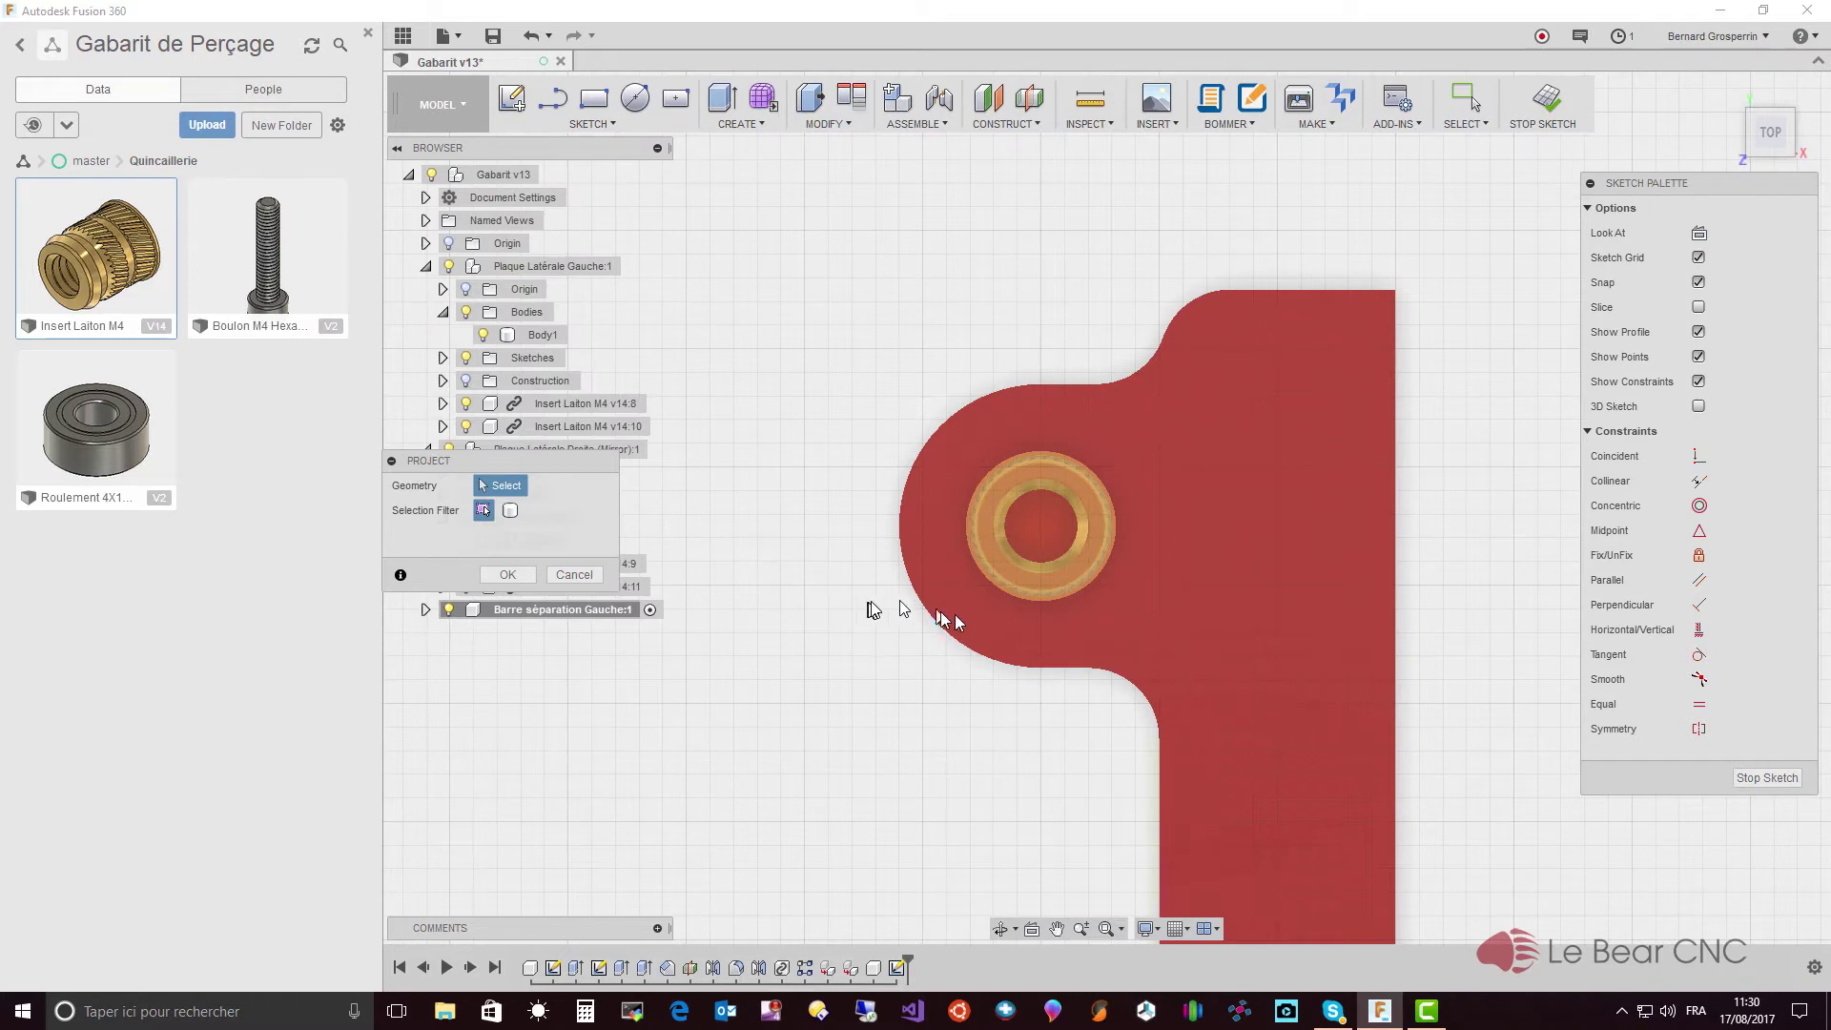
pyautogui.click(1026, 601)
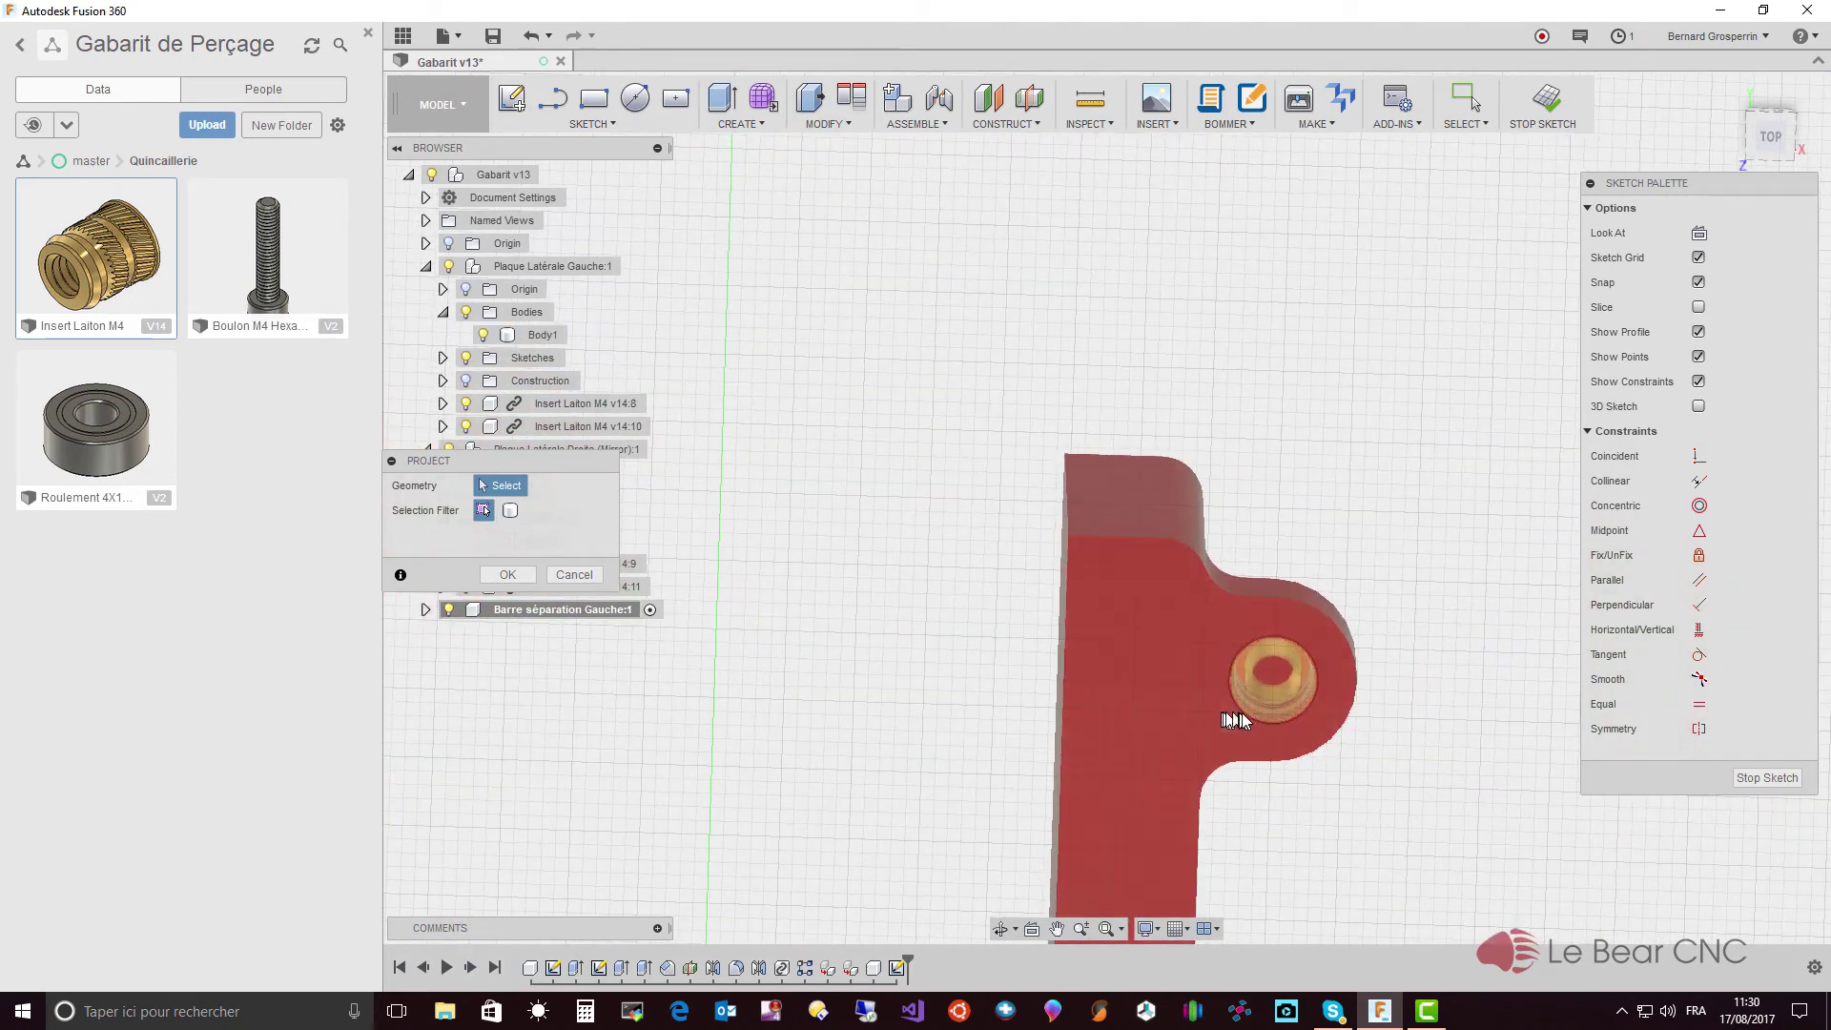
pyautogui.click(1249, 717)
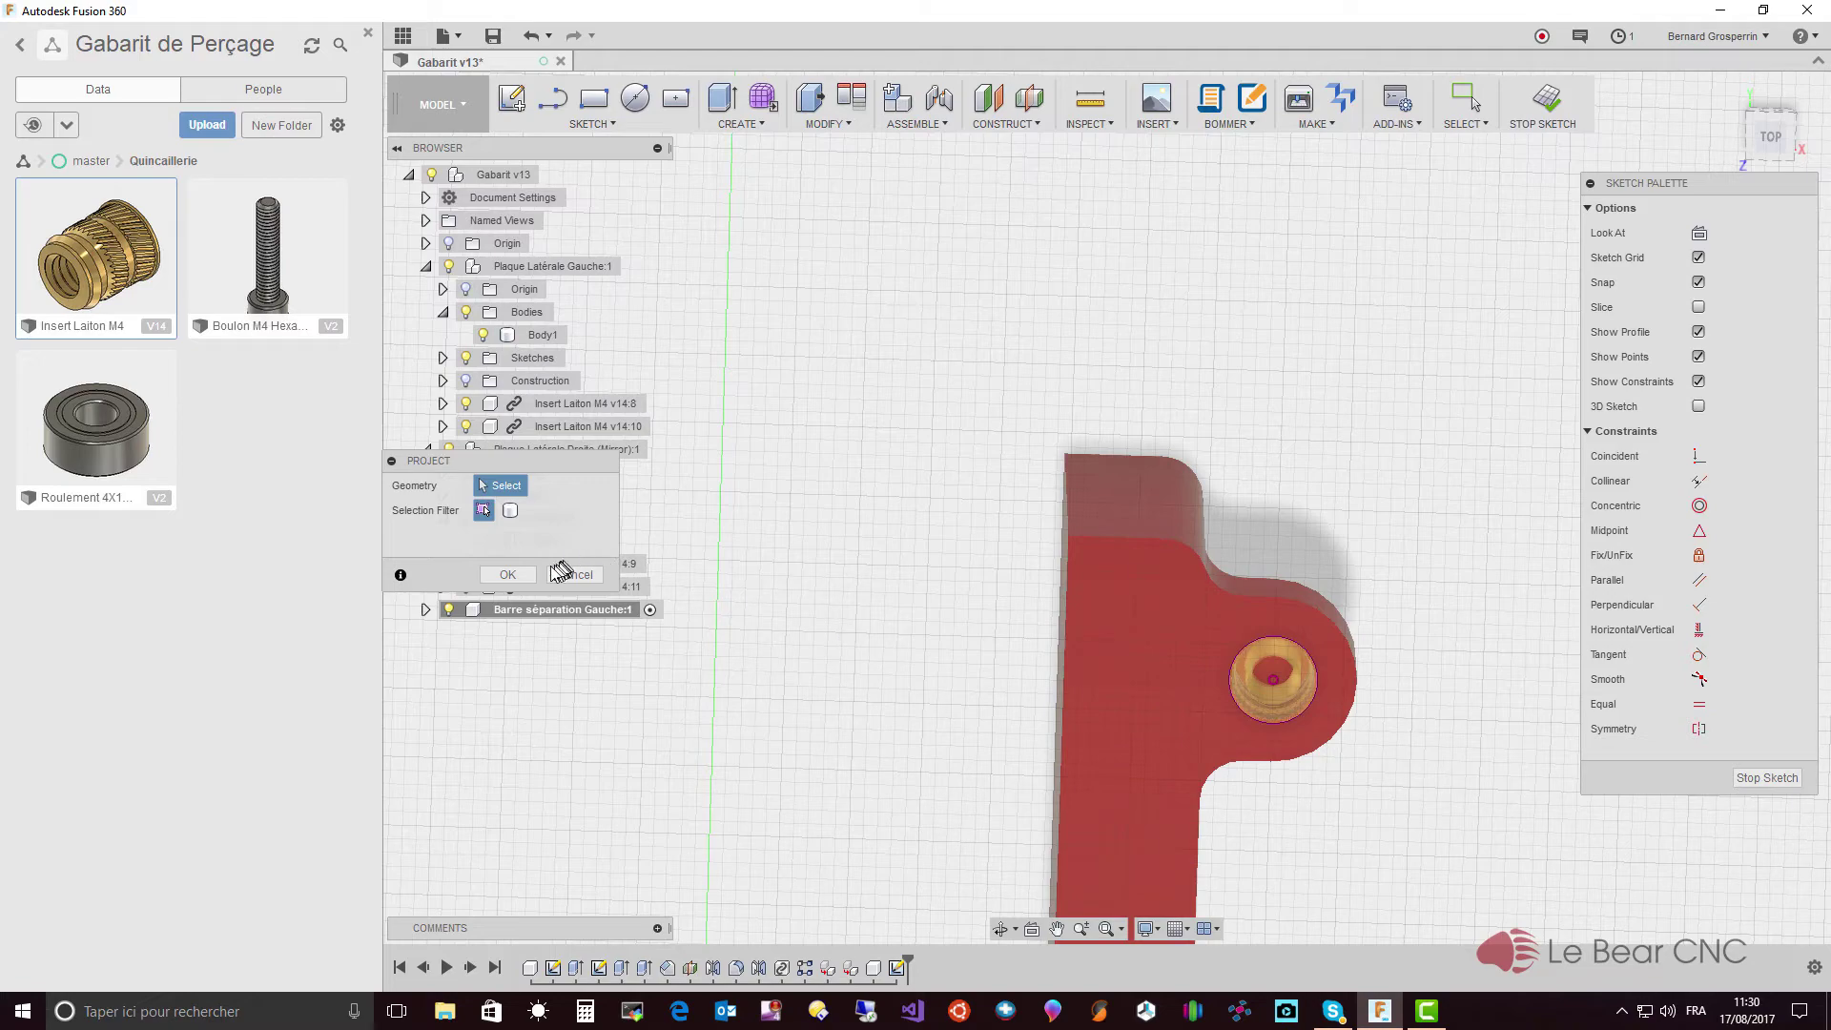
pyautogui.click(507, 575)
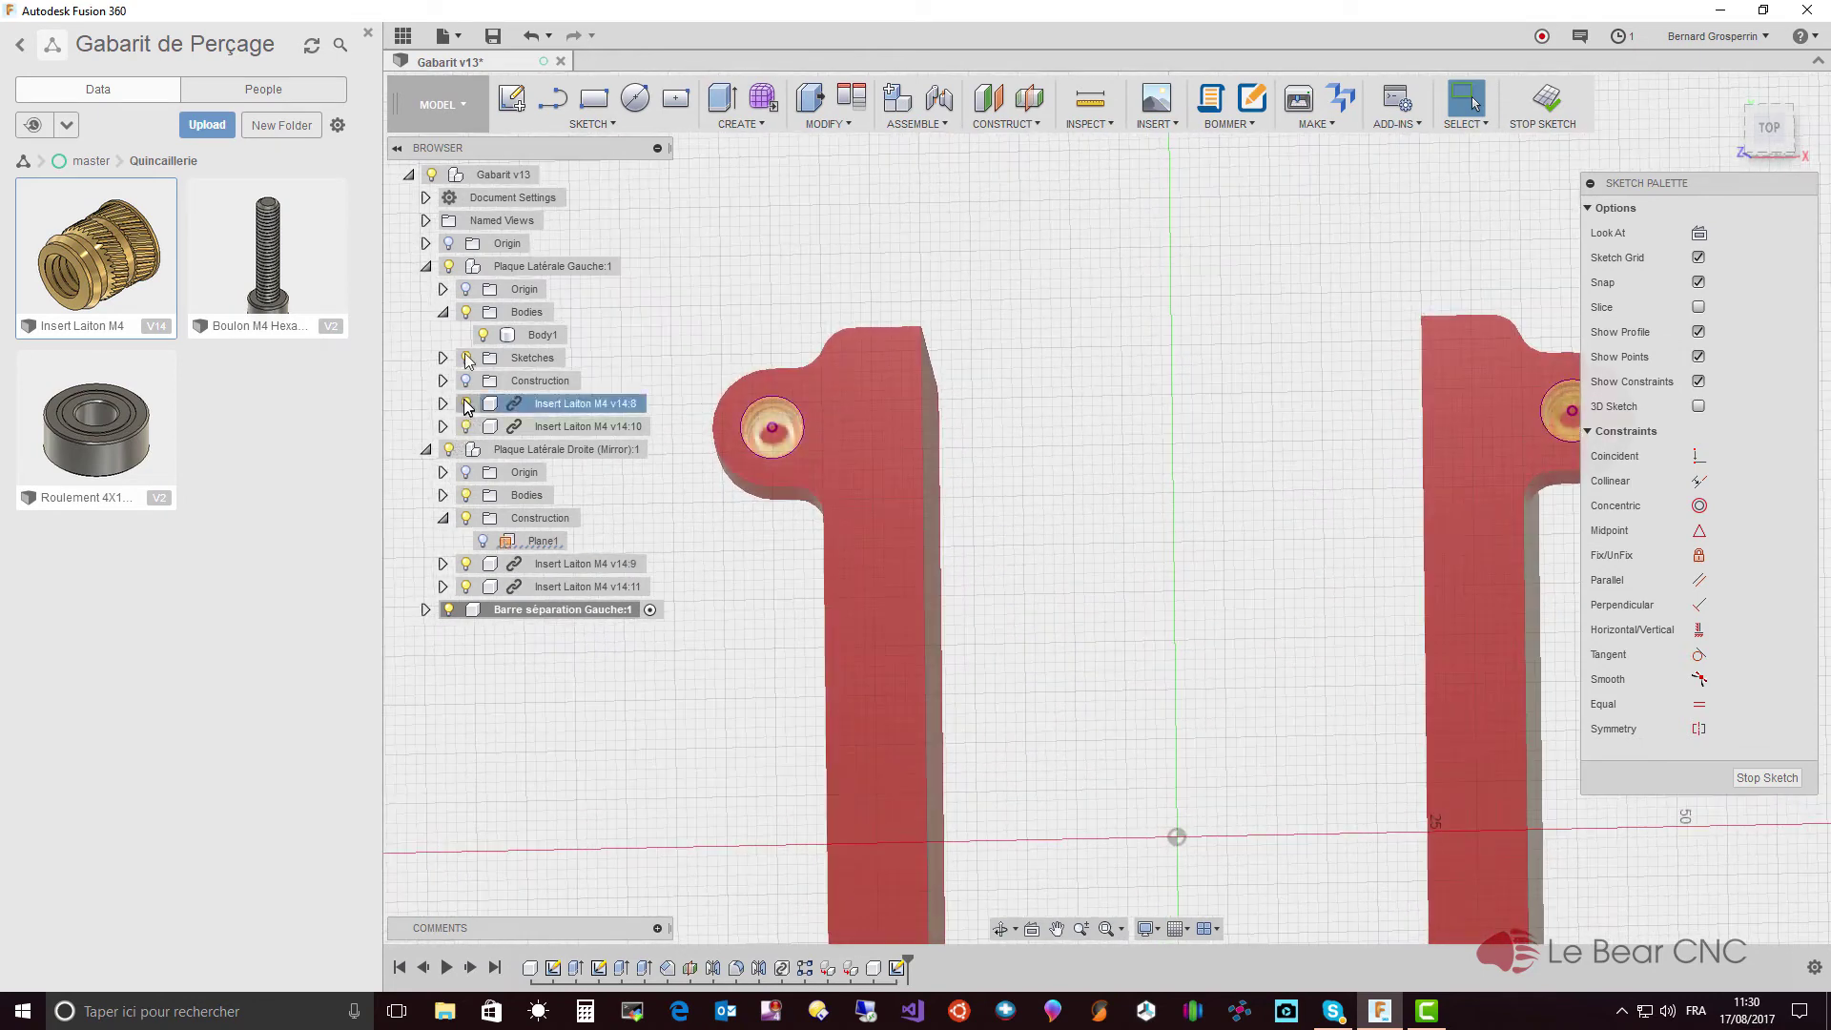
# - Hide both side plate components so only the sketch with the projected circles is shown from the top
pyautogui.click(448, 266)
pyautogui.click(450, 450)
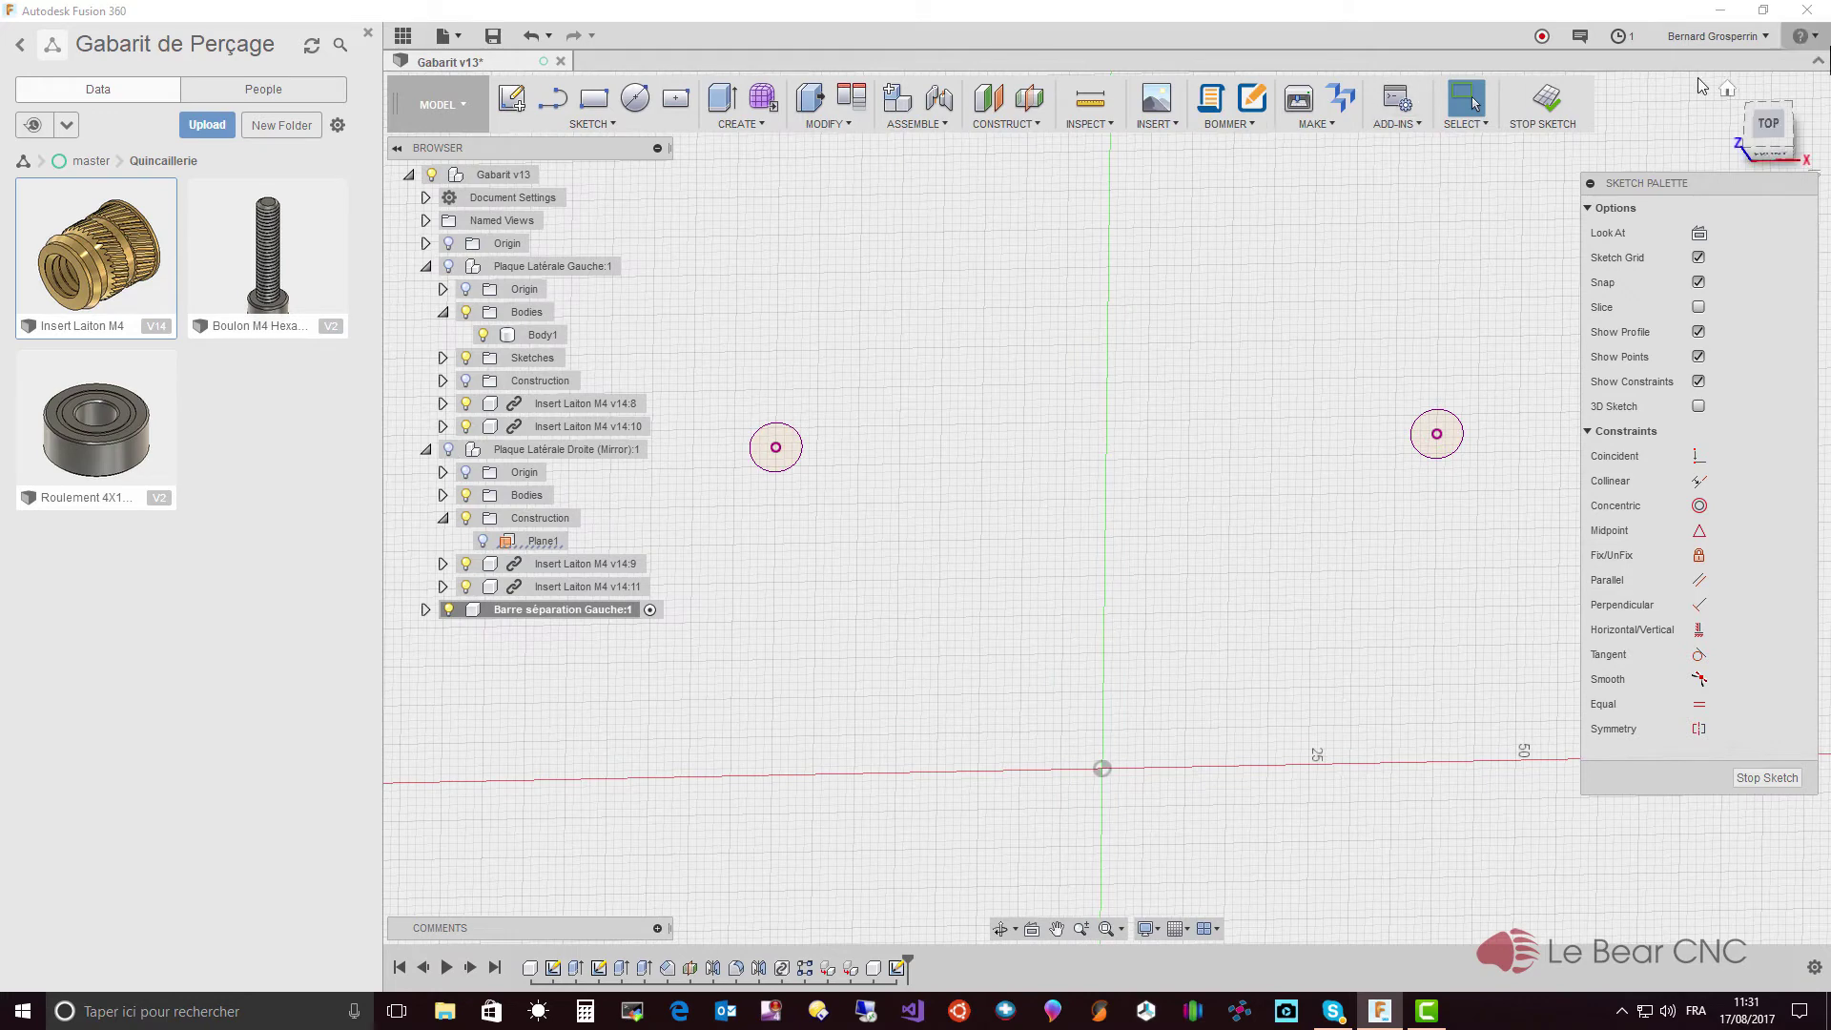
pyautogui.click(1770, 122)
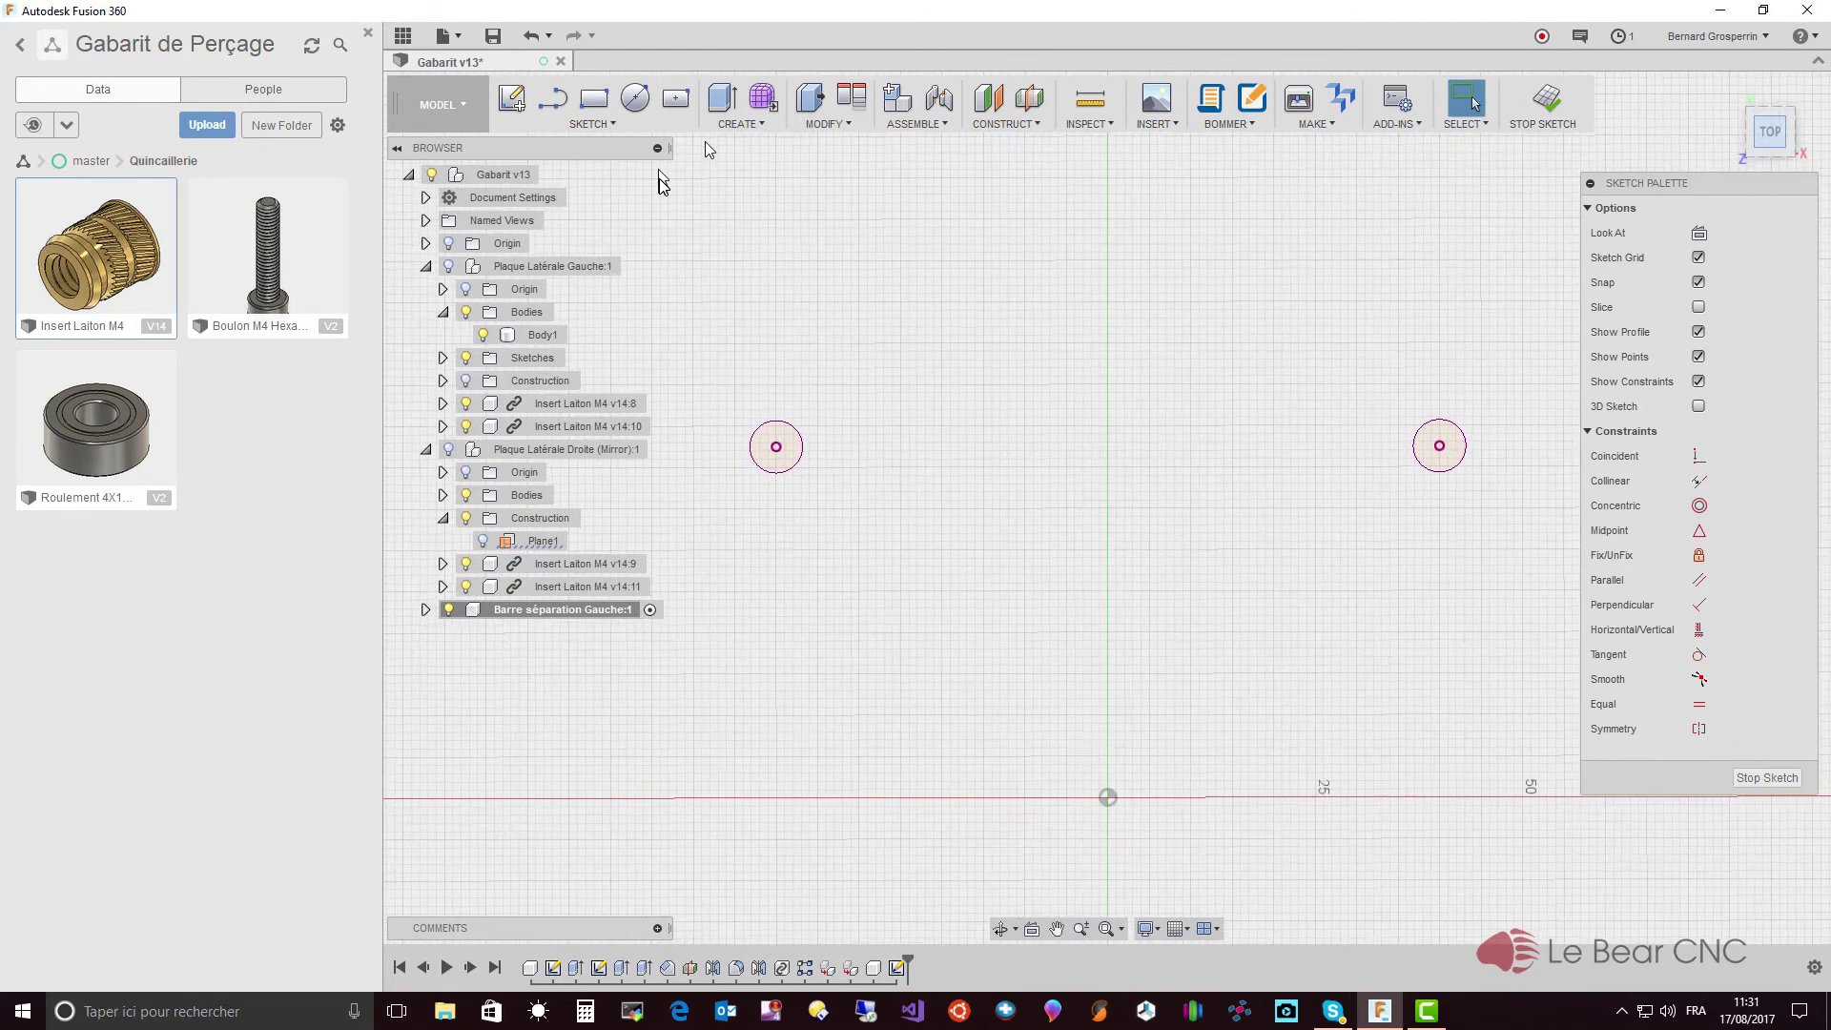
# - Draw a horizontal line between the centres of the two projected circles and convert it to a construction line
pyautogui.click(564, 103)
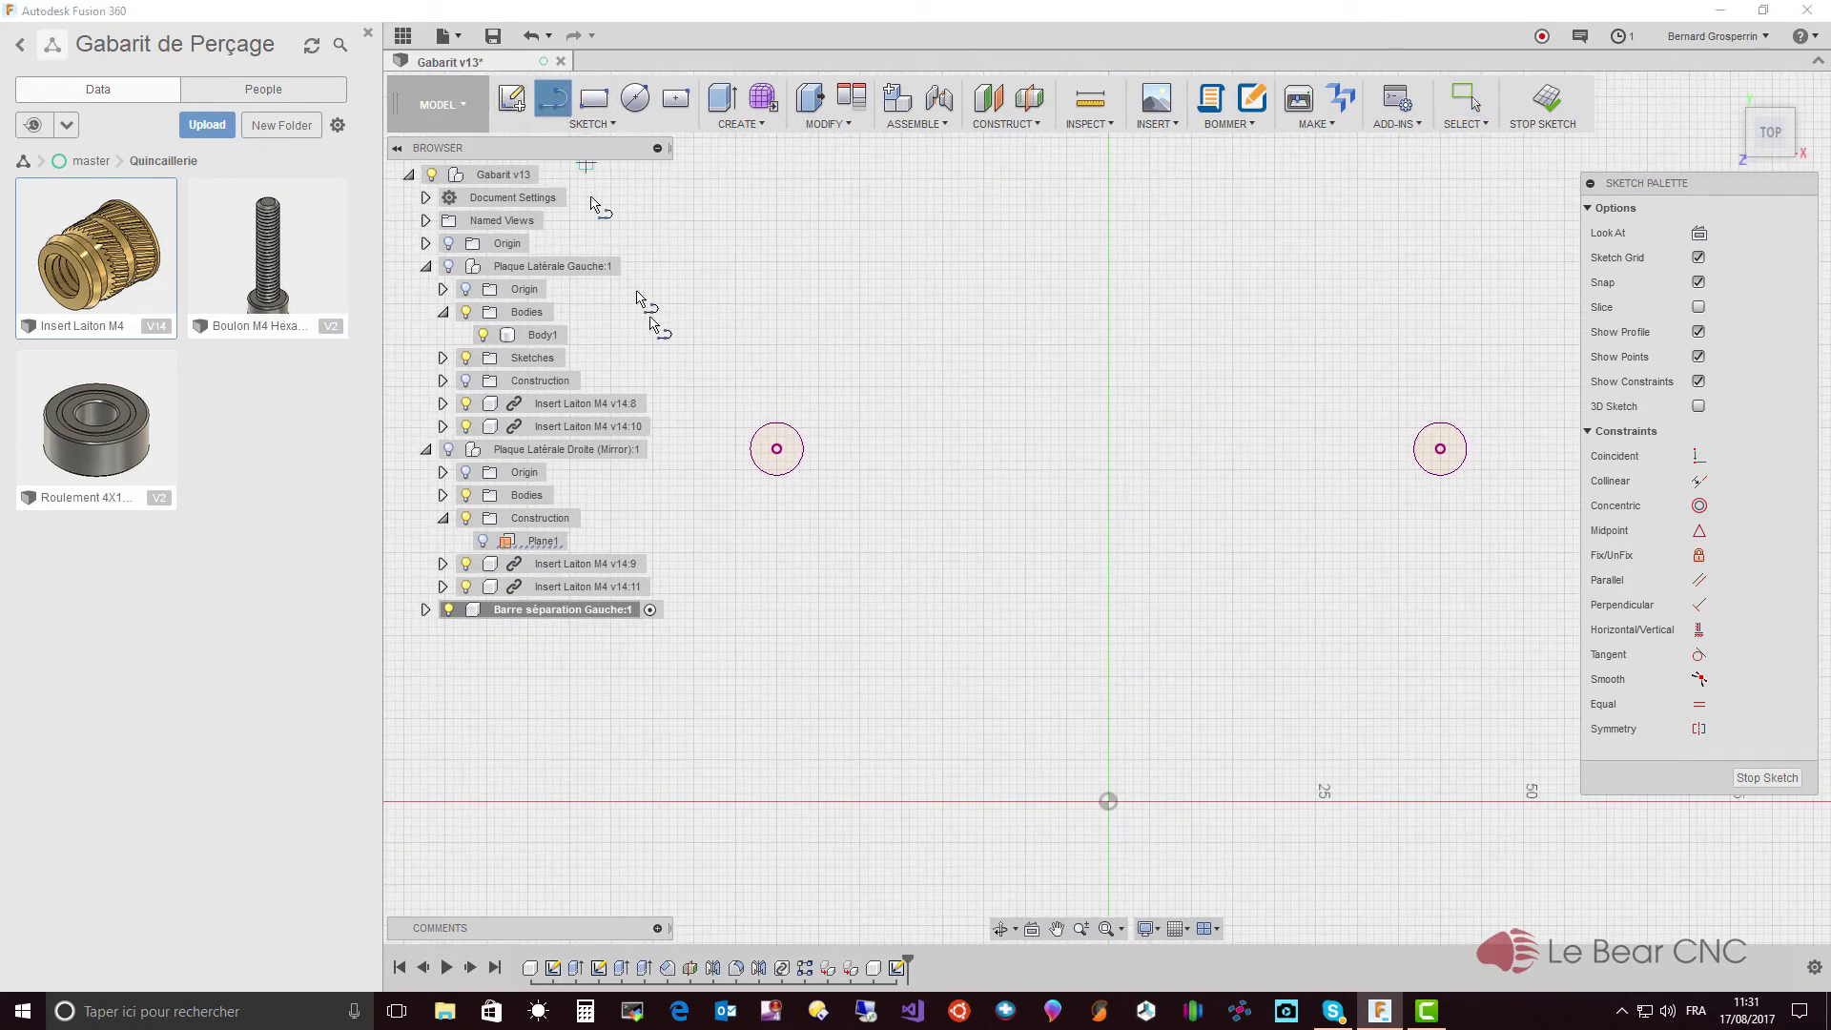
pyautogui.click(776, 450)
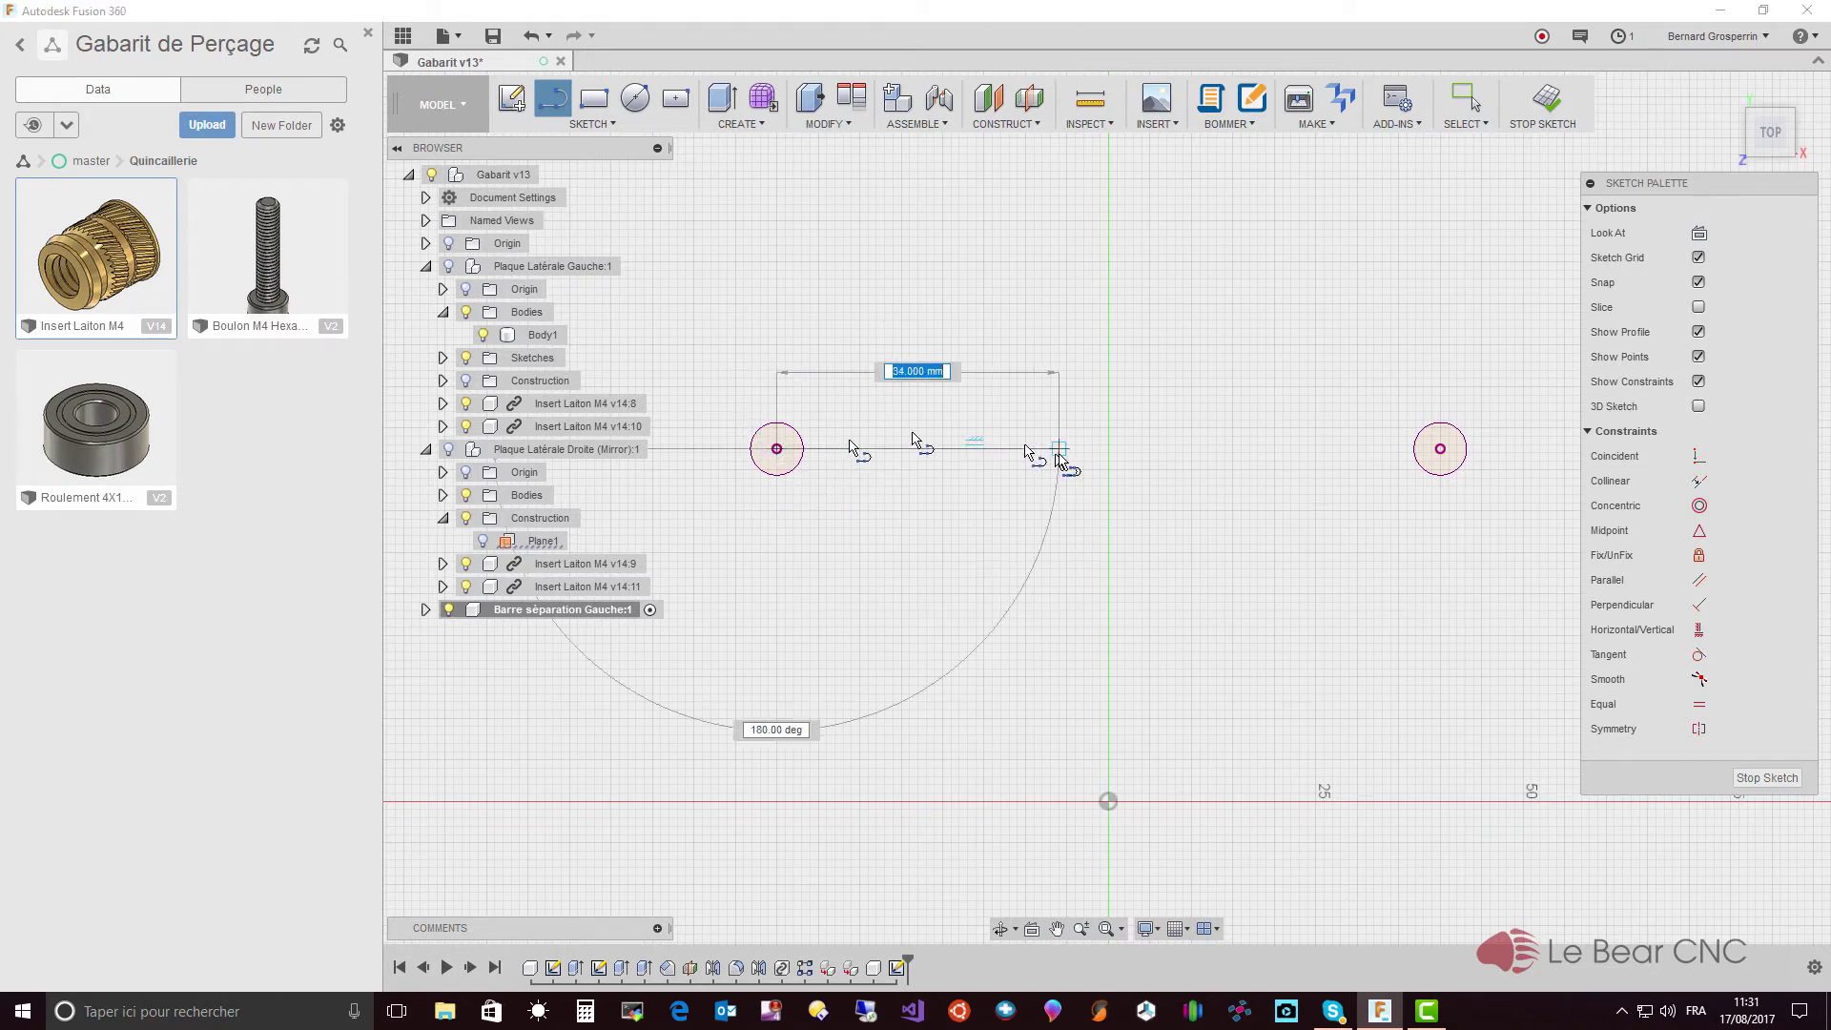
pyautogui.click(1441, 449)
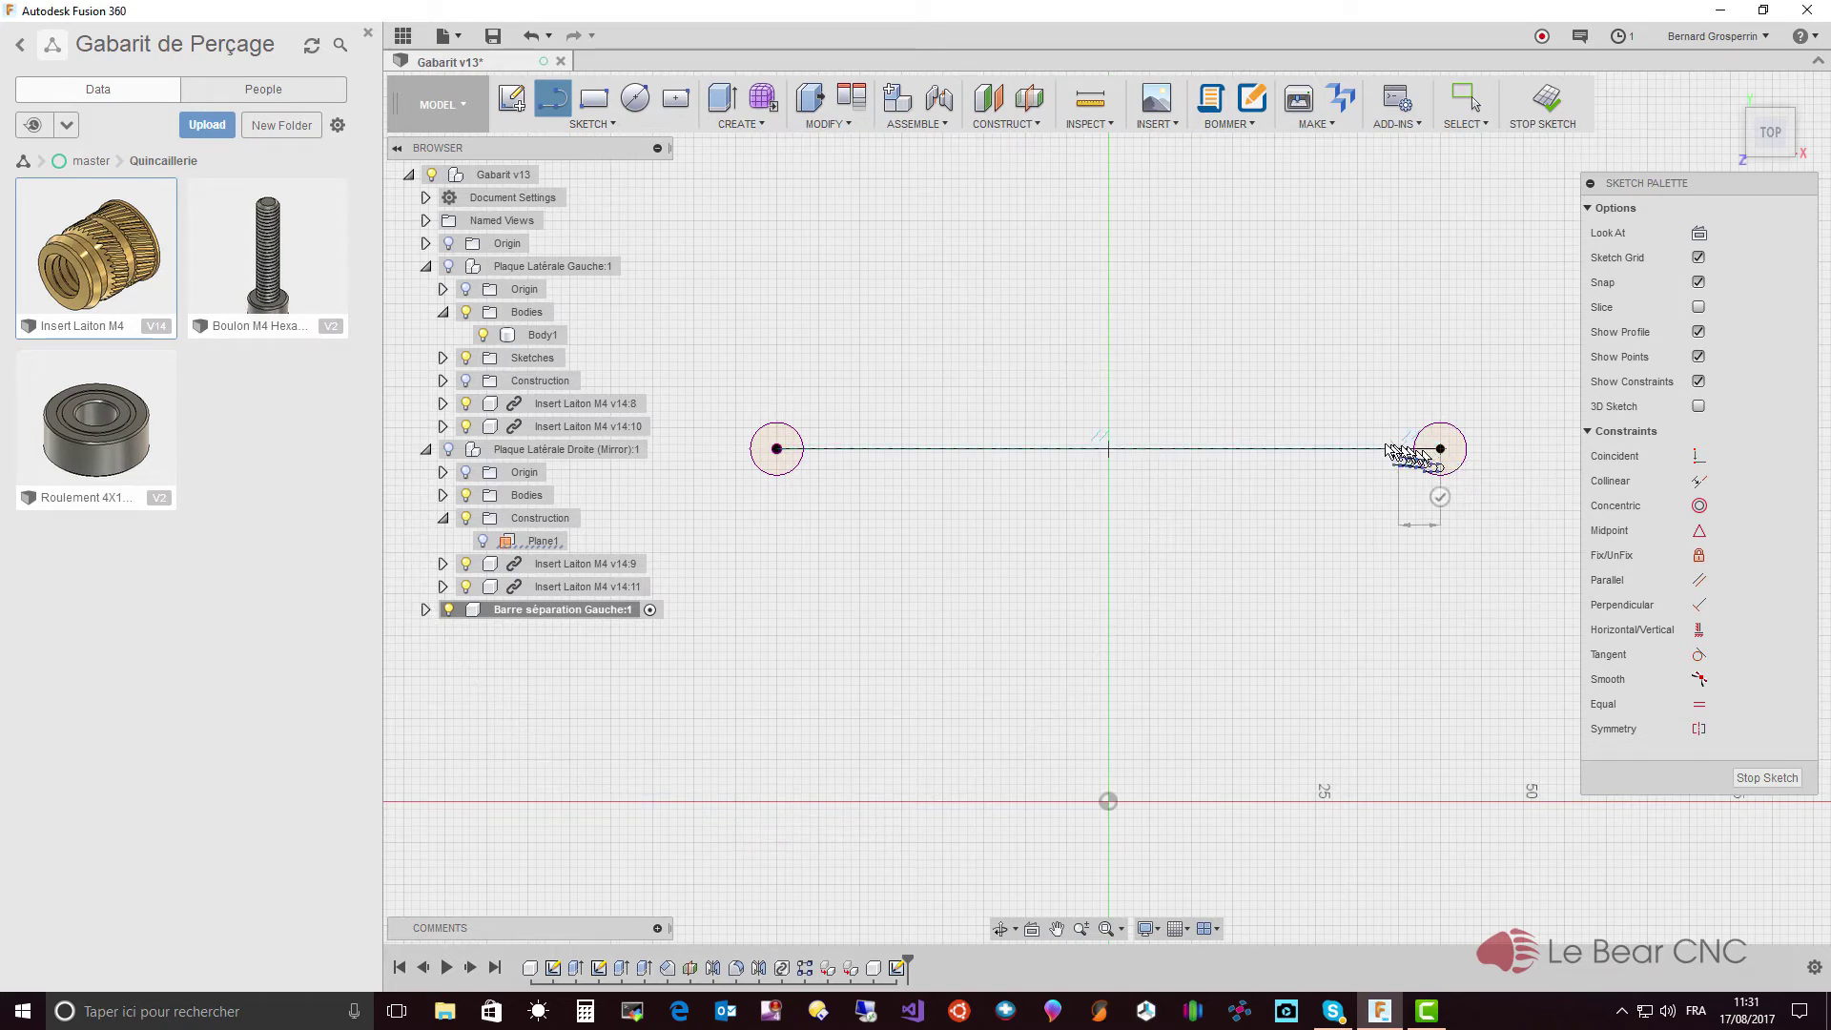
pyautogui.press('Escape')
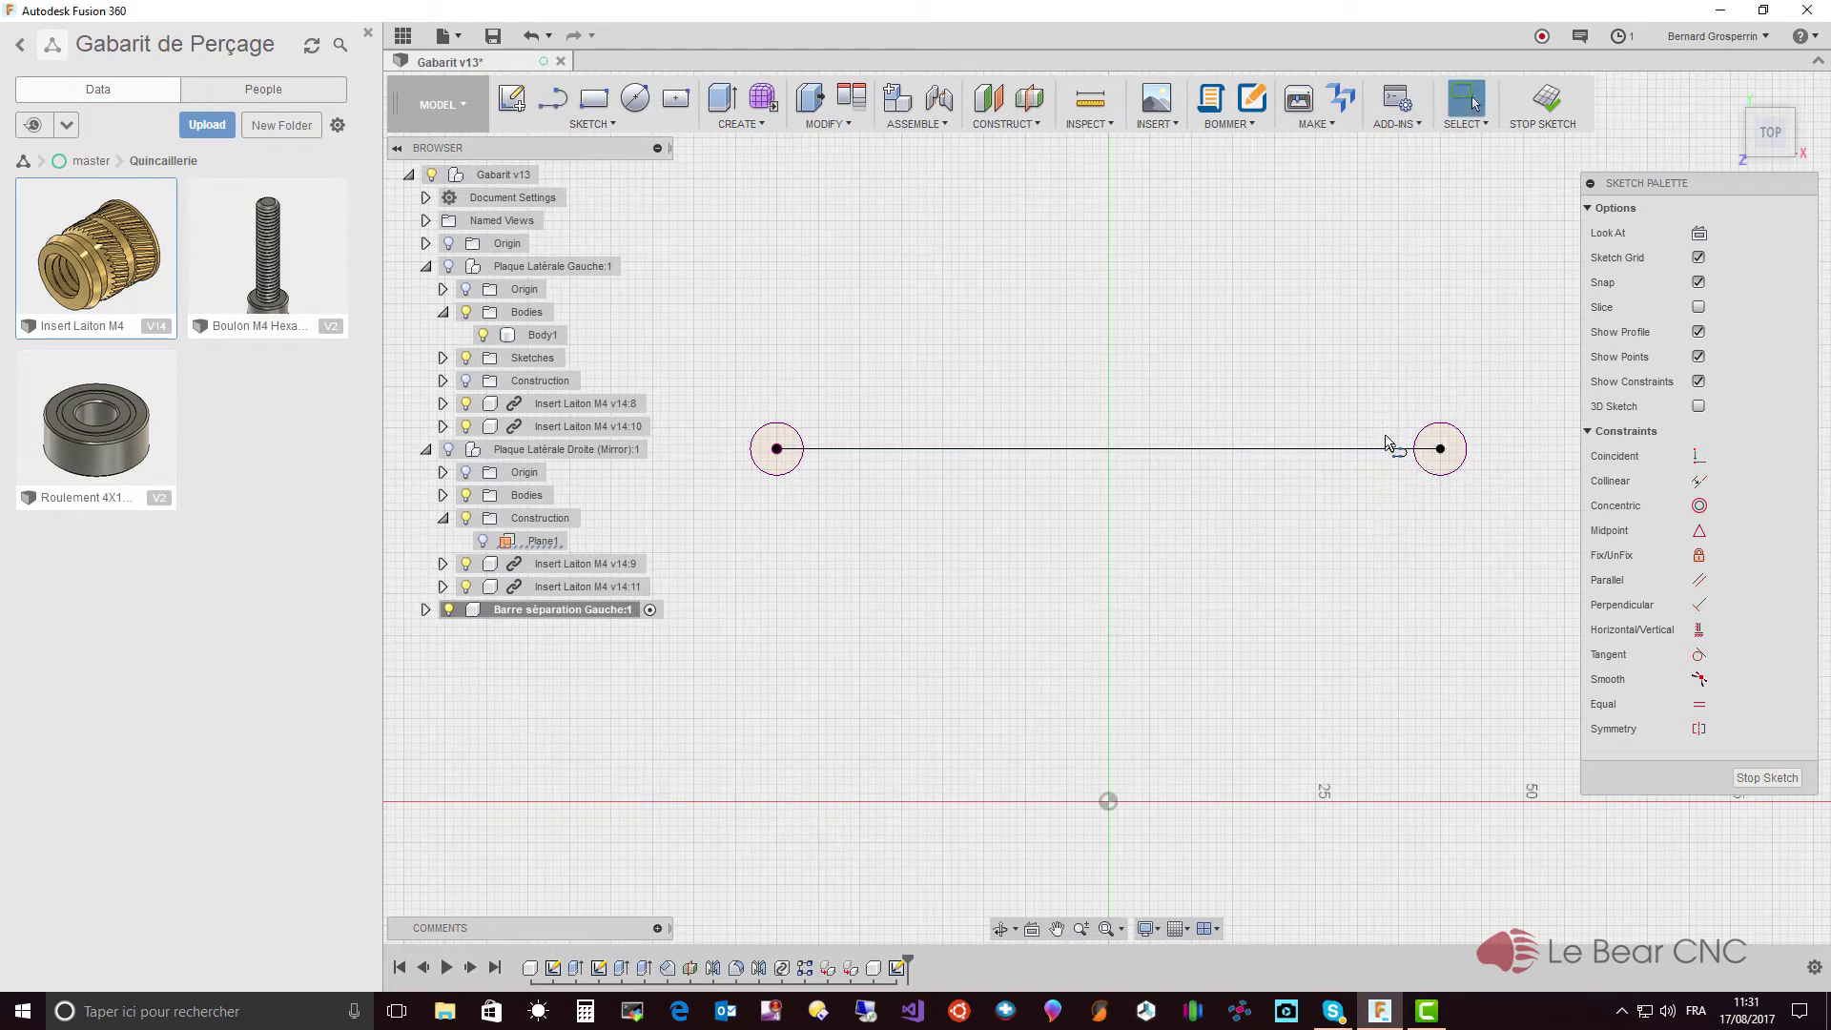
pyautogui.click(1017, 449)
pyautogui.click(1016, 449)
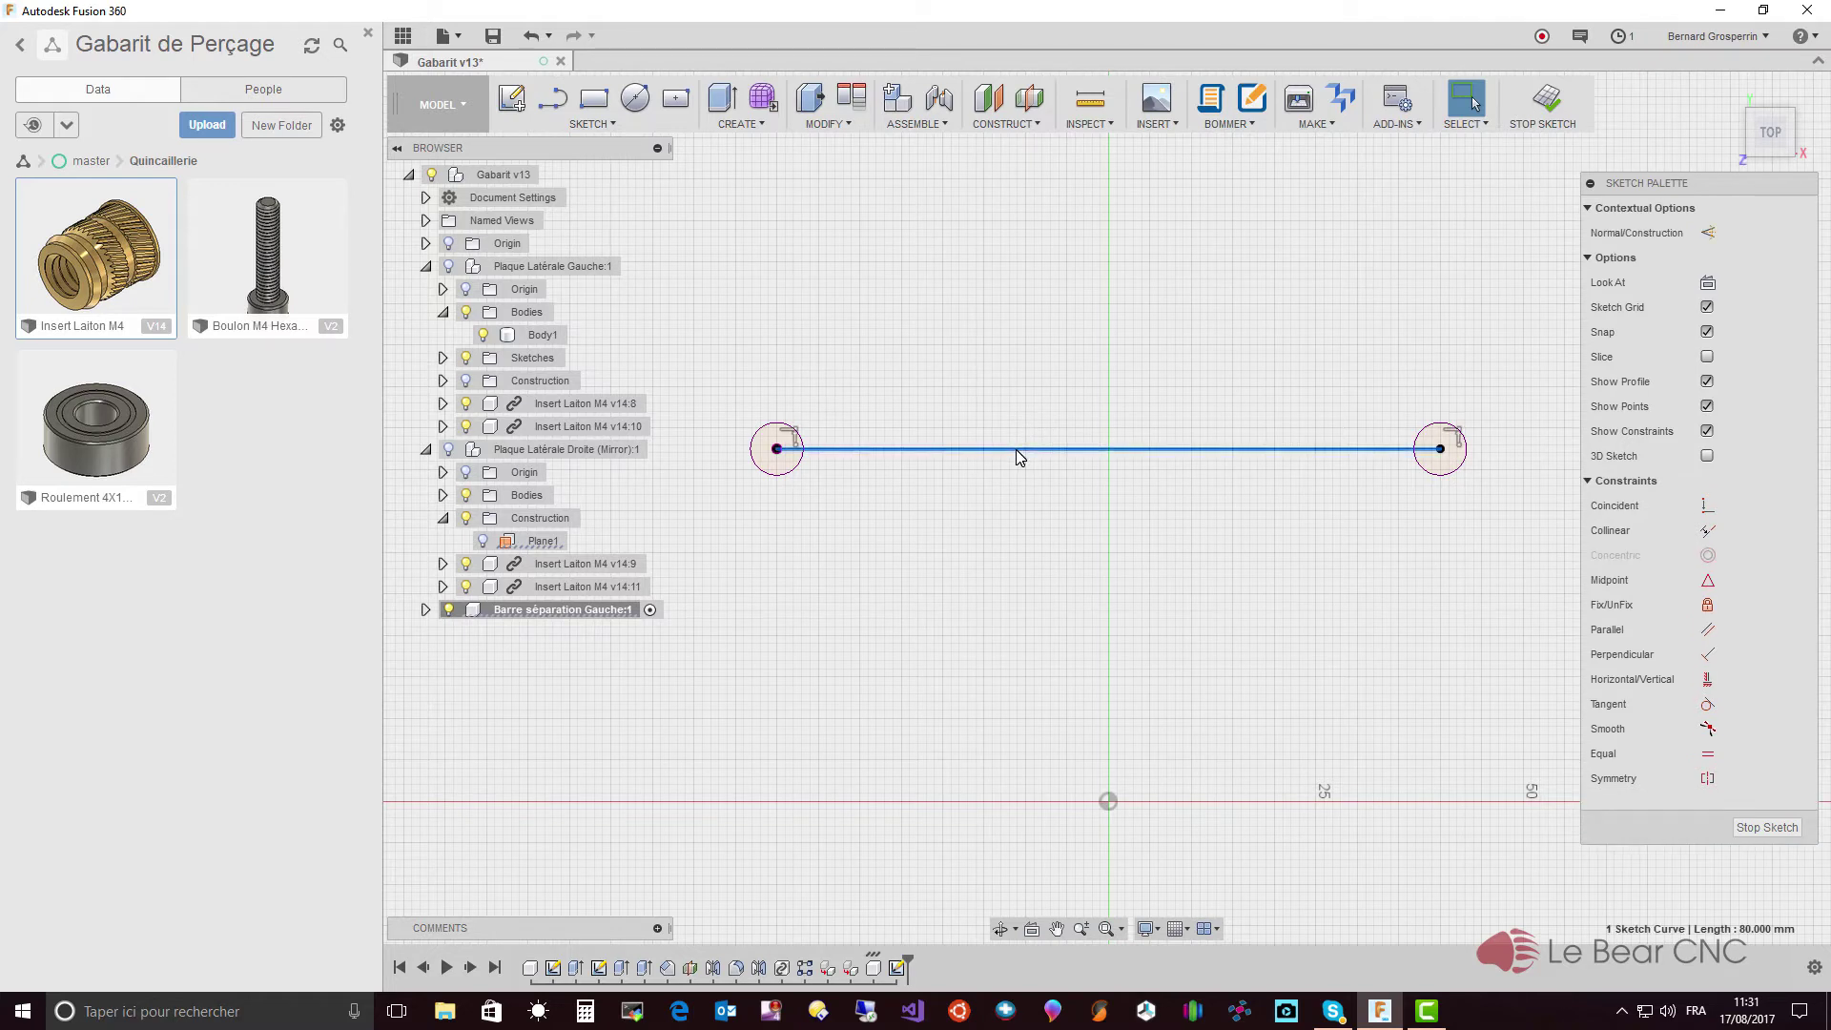
pyautogui.press('x')
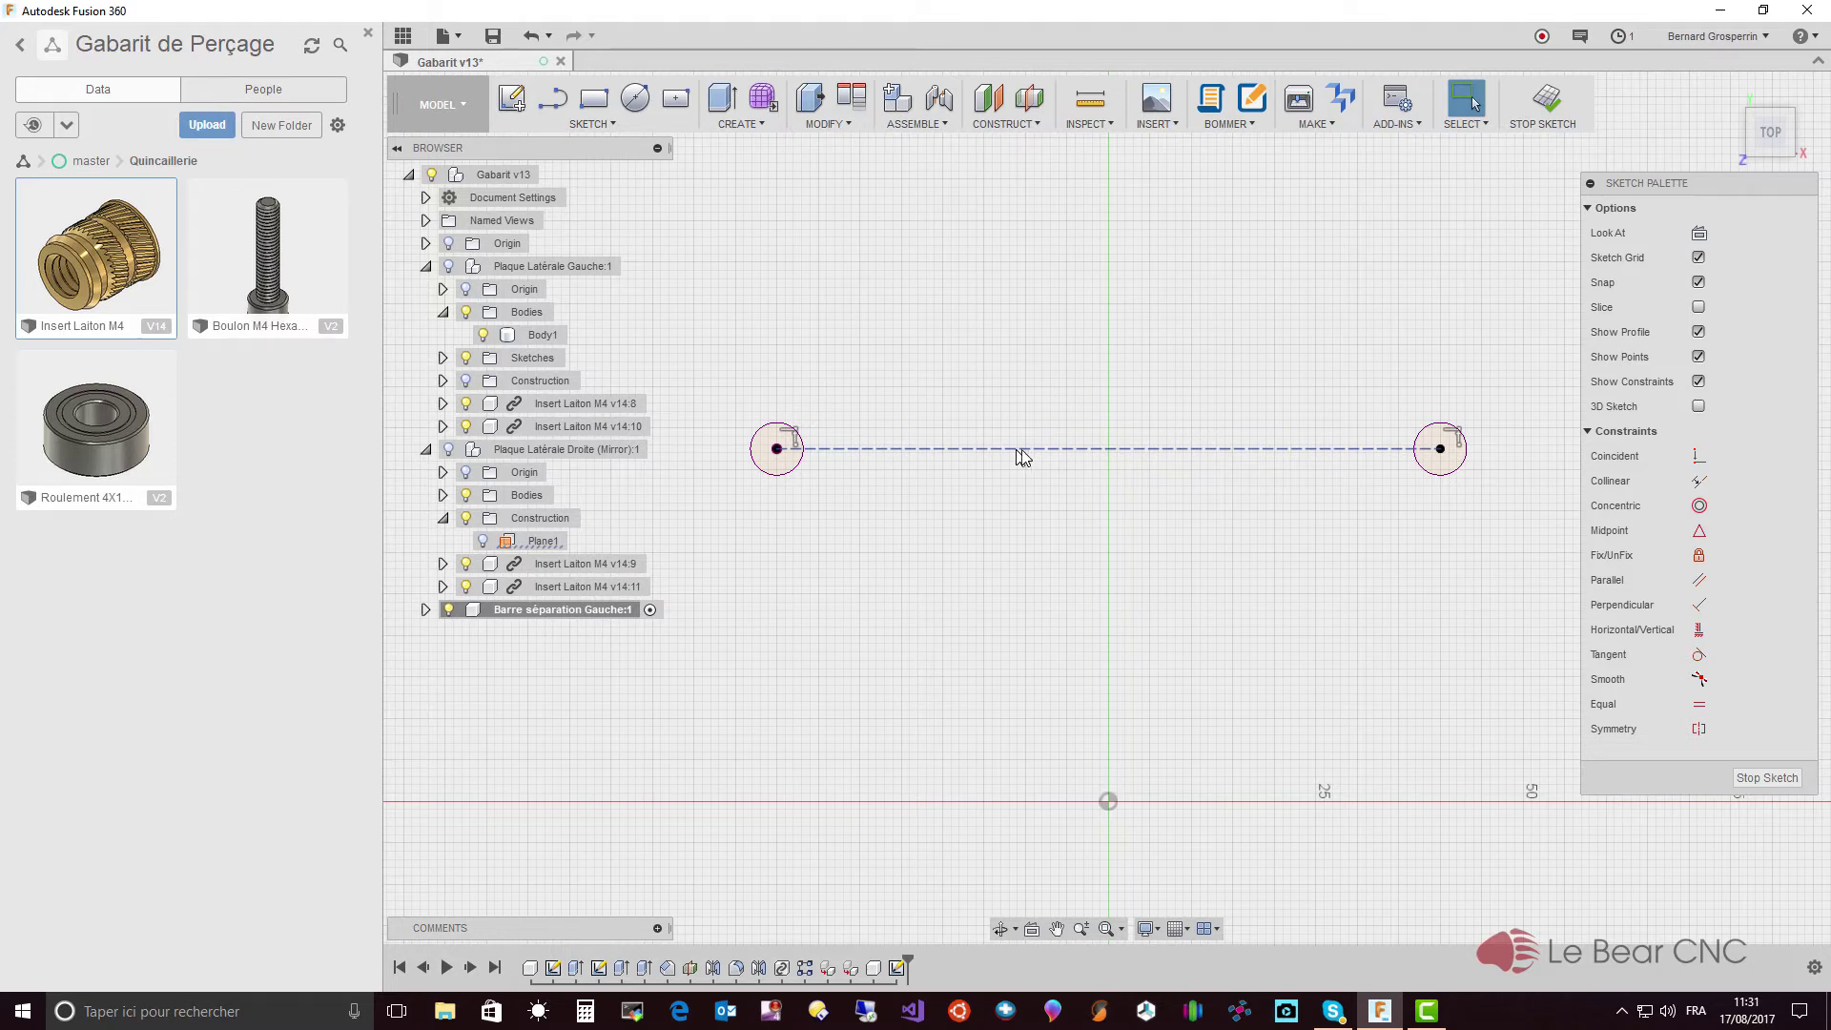
# - Delete the projected circle around the left end of the construction line
pyautogui.click(777, 448)
pyautogui.click(790, 479)
pyautogui.press('Escape')
pyautogui.click(789, 476)
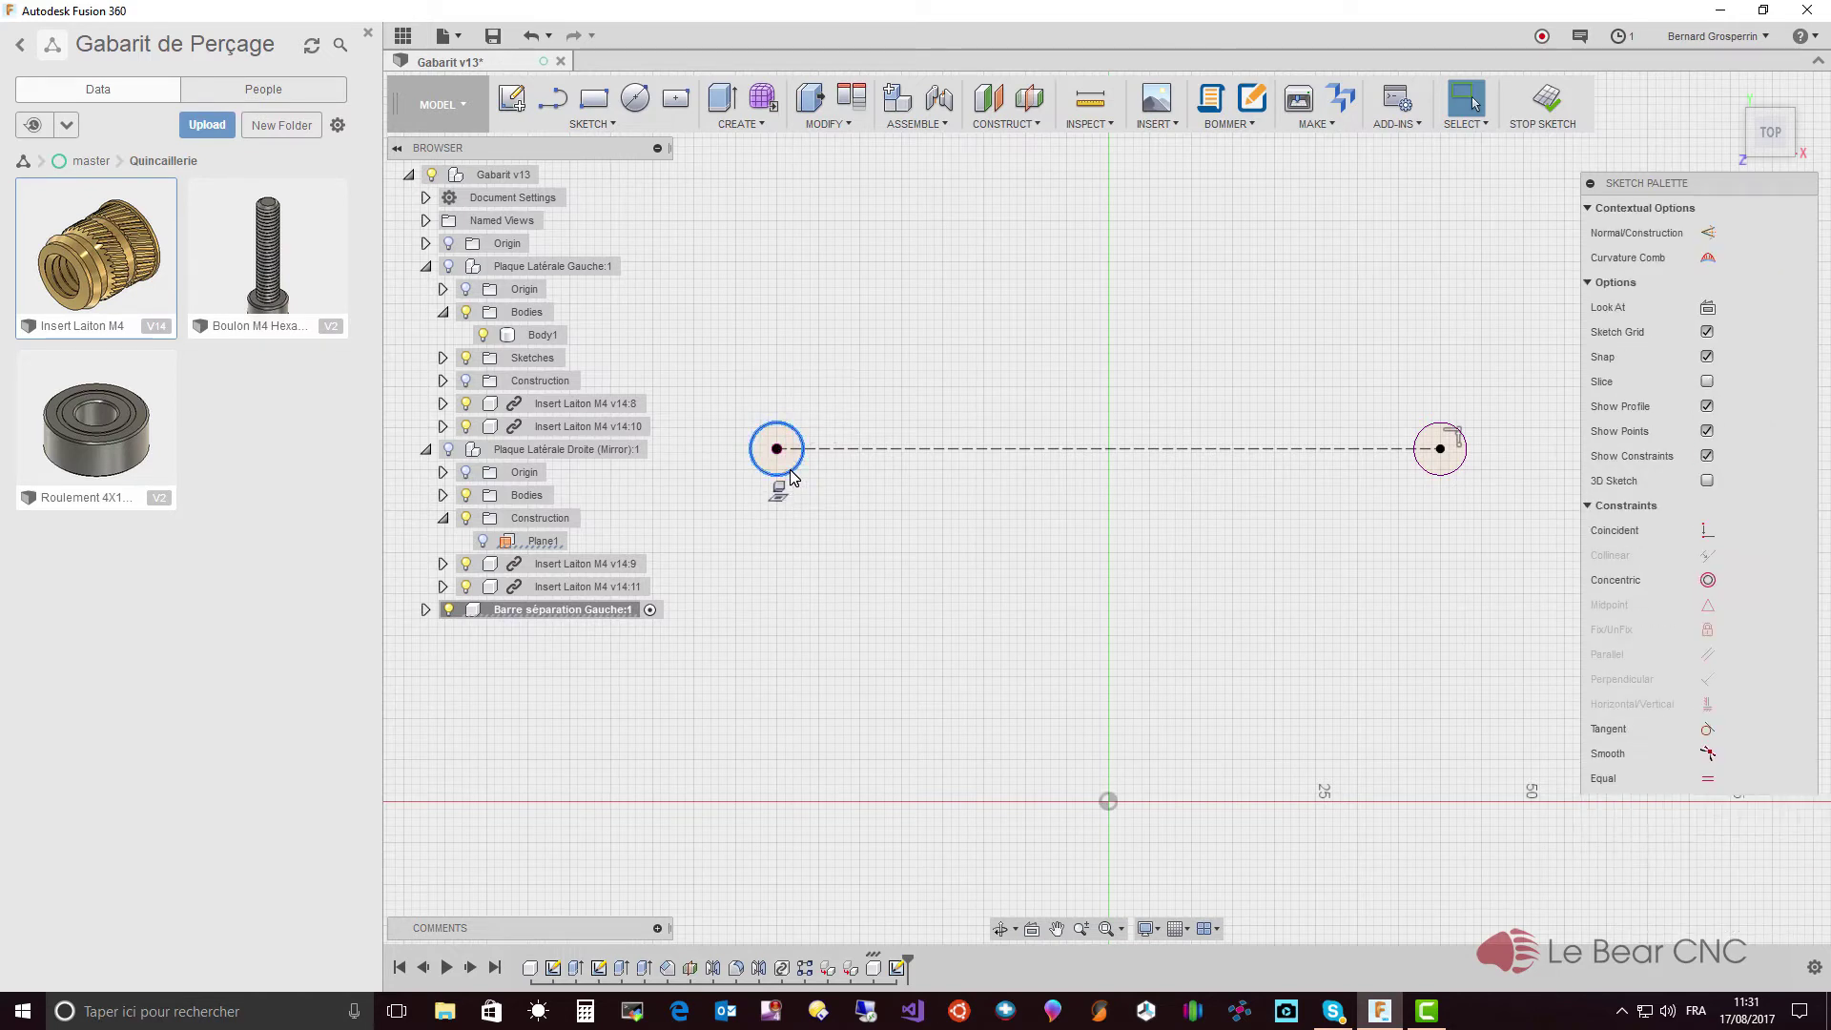
pyautogui.press('Delete')
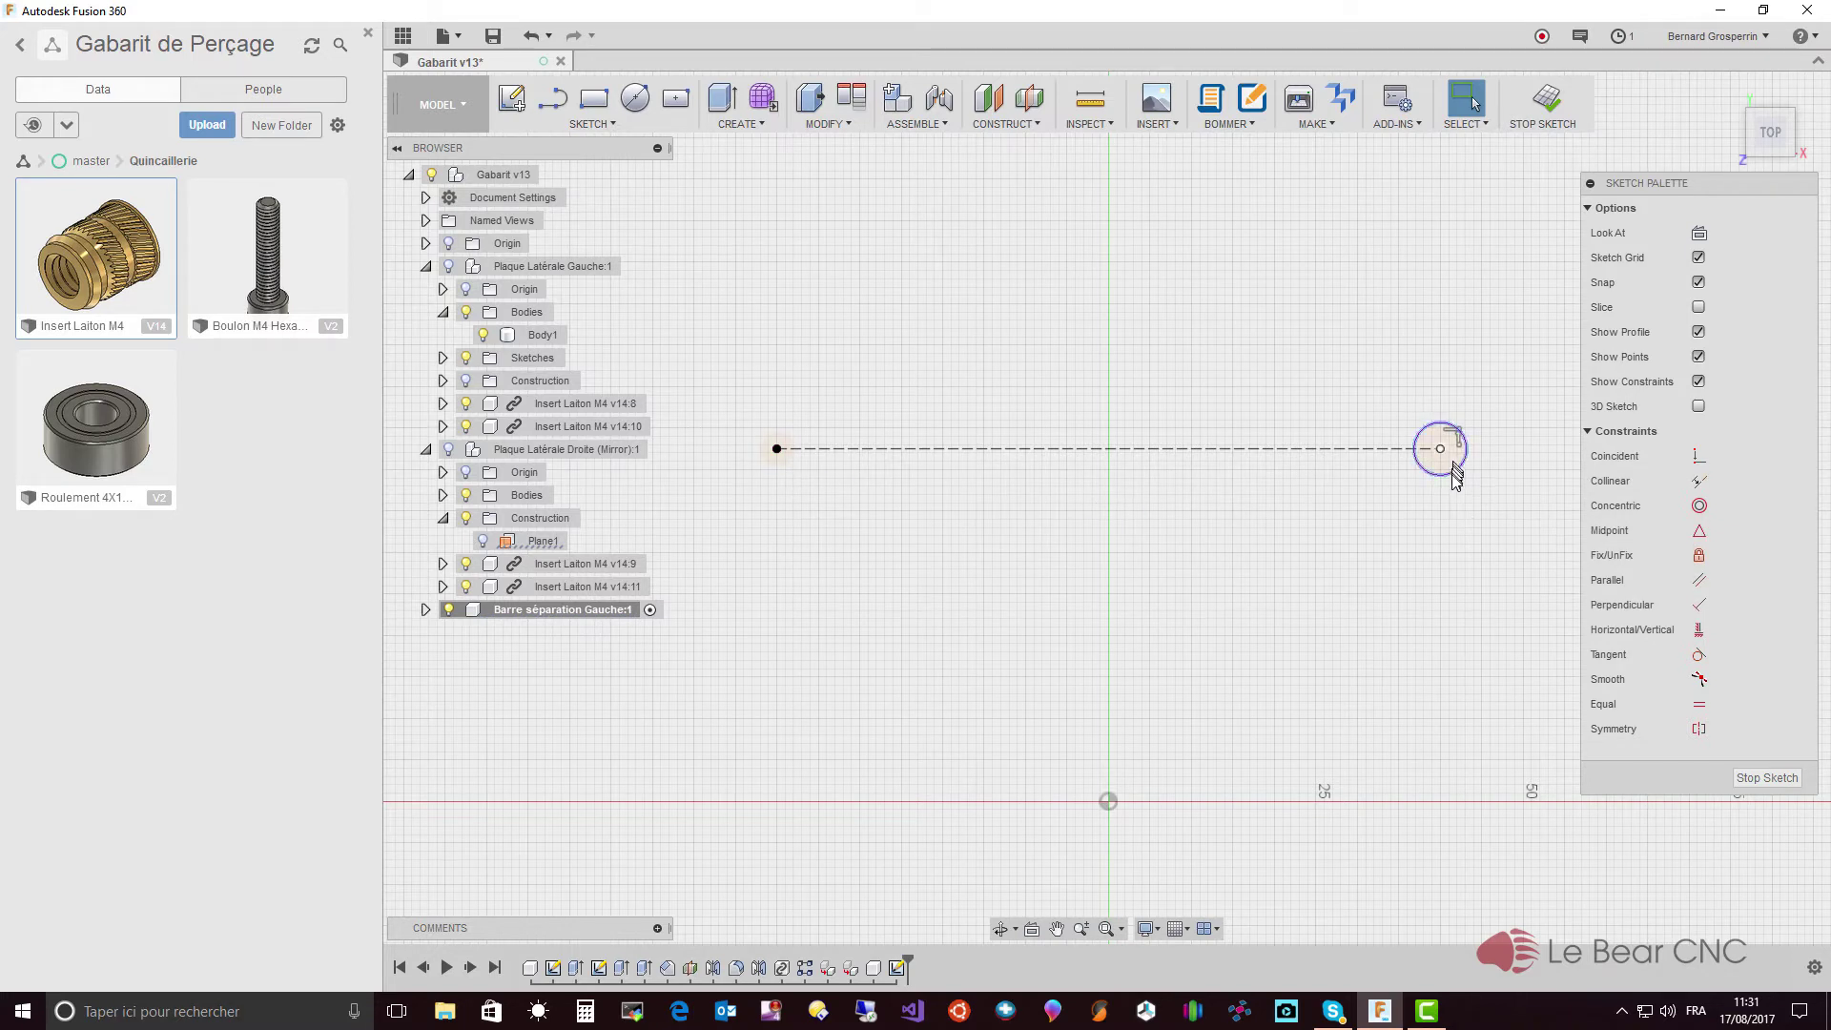
# - Delete the projected circle at the construction line's right end and draw a 4 mm diameter circle on its left endpoint
pyautogui.click(1454, 477)
pyautogui.press('Delete')
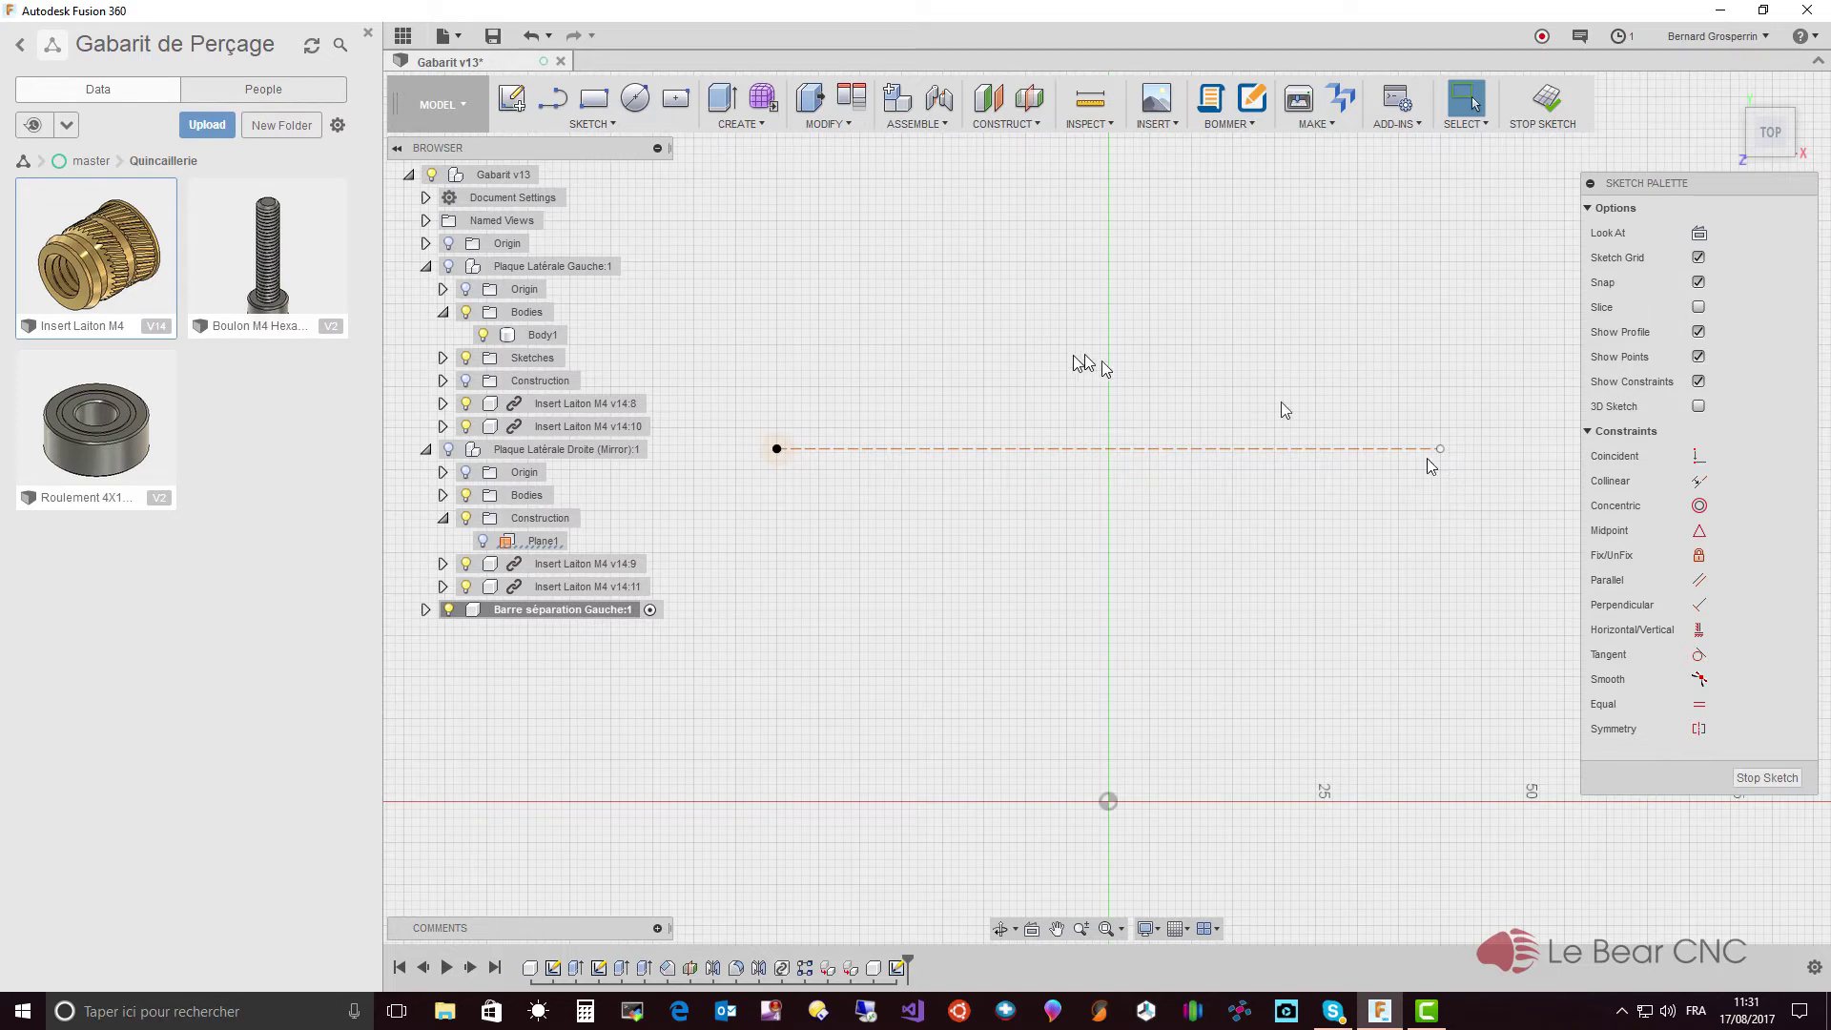
pyautogui.click(635, 99)
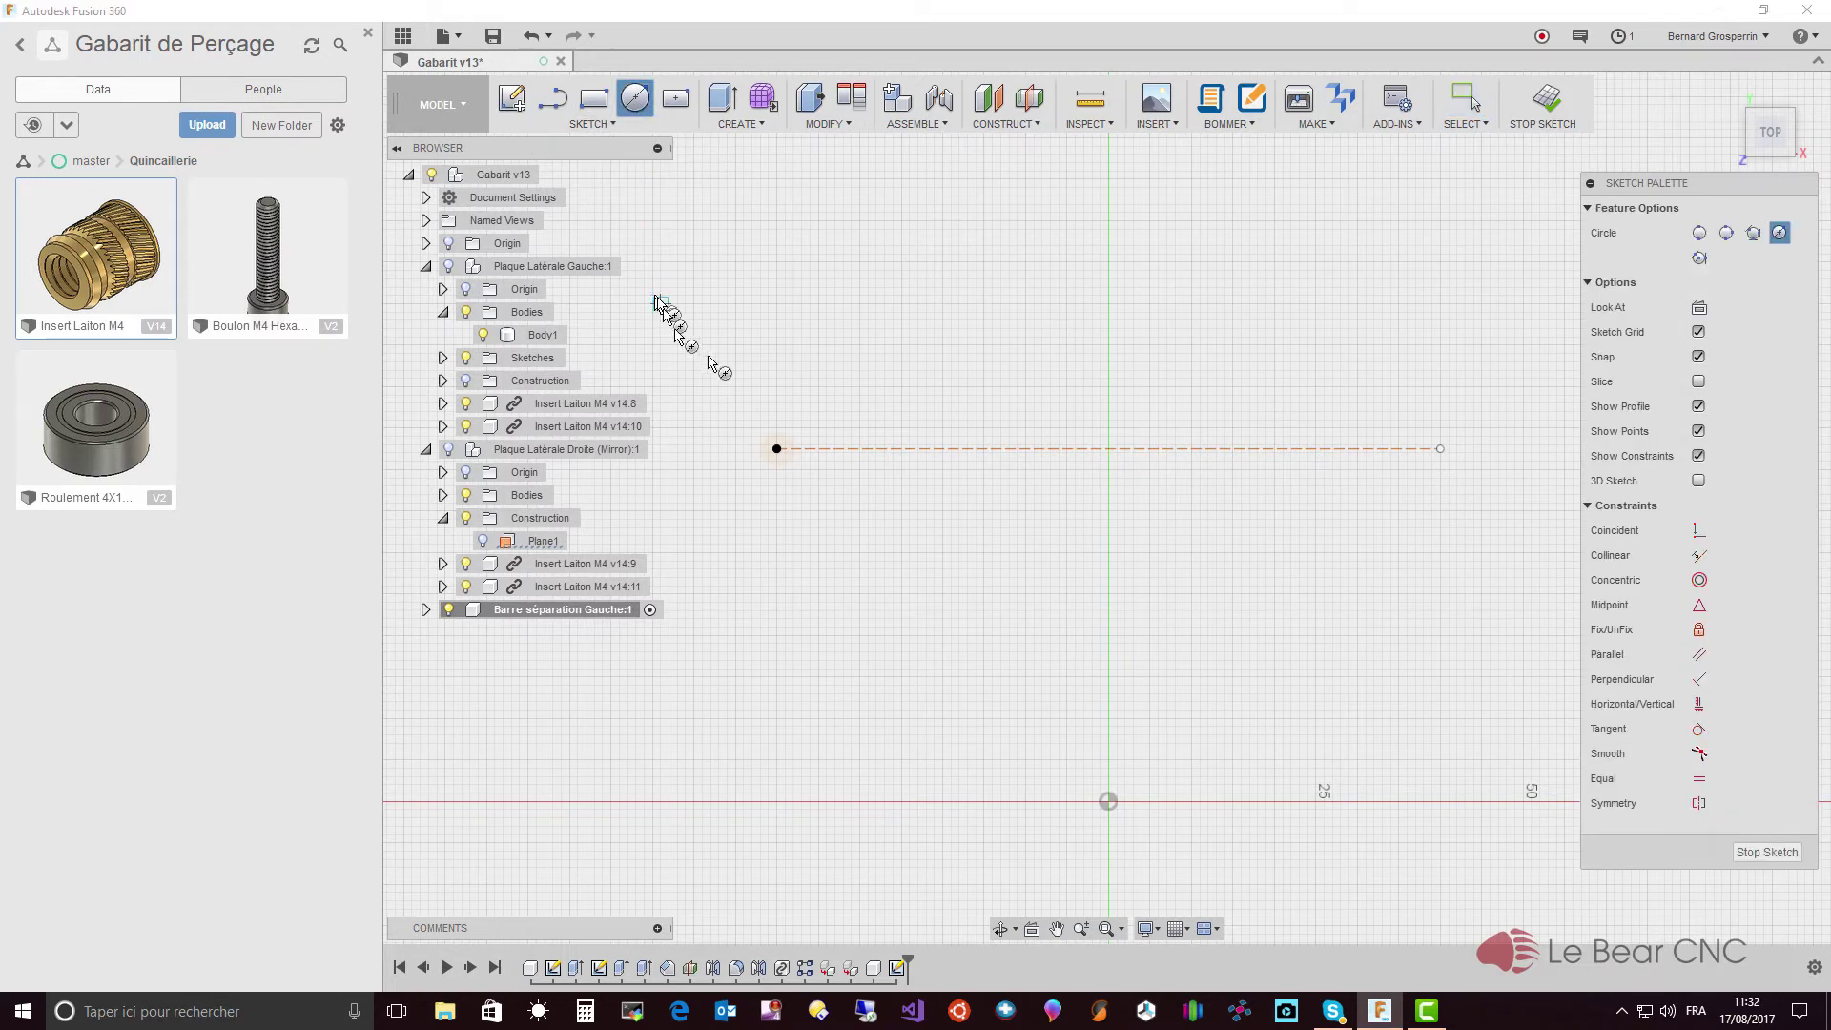
pyautogui.click(778, 449)
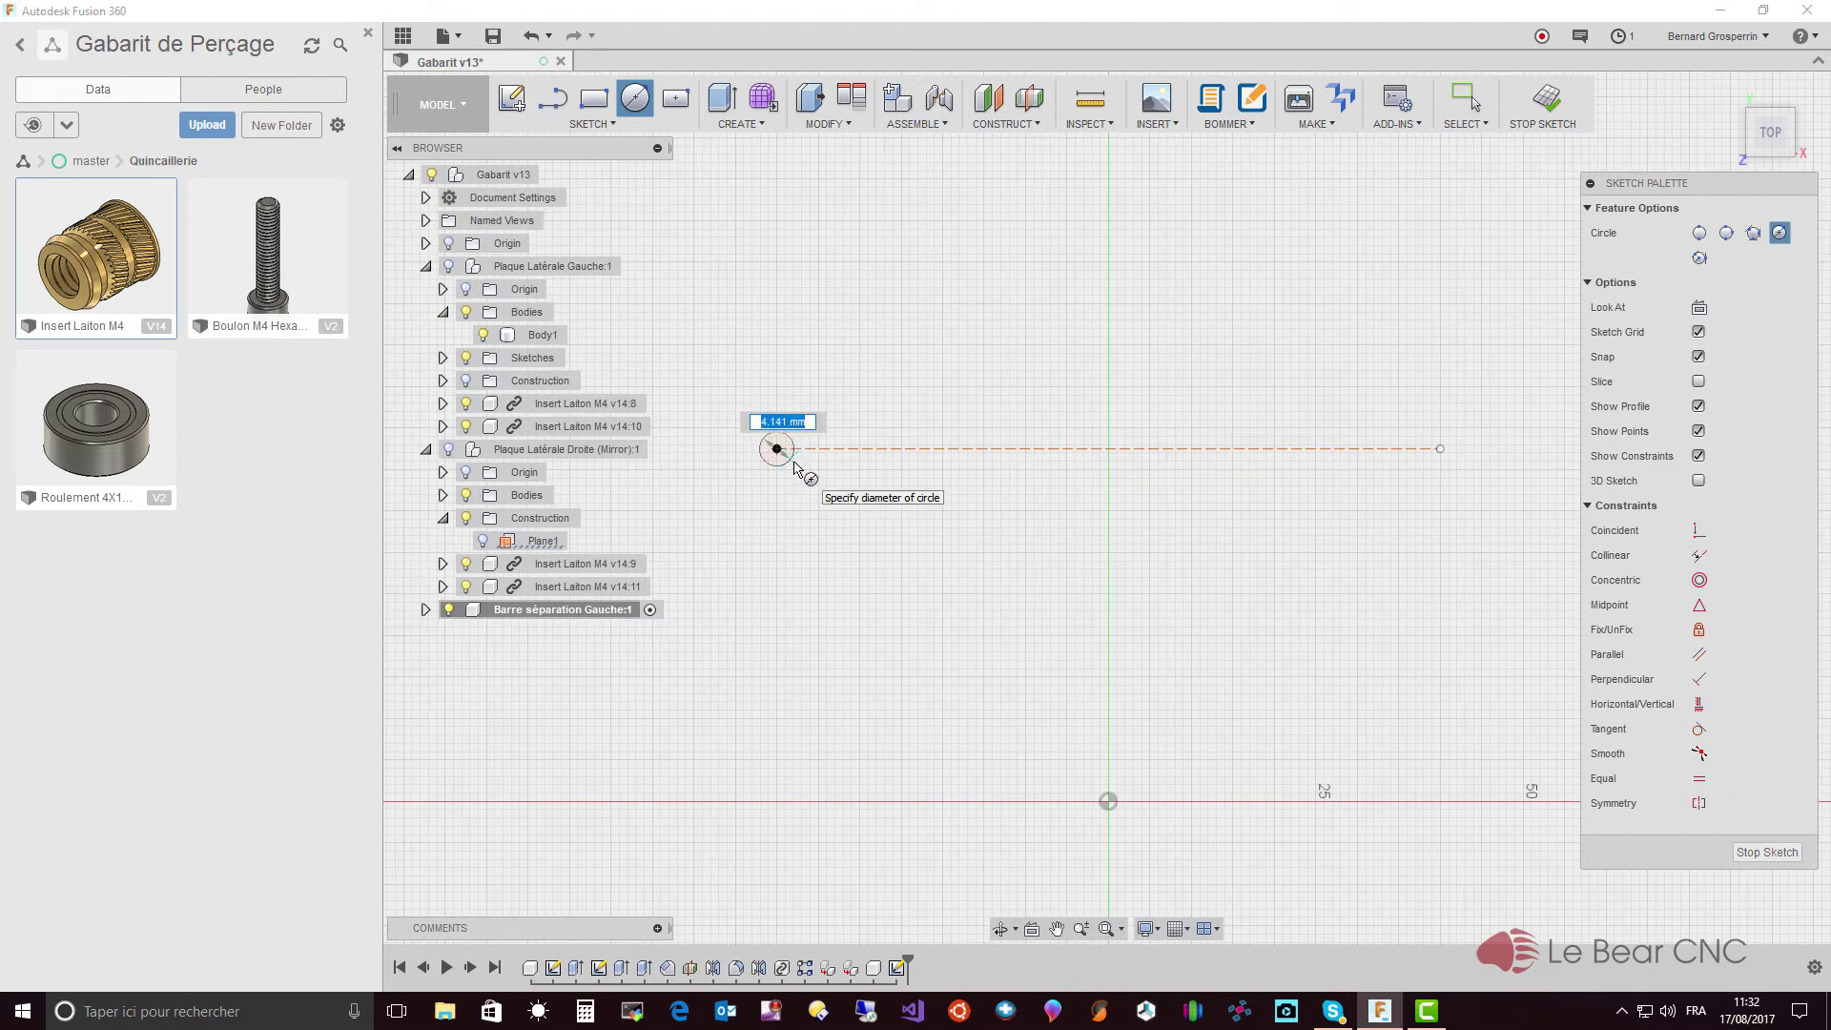
pyautogui.write('4')
pyautogui.press('Tab')
pyautogui.press('Return')
pyautogui.press('Escape')
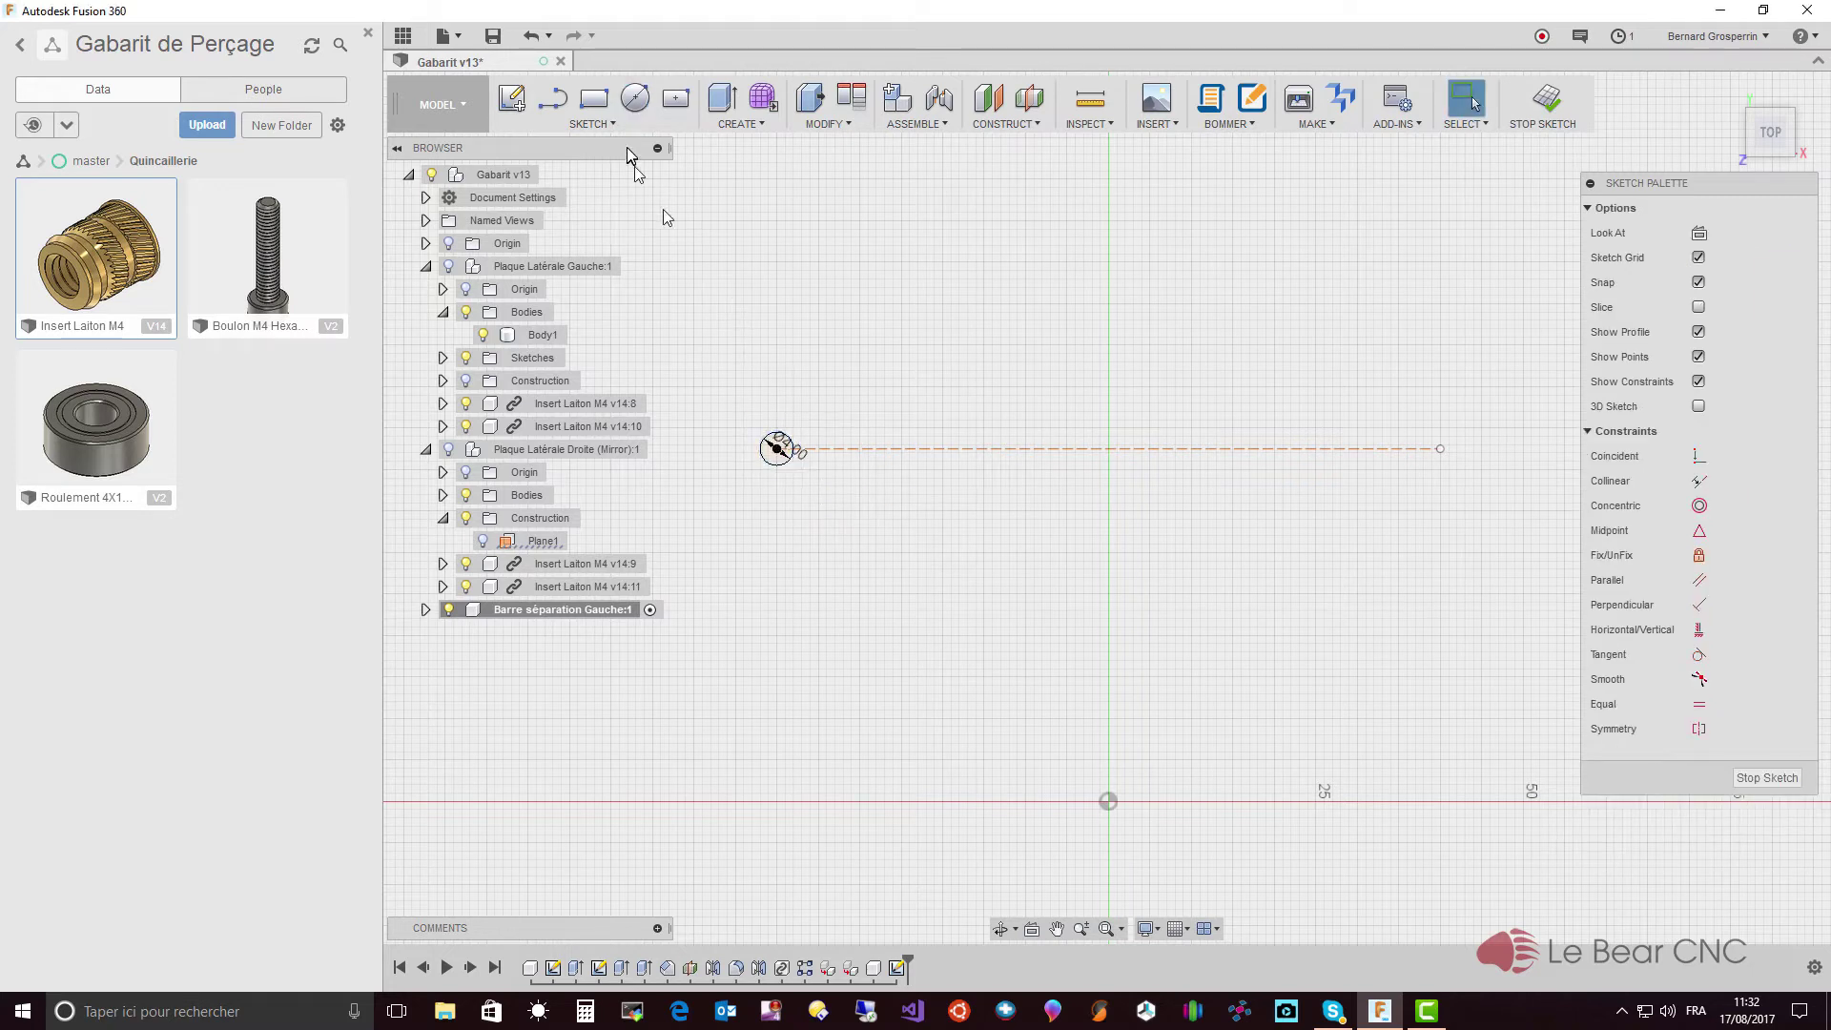
# - Draw a 4 mm diameter circle centred on the right endpoint of the construction line
pyautogui.click(634, 98)
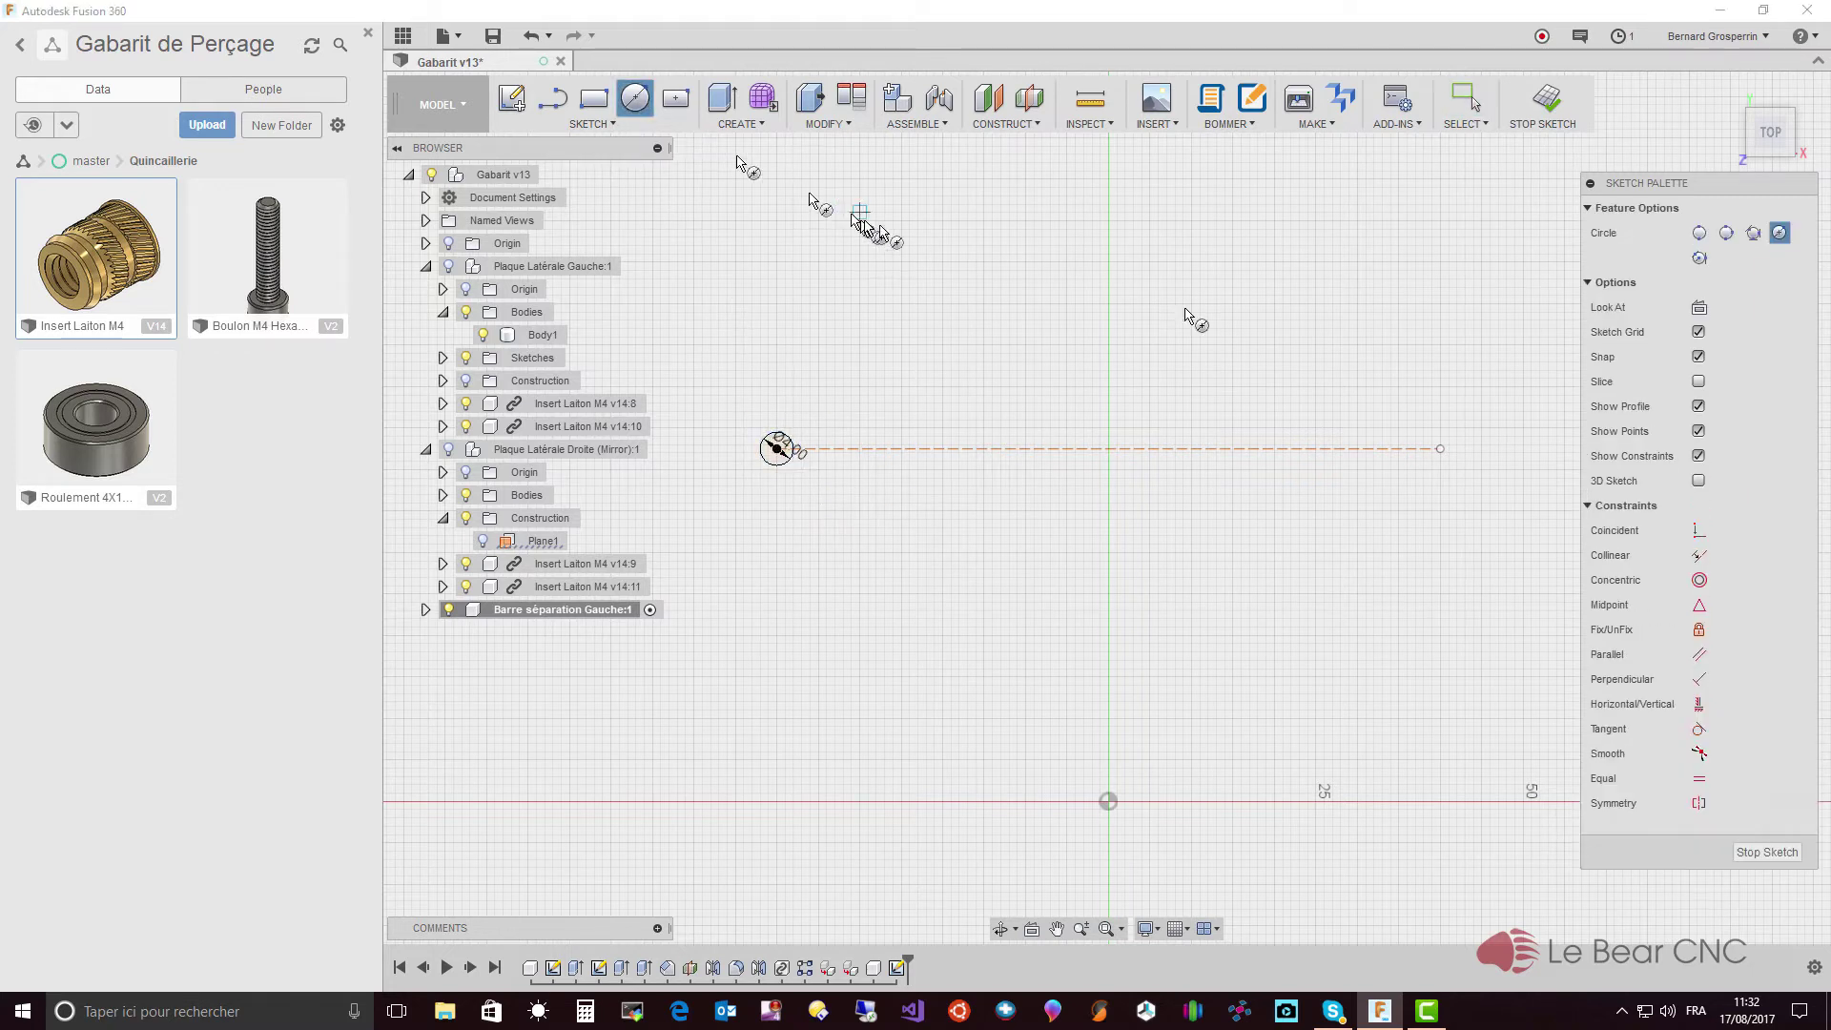
pyautogui.click(1441, 449)
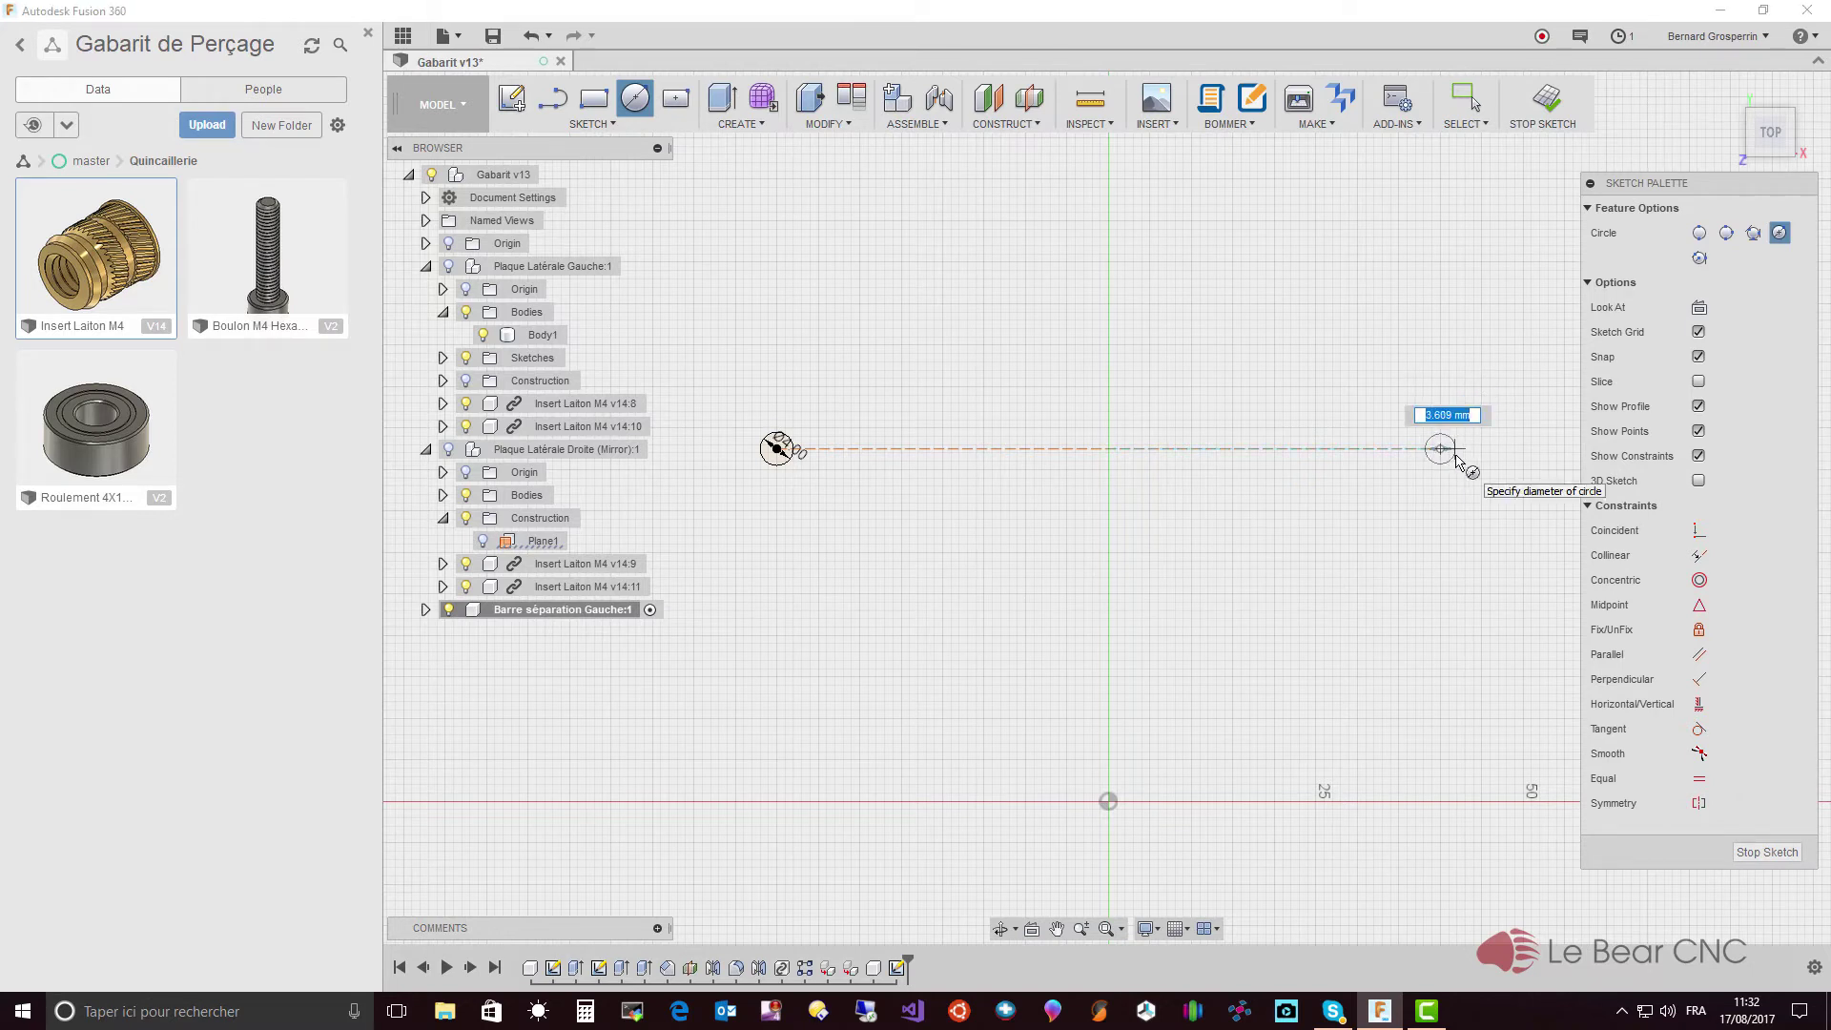
pyautogui.write('4')
pyautogui.press('Tab')
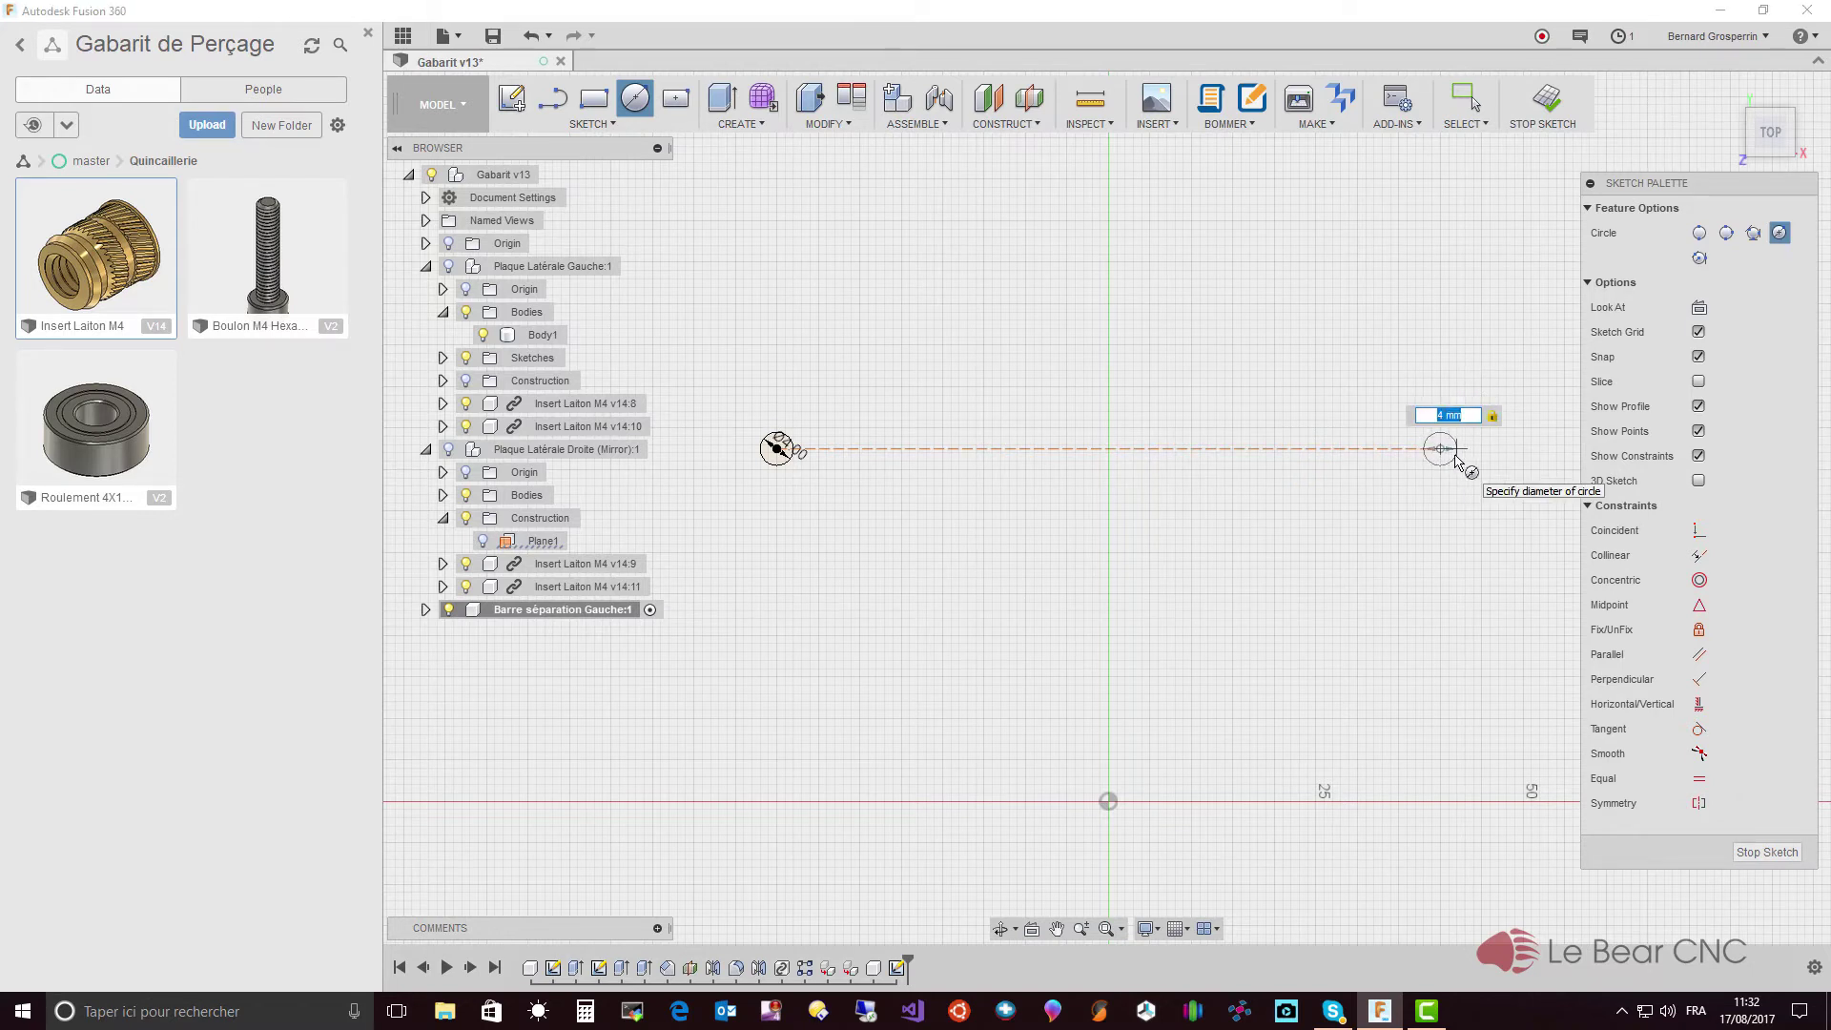
pyautogui.press('Return')
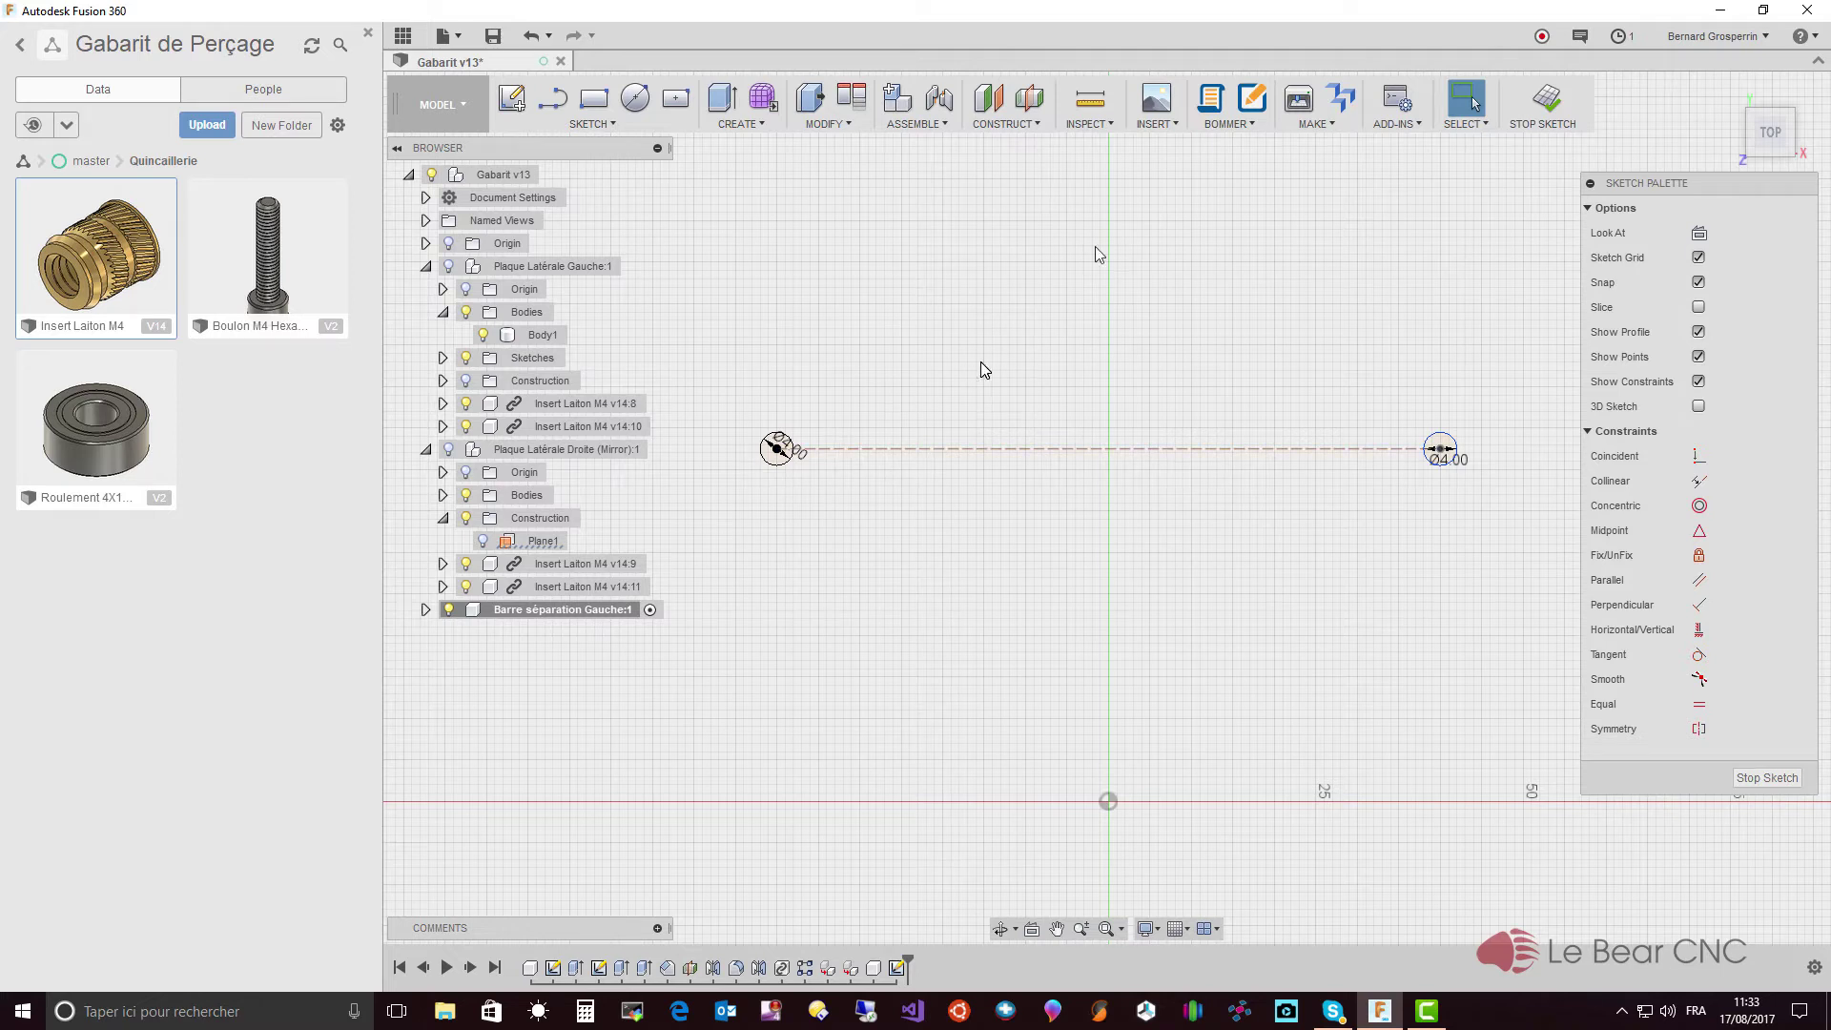
# - Measure the length of the construction line between the two circle centres
pyautogui.click(1090, 98)
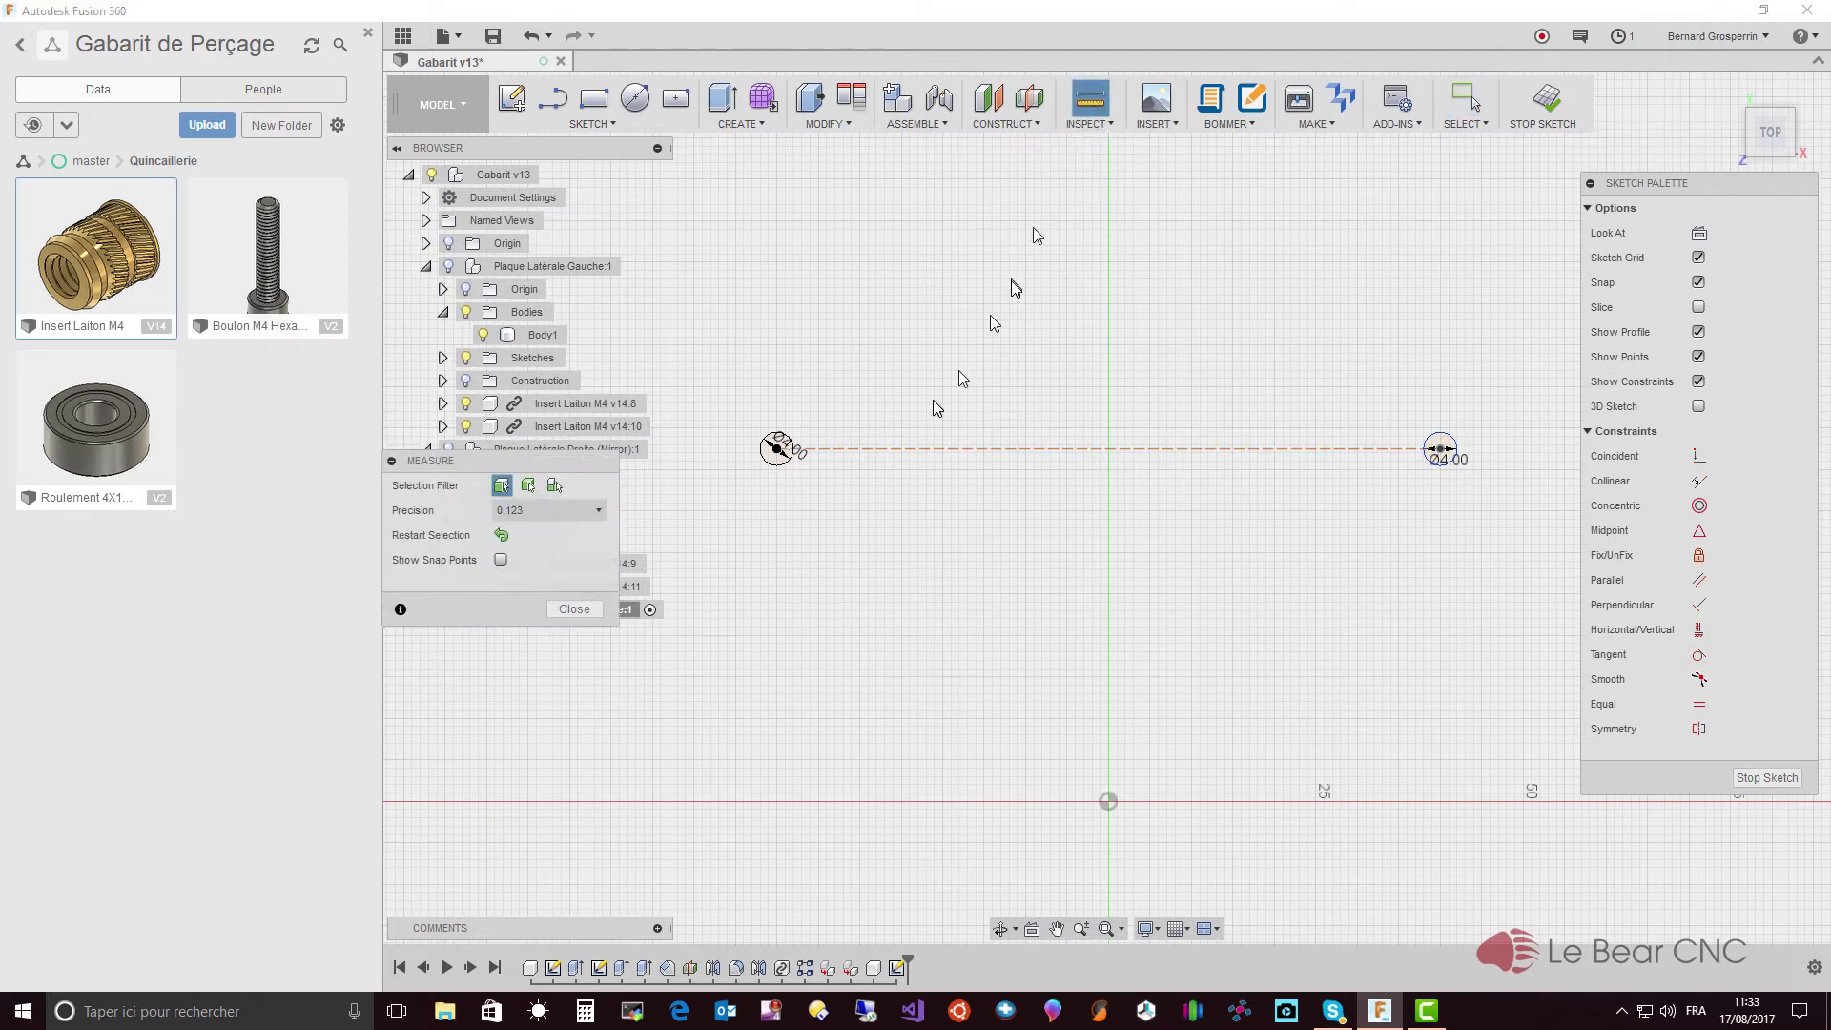
pyautogui.click(833, 460)
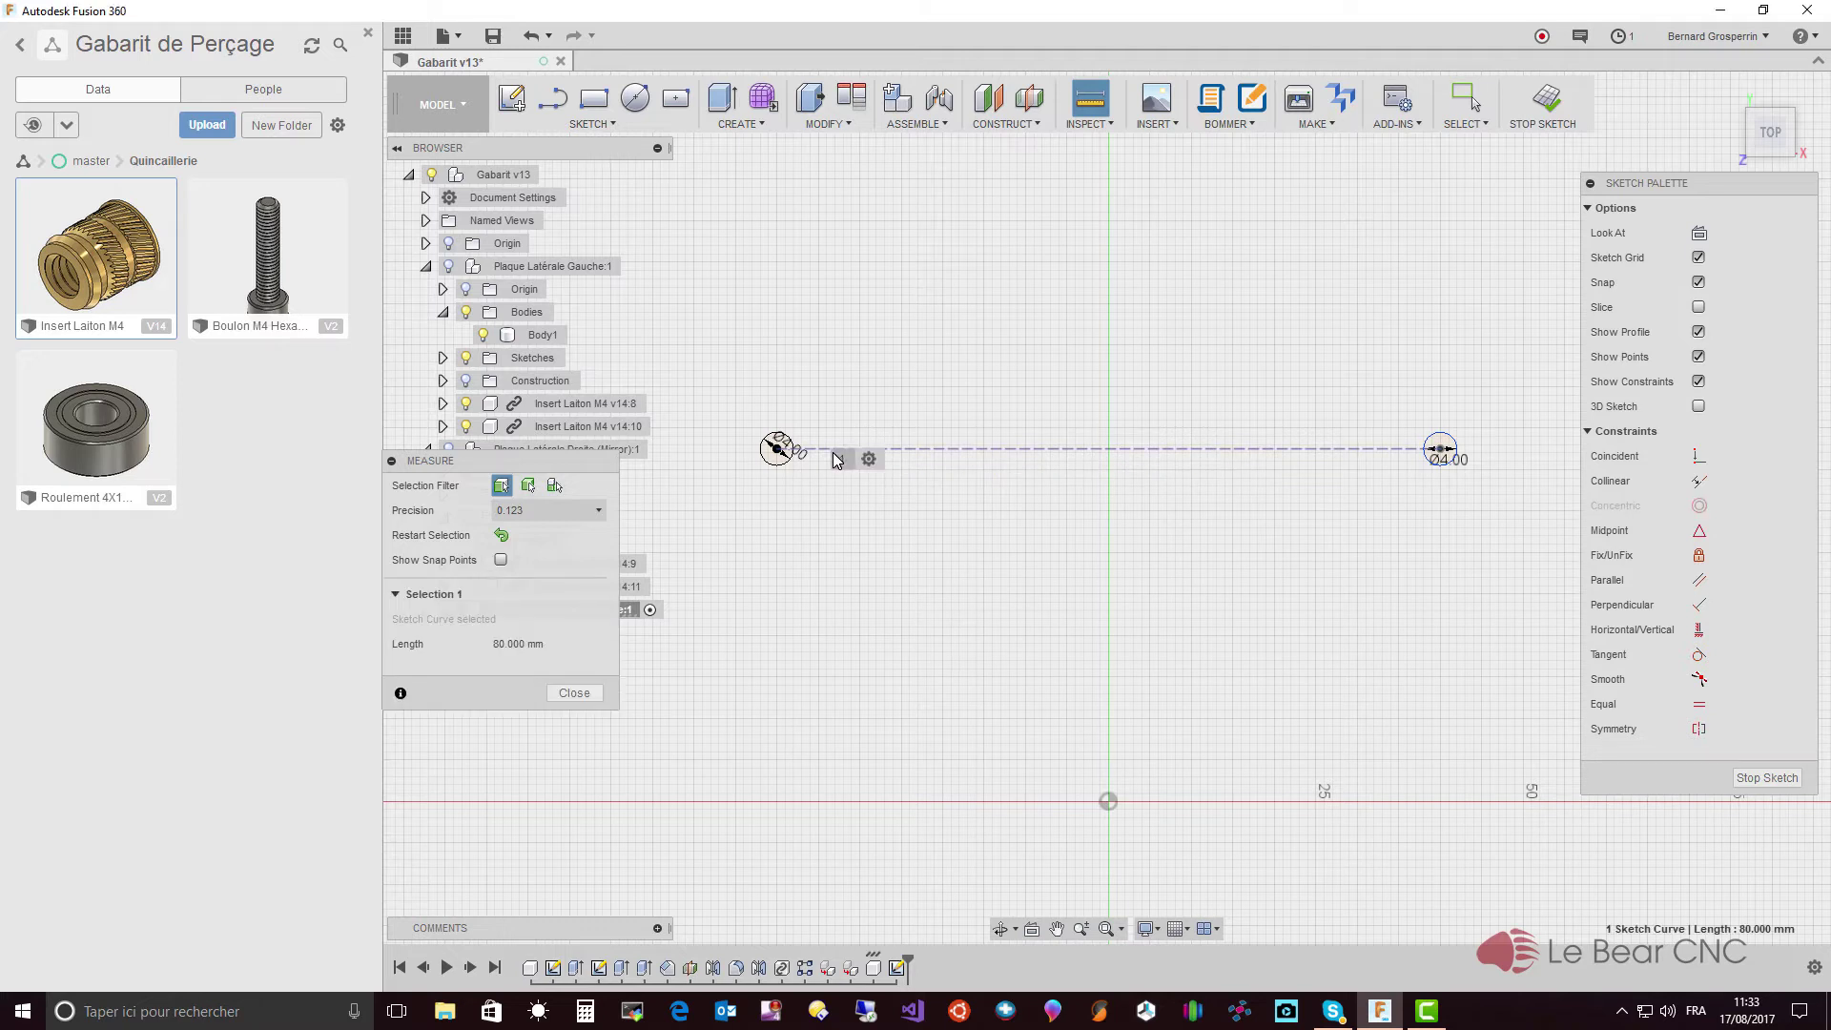
pyautogui.press('Escape')
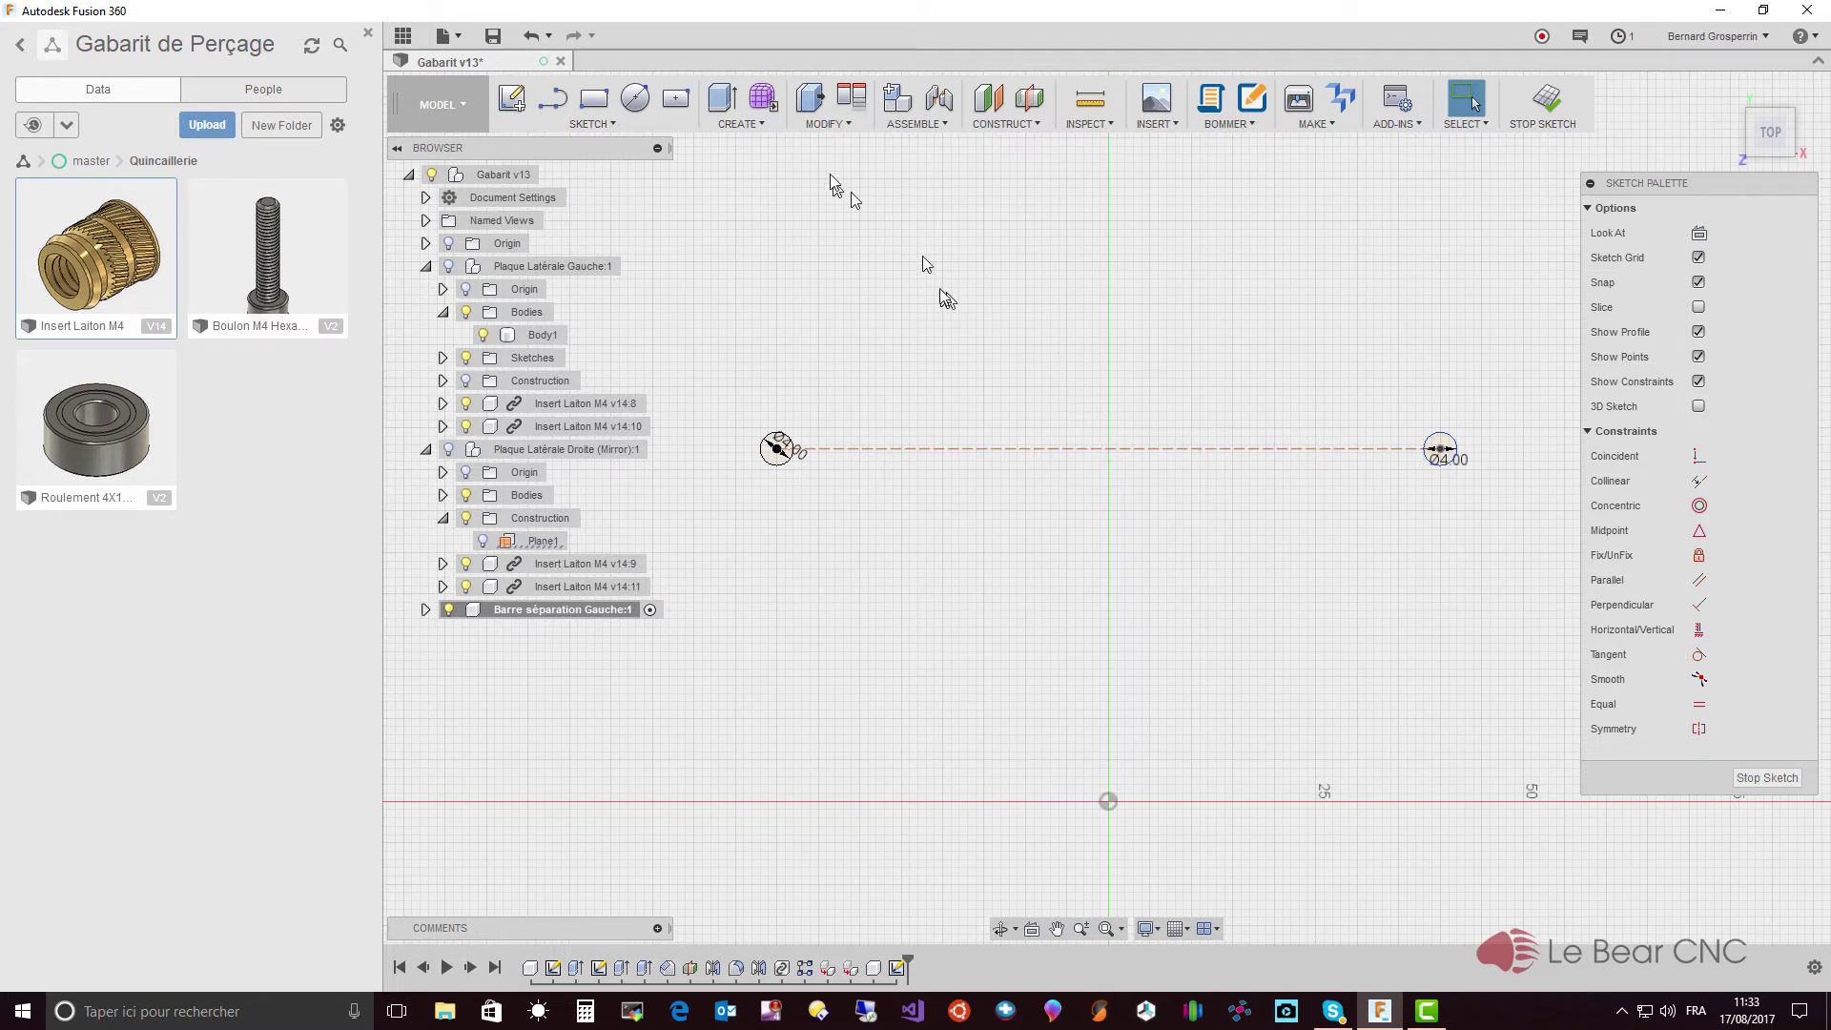
# - Draw a center rectangle 86 mm long and 16 mm high from the midpoint of the construction line
pyautogui.click(677, 101)
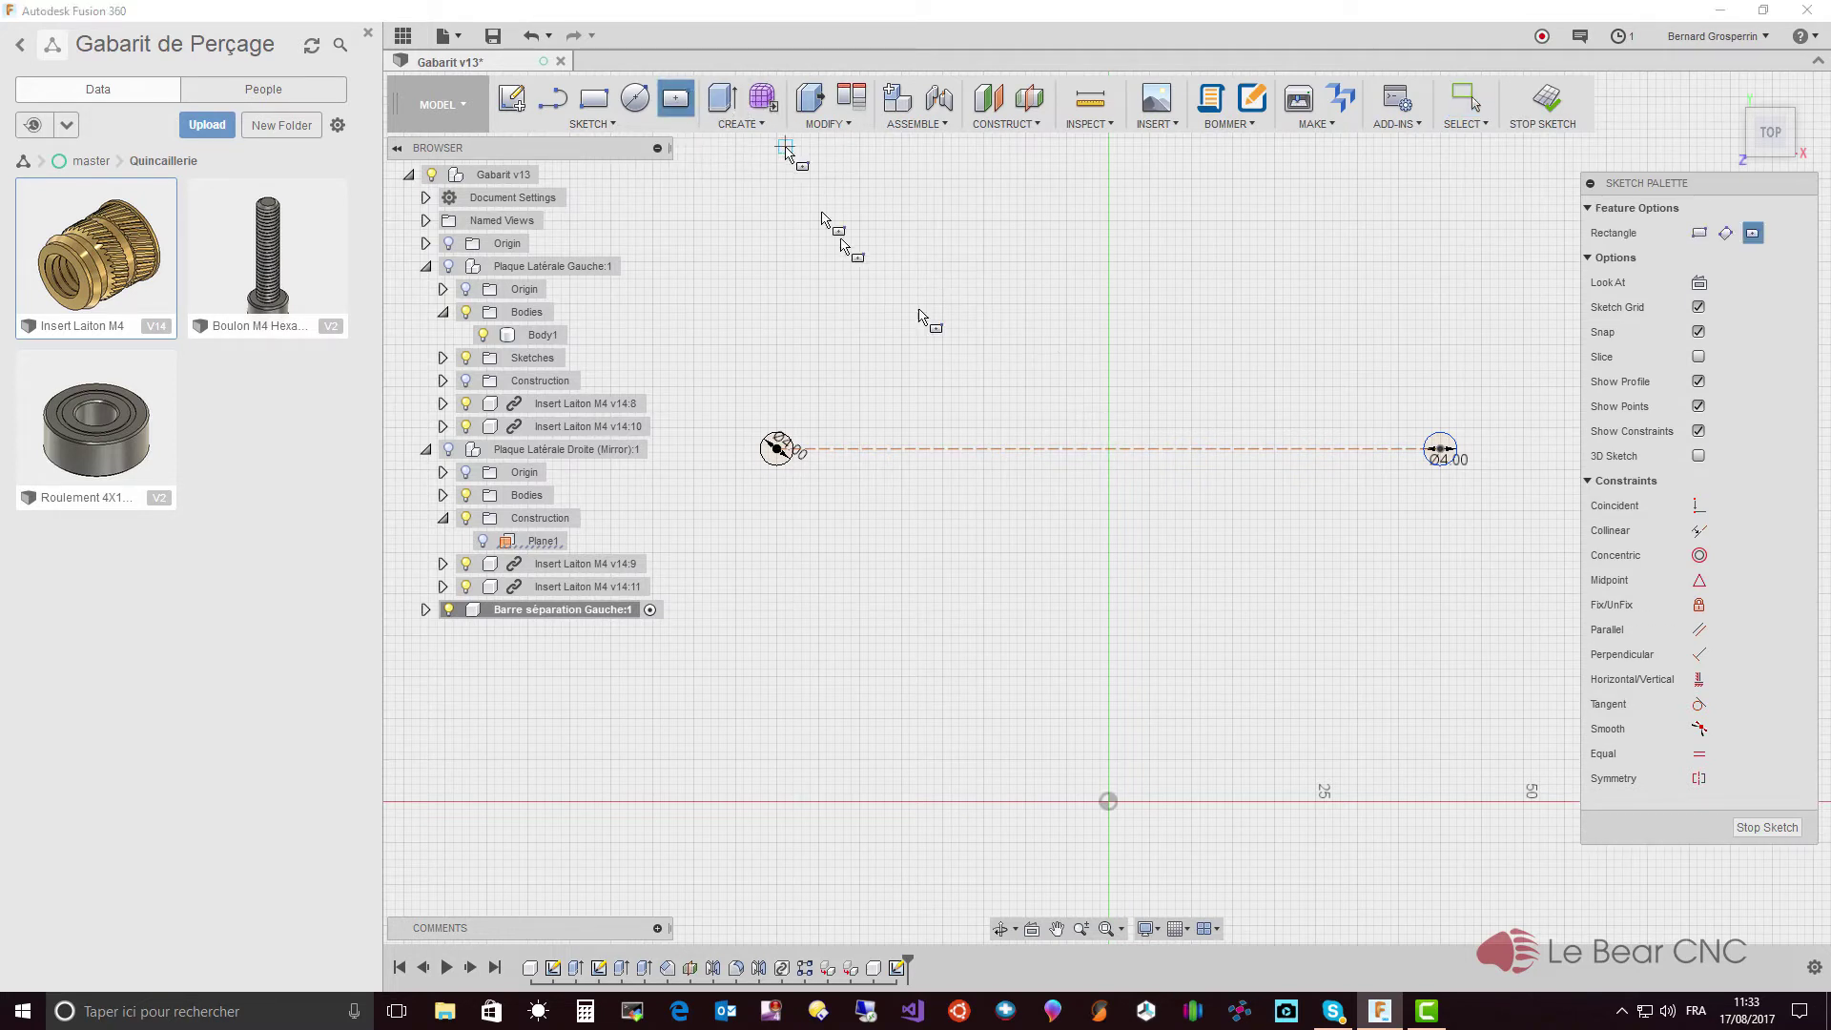
pyautogui.click(1107, 448)
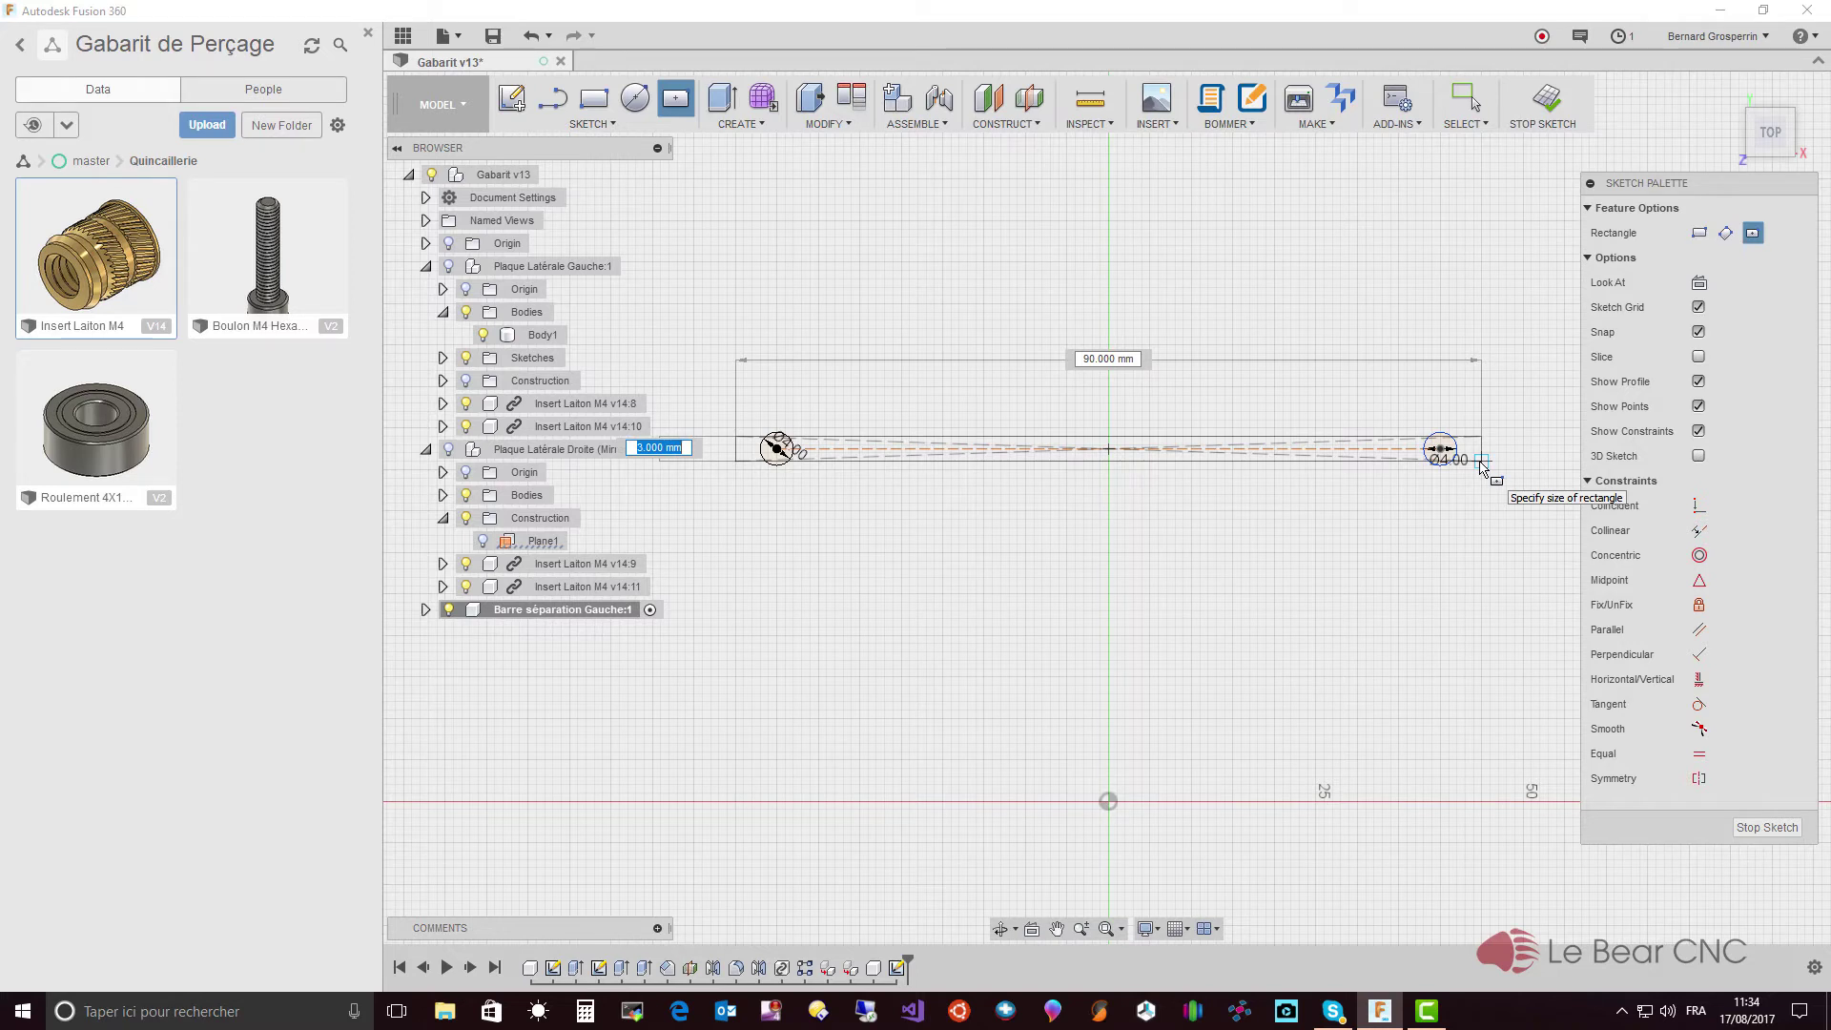
pyautogui.write('16')
pyautogui.press('Tab')
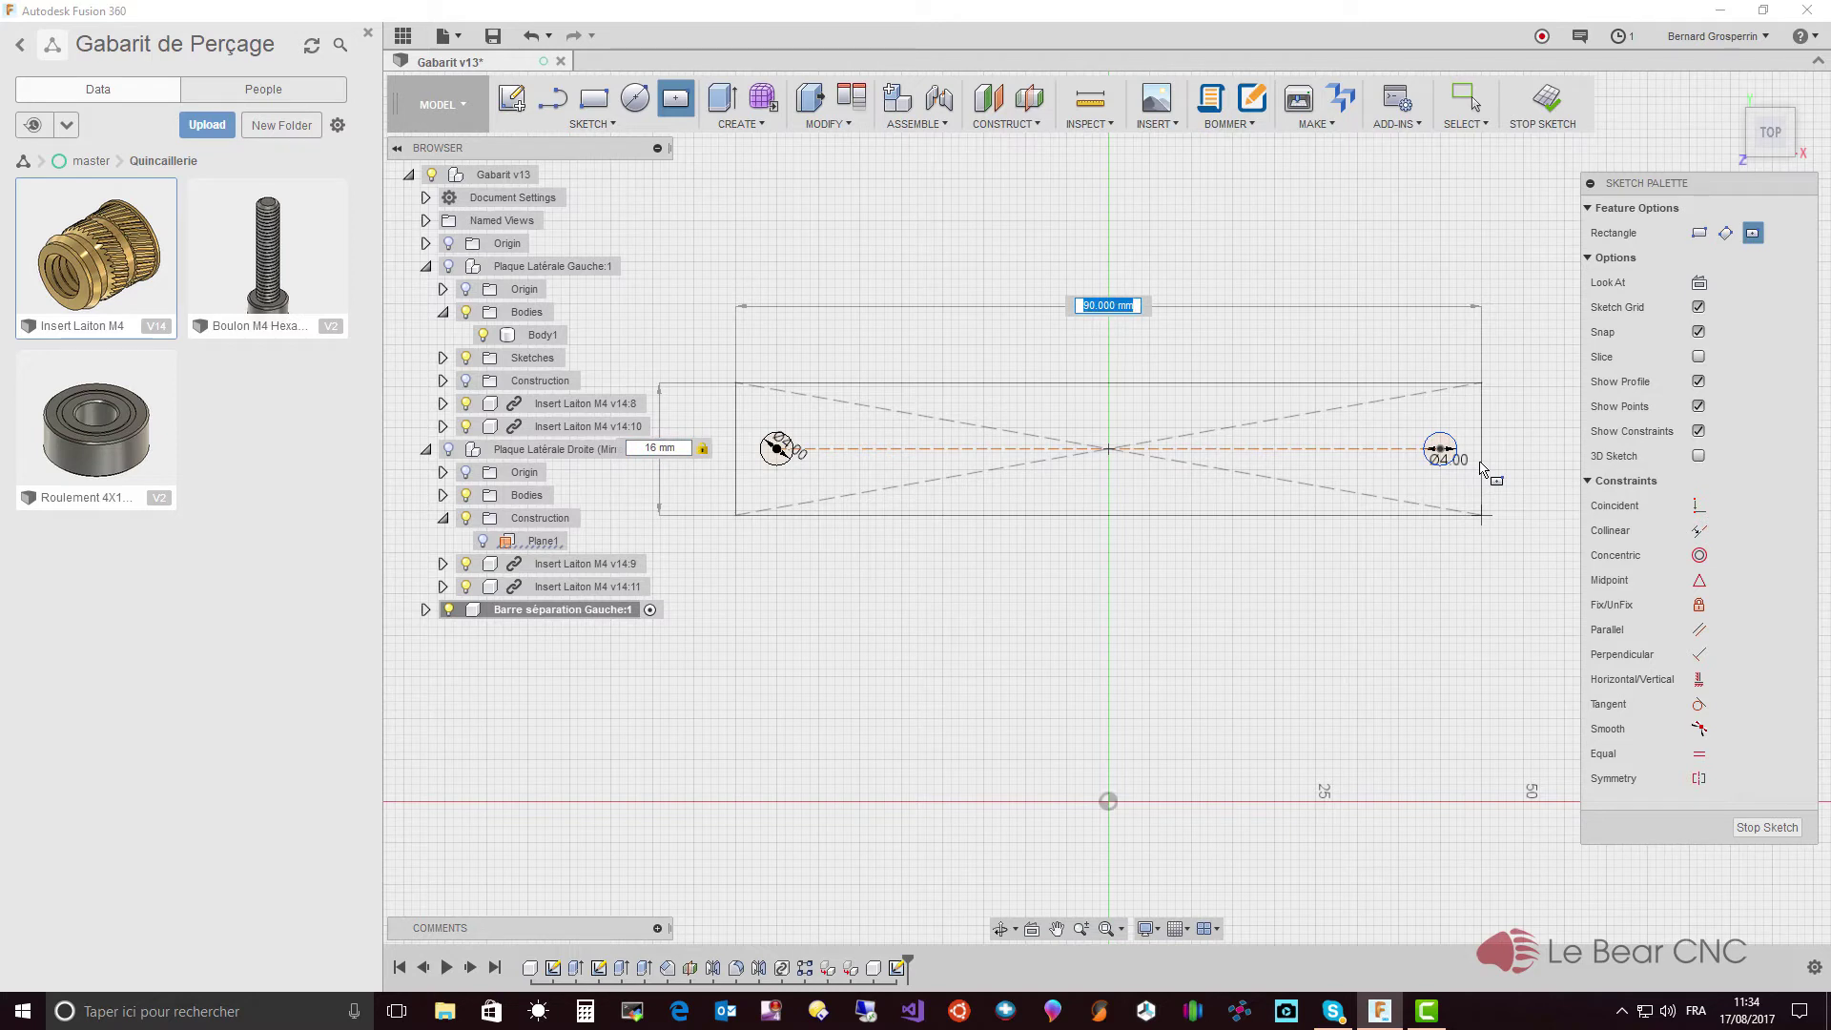
pyautogui.write('86')
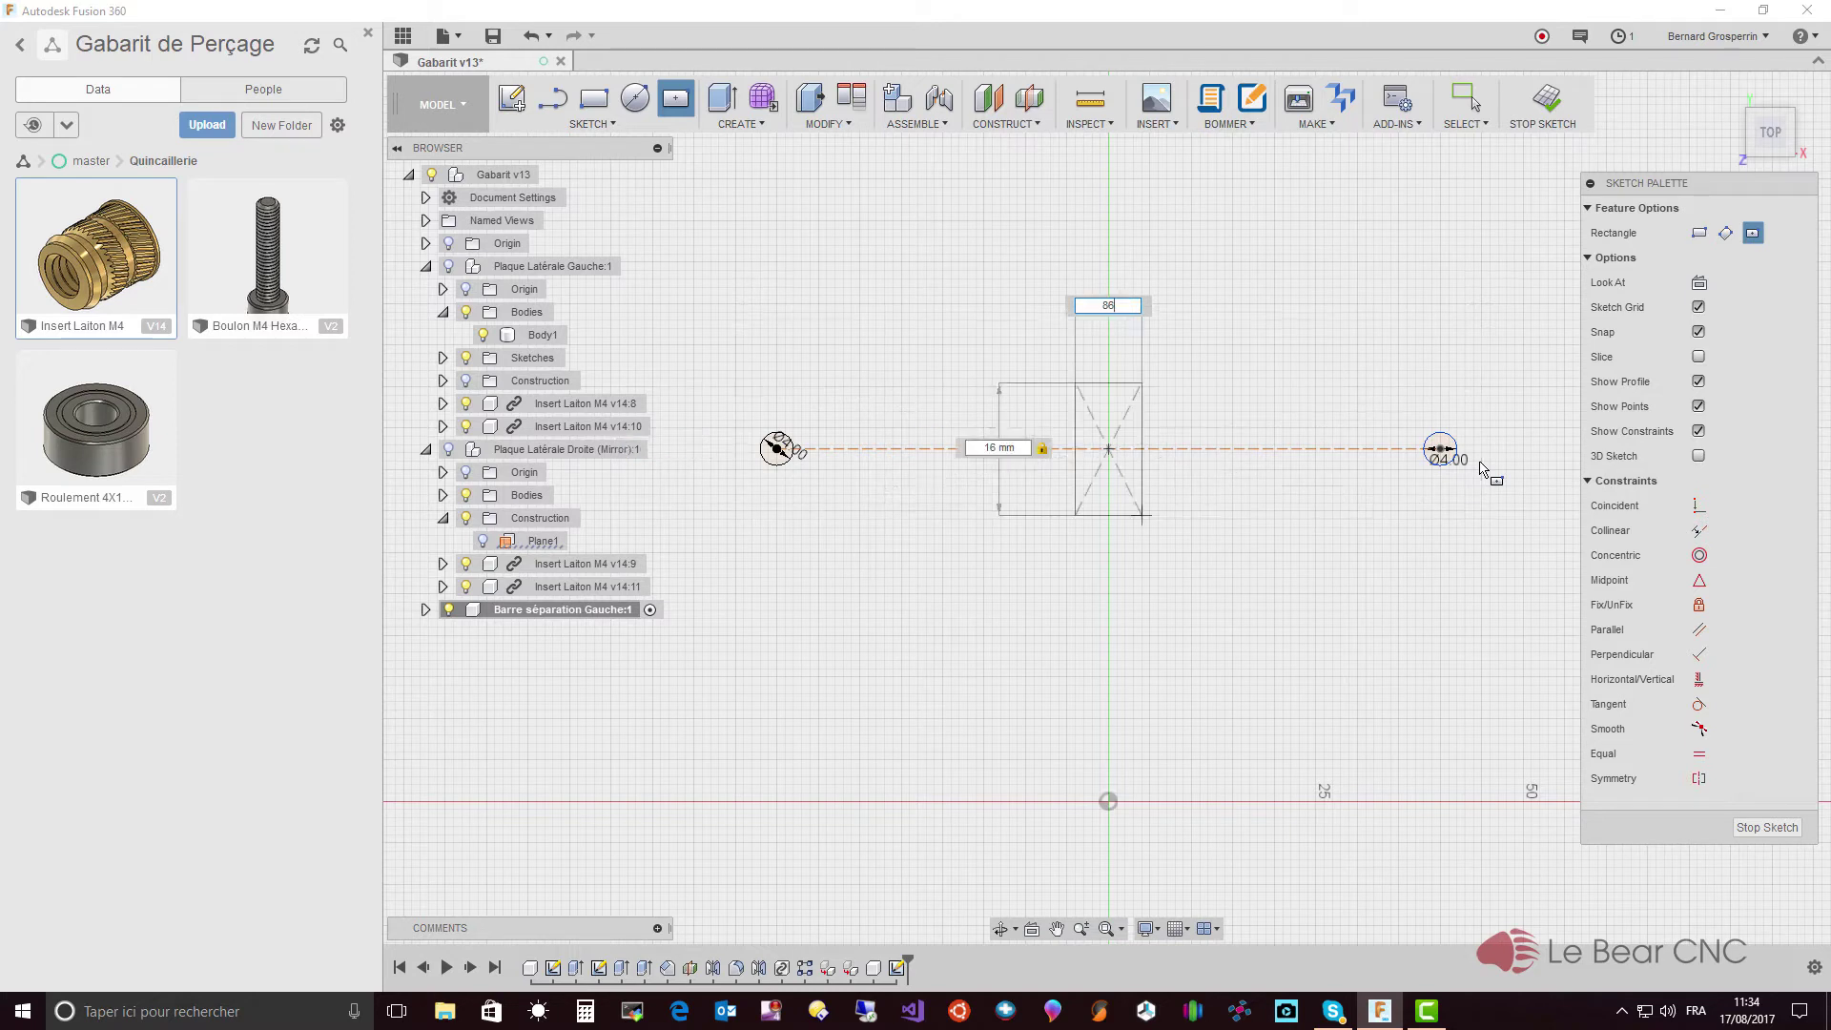
pyautogui.press('Tab')
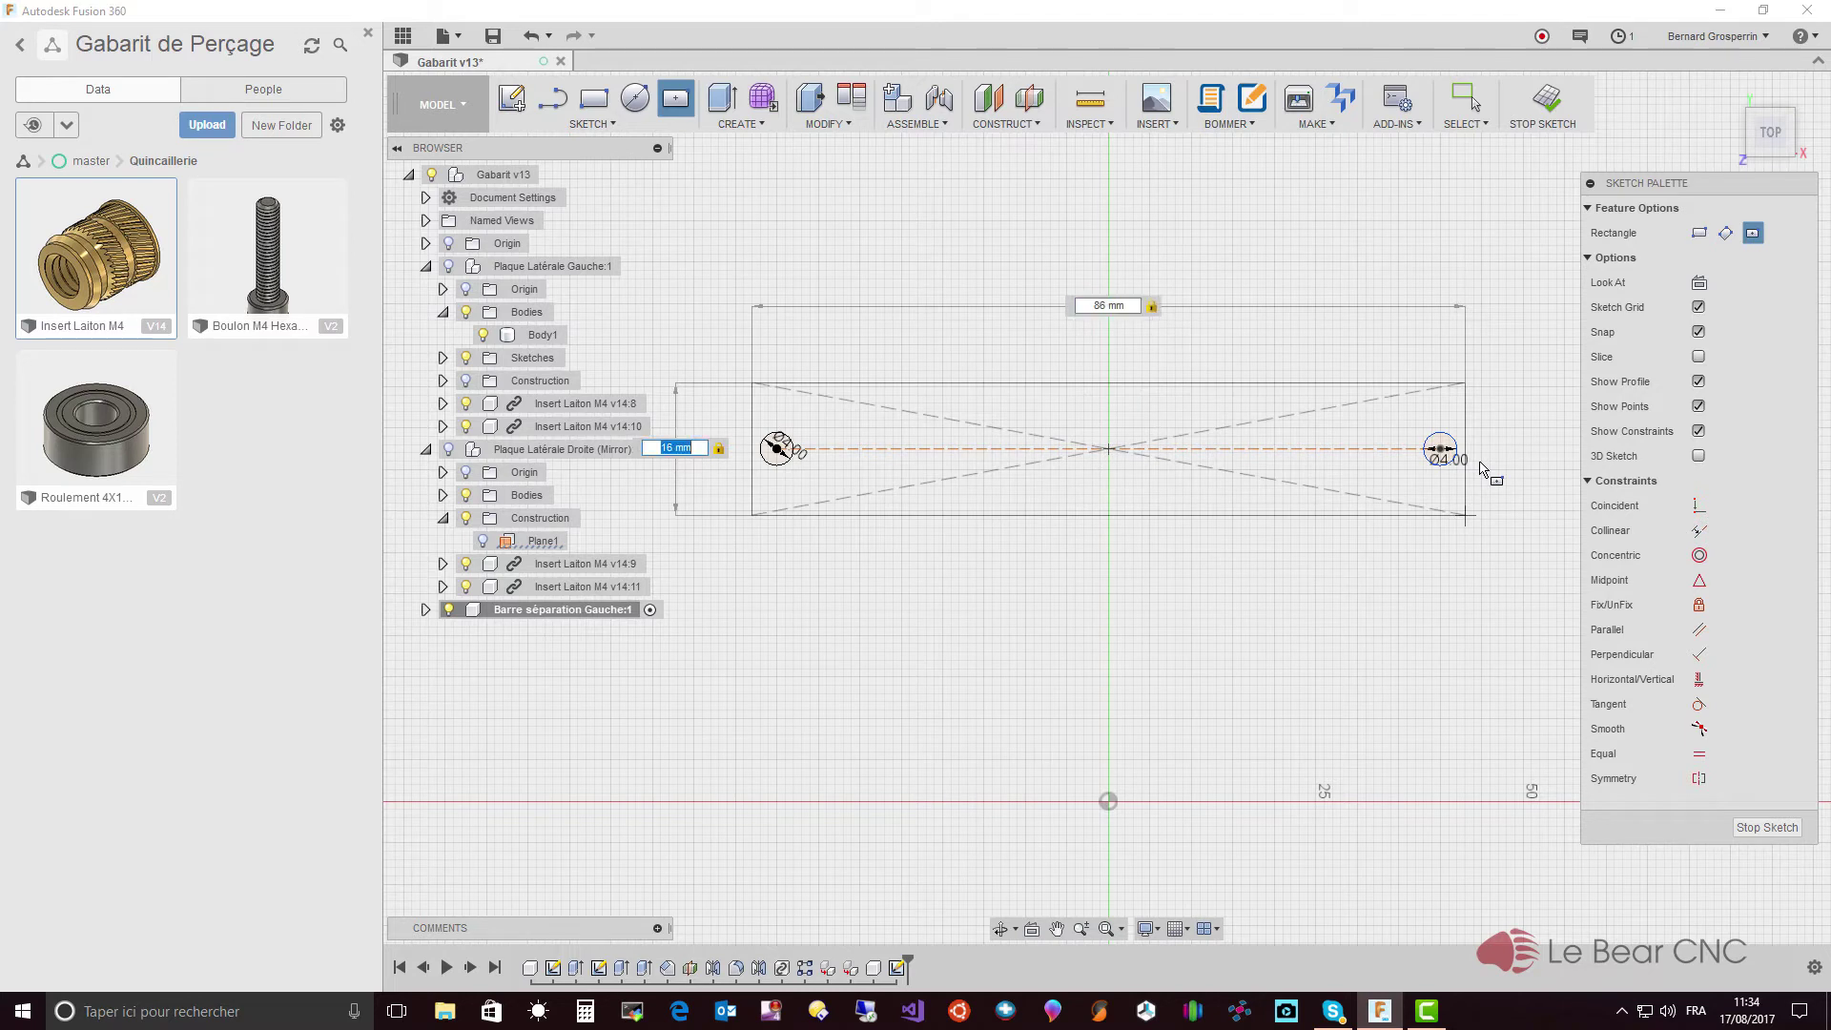
pyautogui.press('Return')
pyautogui.press('Escape')
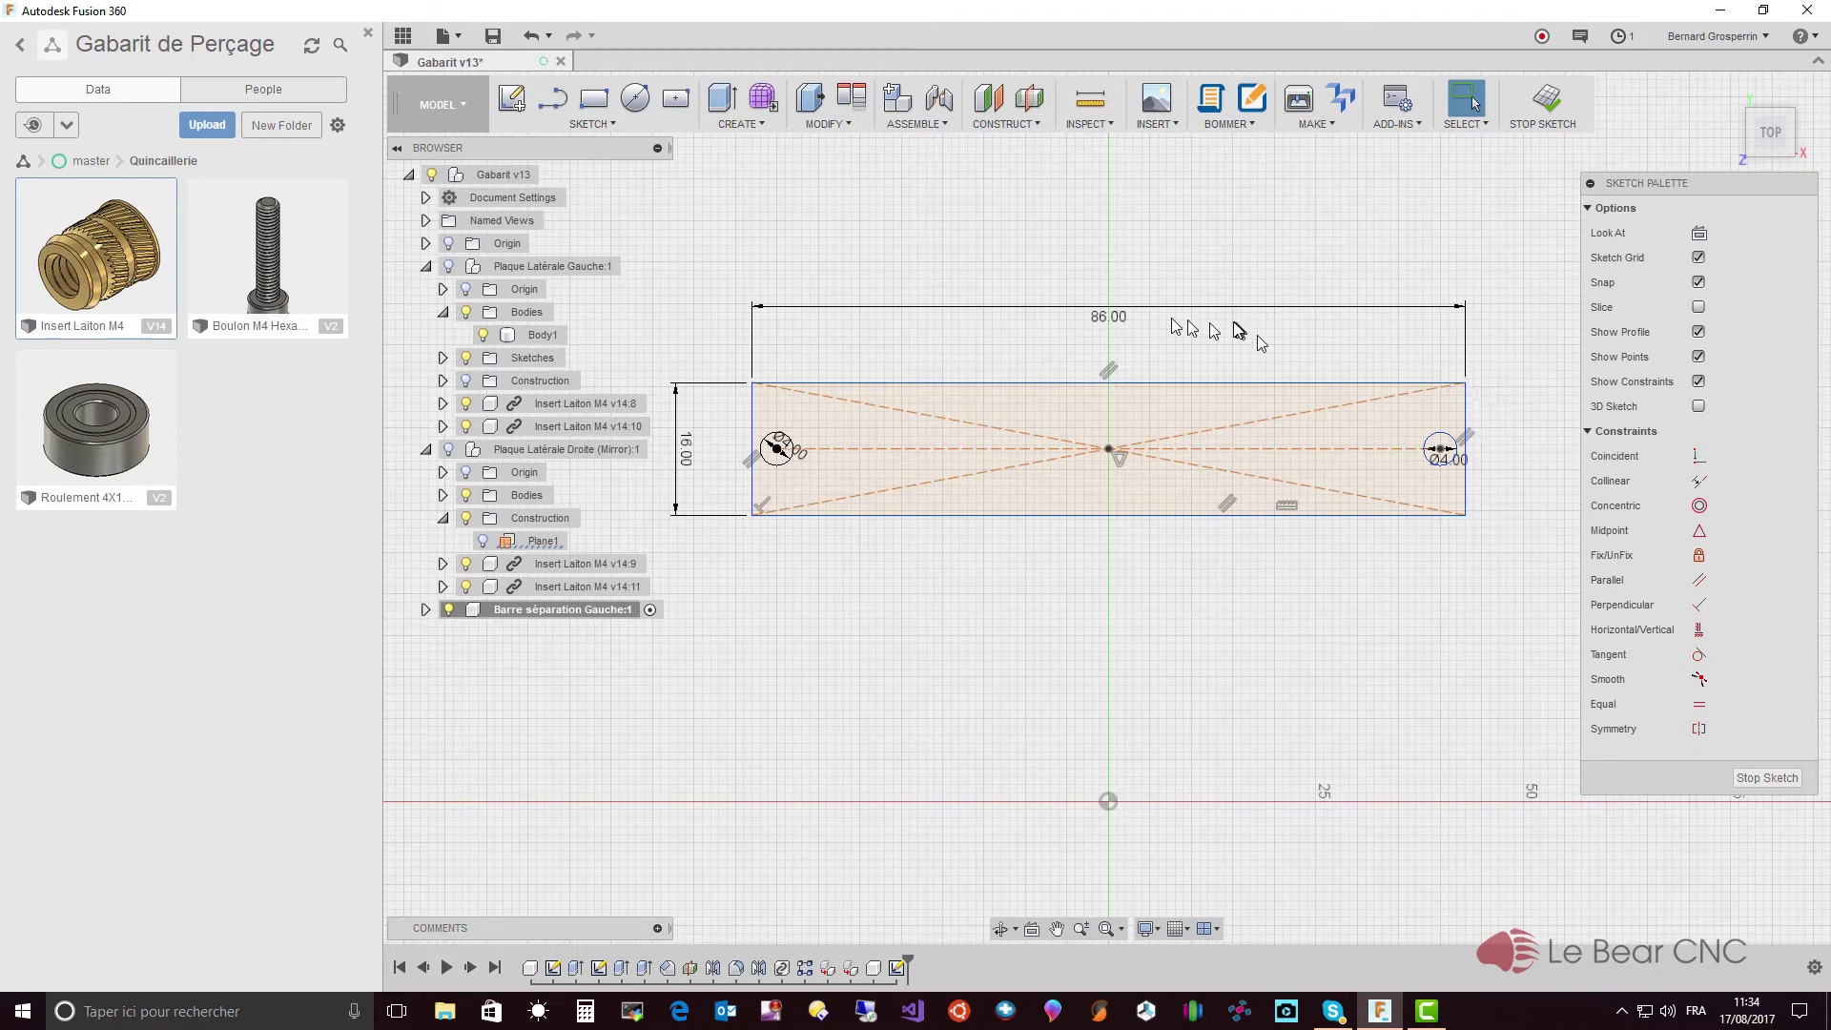
# - Set the rectangle's length to 96 mm and move its centre point onto the vertical axis
pyautogui.doubleClick(1105, 322)
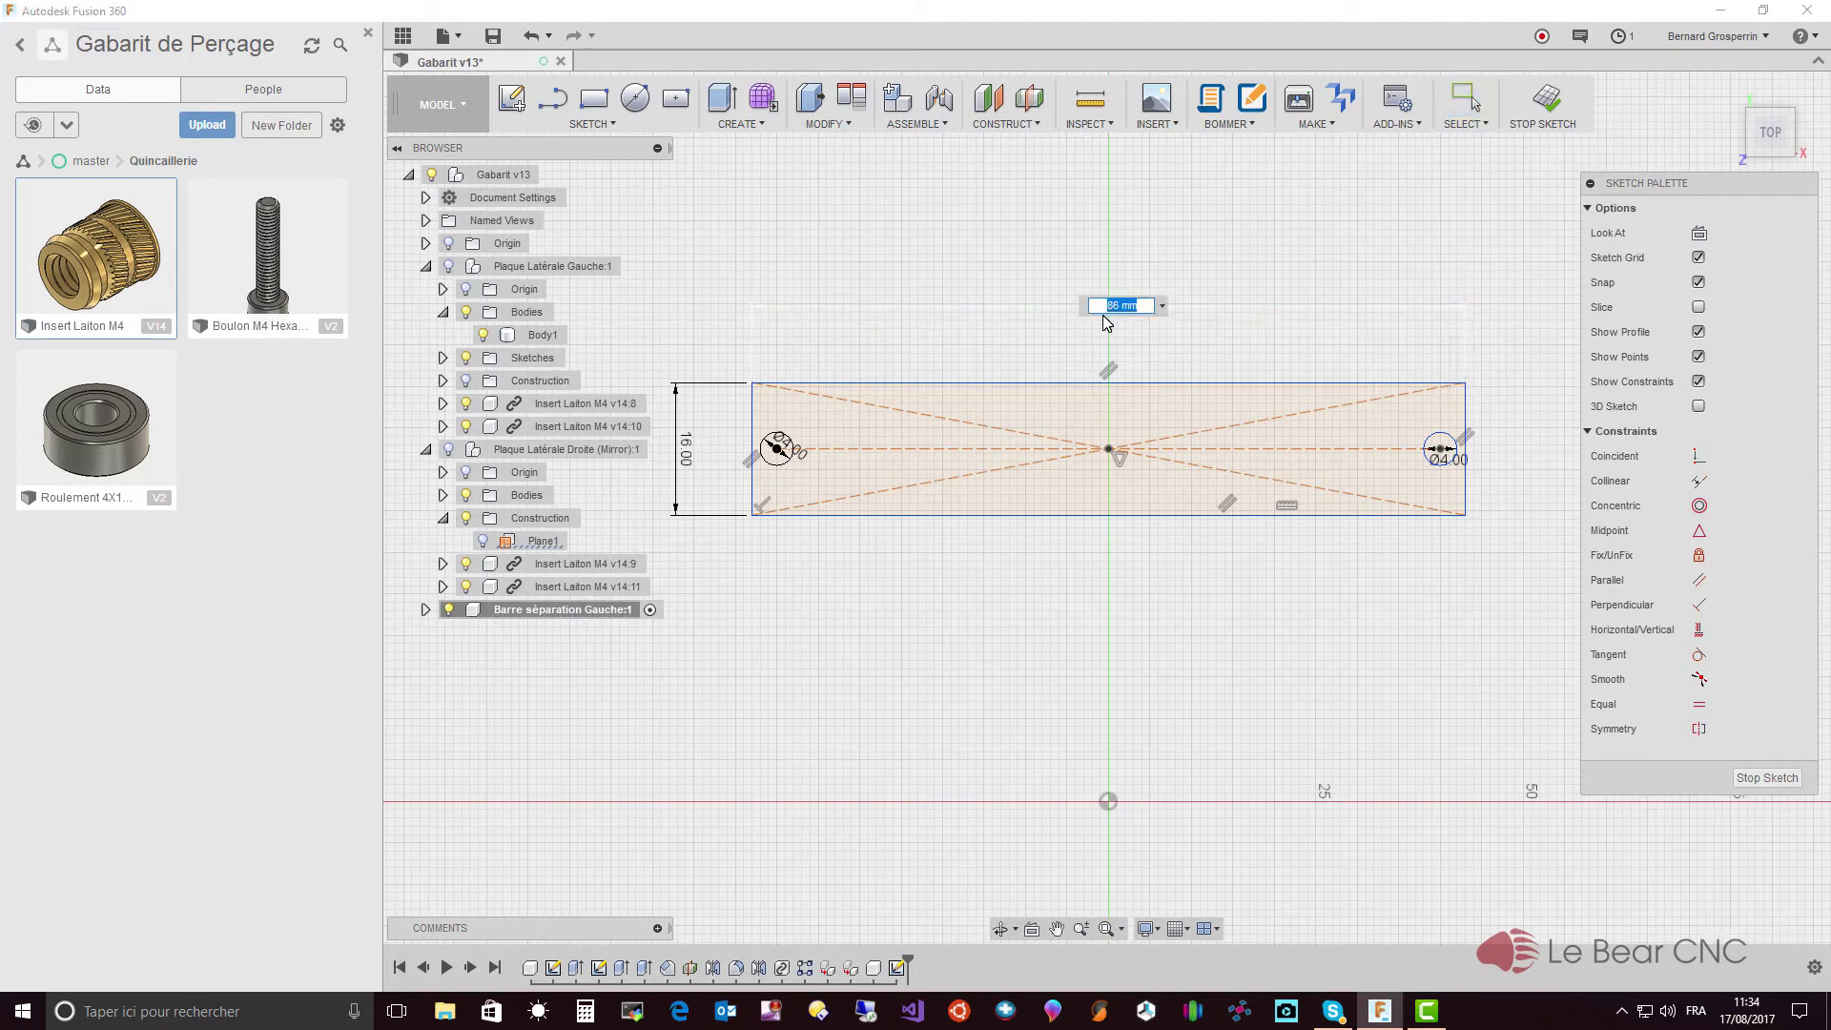
pyautogui.write('96')
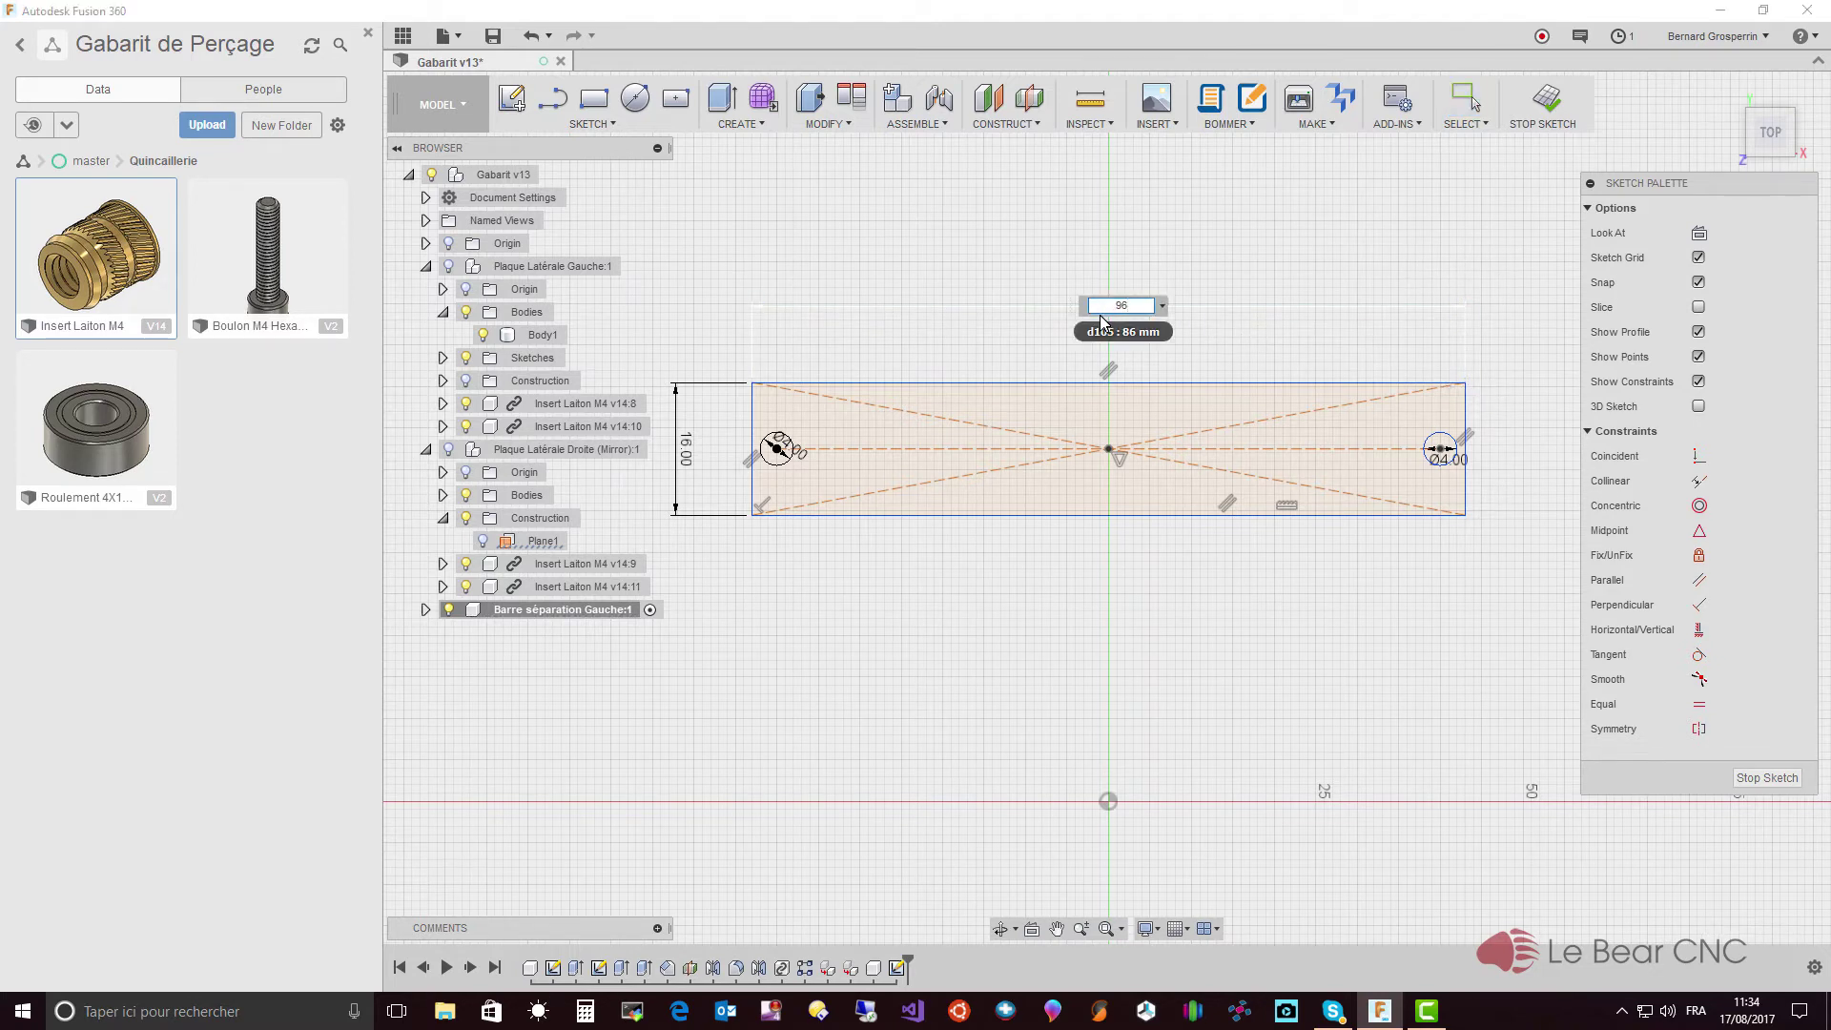
pyautogui.press('Return')
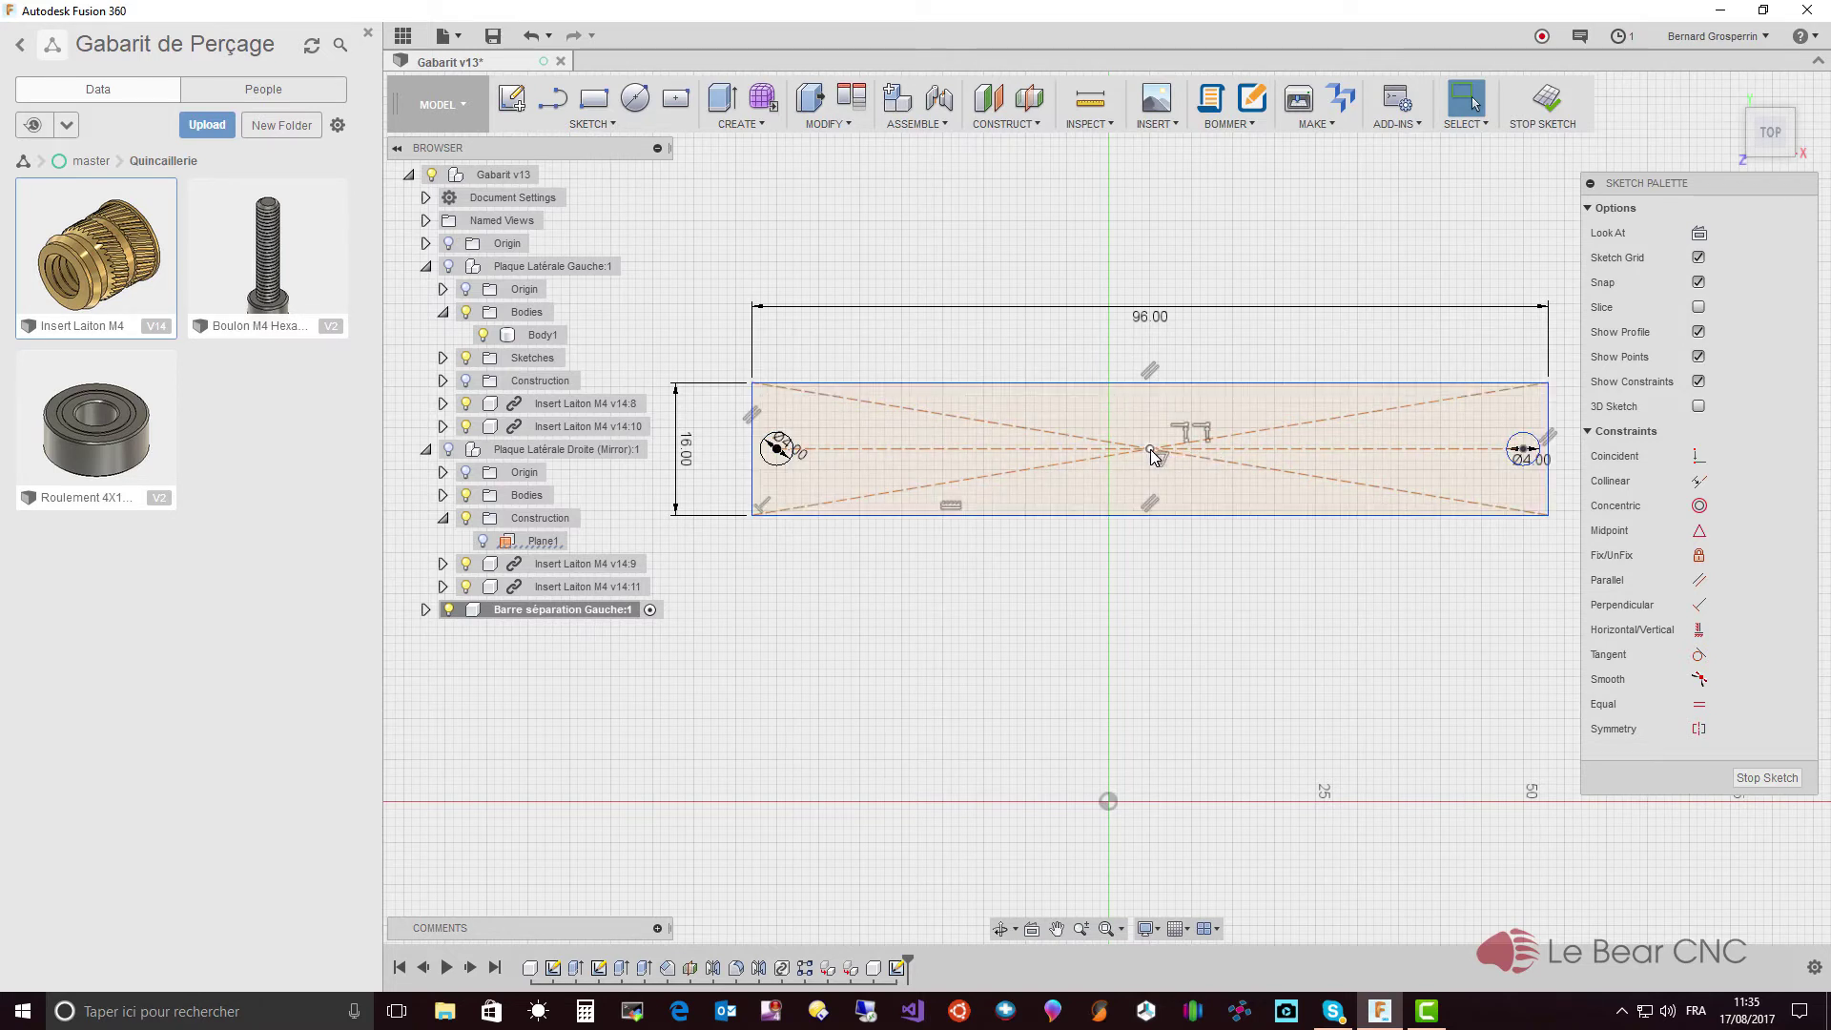
pyautogui.moveTo(1151, 450); pyautogui.dragTo(1113, 455)
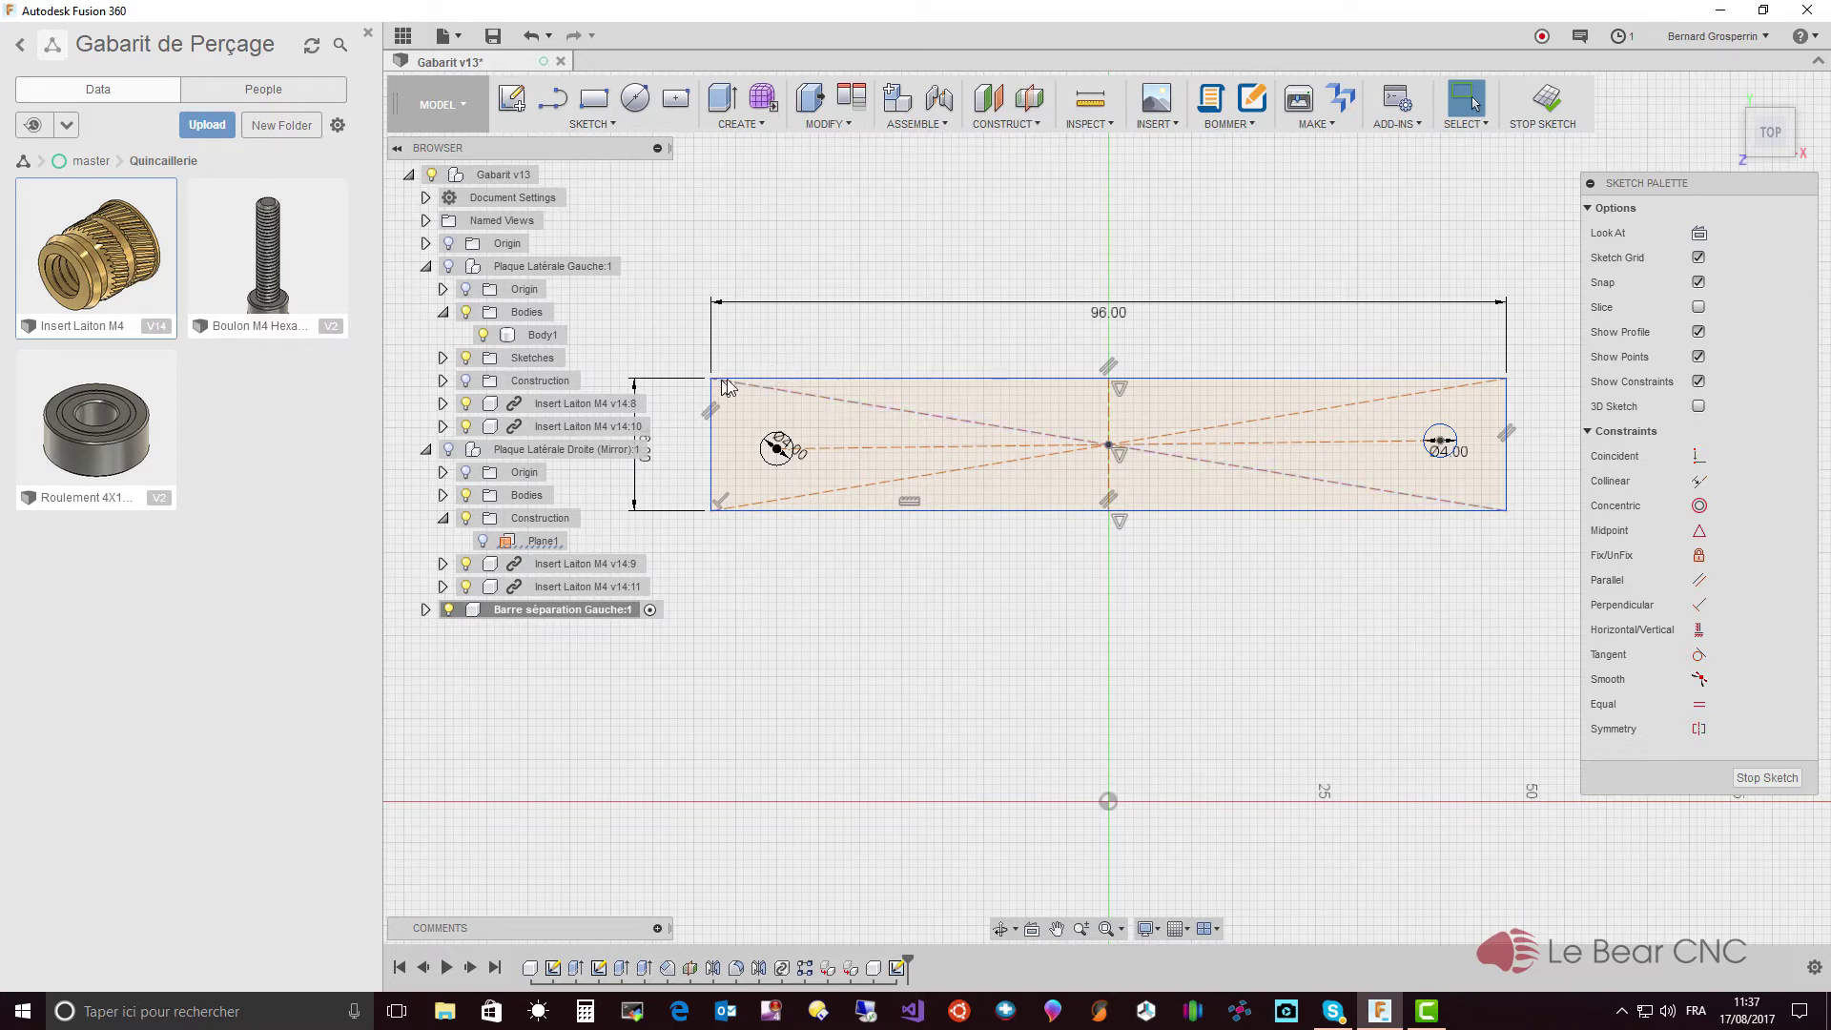
# - Fillet the rectangle's upper-left corner with a 6 mm radius
pyautogui.click(602, 129)
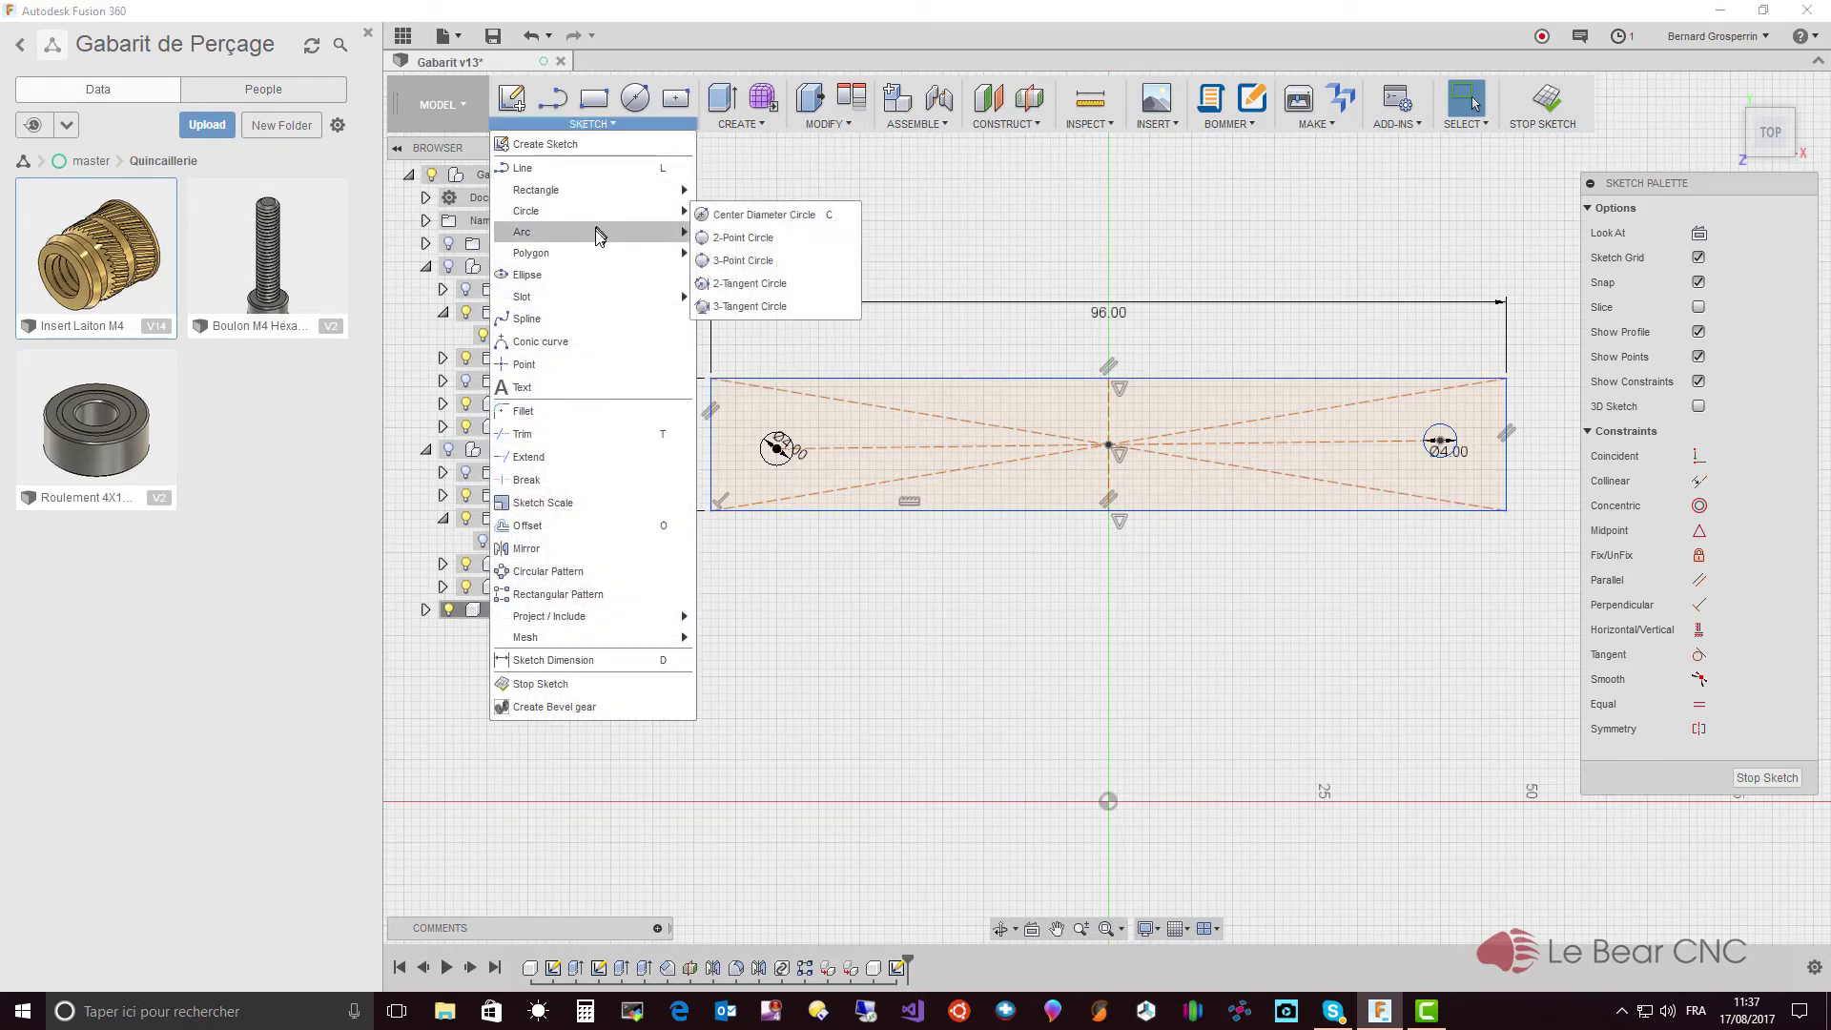
pyautogui.moveTo(592, 258)
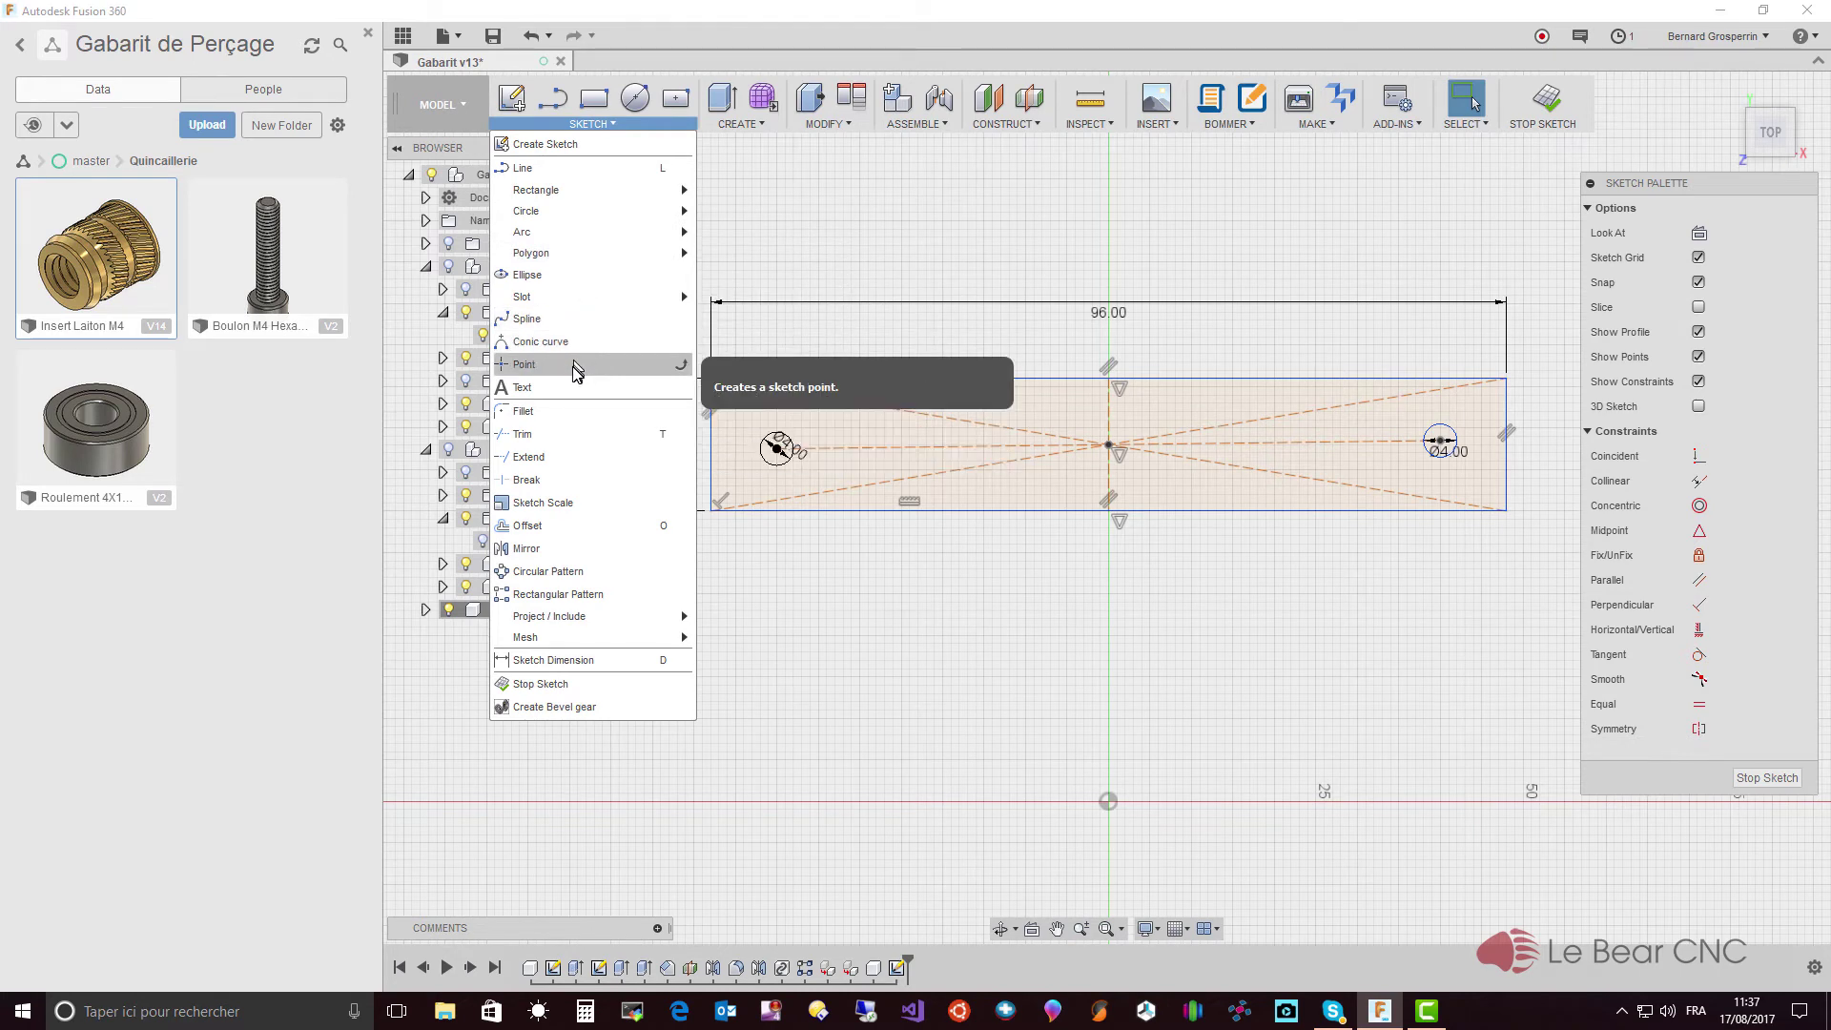
pyautogui.click(557, 410)
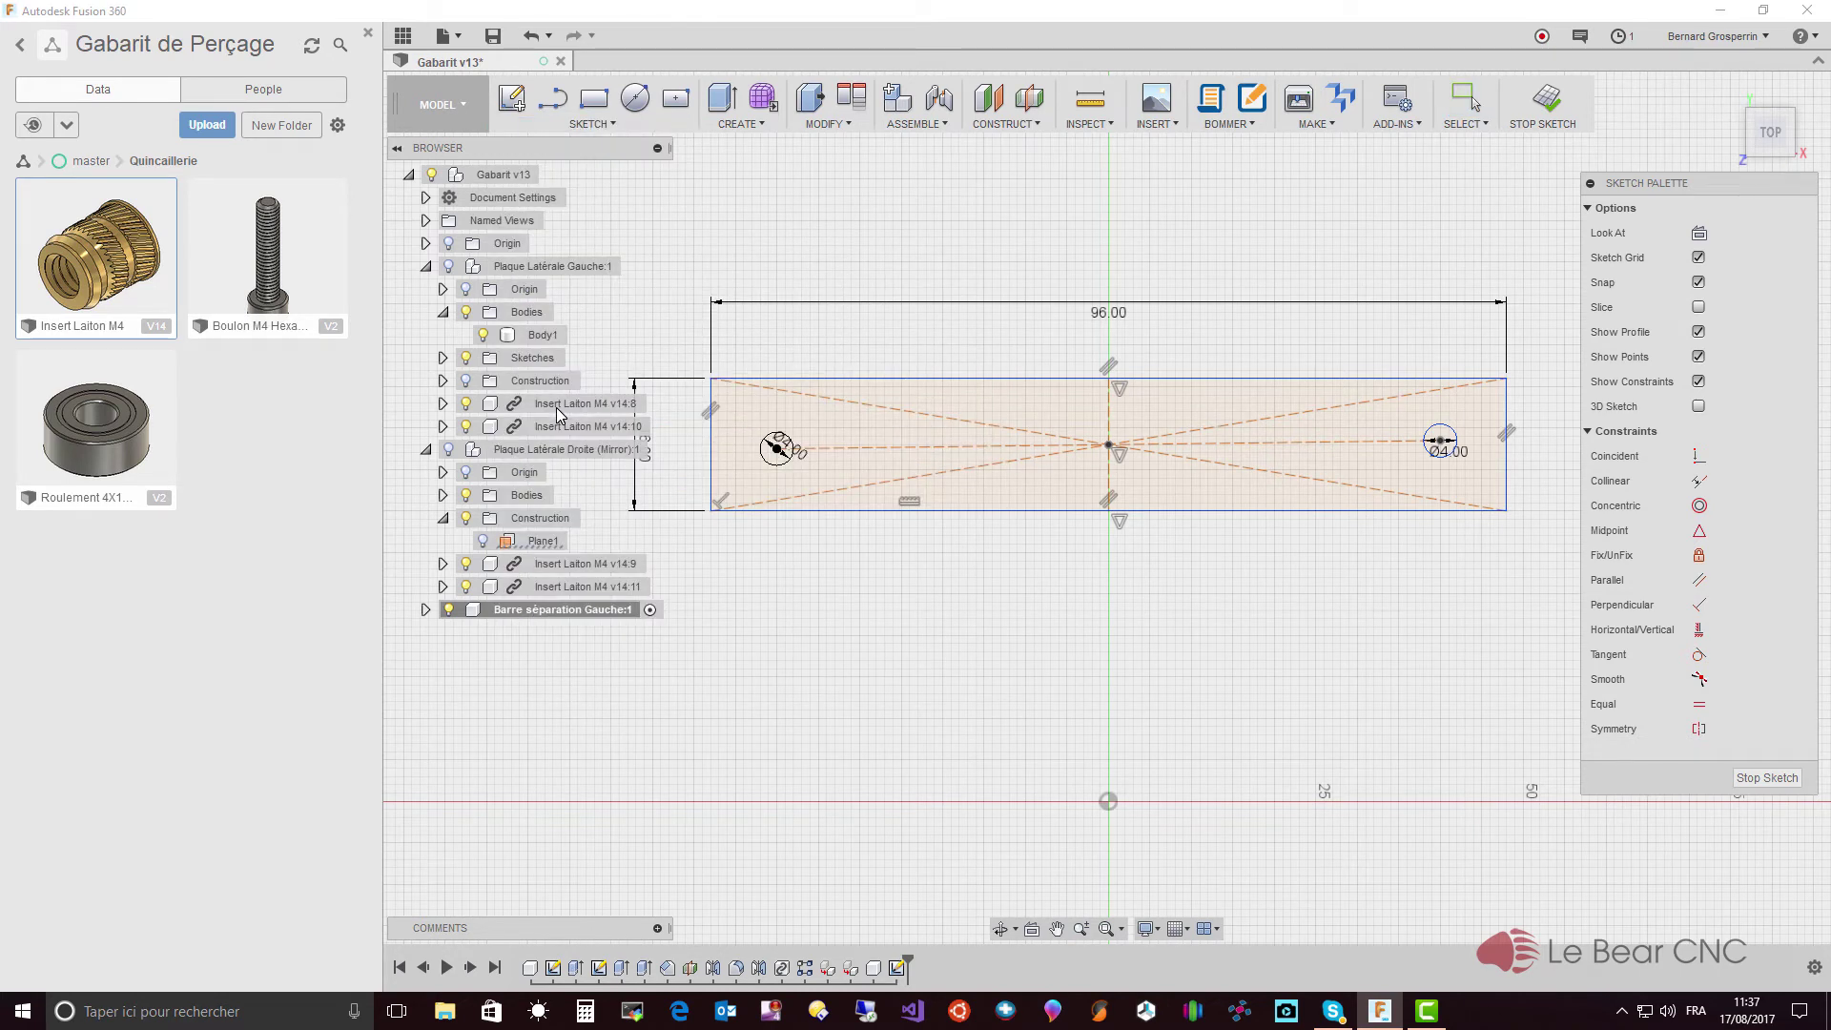
pyautogui.click(736, 381)
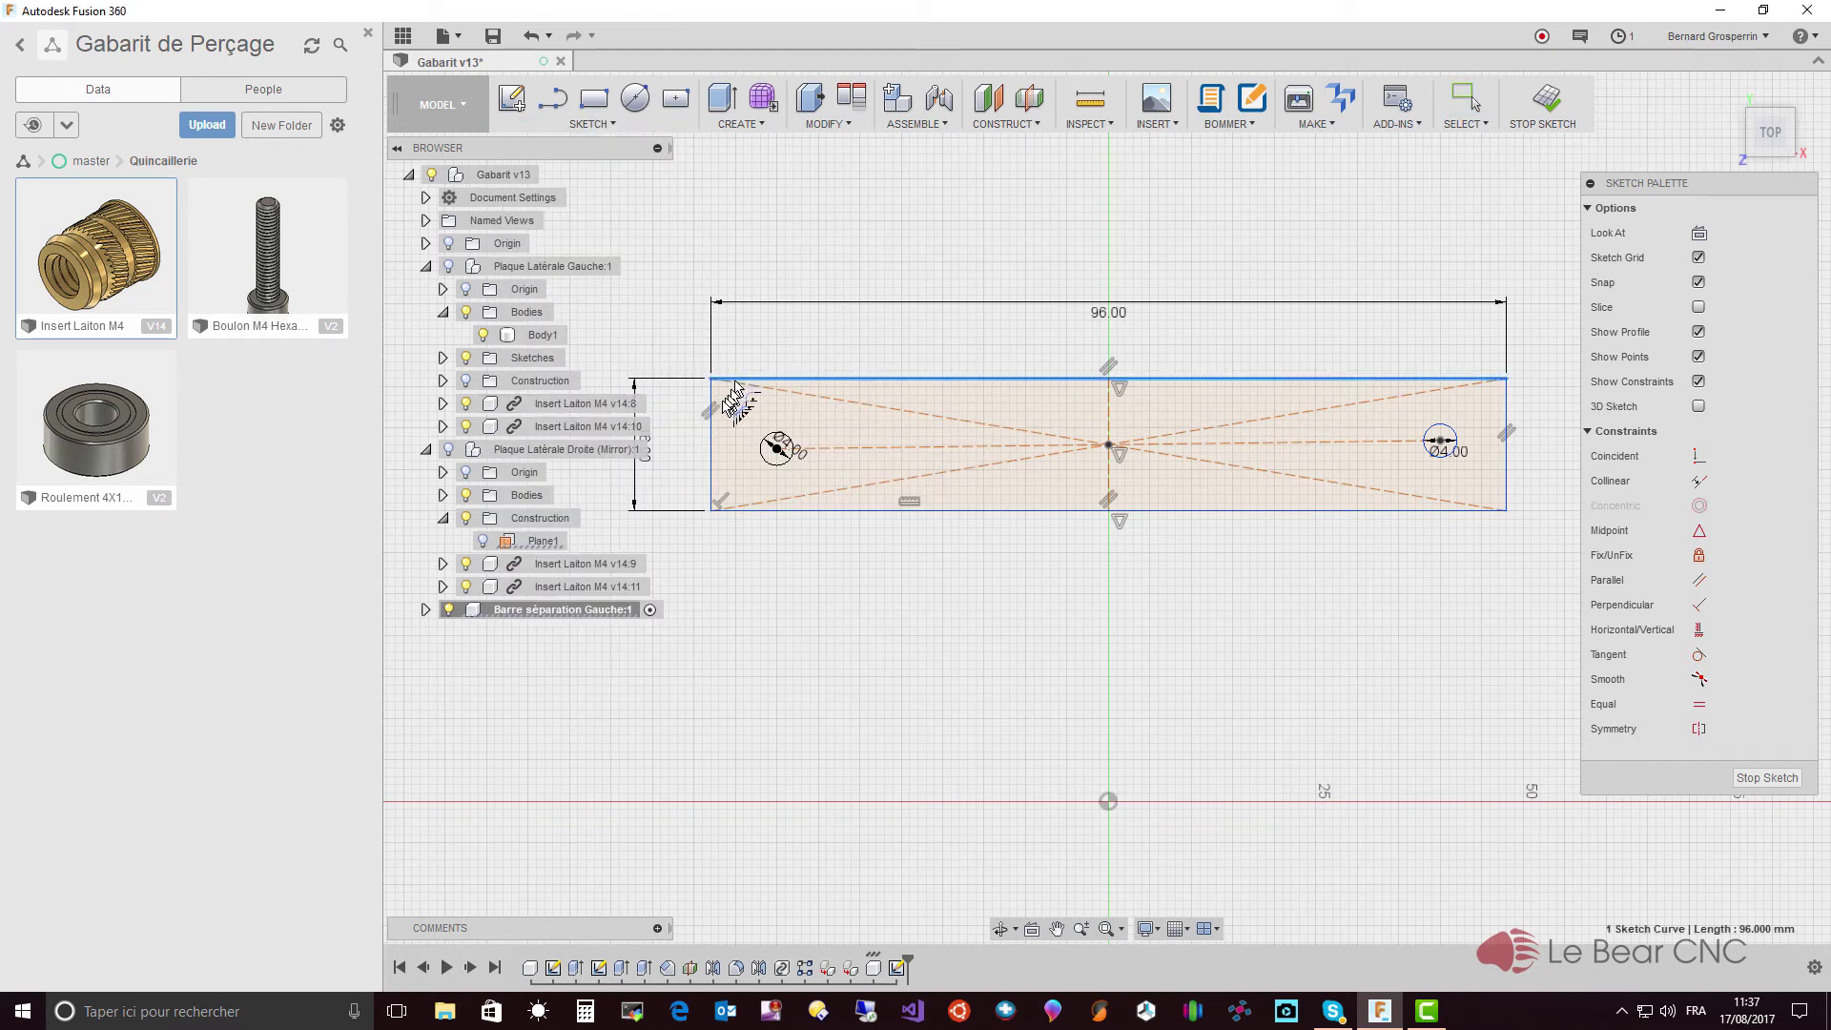
pyautogui.click(713, 426)
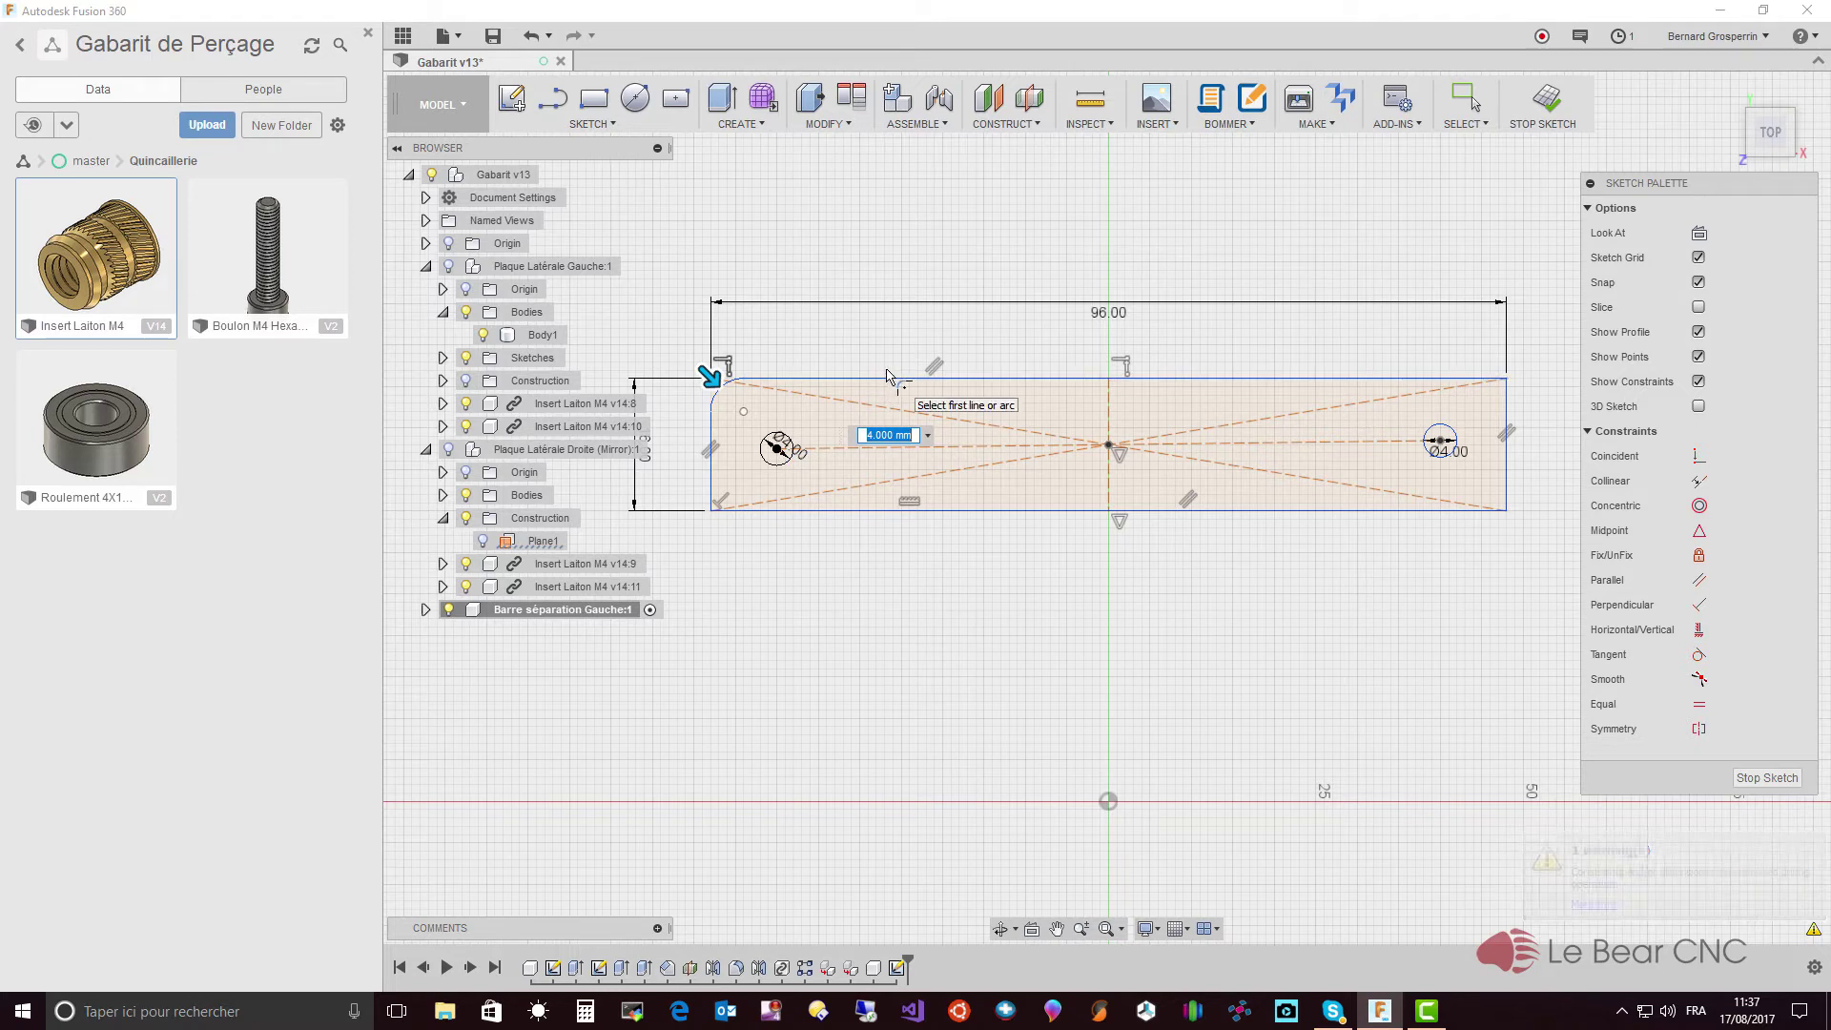
pyautogui.write('6')
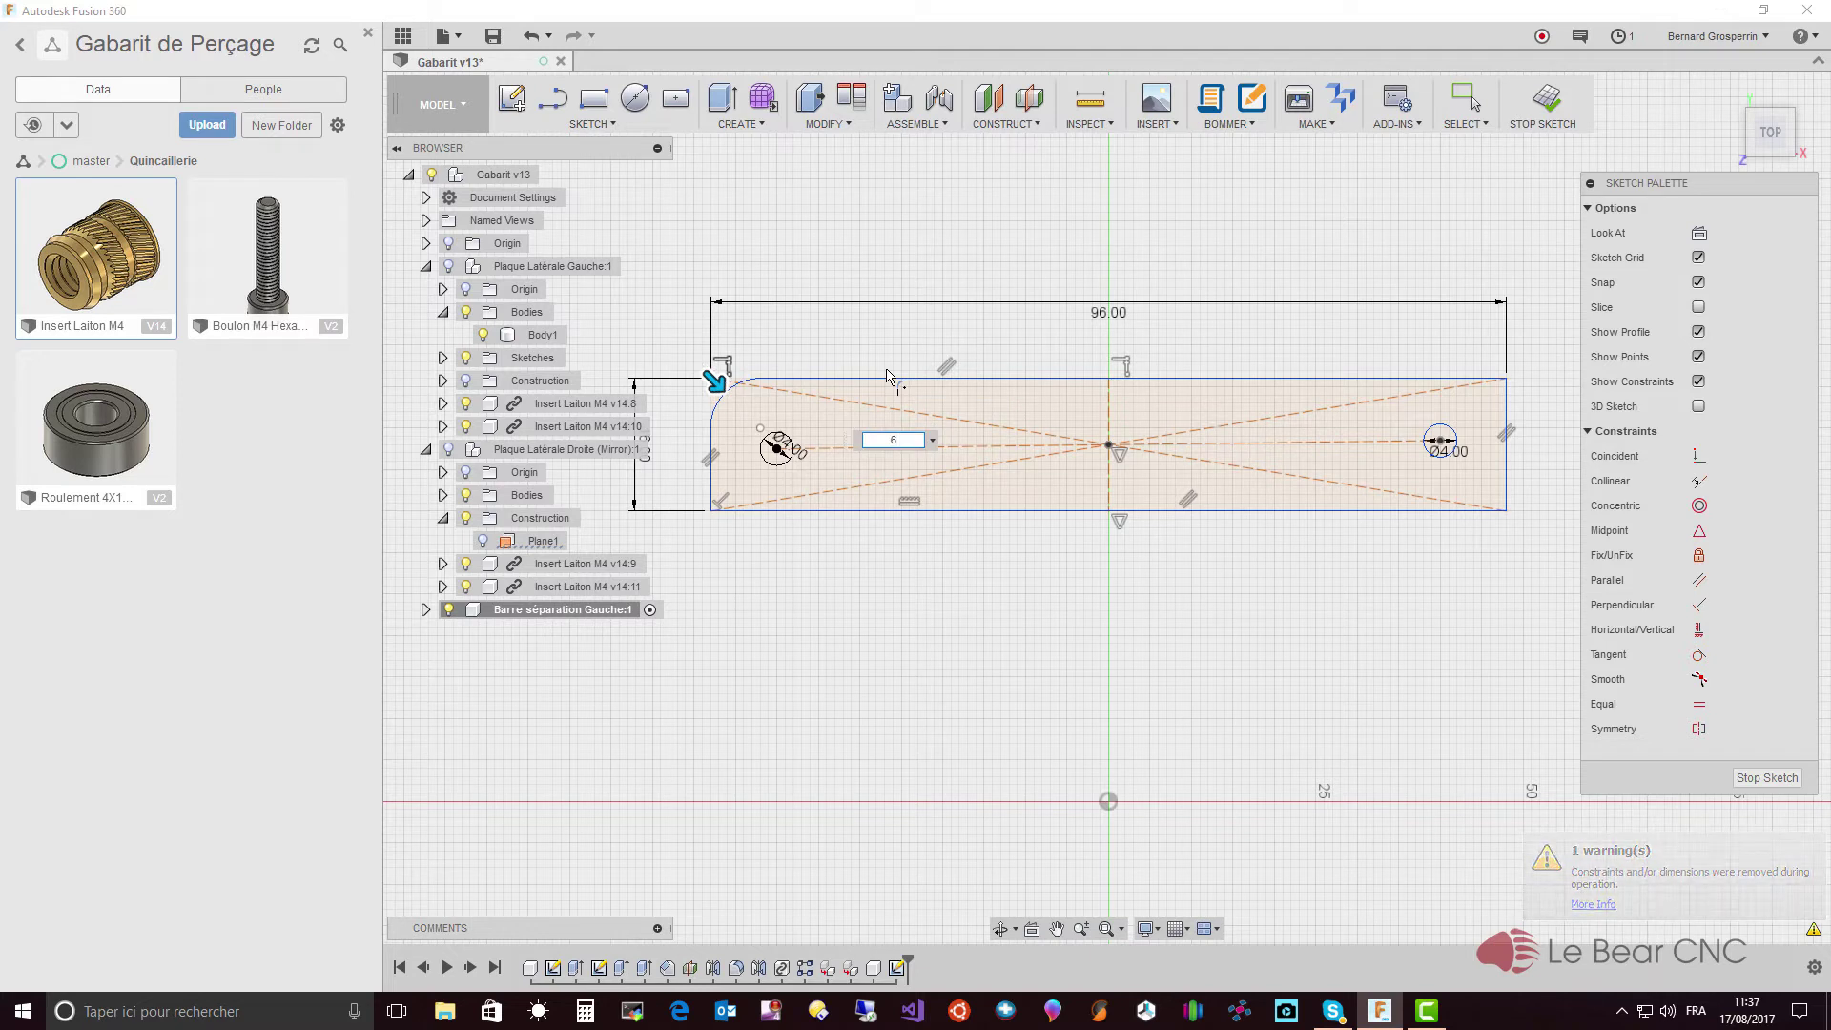
pyautogui.press('Return')
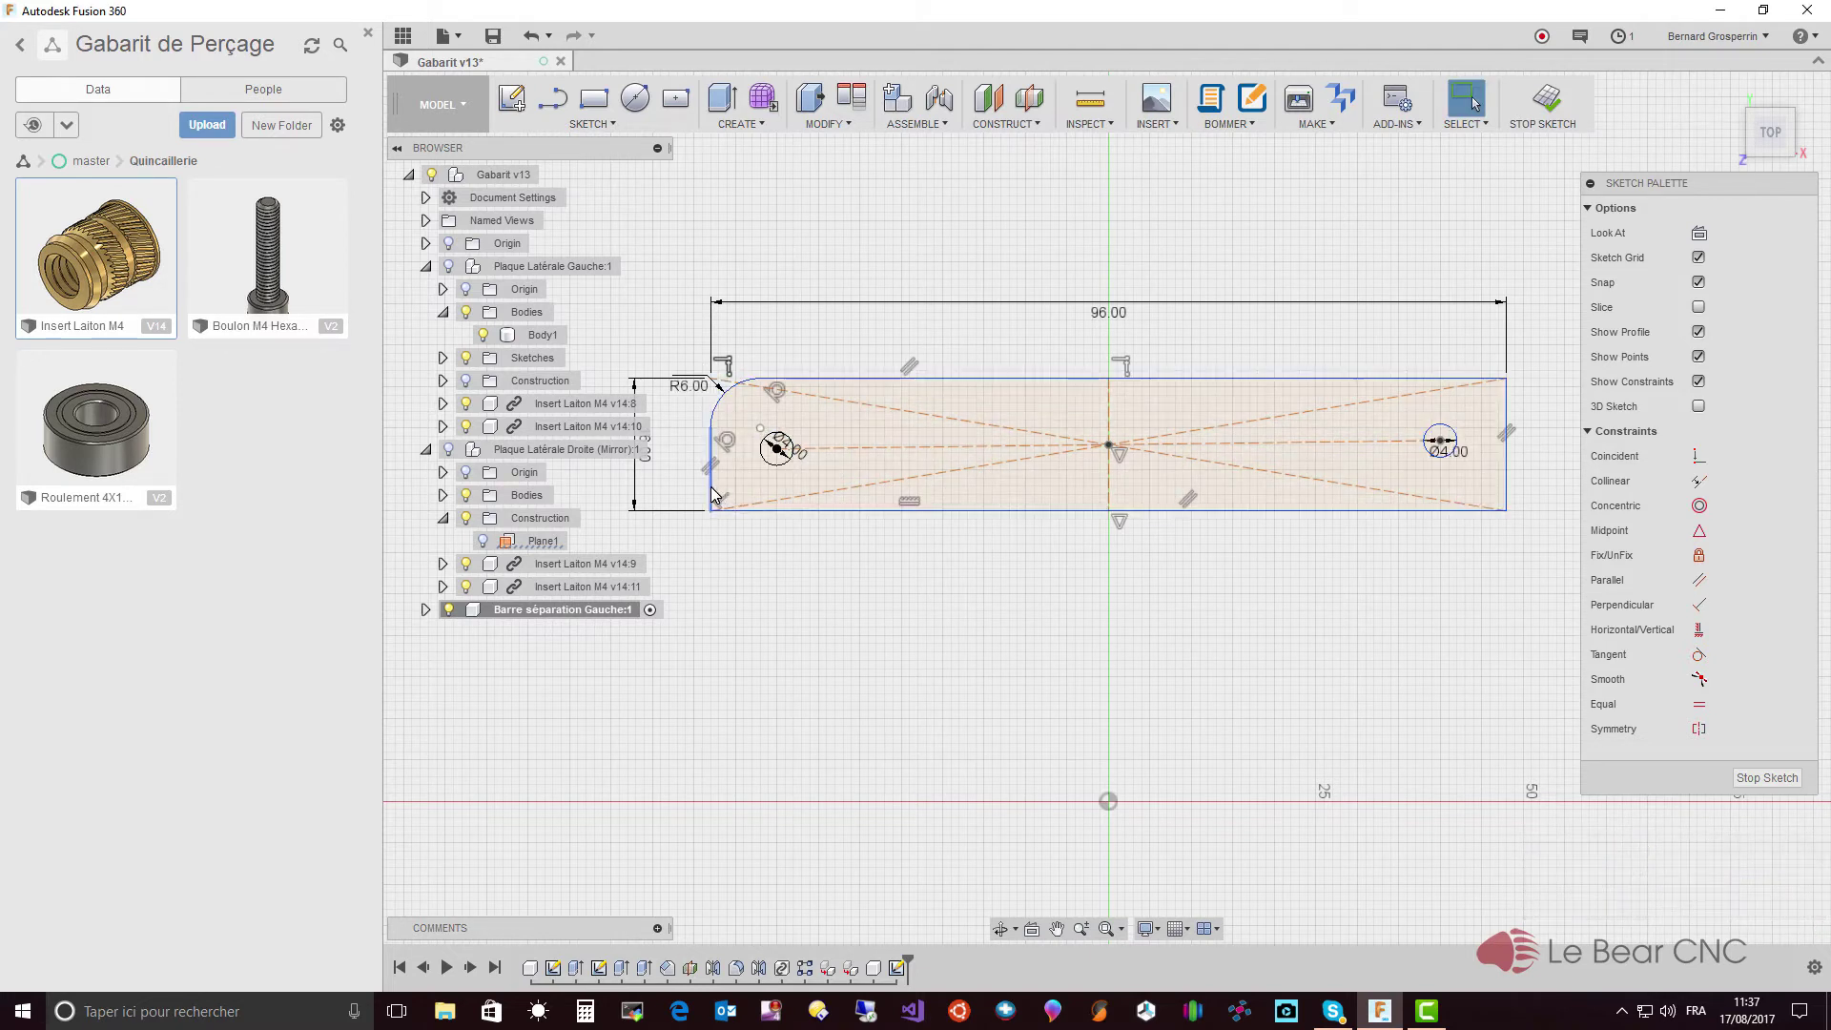
# - Repeat the Fillet command on the rectangle's lower-left corner with a 2 mm radius
pyautogui.click(747, 511)
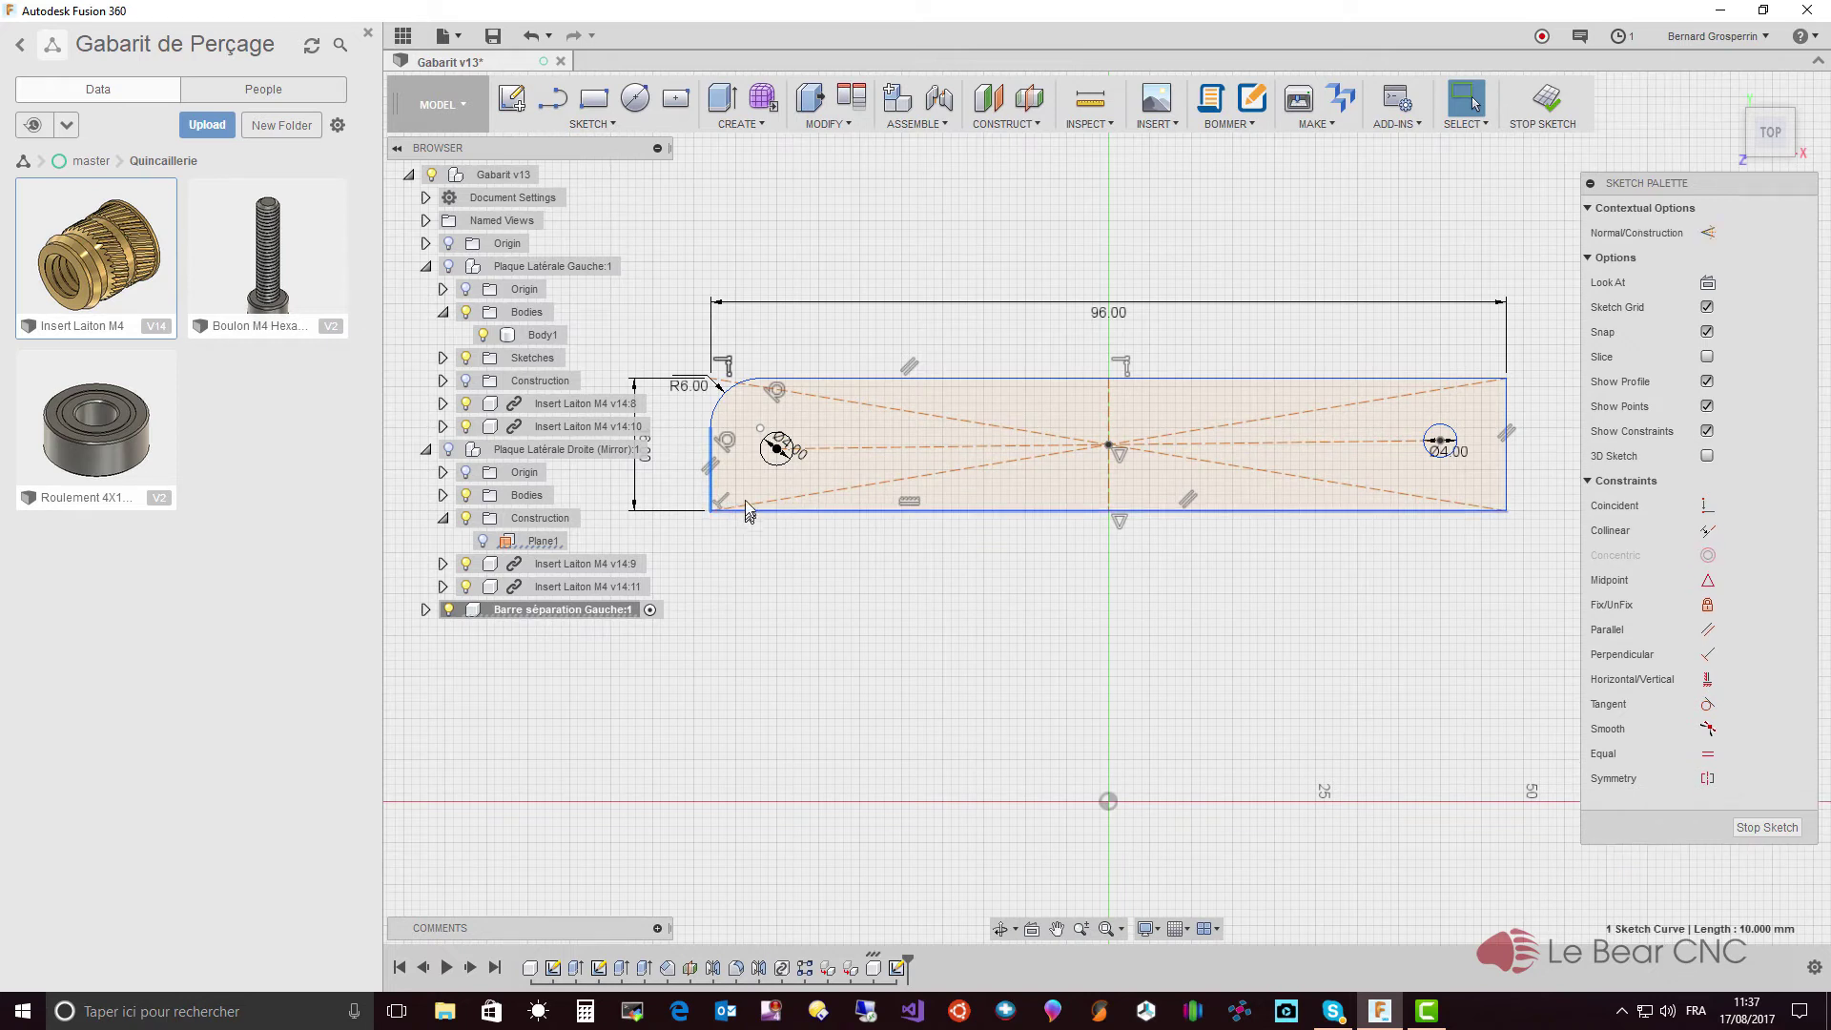
pyautogui.rightClick(816, 363)
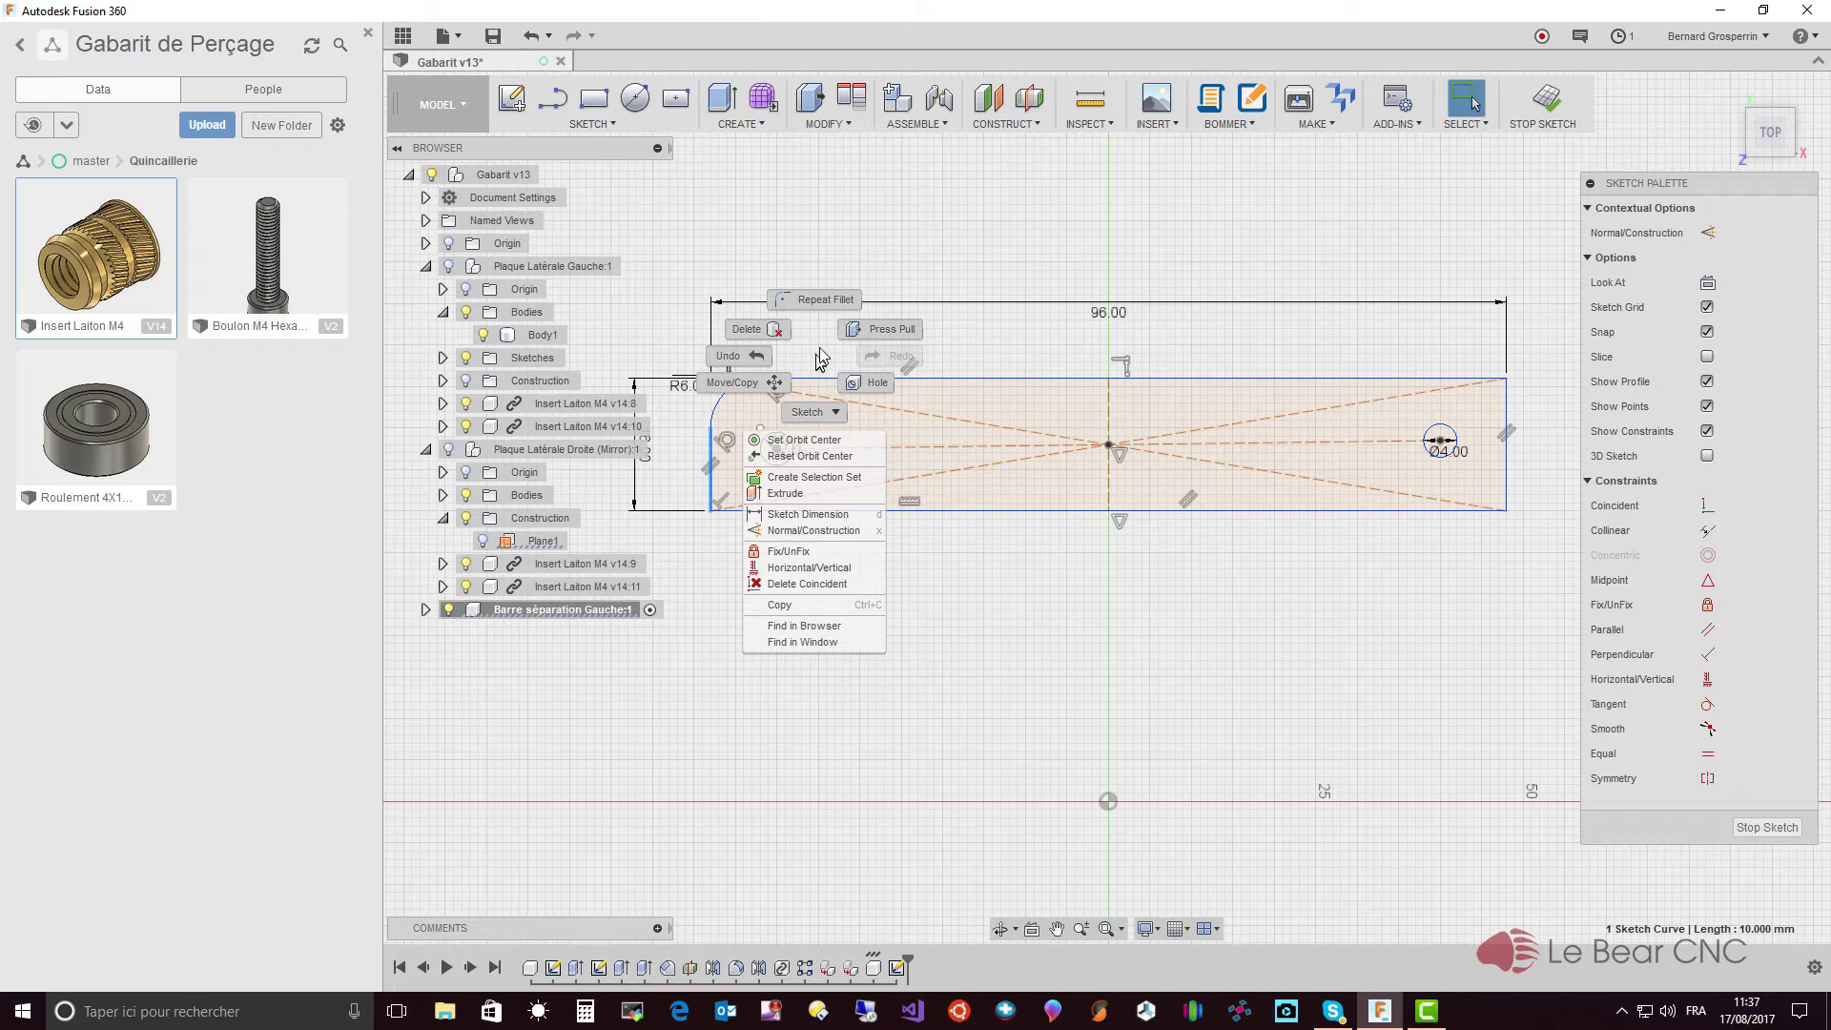
pyautogui.press('Escape')
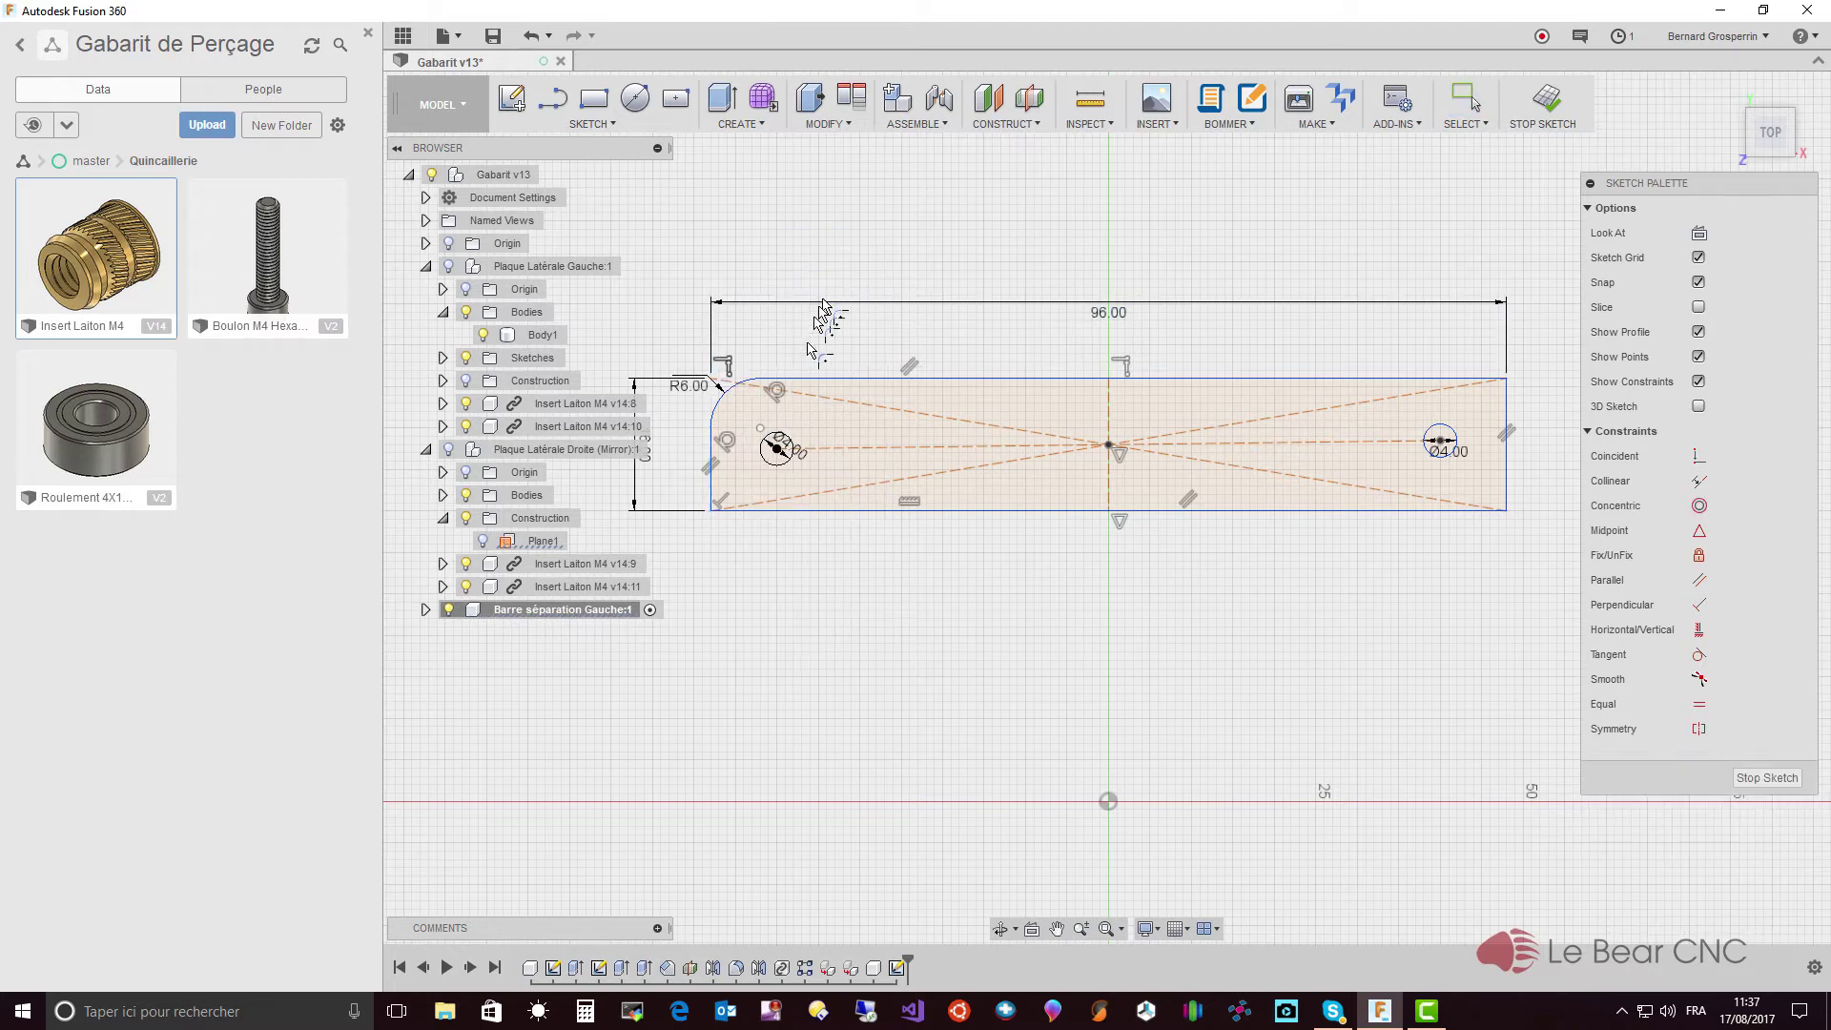
pyautogui.click(721, 503)
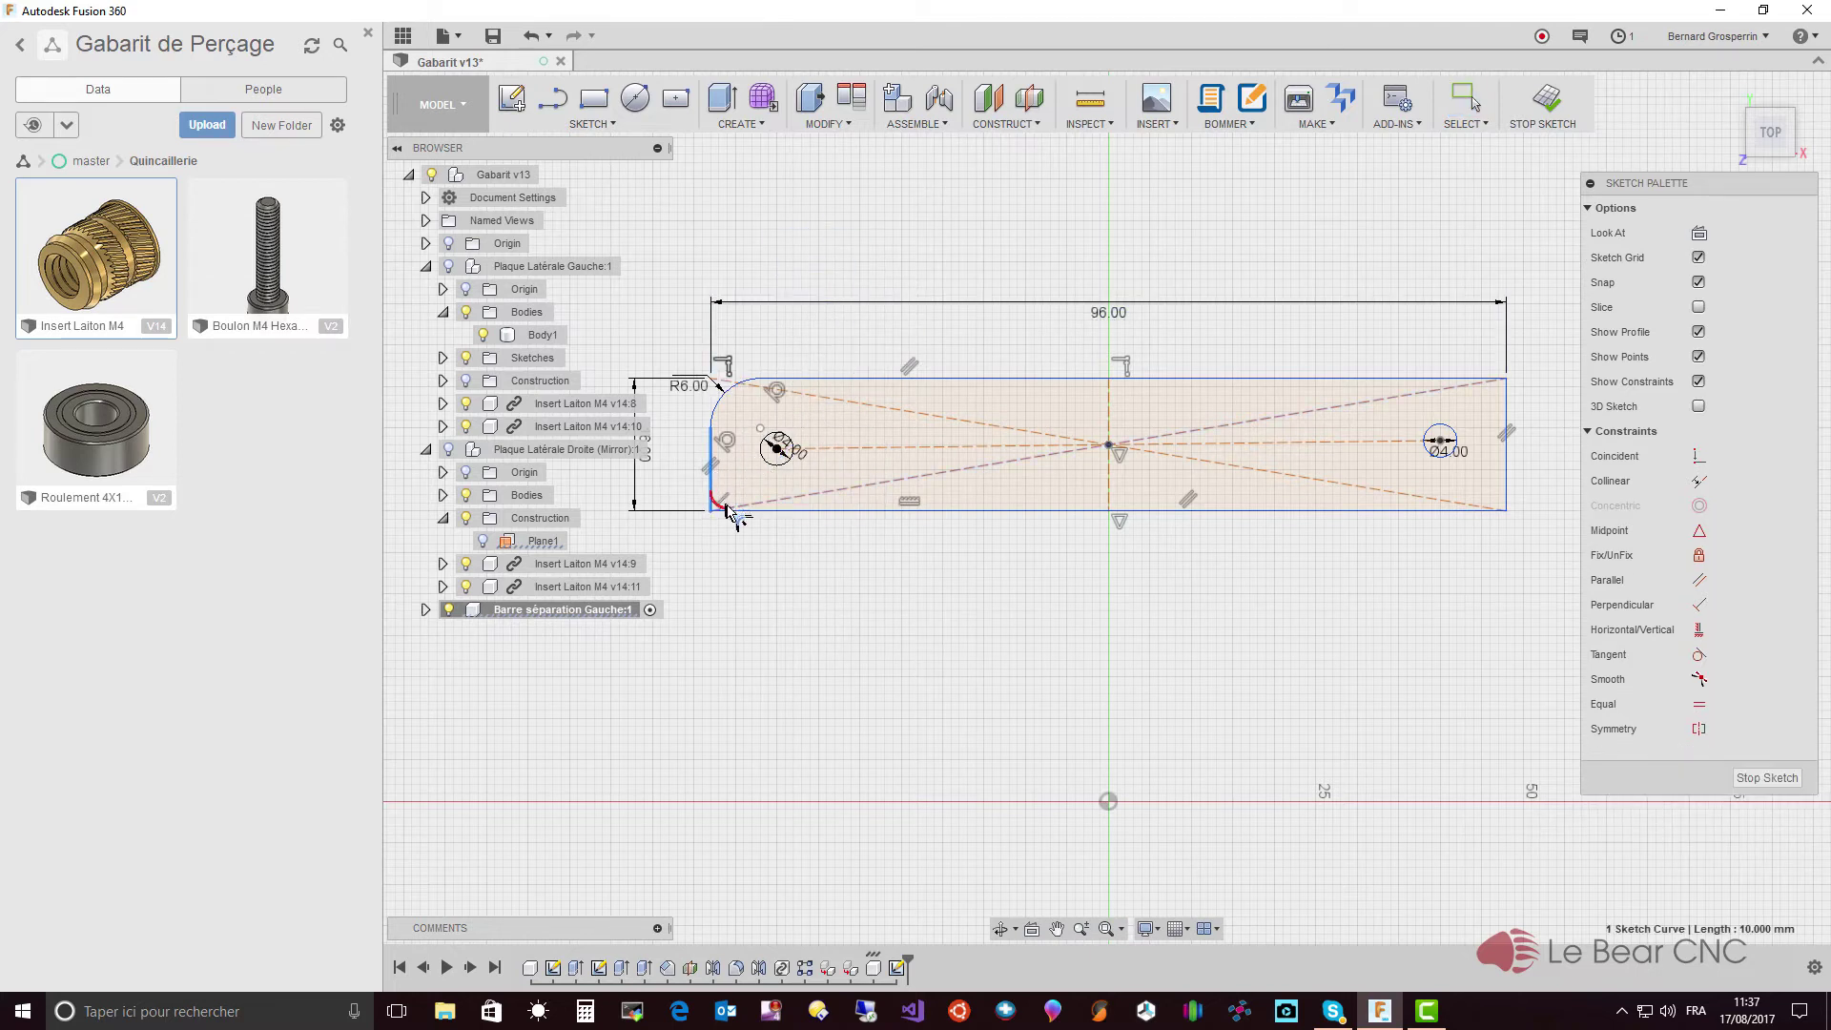
pyautogui.click(749, 512)
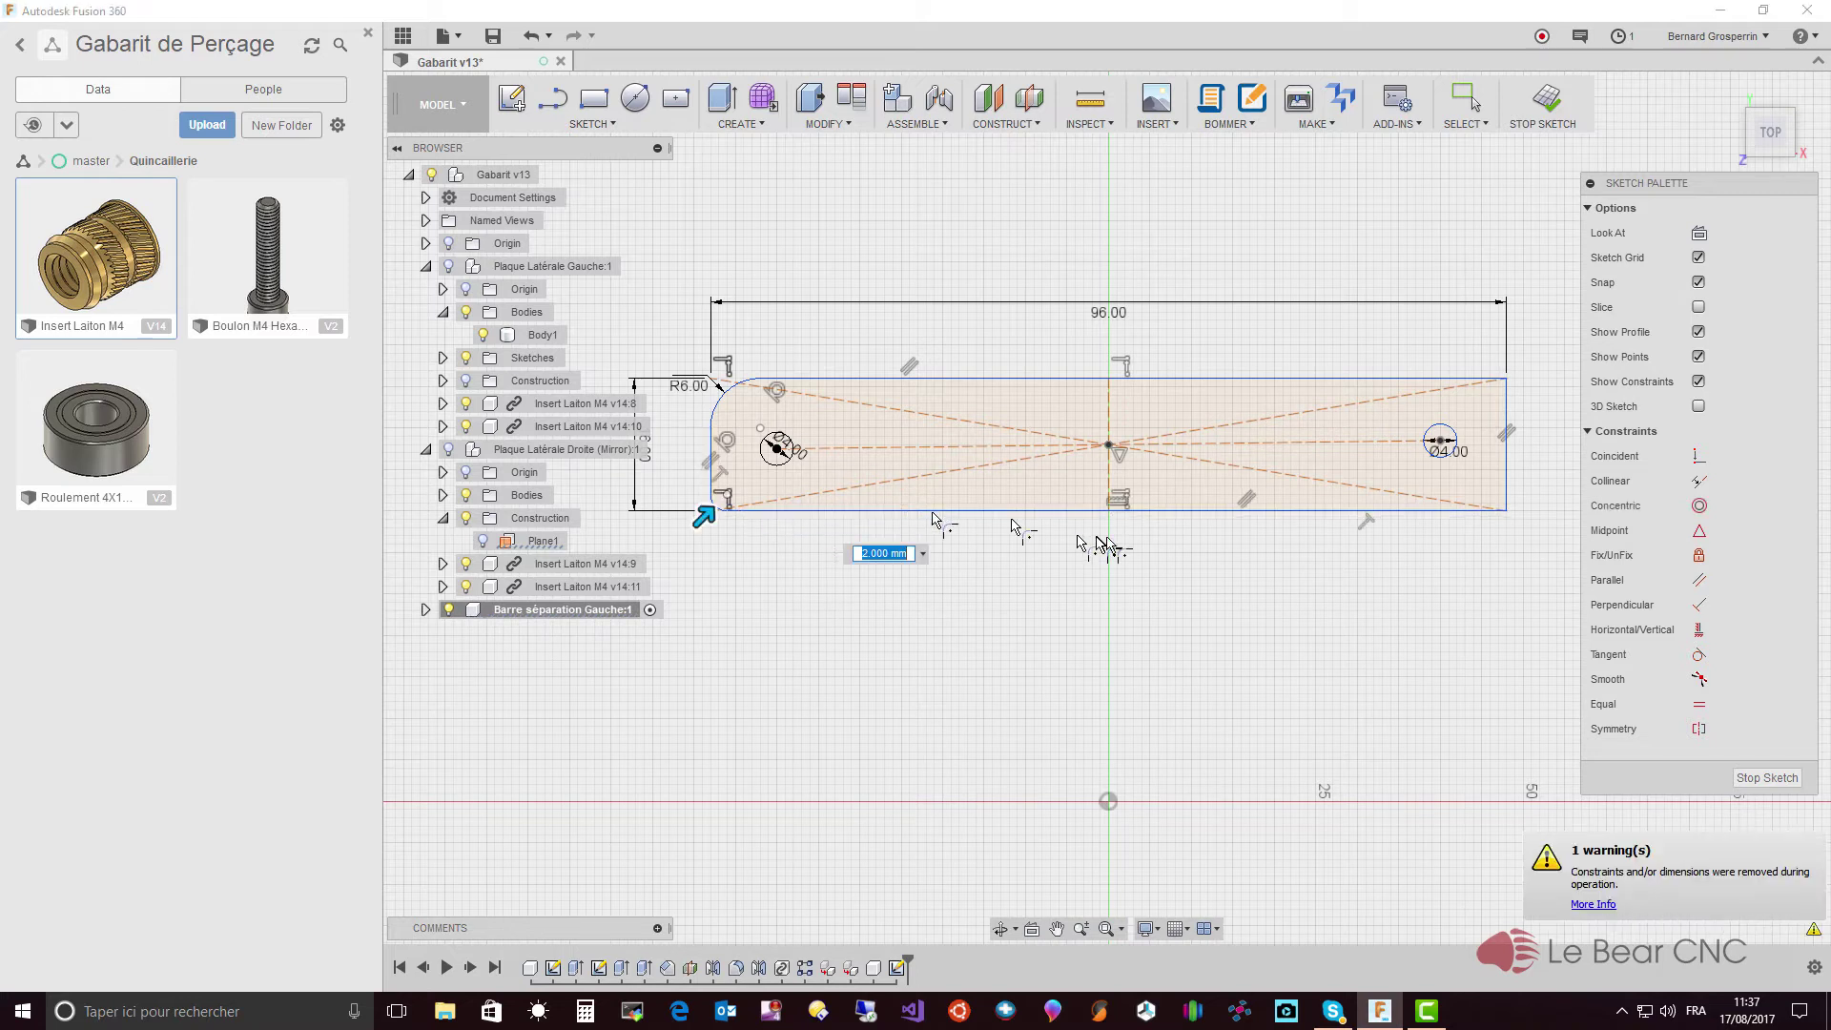
# - Add the rectangle's two right corners to the fillet and set the radius of these and the lower-left corner to 6 mm
pyautogui.click(1502, 510)
pyautogui.click(1506, 491)
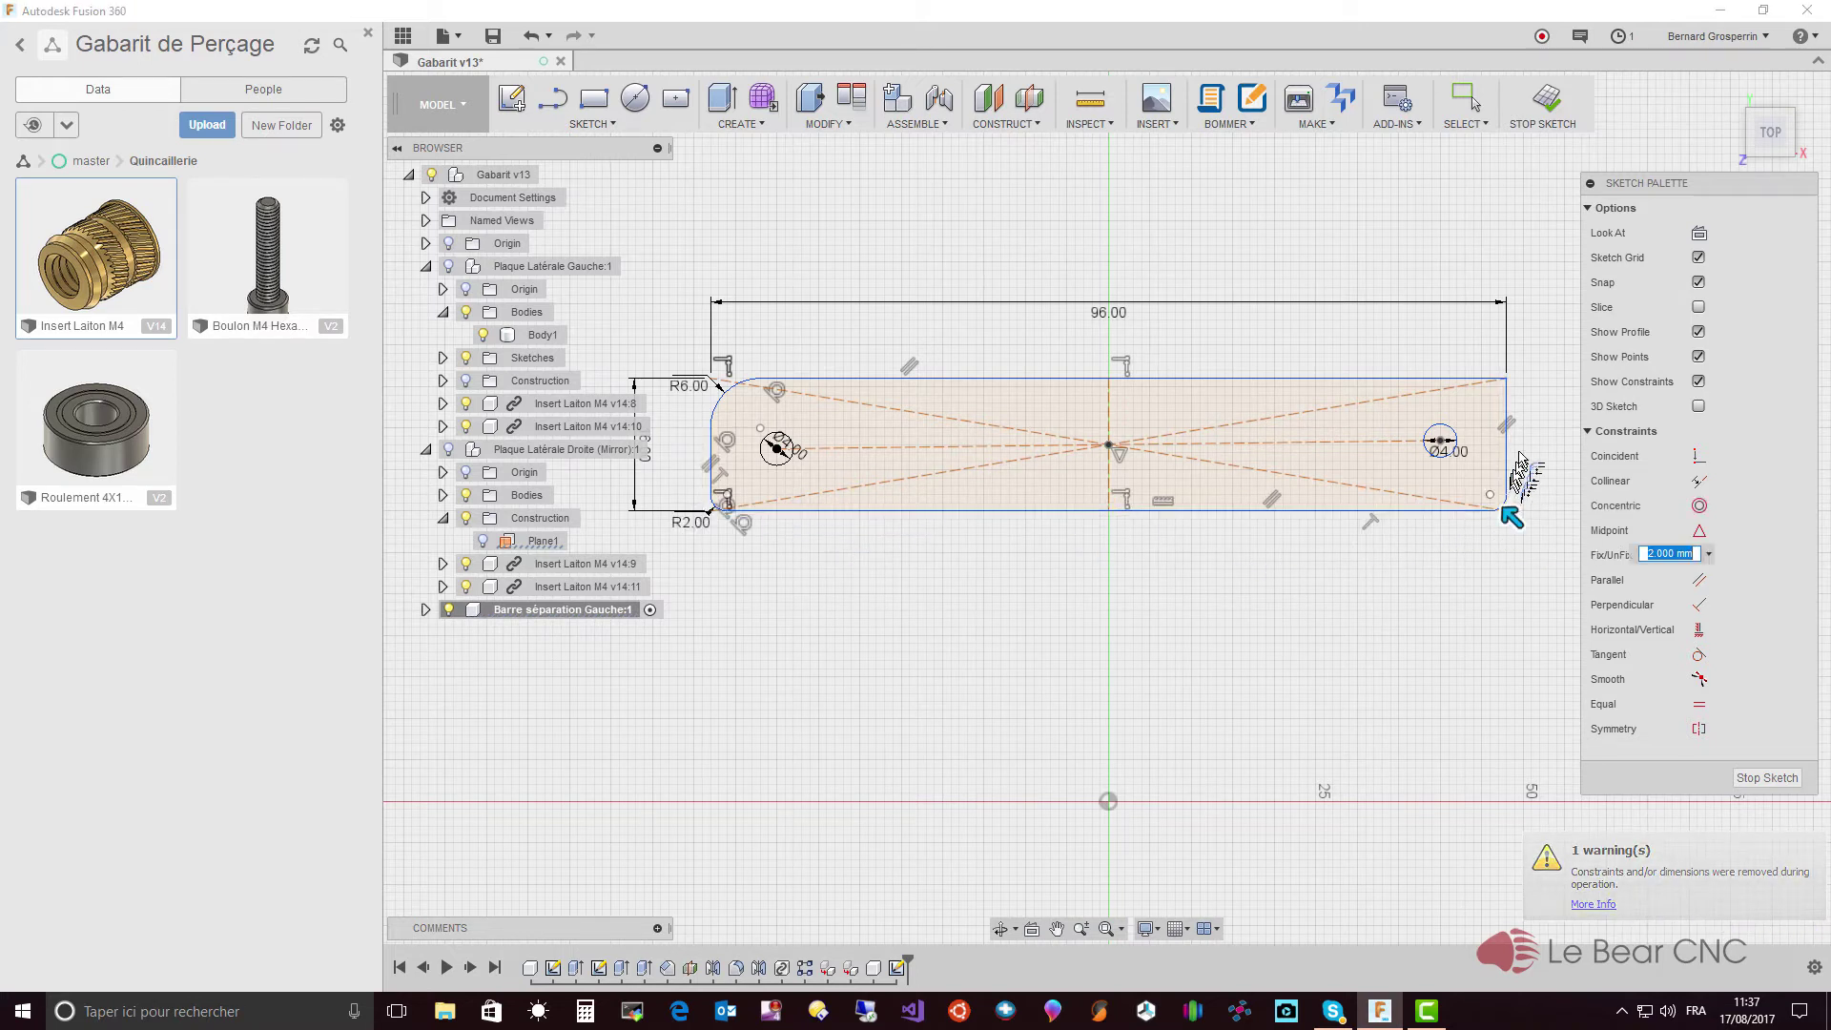
pyautogui.click(1508, 401)
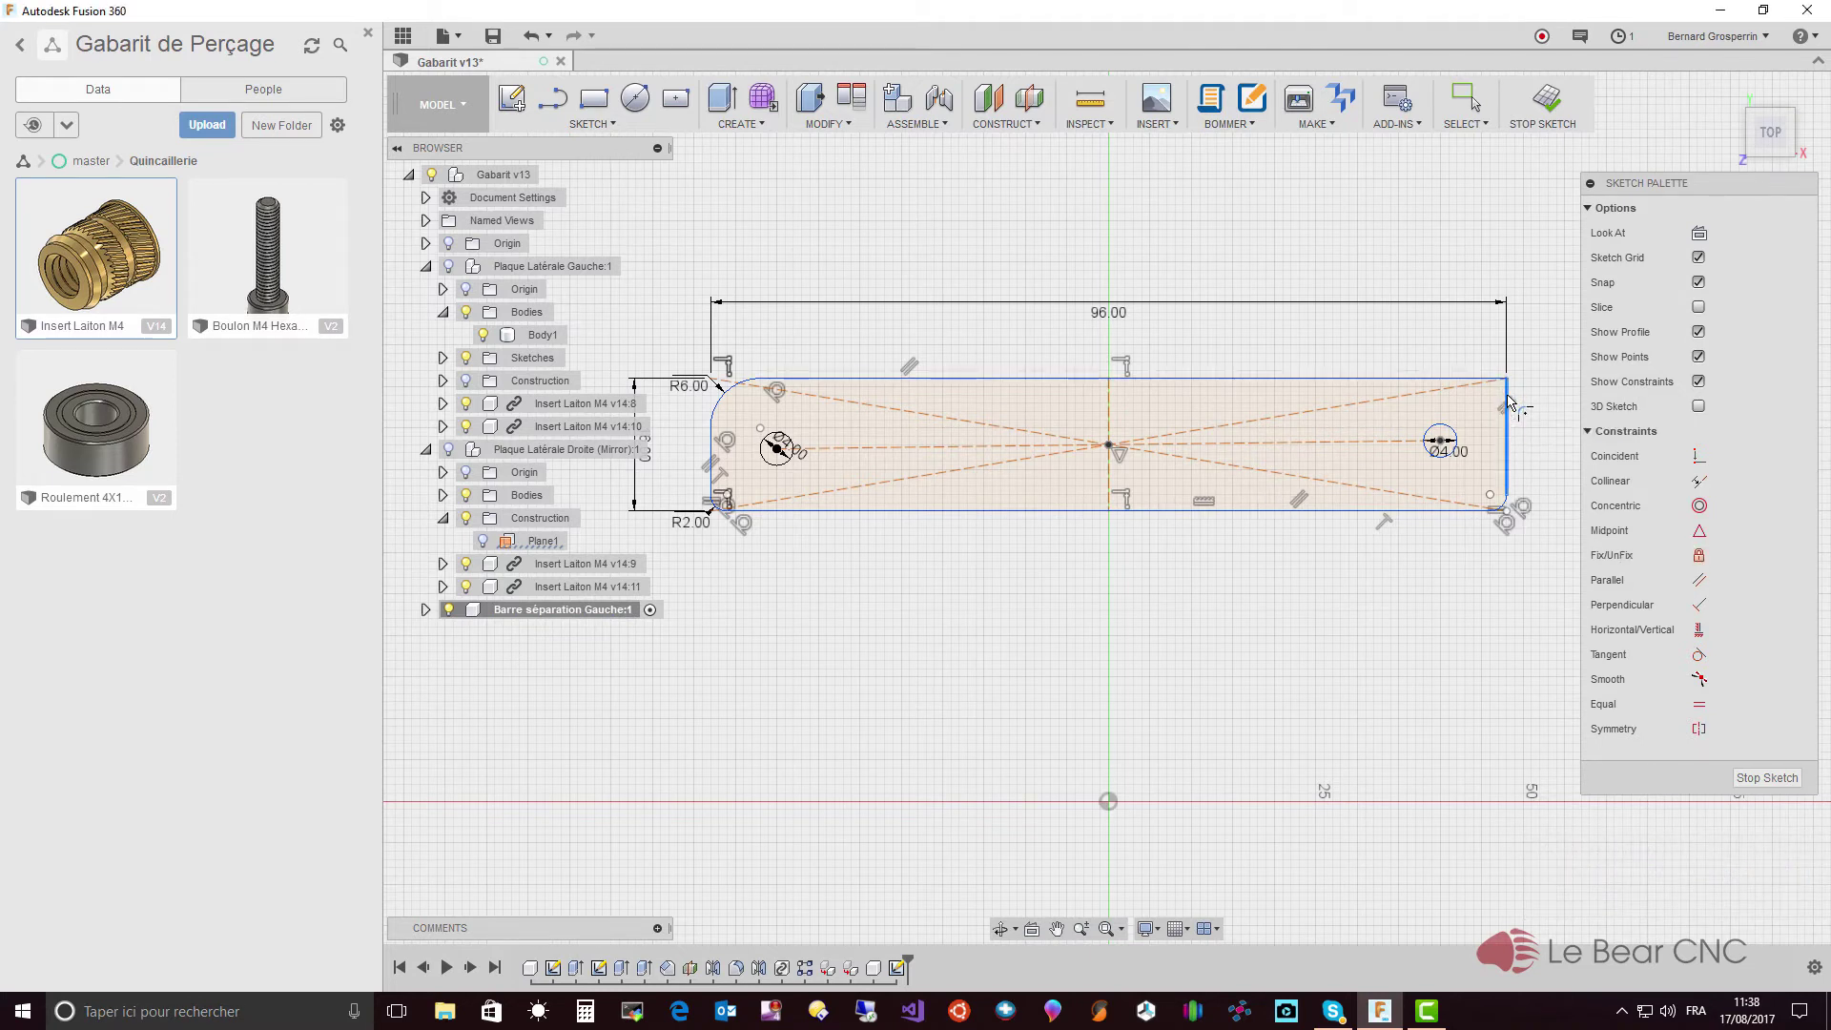
pyautogui.click(1456, 381)
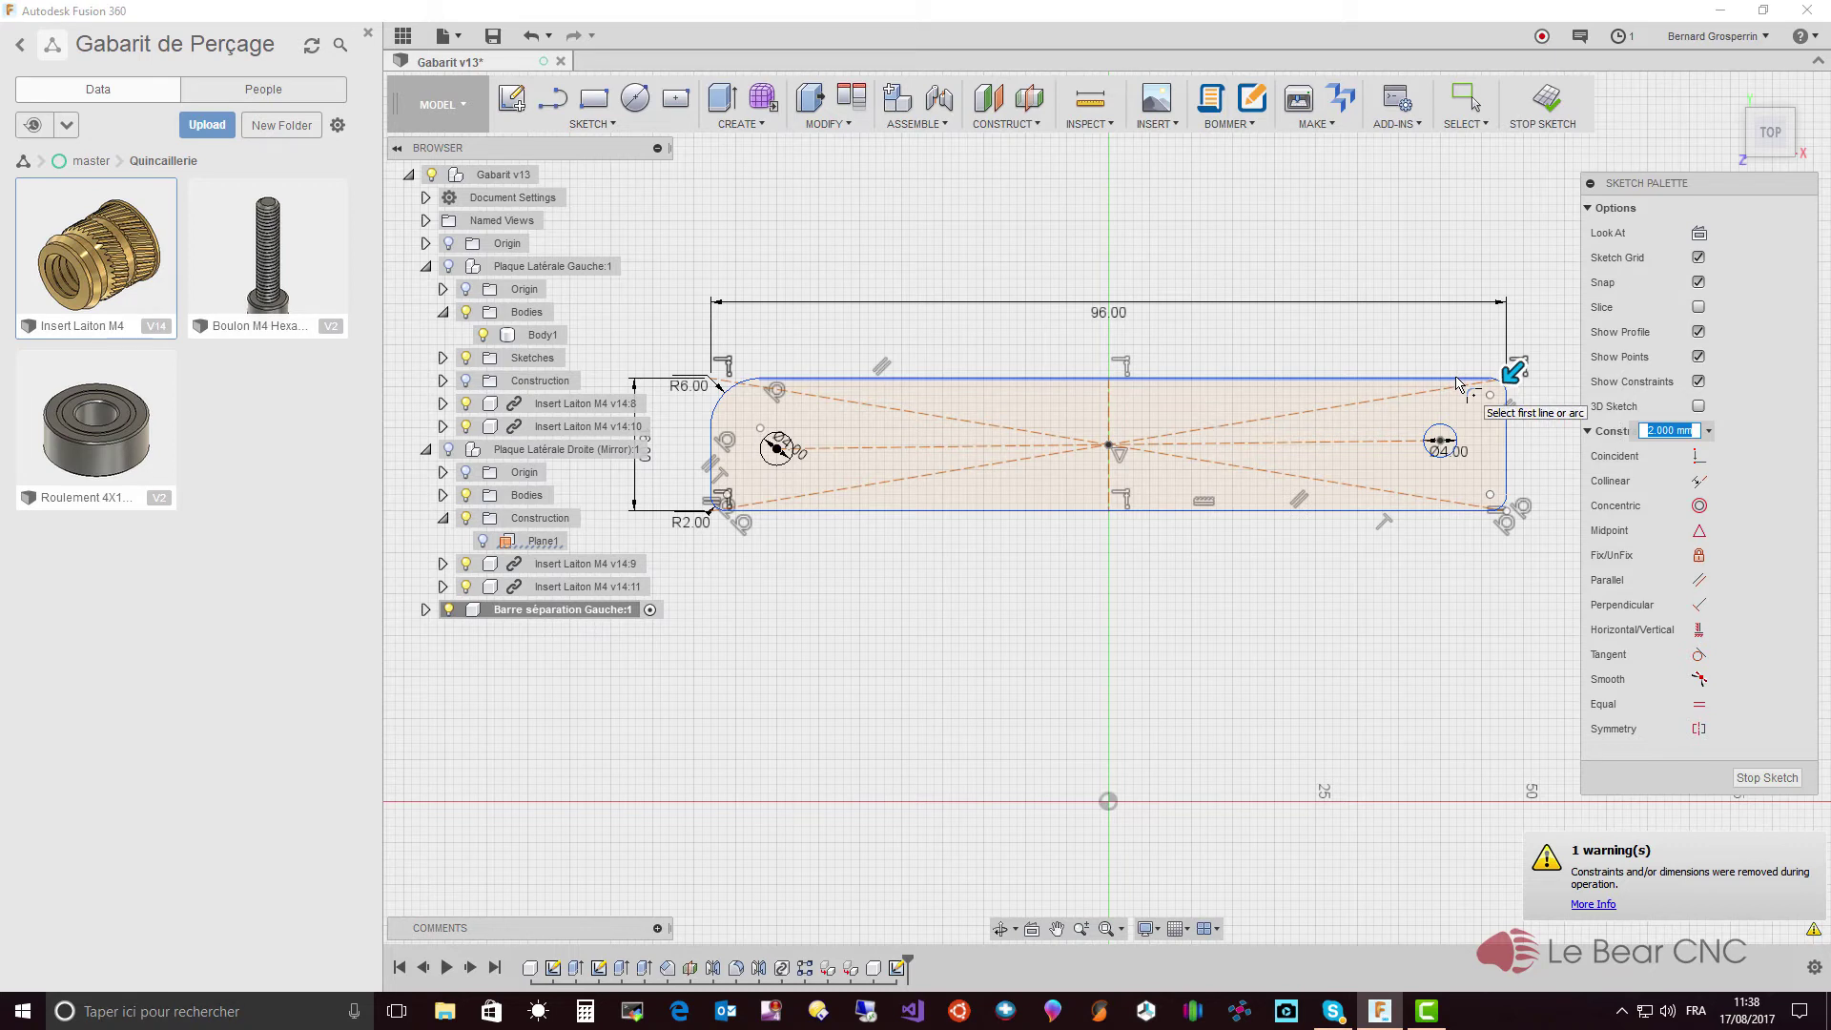
pyautogui.write('6')
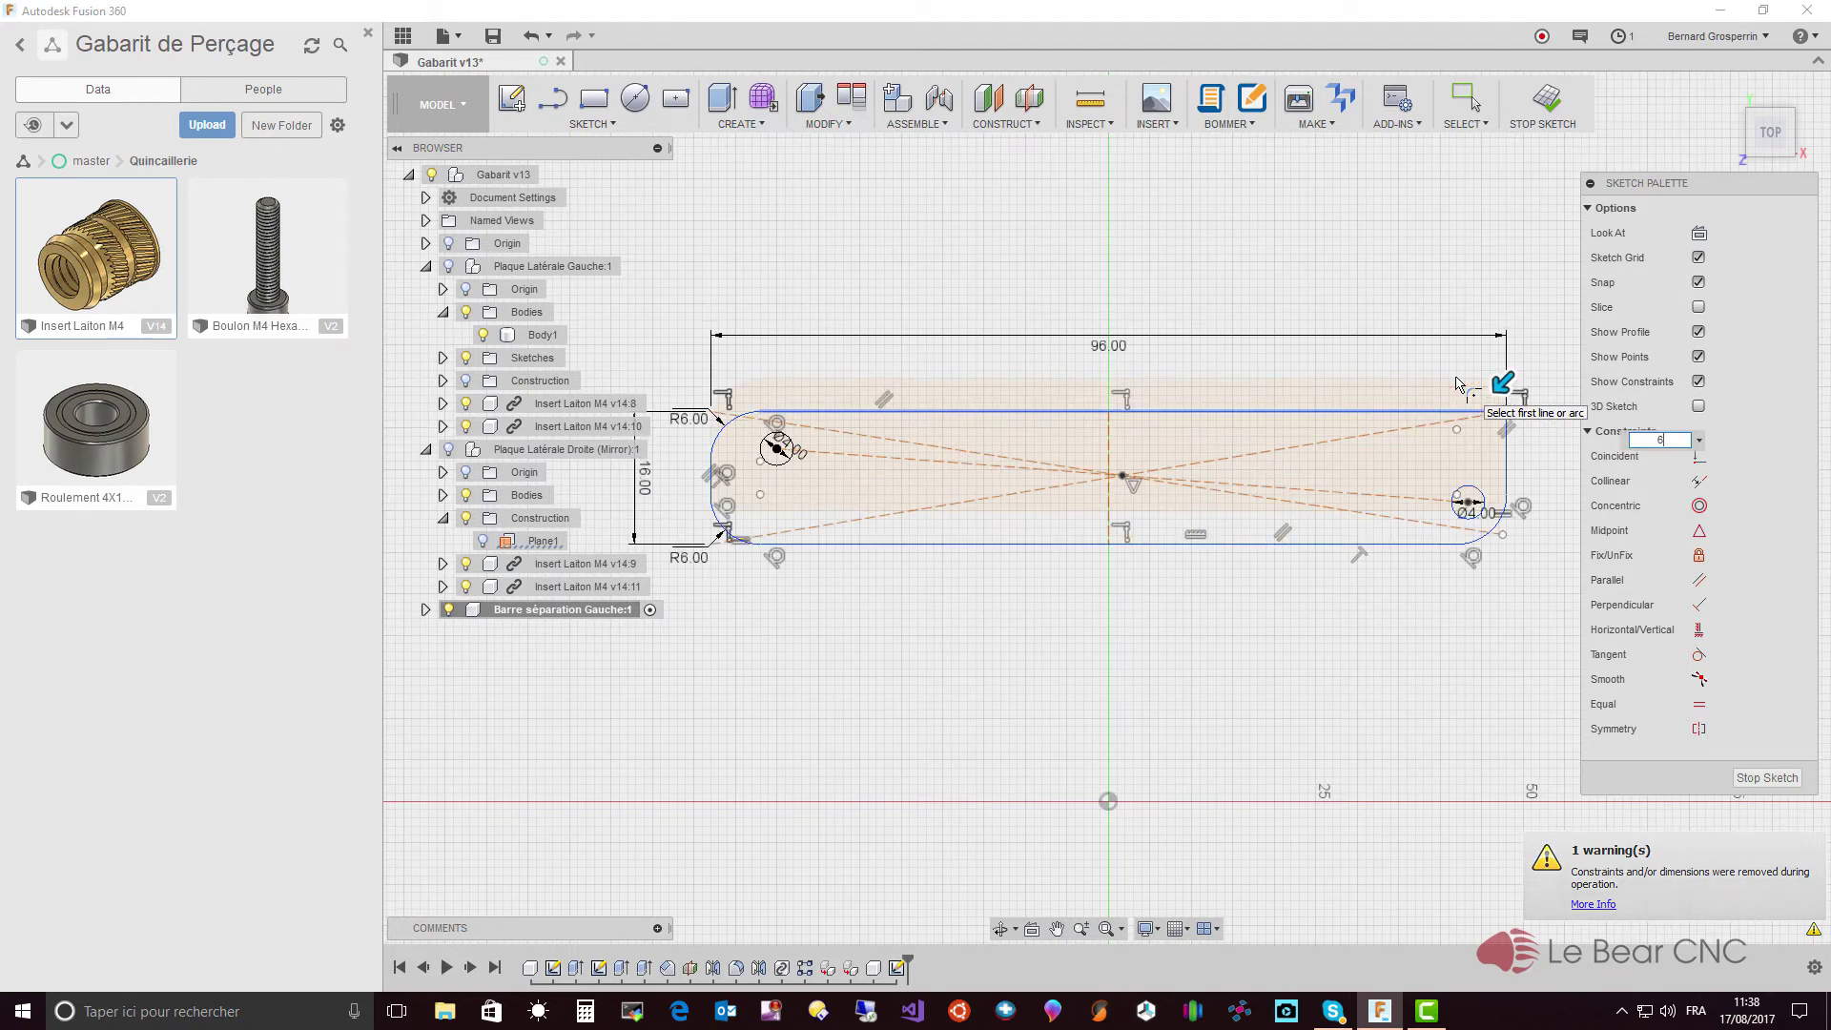
pyautogui.press('Return')
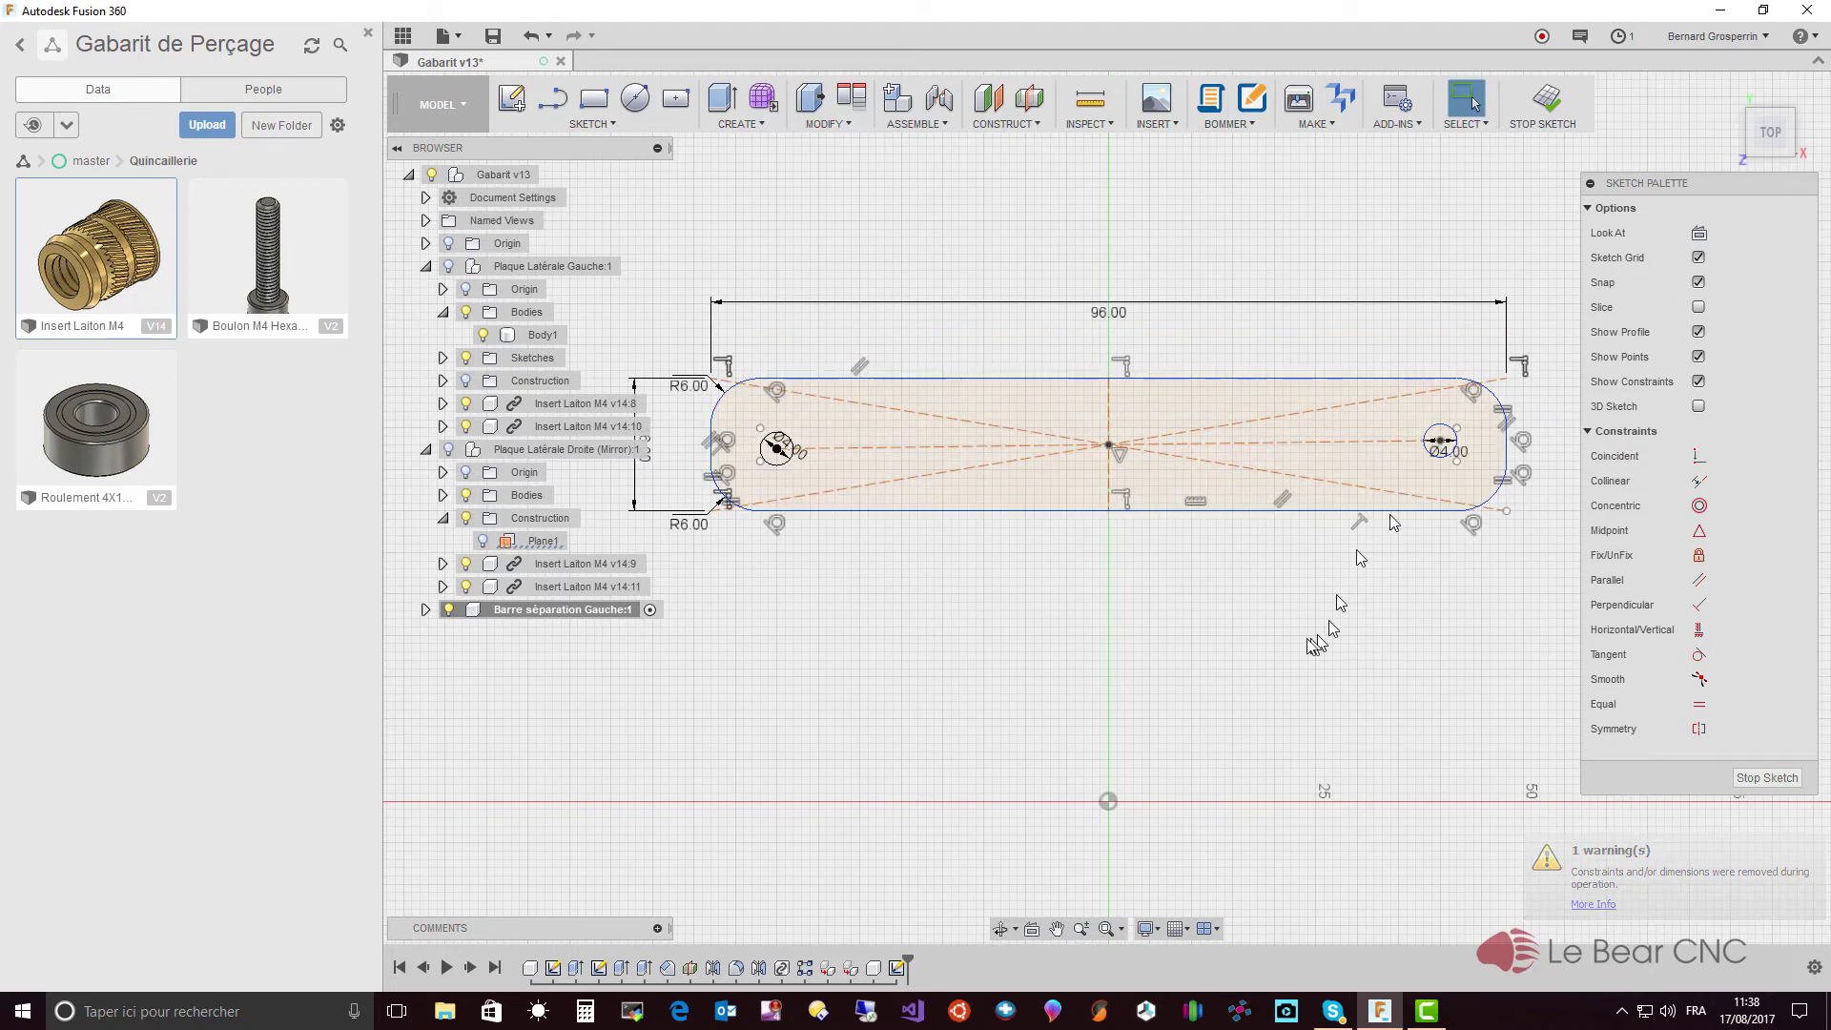
pyautogui.press('Escape')
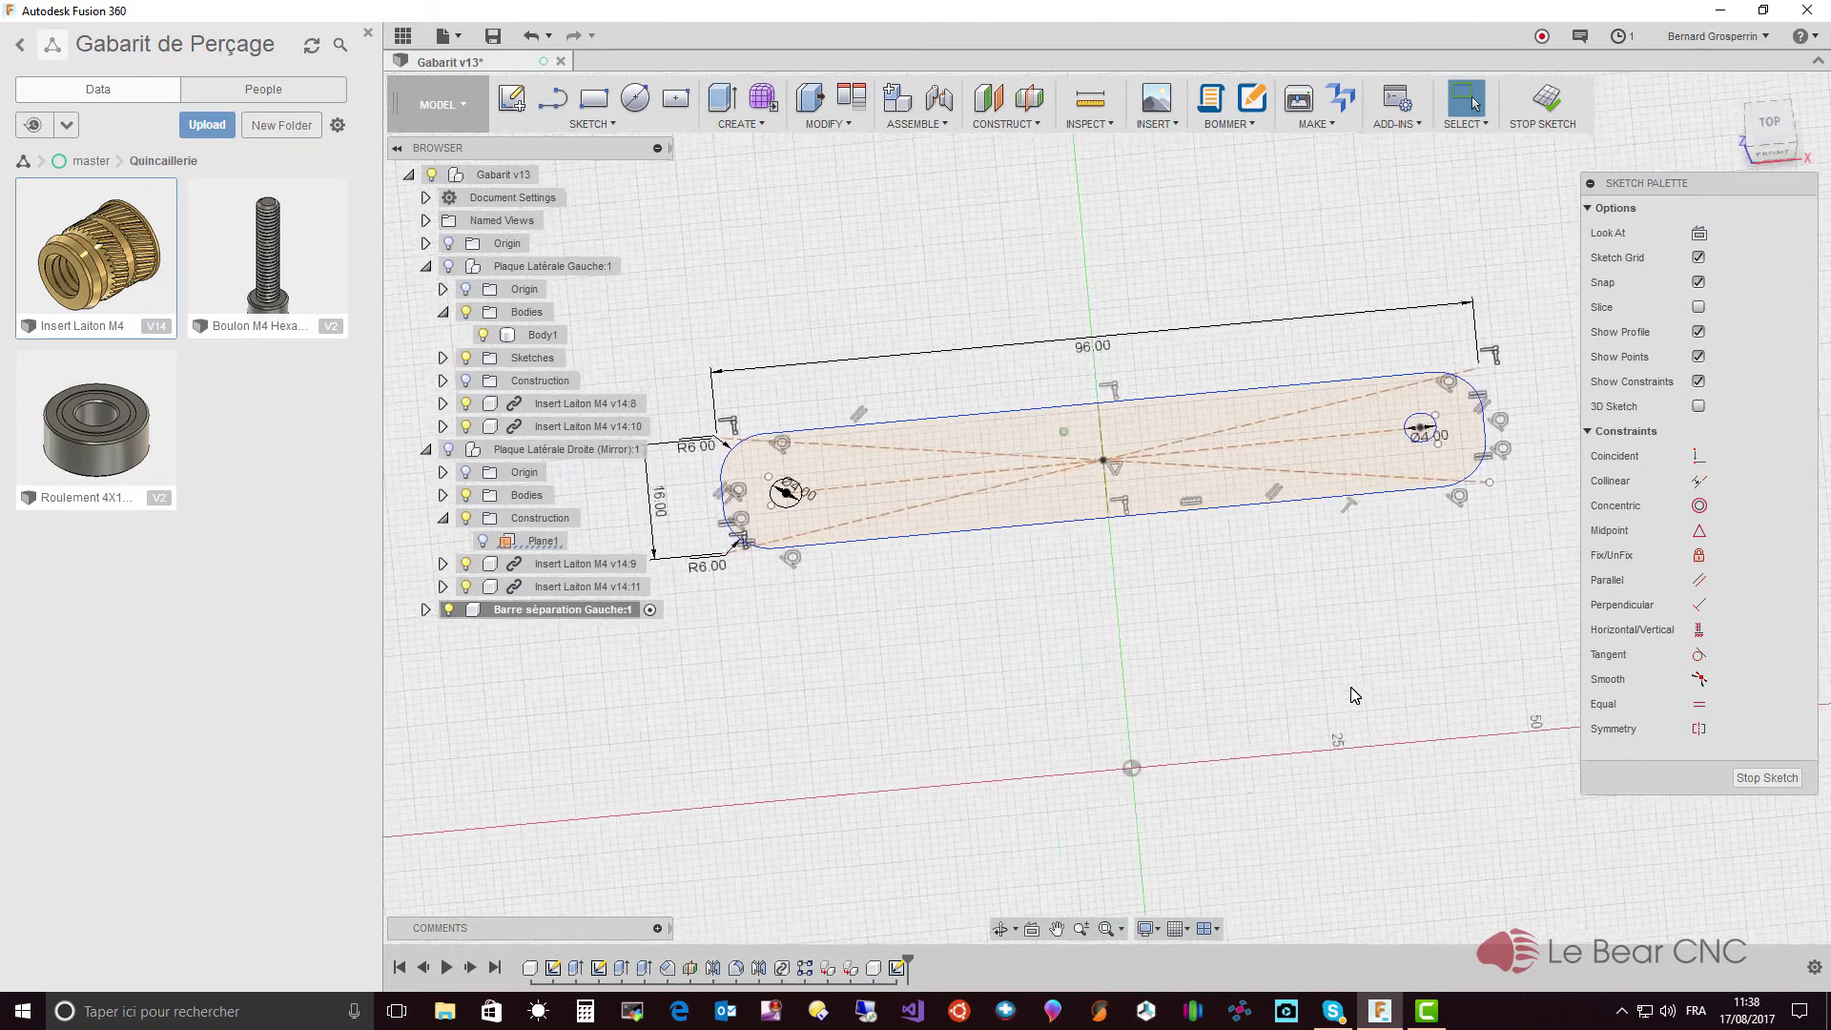
# - Finish the sketch and extrude the rounded bar profile, without its two holes, 15 mm as a new body
pyautogui.click(1766, 777)
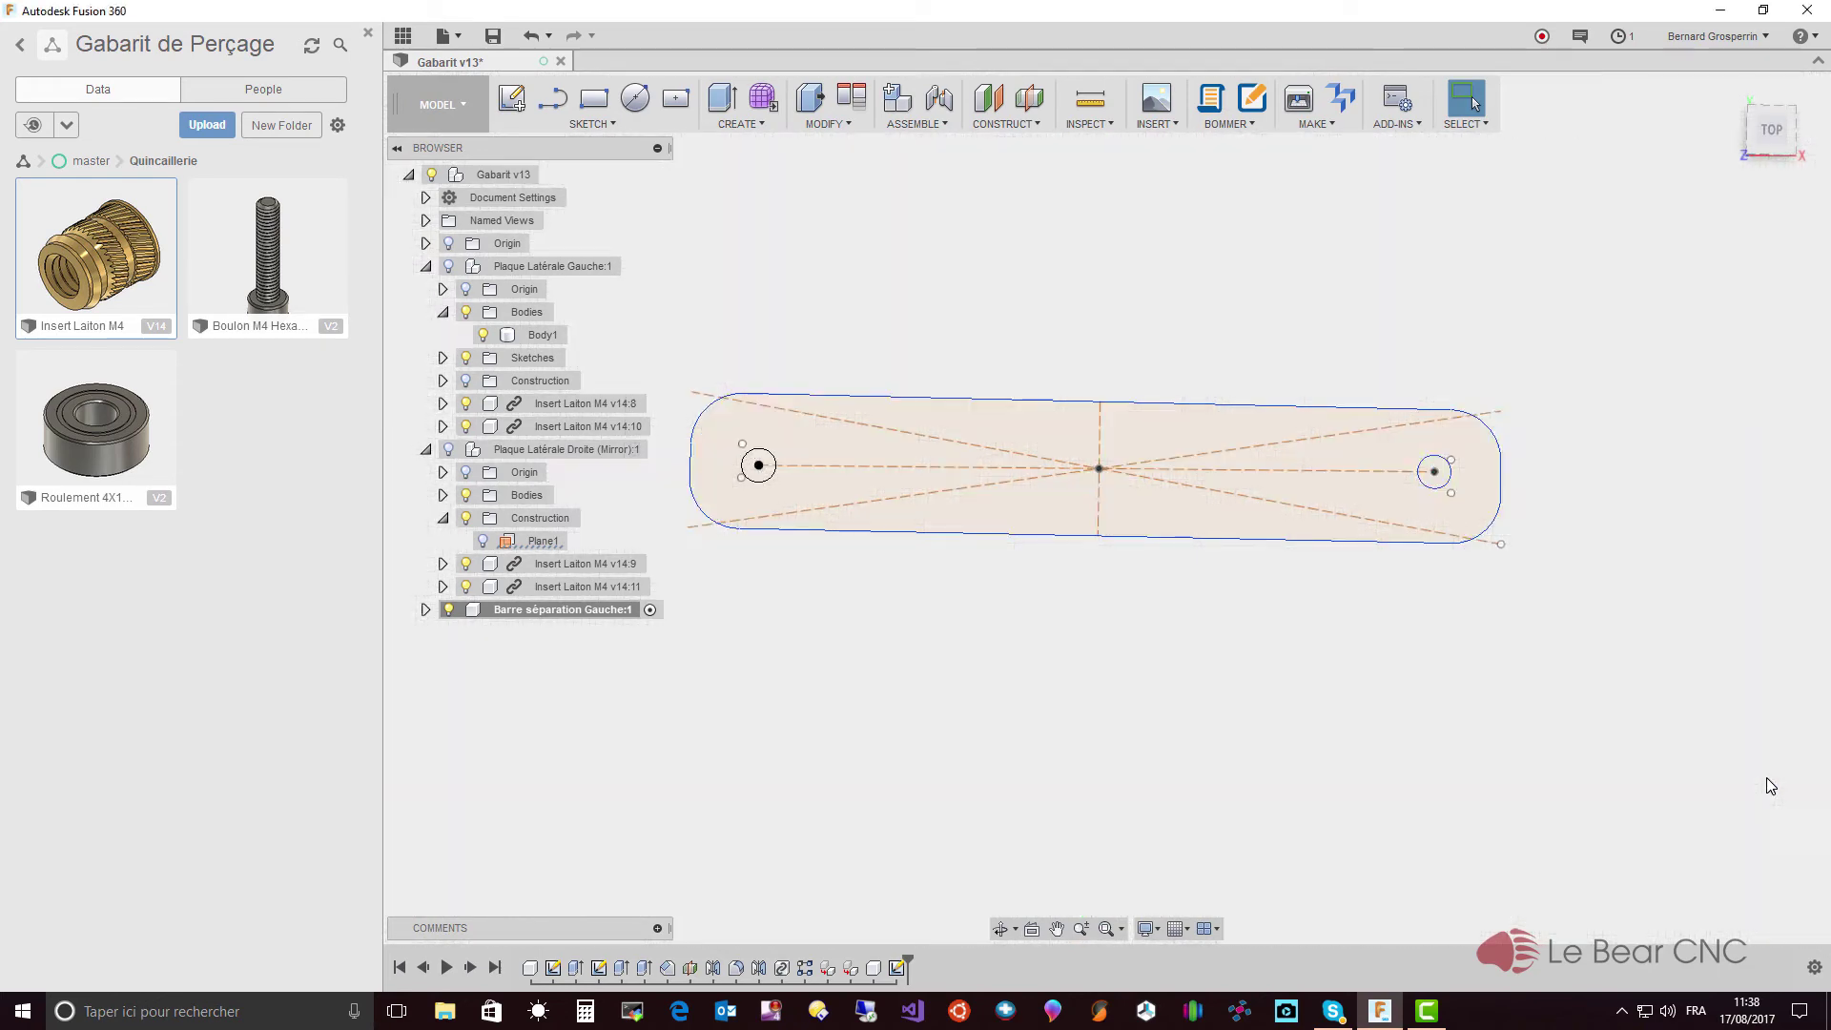
pyautogui.click(1173, 526)
pyautogui.rightClick(1173, 524)
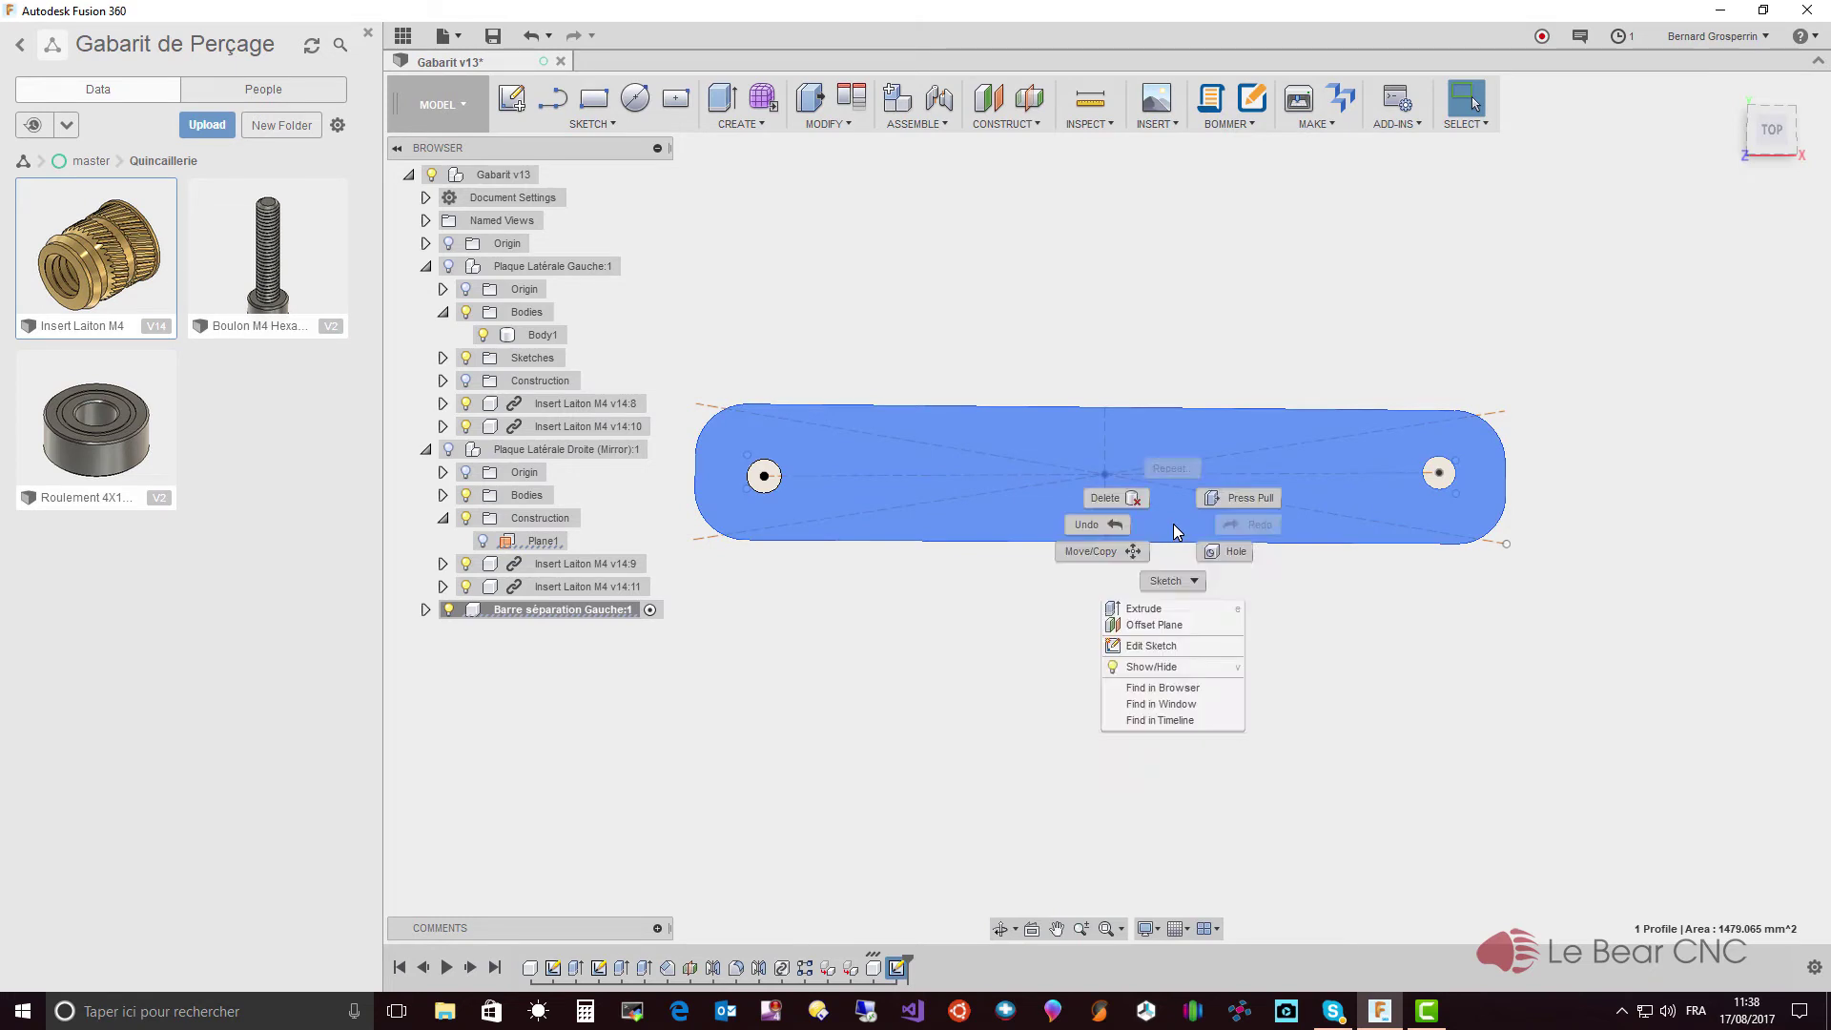
pyautogui.click(1139, 609)
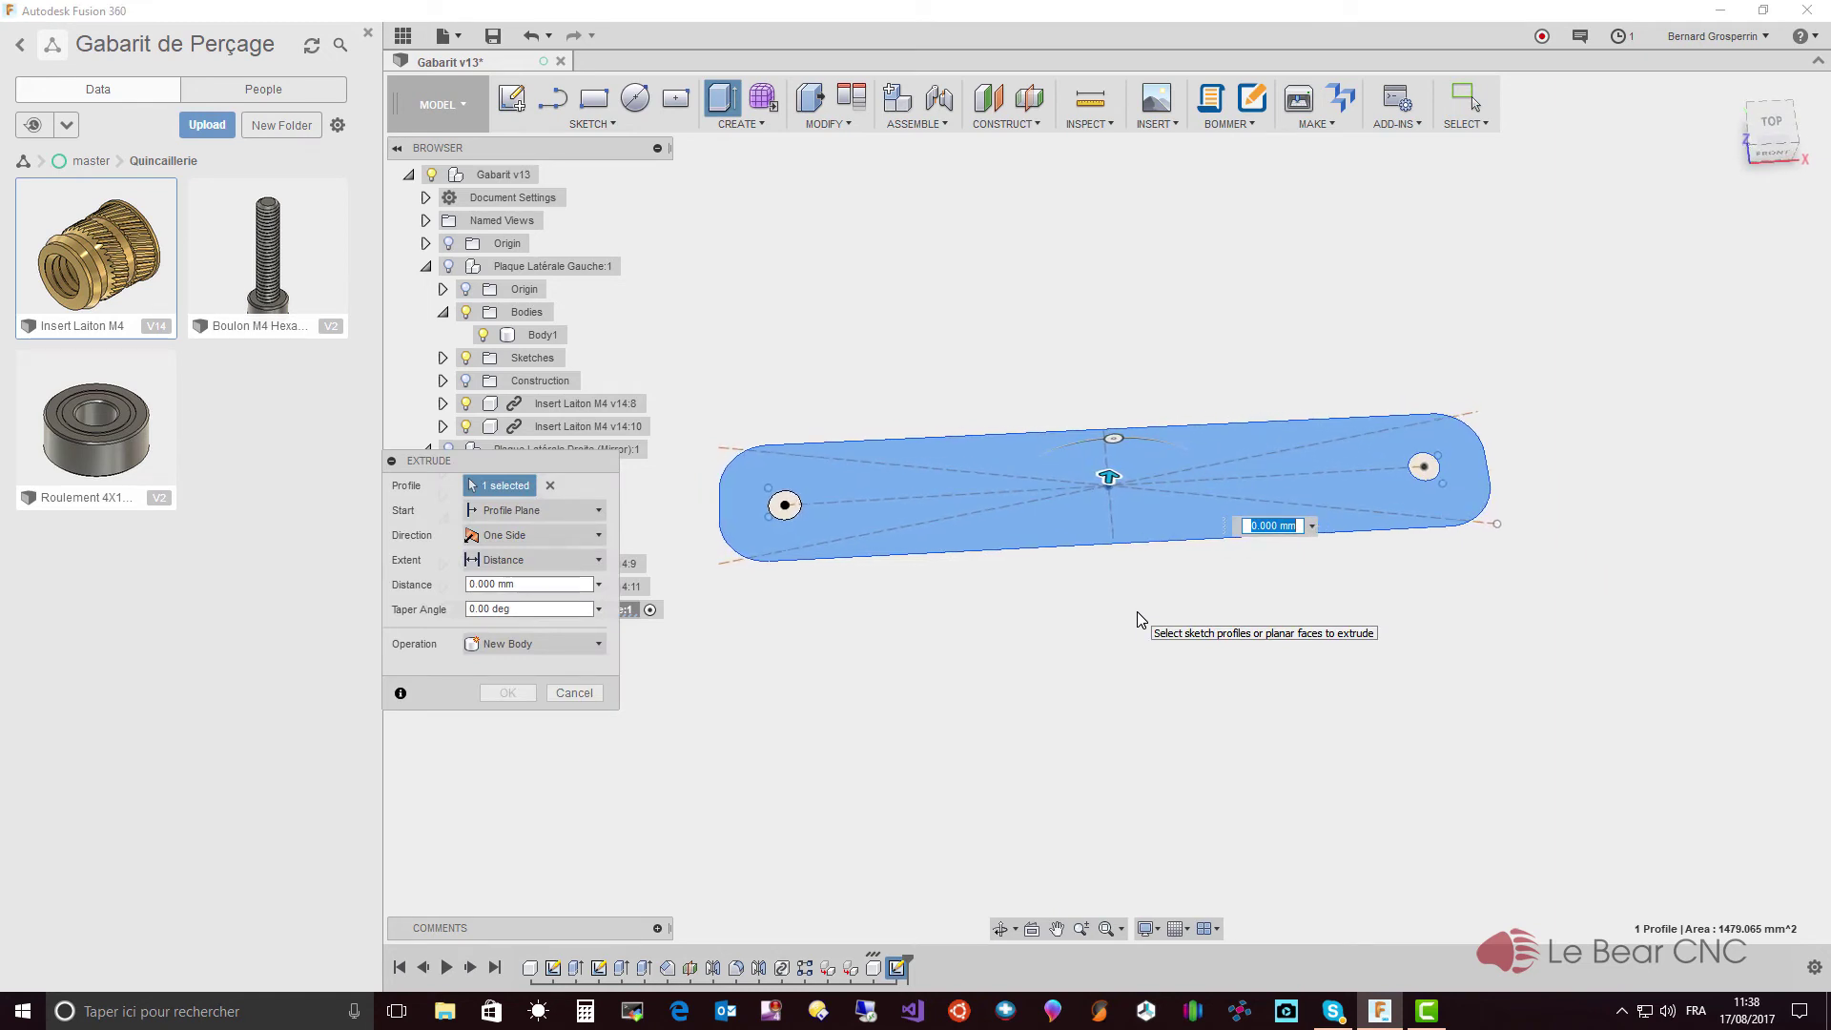
pyautogui.write('15')
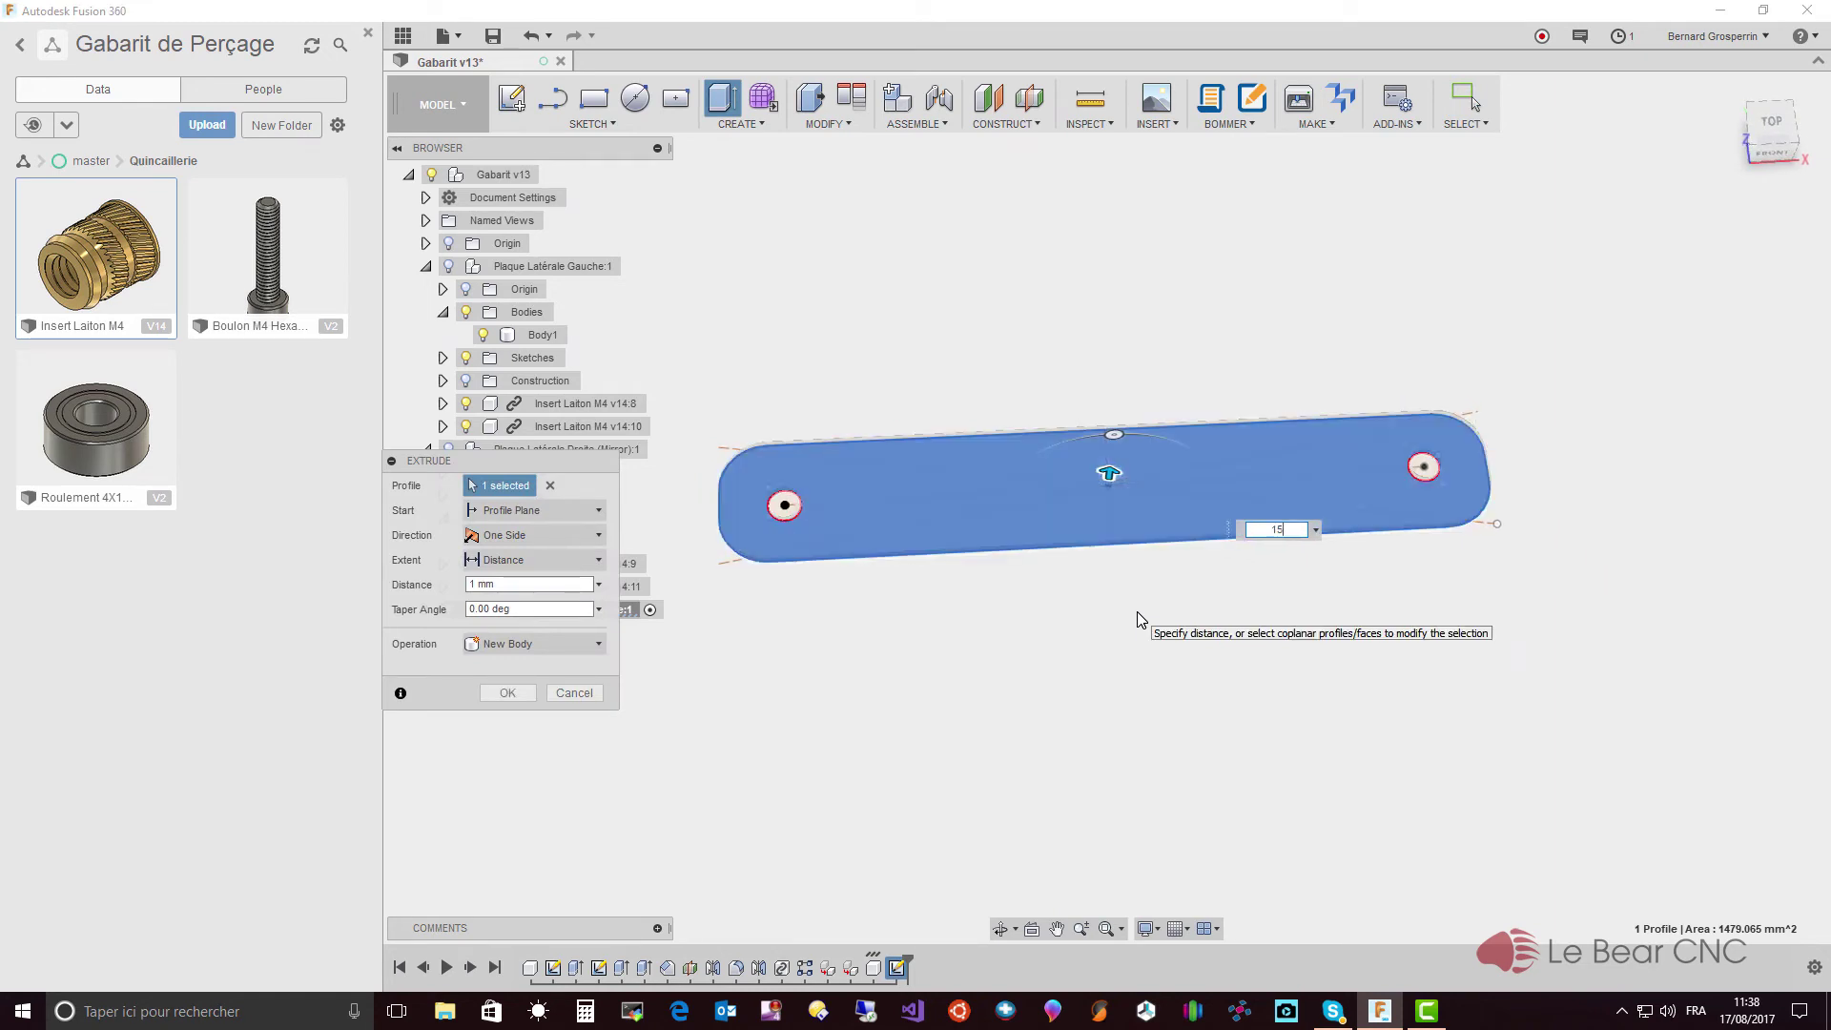
pyautogui.press('Return')
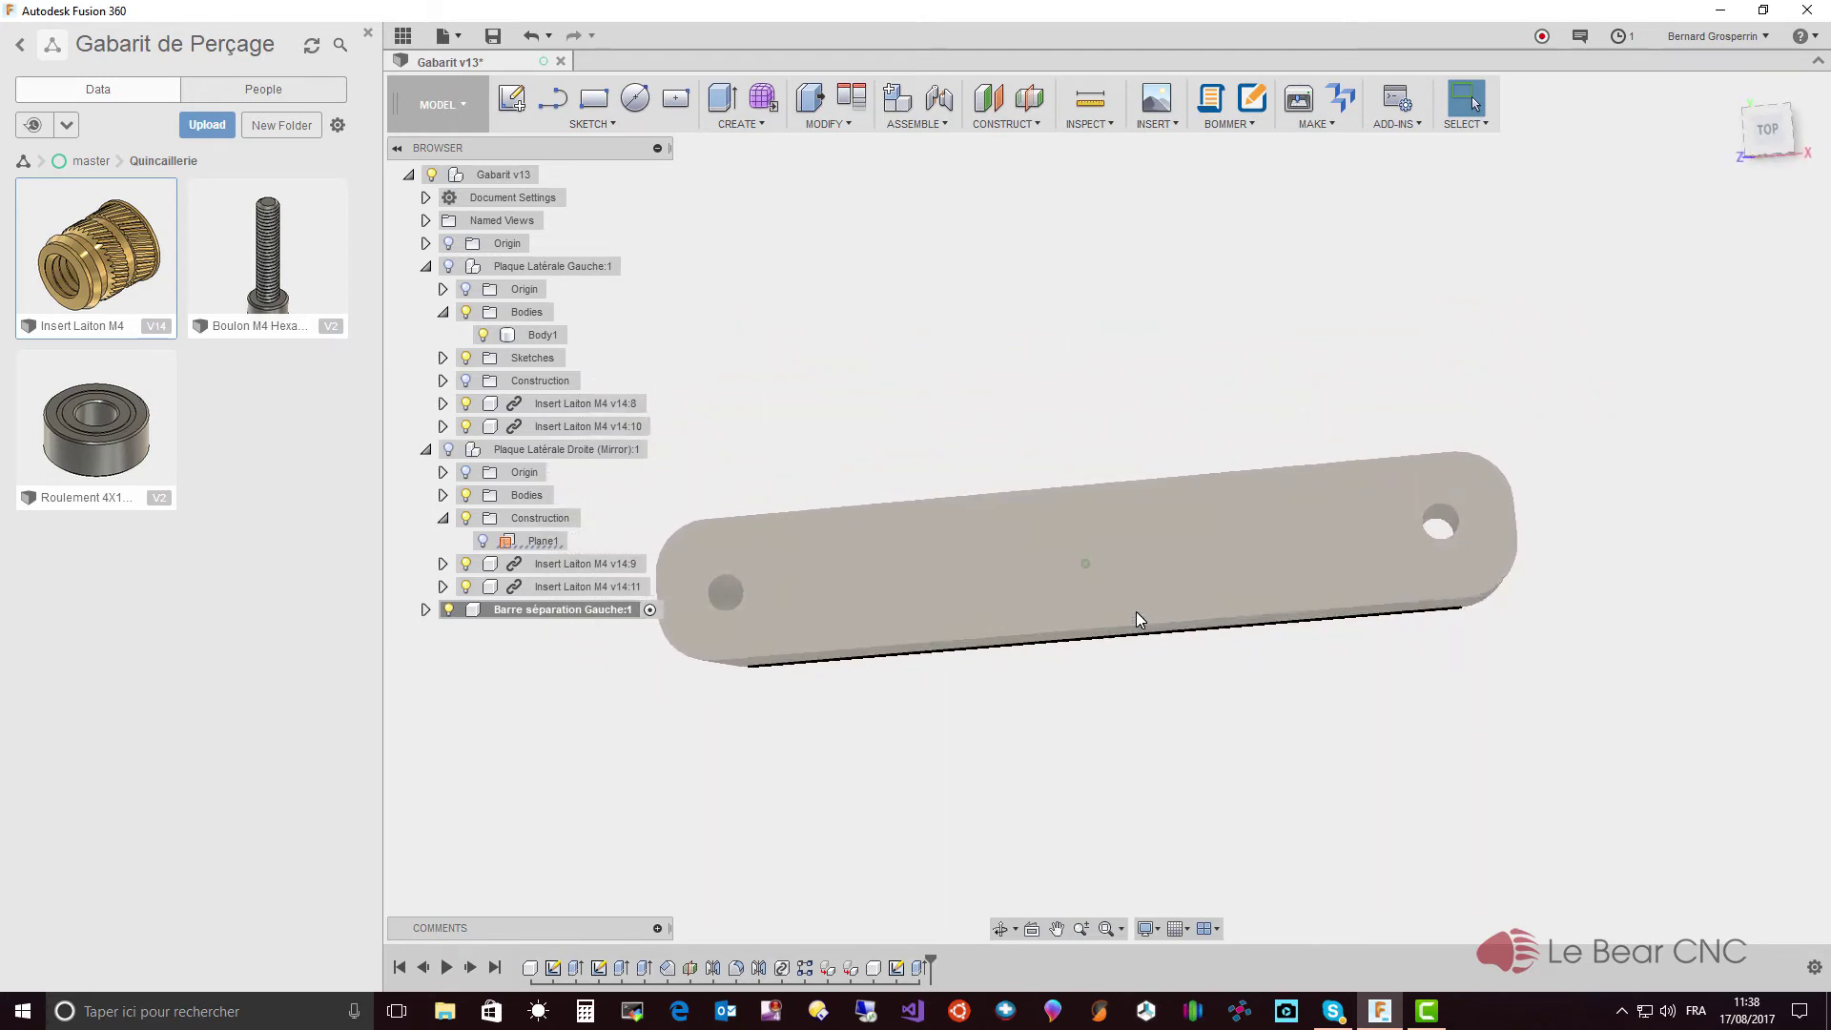
# - Measure the bar's left hole and check the edge radius of both holes
pyautogui.keyDown('shift'); pyautogui.moveTo(1134, 635); pyautogui.dragTo(993, 570, button='middle'); pyautogui.keyUp('shift')
pyautogui.press('i')
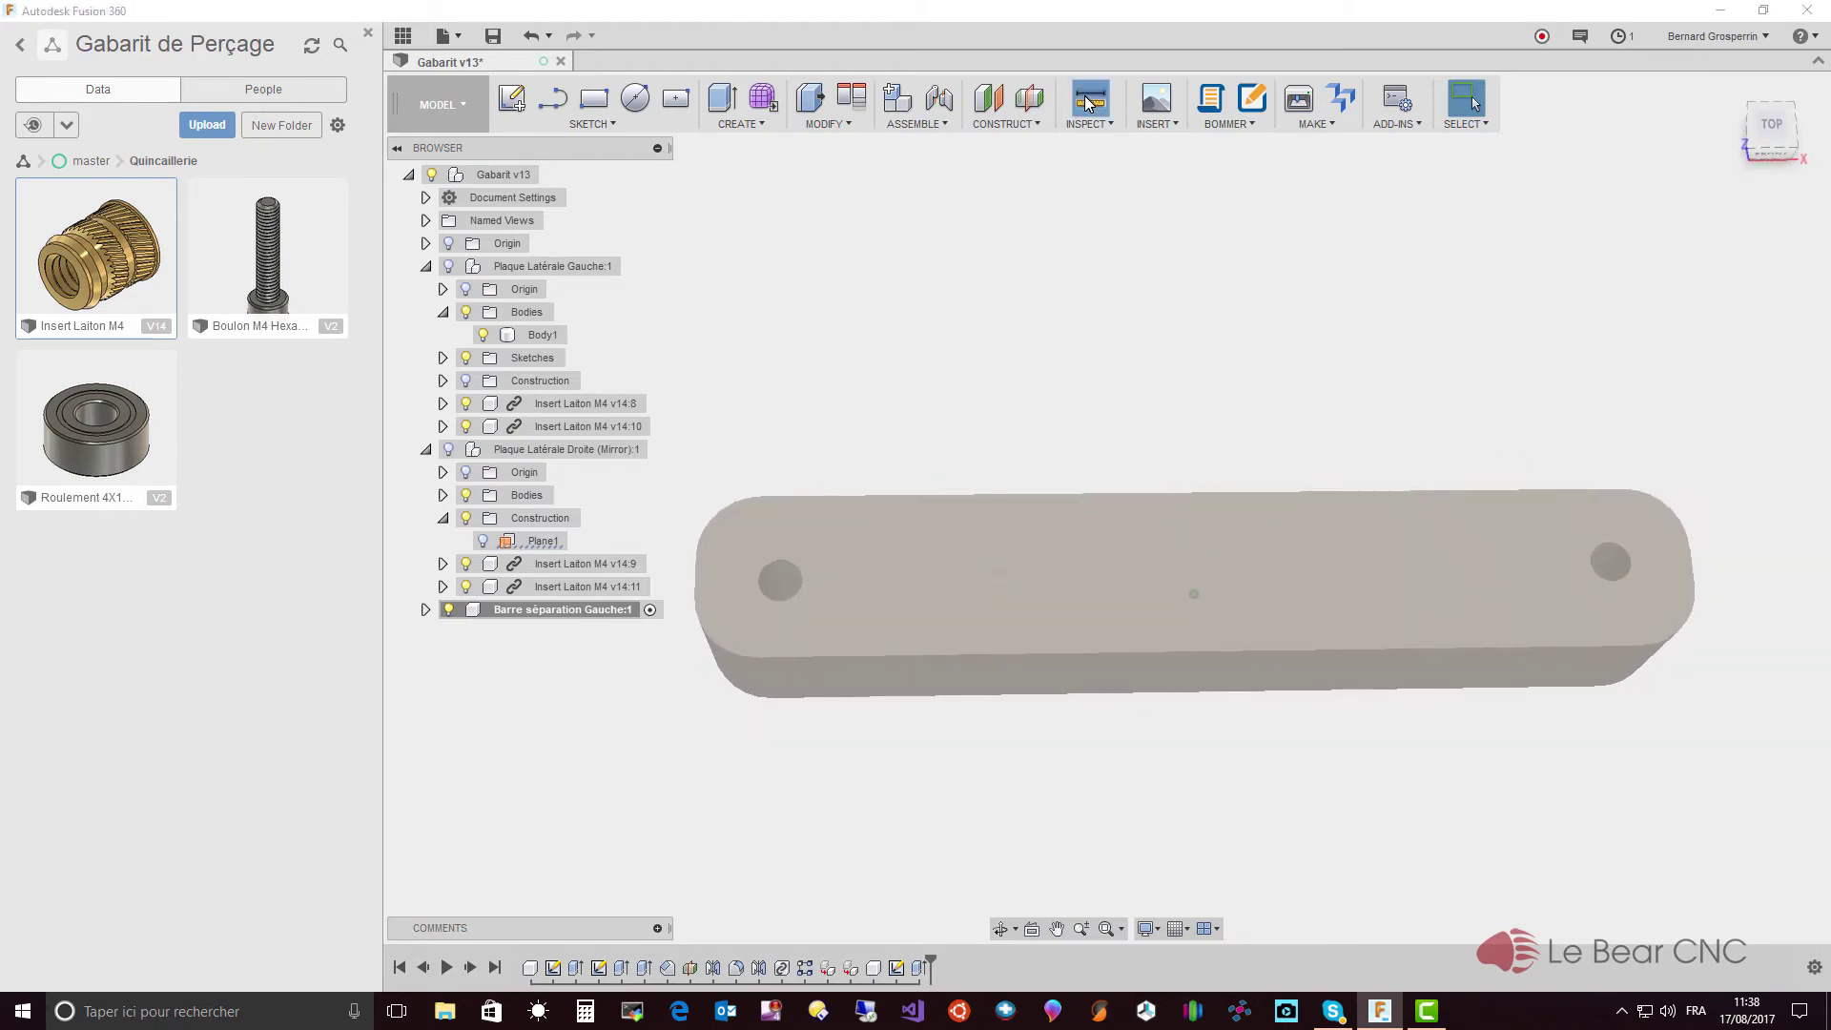
pyautogui.click(799, 585)
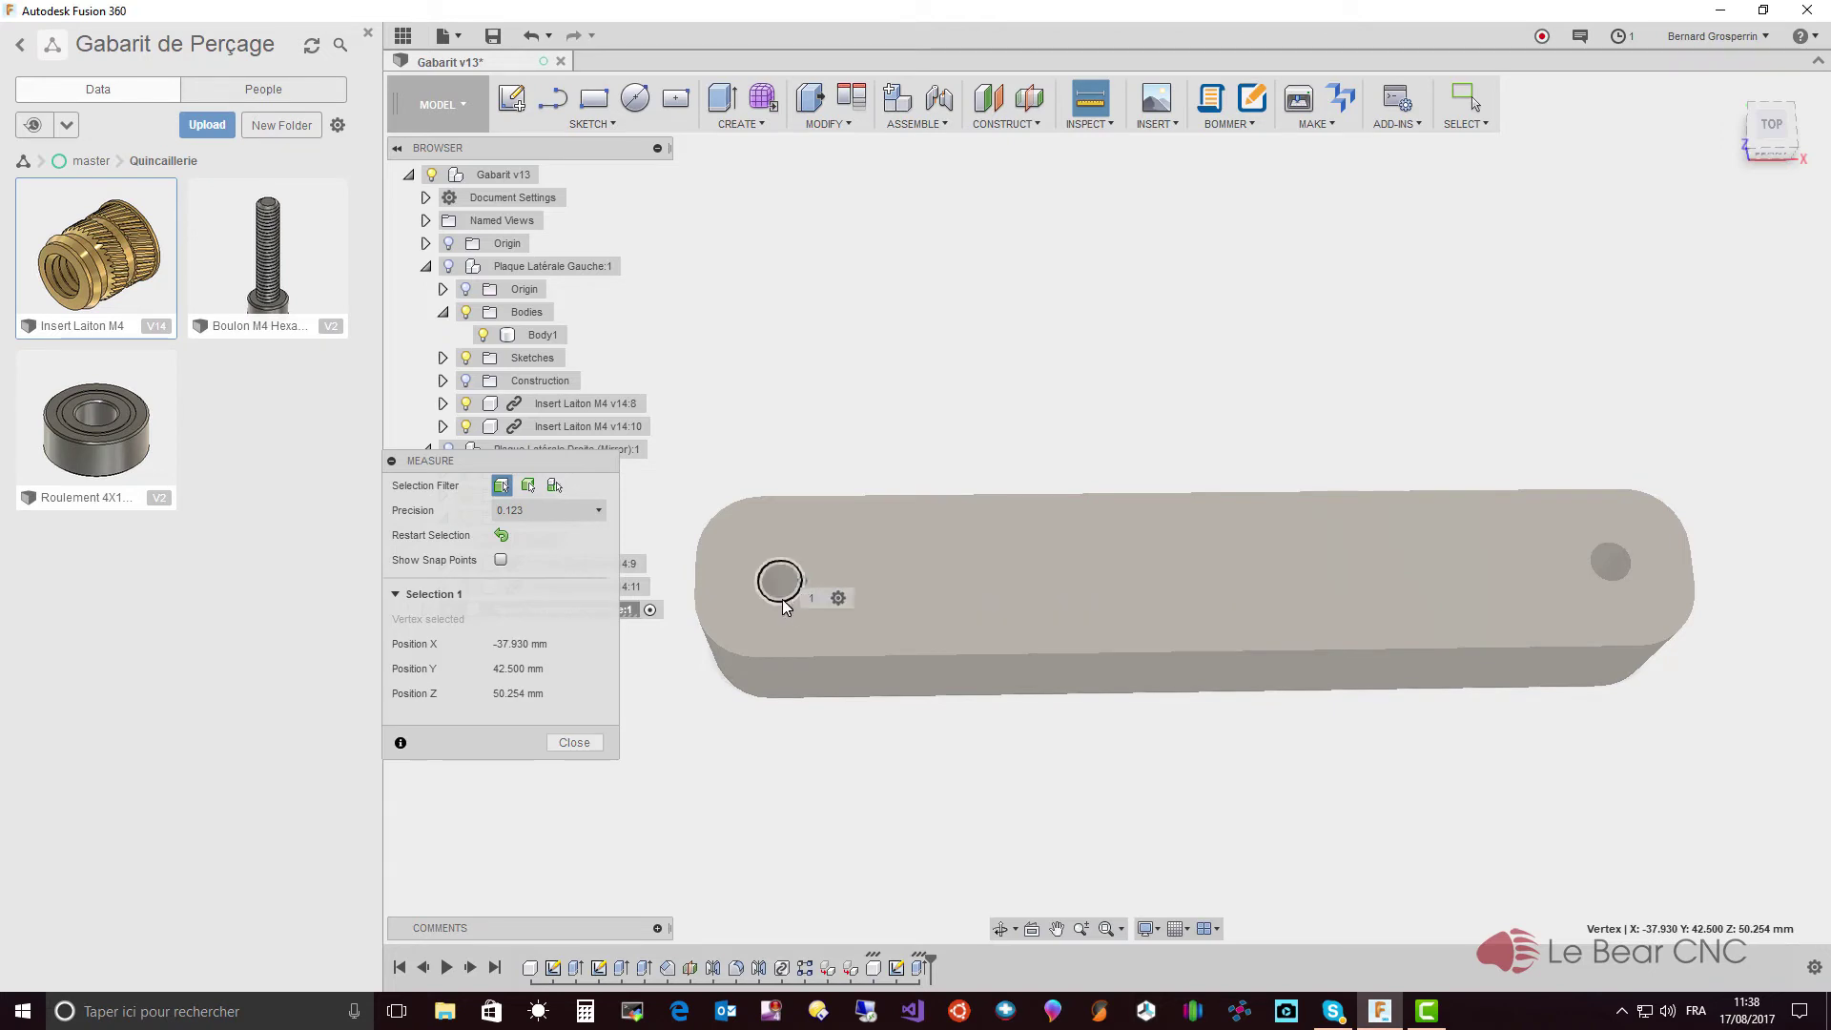
pyautogui.click(782, 603)
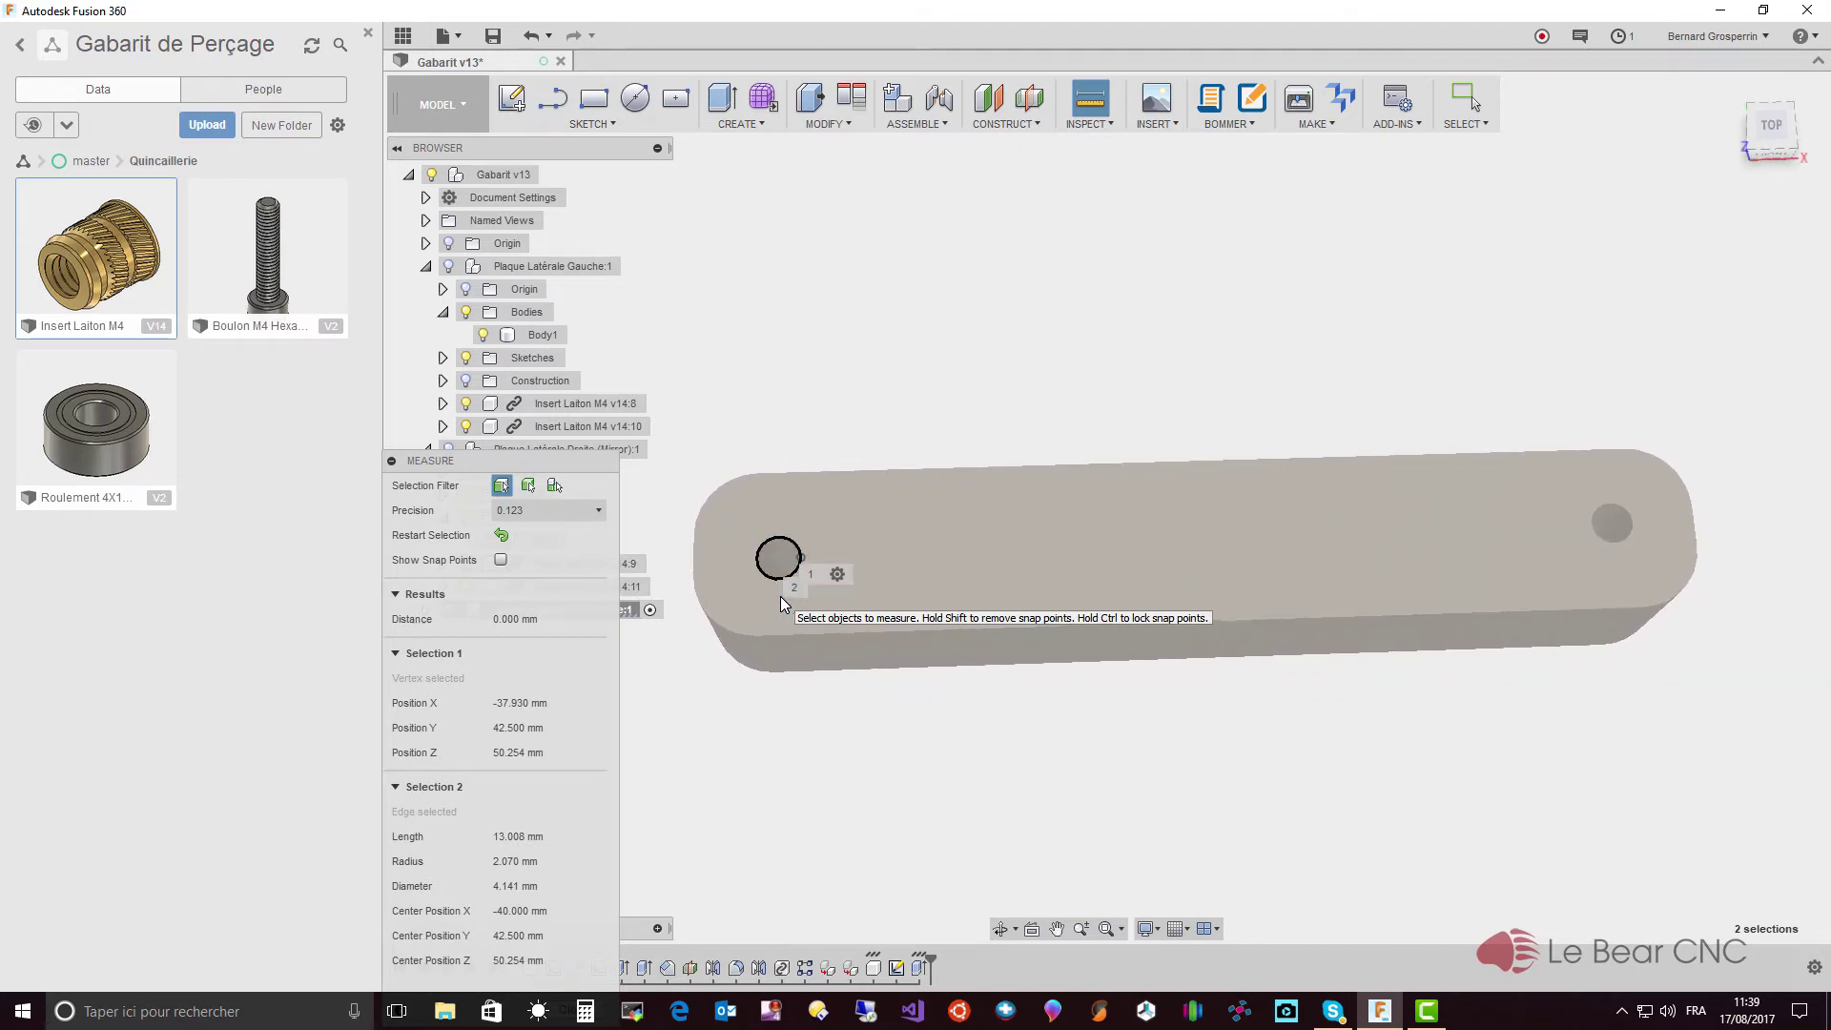
pyautogui.press('Escape')
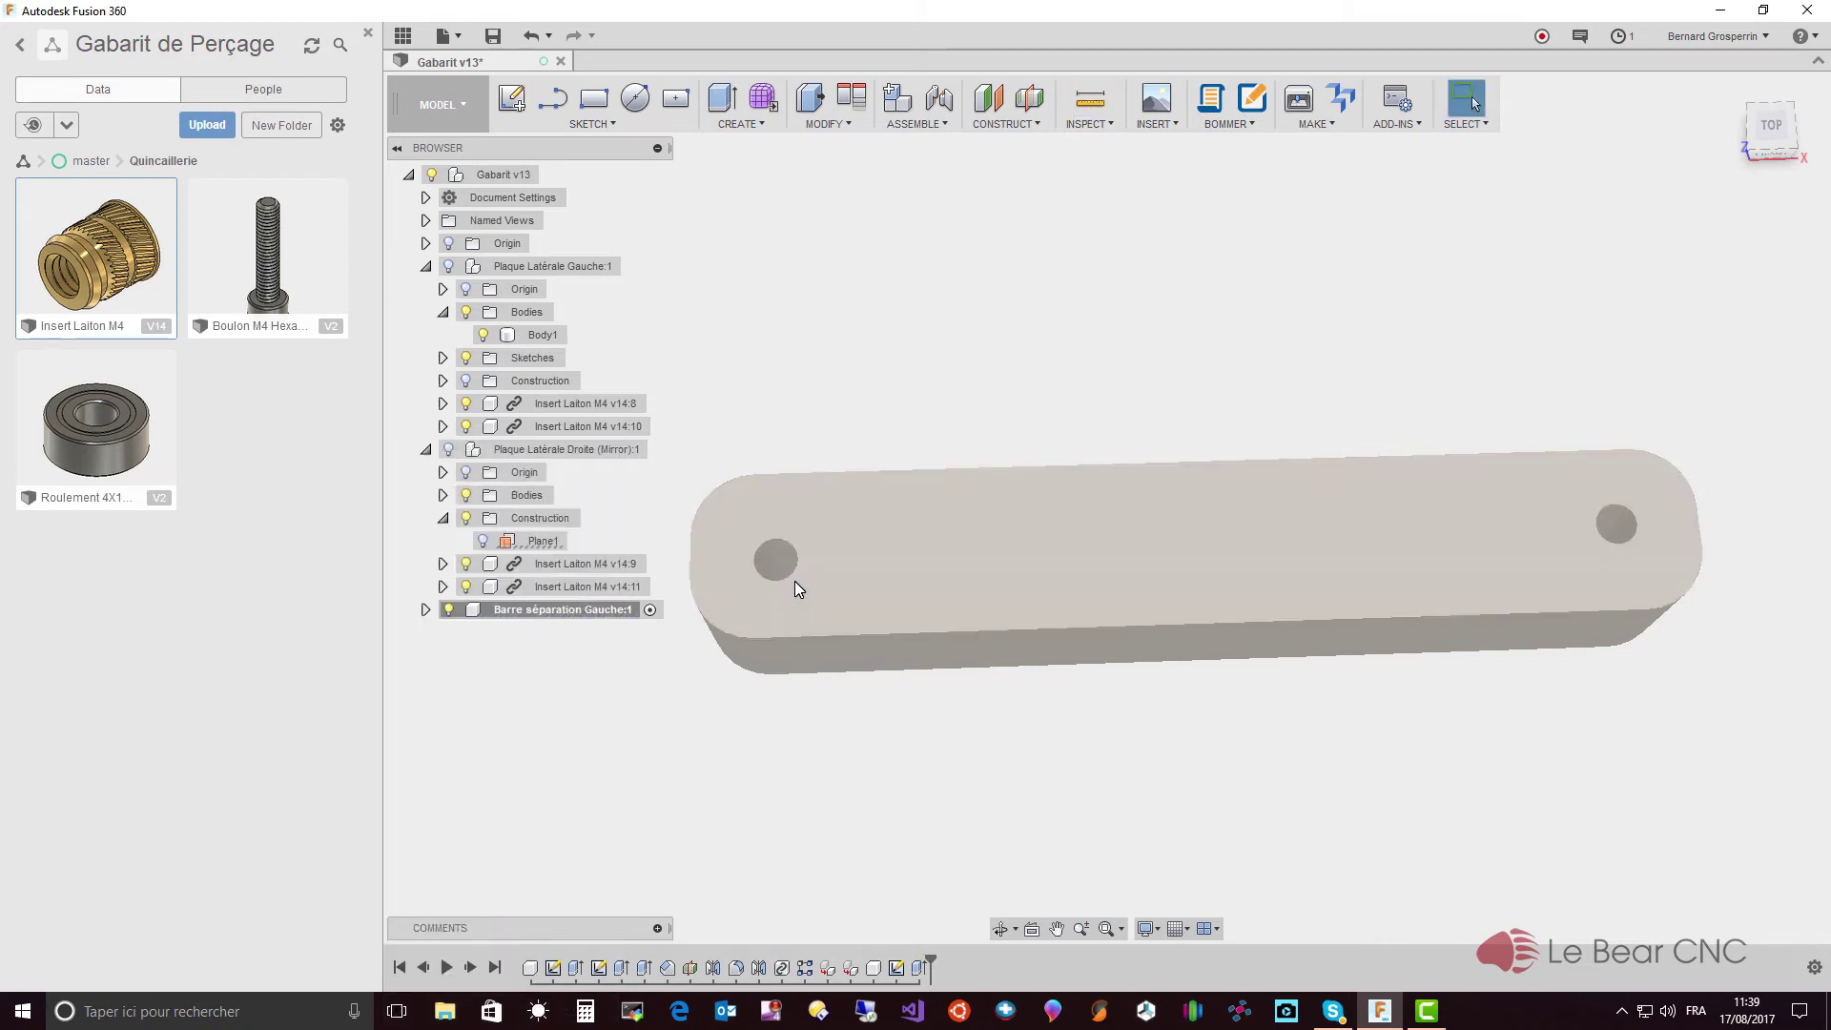
pyautogui.click(1630, 540)
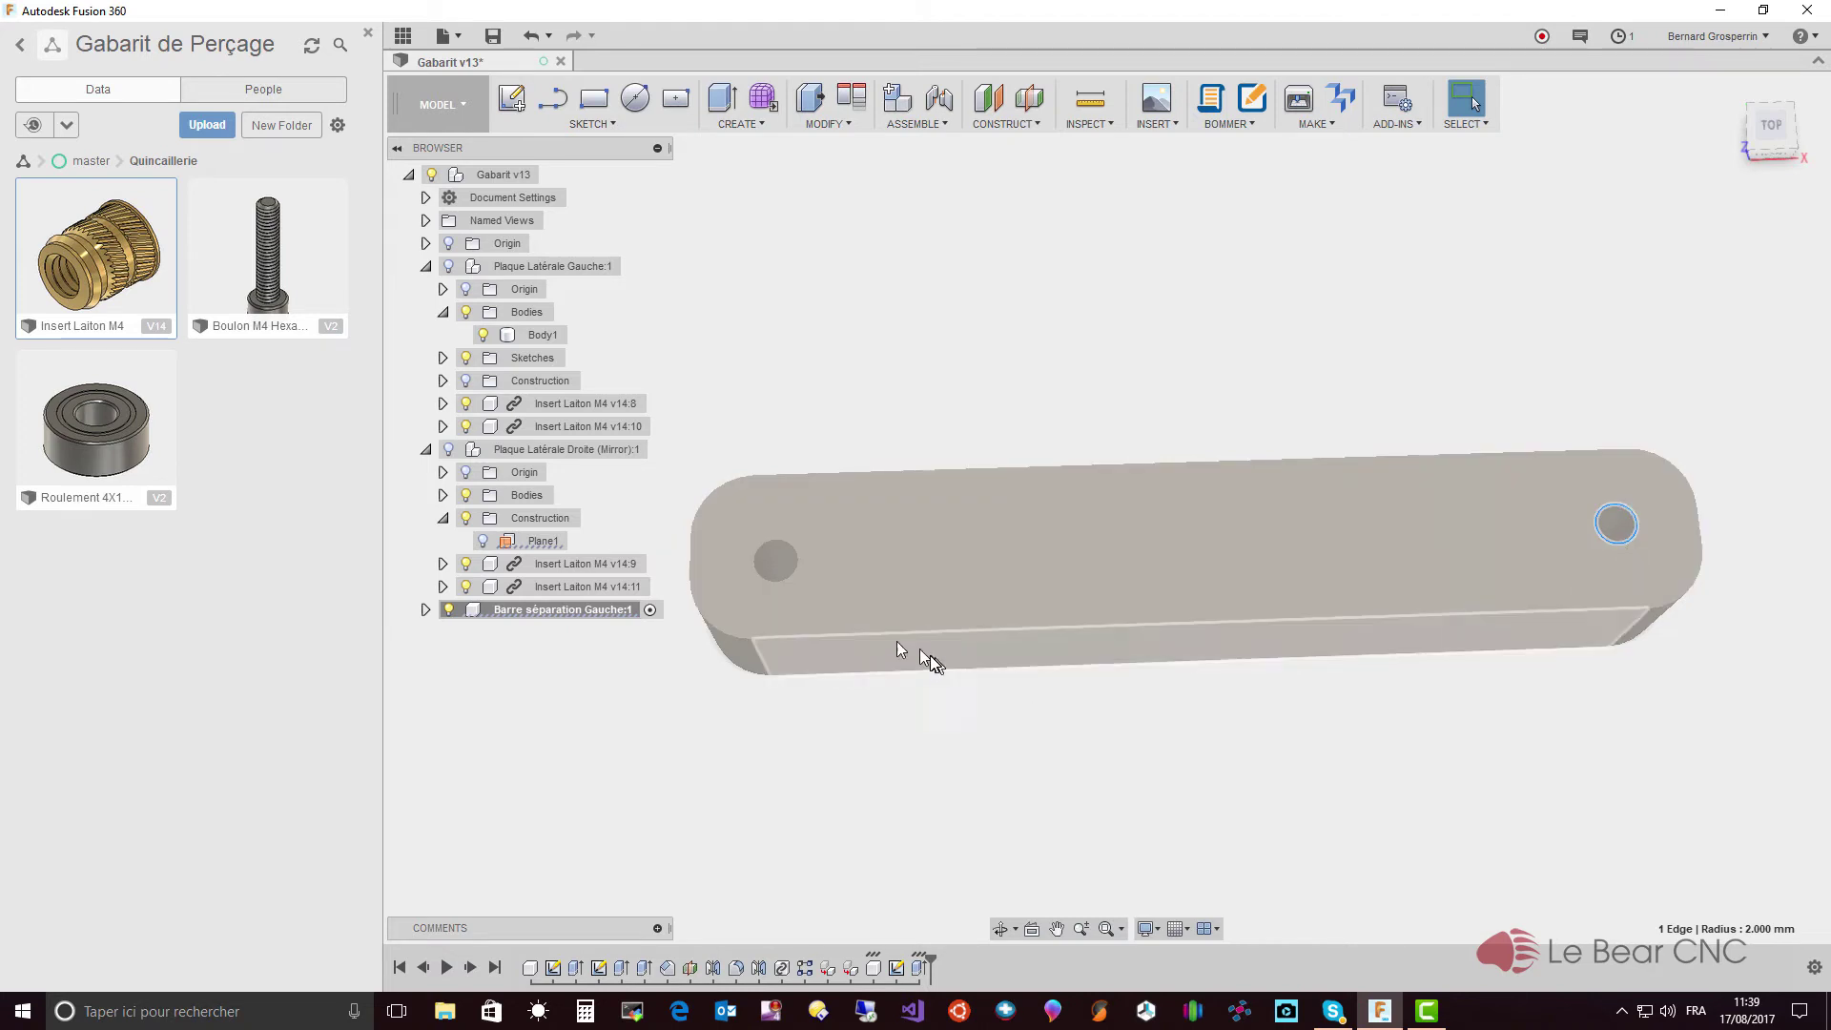
pyautogui.click(776, 579)
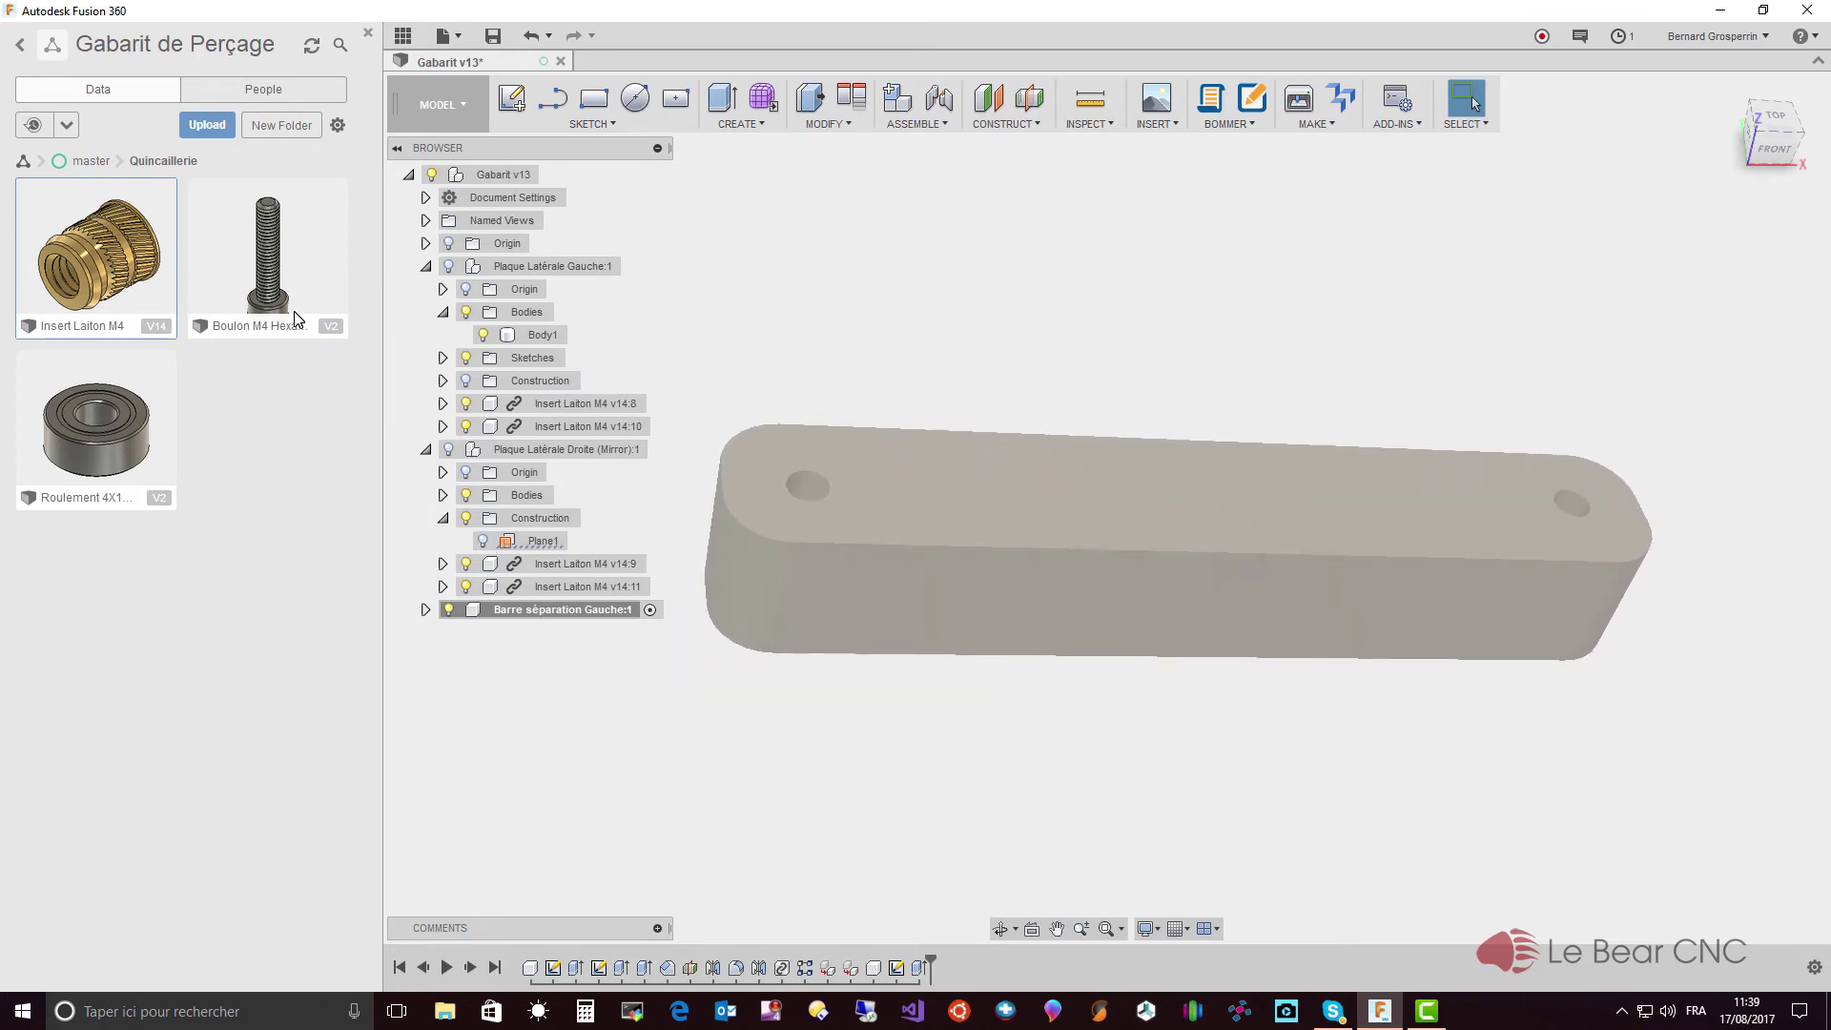
# - Open the Boulon M4 Hexa 20mm design and examine the bolt's thread and head from several sides
pyautogui.doubleClick(294, 313)
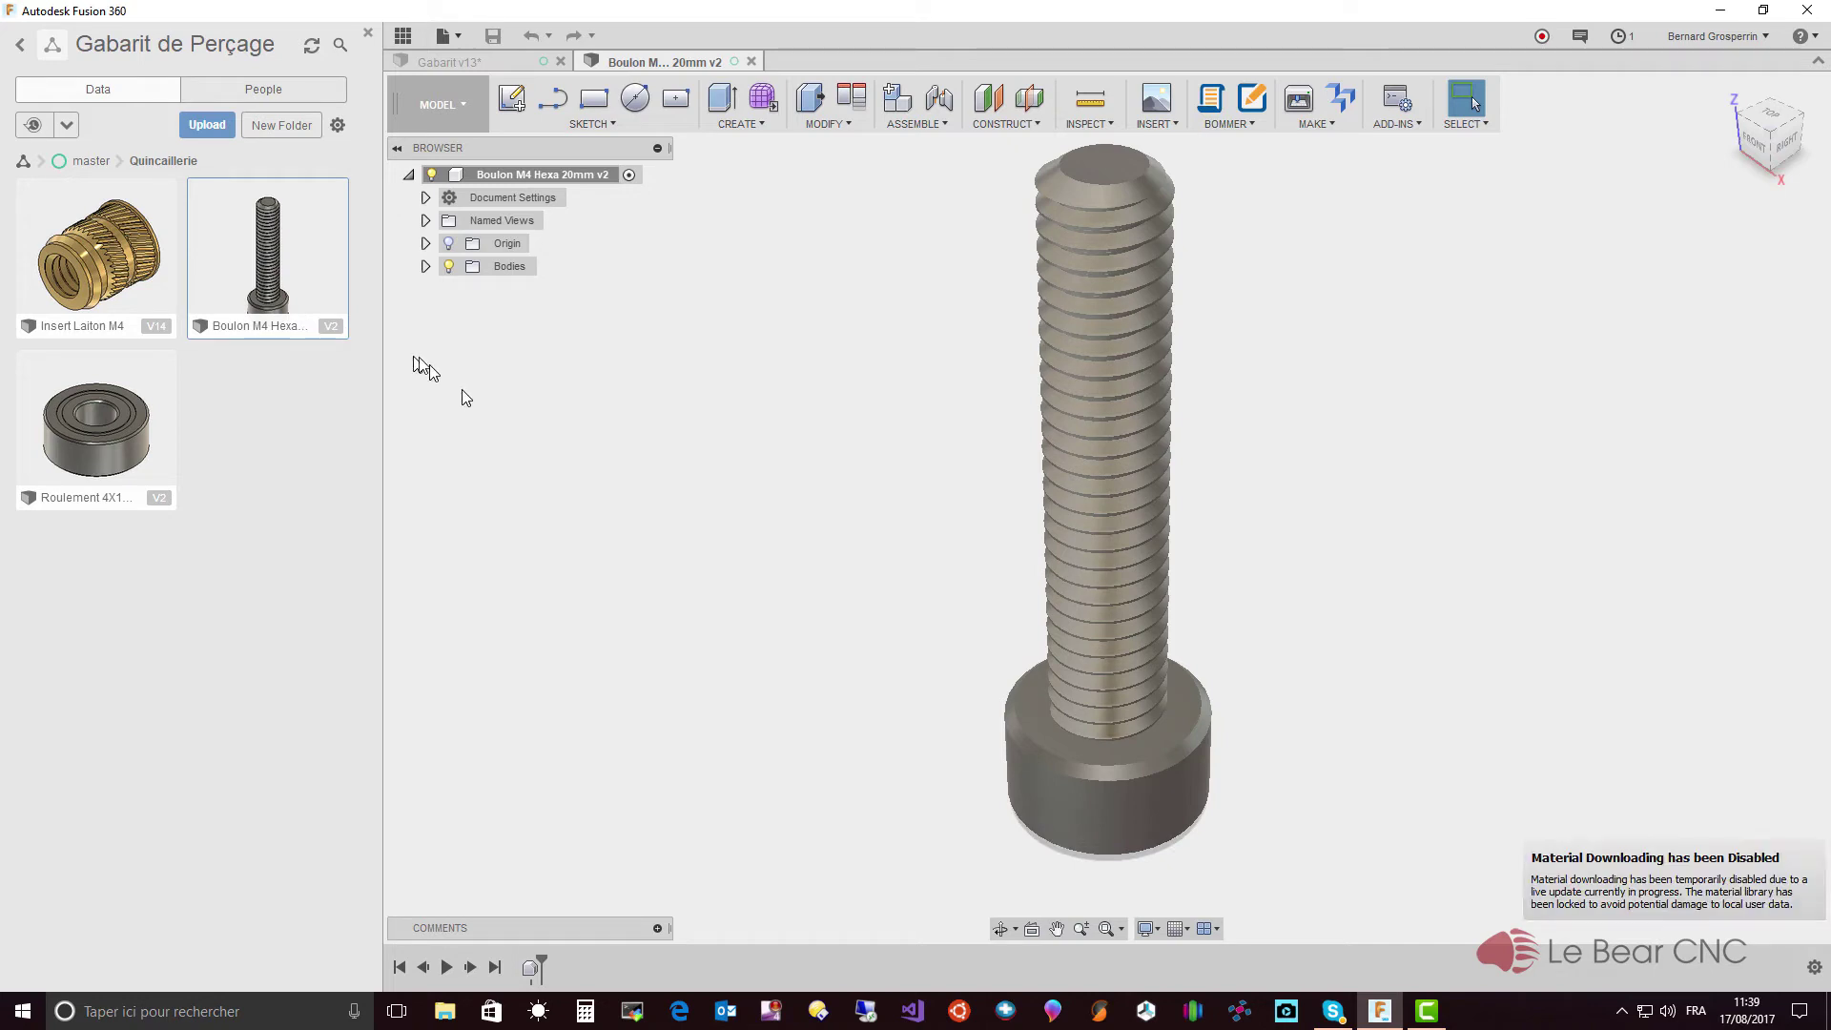
pyautogui.keyDown('shift'); pyautogui.moveTo(462, 389); pyautogui.dragTo(625, 499, button='middle'); pyautogui.keyUp('shift')
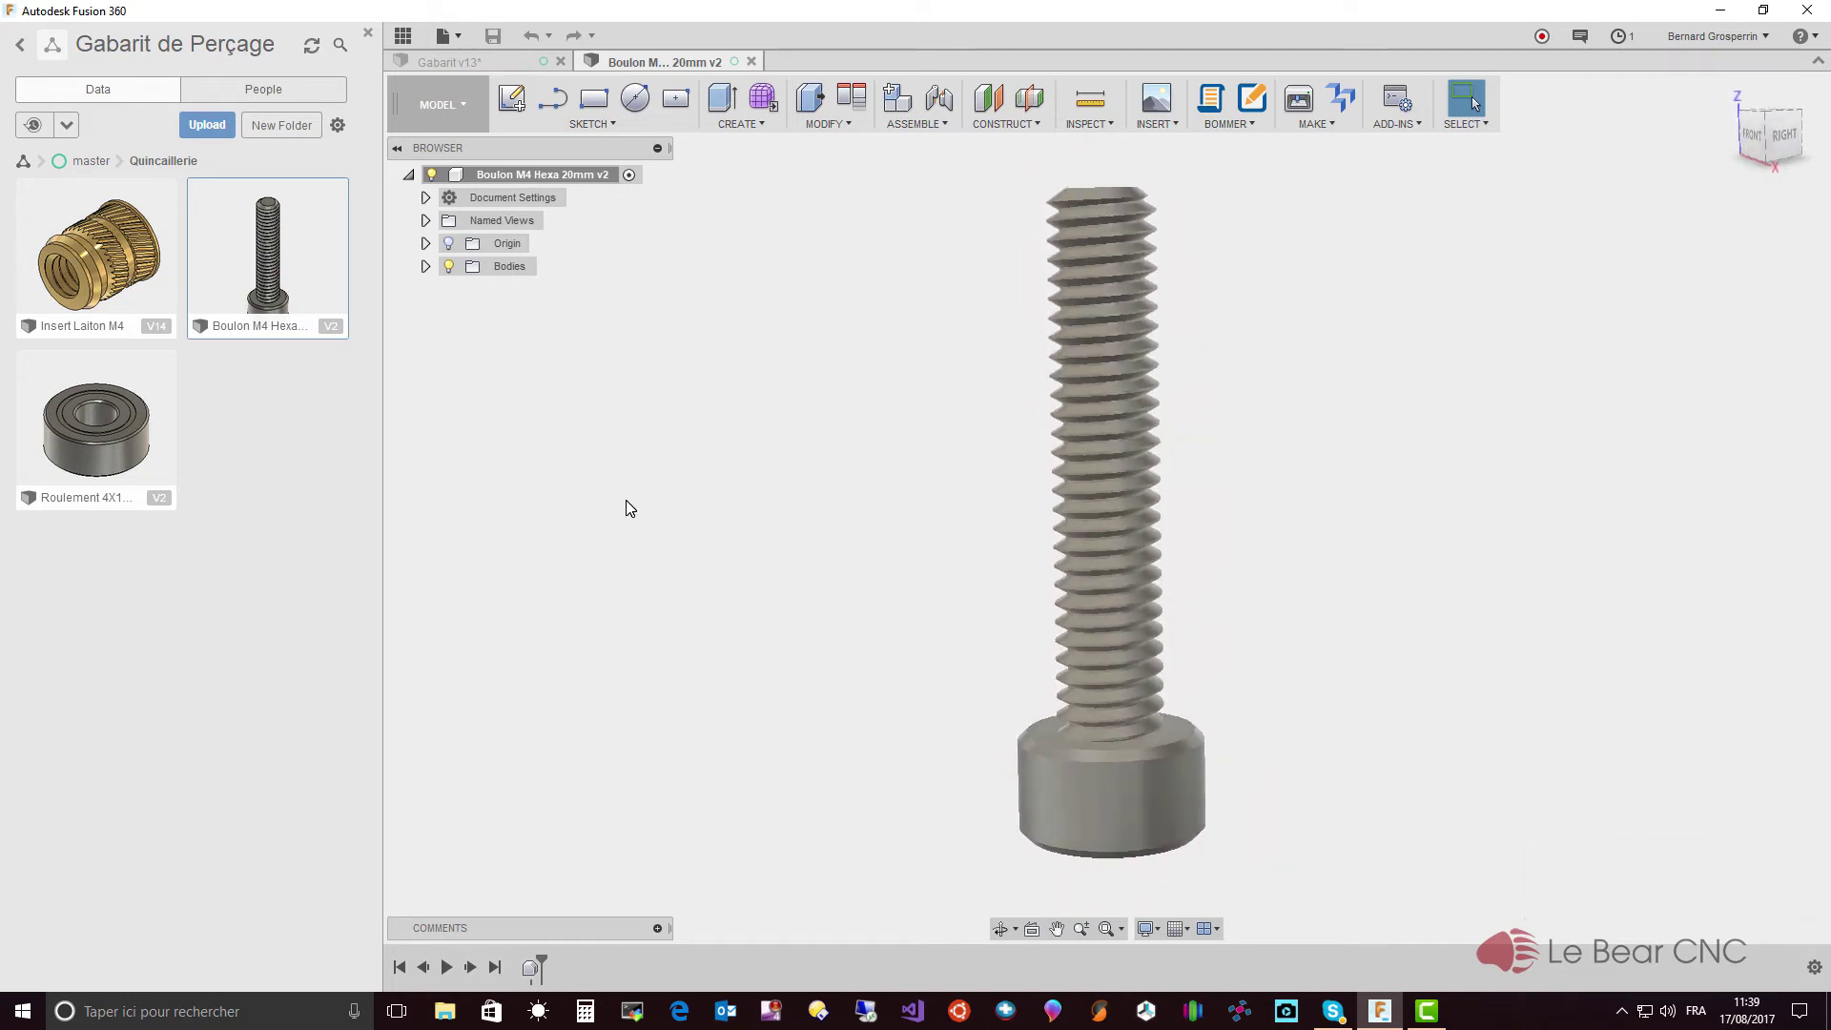
pyautogui.keyDown('shift'); pyautogui.moveTo(625, 500); pyautogui.dragTo(702, 673, button='middle'); pyautogui.keyUp('shift')
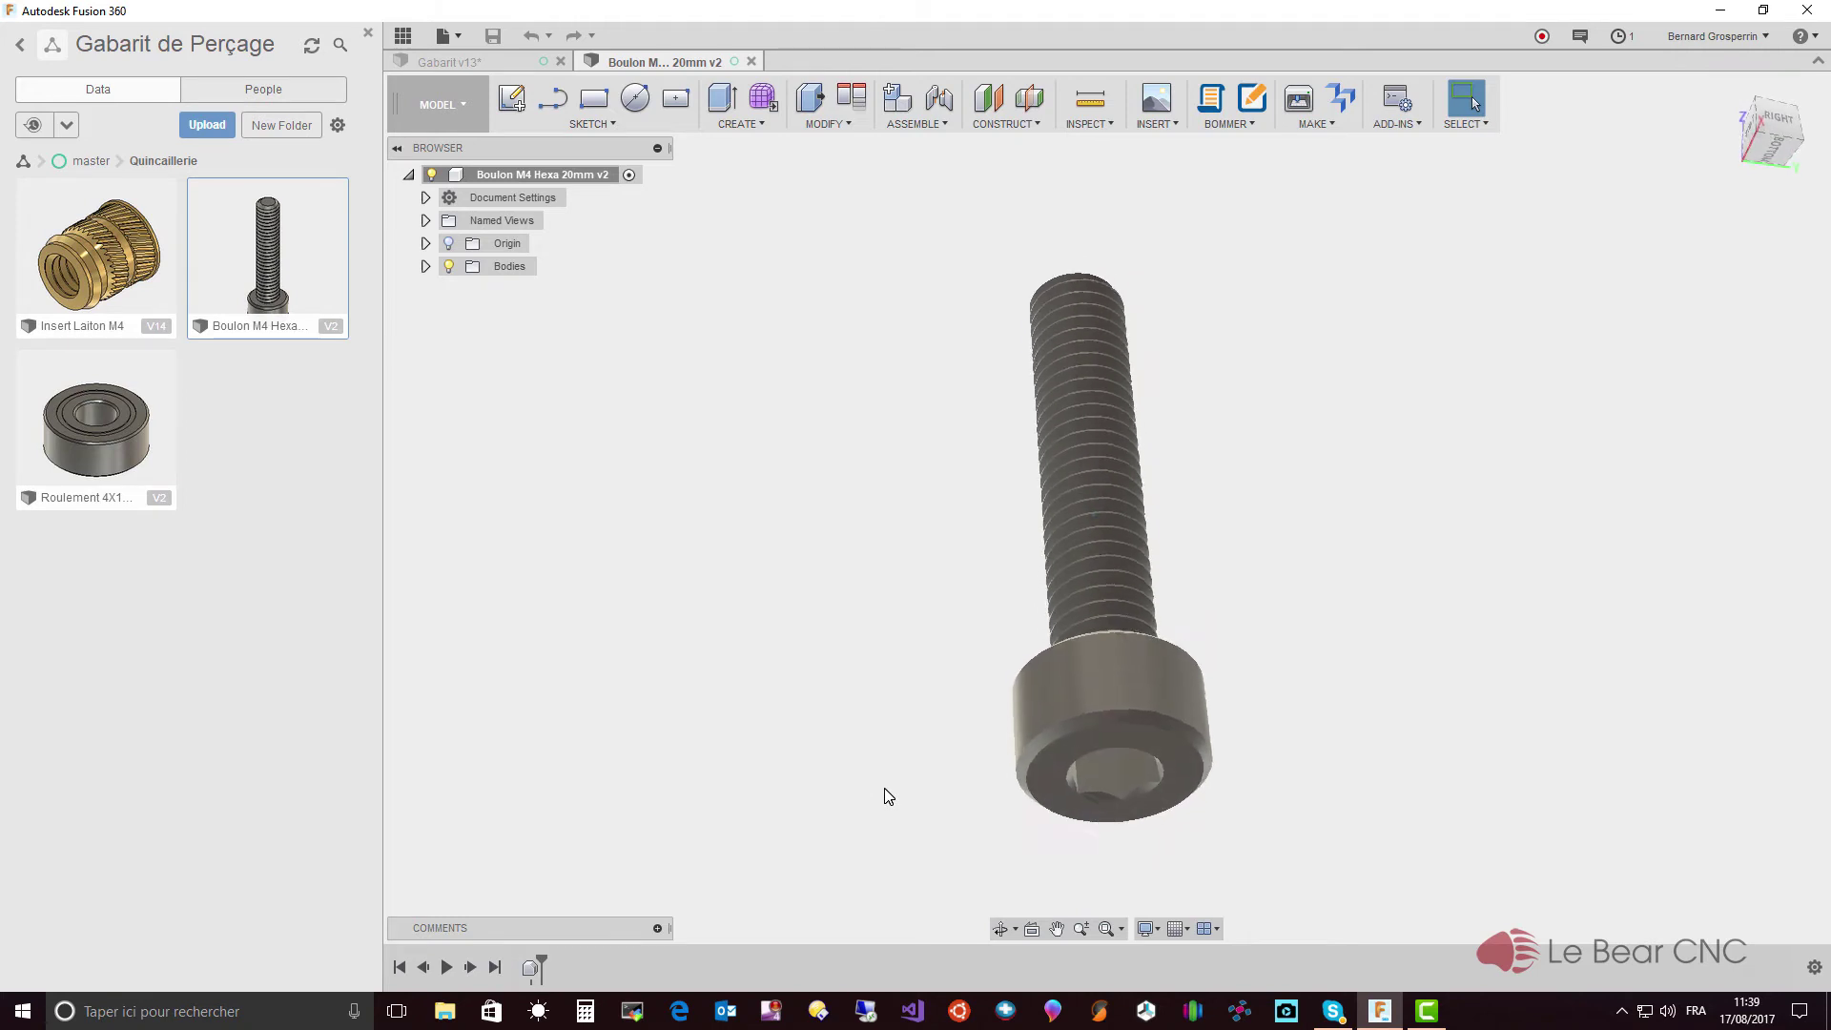
pyautogui.keyDown('shift'); pyautogui.moveTo(888, 796); pyautogui.dragTo(1125, 179, button='middle'); pyautogui.keyUp('shift')
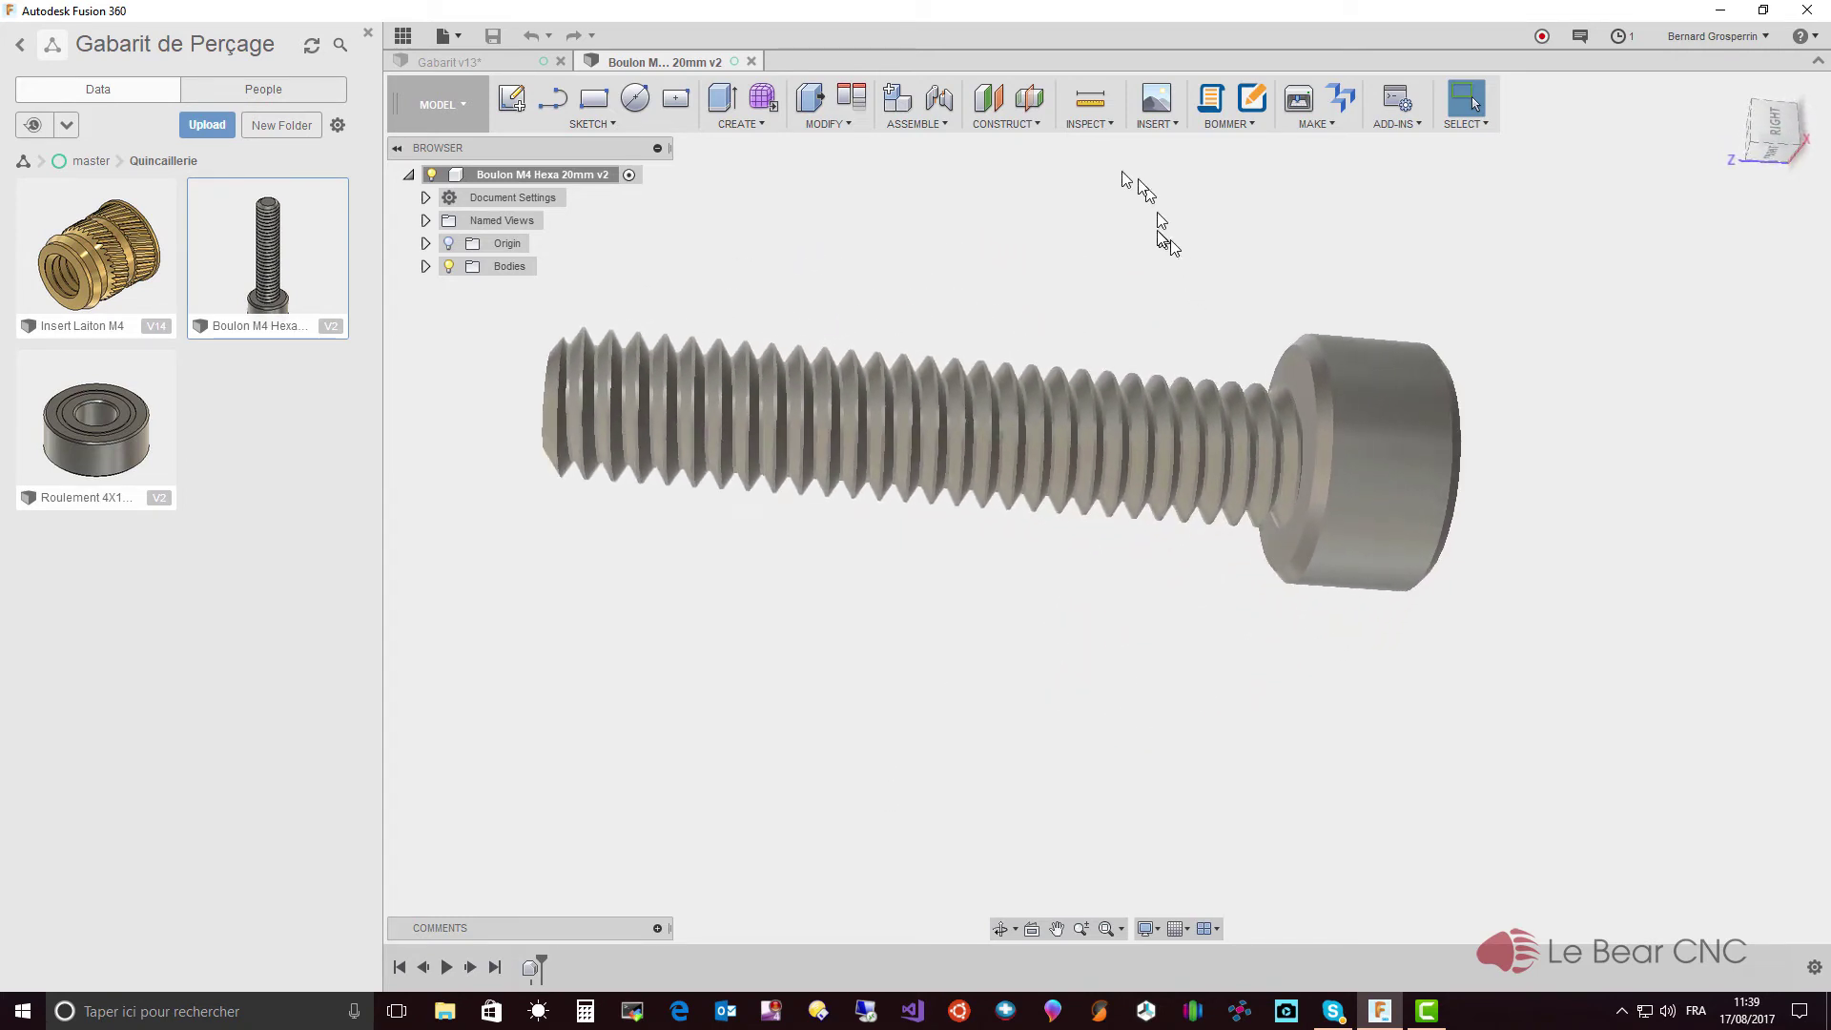
# - Measure the bolt head's height between its underside and its outer flat face
pyautogui.click(1093, 124)
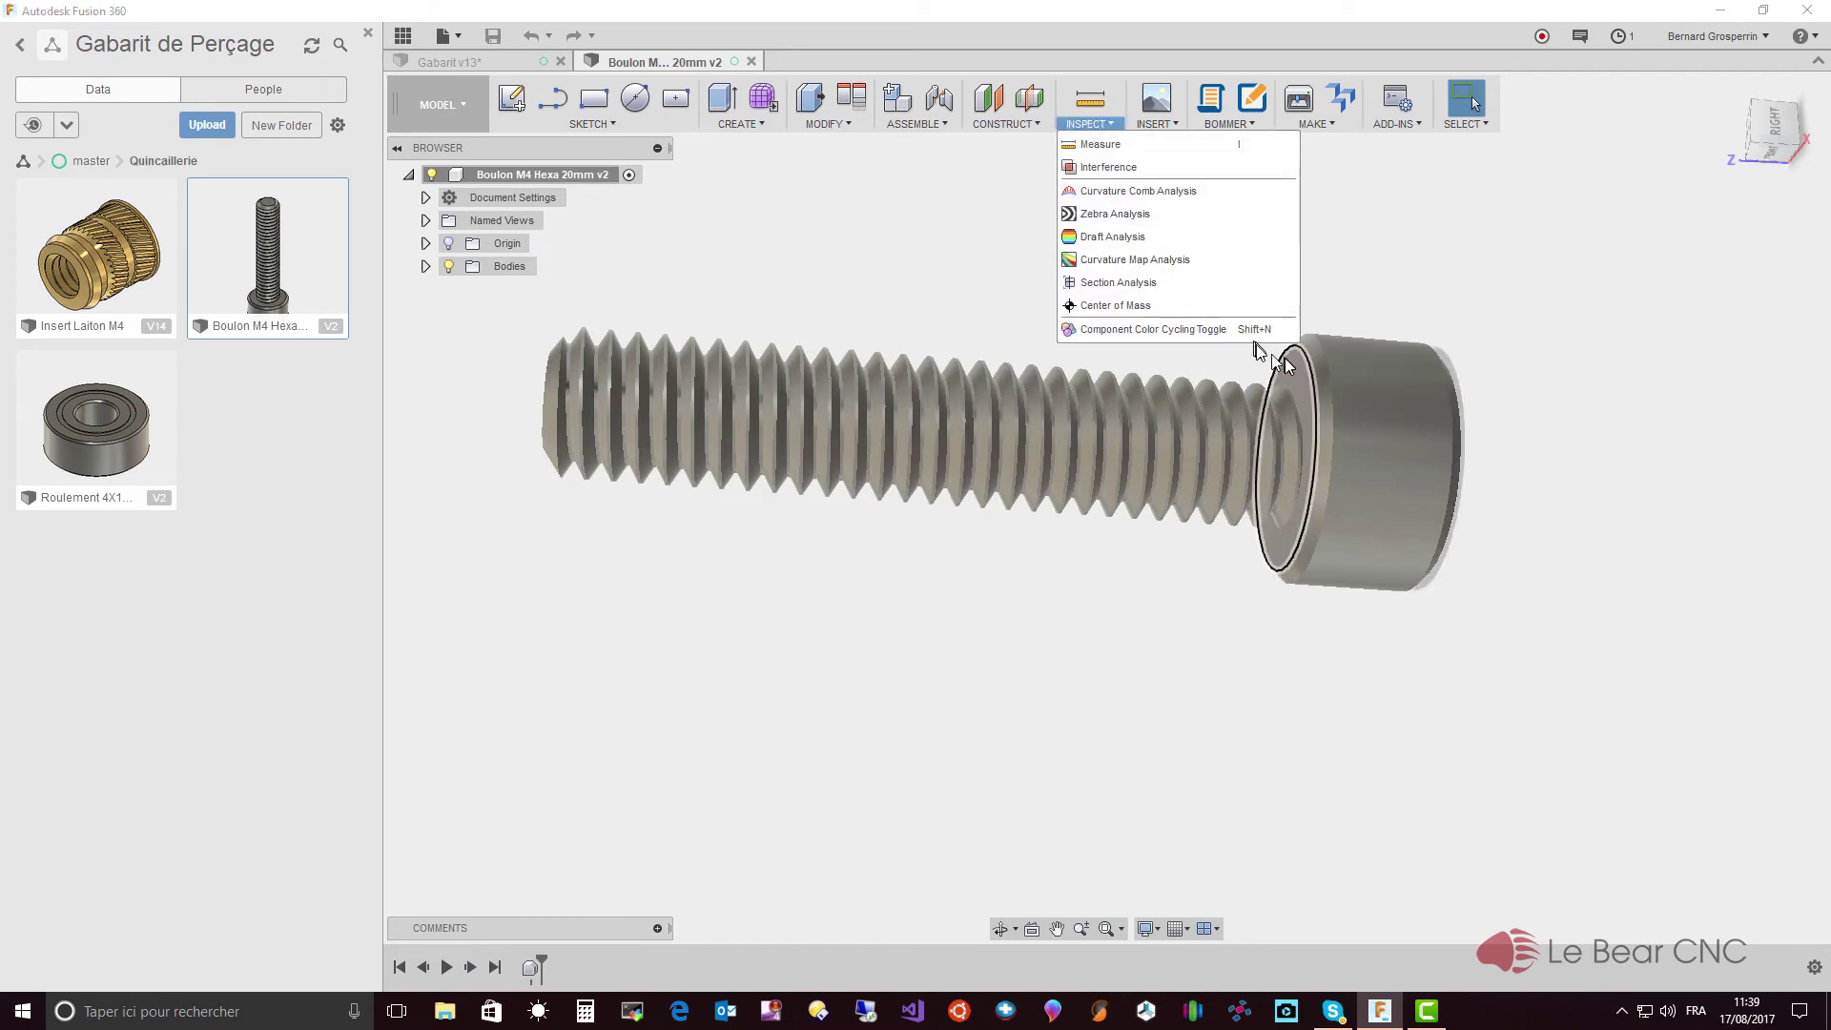
pyautogui.click(1295, 381)
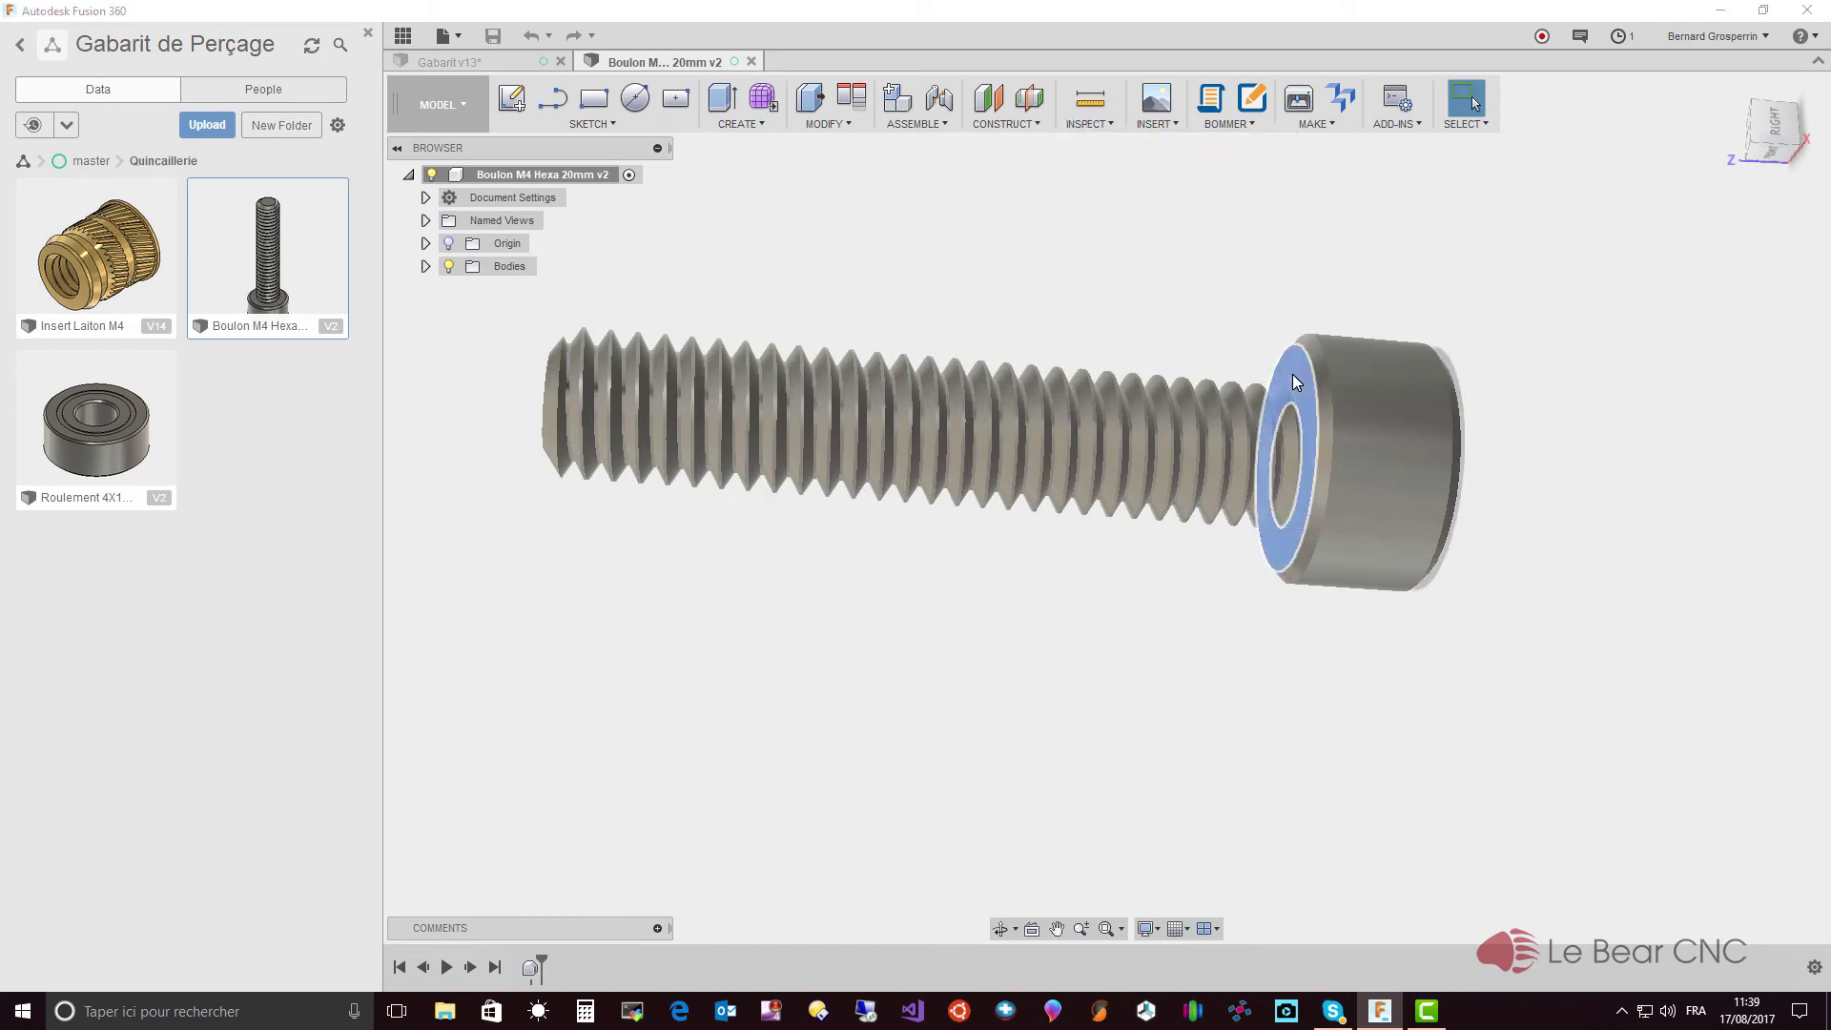
pyautogui.keyDown('shift'); pyautogui.moveTo(1295, 381); pyautogui.dragTo(1368, 381, button='middle'); pyautogui.keyUp('shift')
pyautogui.click(1367, 381)
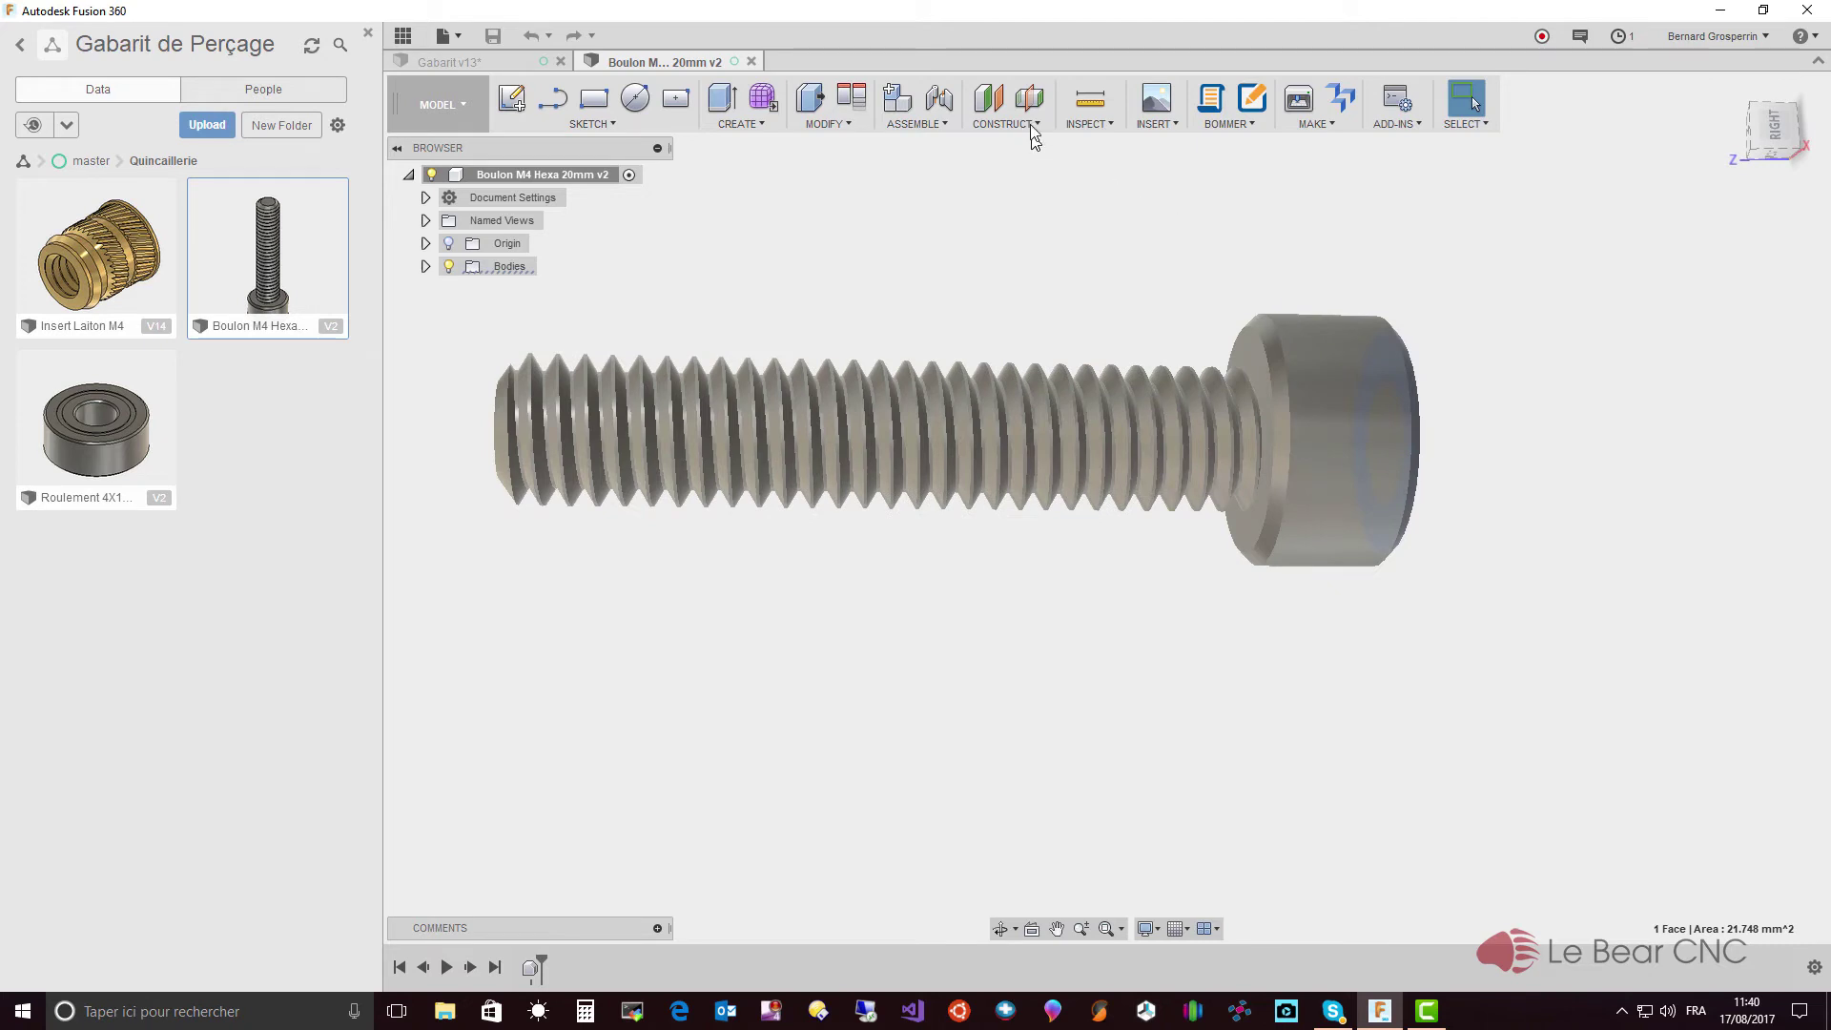
pyautogui.click(1106, 122)
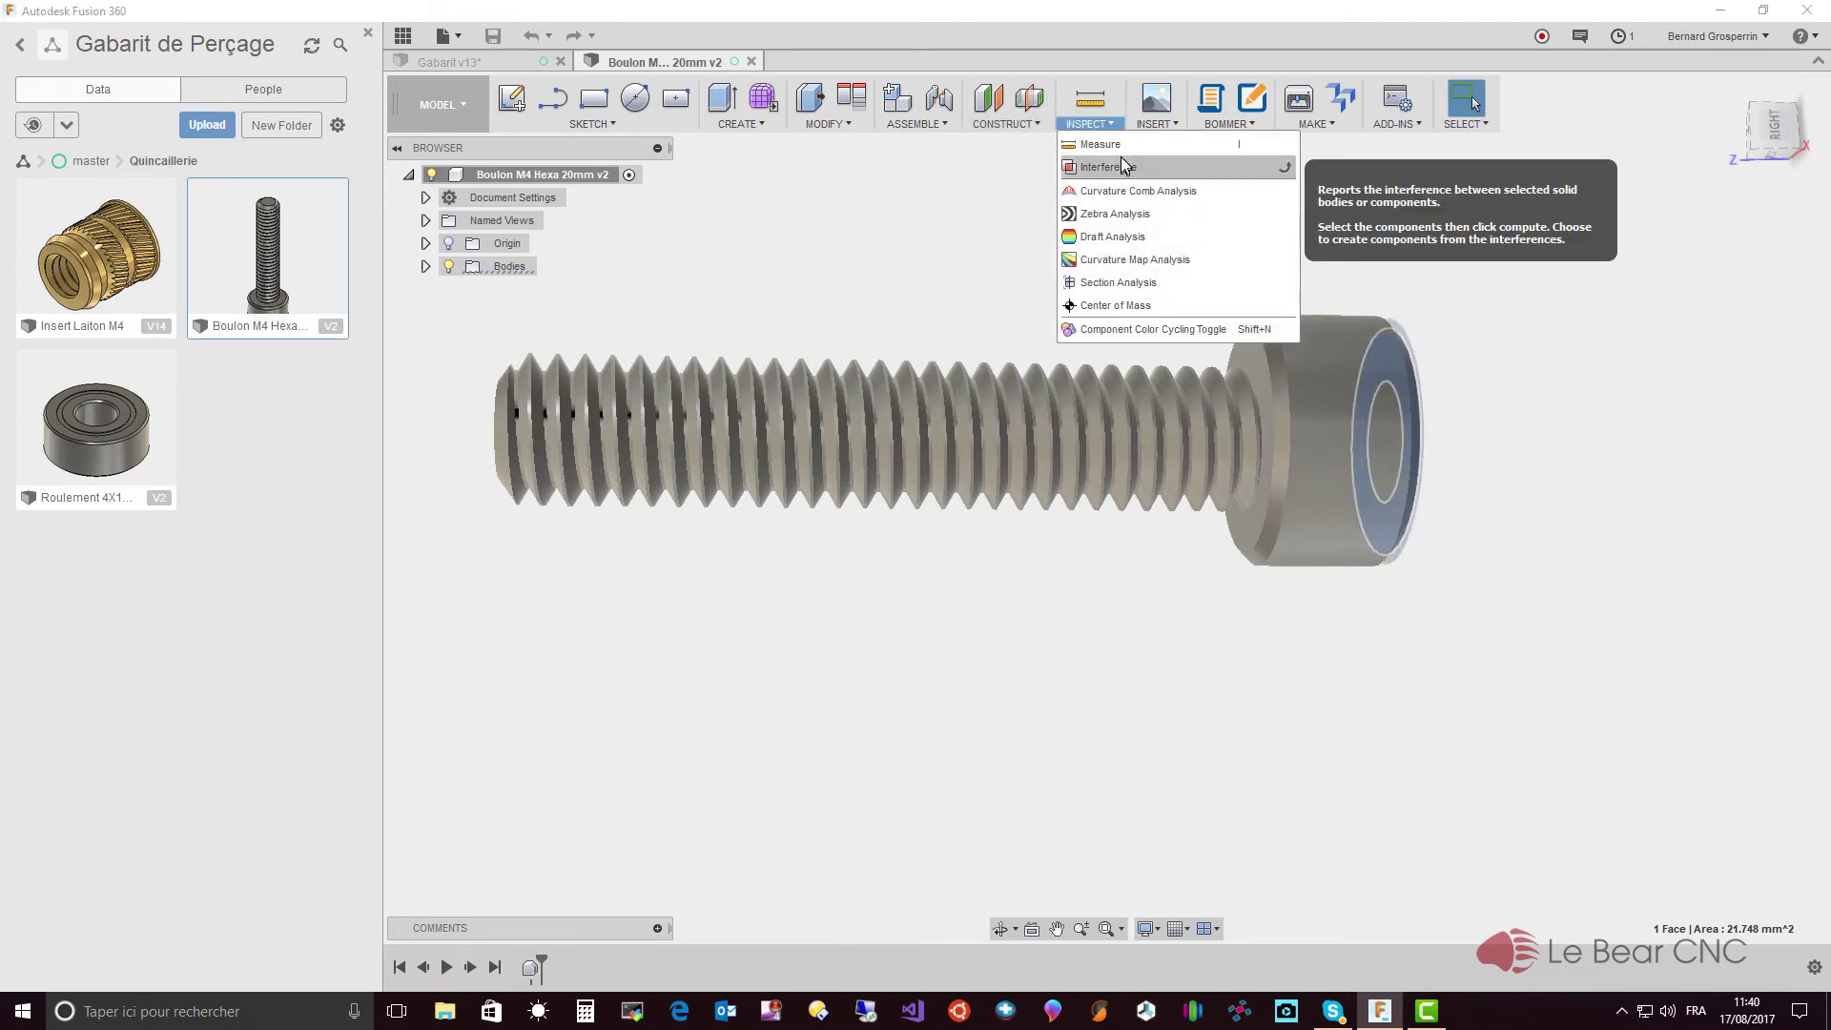
pyautogui.click(1118, 147)
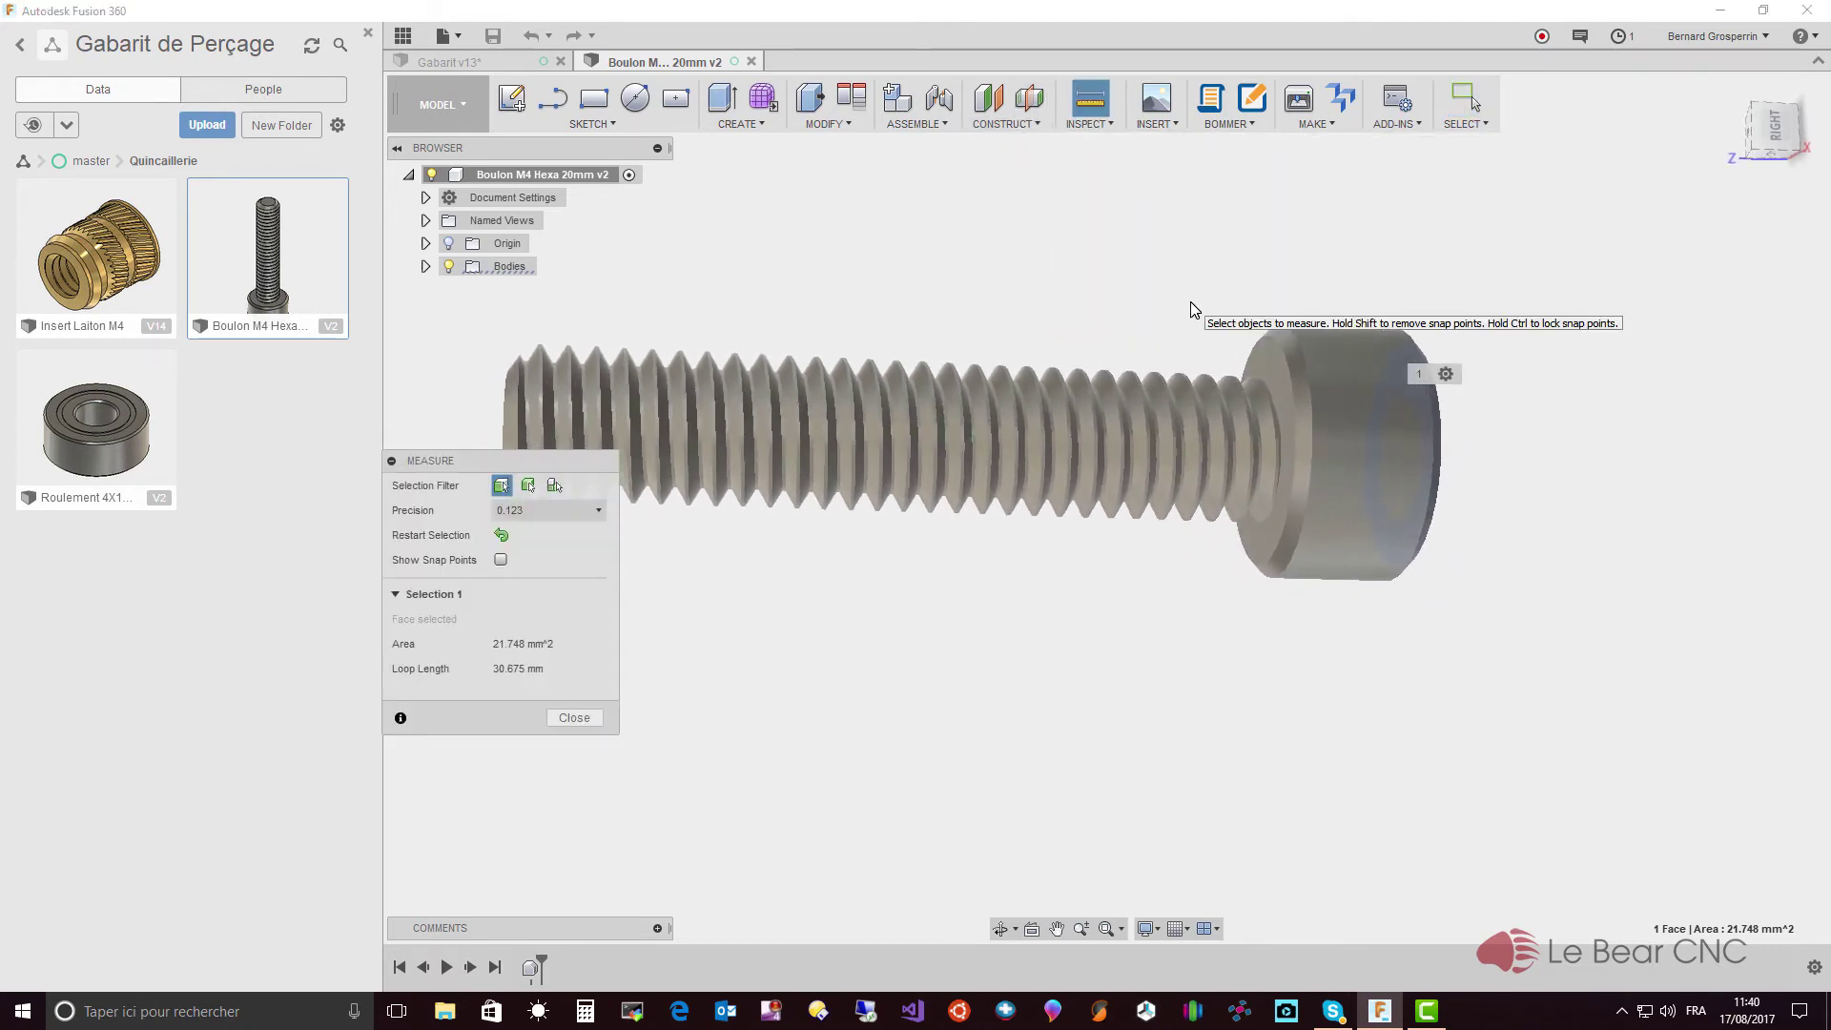
pyautogui.click(1284, 353)
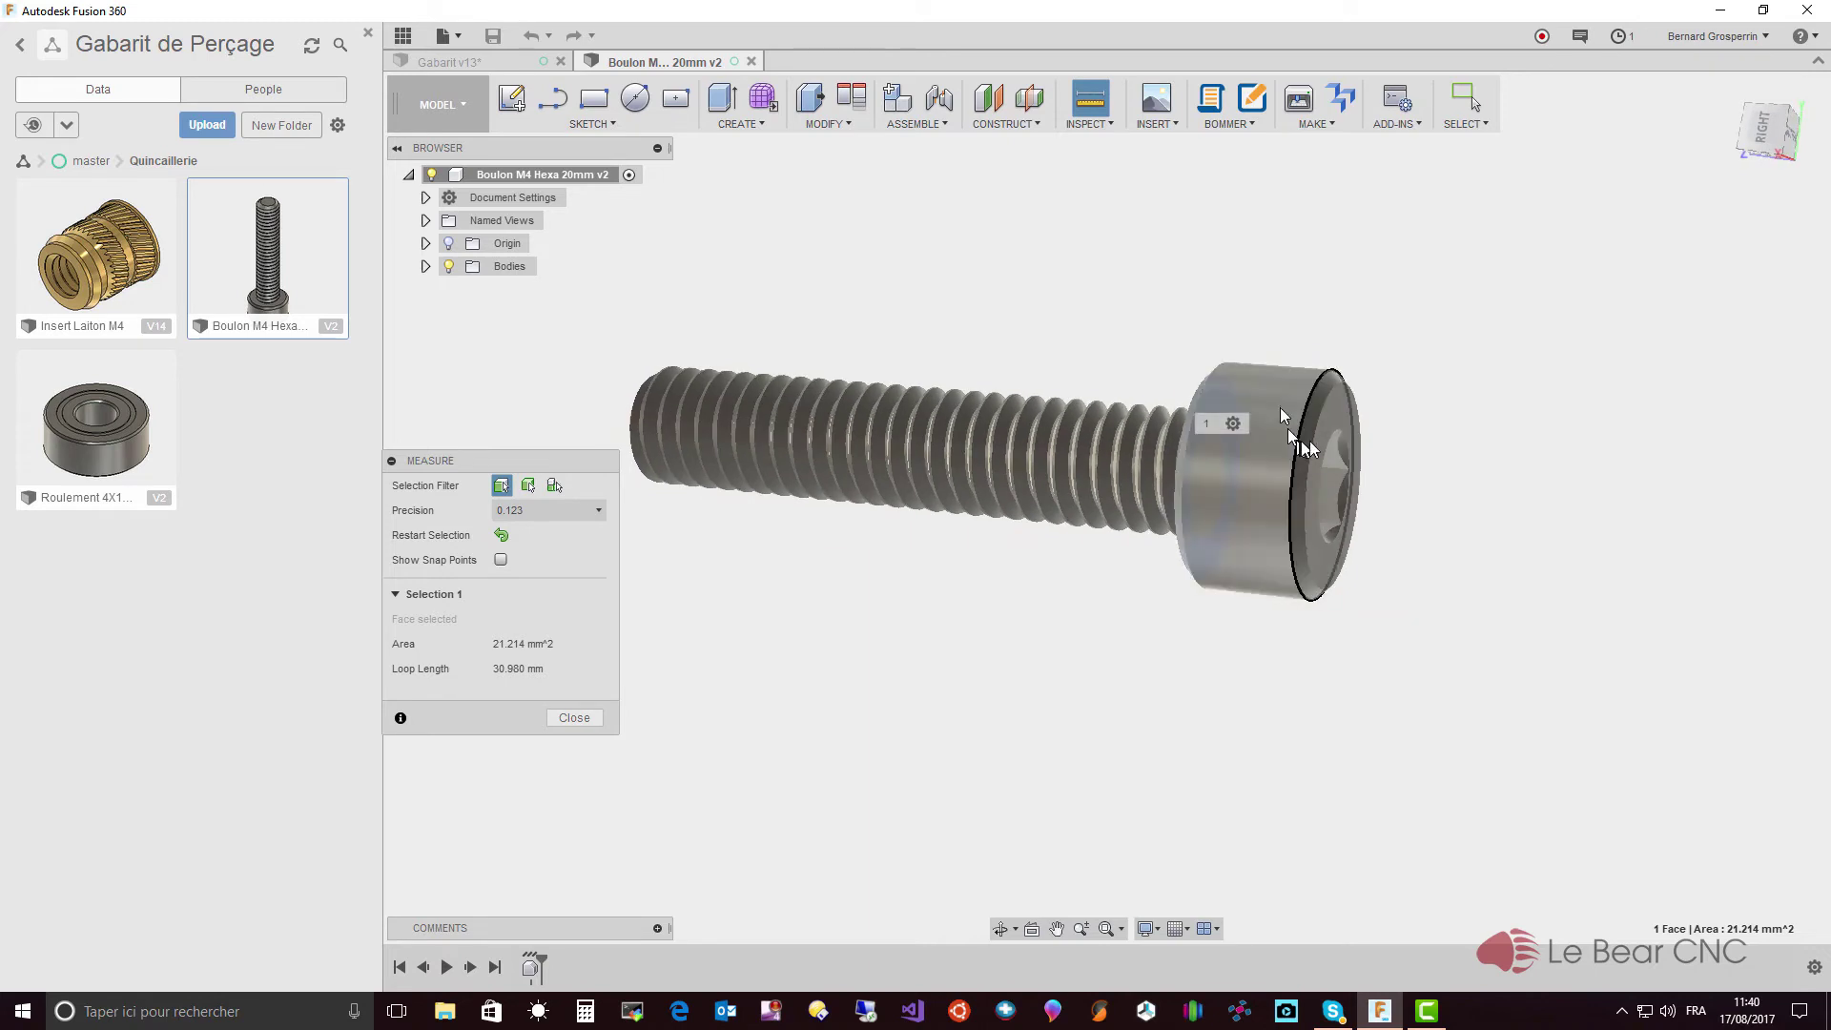
pyautogui.click(1342, 419)
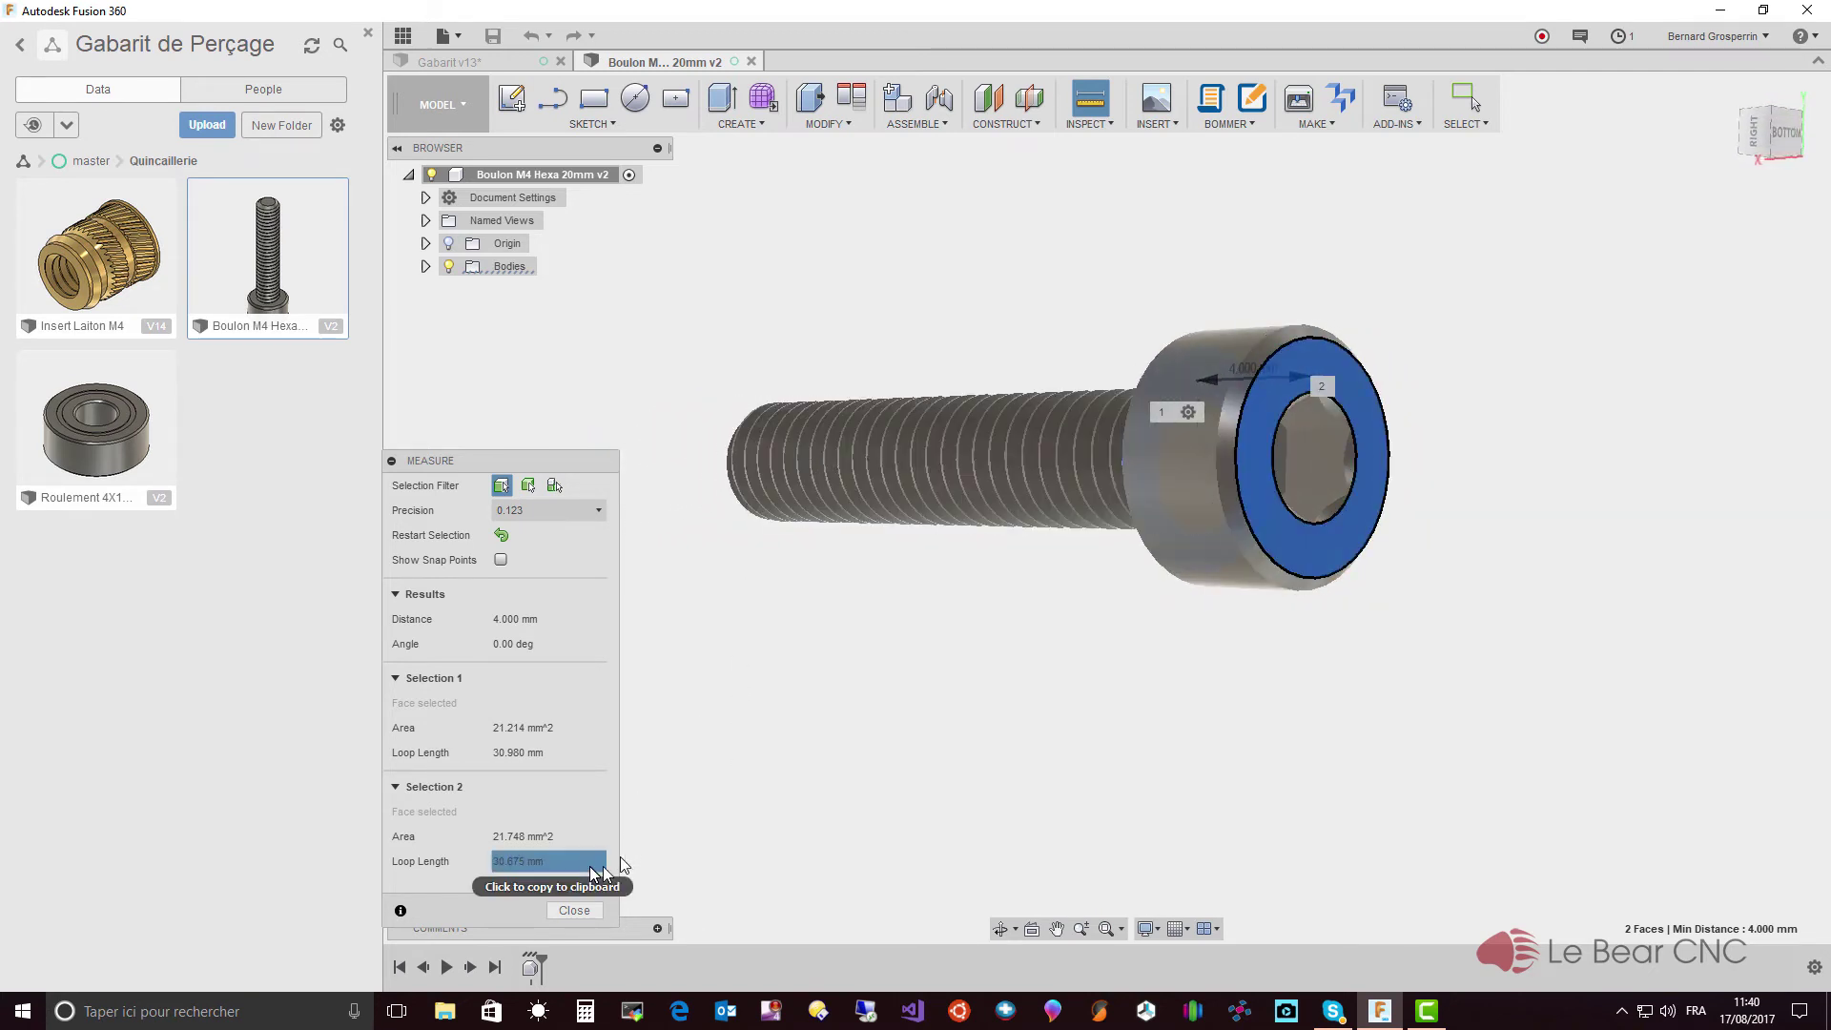
pyautogui.click(574, 910)
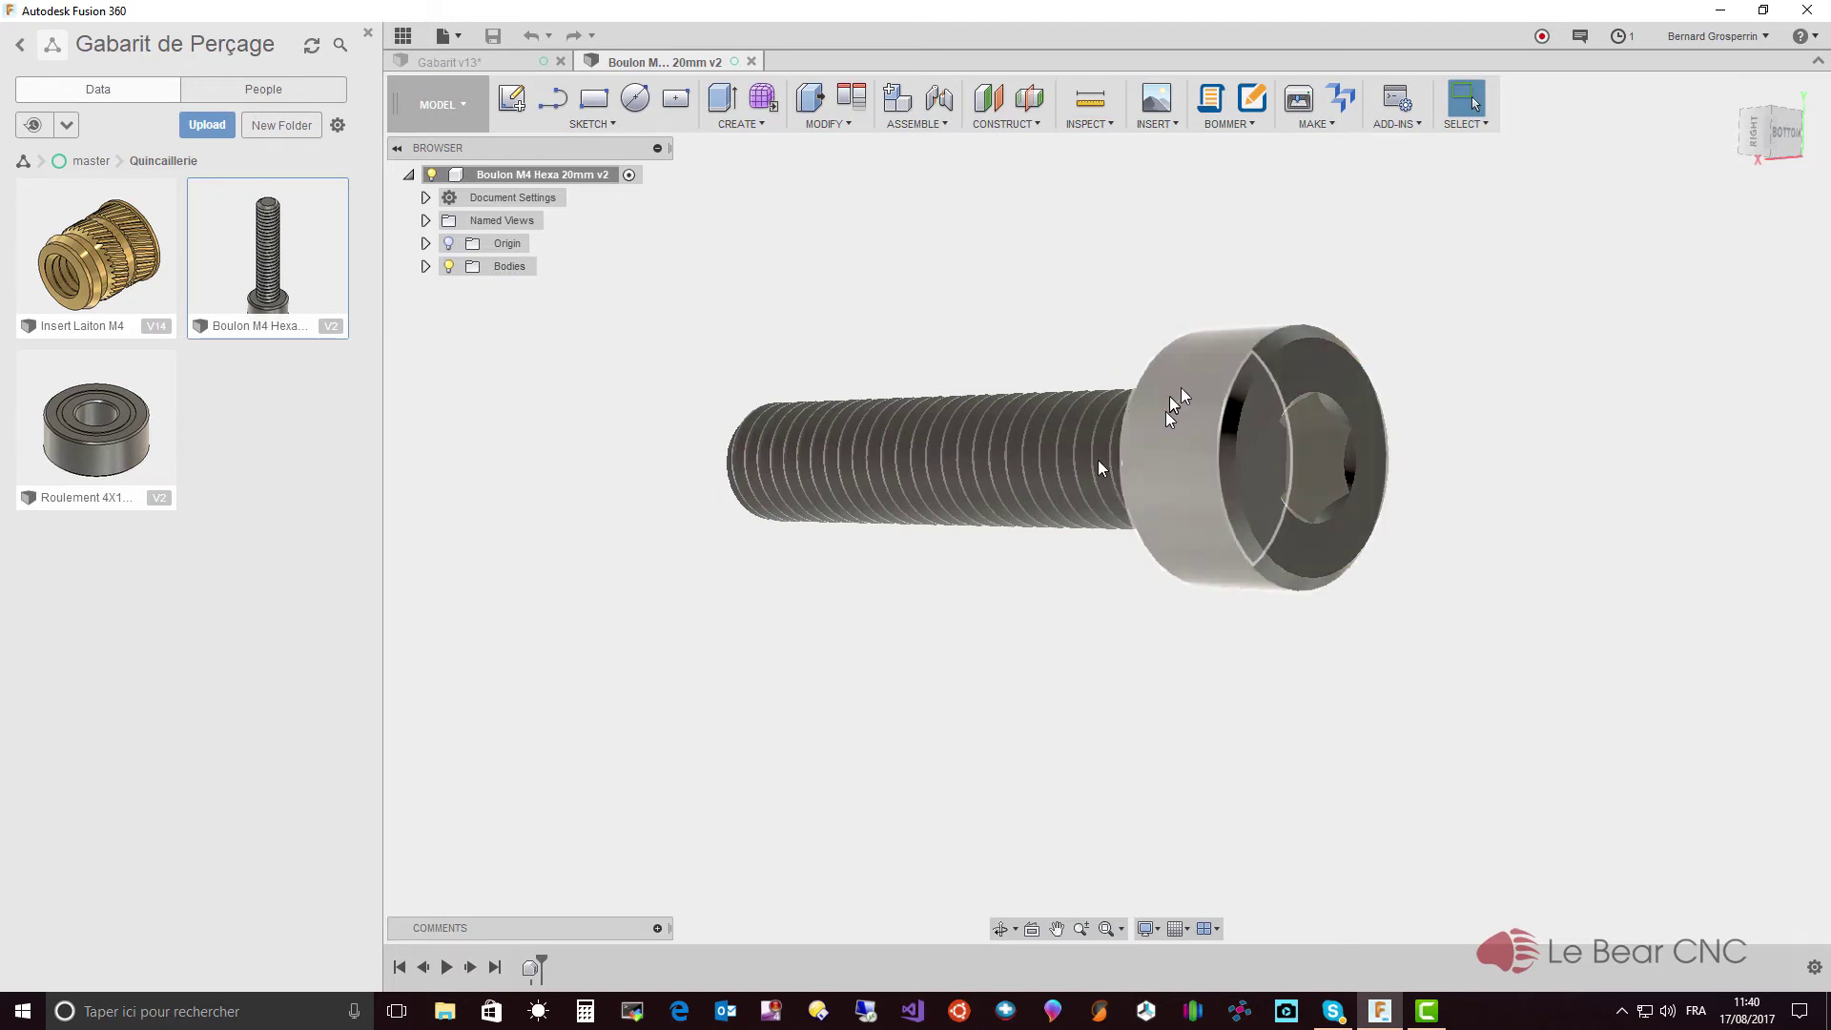
# - Check the radius of the bolt head's cylindrical face
pyautogui.click(1100, 124)
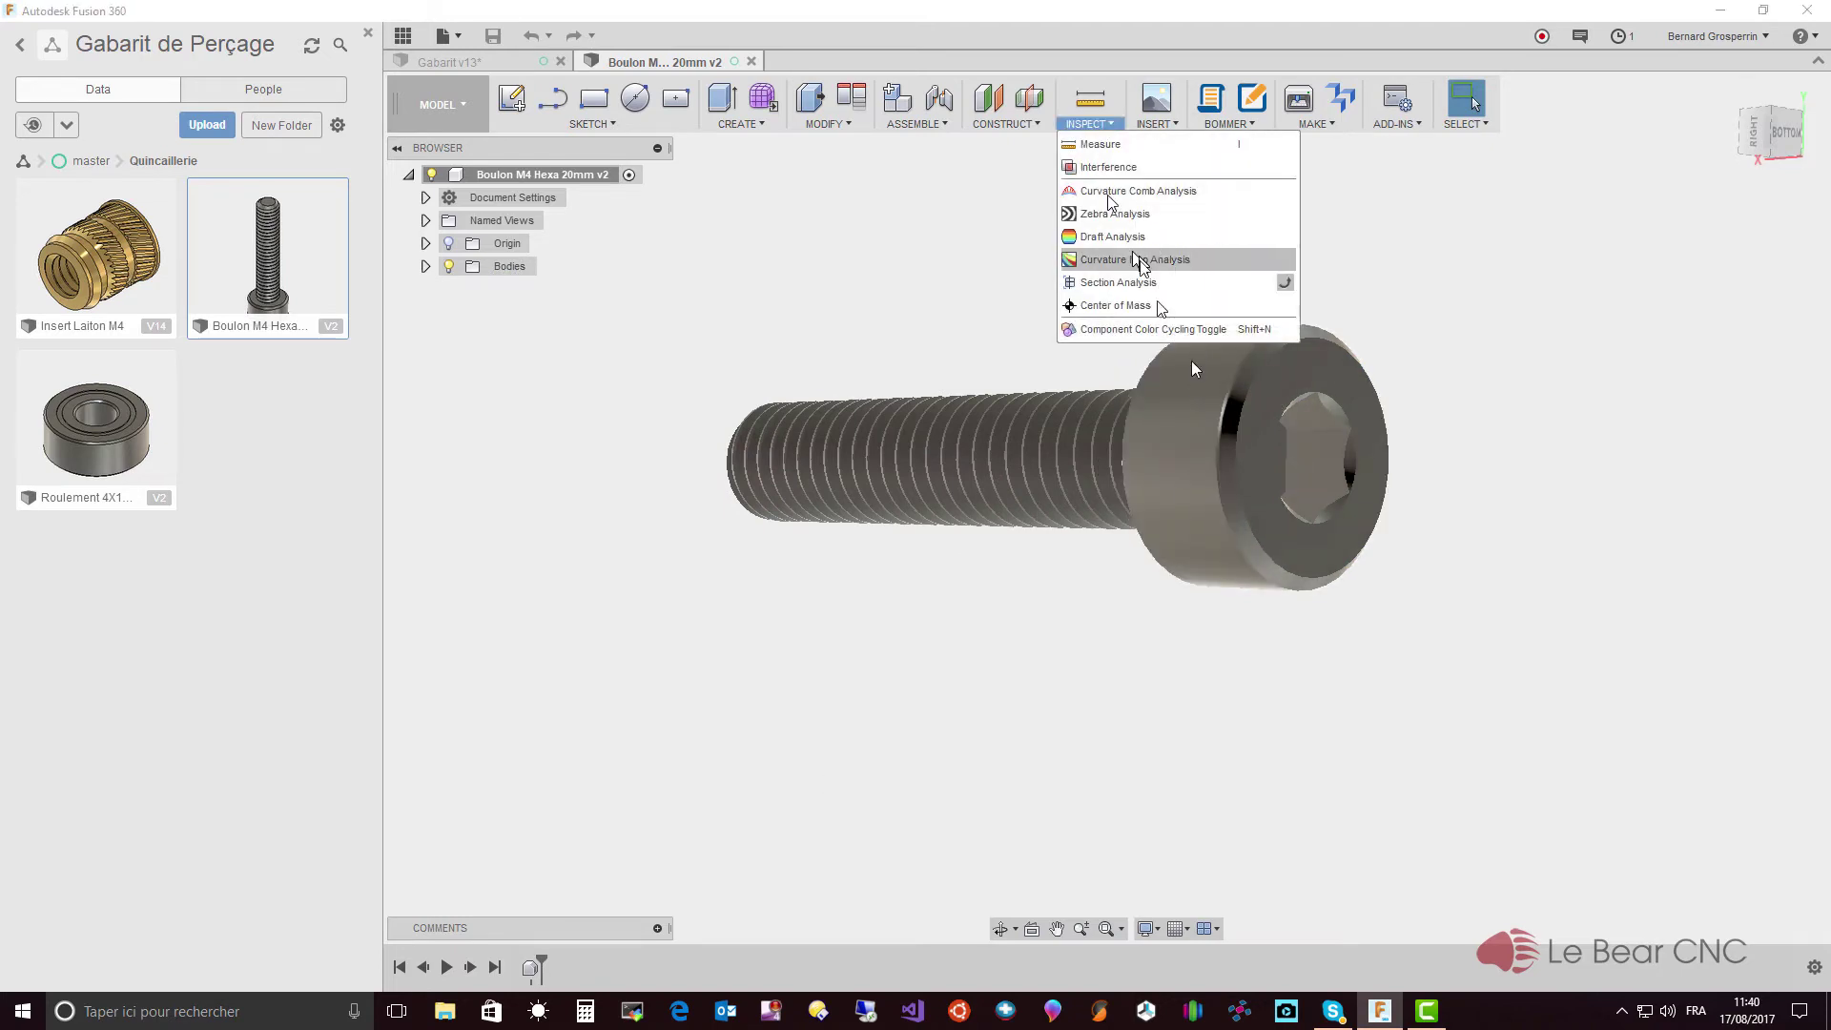
pyautogui.click(1197, 434)
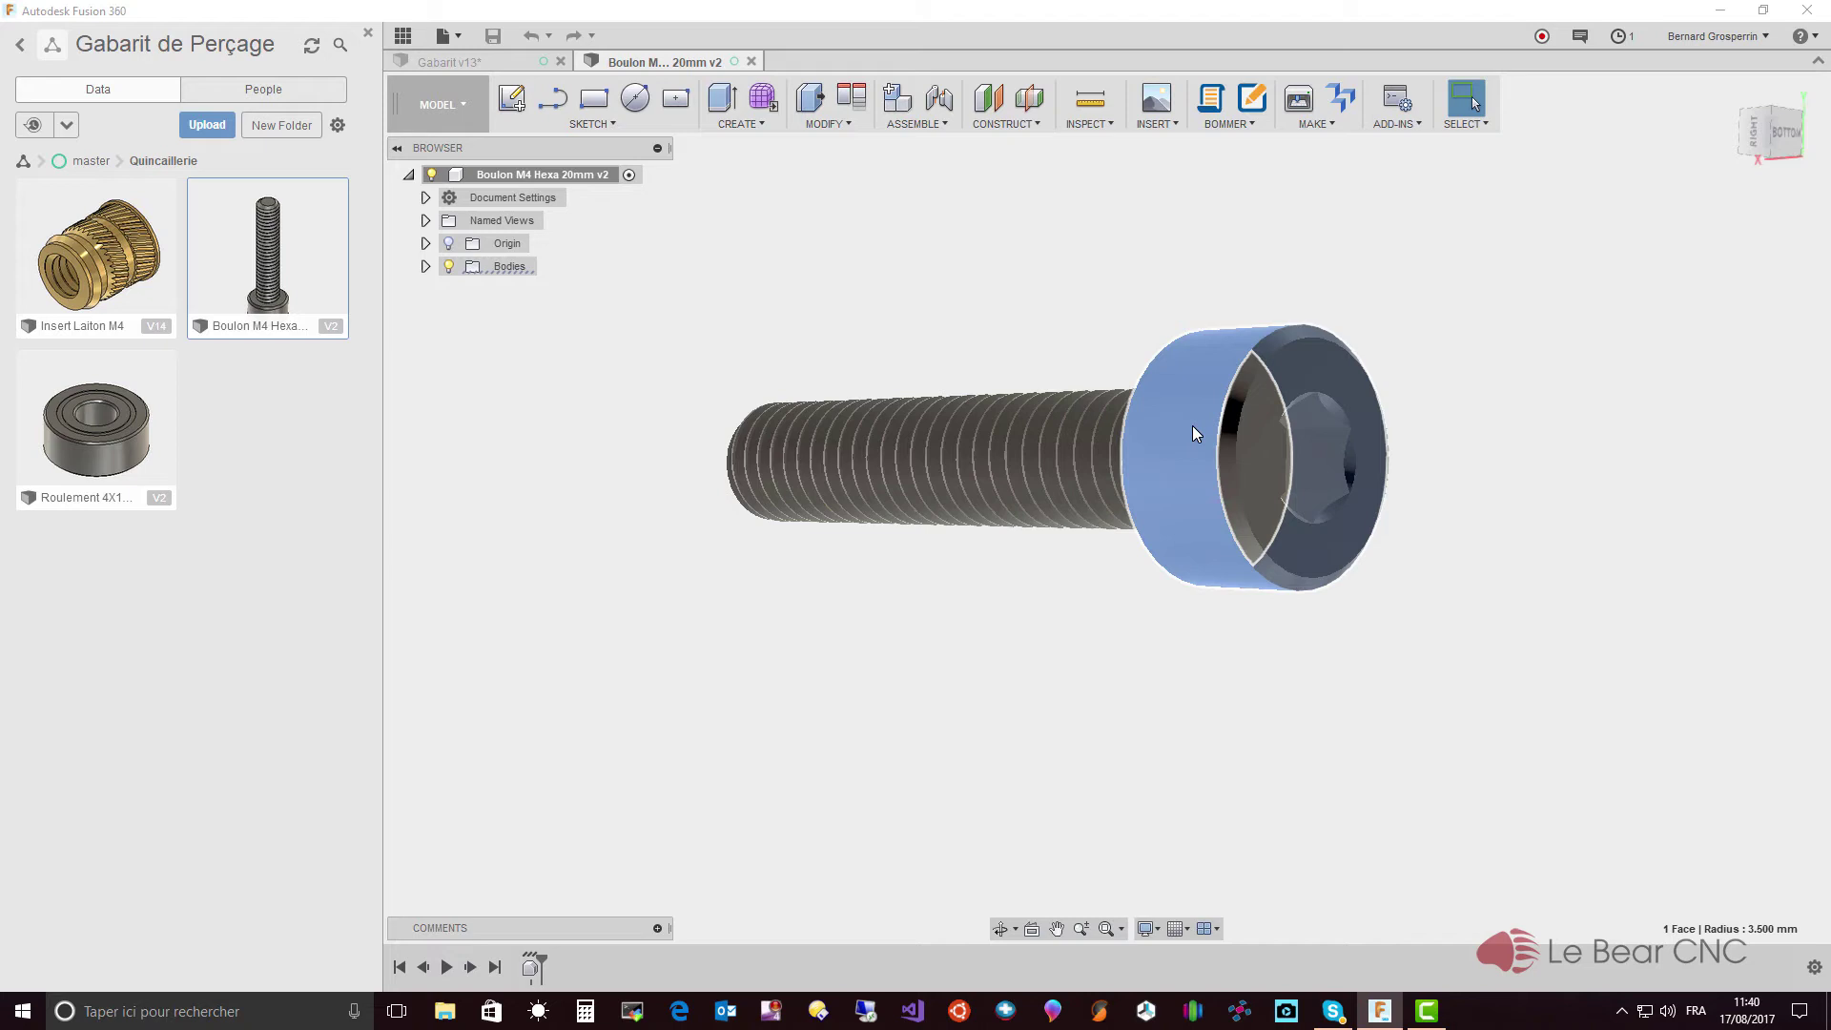
pyautogui.press('Escape')
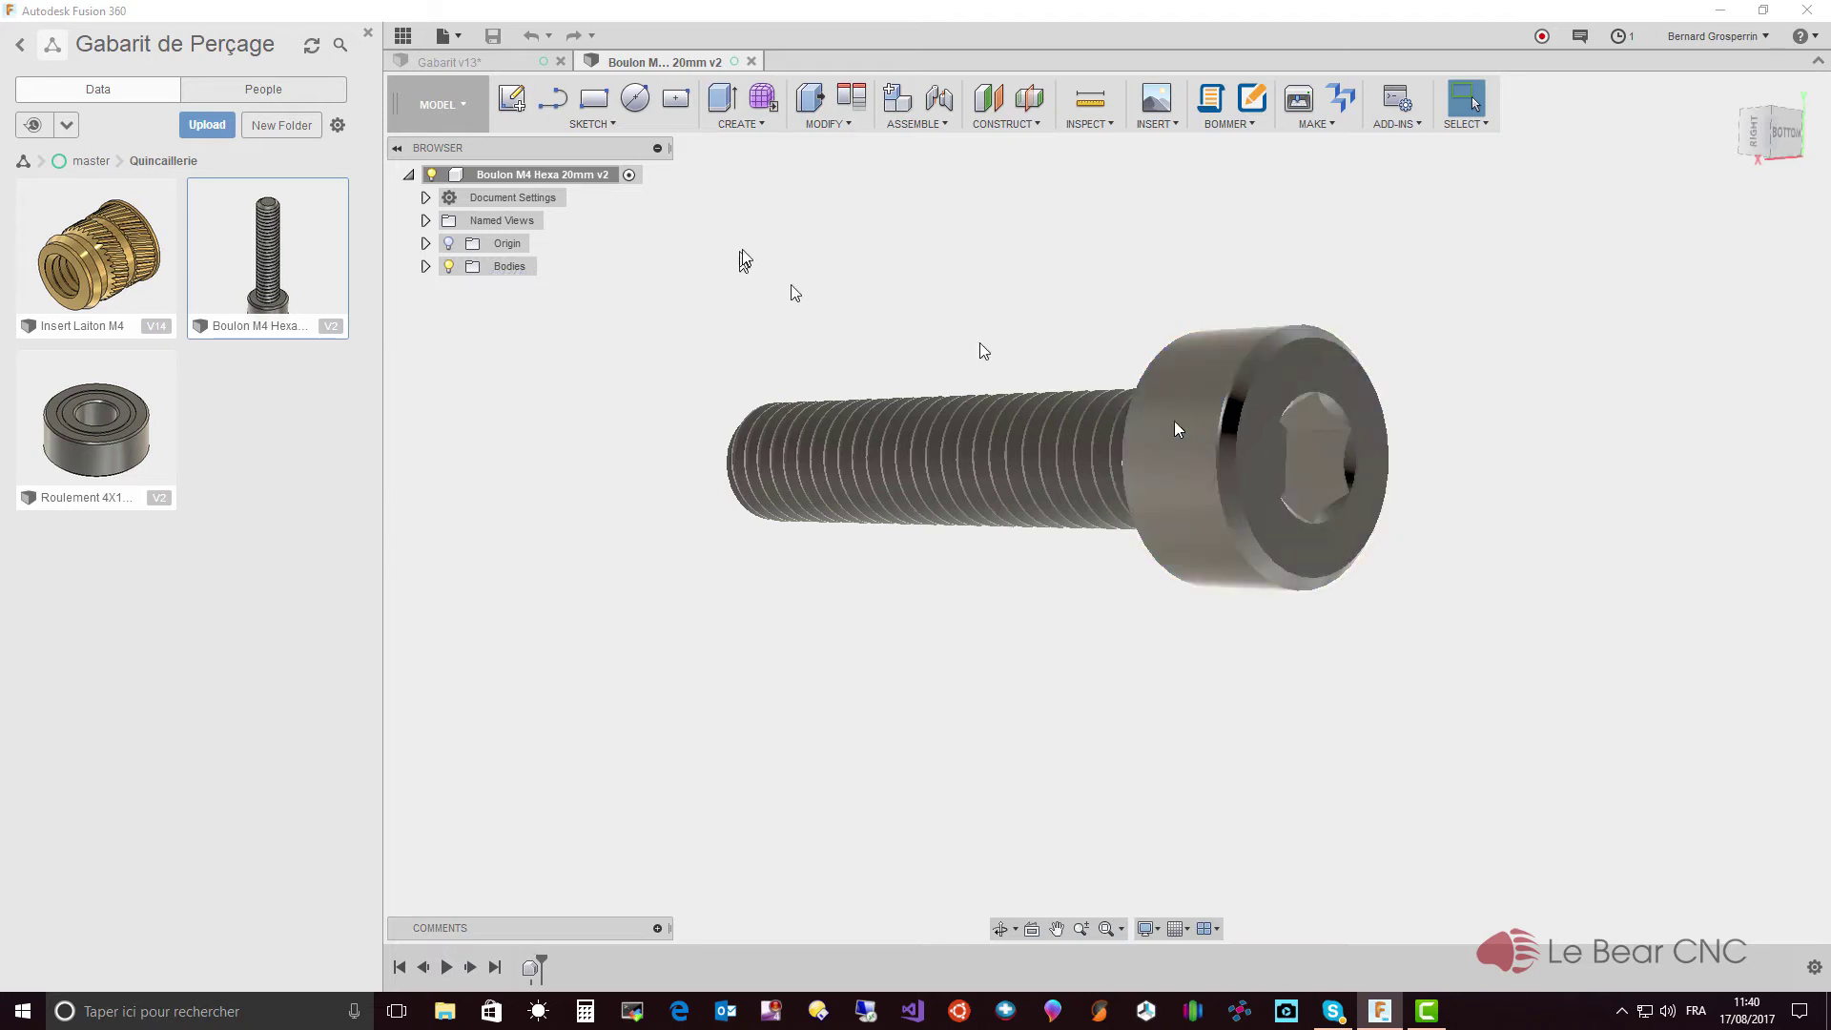
# - In the Gabarit design, start a simple hole on the bar's top face, 4.5 mm deep, 8 mm diameter, with a 180° tip angle
pyautogui.click(466, 61)
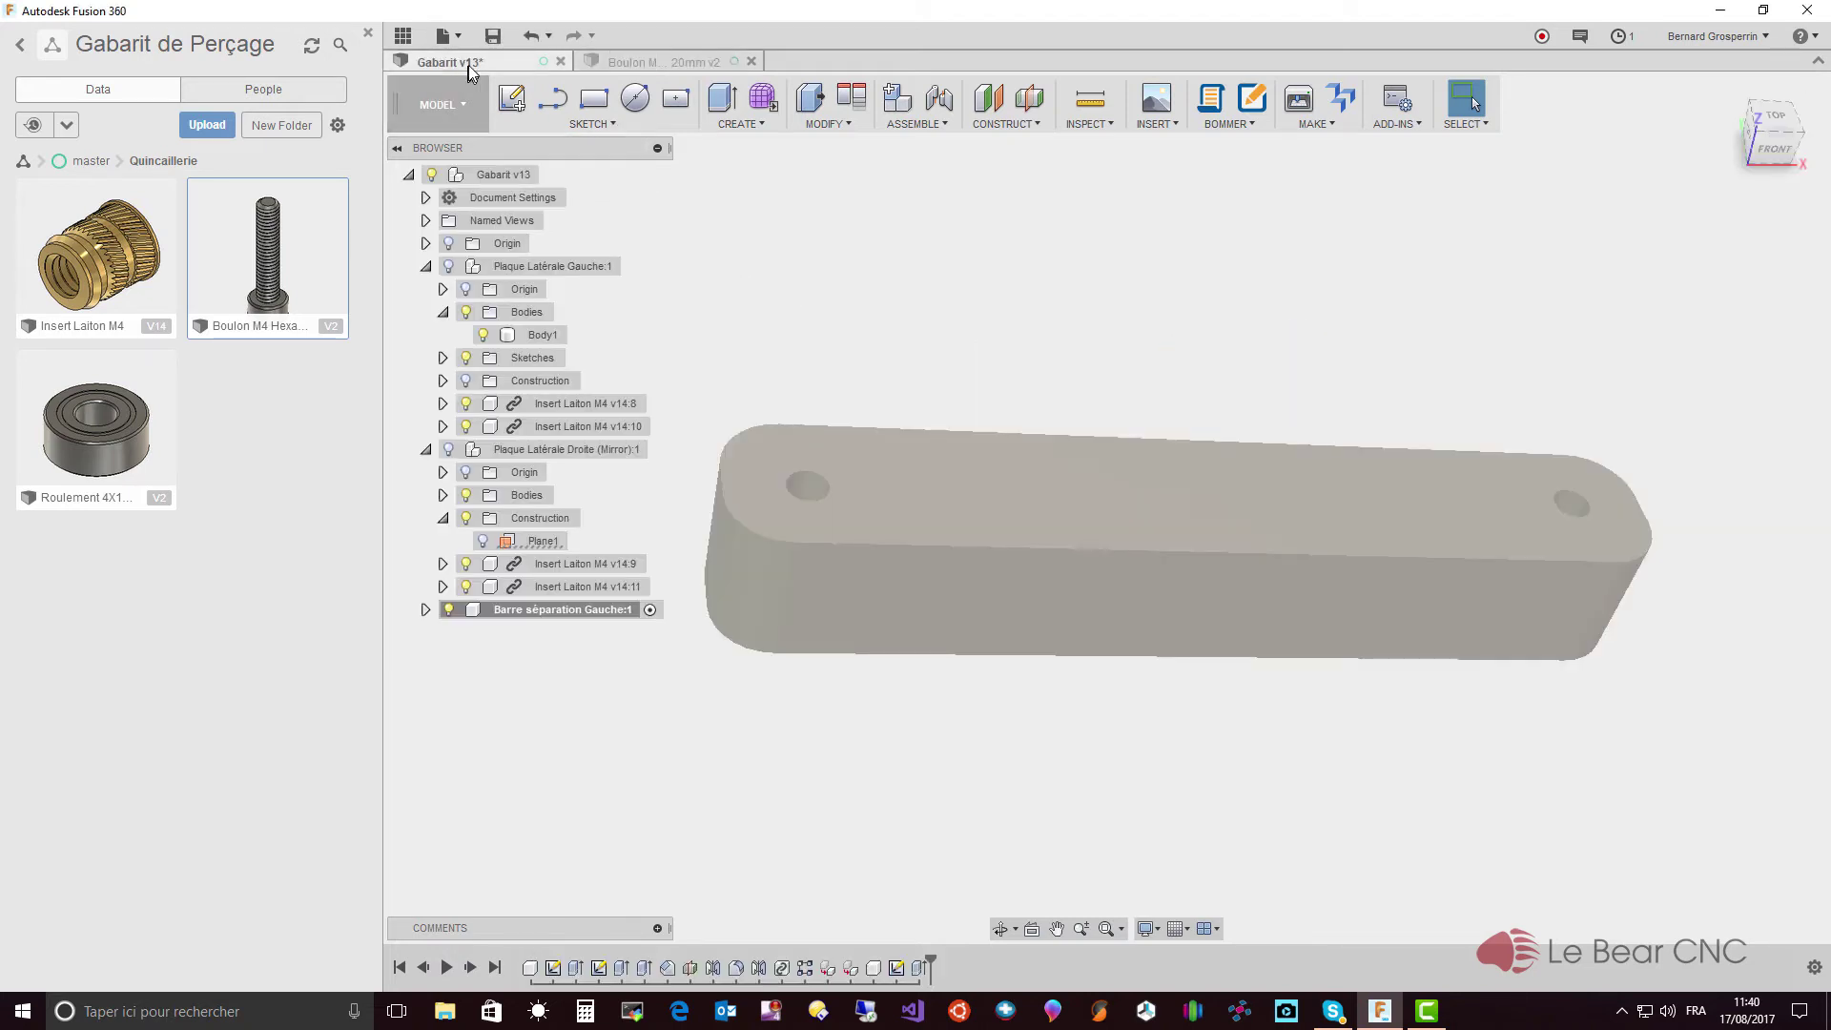
pyautogui.click(740, 124)
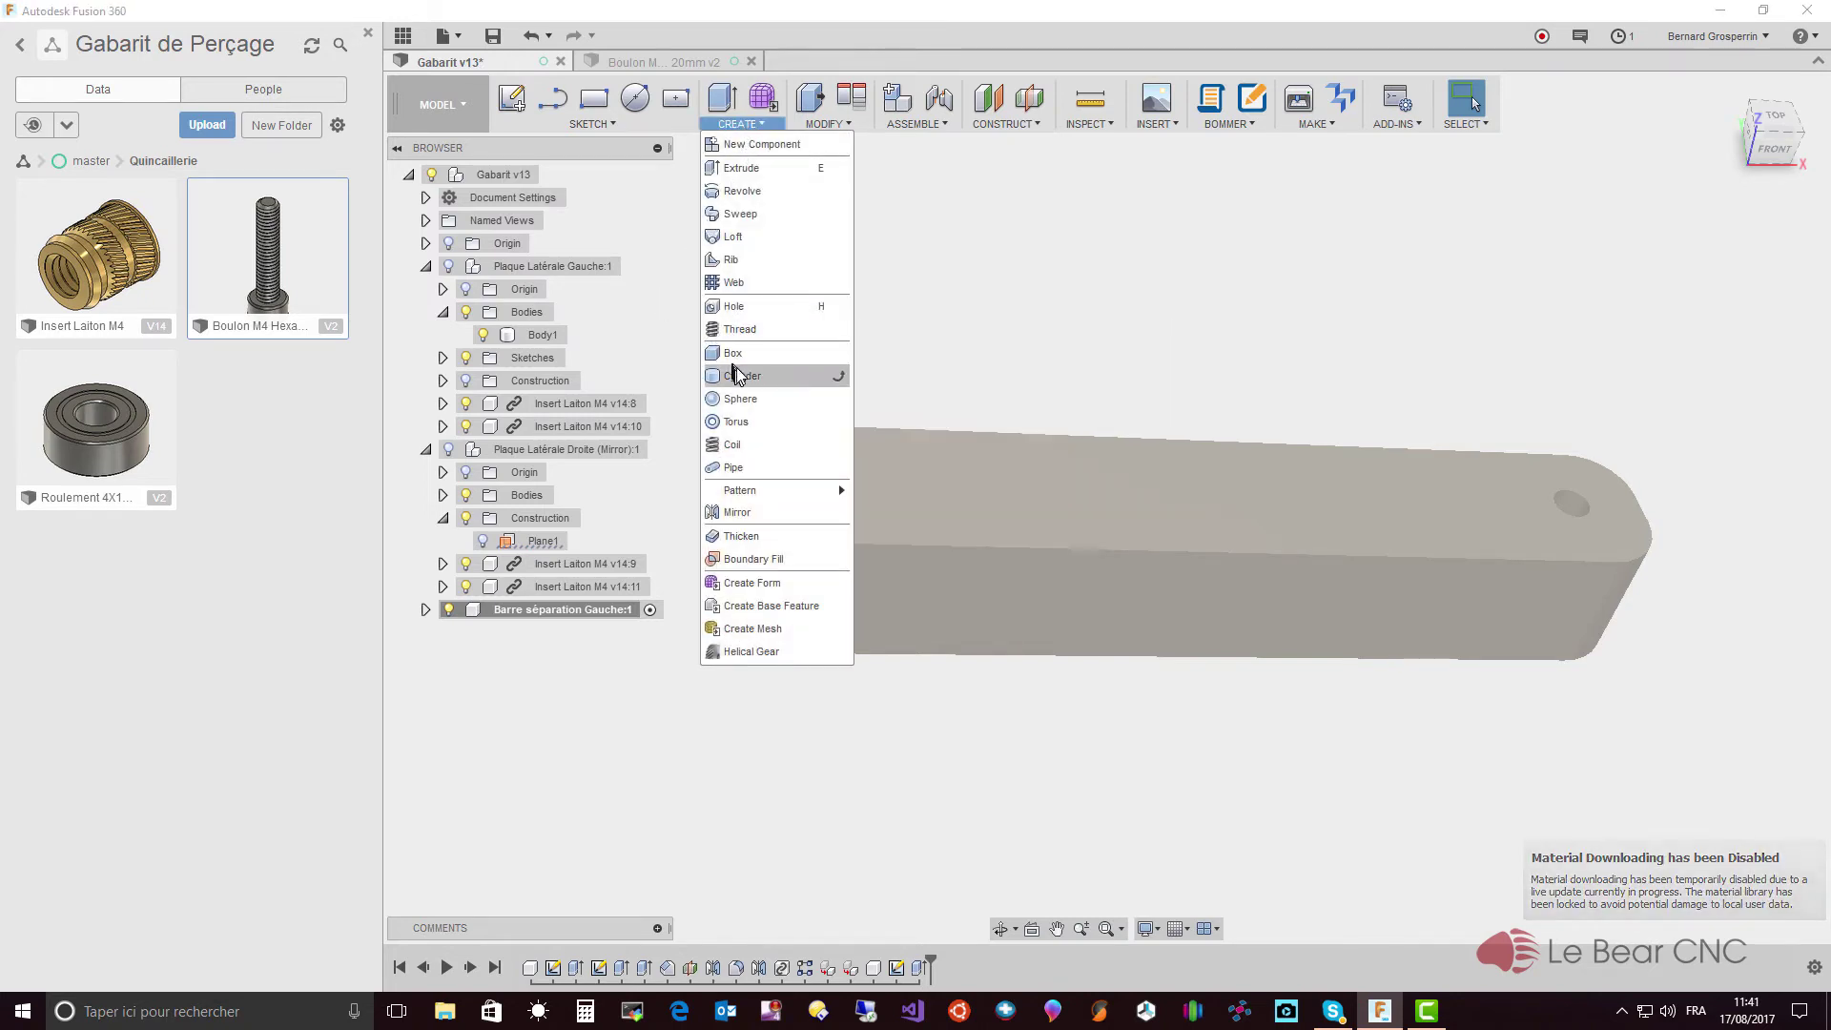
pyautogui.click(747, 309)
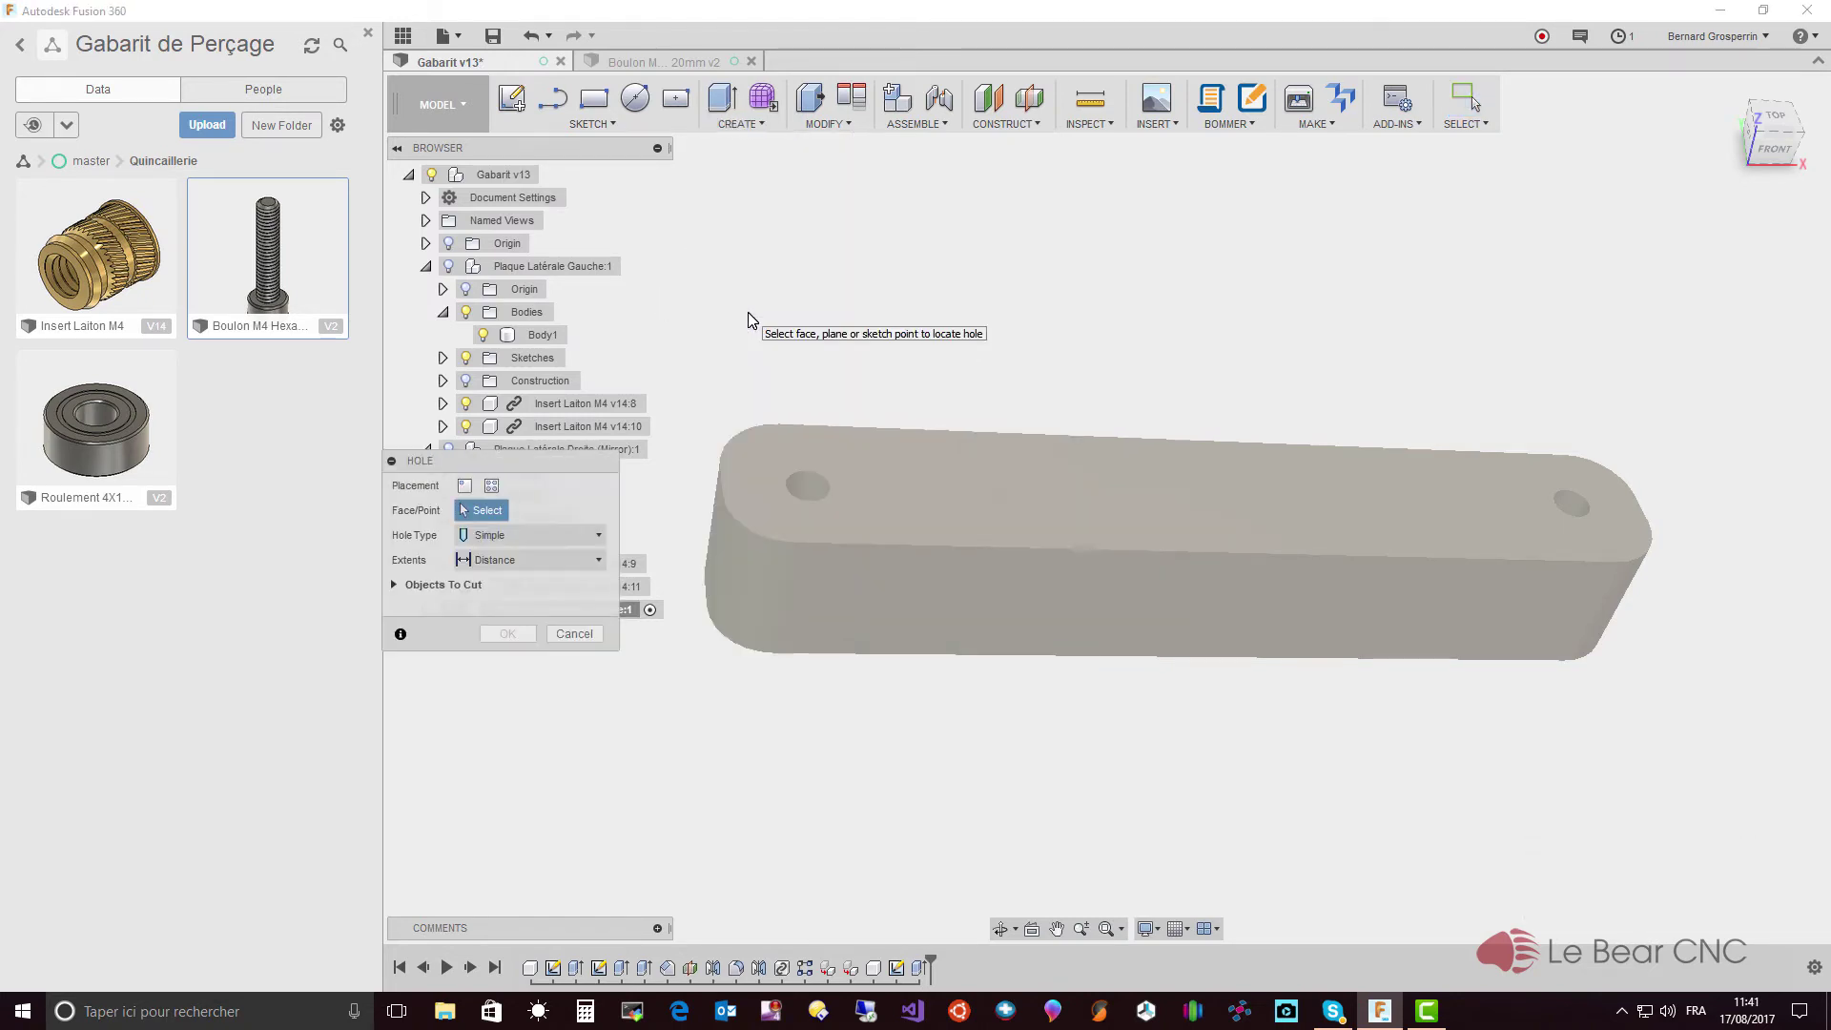
pyautogui.click(894, 527)
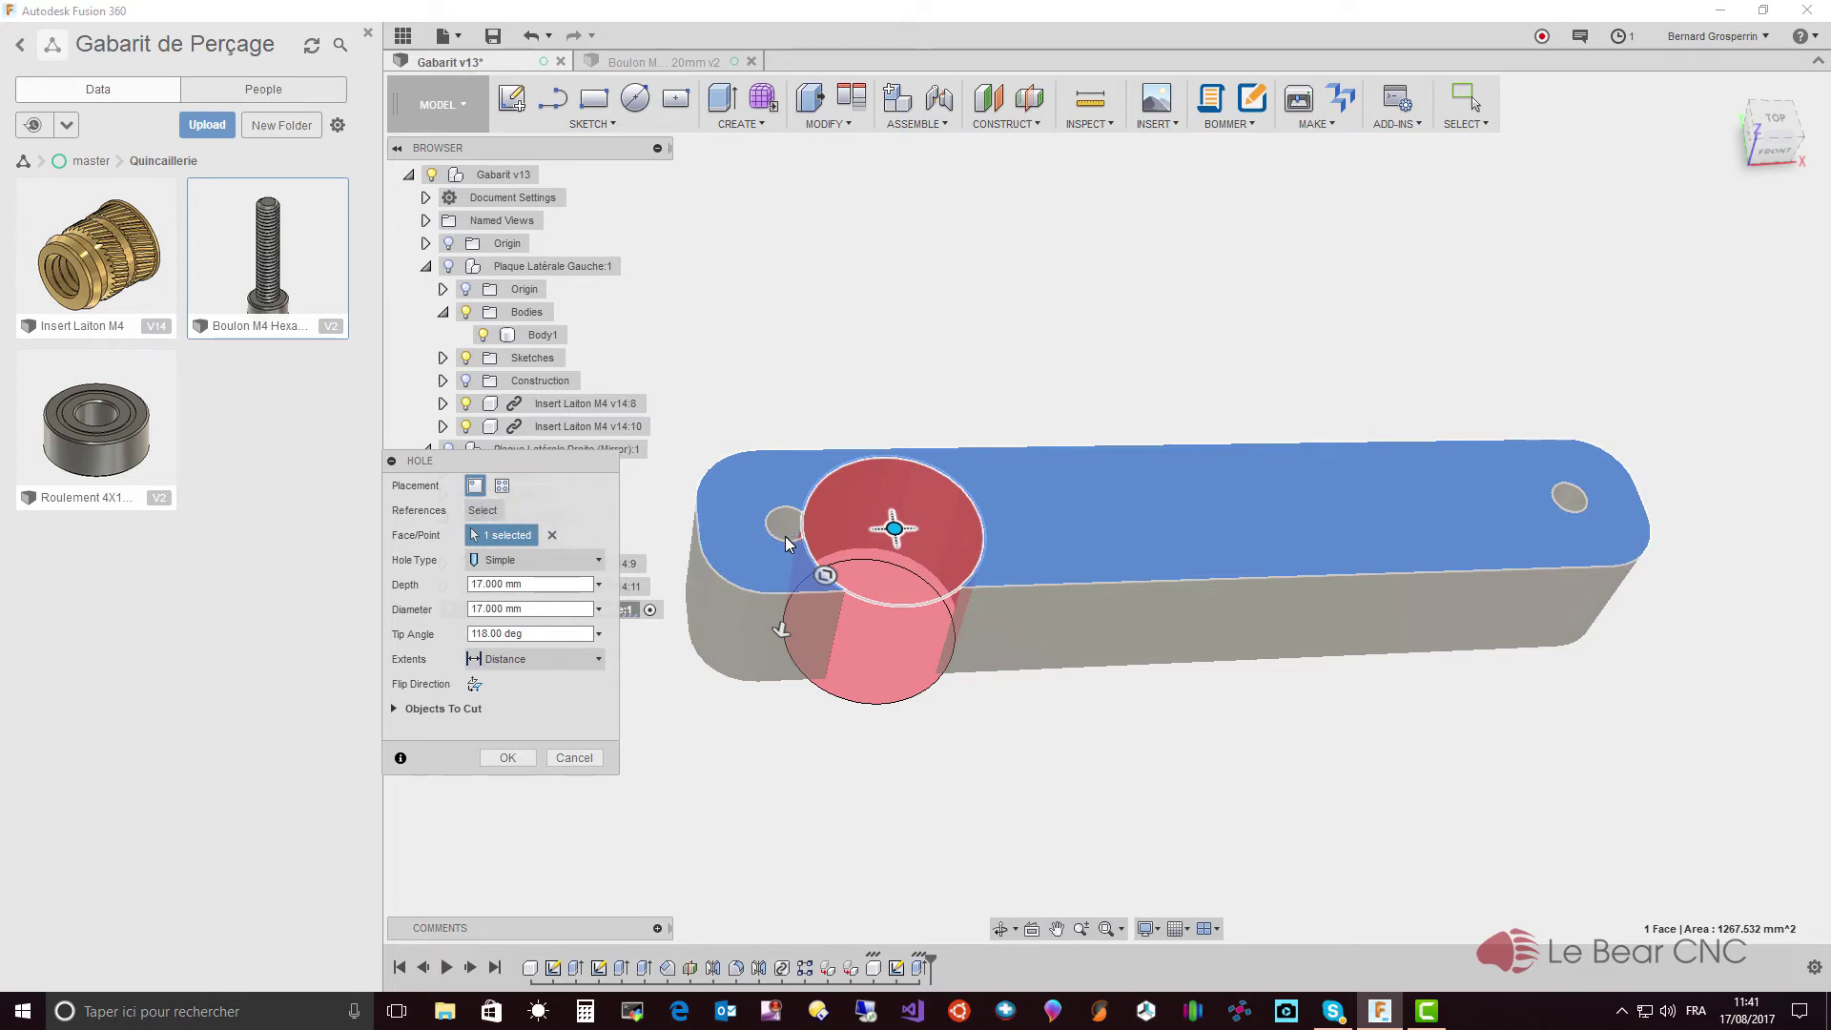
pyautogui.click(473, 584)
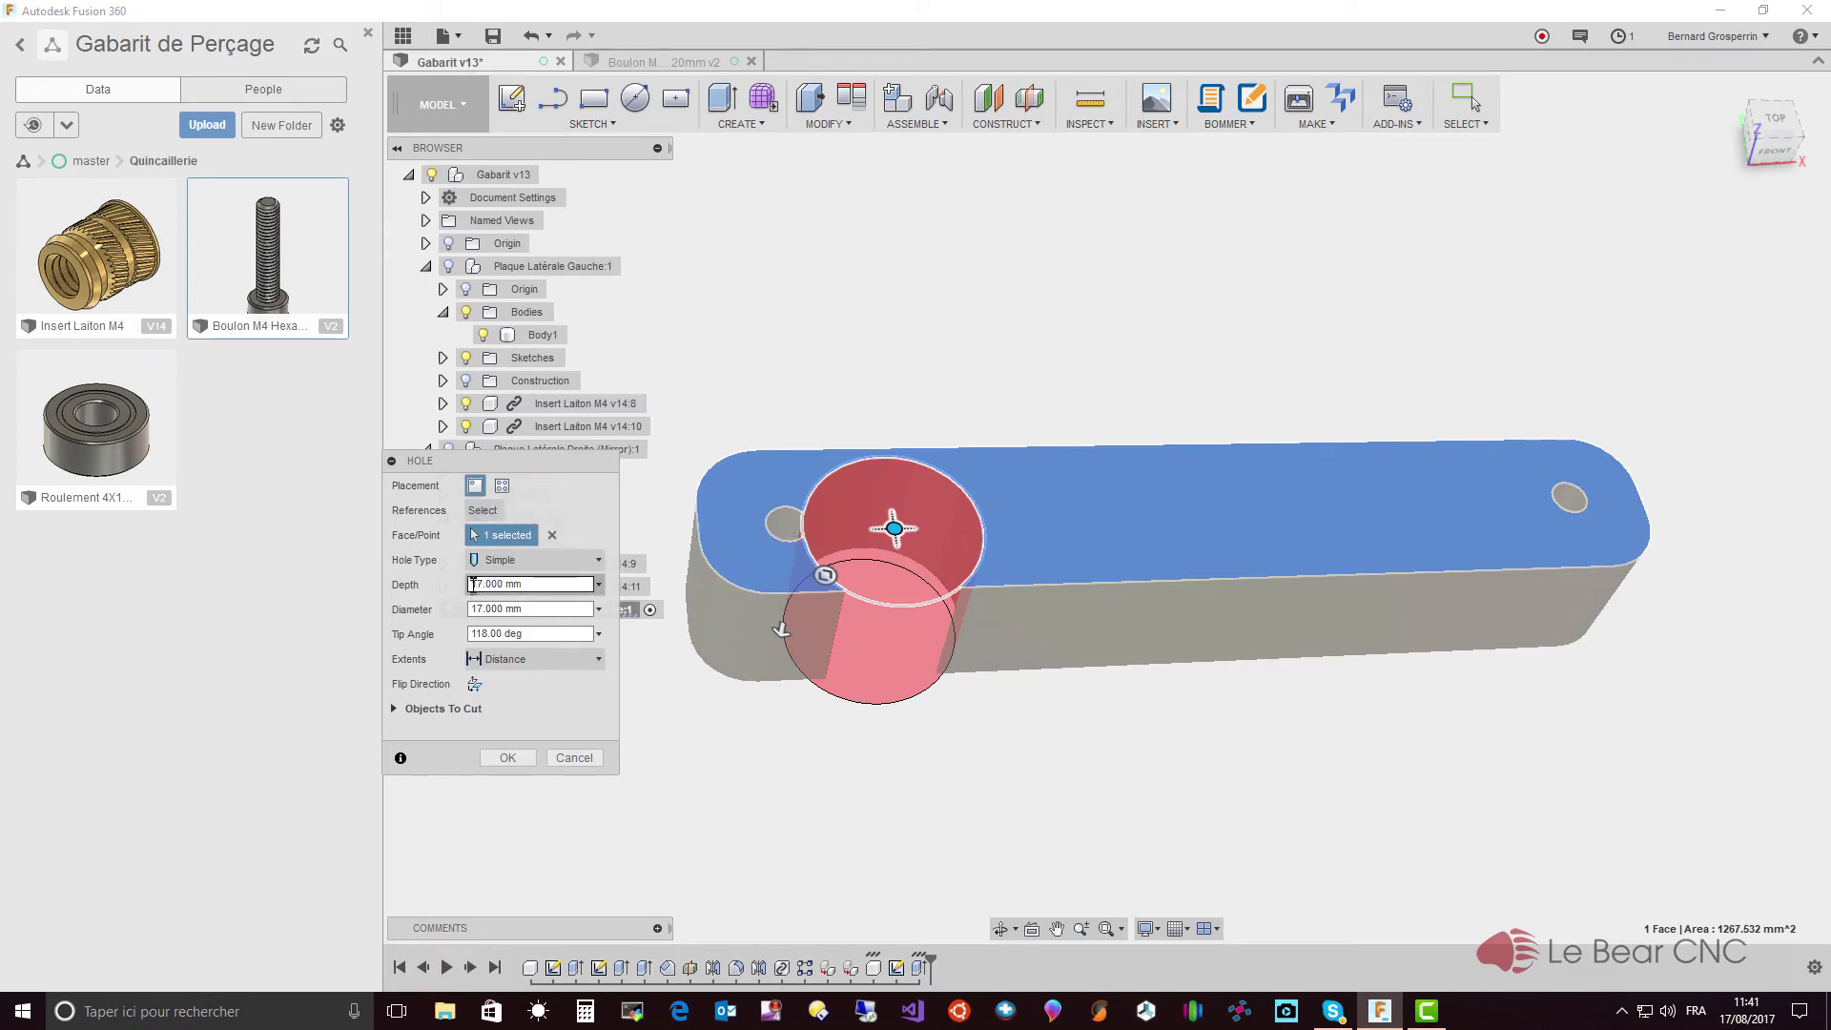
pyautogui.moveTo(488, 583); pyautogui.dragTo(524, 581)
pyautogui.write('4.5')
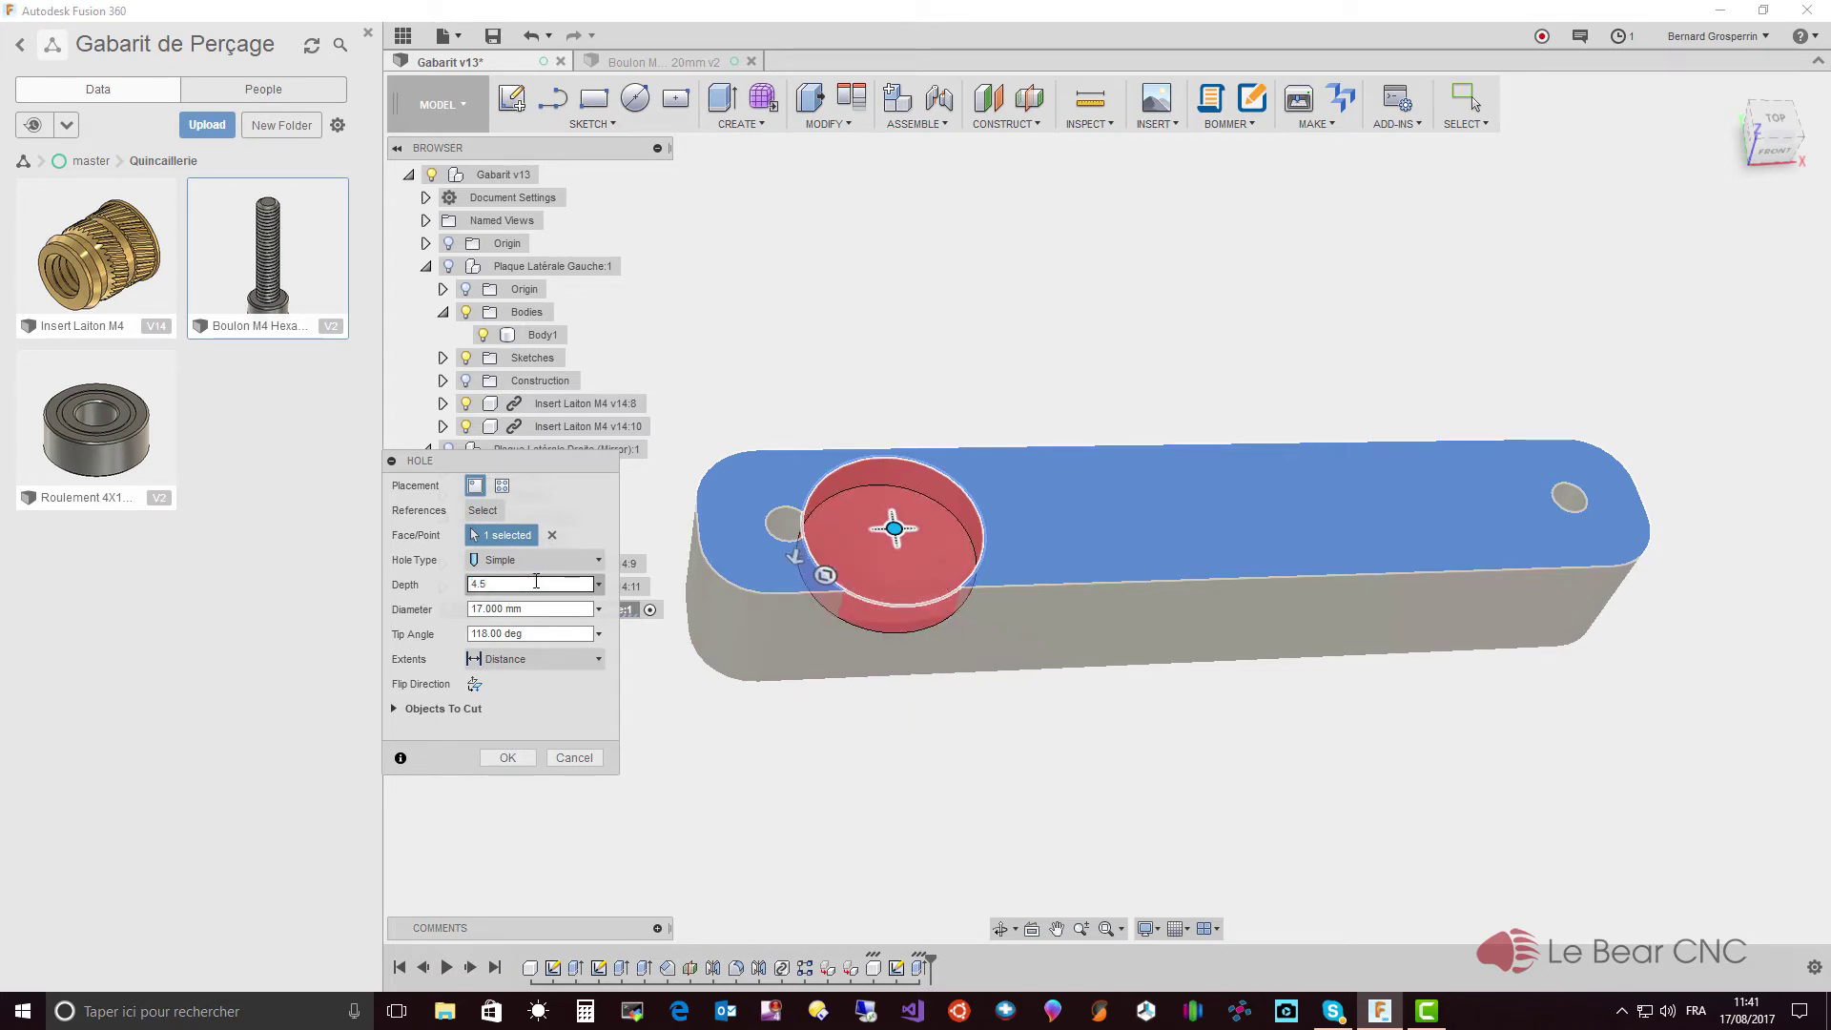
pyautogui.press('Tab')
pyautogui.write('8')
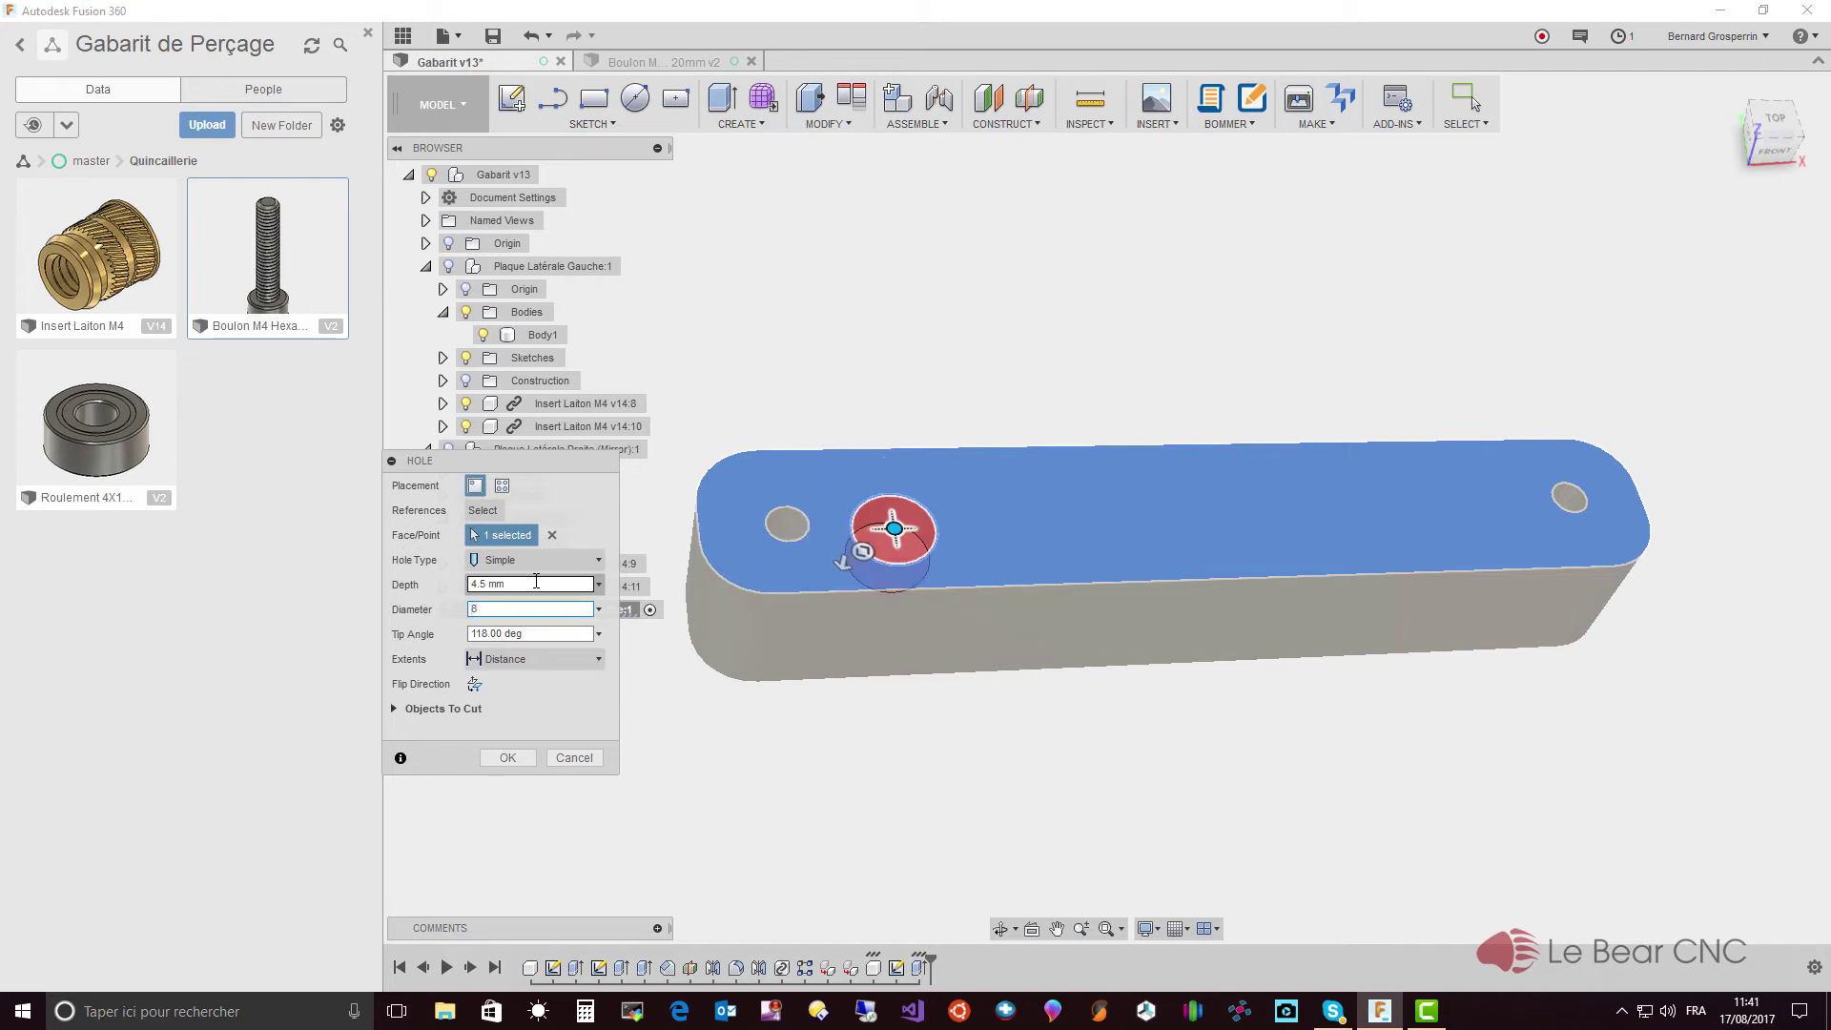
pyautogui.press('Tab')
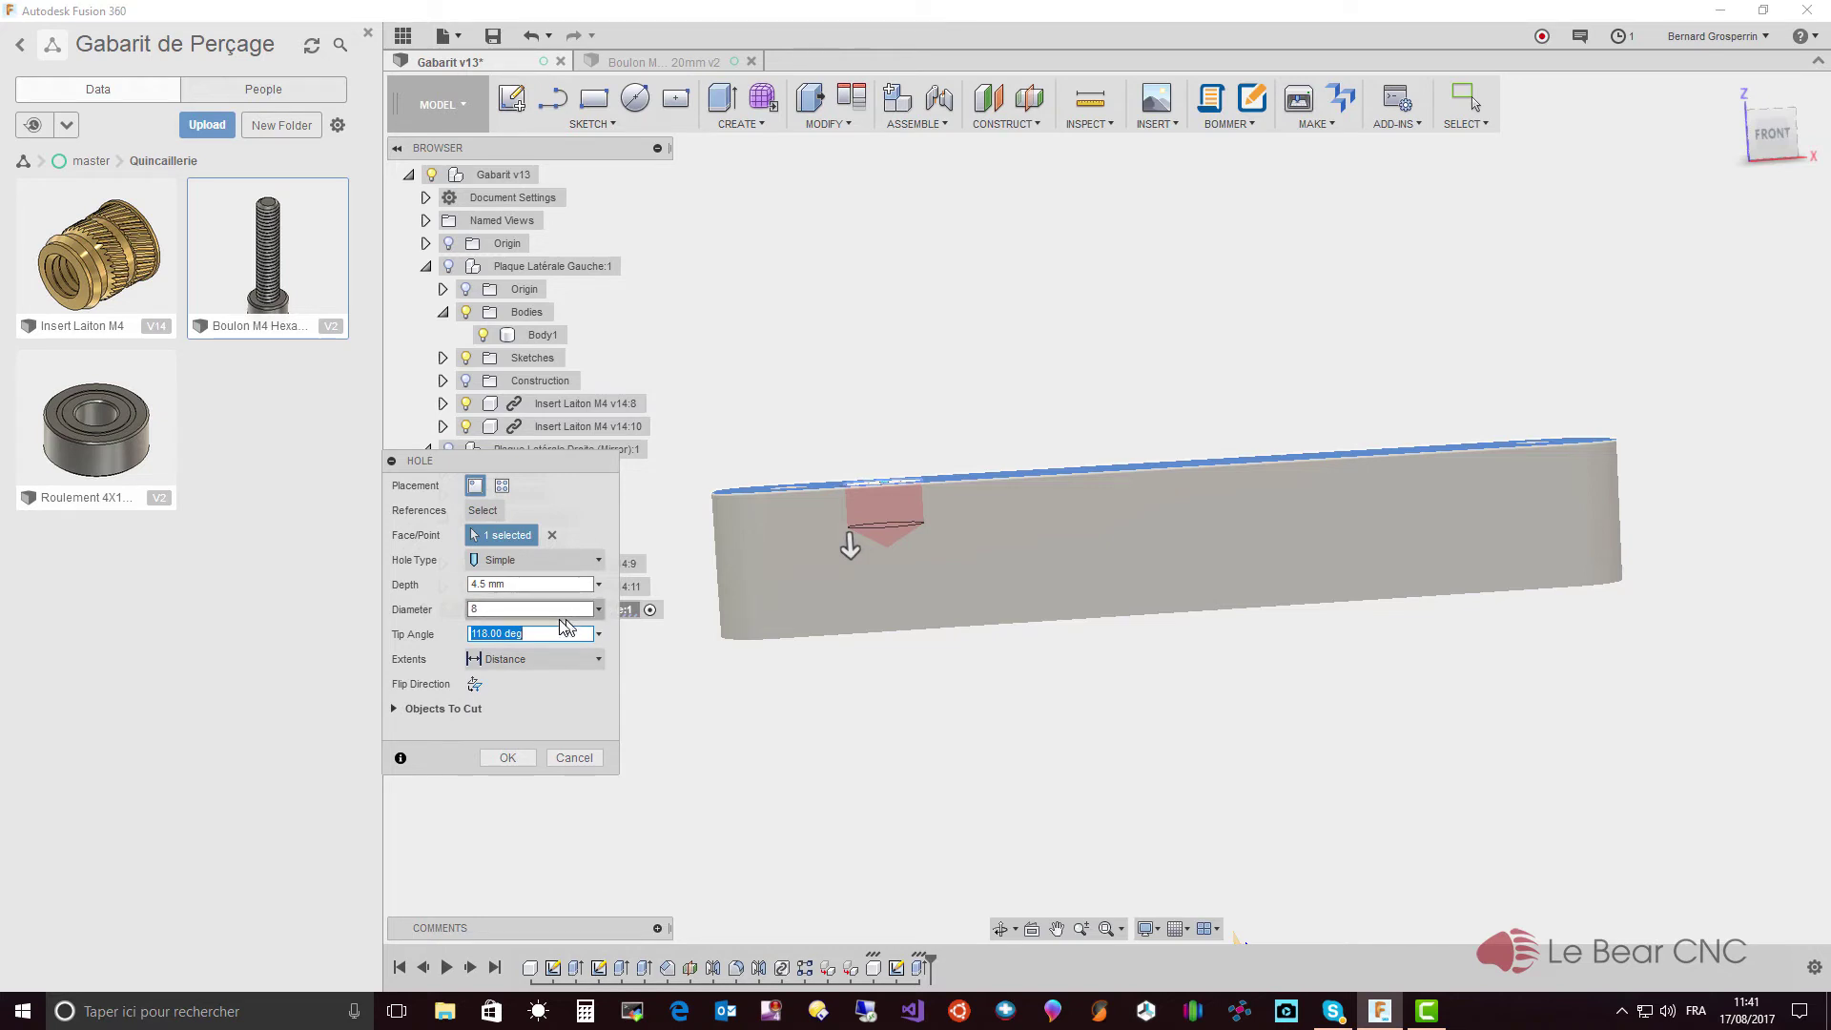
pyautogui.write('1')
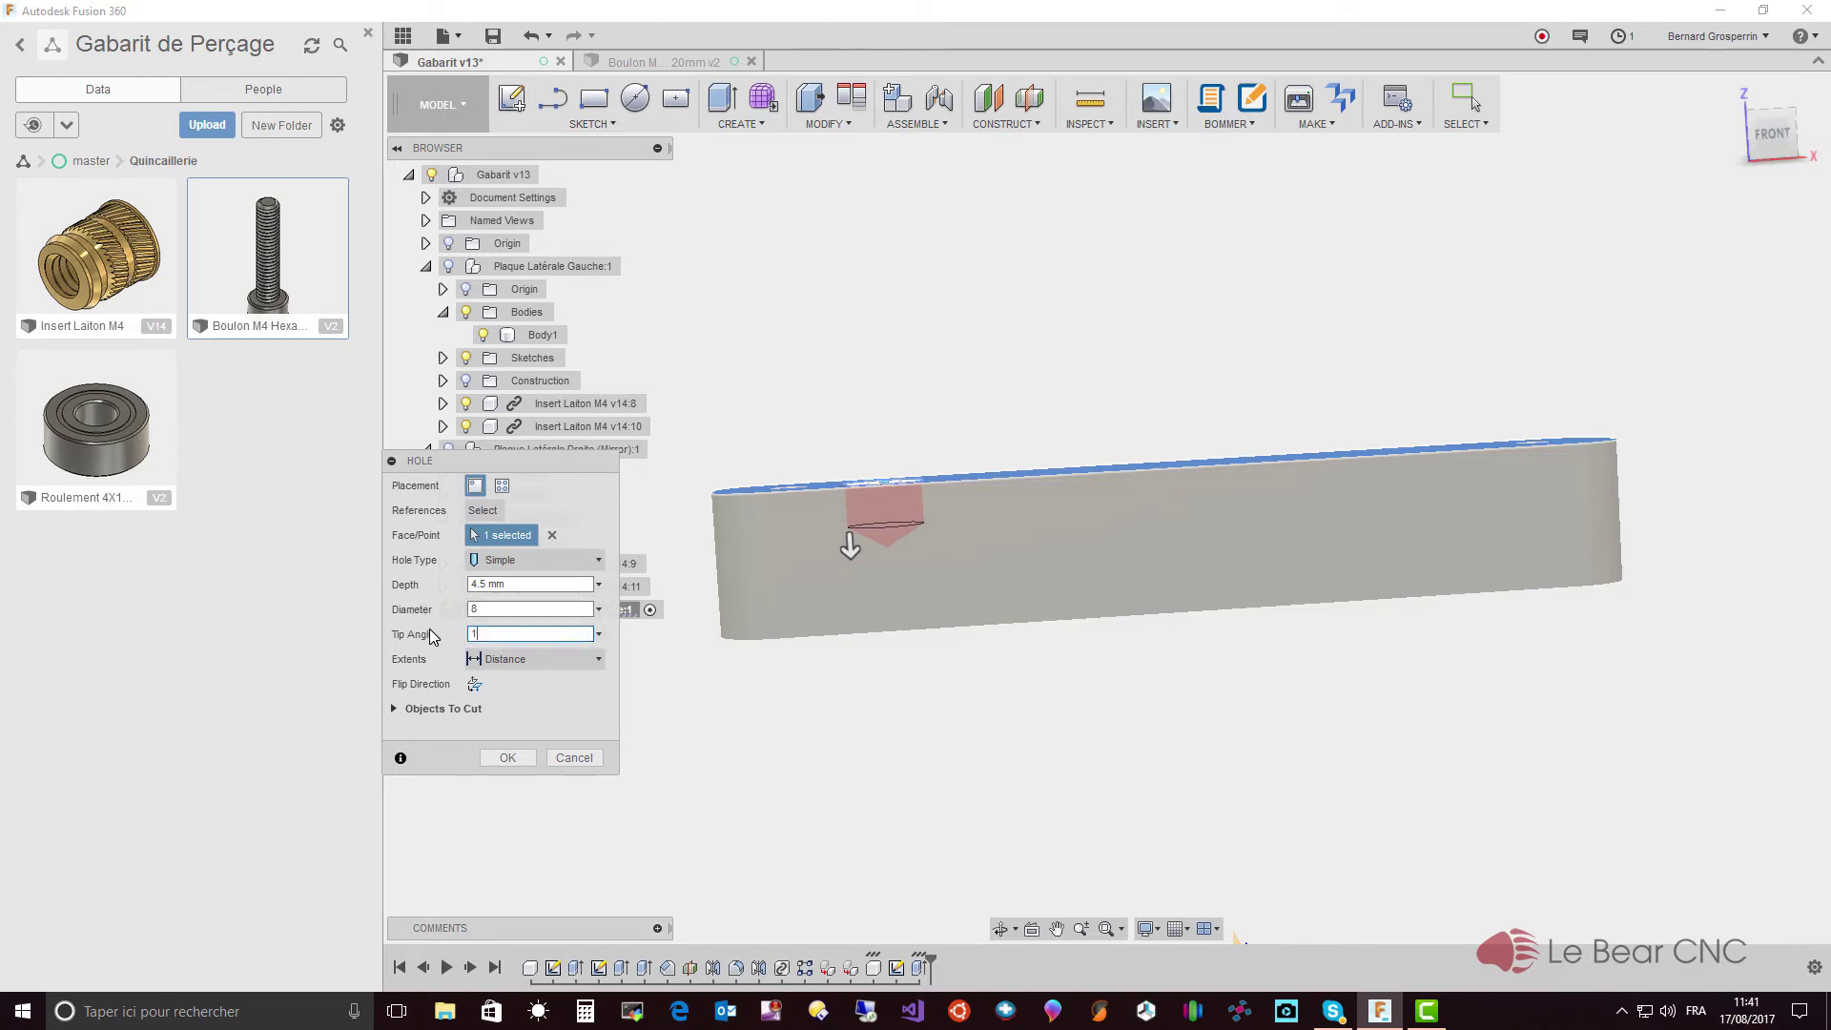
pyautogui.write('80')
# - Centre the counterbore hole on the existing hole at the bar's left end and create it
pyautogui.keyDown('shift'); pyautogui.moveTo(431, 632); pyautogui.dragTo(667, 649, button='middle'); pyautogui.keyUp('shift')
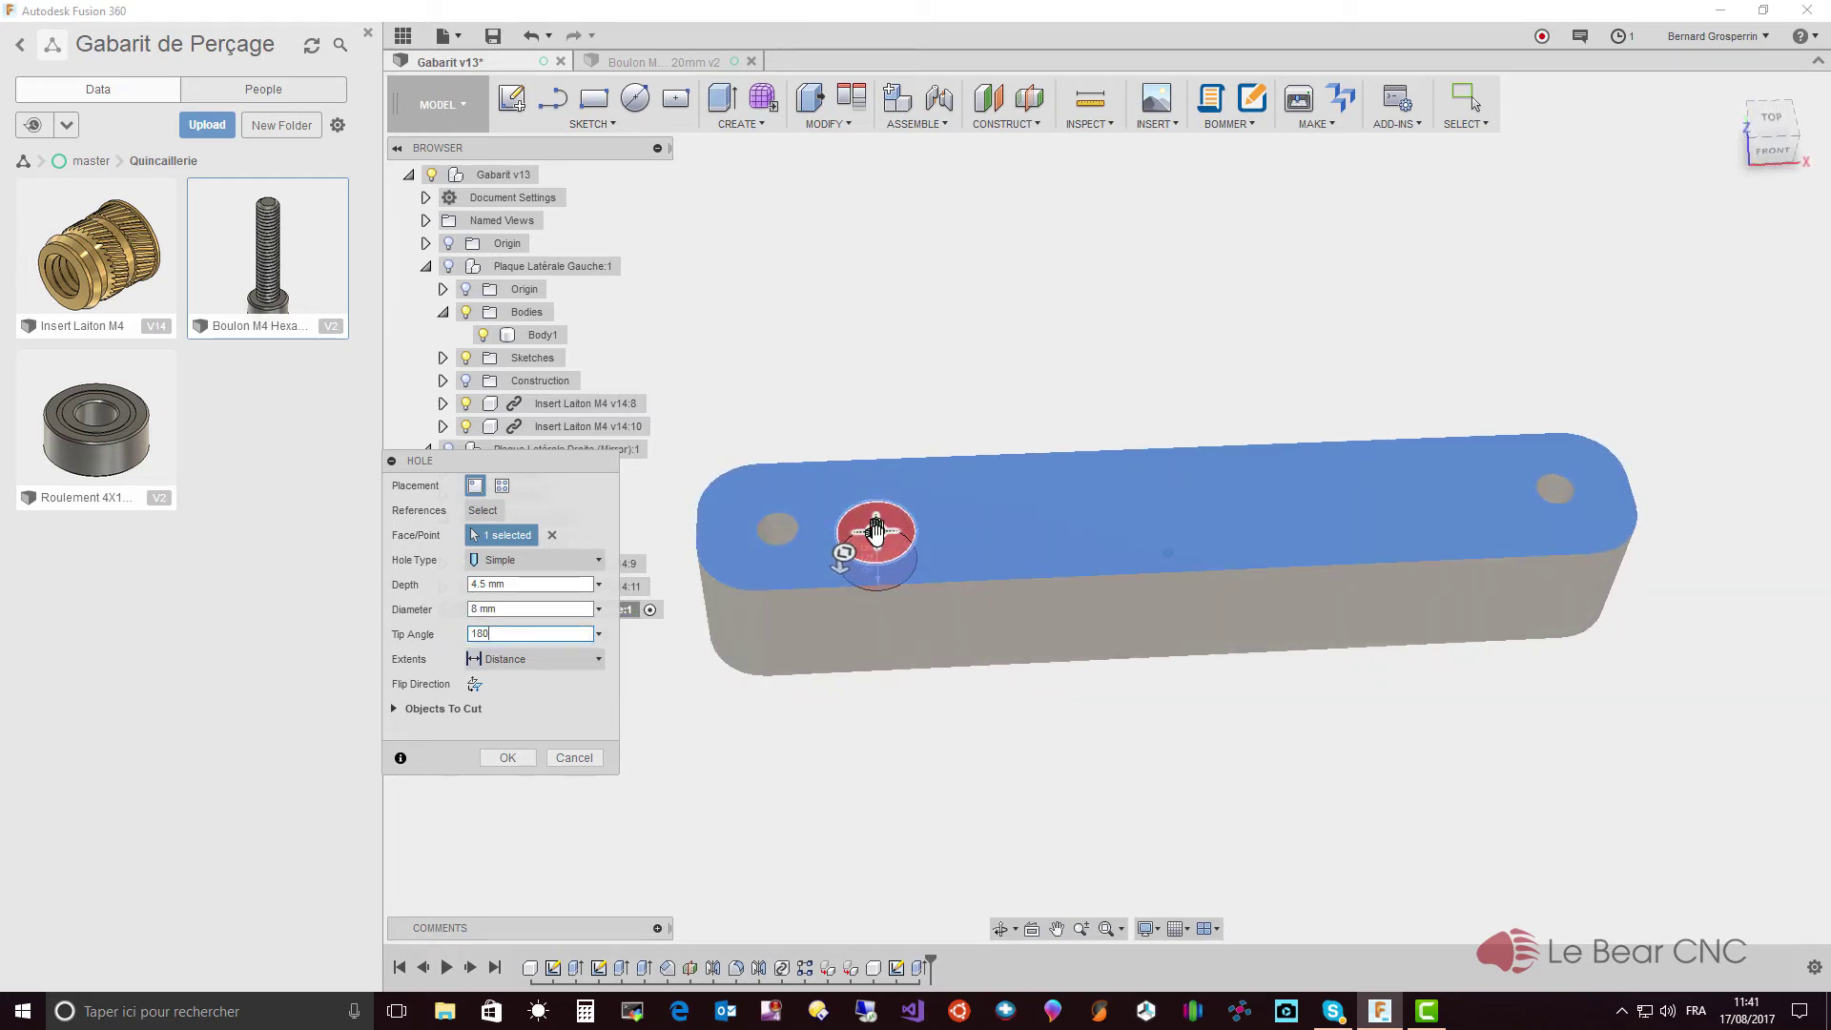
pyautogui.moveTo(876, 523); pyautogui.dragTo(782, 534)
pyautogui.keyDown('shift'); pyautogui.moveTo(892, 523); pyautogui.dragTo(745, 575, button='middle'); pyautogui.keyUp('shift')
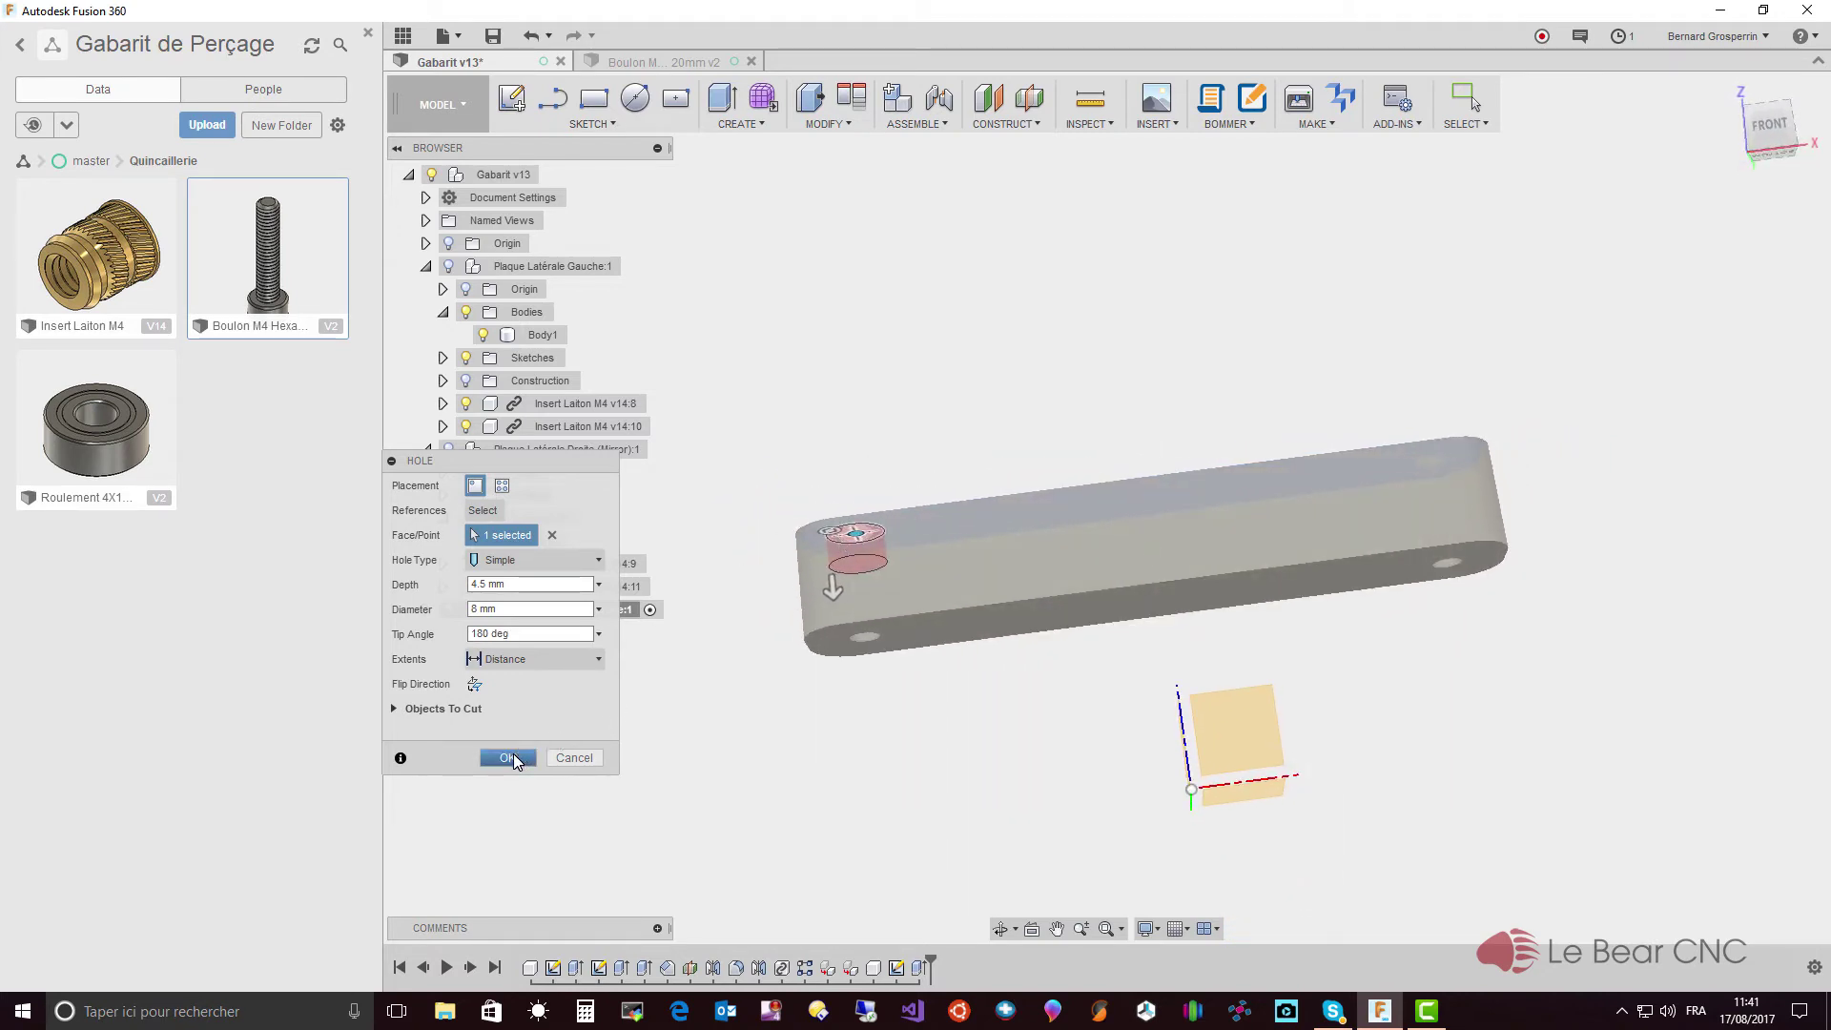
pyautogui.click(512, 758)
pyautogui.keyDown('shift'); pyautogui.moveTo(511, 756); pyautogui.dragTo(1057, 173, button='middle'); pyautogui.keyUp('shift')
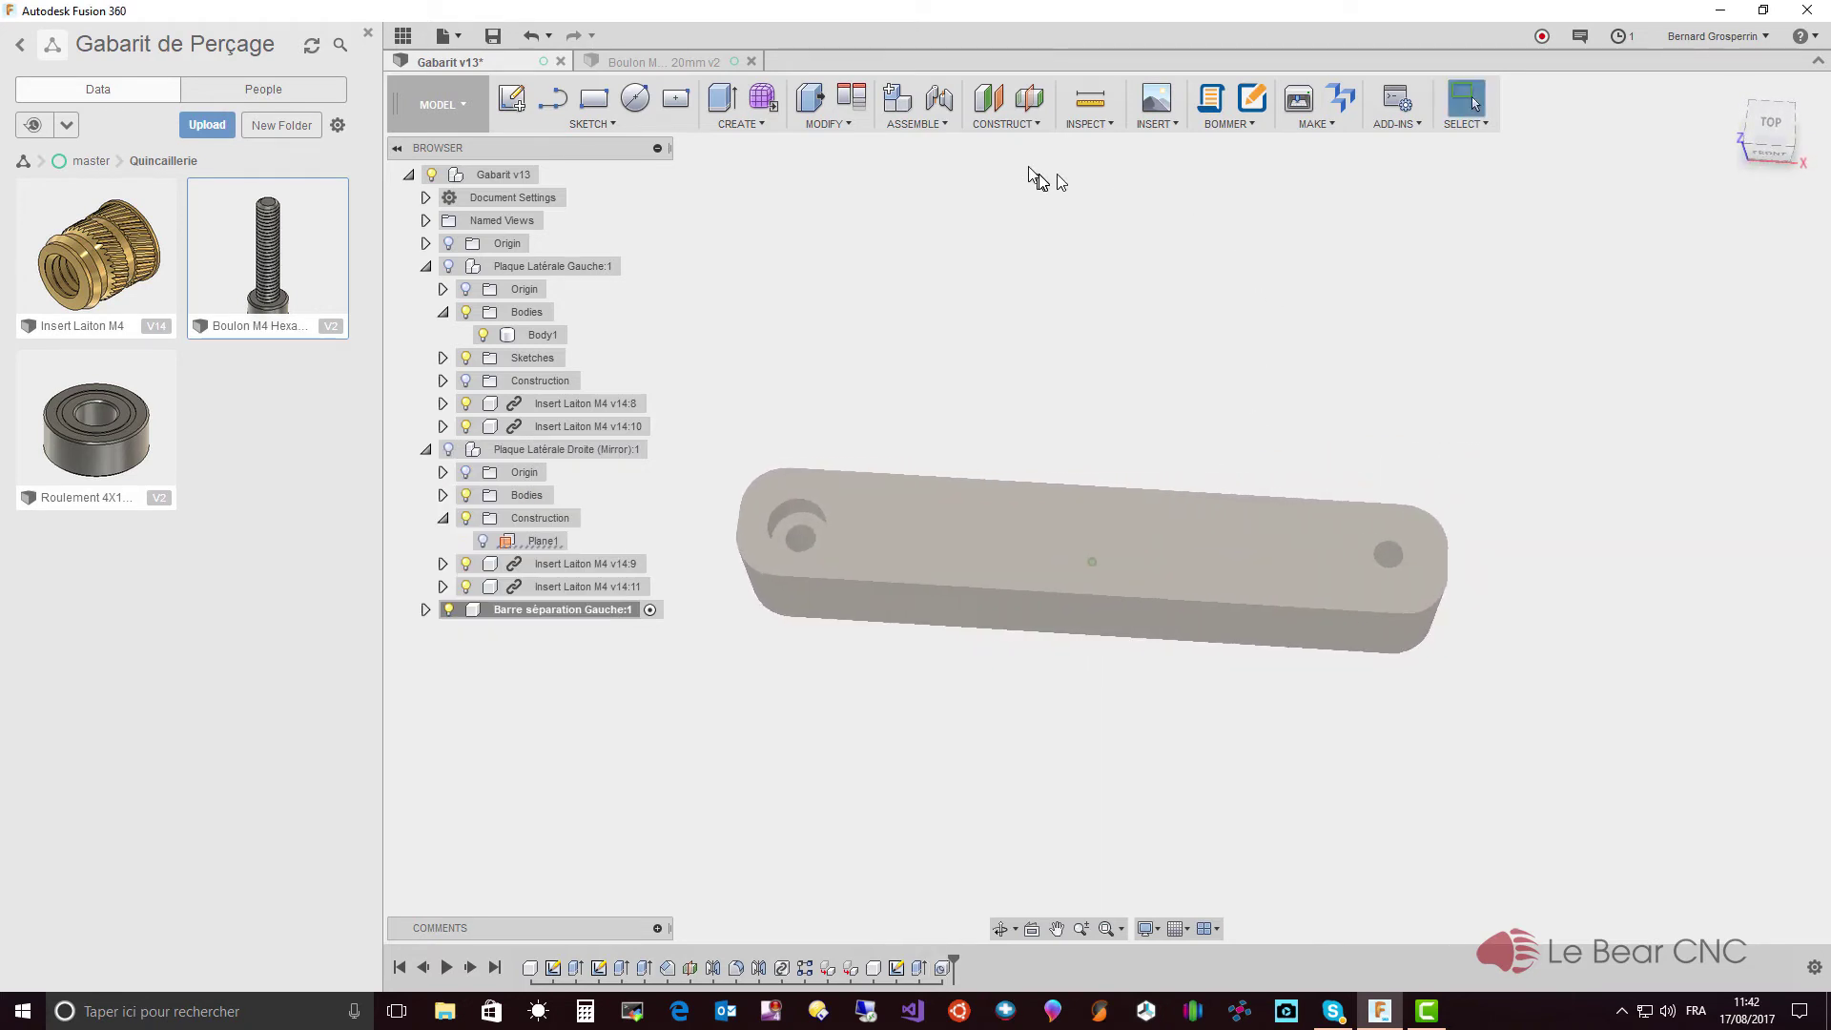
# - Add a matching flat-bottomed hole, 4.5 mm deep and 8 mm in diameter, centred on the top face's right hole
pyautogui.click(1356, 547)
pyautogui.rightClick(1356, 548)
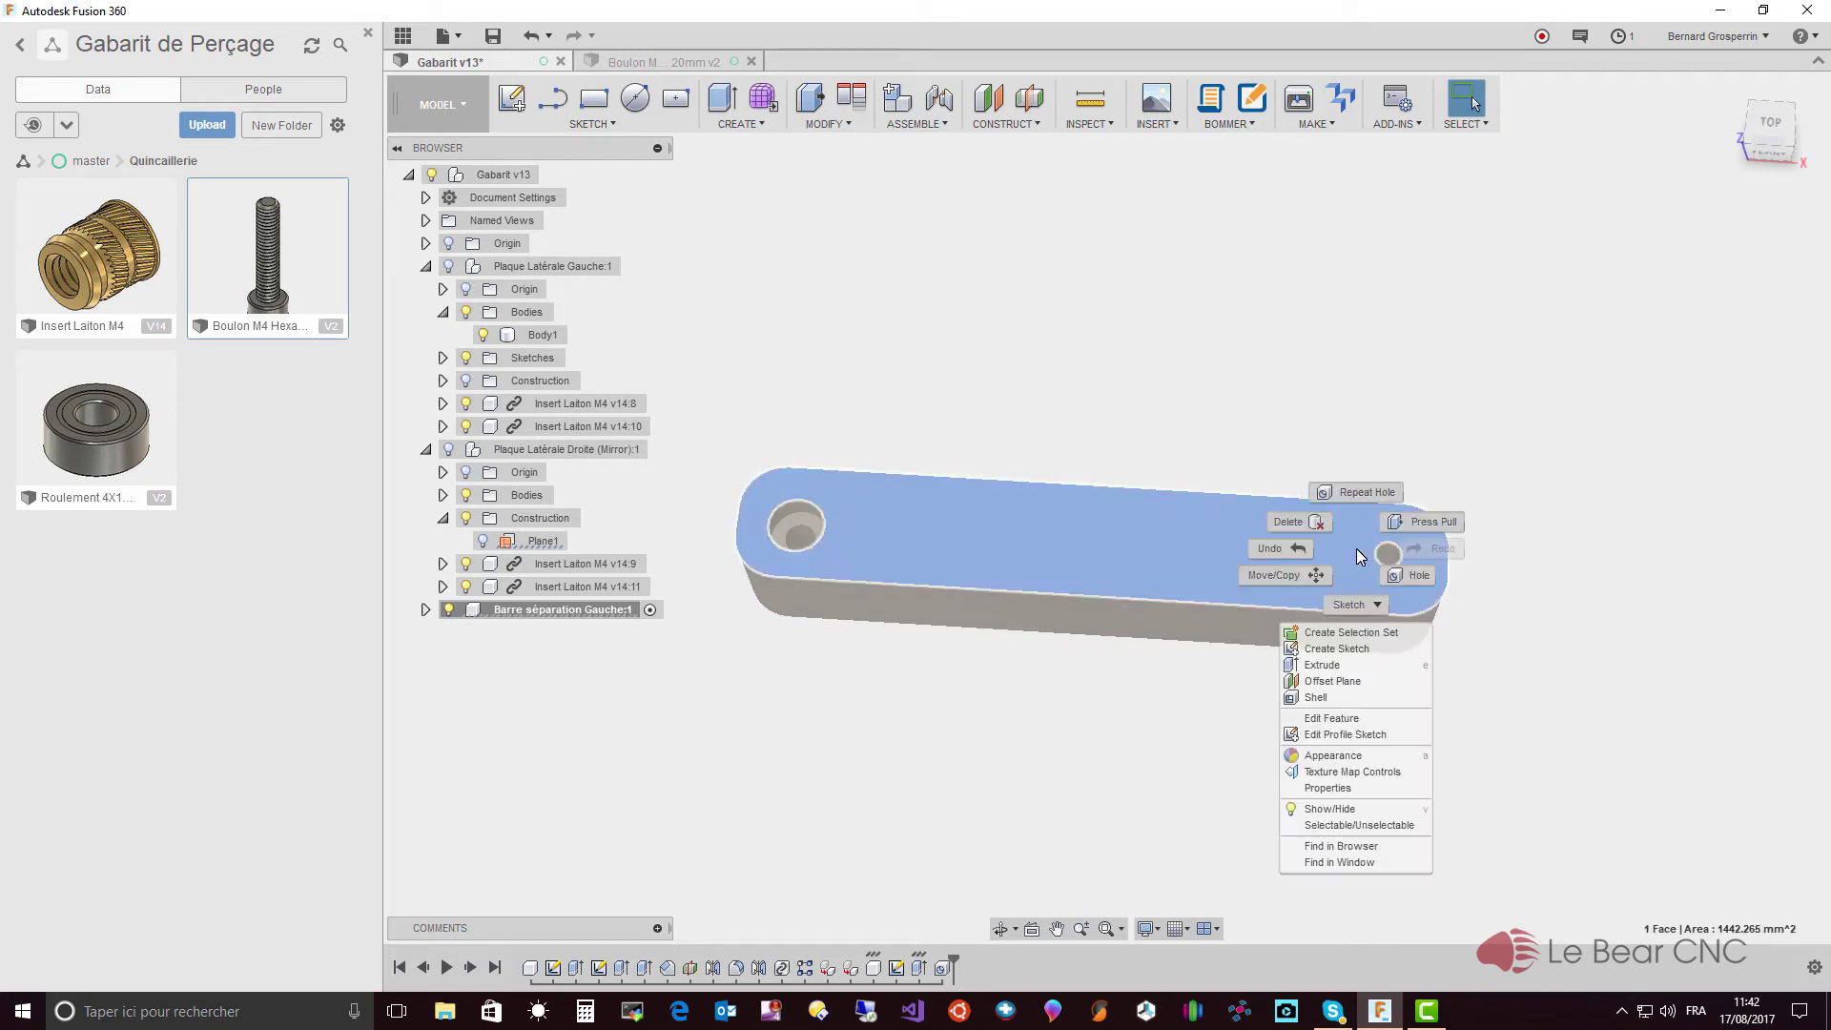
pyautogui.click(1364, 489)
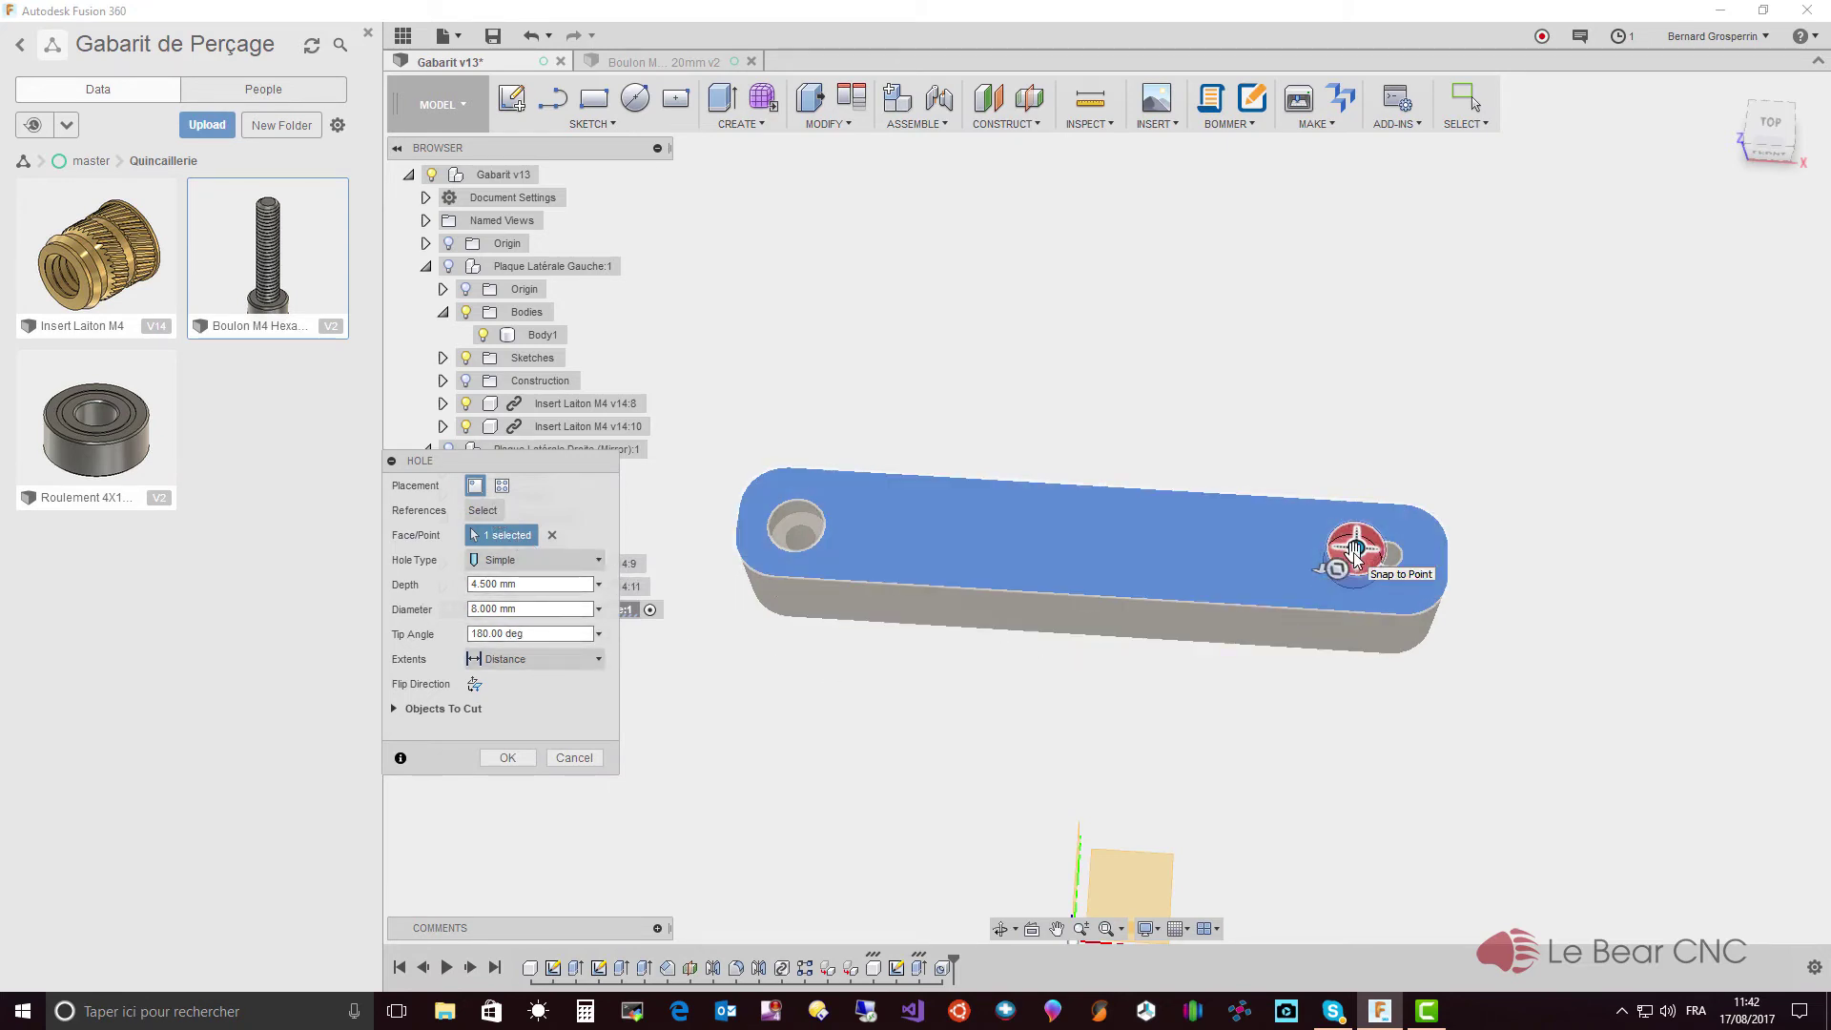
pyautogui.moveTo(1355, 549); pyautogui.dragTo(1386, 554)
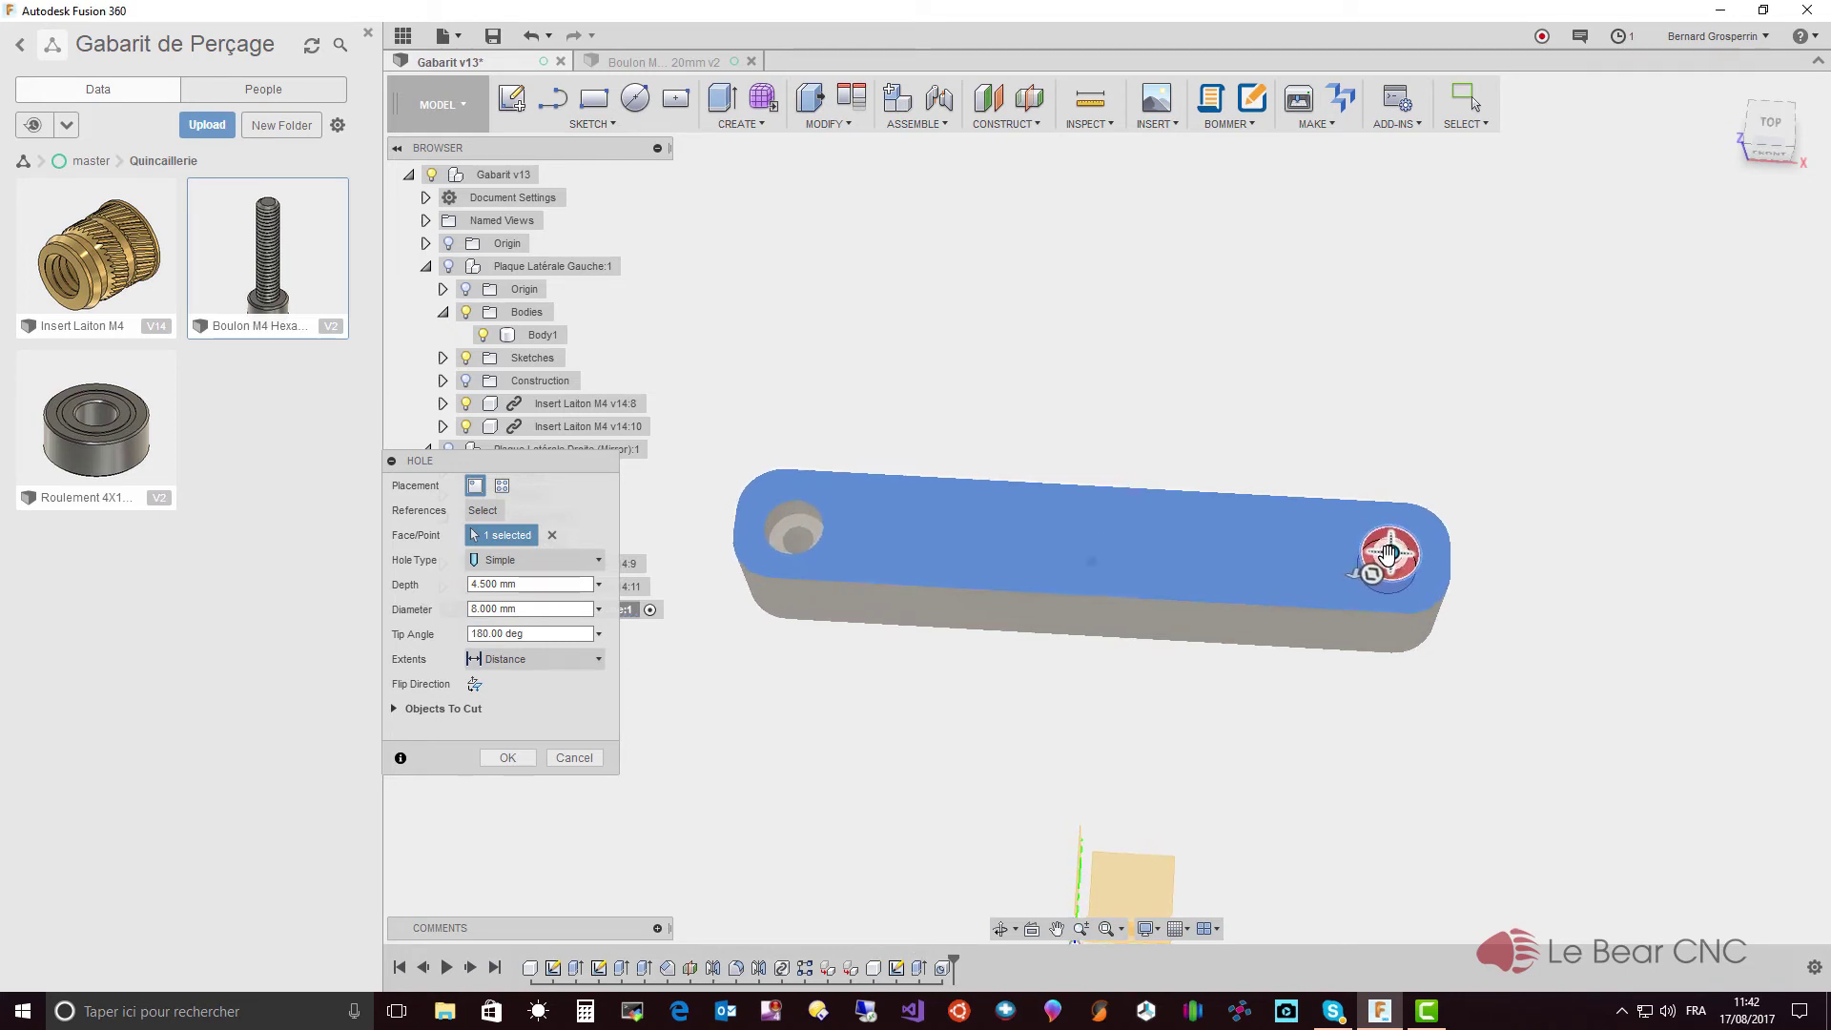
pyautogui.press('Return')
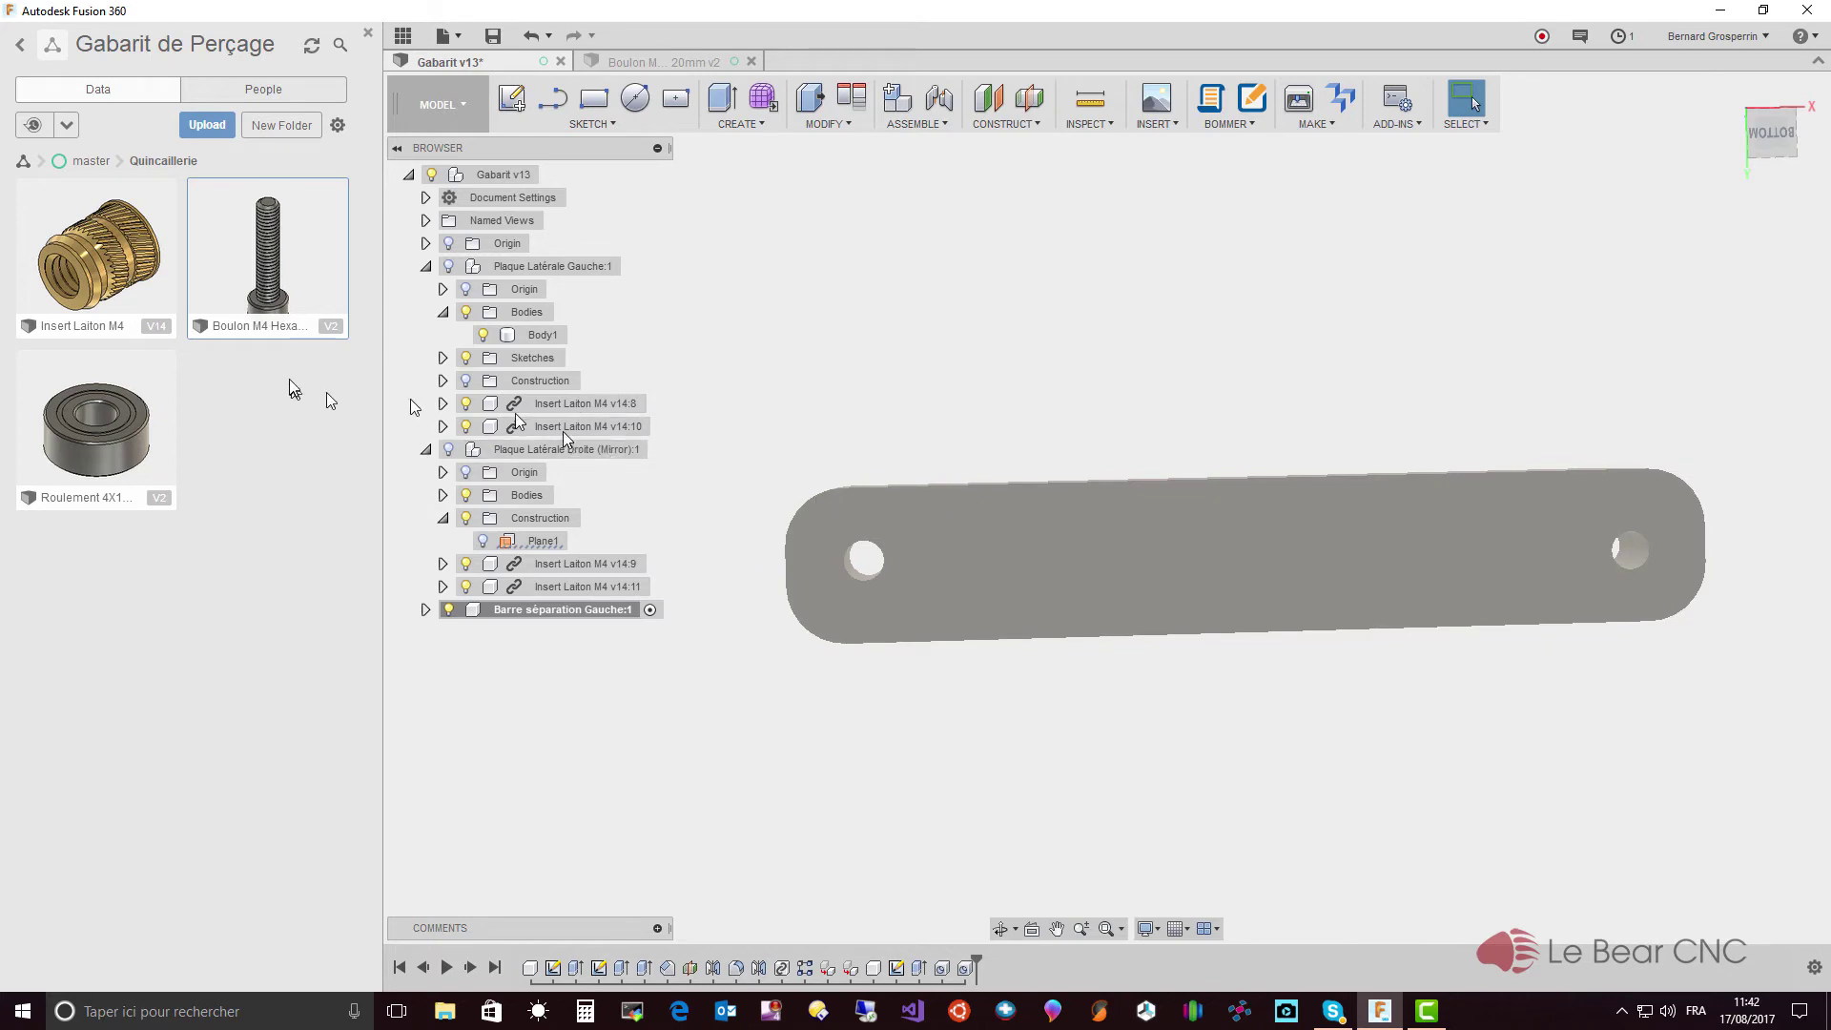
# - Open the Roulement 4X10X5 design and measure the bearing's thickness between its two flat outer ring faces
pyautogui.doubleClick(86, 452)
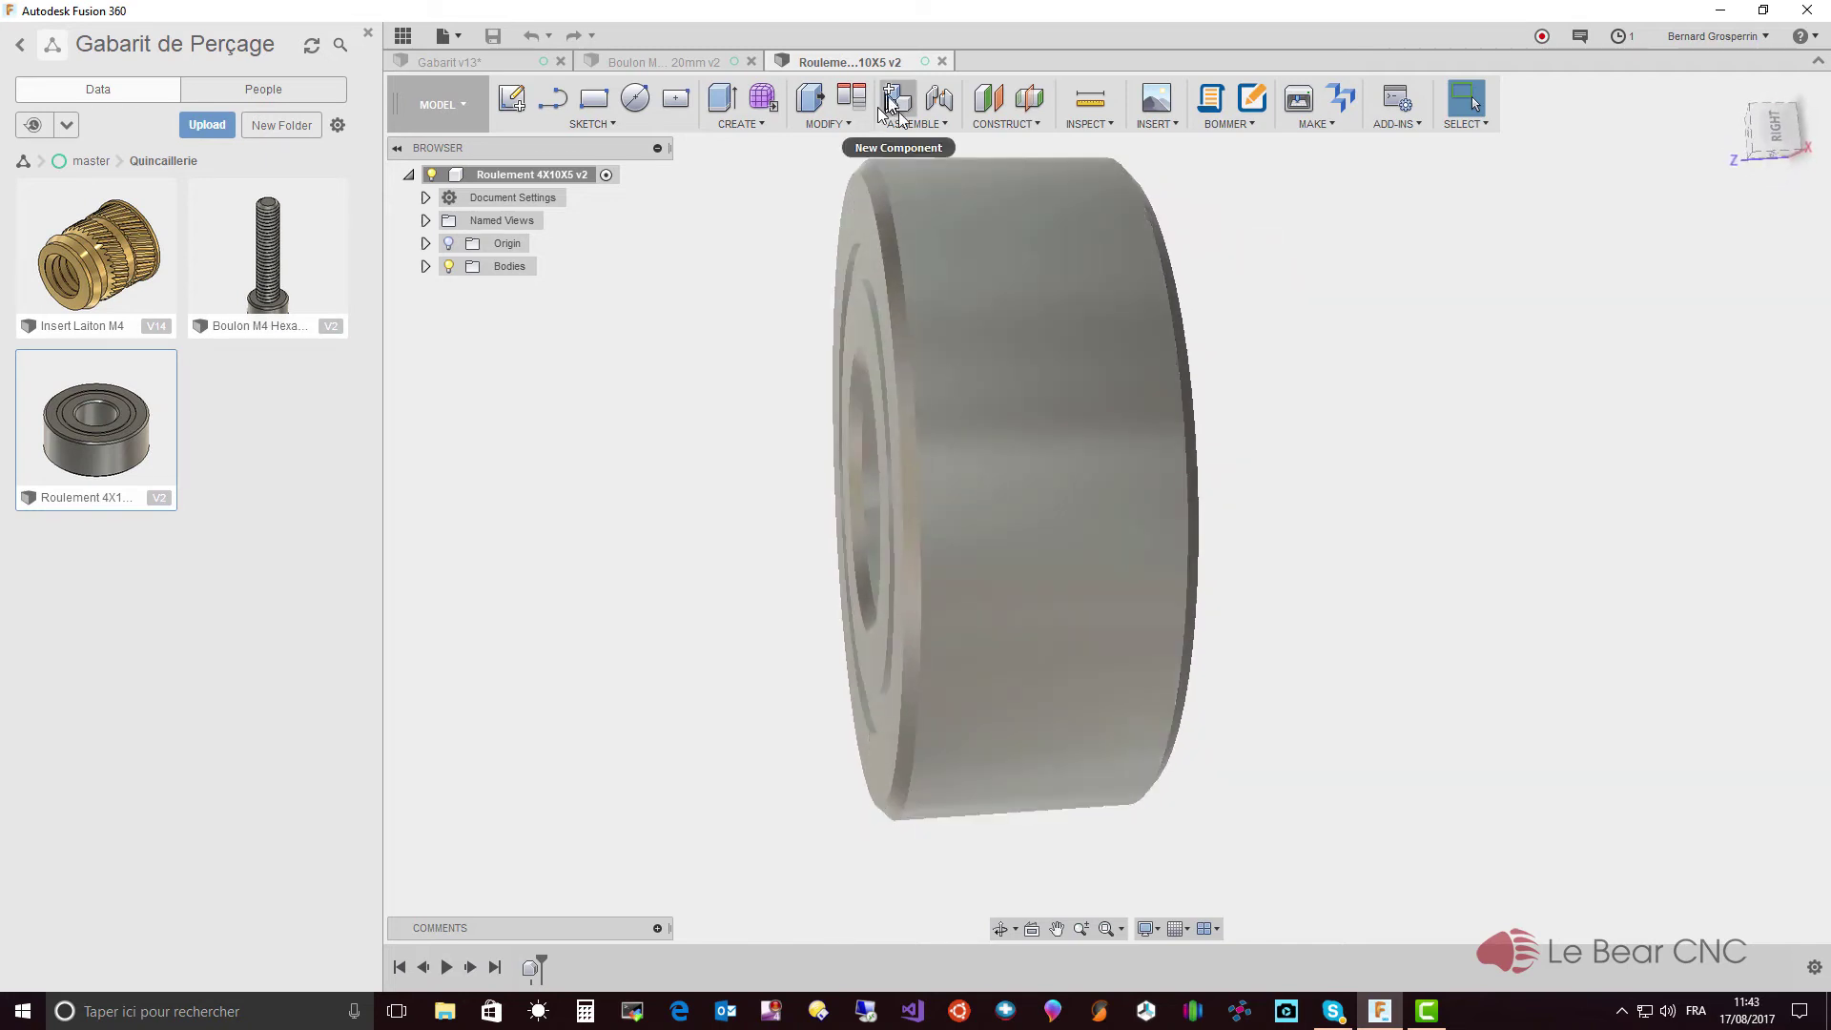
pyautogui.click(1089, 98)
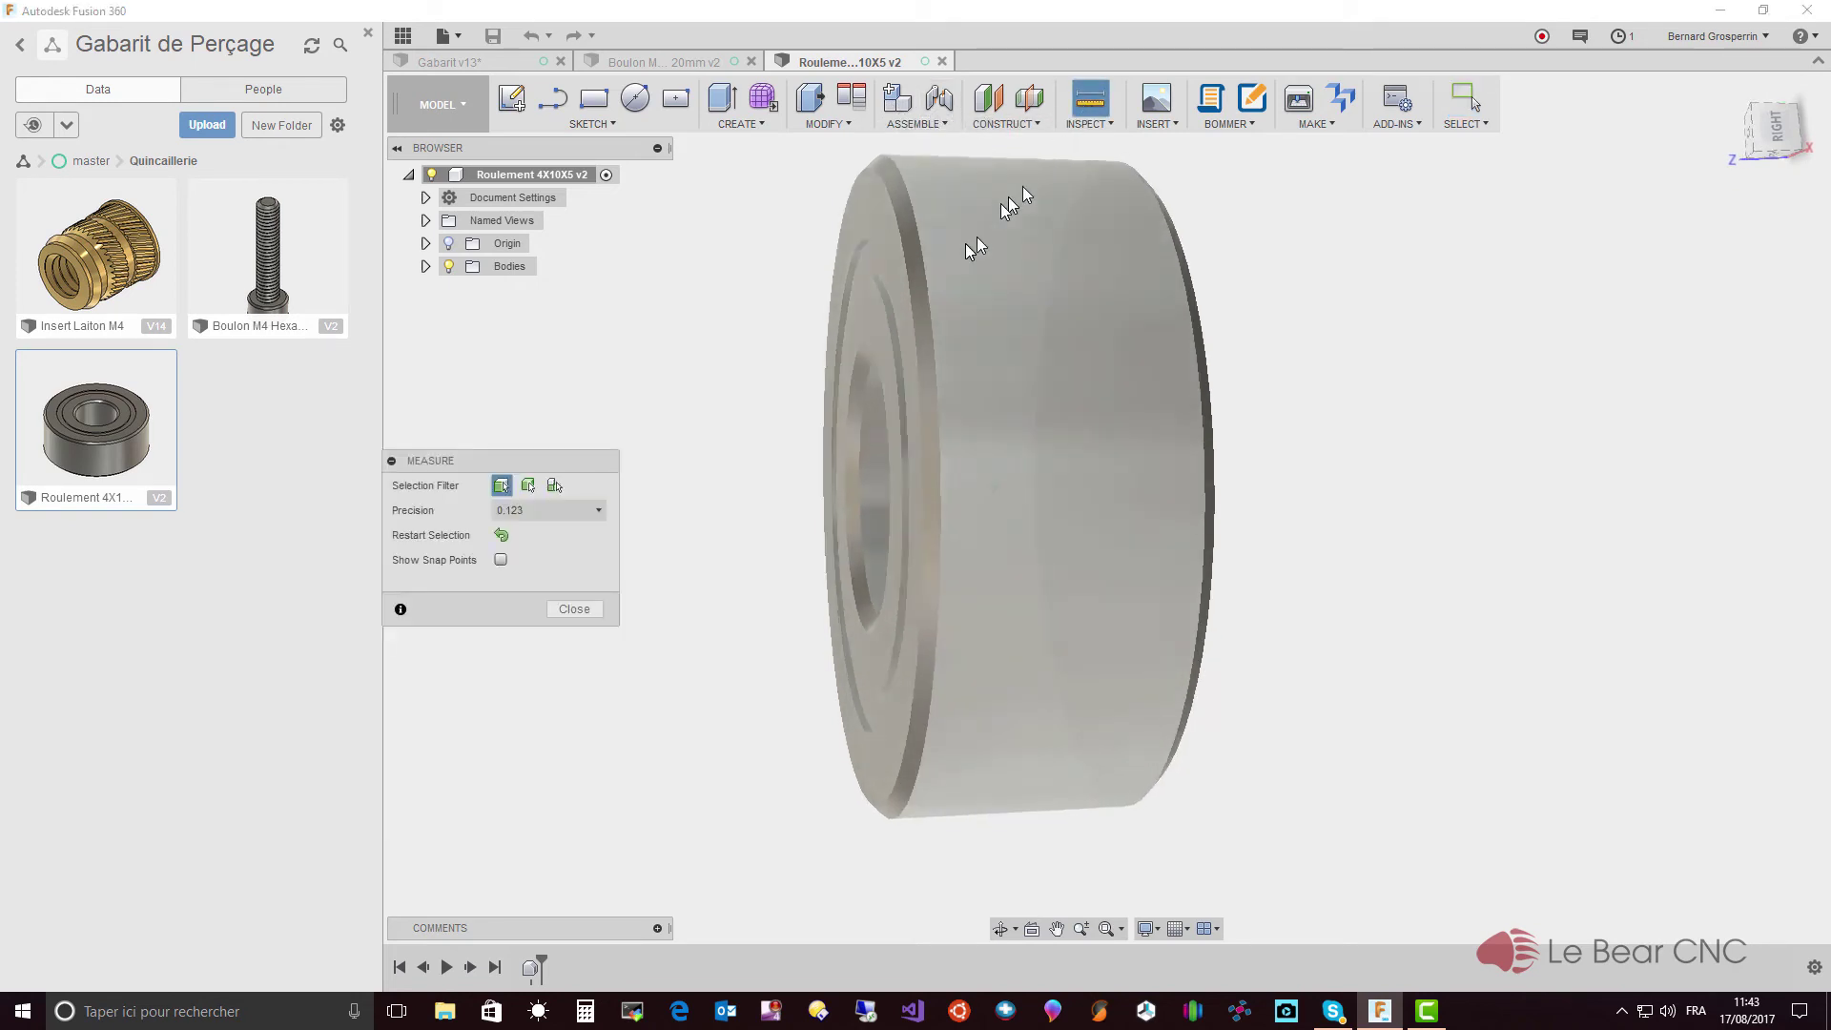
pyautogui.click(919, 266)
pyautogui.moveTo(1183, 278)
pyautogui.keyDown('shift'); pyautogui.mouseDown(button='middle')
pyautogui.moveTo(1244, 256)
pyautogui.moveTo(1204, 296)
pyautogui.mouseUp(button='middle'); pyautogui.keyUp('shift')
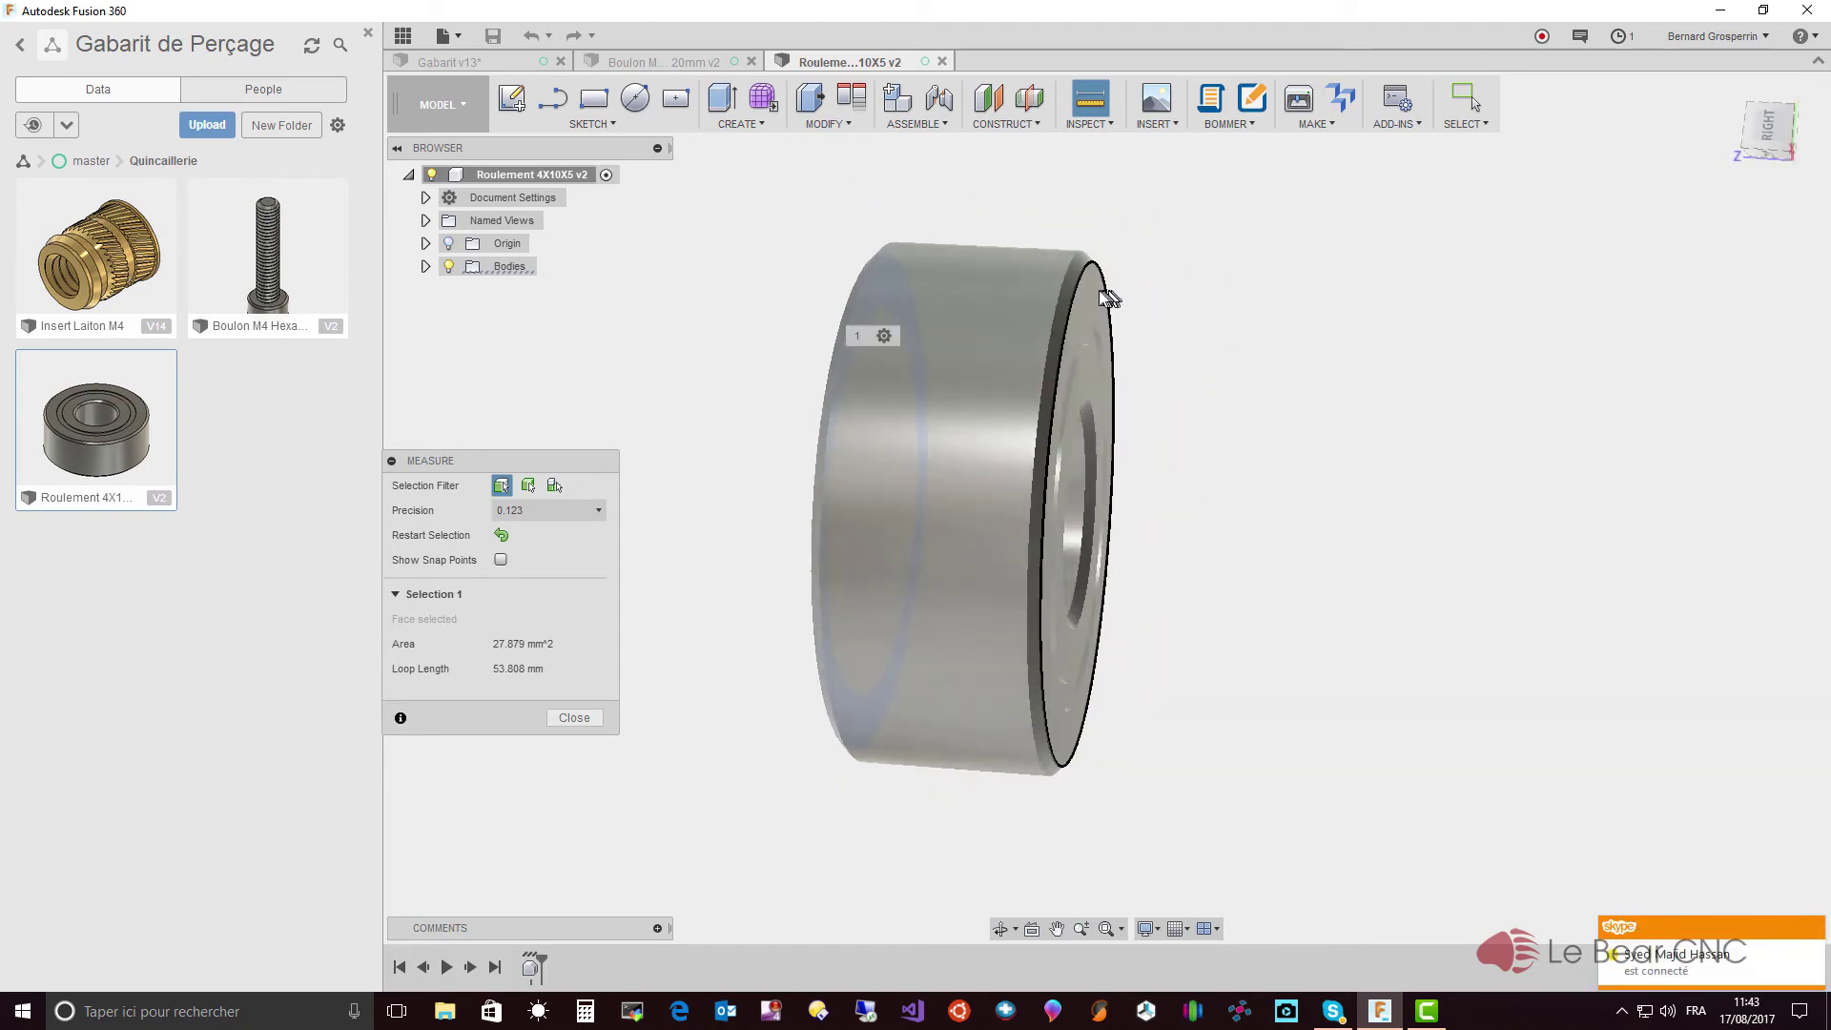
pyautogui.click(1095, 295)
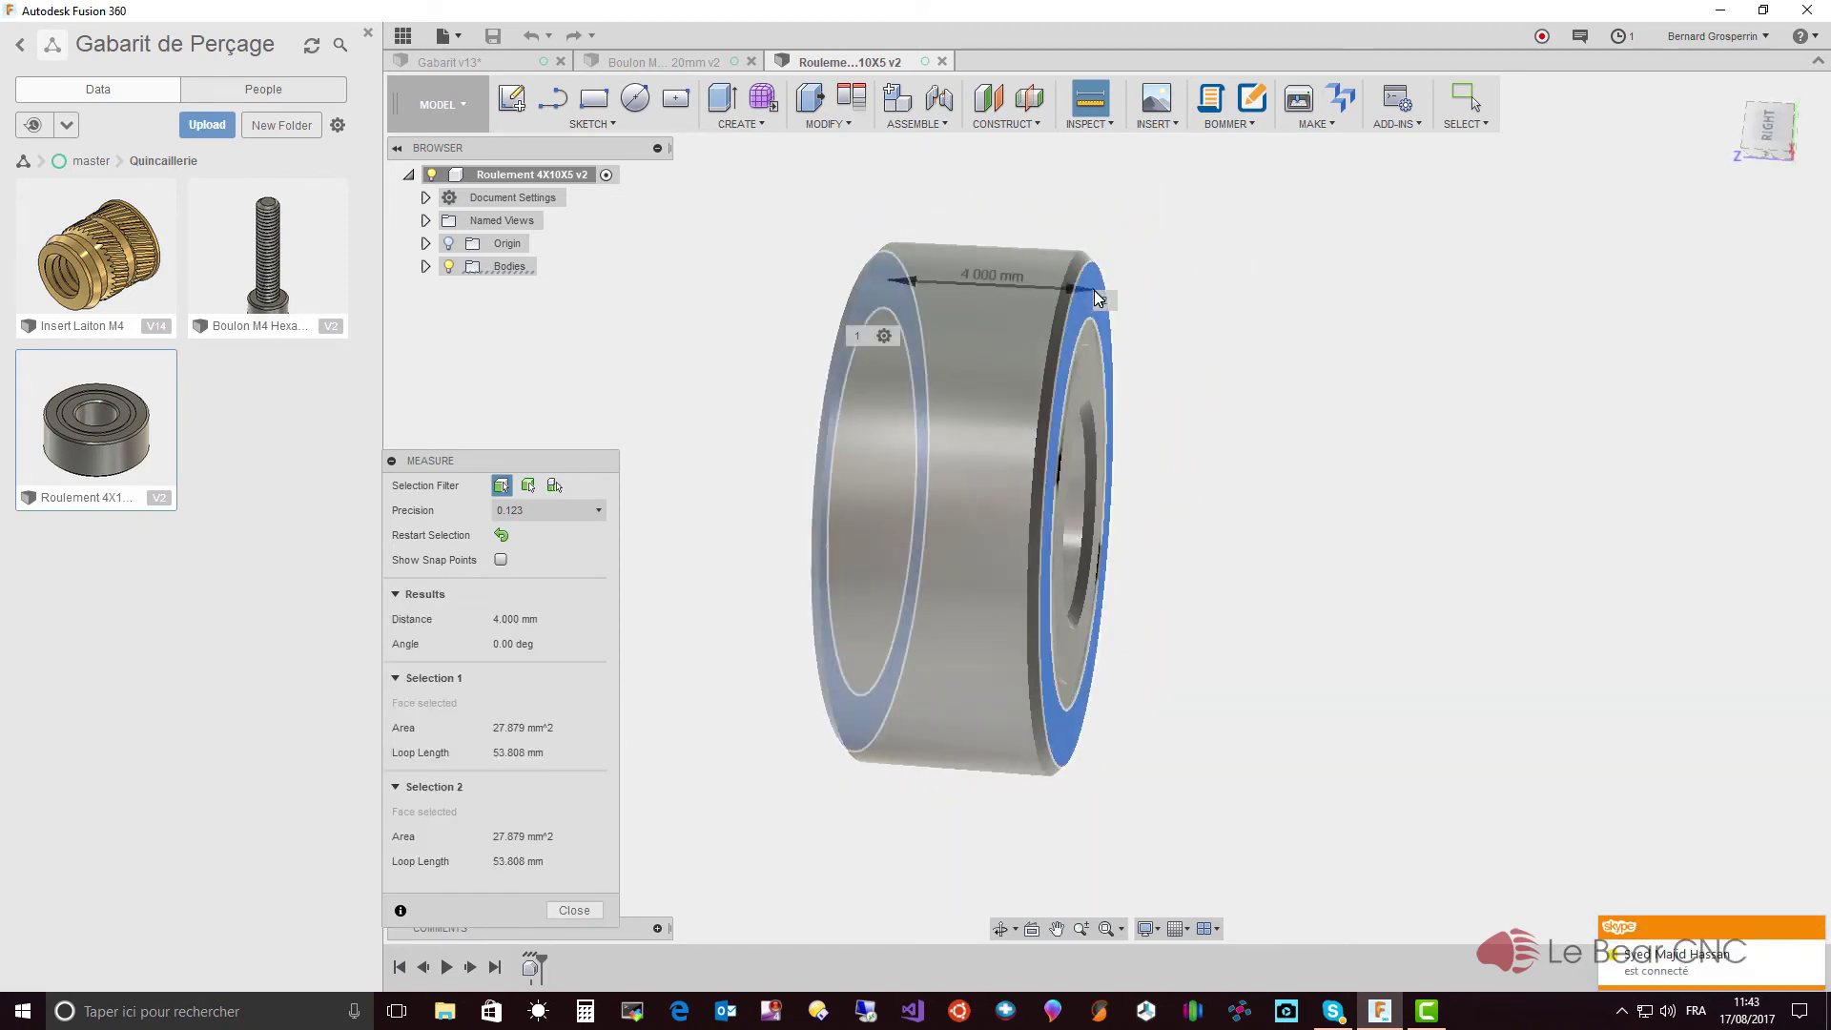
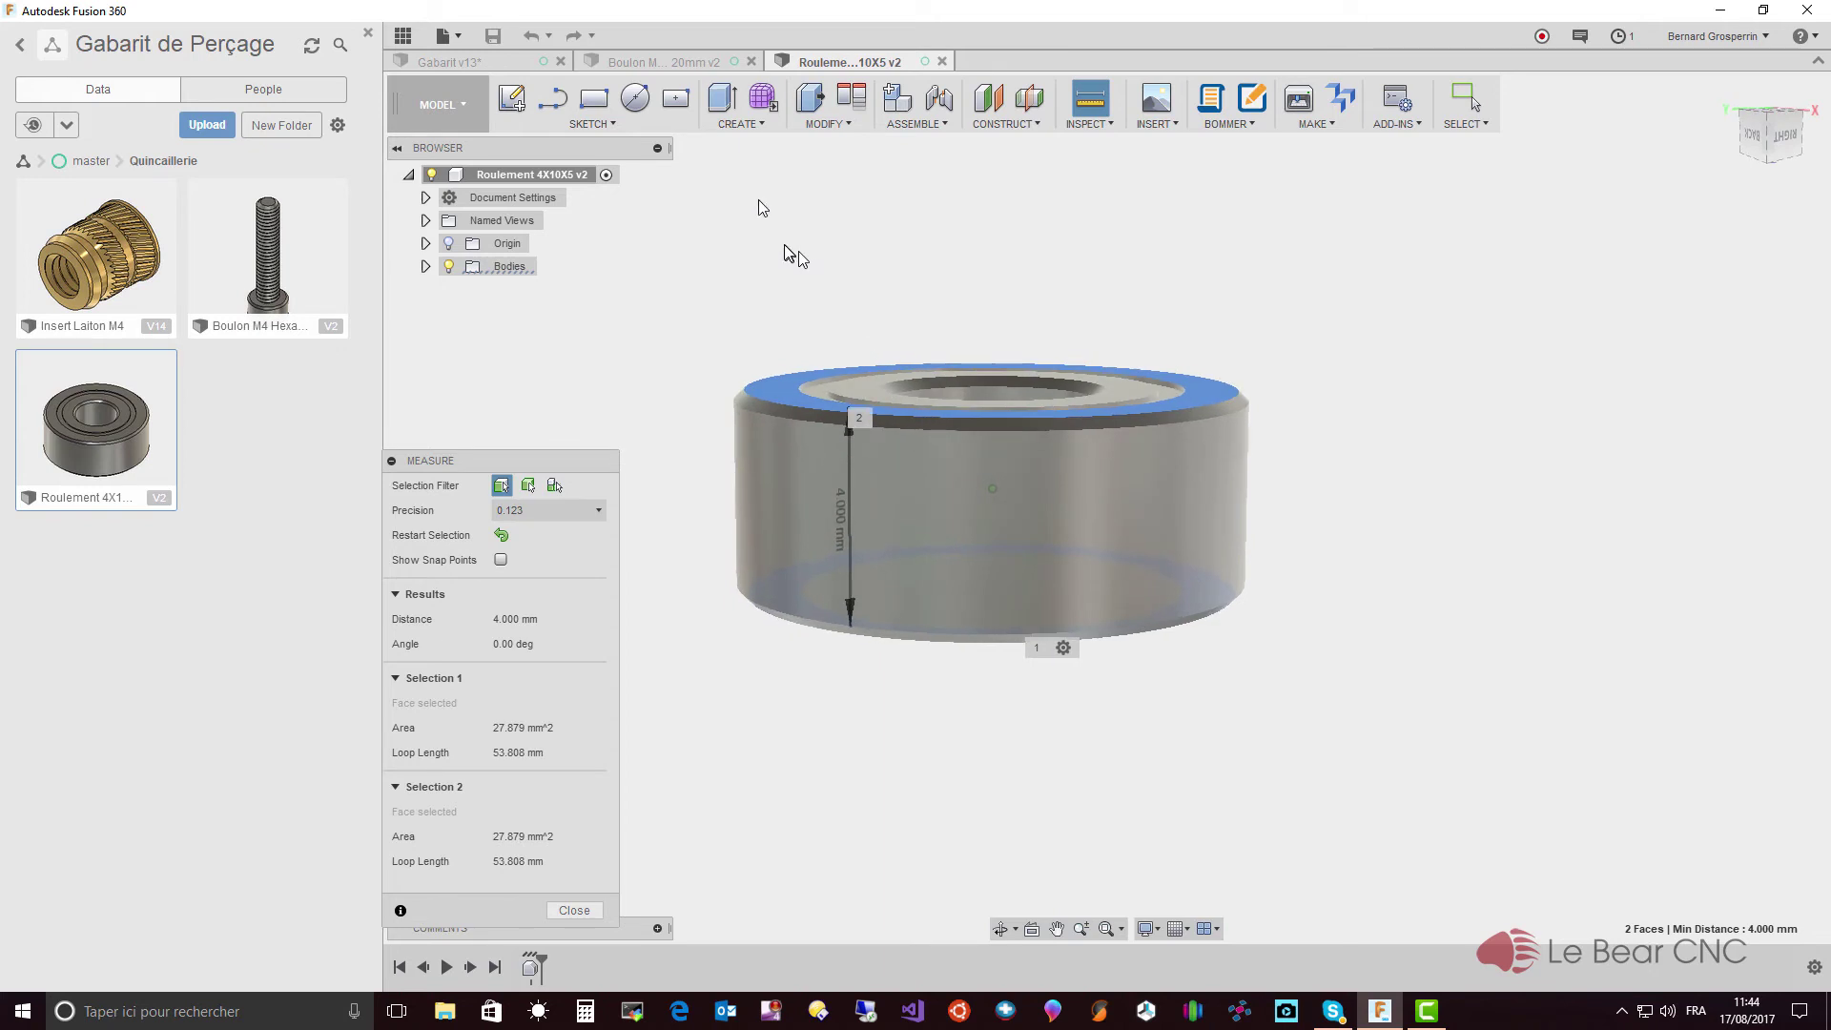
# - Back in the Gabarit design, cut a 6 mm deep, 10 mm diameter flat-bottomed hole centred on the left hole of the bar's underside
pyautogui.click(508, 65)
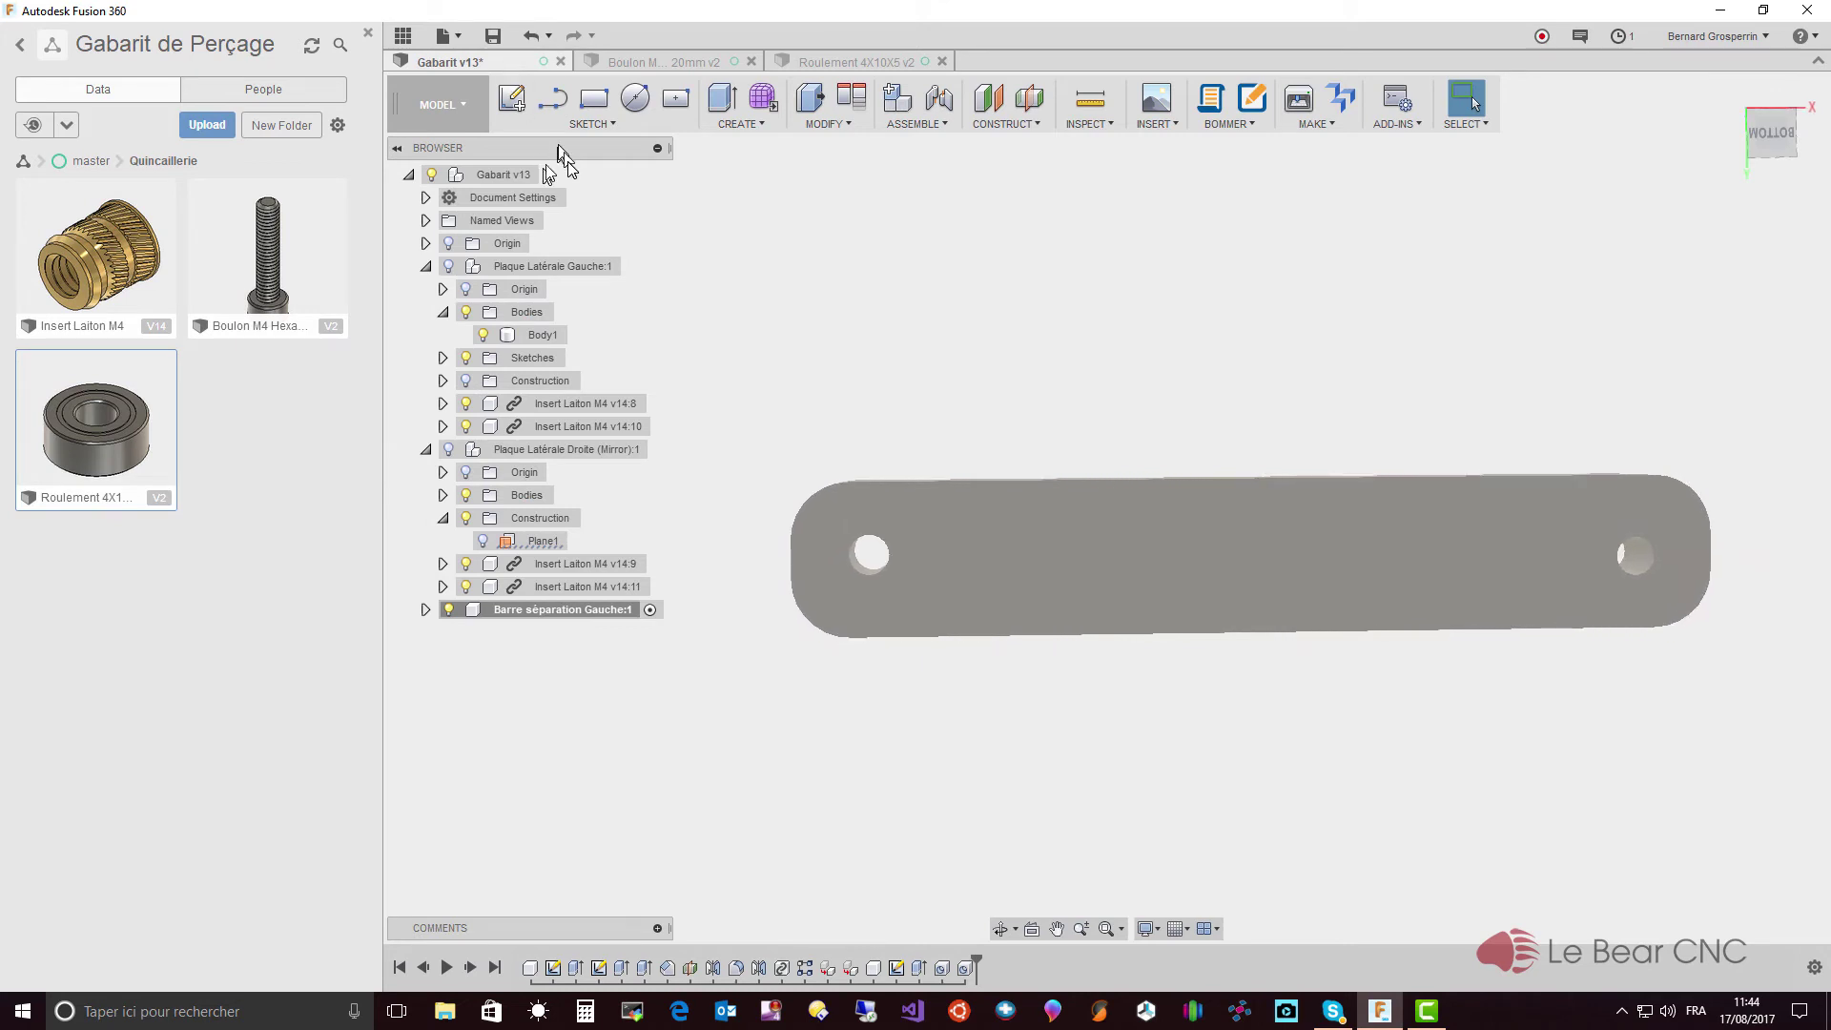
pyautogui.click(883, 513)
pyautogui.rightClick(883, 513)
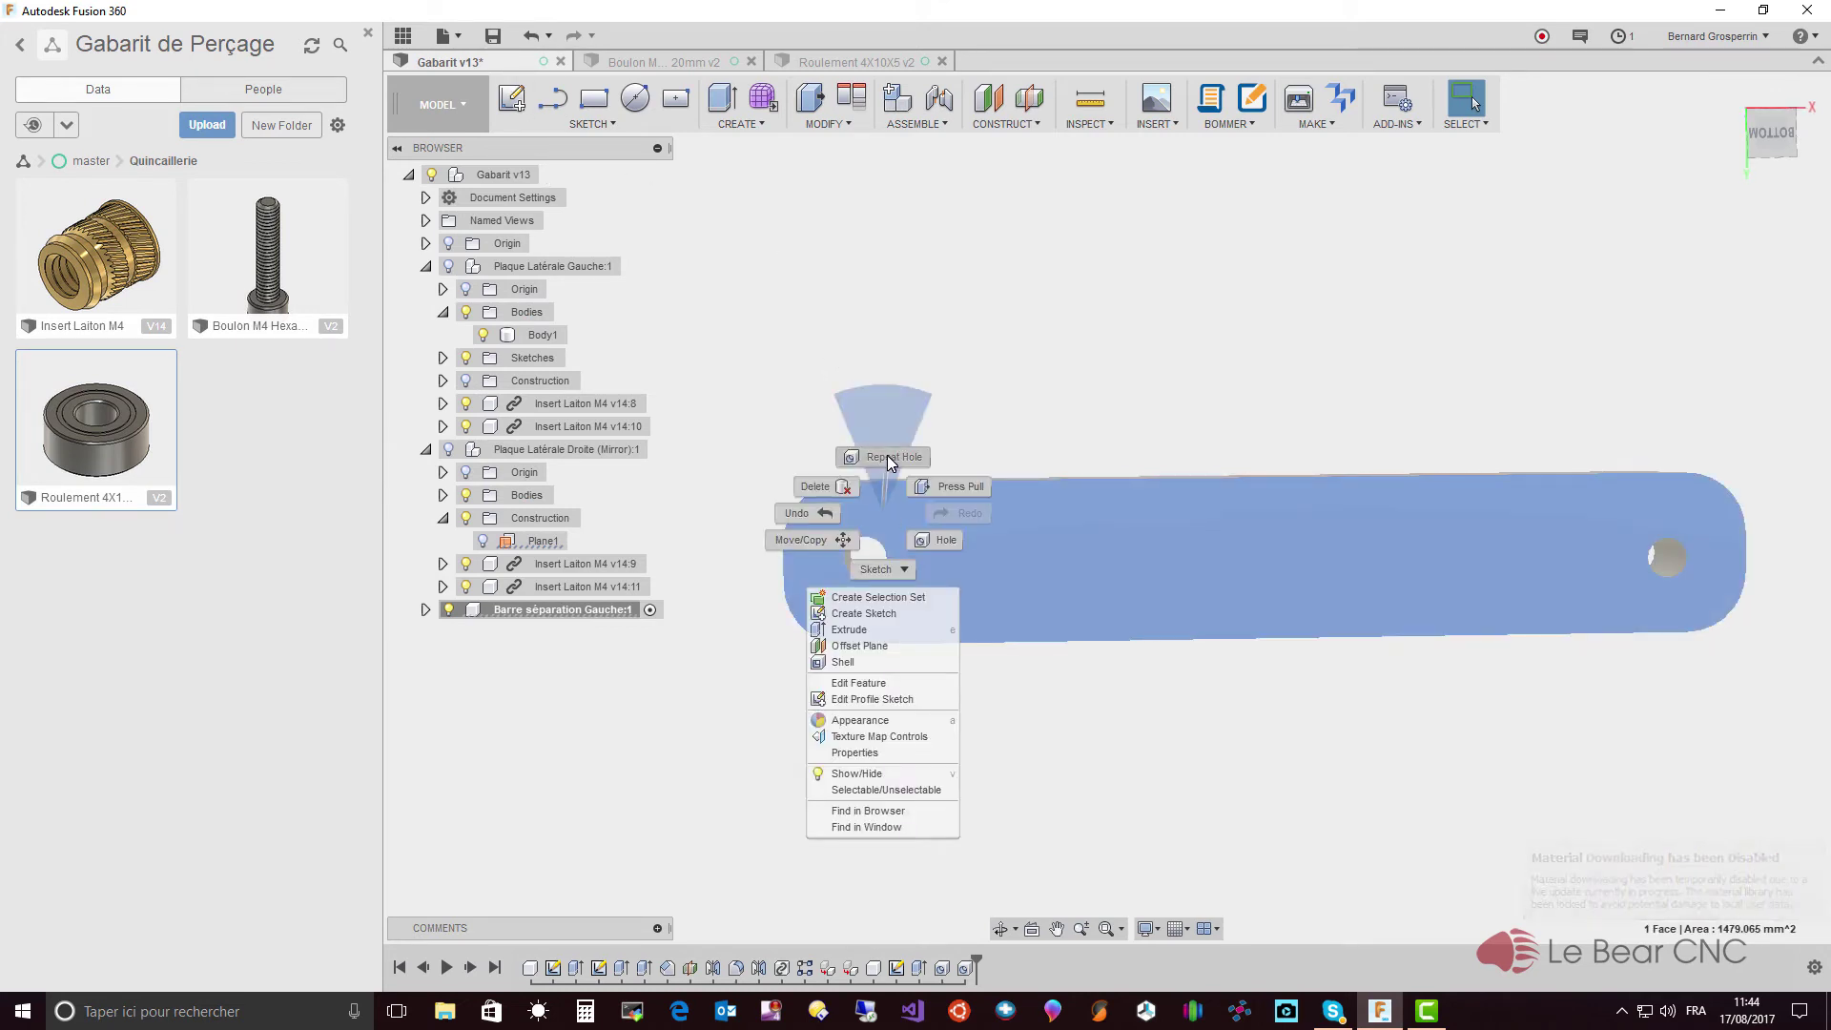
pyautogui.click(887, 456)
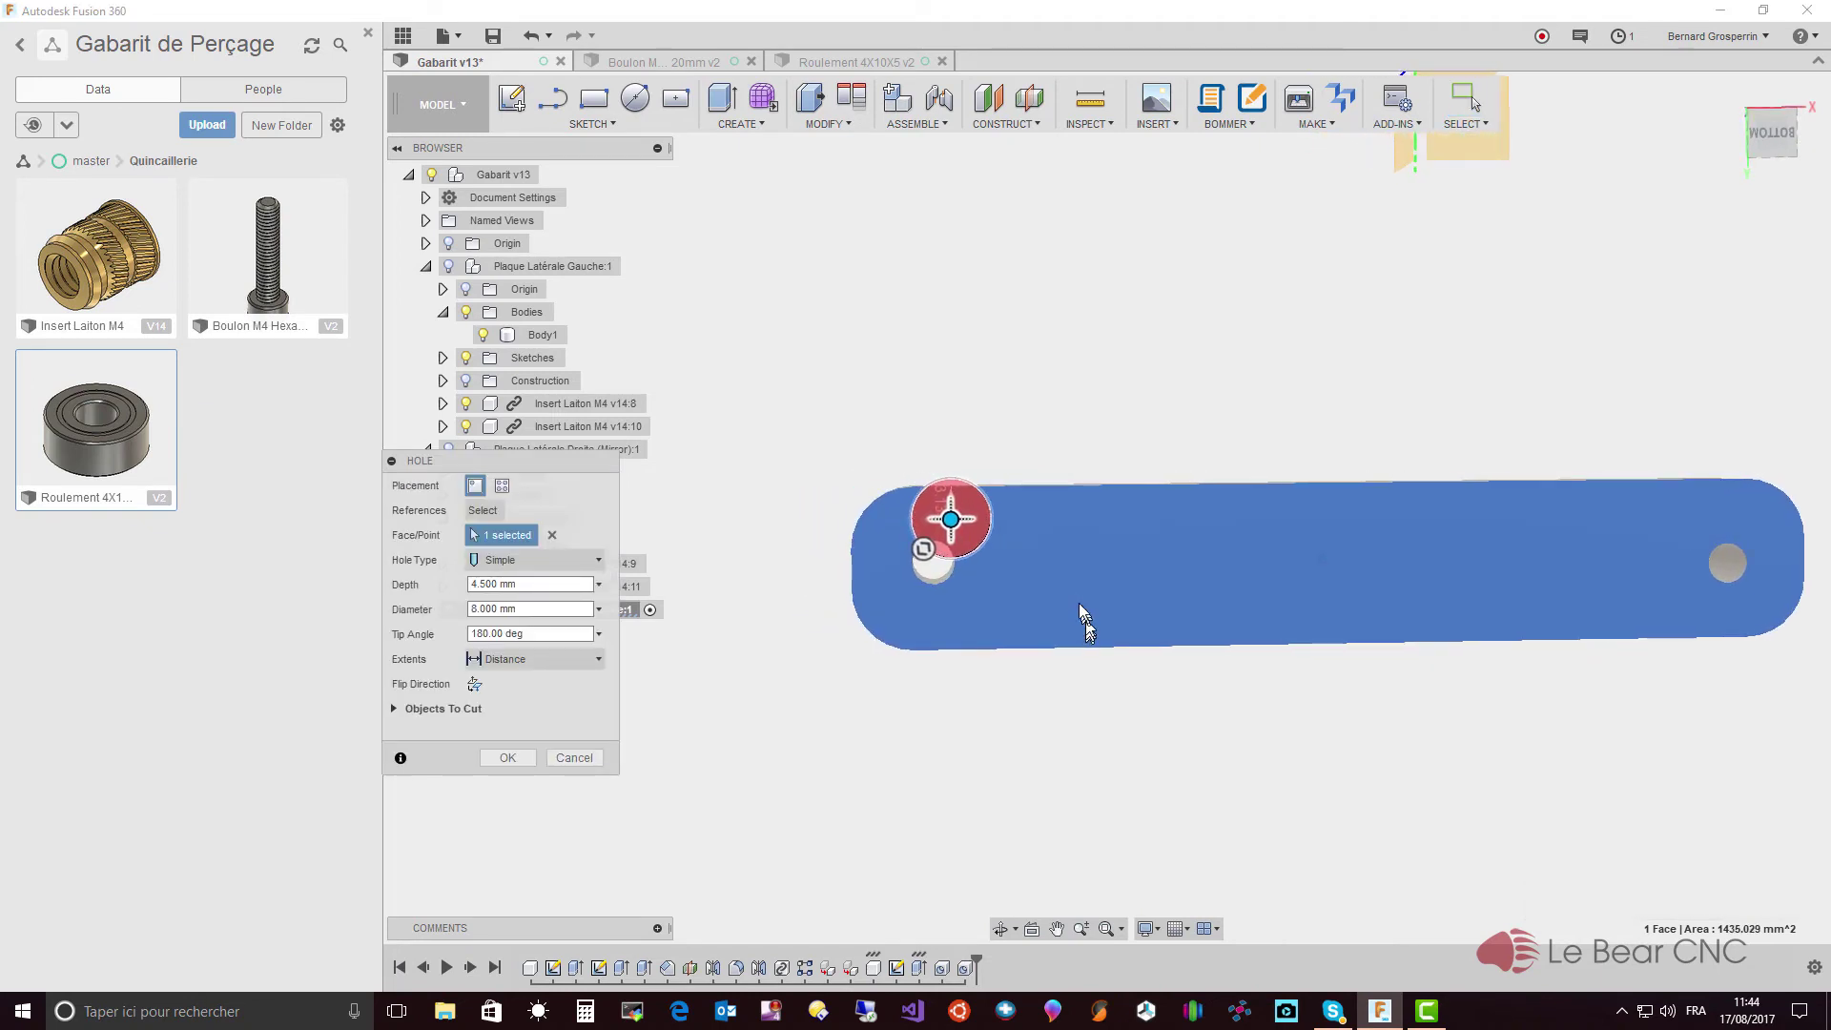
pyautogui.click(494, 583)
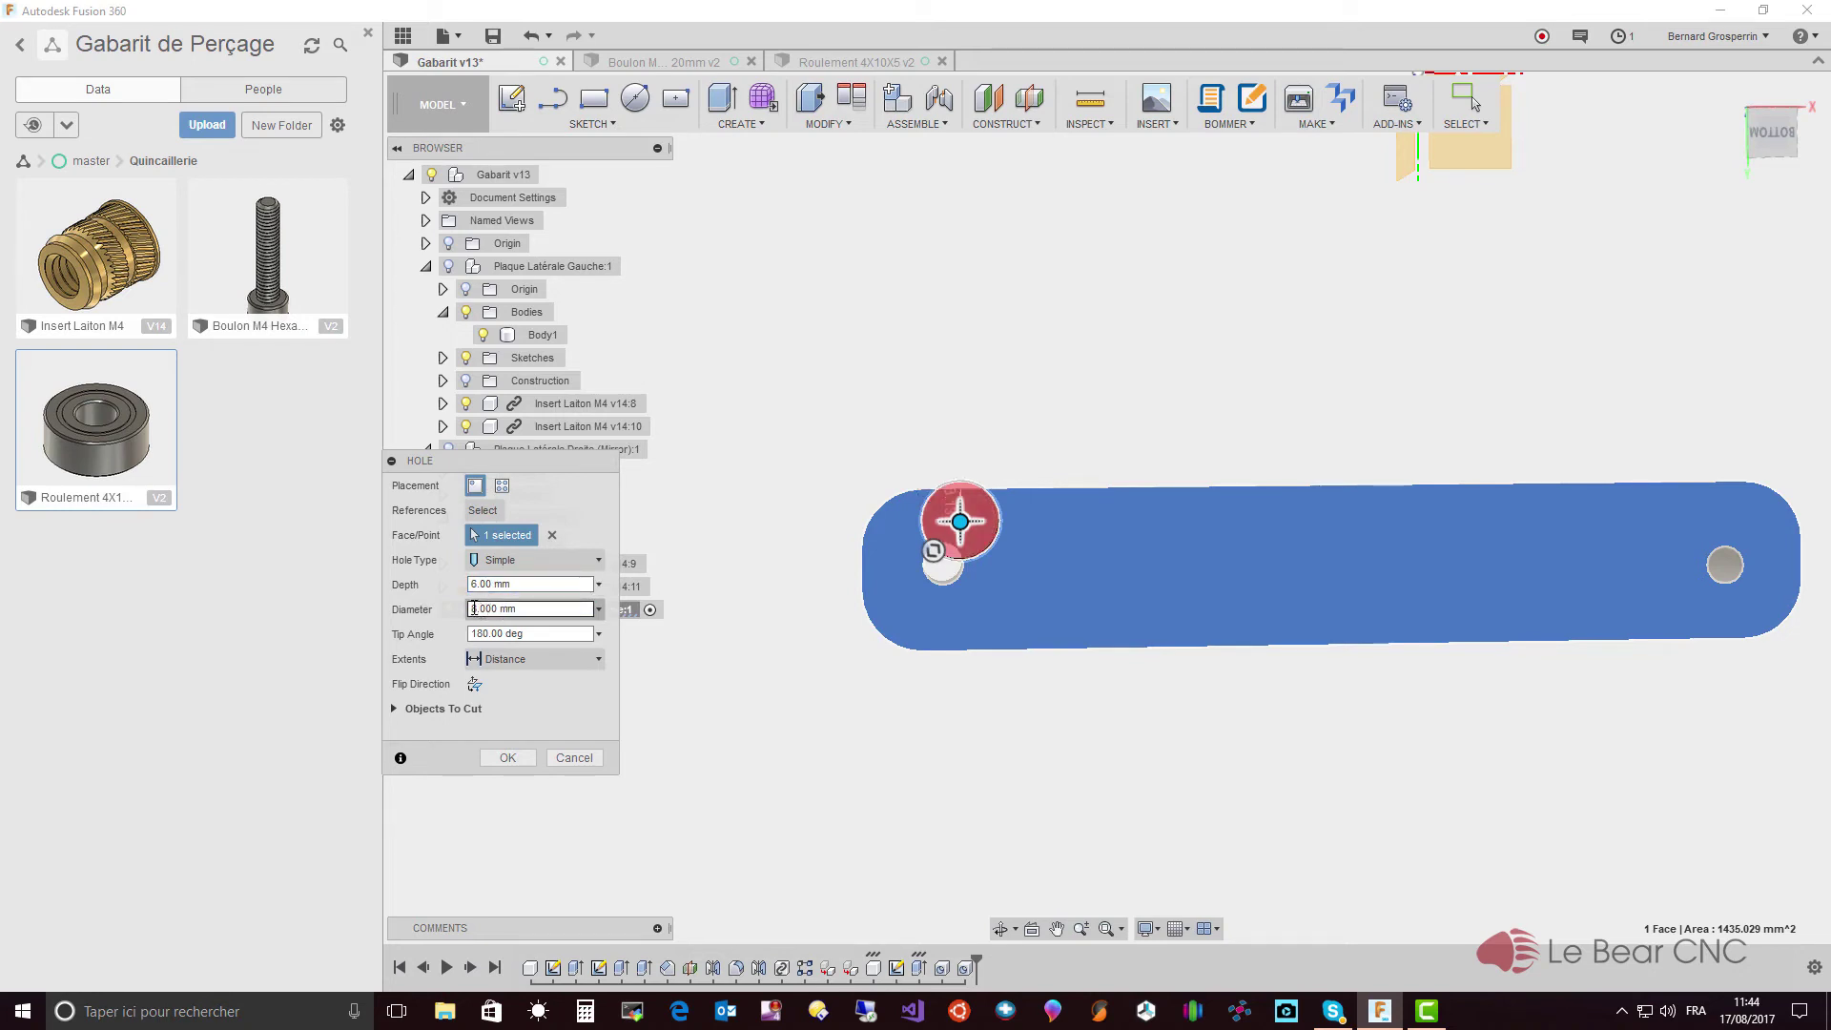
pyautogui.write('10')
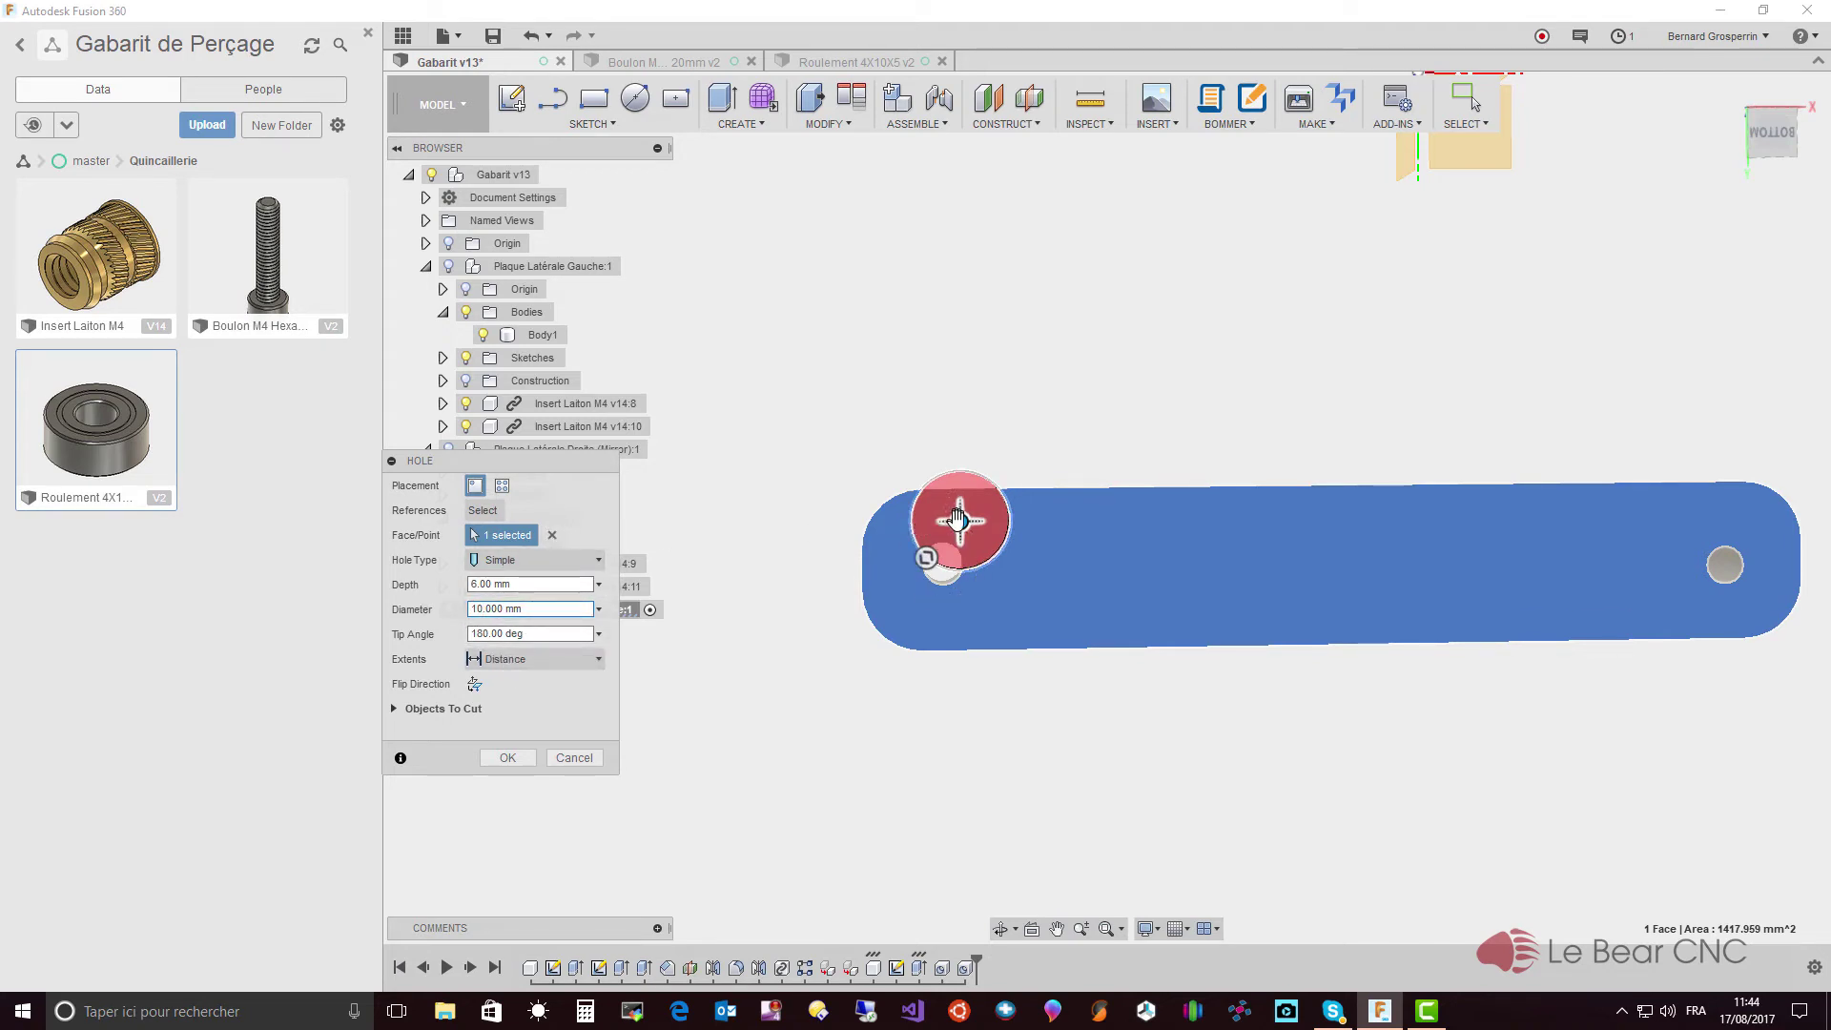
pyautogui.moveTo(959, 522); pyautogui.dragTo(944, 564)
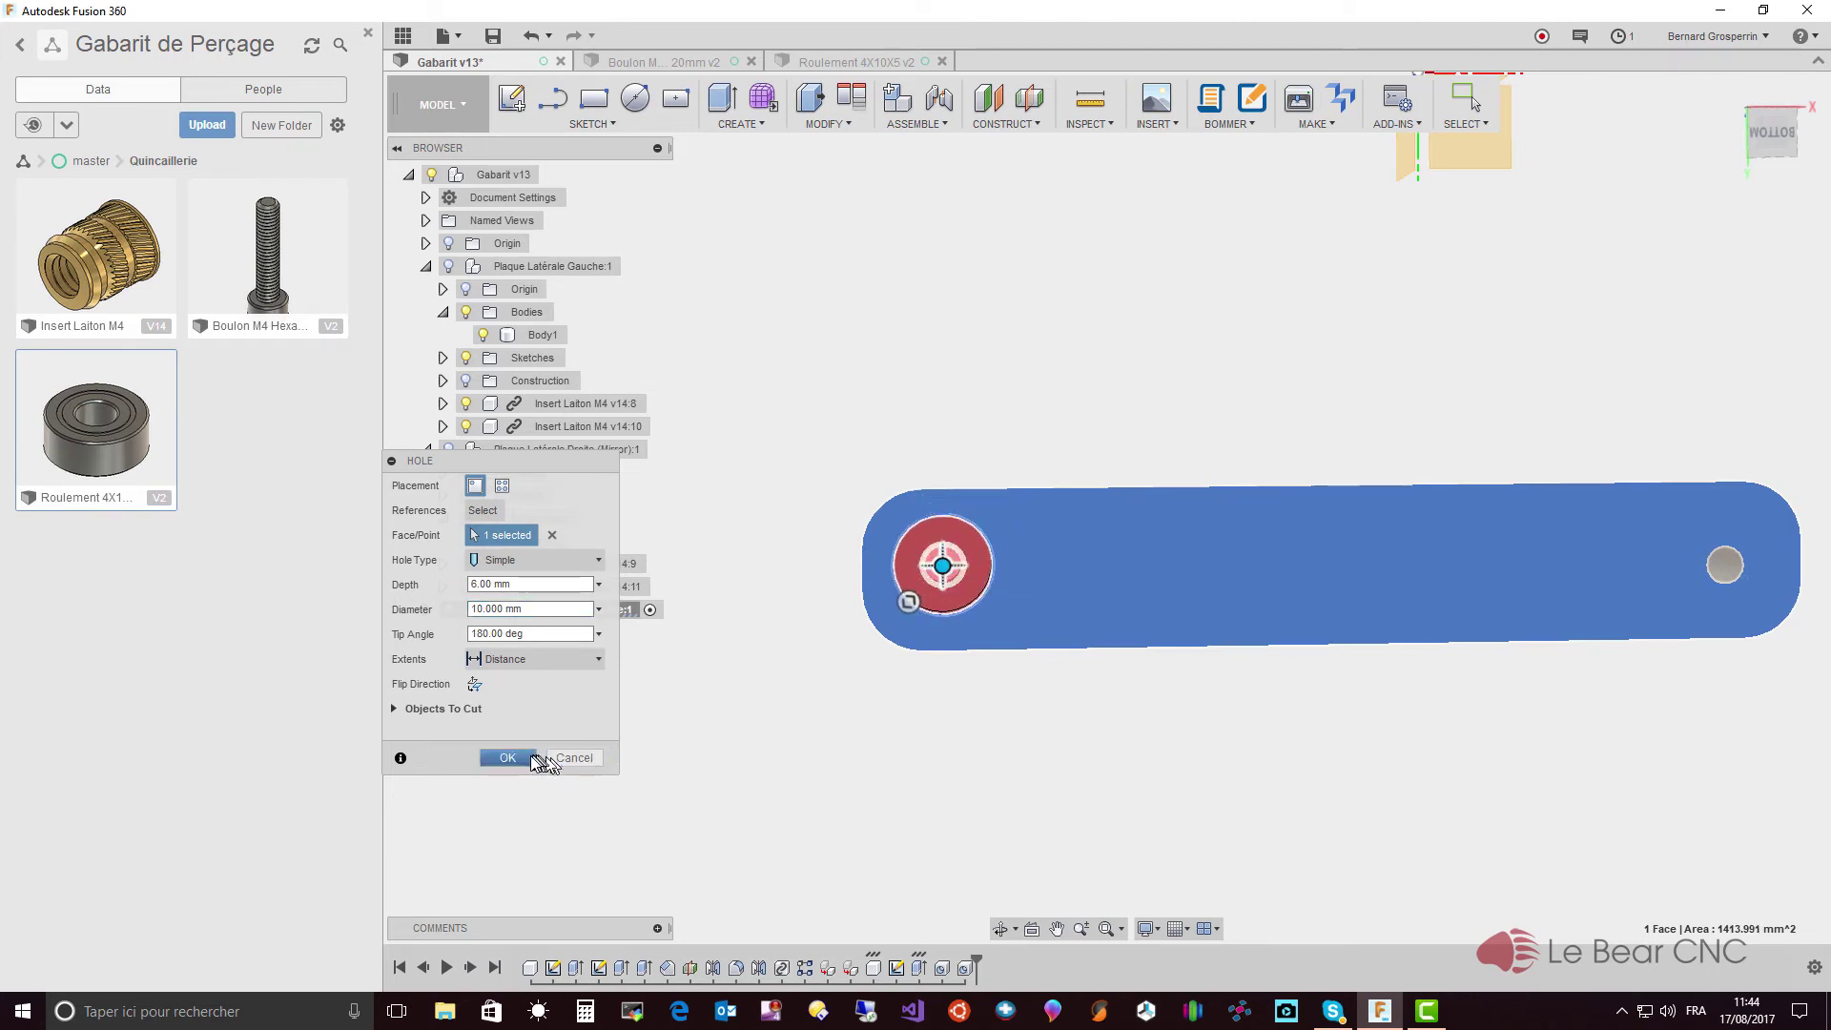
pyautogui.click(519, 757)
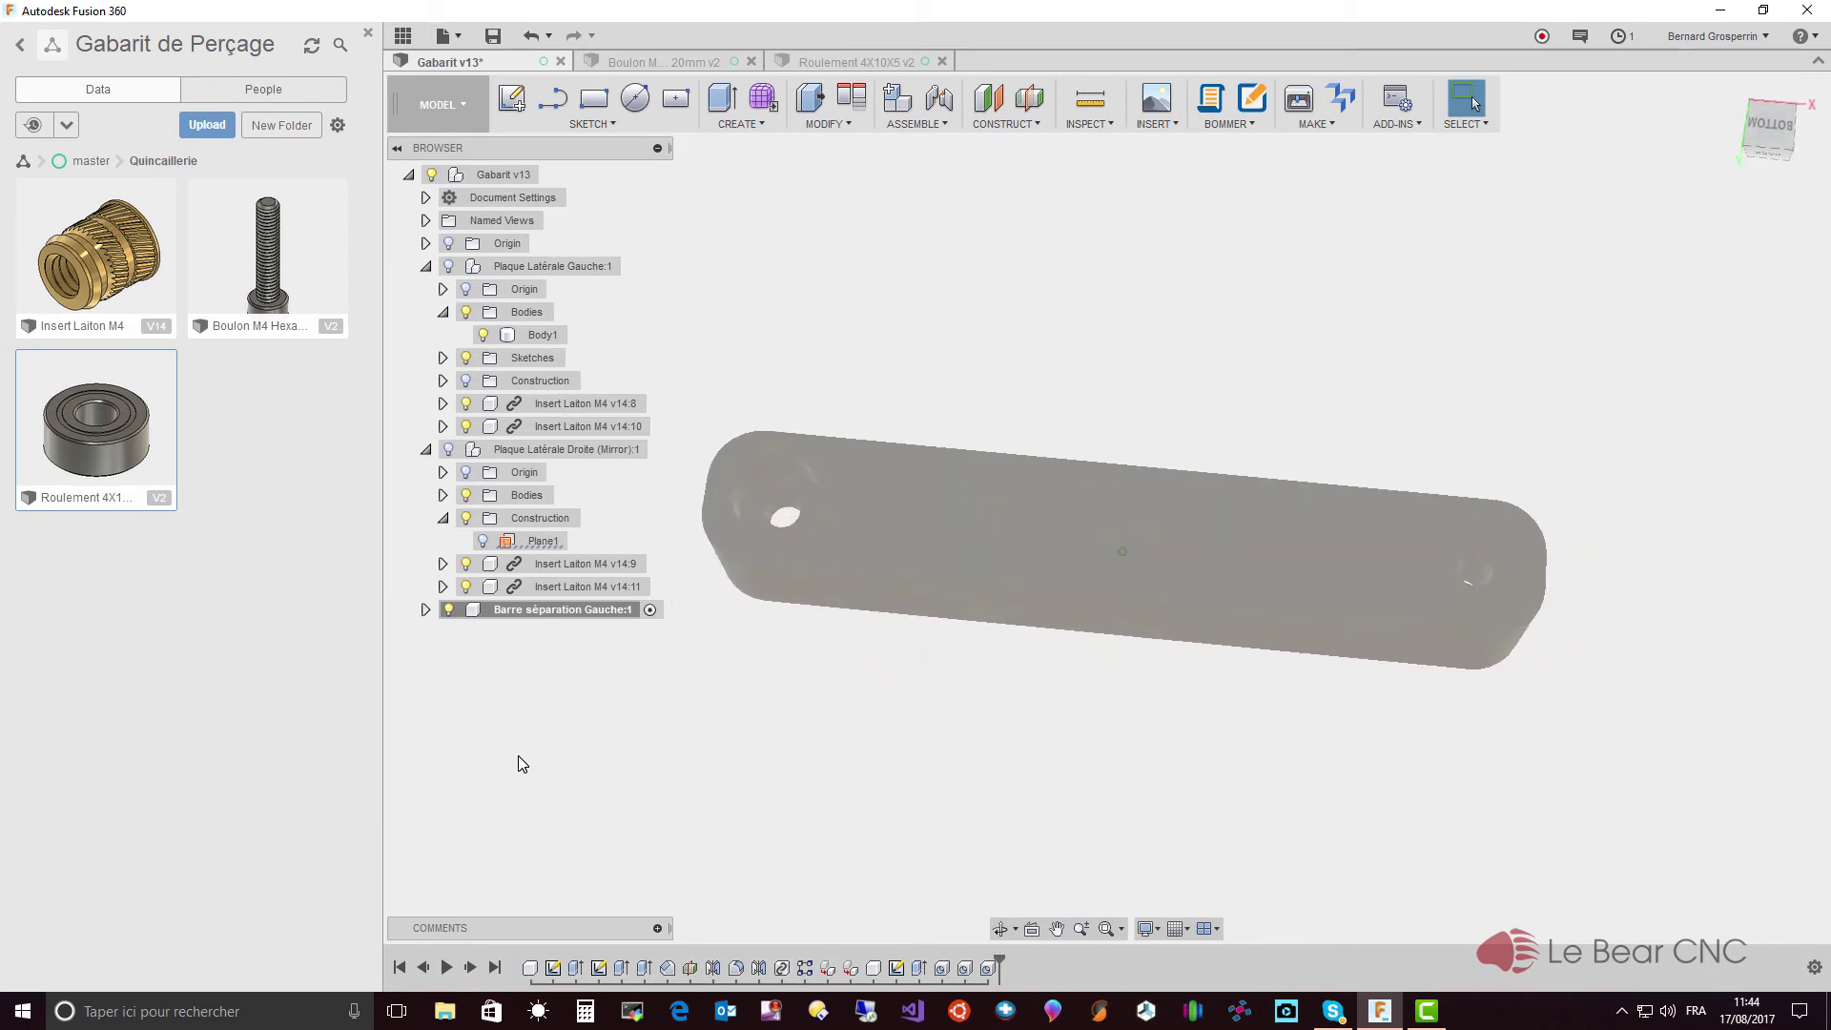
pyautogui.rightClick(1491, 568)
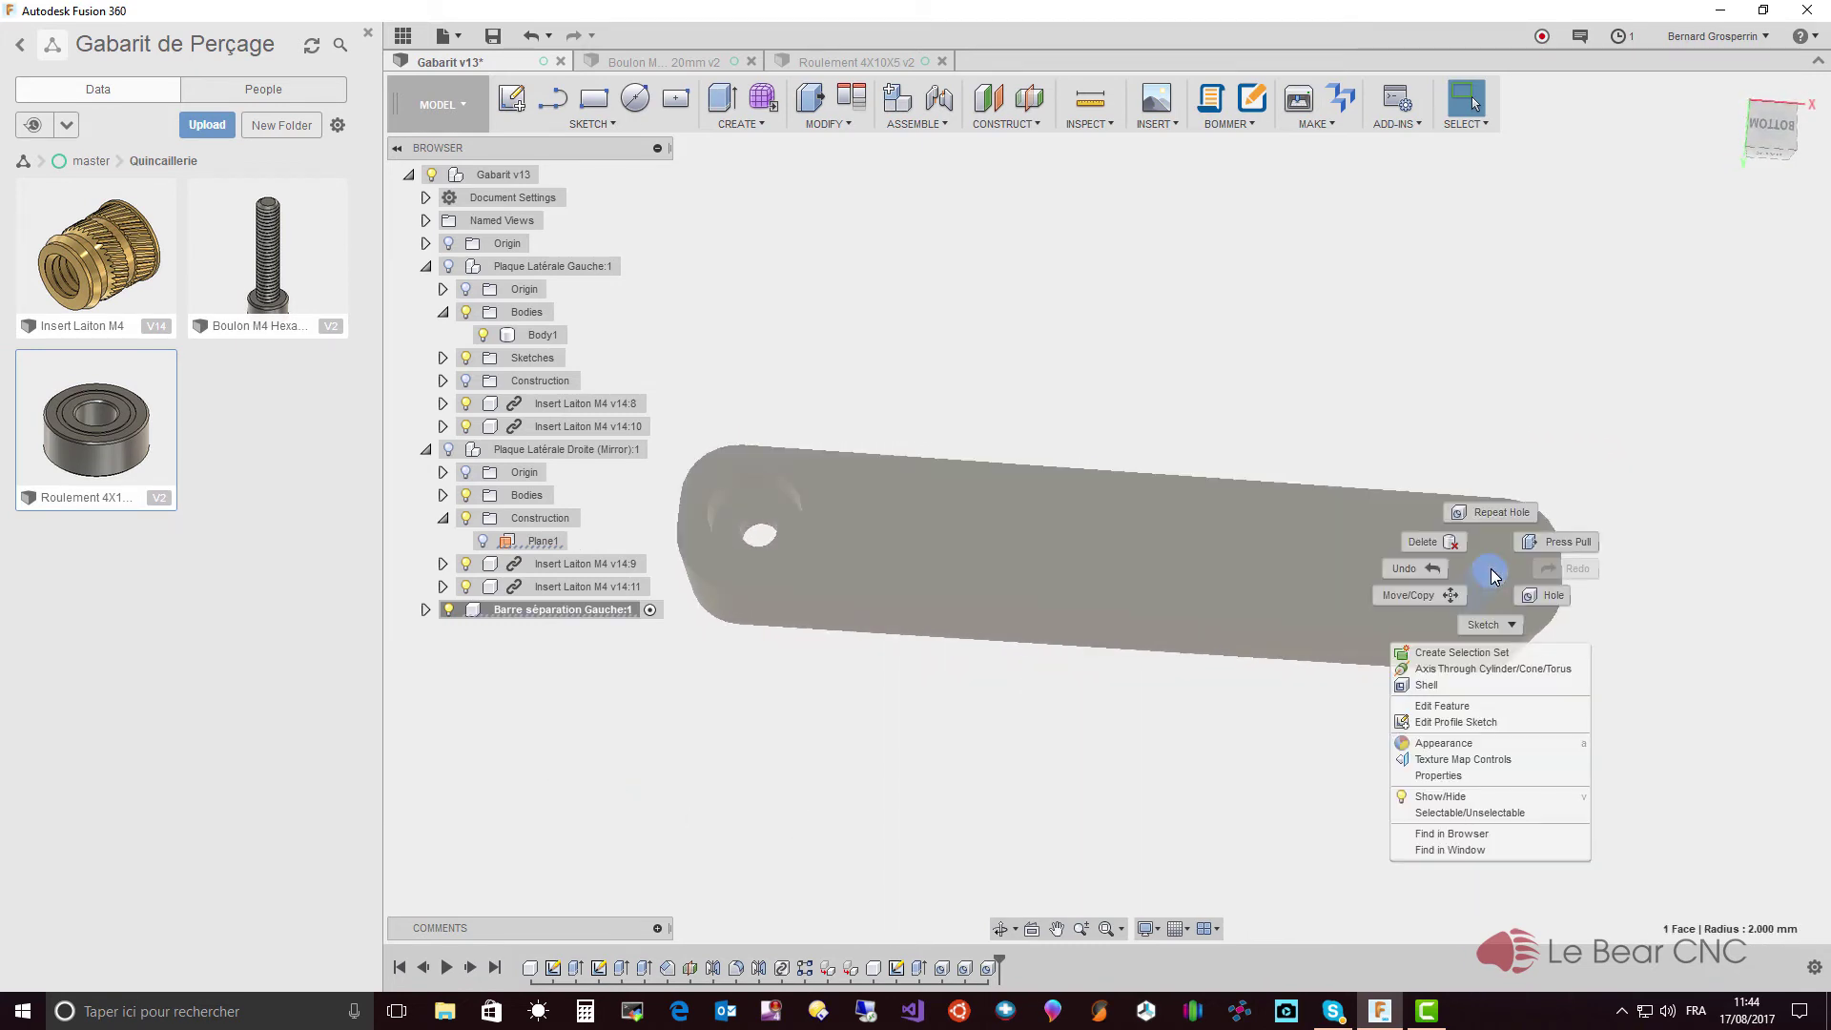
pyautogui.click(1497, 513)
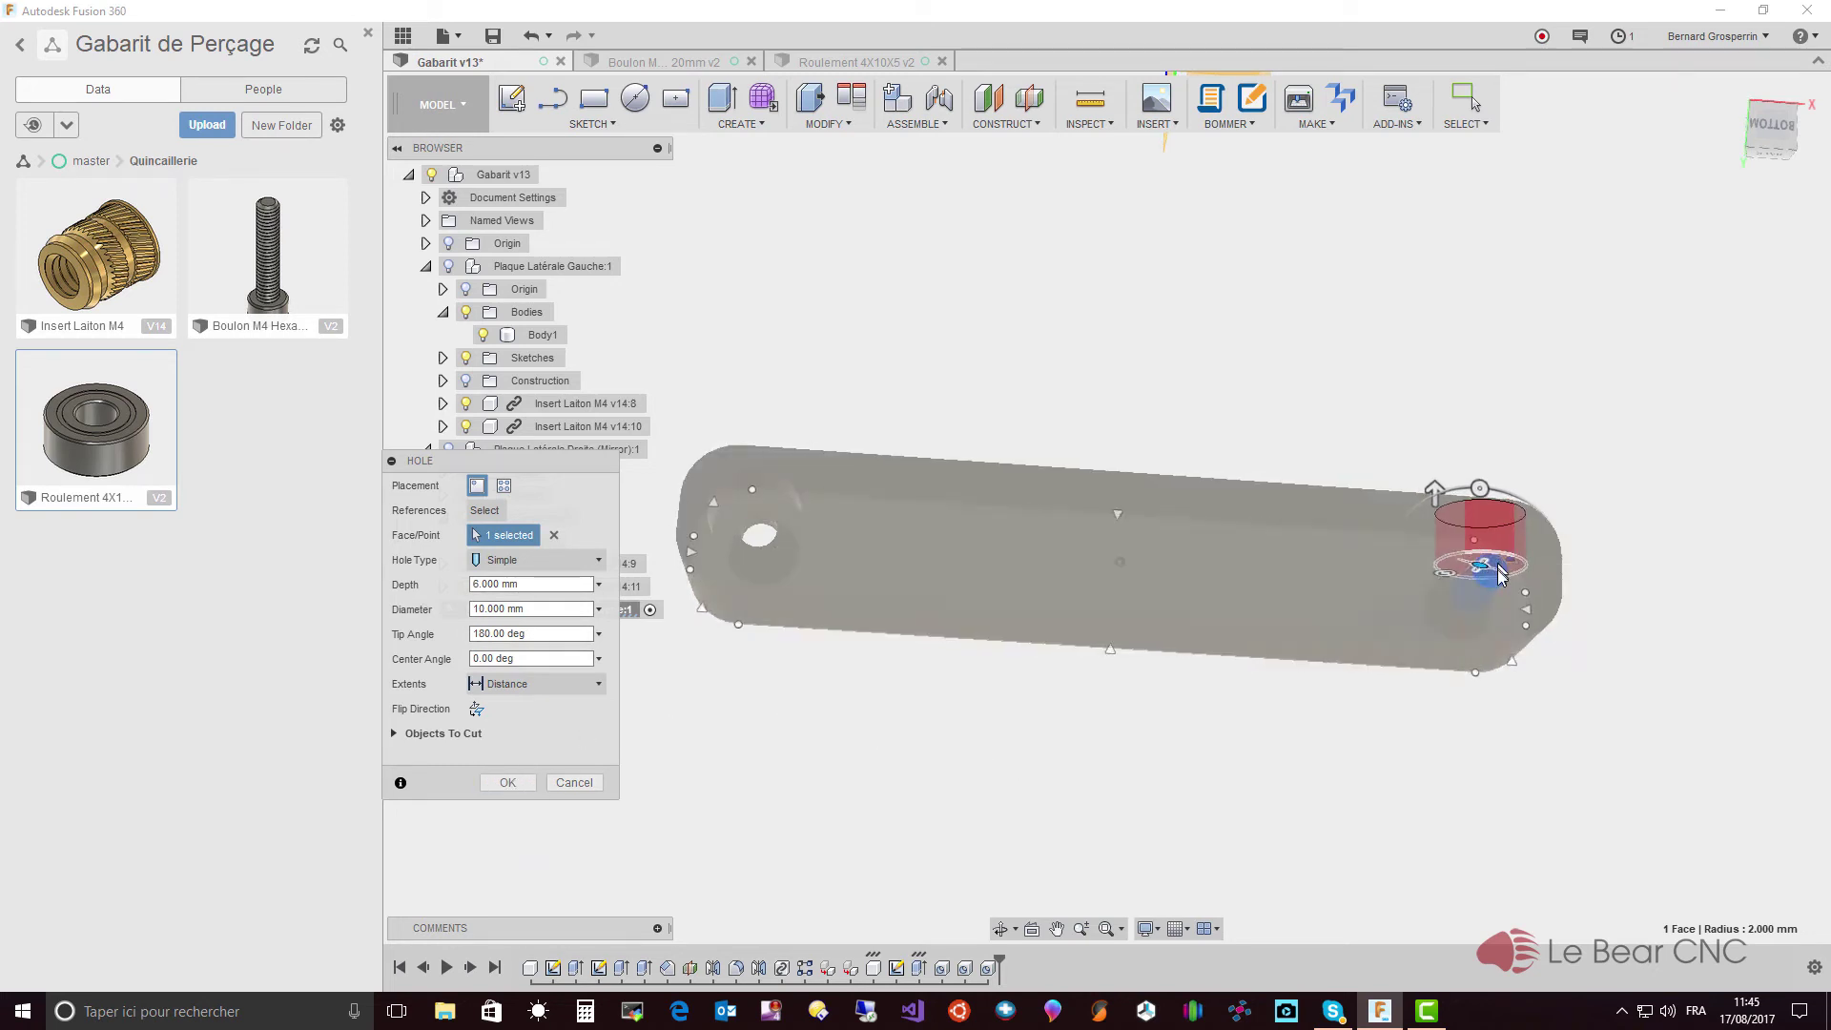
pyautogui.keyDown('shift'); pyautogui.moveTo(1491, 572); pyautogui.dragTo(1499, 577, button='middle'); pyautogui.keyUp('shift')
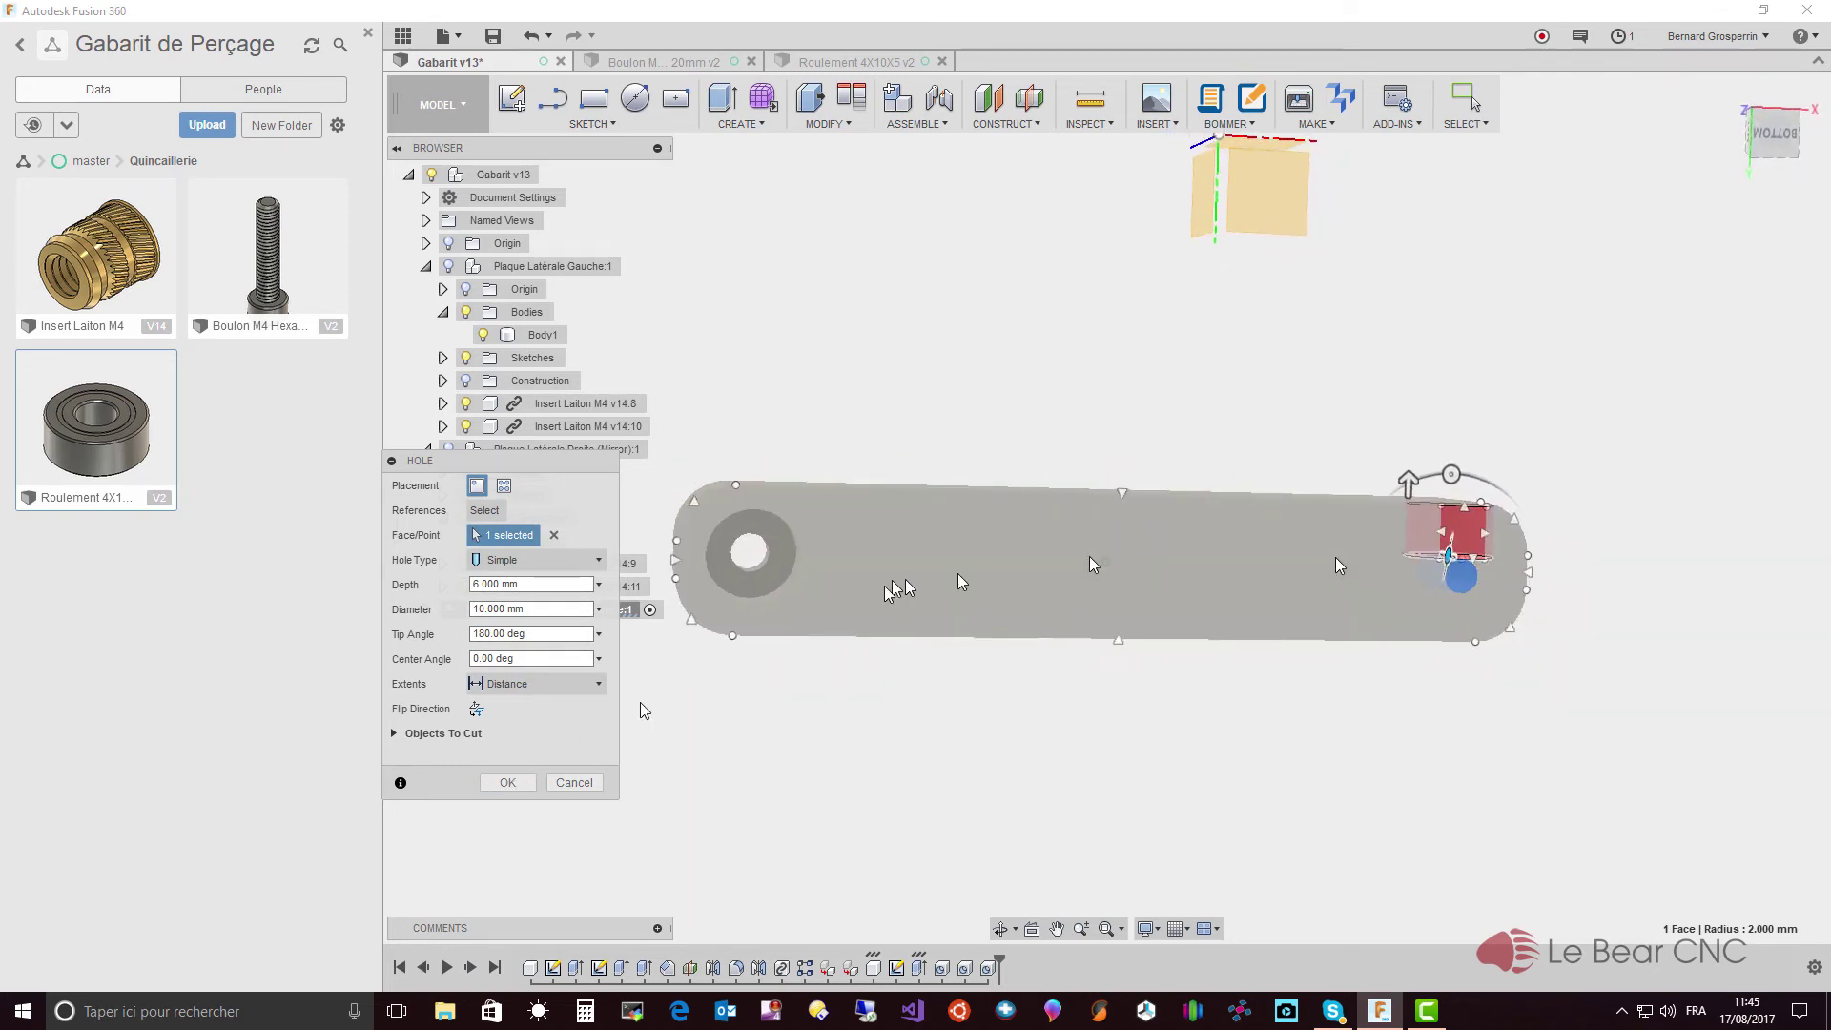
pyautogui.click(573, 783)
# - Cut a matching flat-bottomed hole, 6 mm deep and 10 mm in diameter, centred on the right hole of the bar's underside
pyautogui.keyDown('shift'); pyautogui.moveTo(753, 725); pyautogui.dragTo(1332, 557, button='middle'); pyautogui.keyUp('shift')
pyautogui.click(1319, 542)
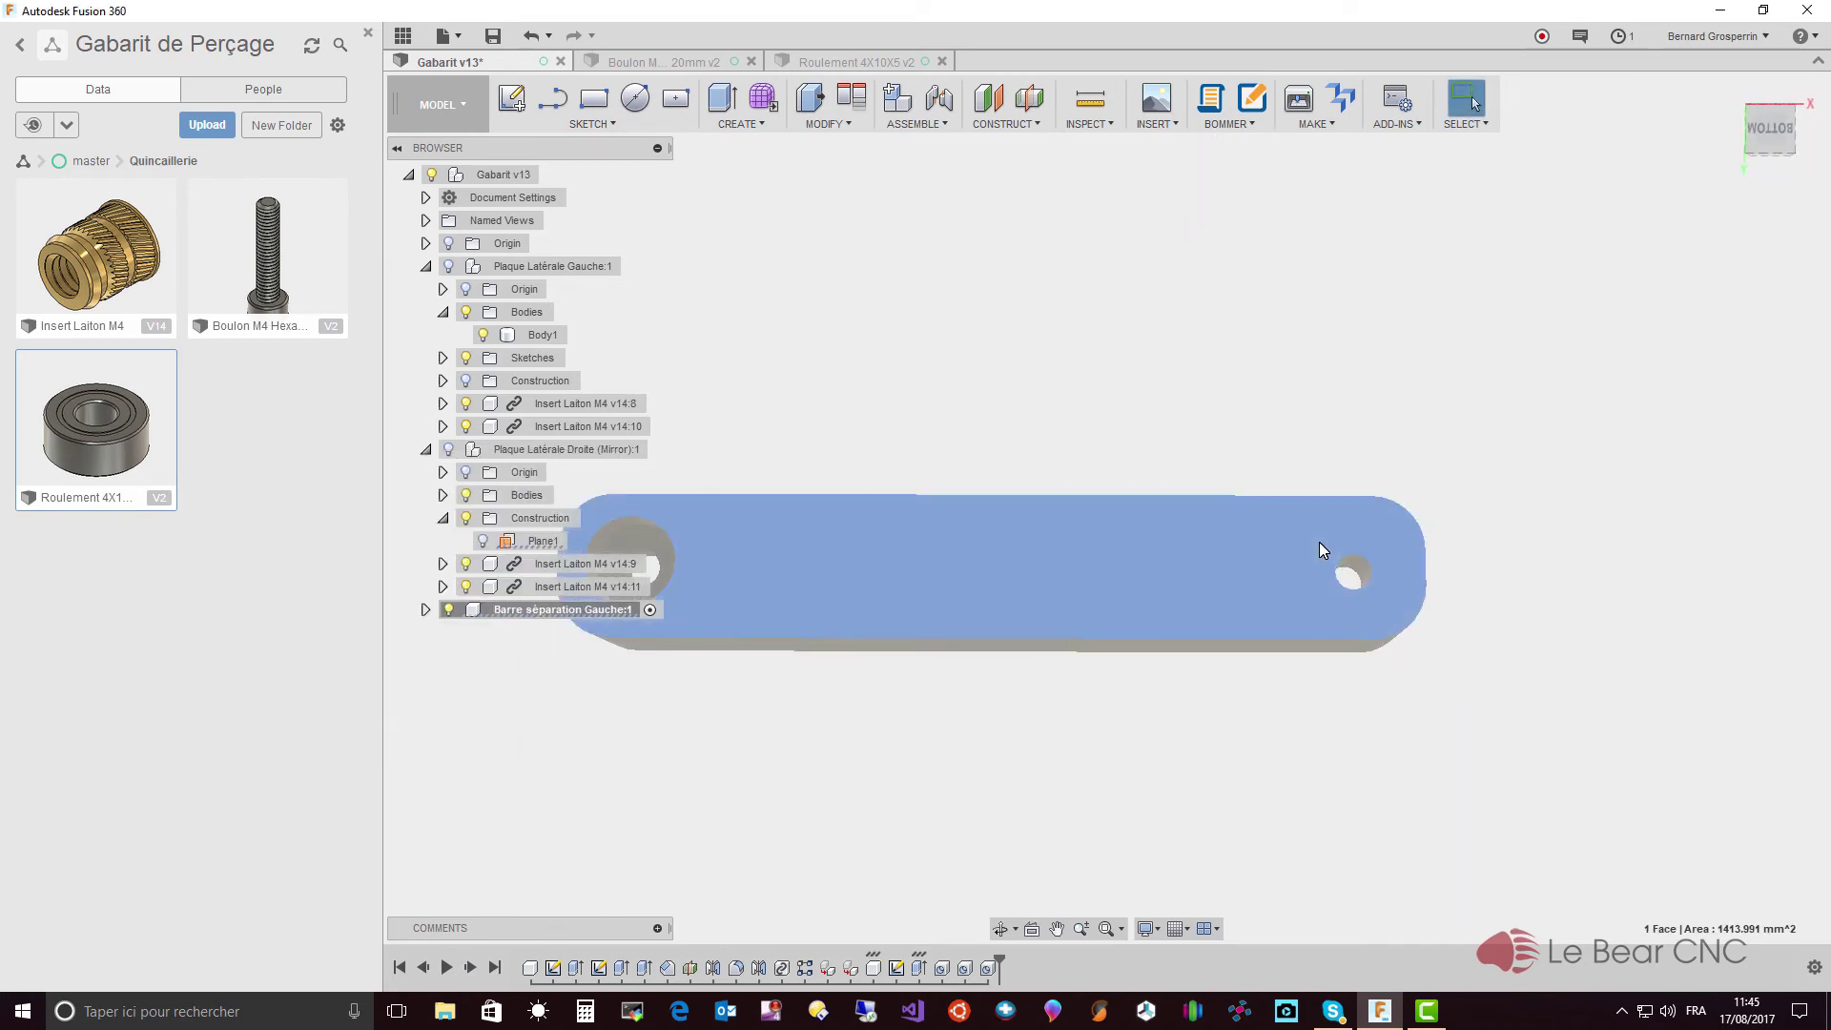
pyautogui.rightClick(1319, 542)
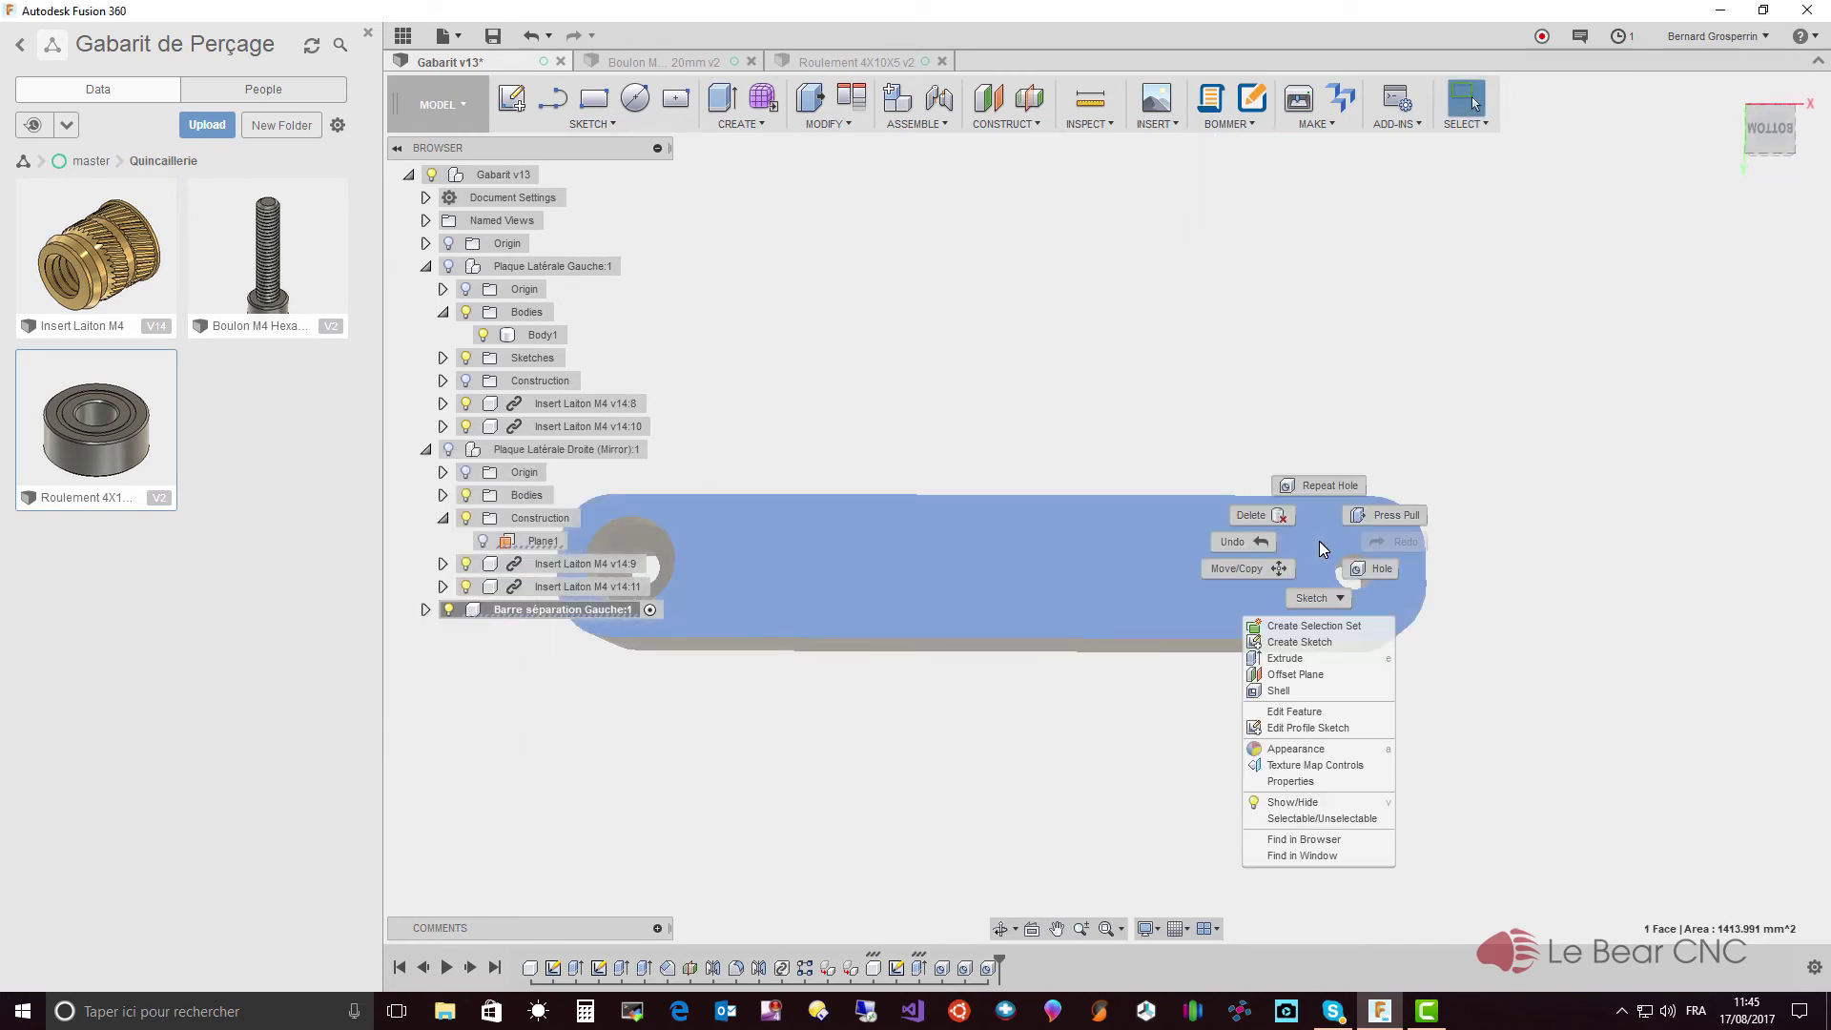
pyautogui.click(1314, 486)
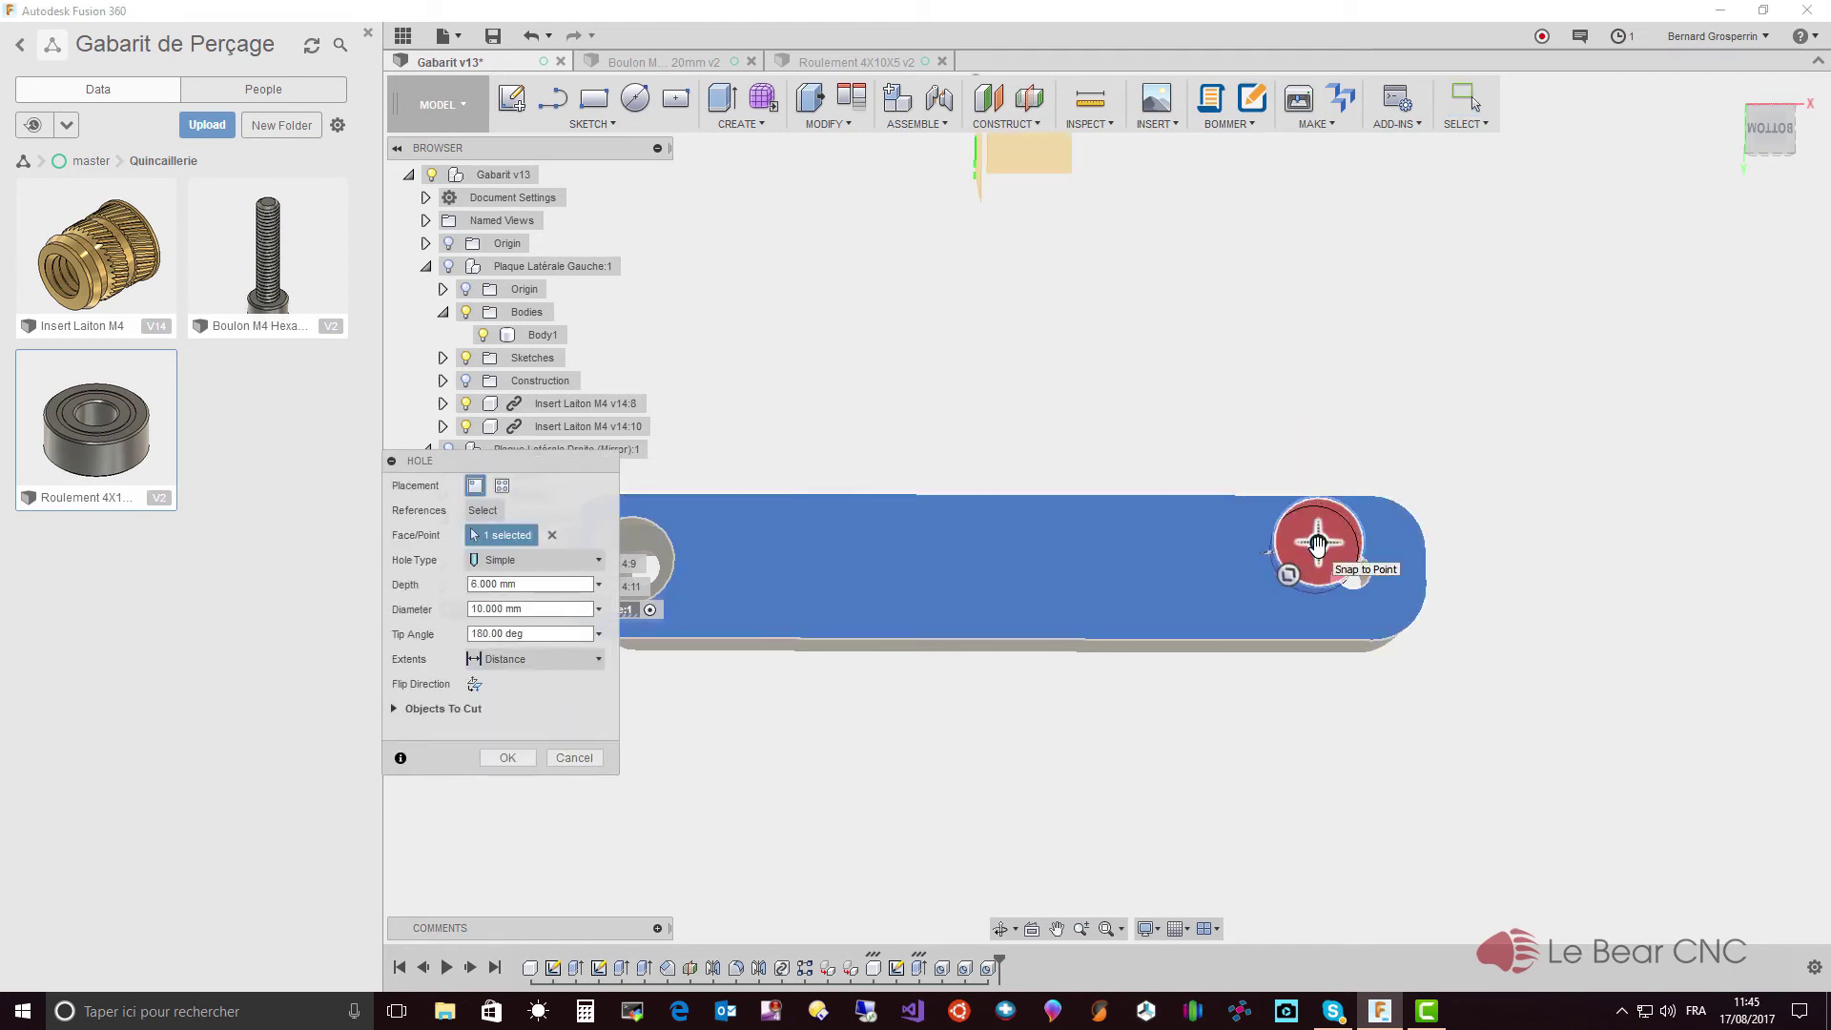
pyautogui.moveTo(1318, 542); pyautogui.dragTo(1351, 574)
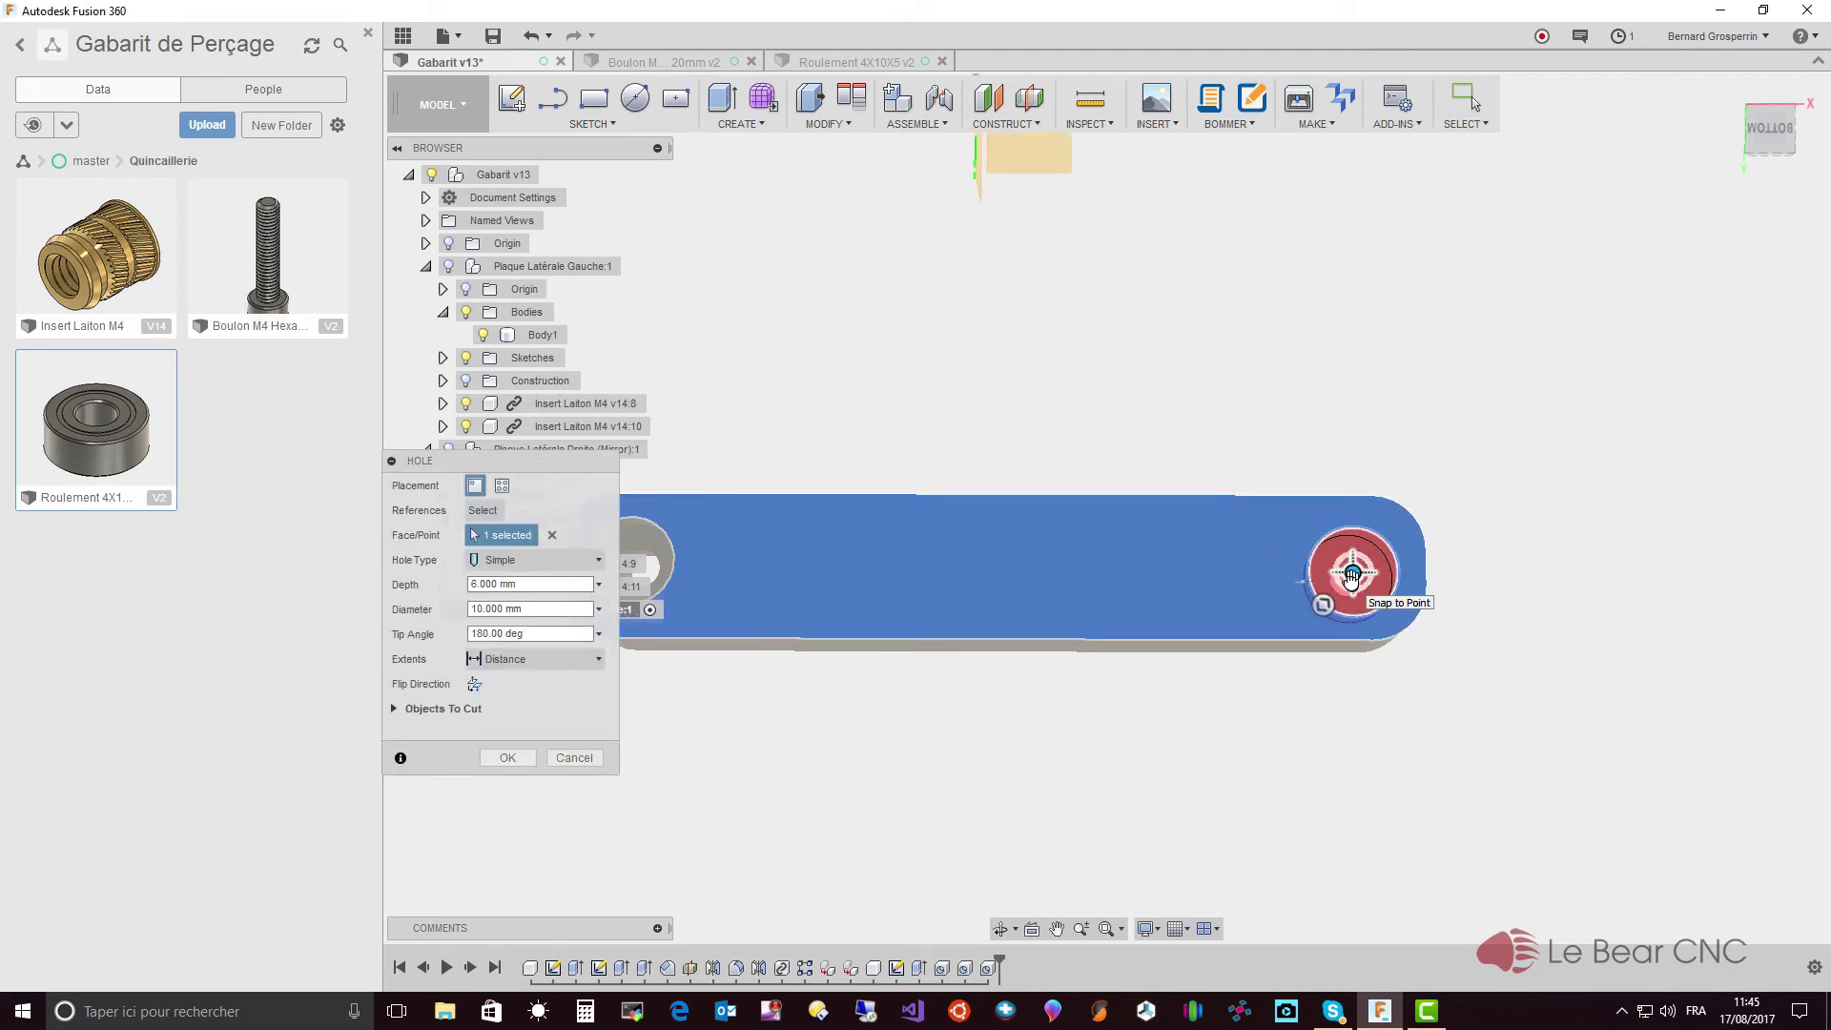
pyautogui.press('Return')
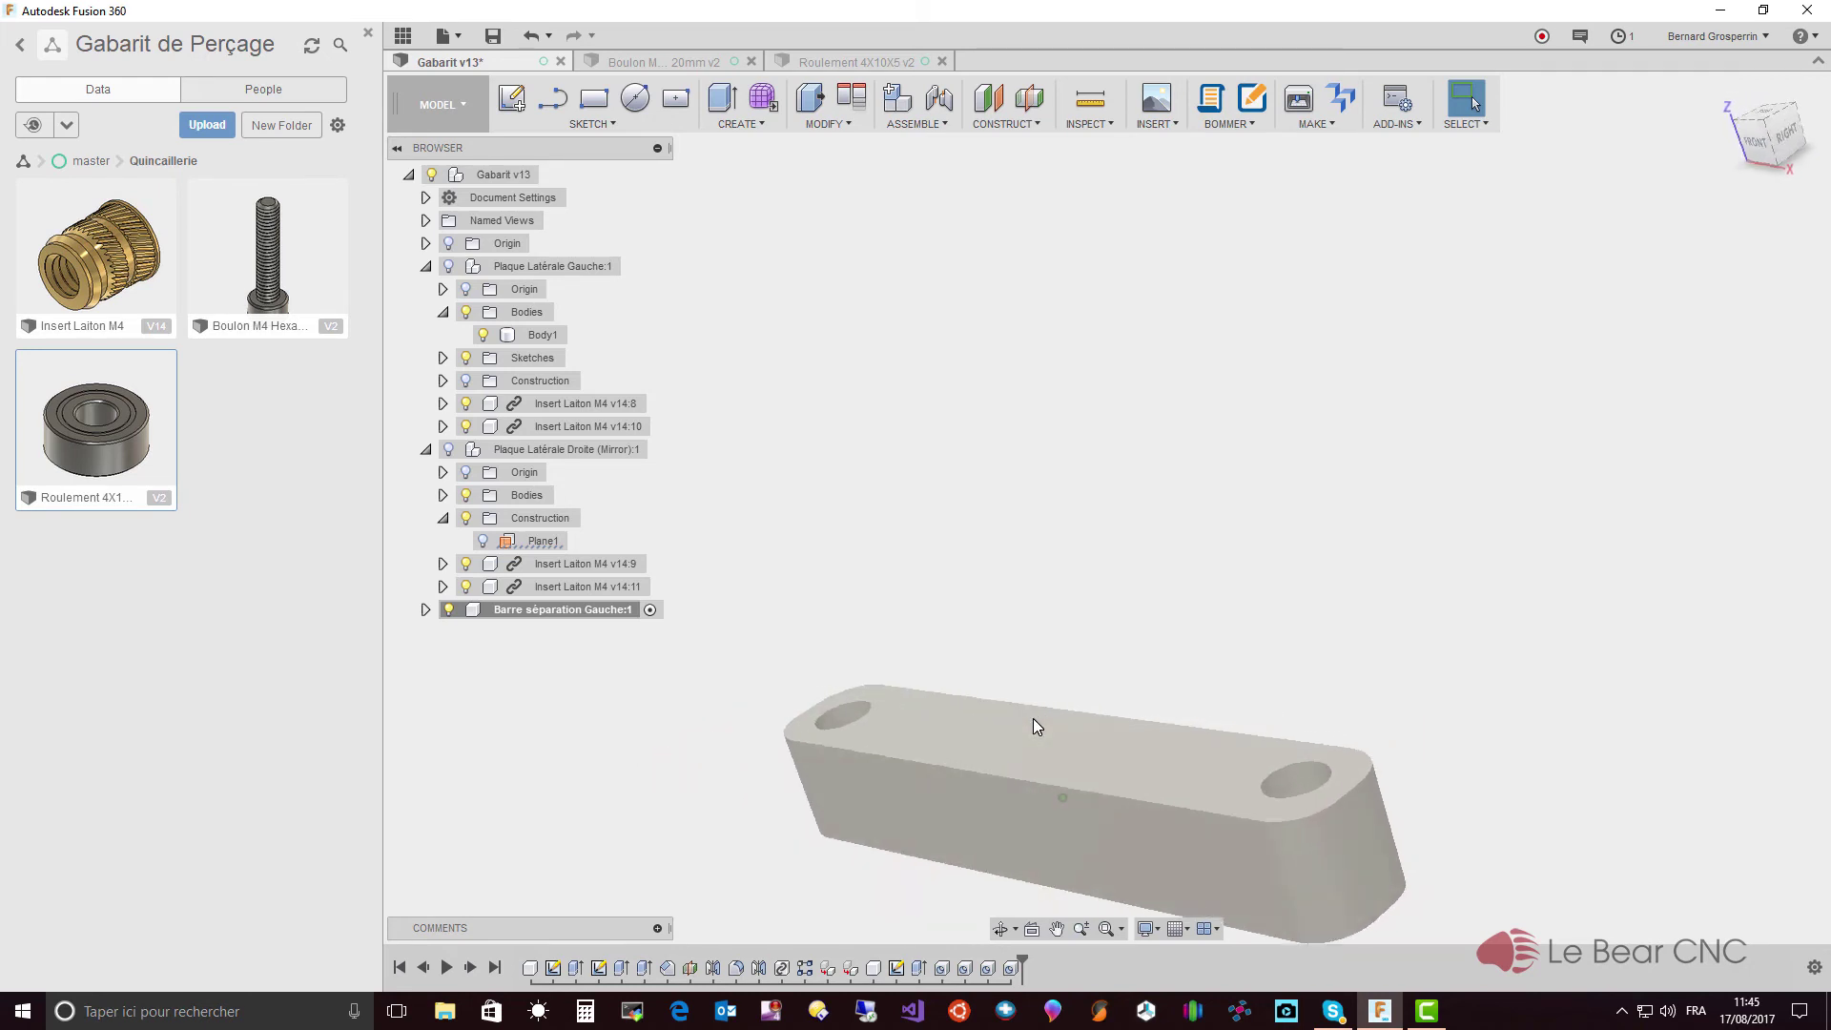
# - Construct a midplane between the two long side faces of the separation bar
pyautogui.keyDown('shift'); pyautogui.moveTo(1080, 654); pyautogui.dragTo(1094, 738, button='middle'); pyautogui.keyUp('shift')
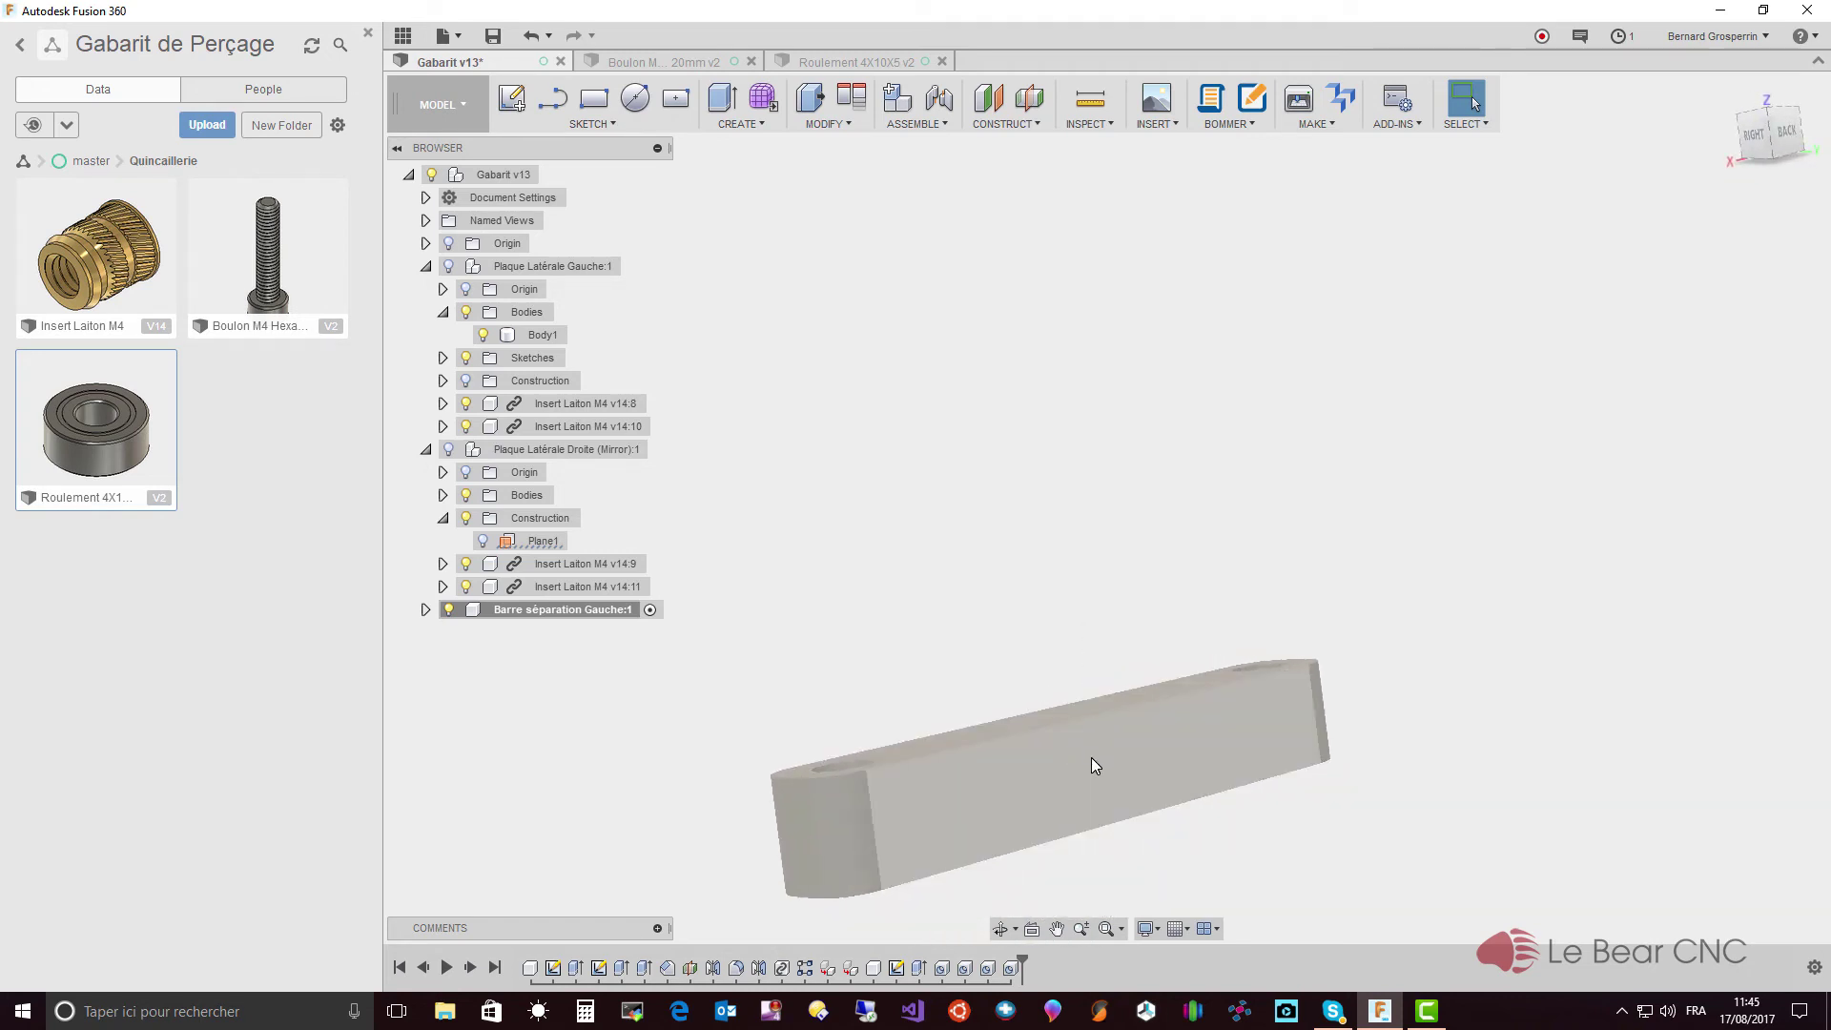
pyautogui.click(1034, 131)
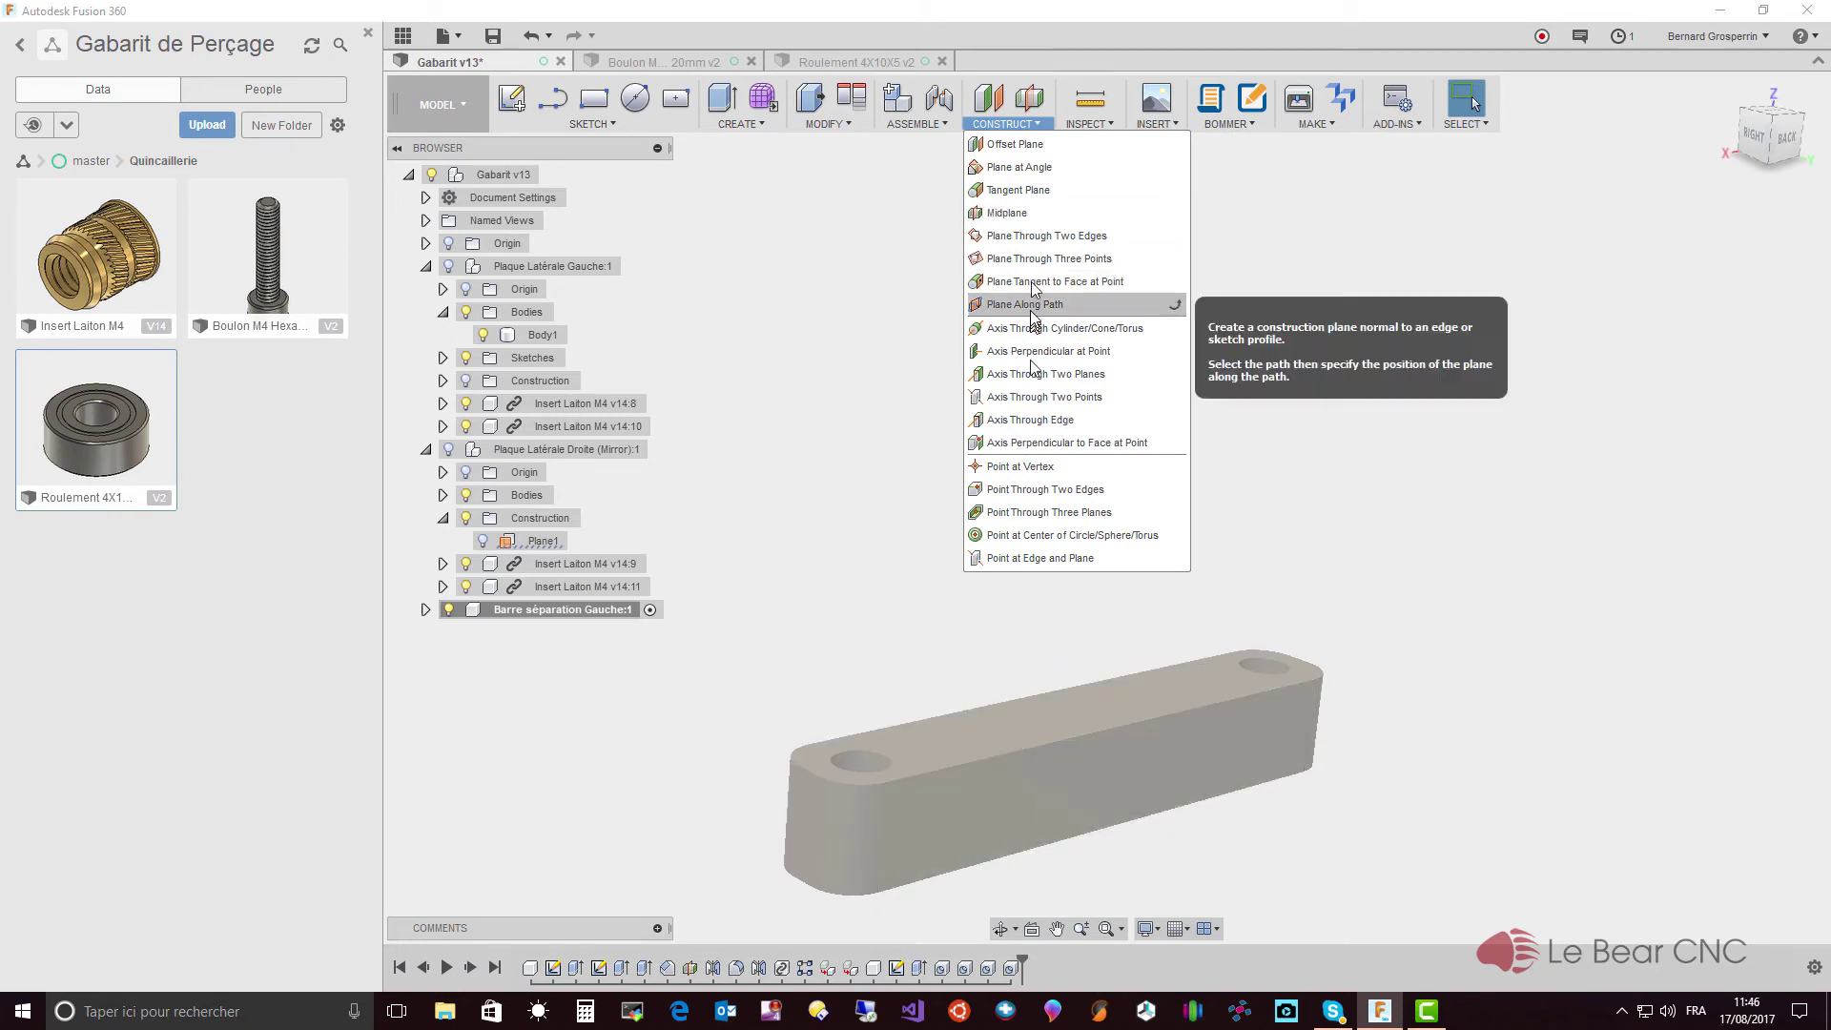
pyautogui.click(1020, 215)
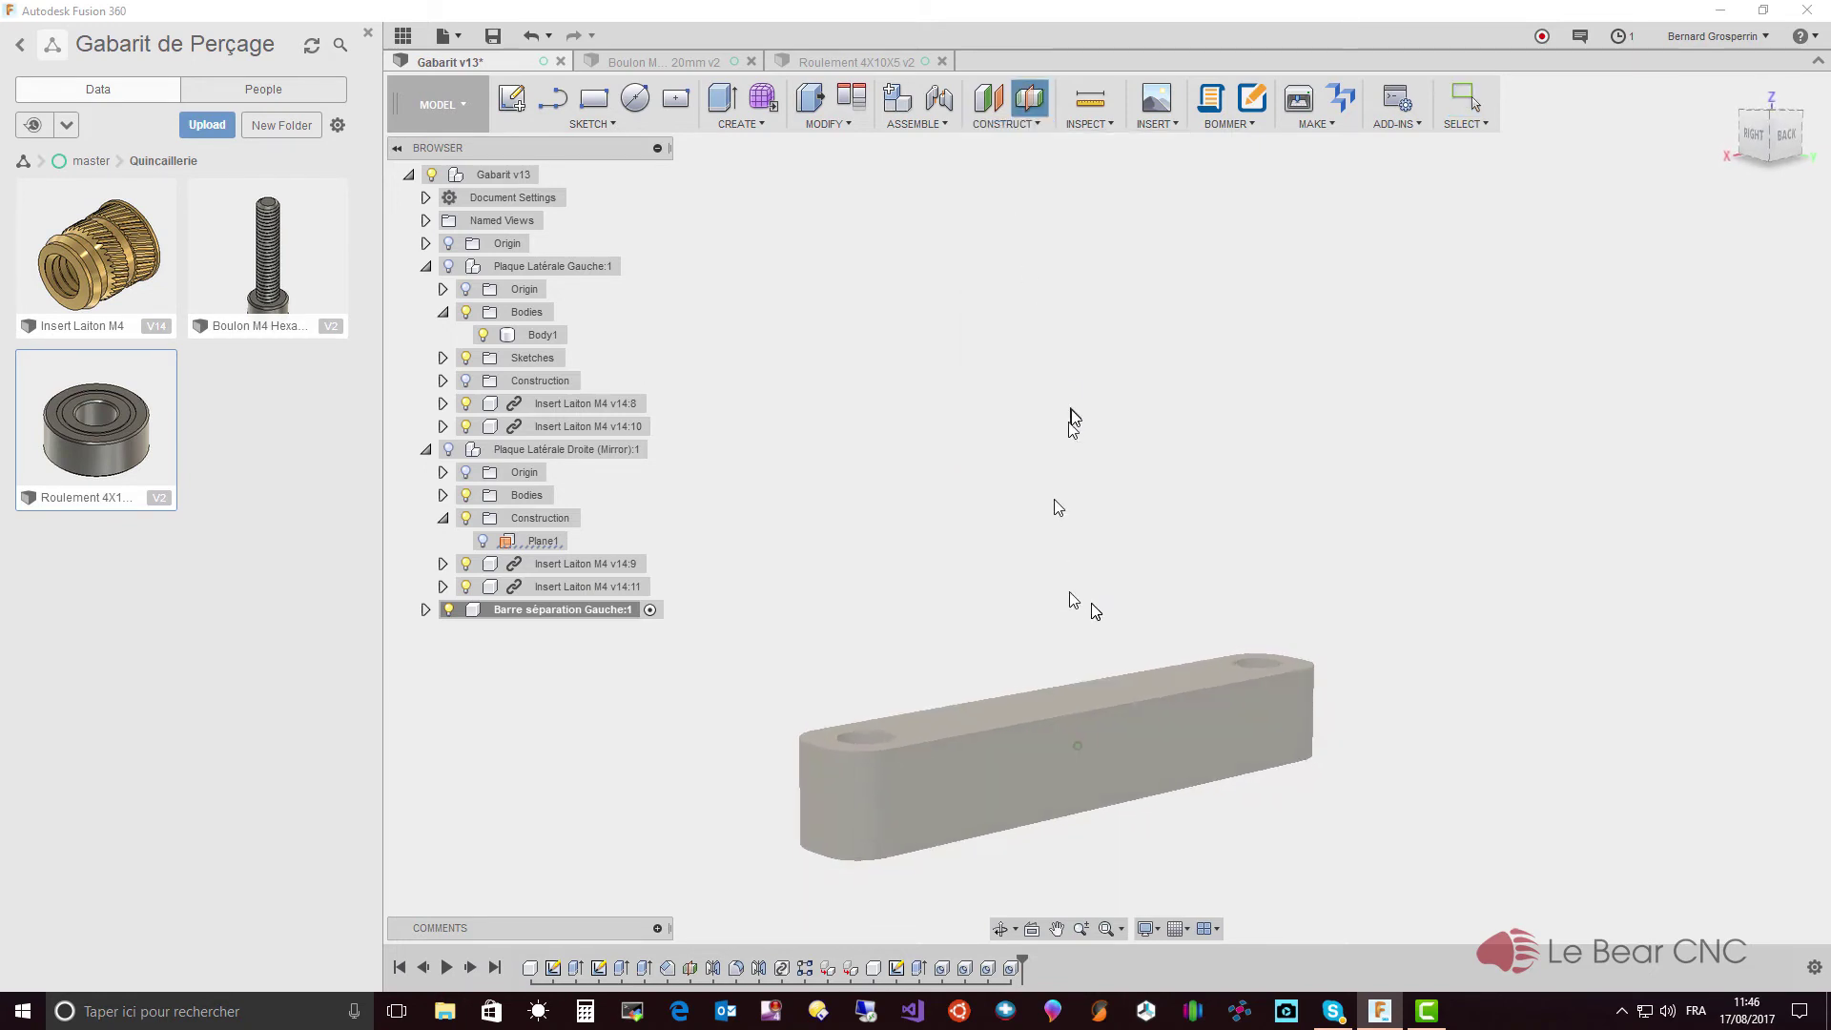
pyautogui.click(1097, 713)
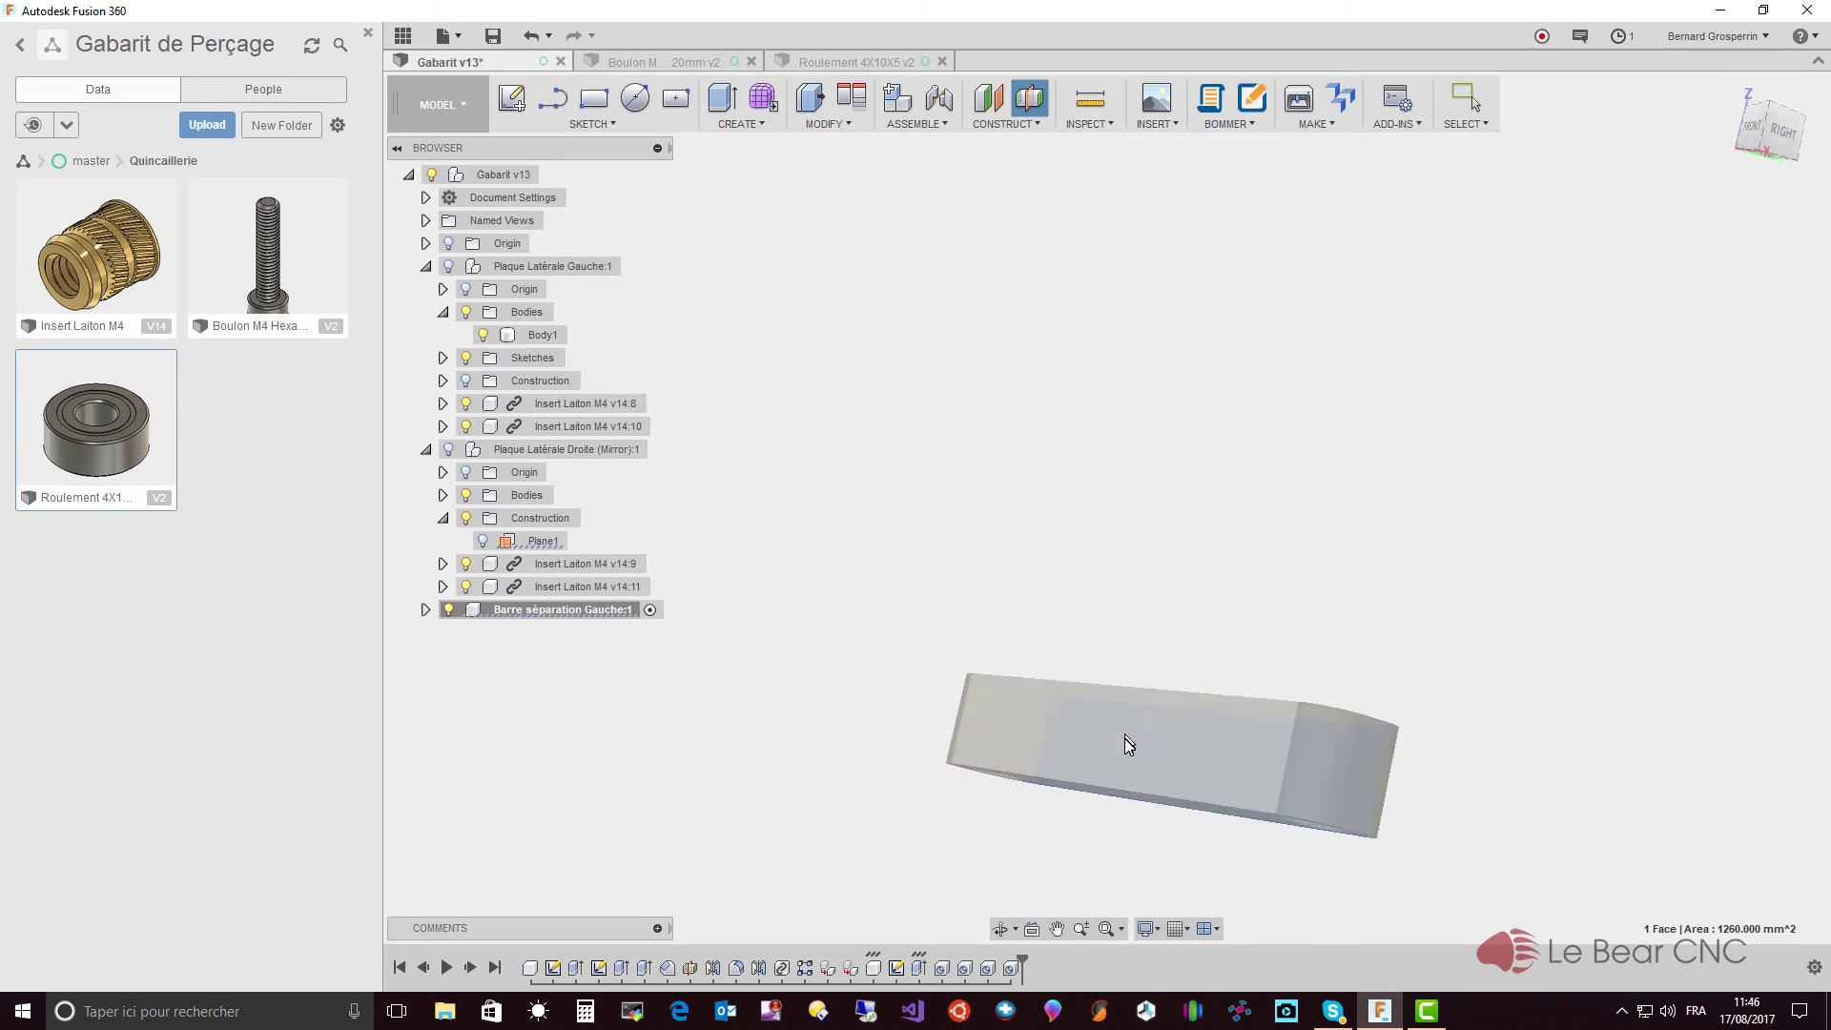
pyautogui.click(1124, 738)
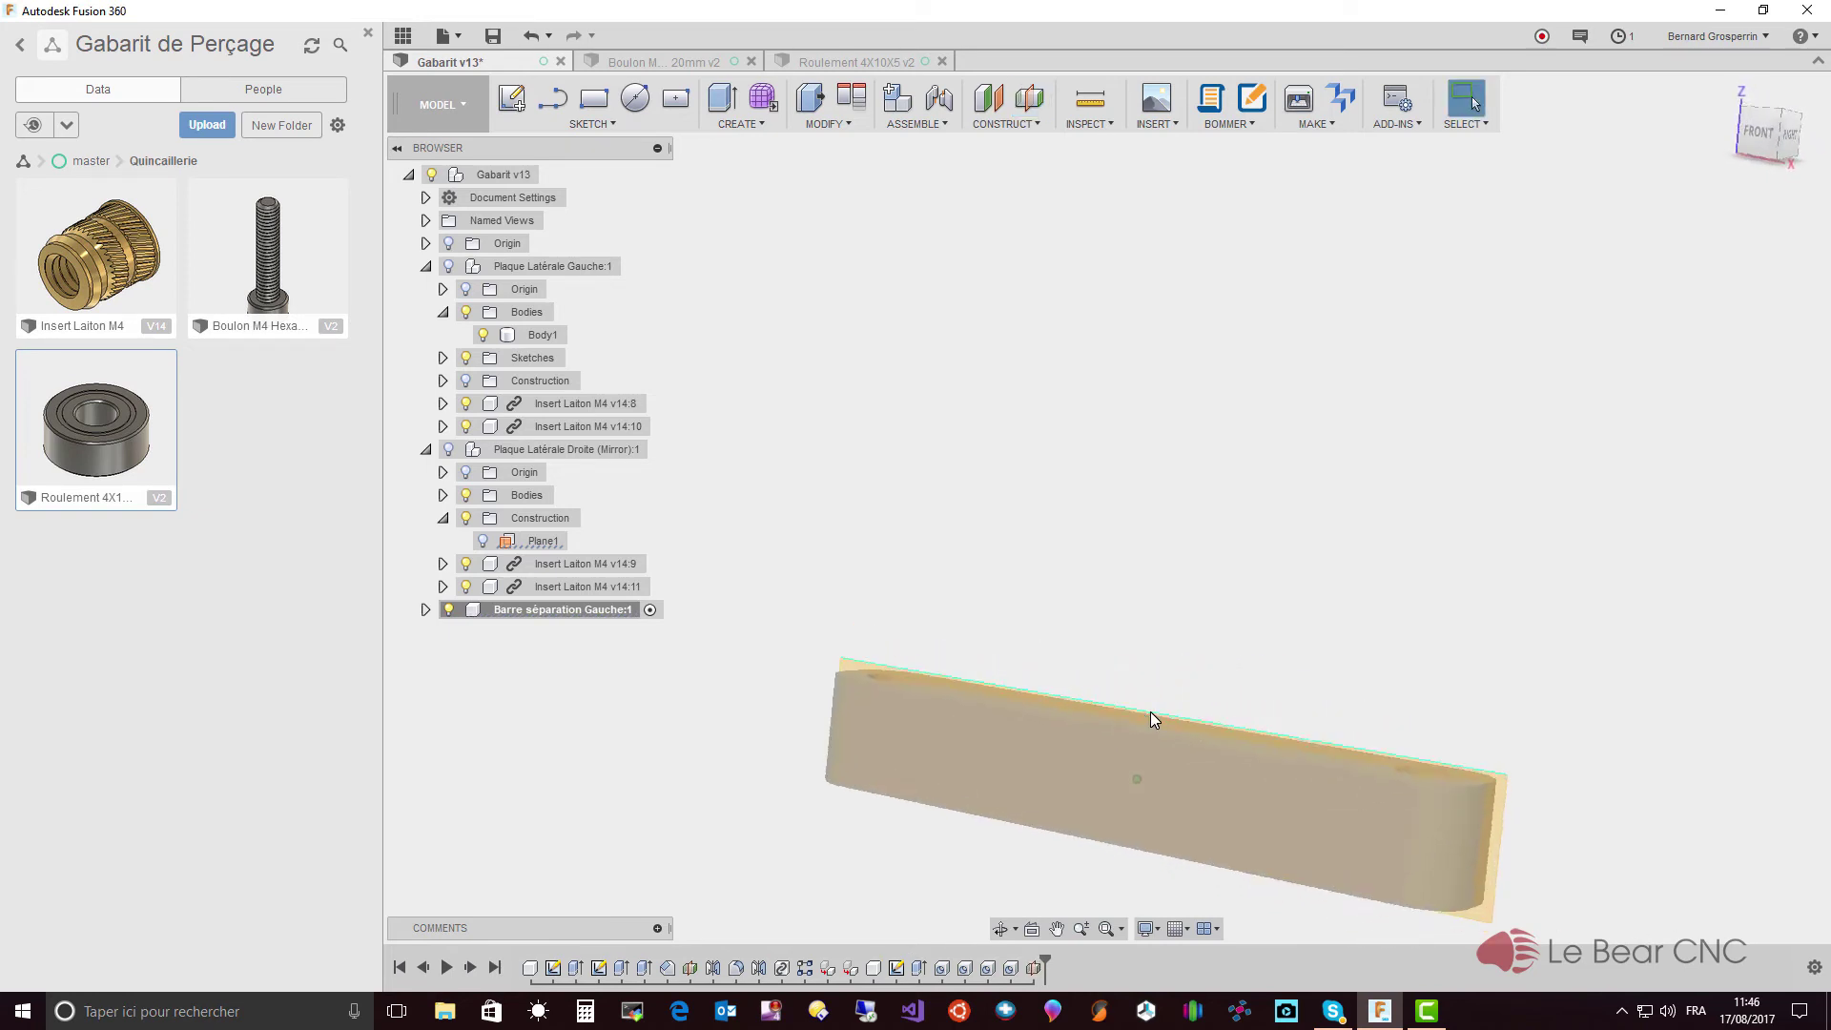
# - Start a new sketch on the bar's lengthwise midplane
pyautogui.click(596, 124)
pyautogui.click(594, 148)
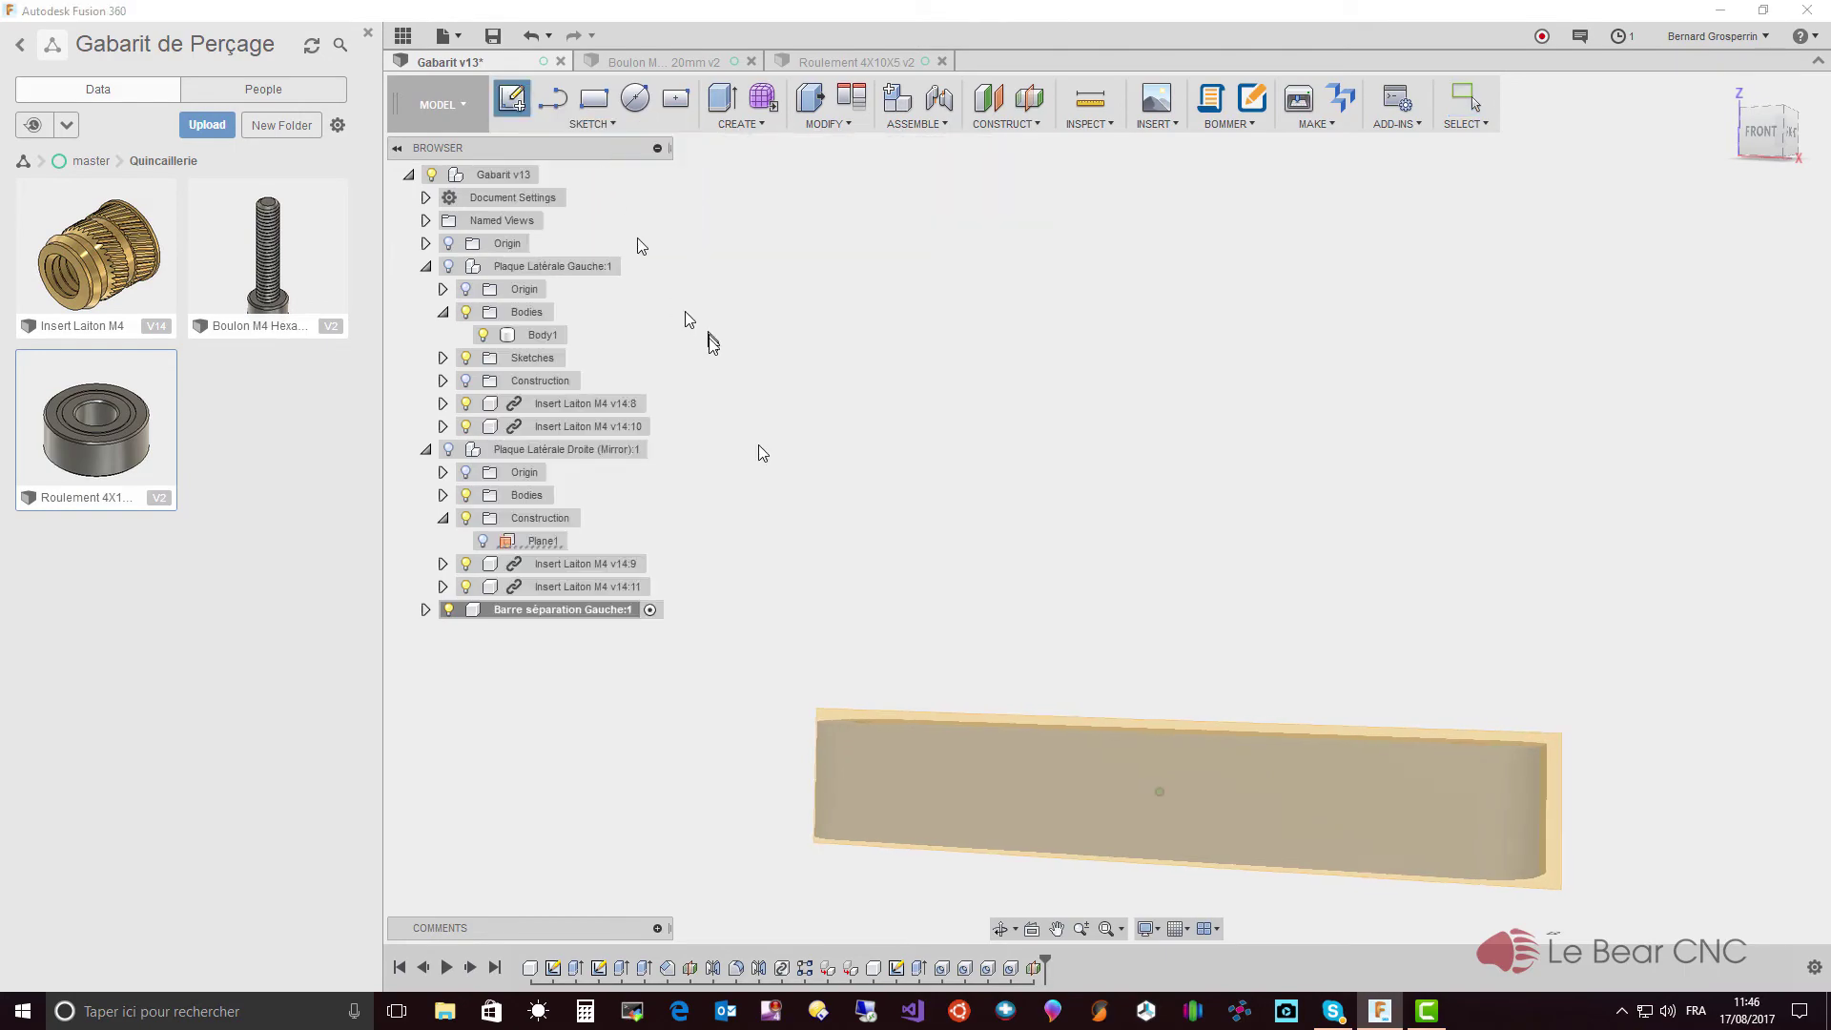
pyautogui.click(1610, 802)
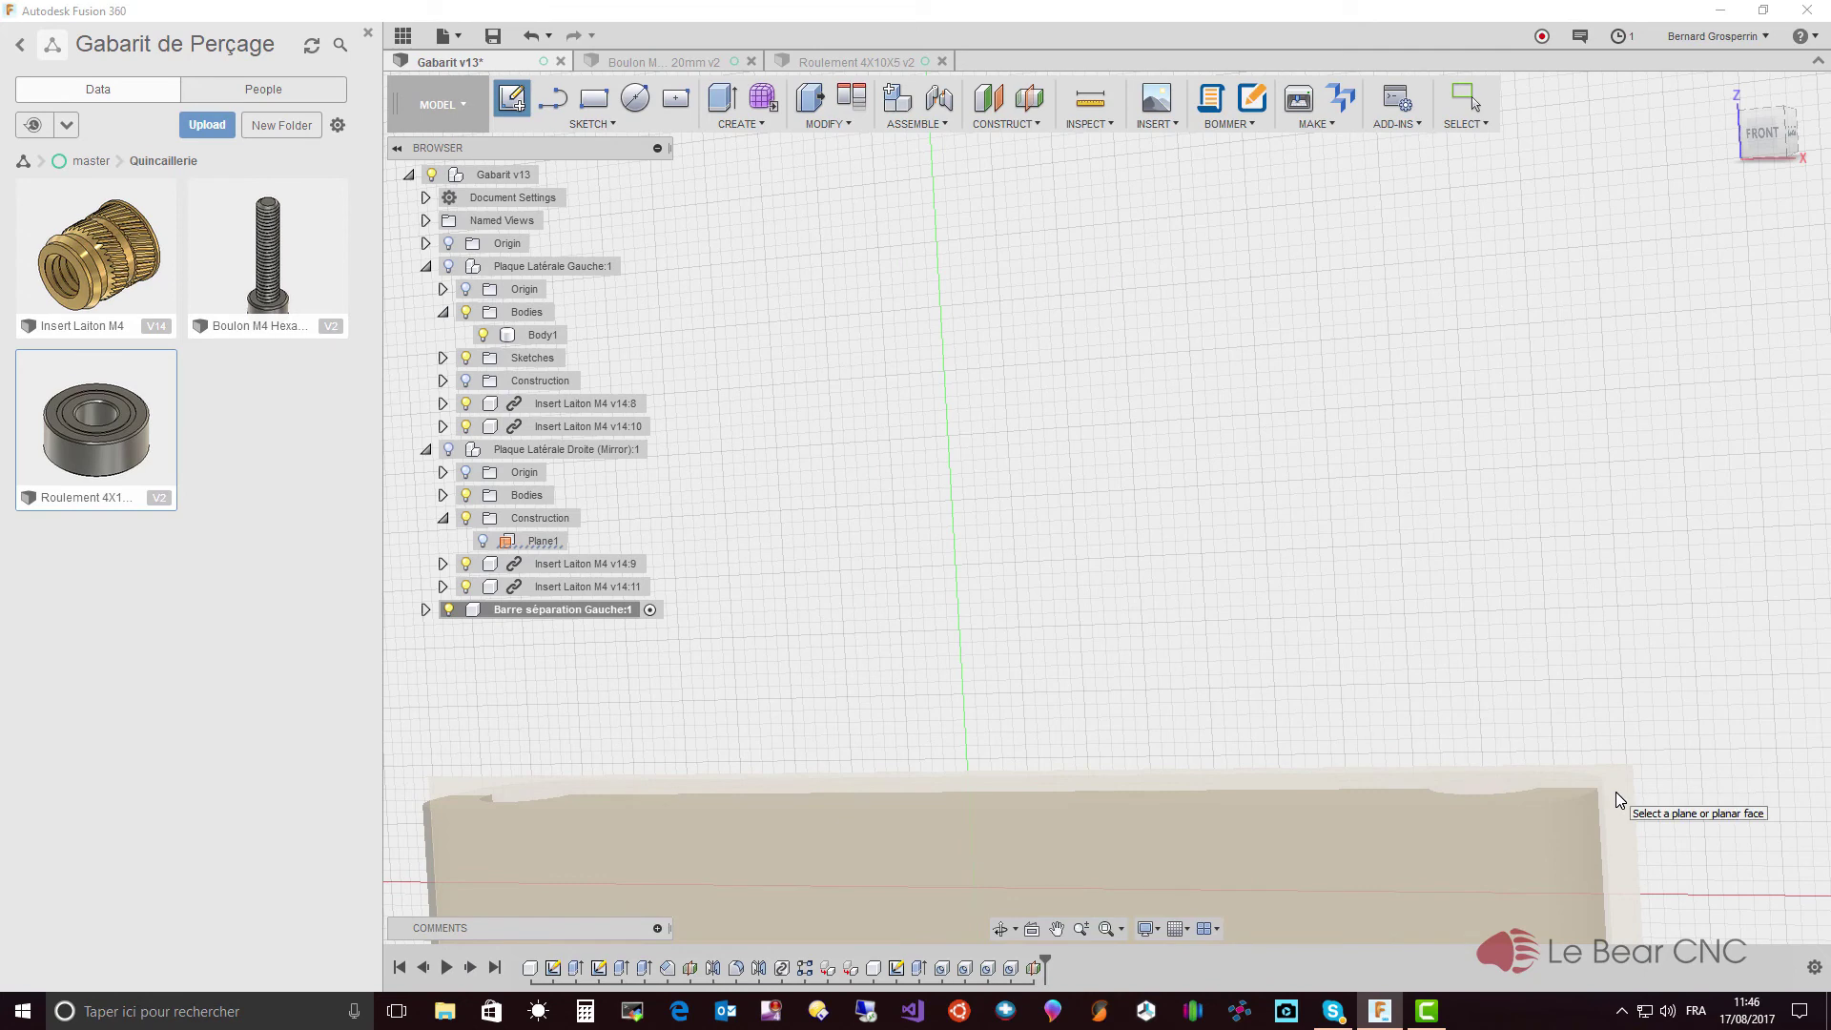
pyautogui.click(1615, 792)
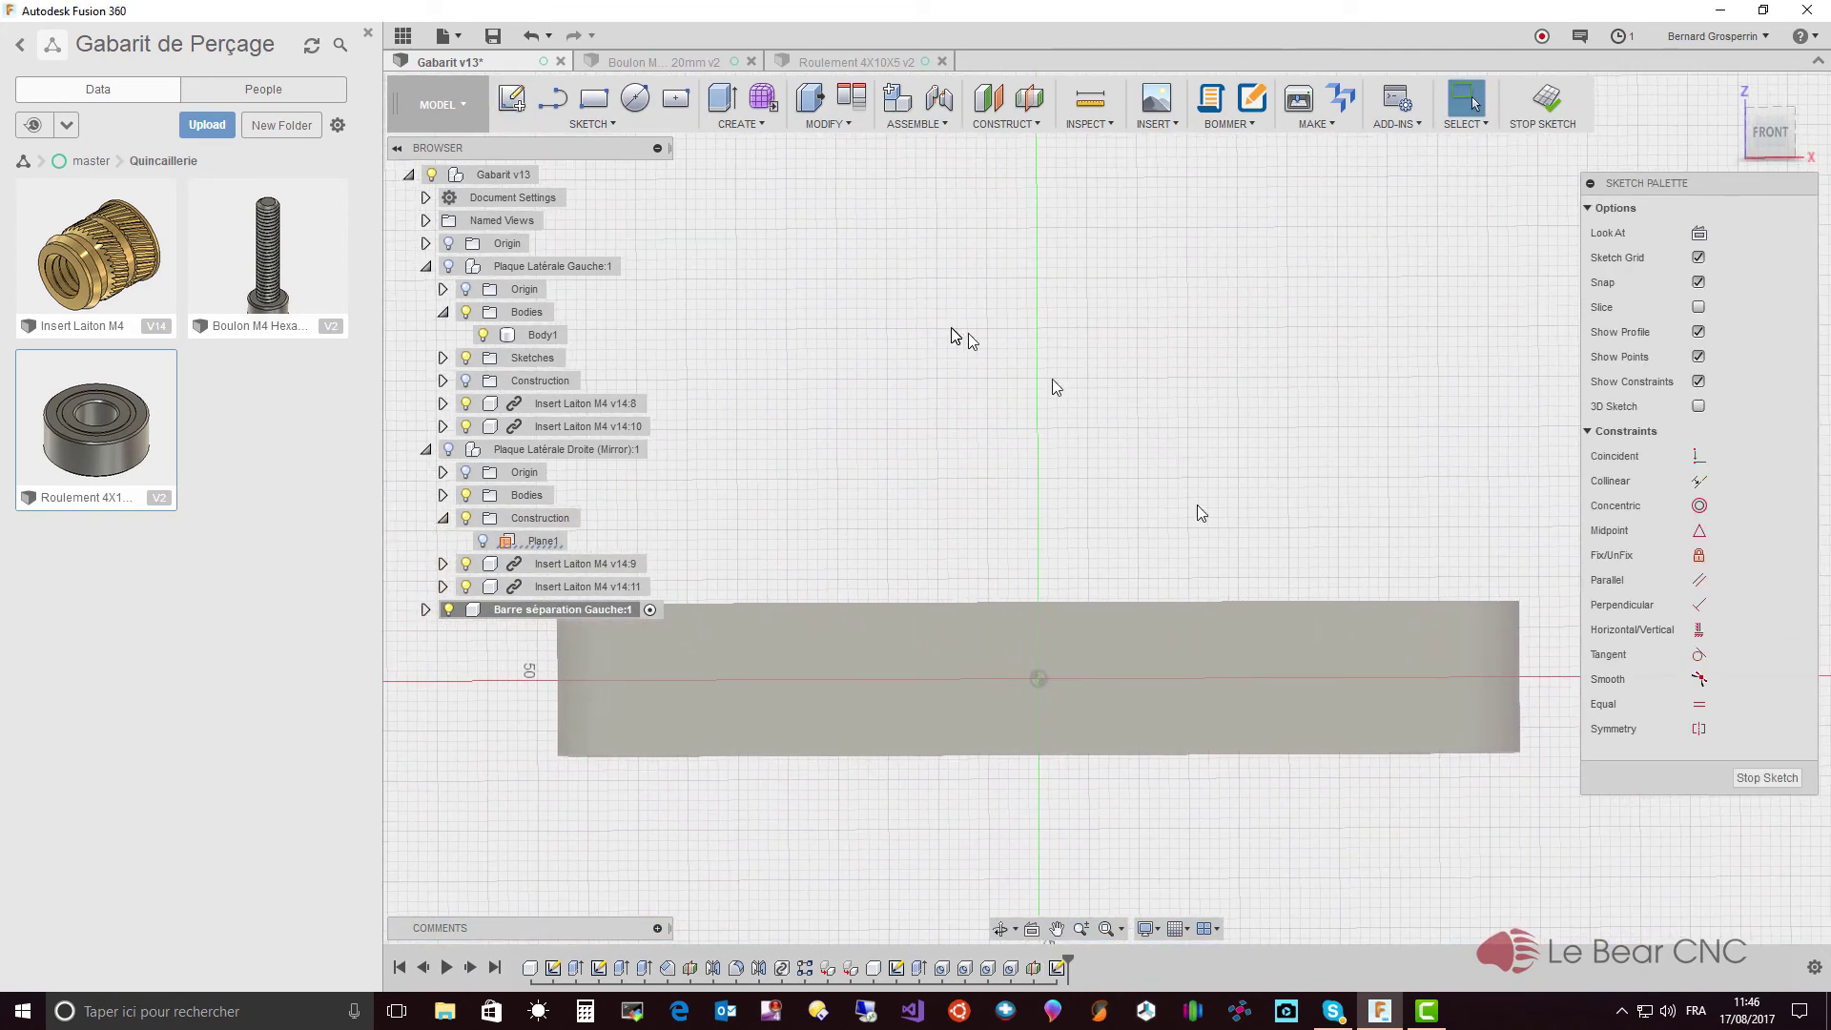
# - Intersect the bar's body with the sketch plane to get its section outline, and hide the bar's bodies
pyautogui.click(585, 125)
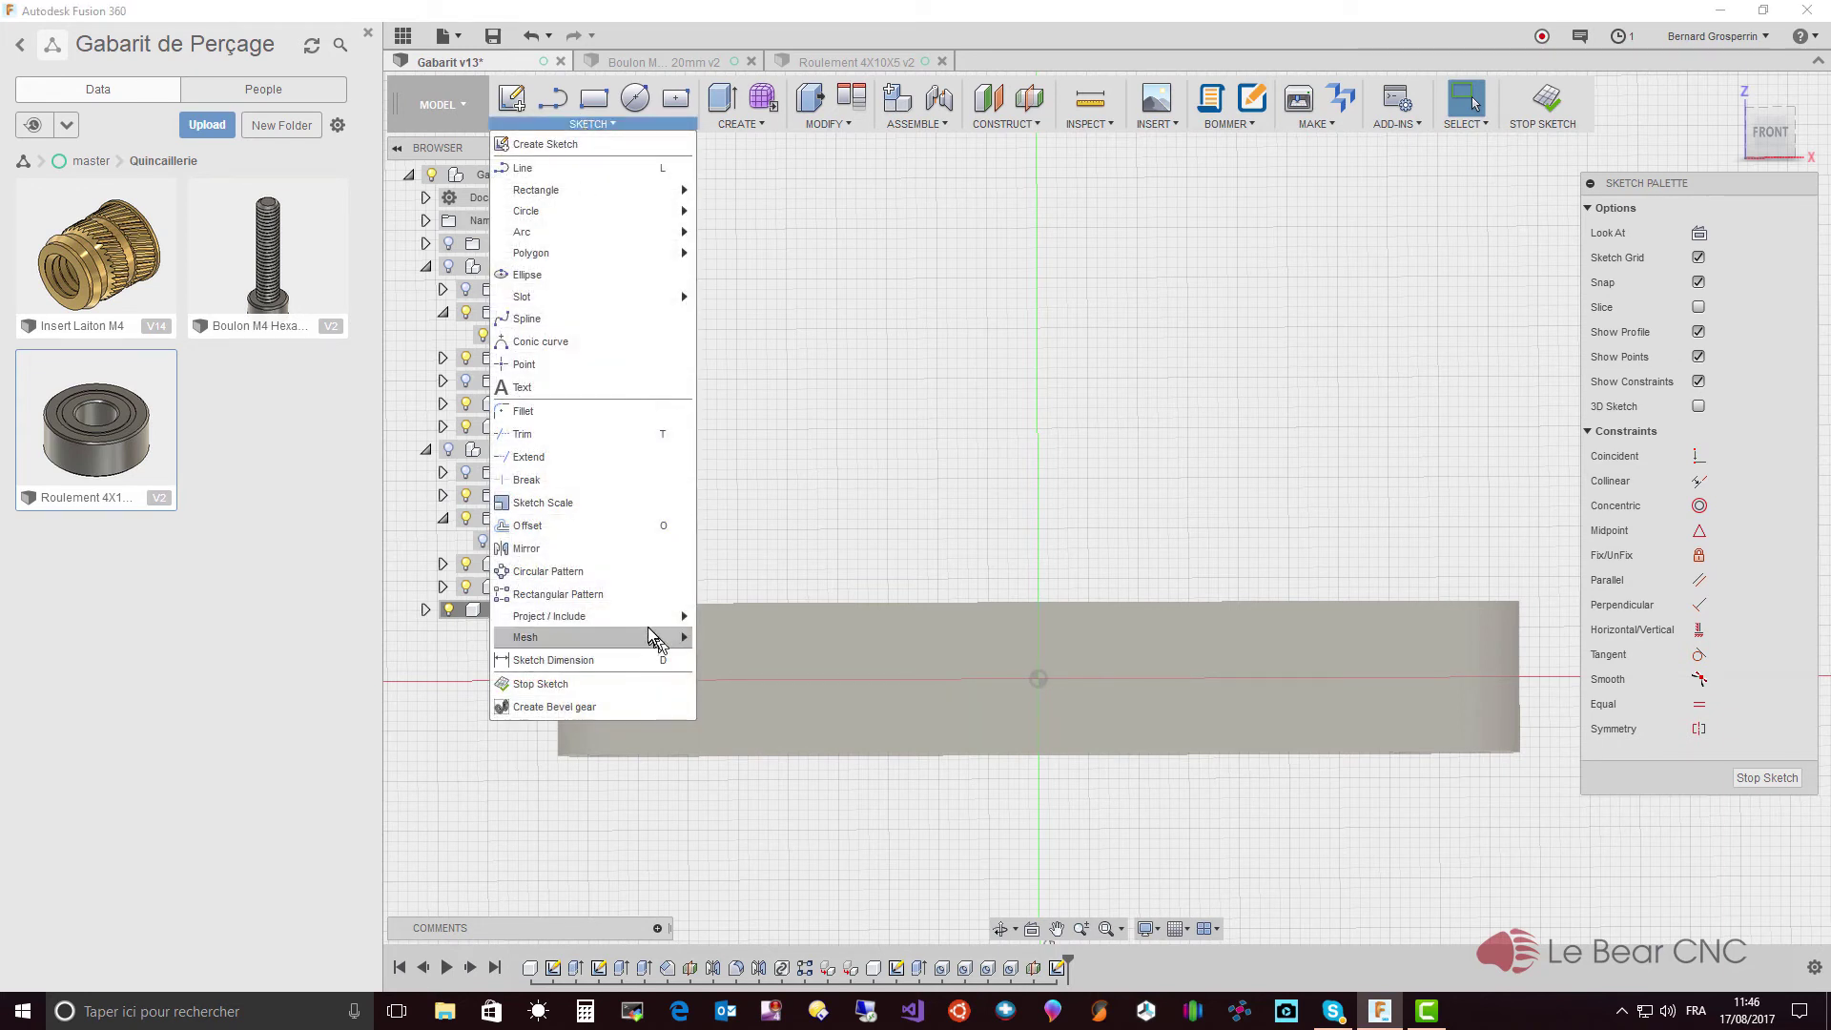
pyautogui.moveTo(639, 616)
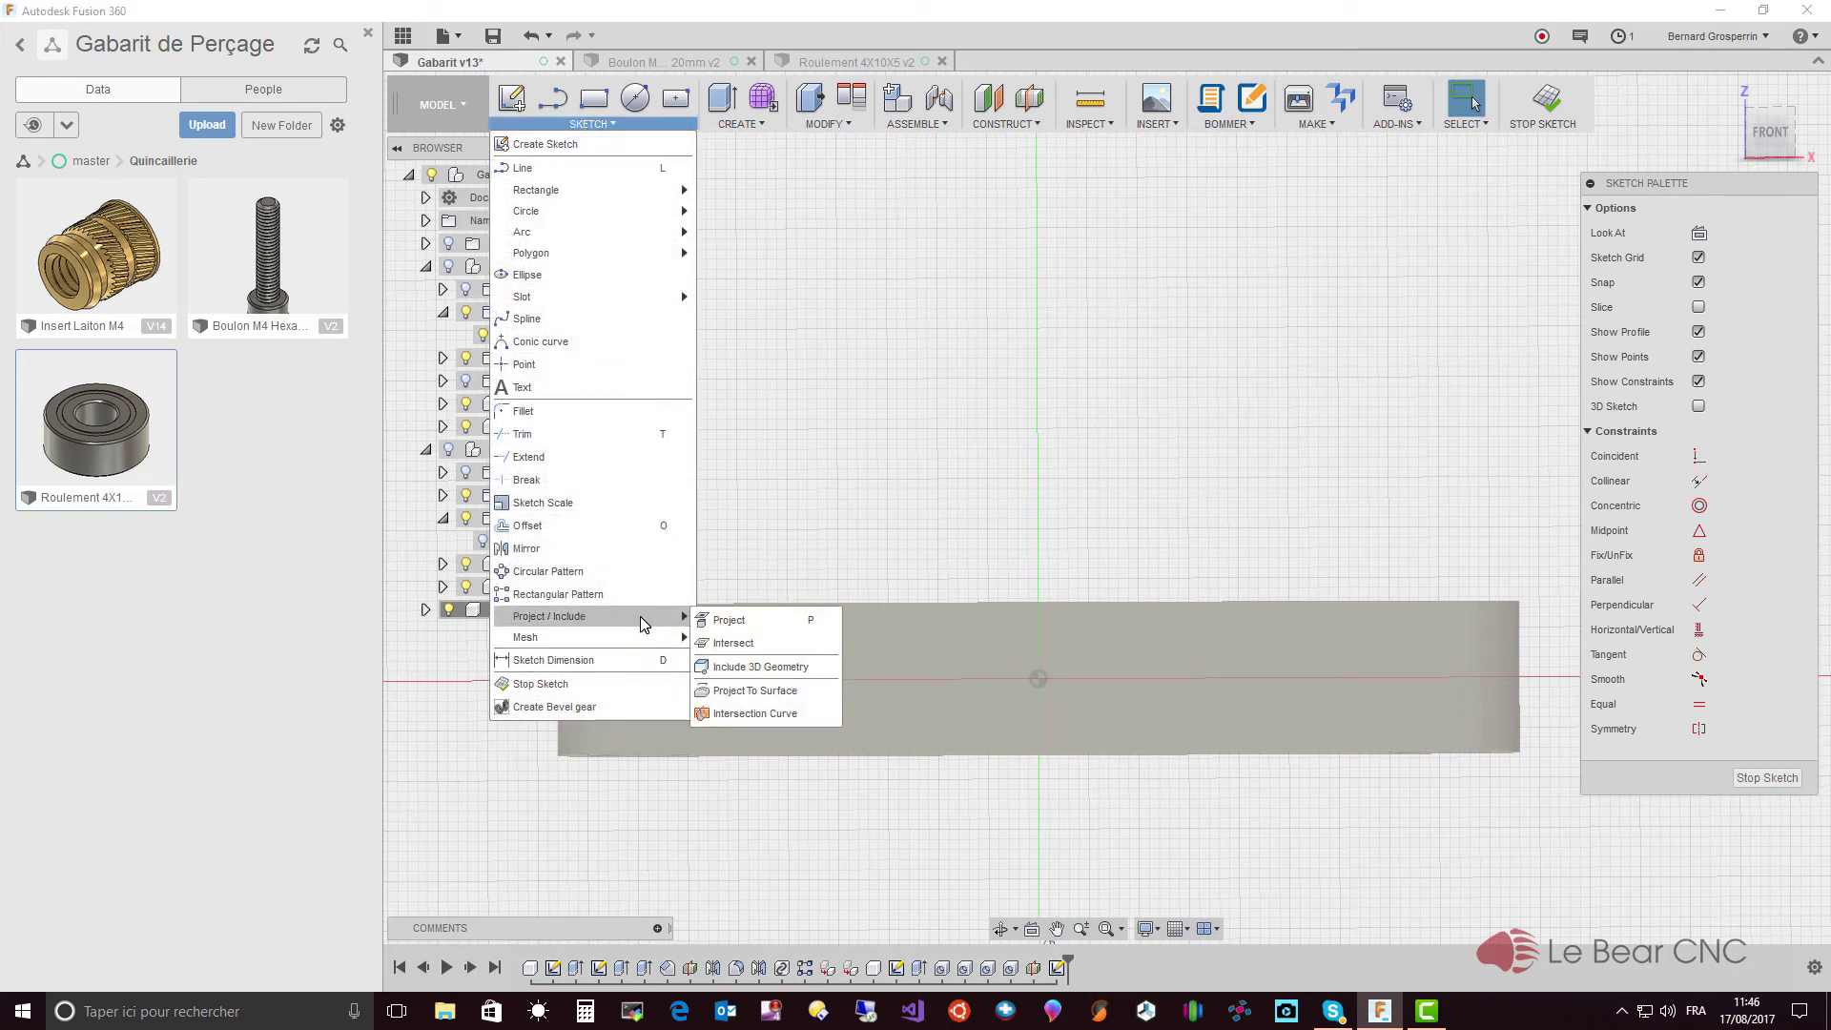
pyautogui.click(730, 646)
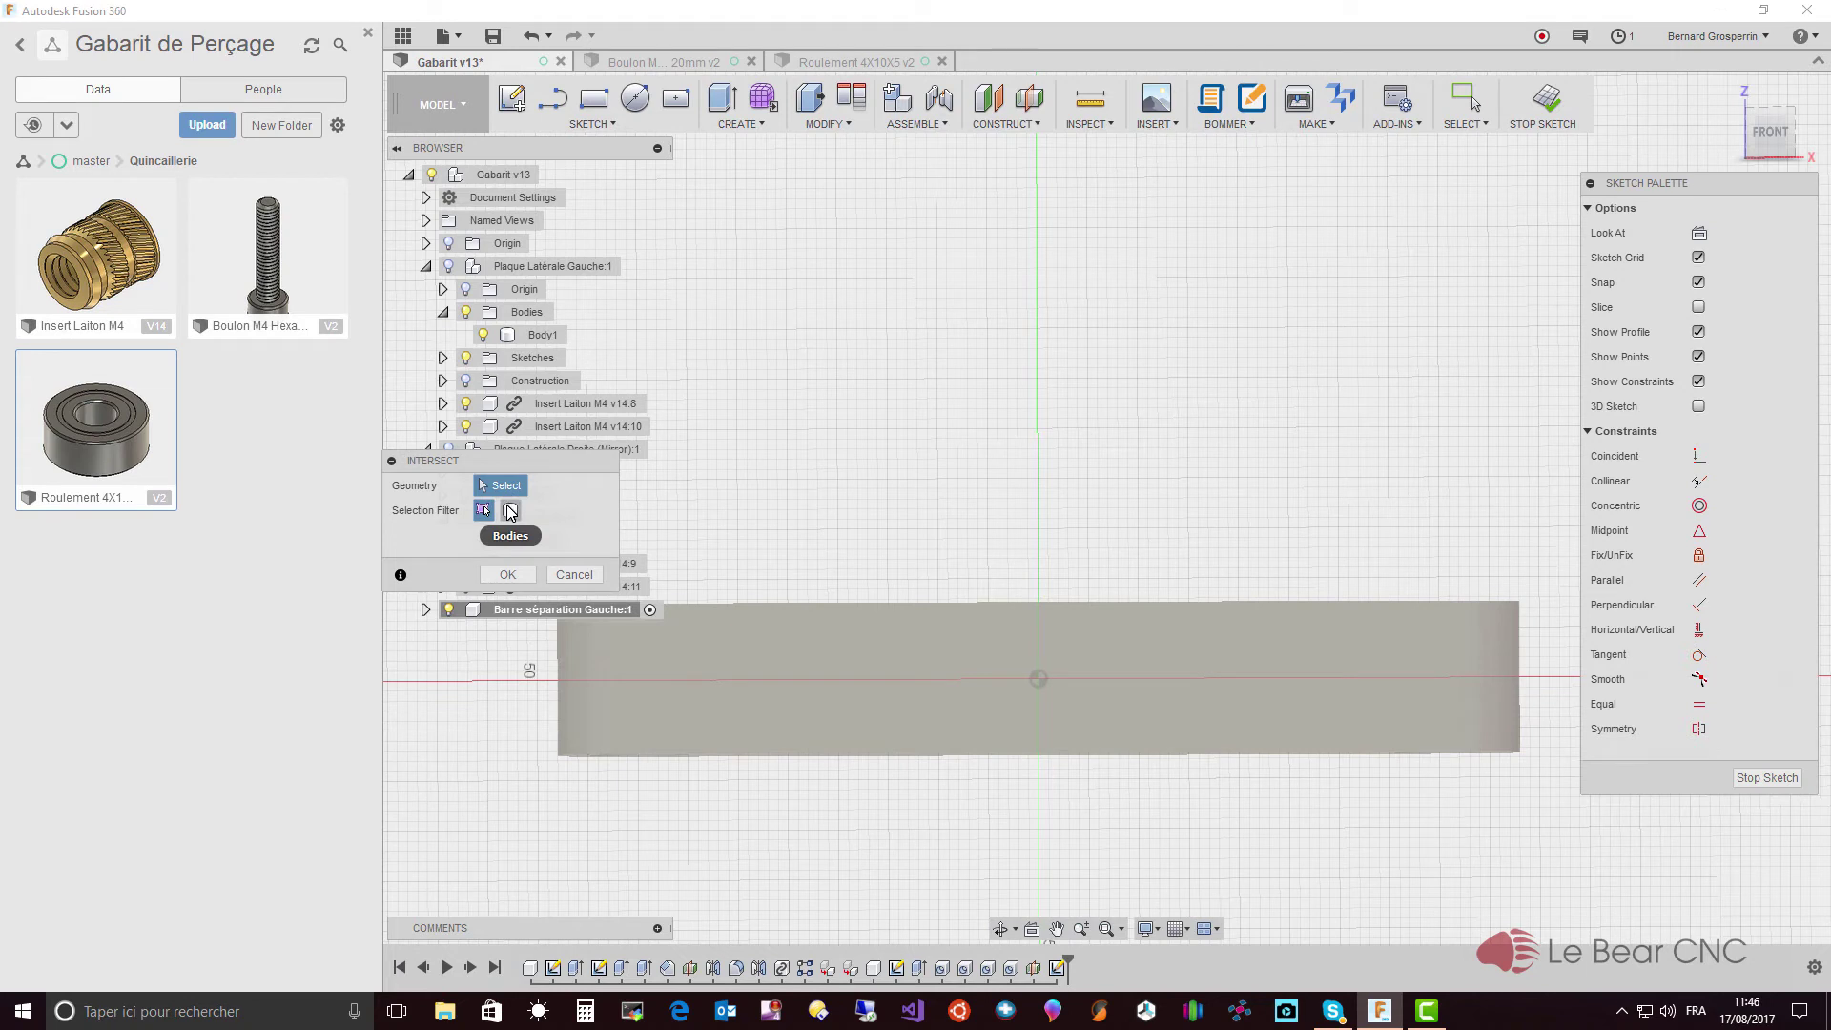
pyautogui.click(510, 511)
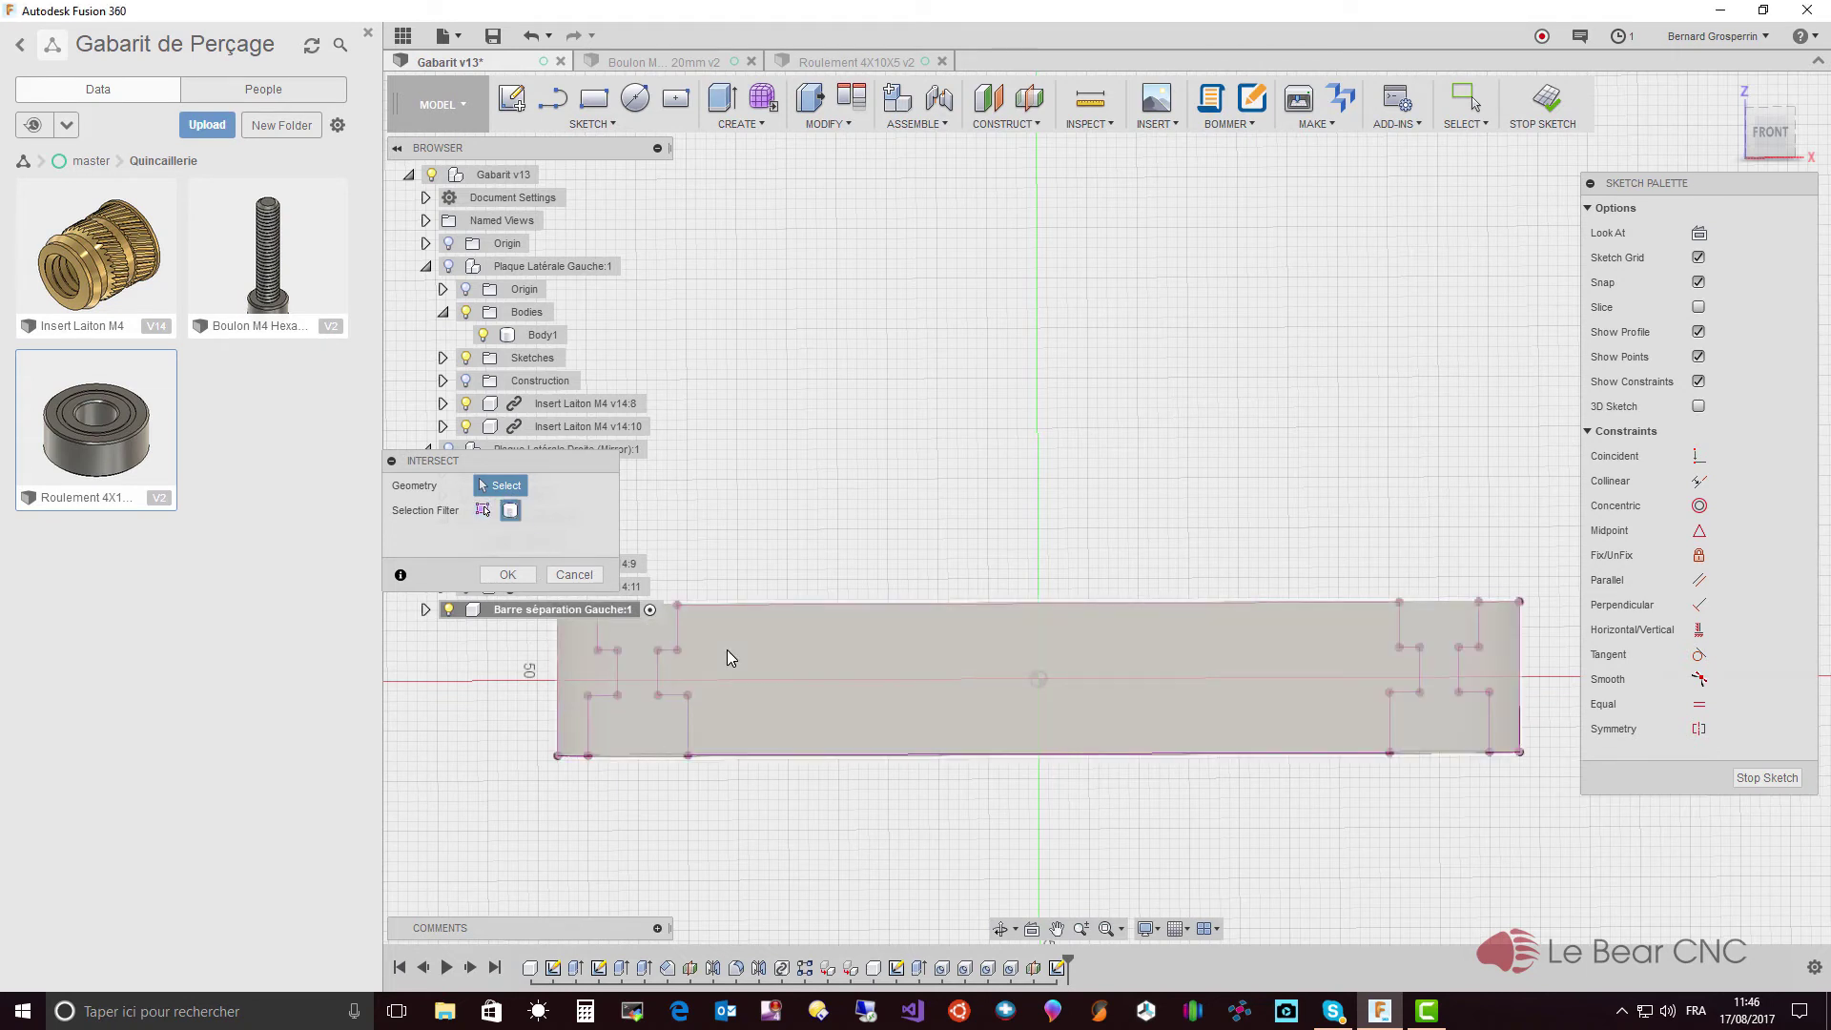
pyautogui.click(726, 652)
pyautogui.click(507, 575)
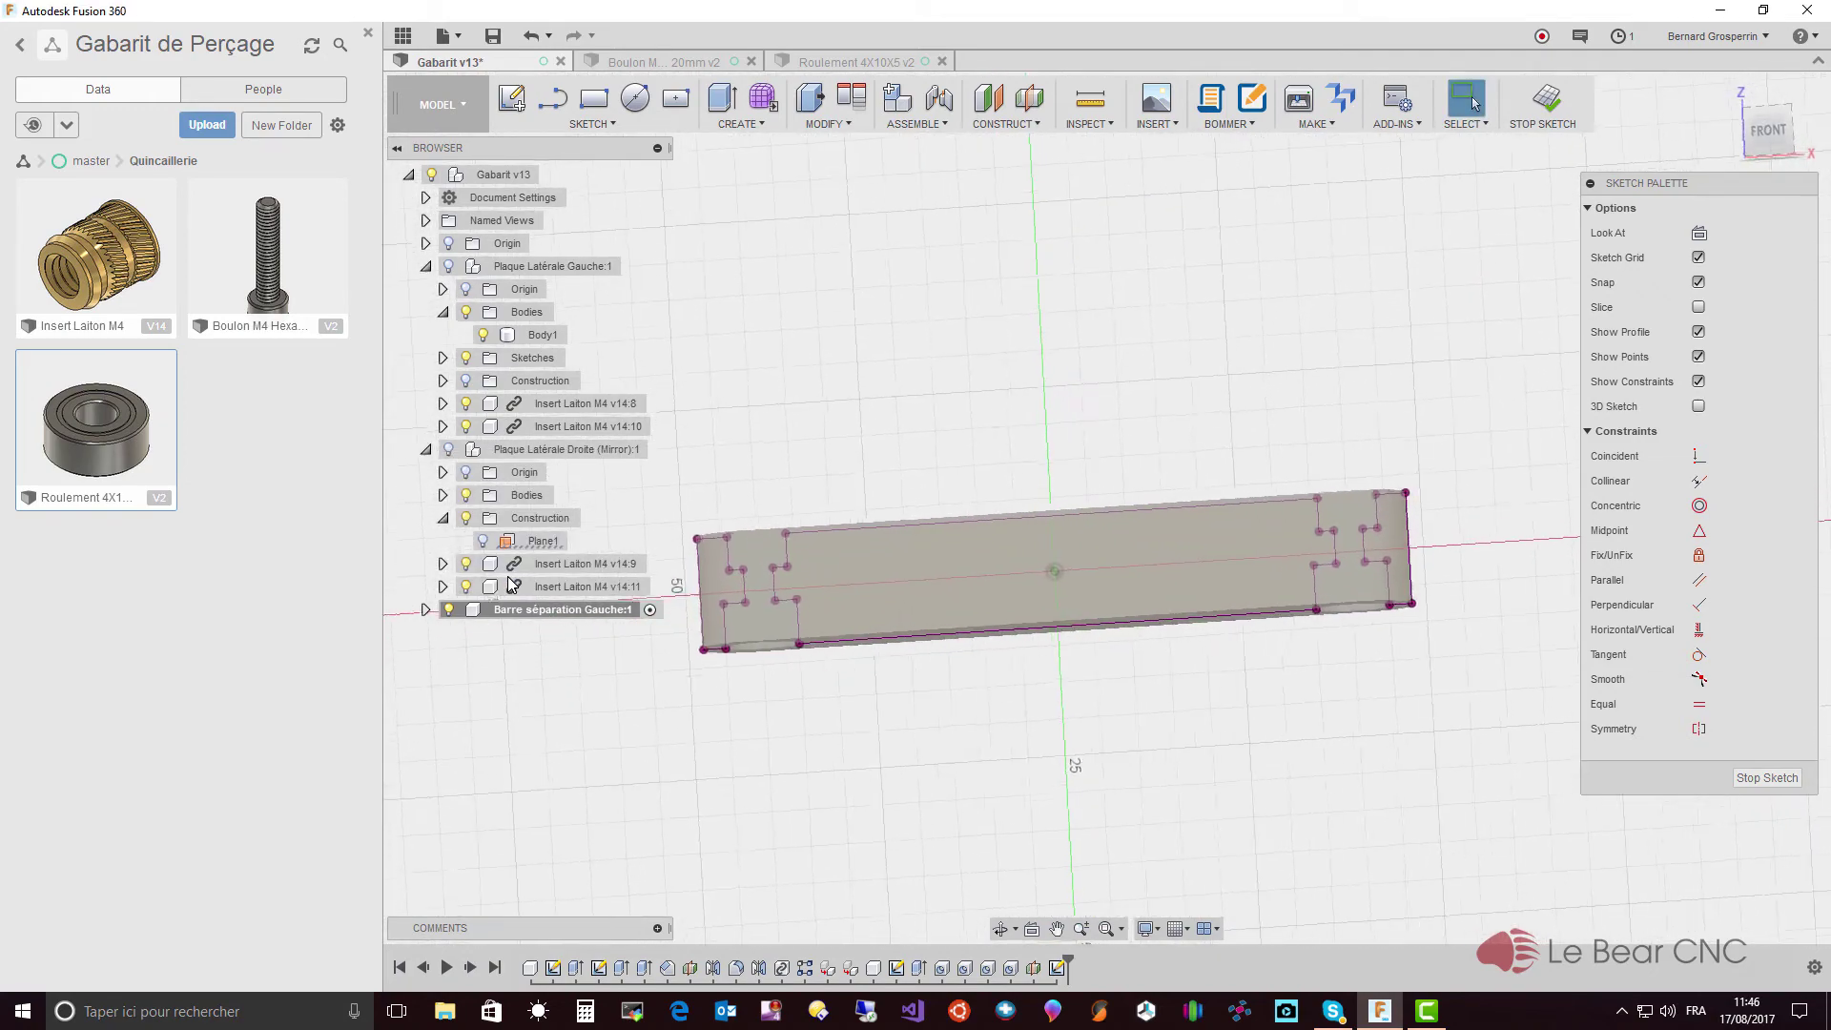
pyautogui.click(426, 610)
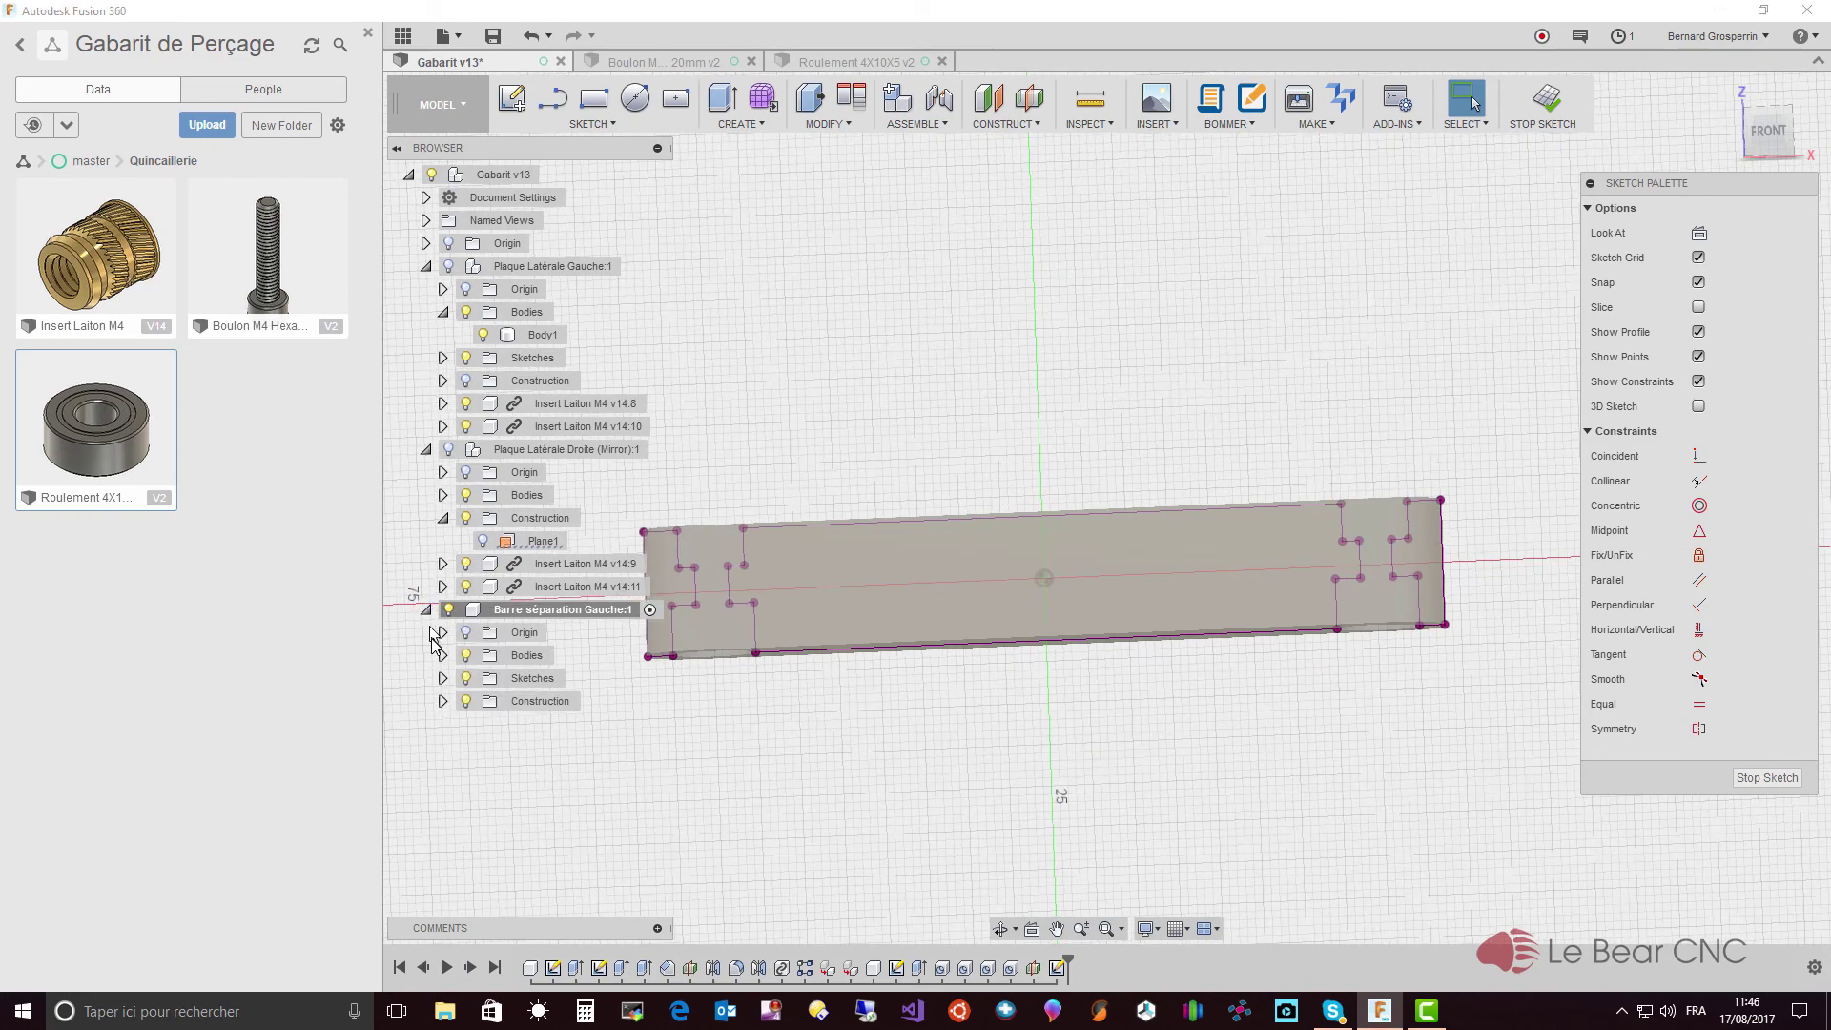
pyautogui.click(466, 655)
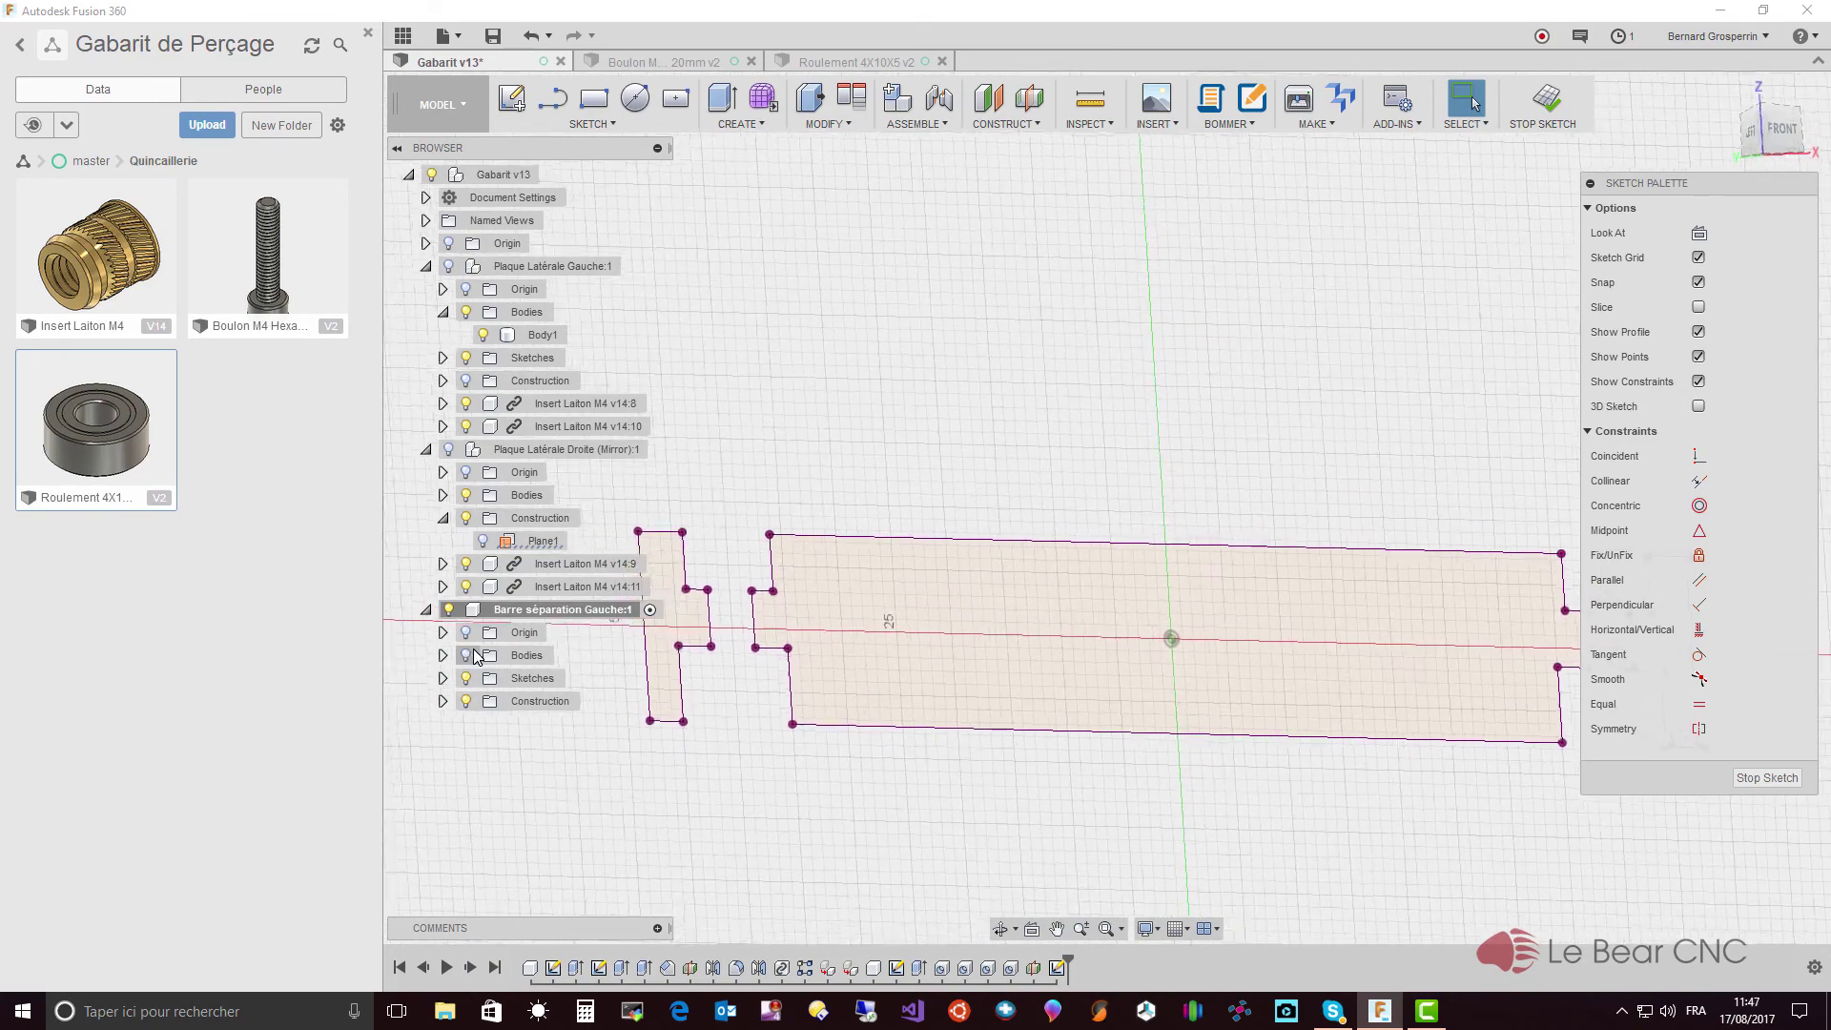
# - Sketch from the left bearing recess's upper-left corner 2 mm down its wall, and draw a horizontal line about 1.5 mm long inward from there
pyautogui.click(1775, 132)
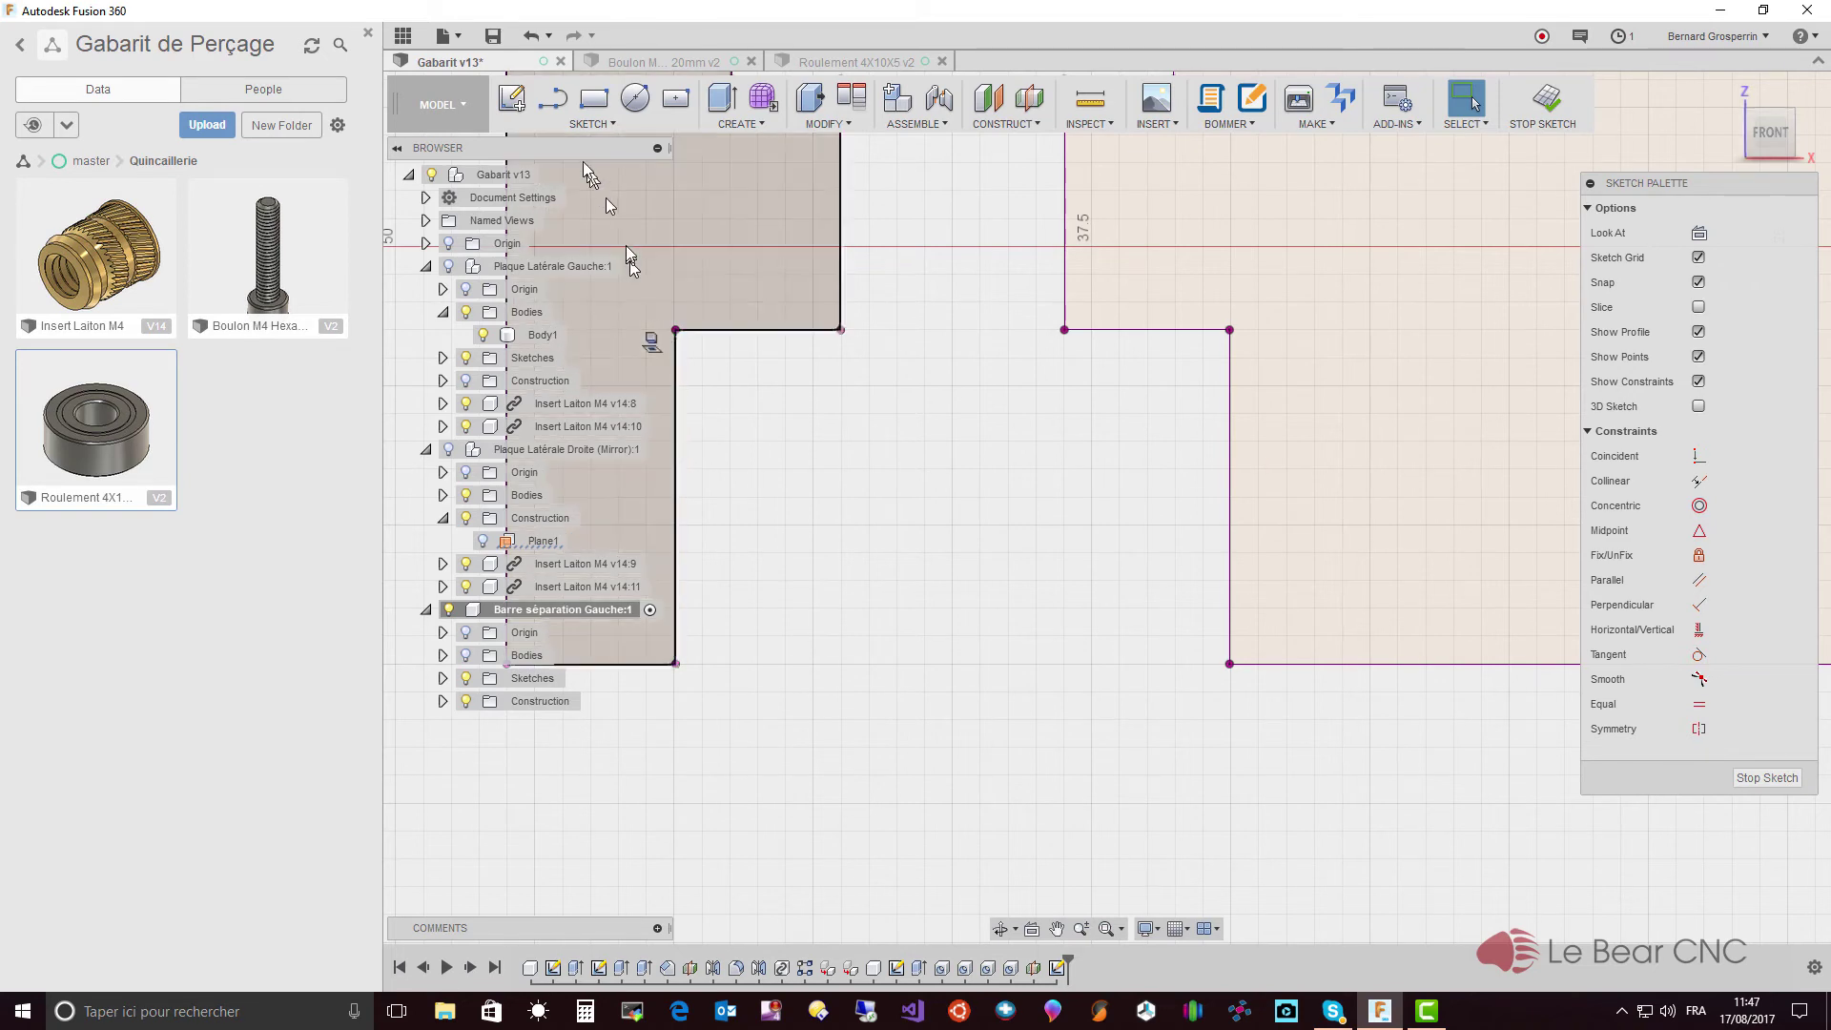
pyautogui.click(552, 98)
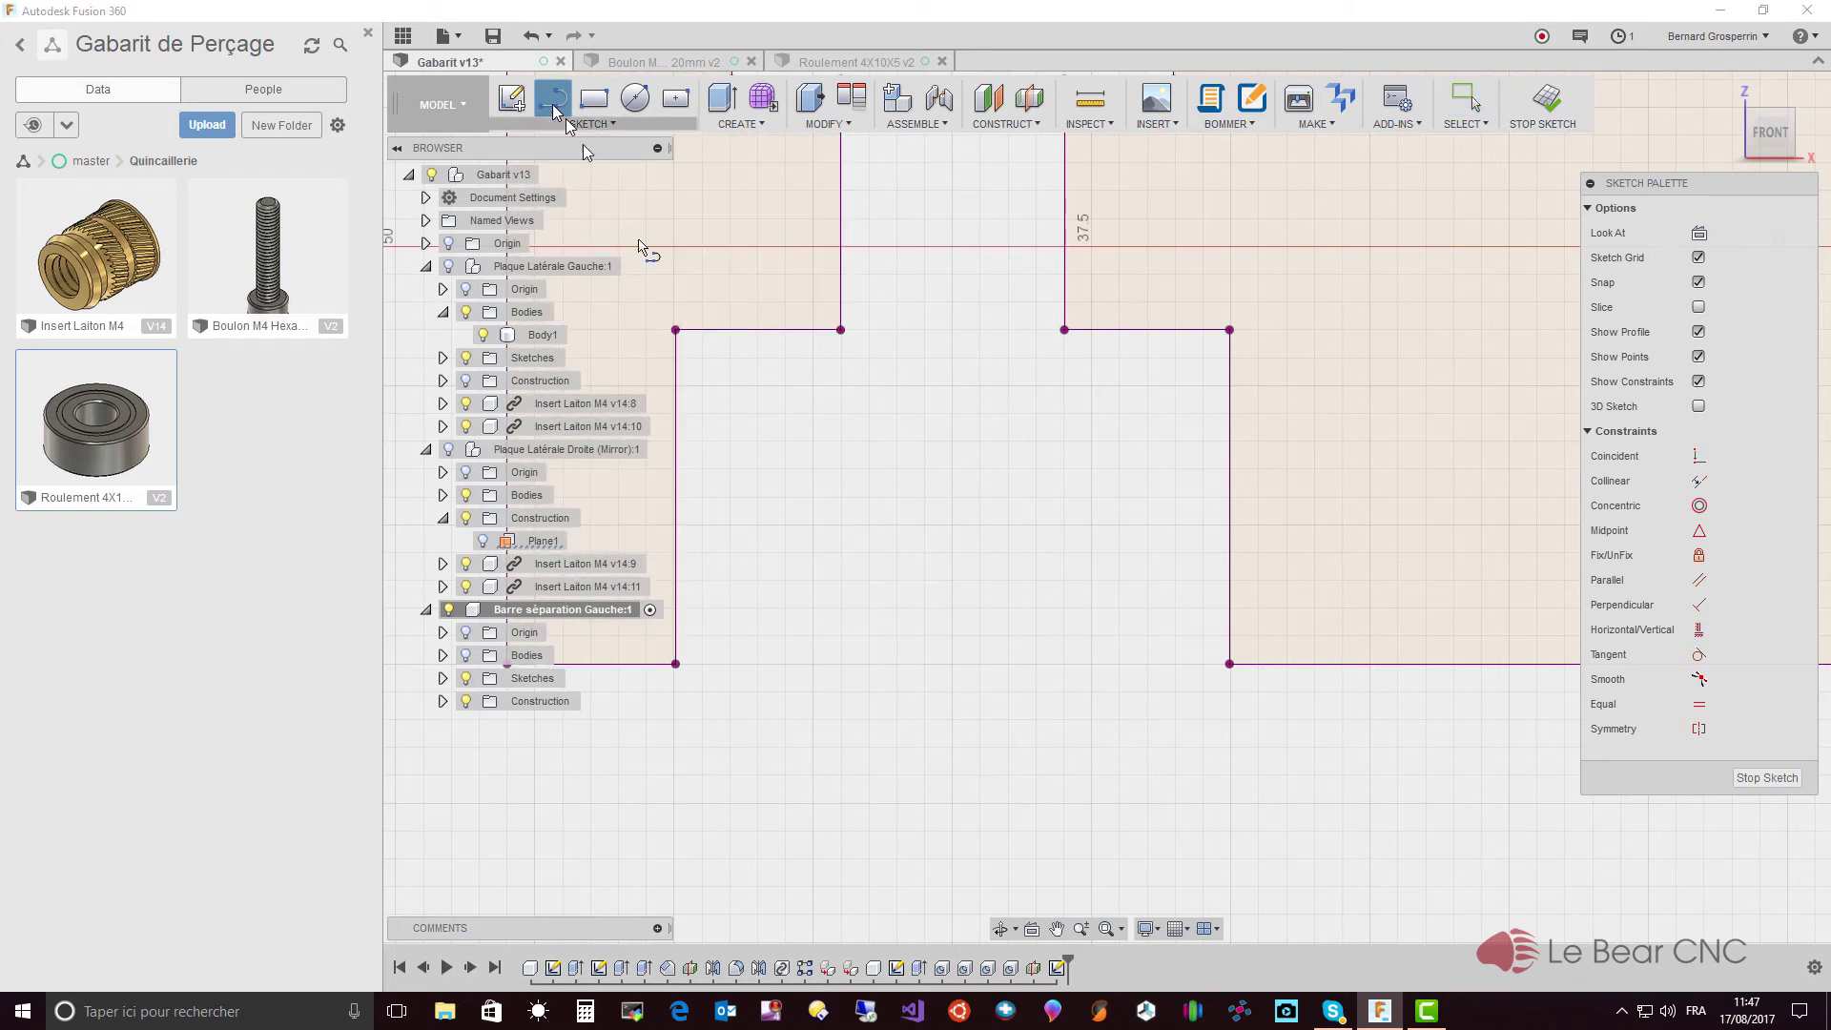
pyautogui.click(675, 330)
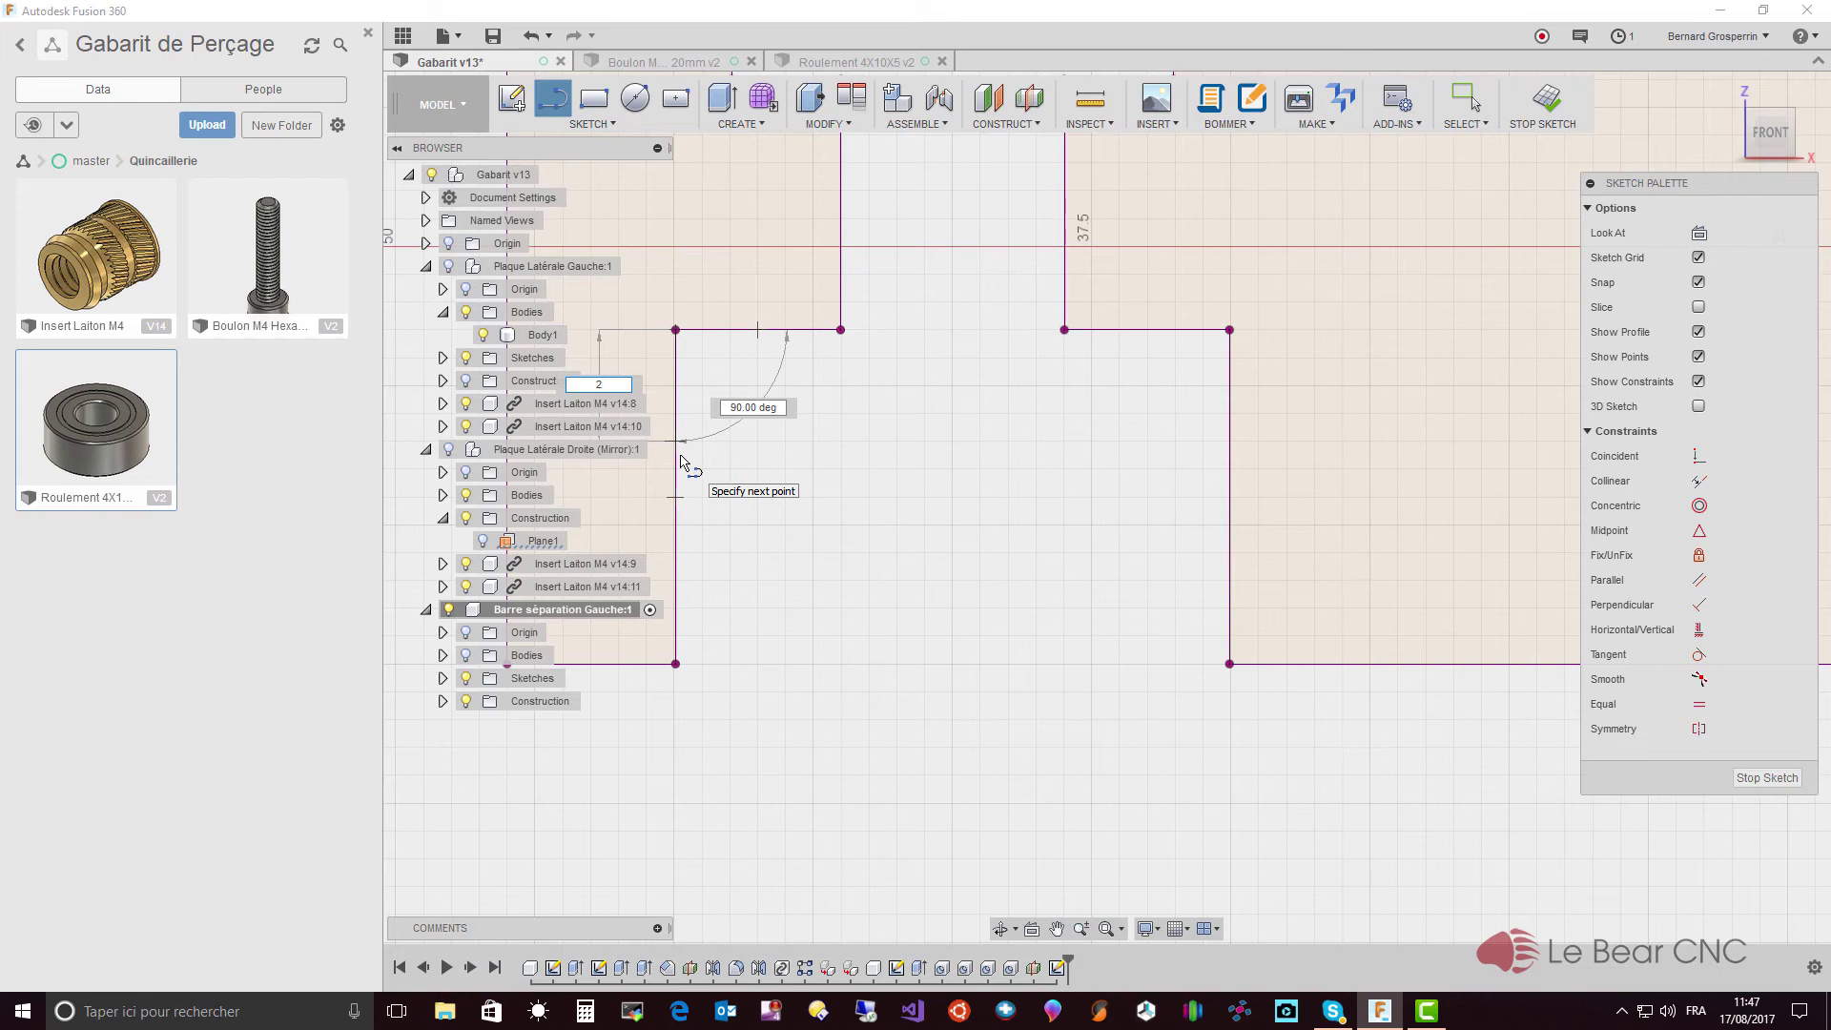
pyautogui.press('Return')
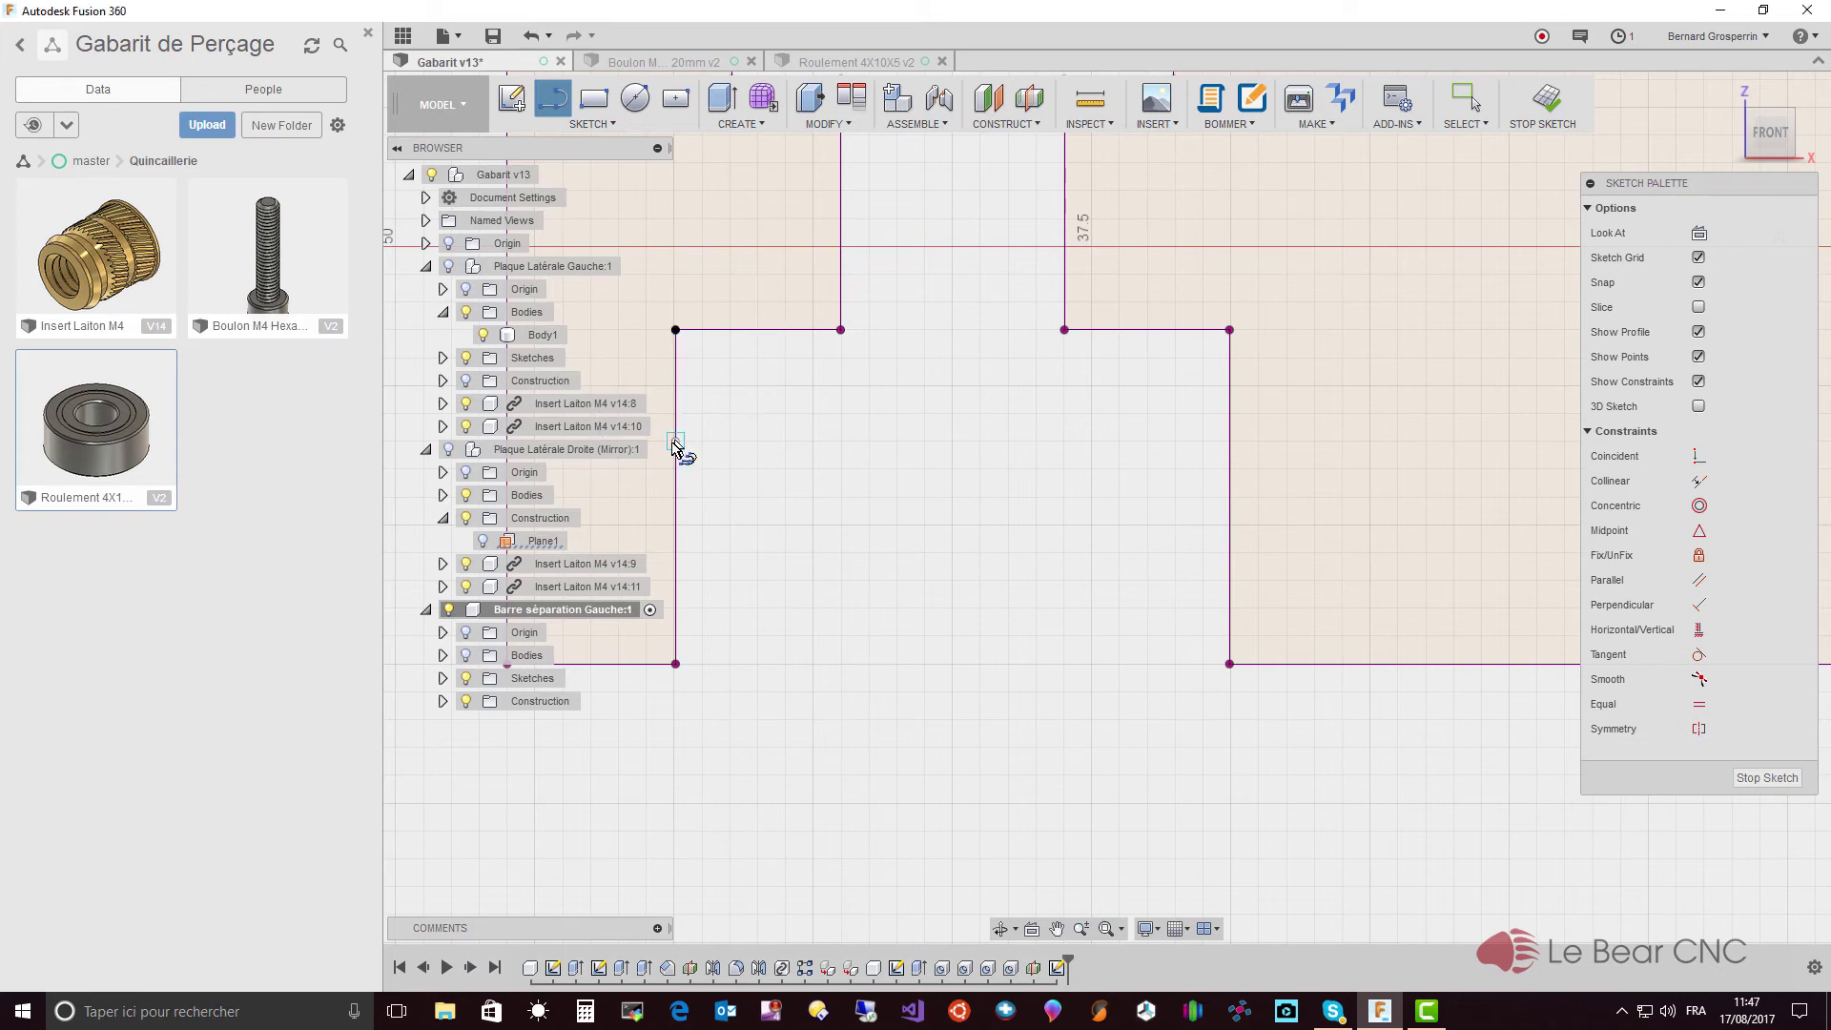
pyautogui.click(679, 443)
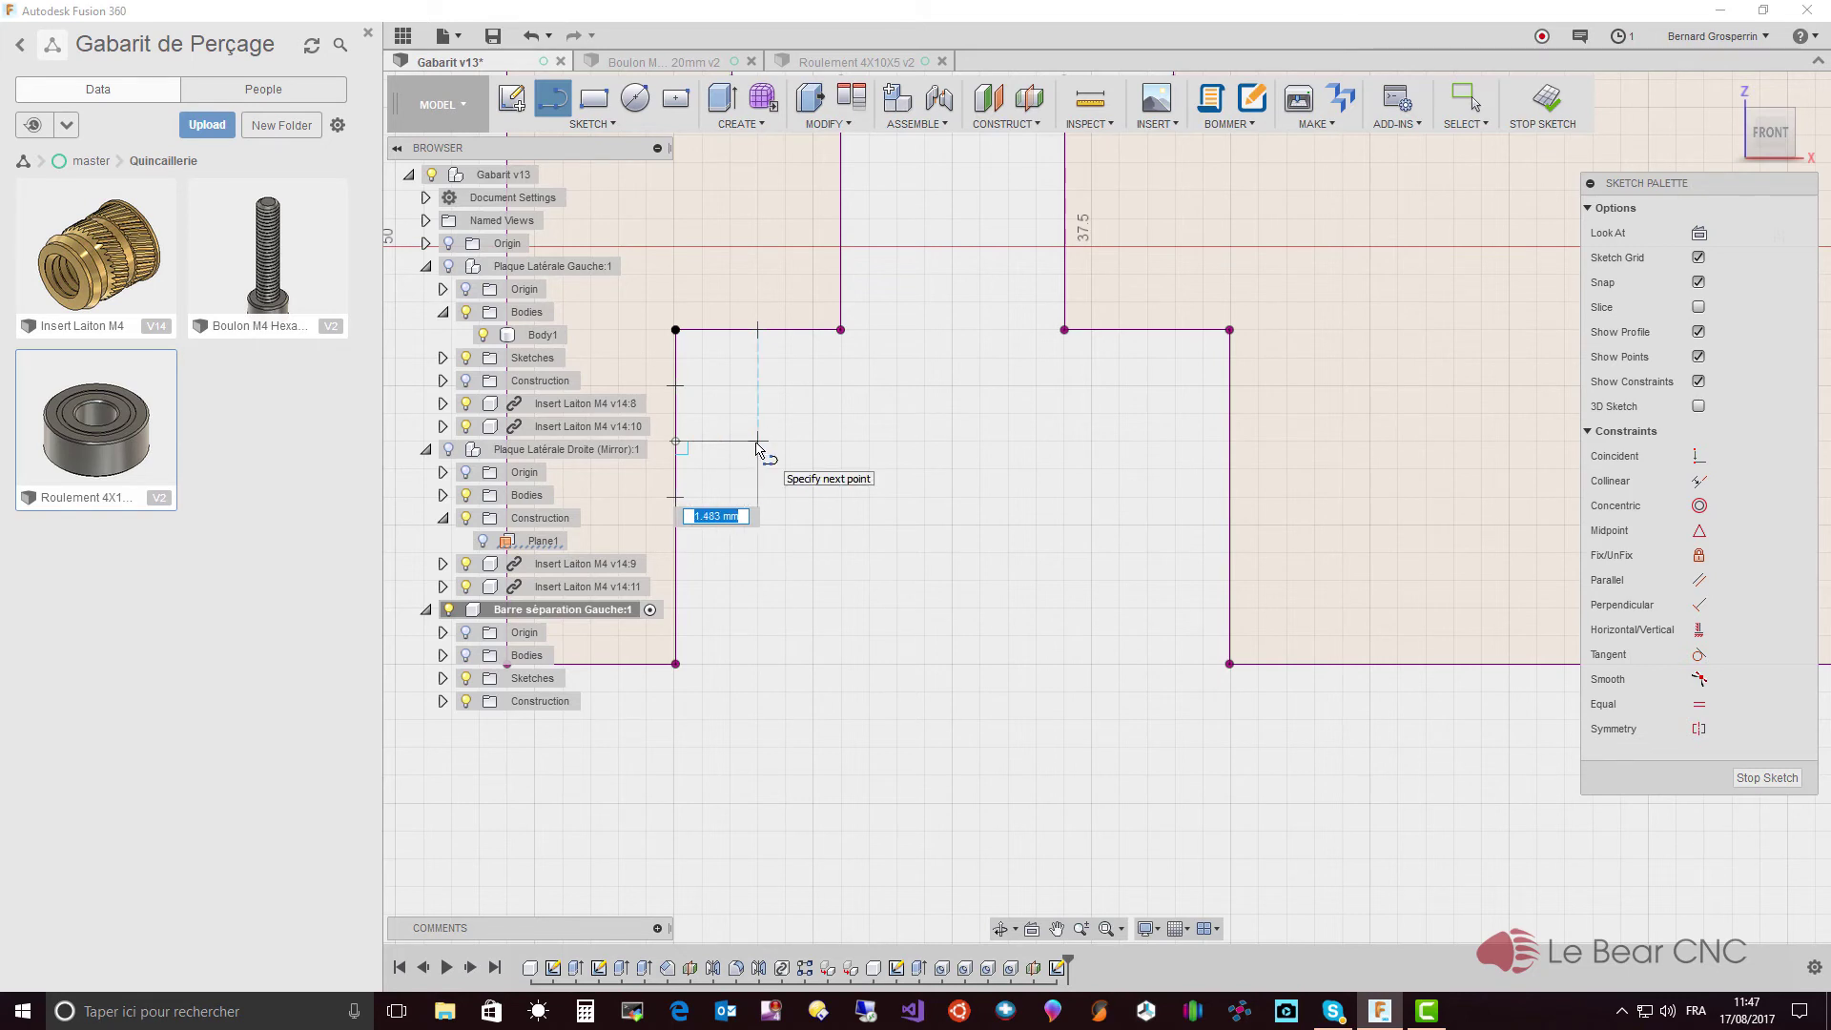
pyautogui.write('1.')
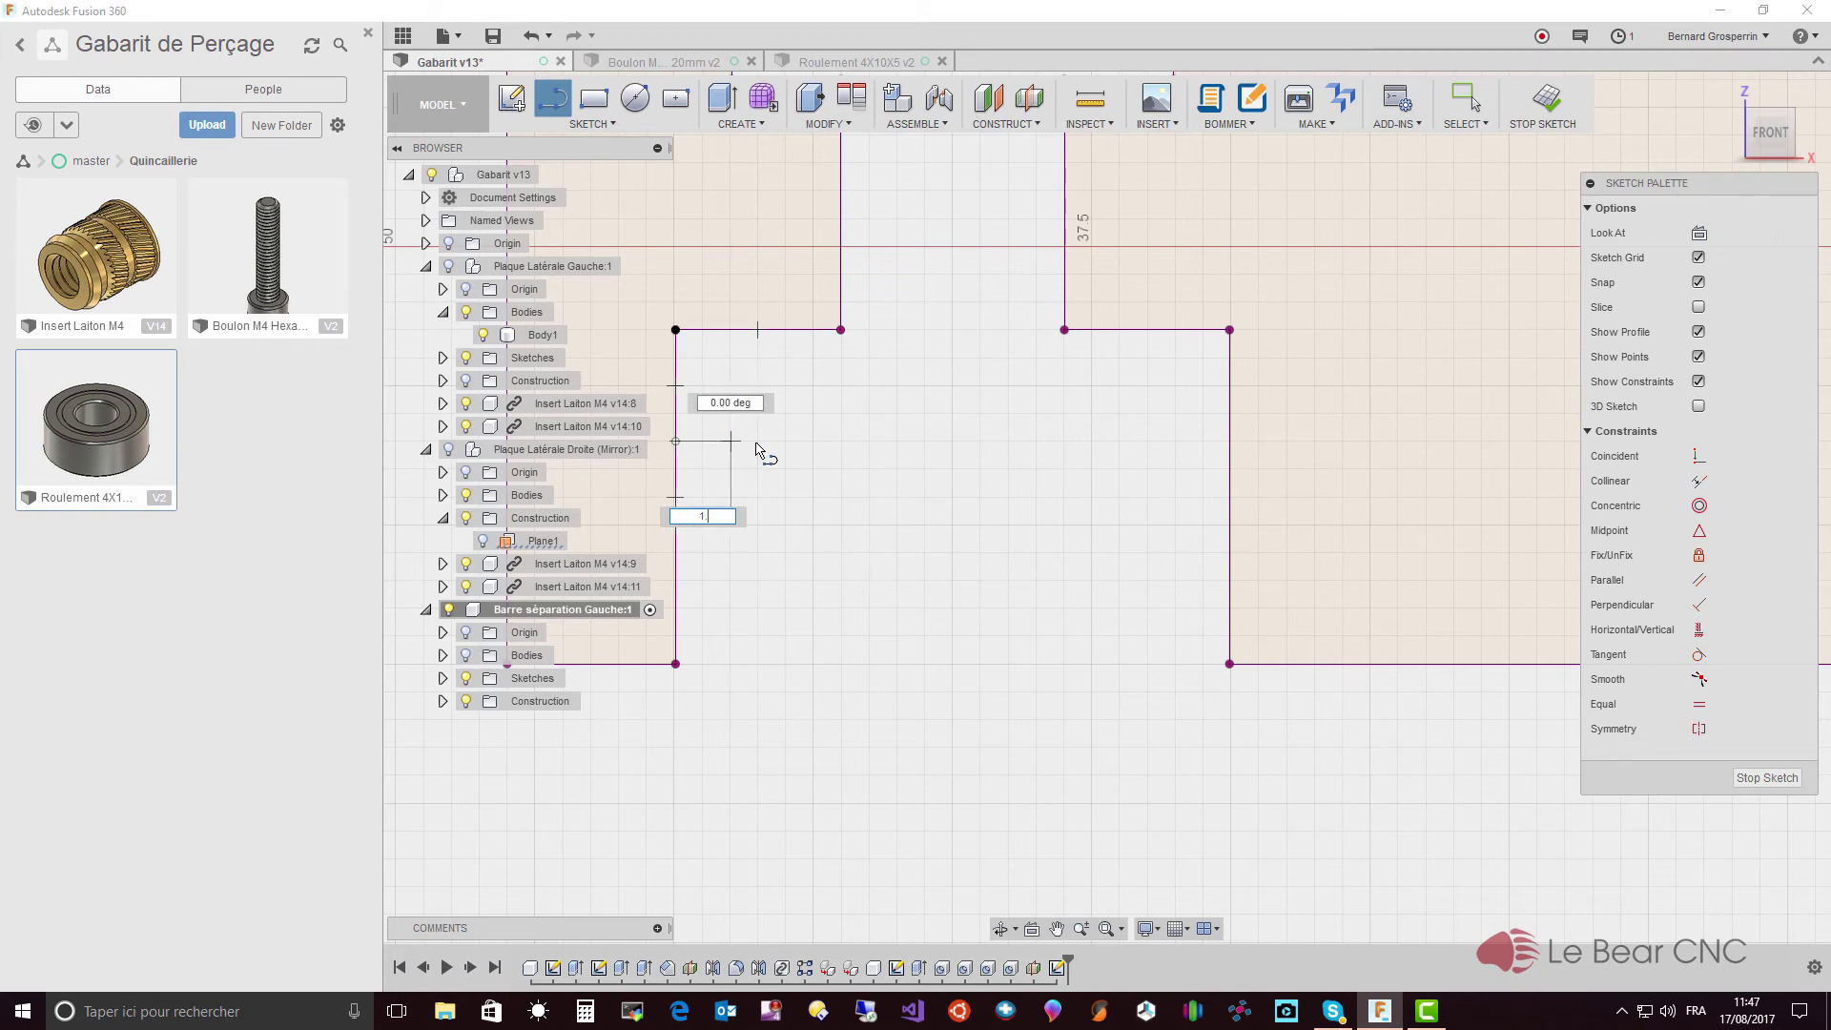
pyautogui.write('5')
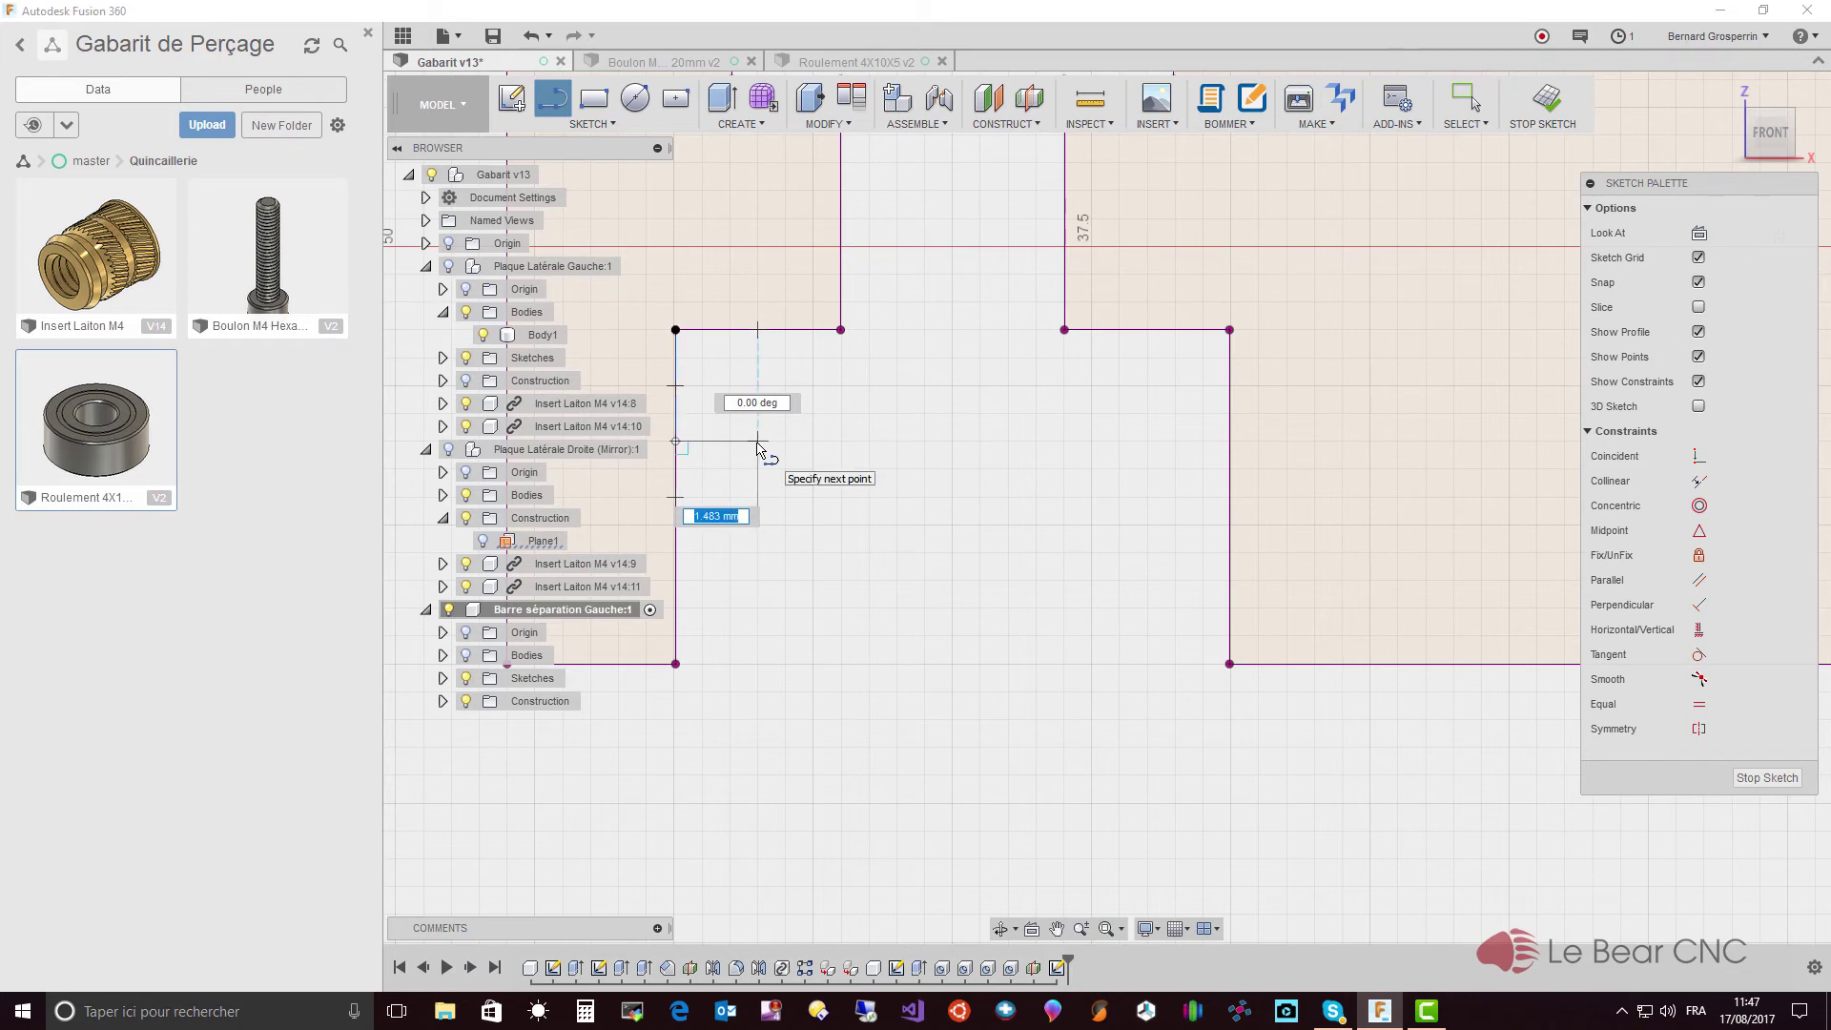
pyautogui.press('Return')
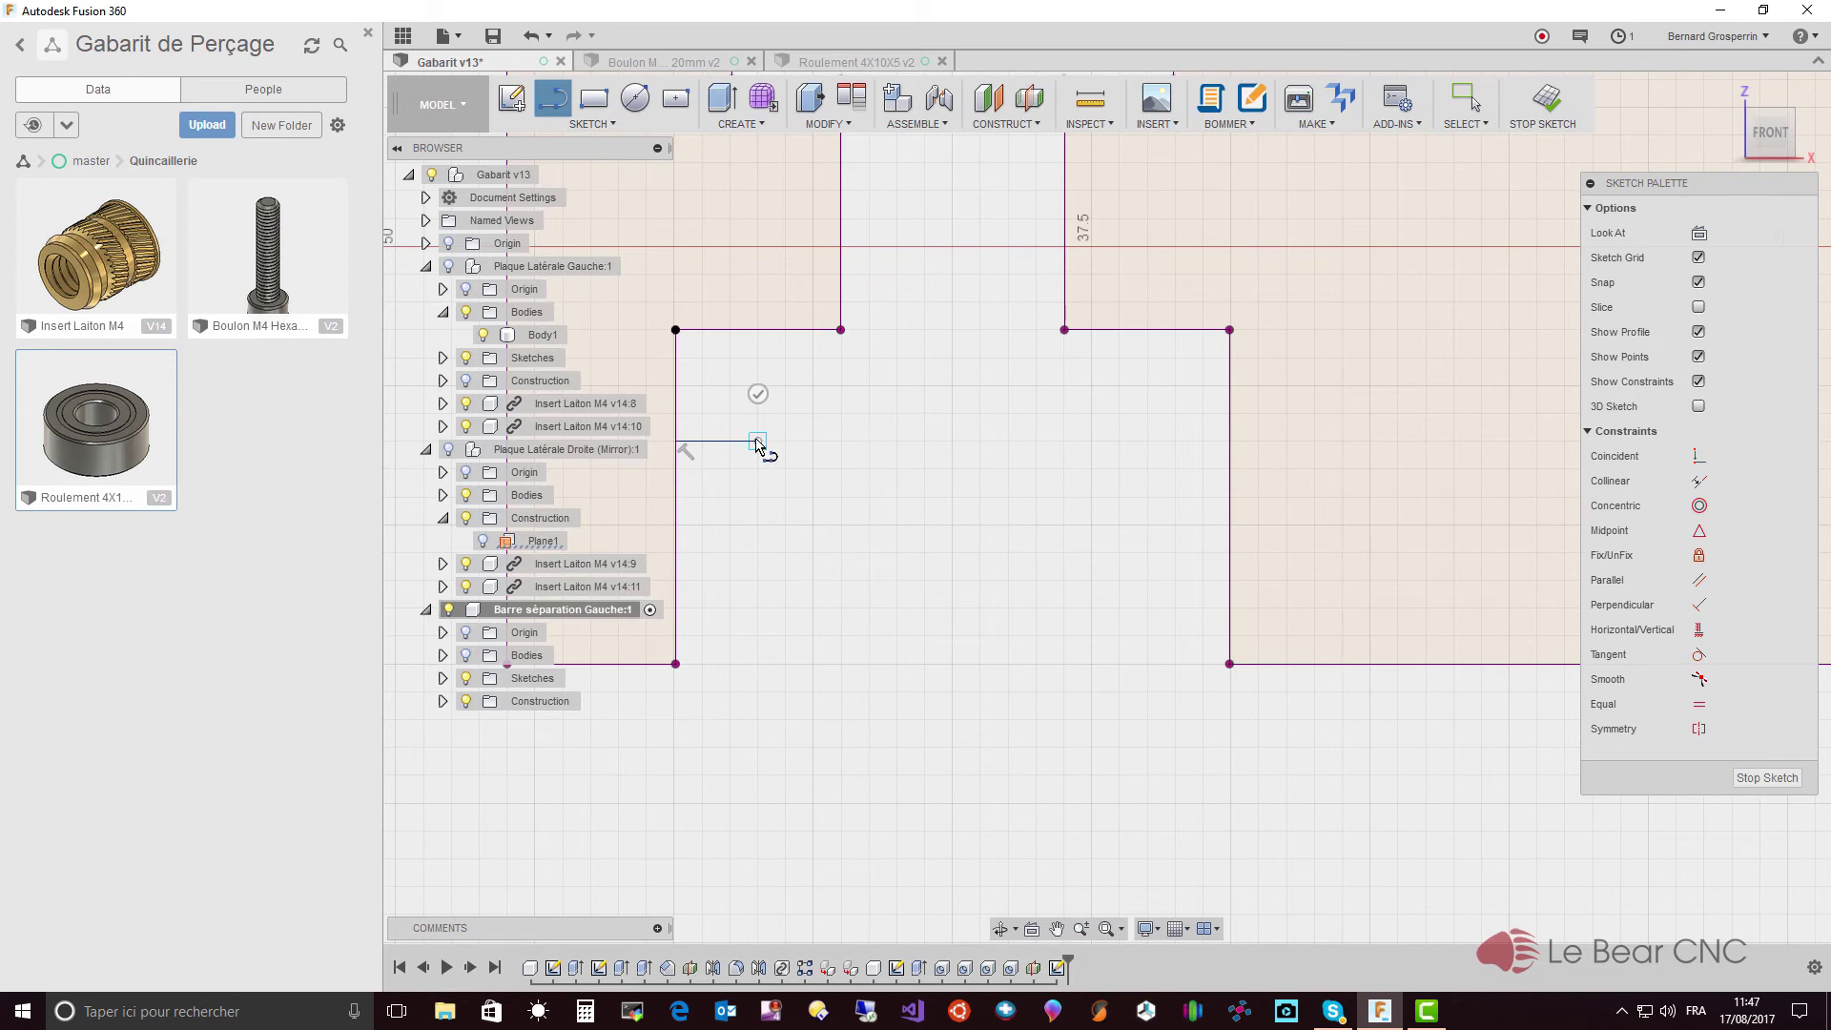
pyautogui.moveTo(757, 441)
pyautogui.mouseDown()
pyautogui.moveTo(837, 334)
pyautogui.moveTo(768, 444)
pyautogui.mouseUp()
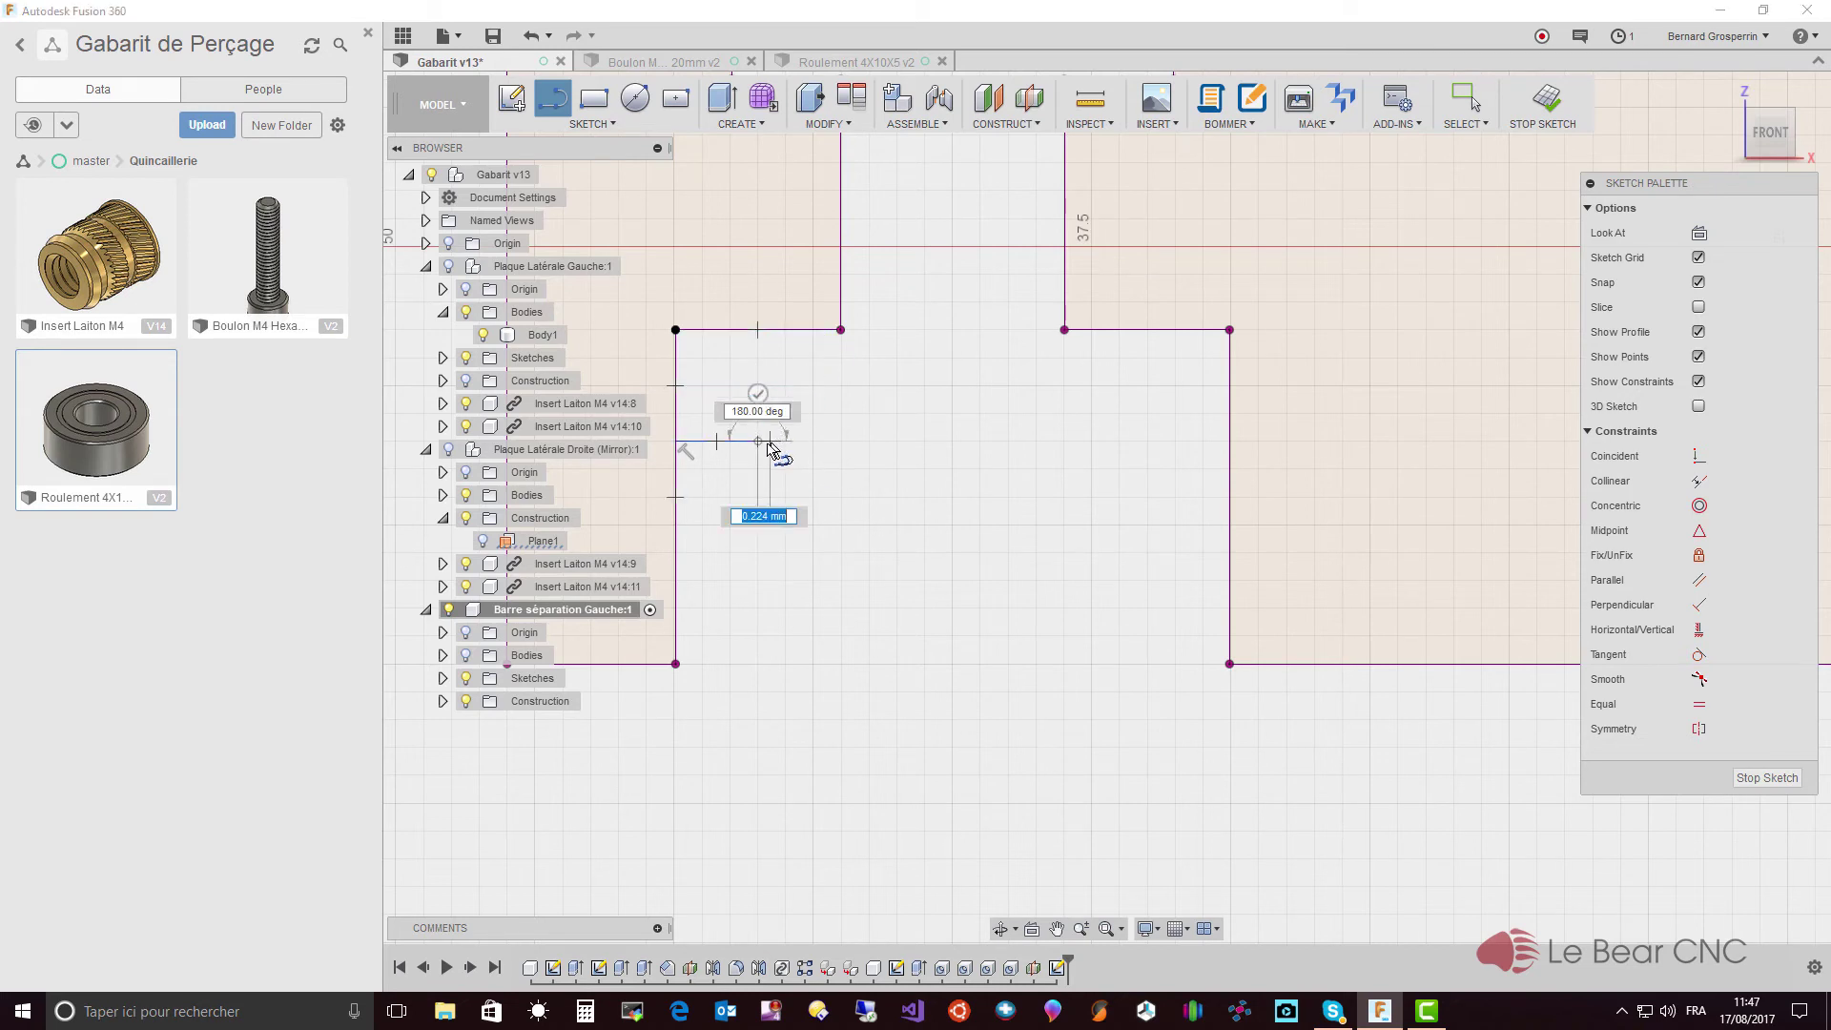
pyautogui.press('Escape')
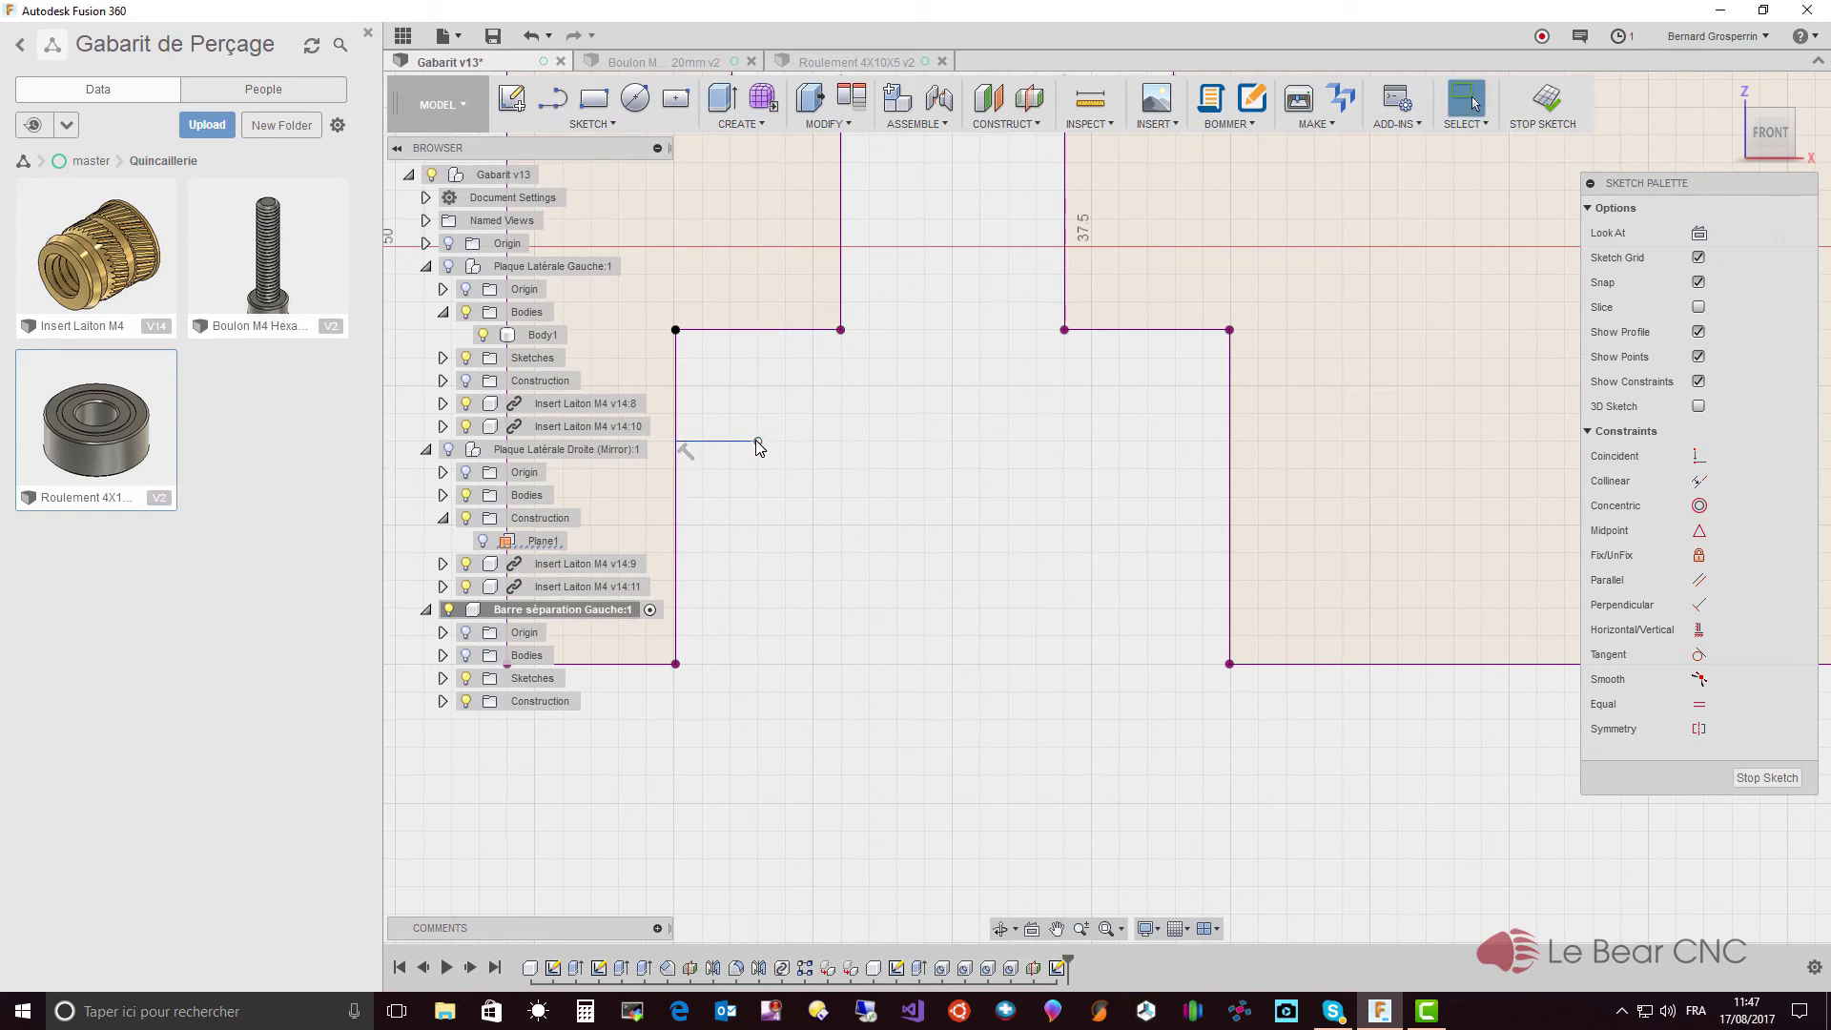
# - Dimension the short horizontal line inside the left bearing recess to 1.5 mm
pyautogui.click(730, 450)
pyautogui.rightClick(730, 450)
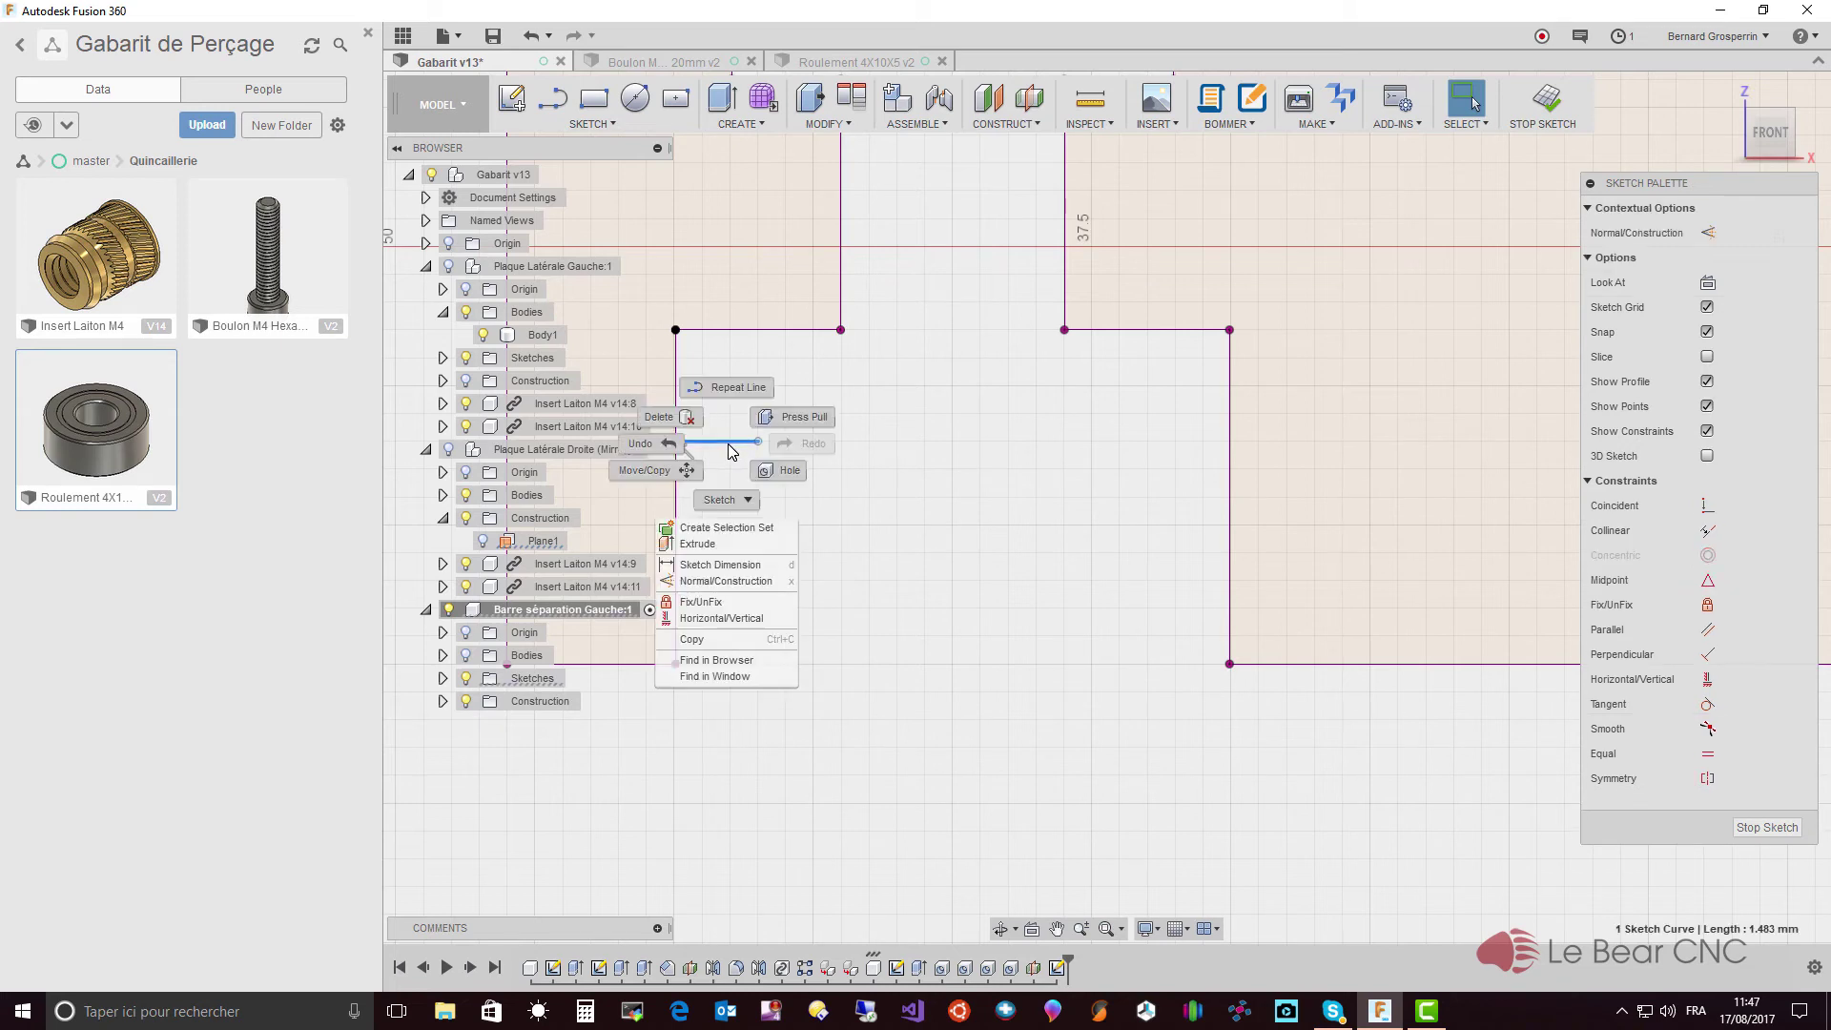
pyautogui.click(749, 567)
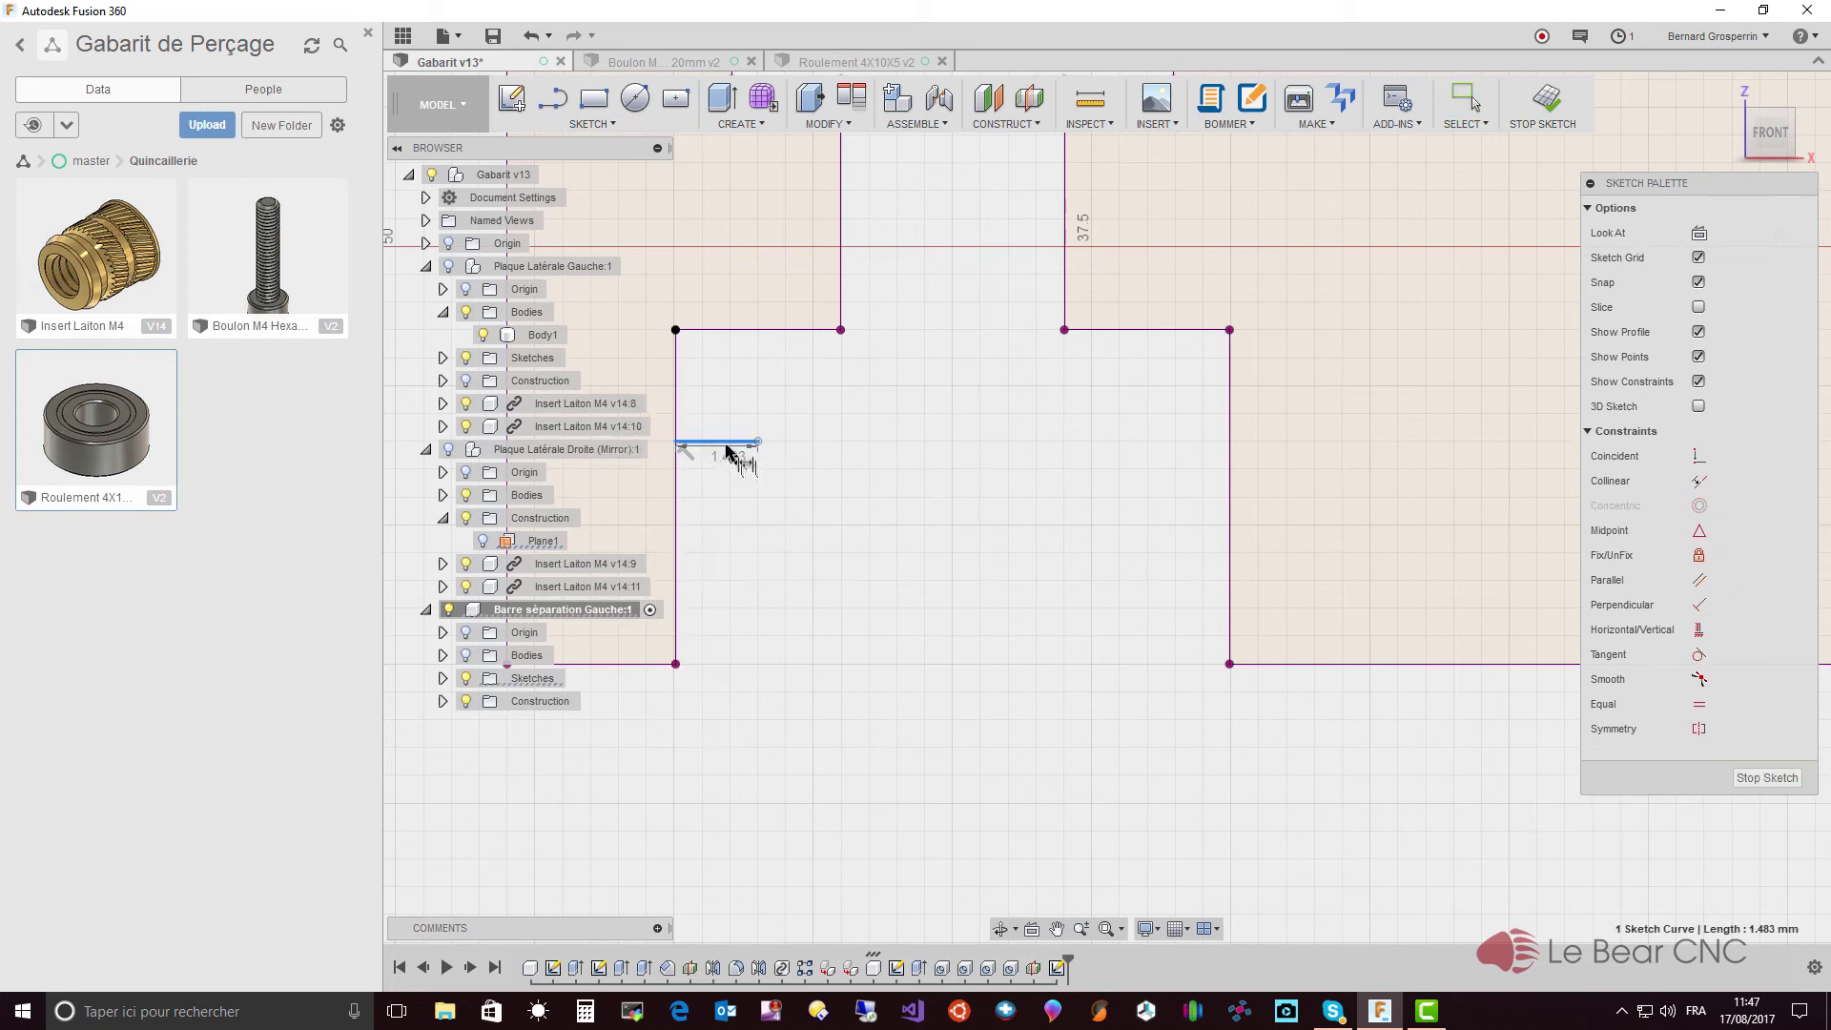
pyautogui.click(735, 493)
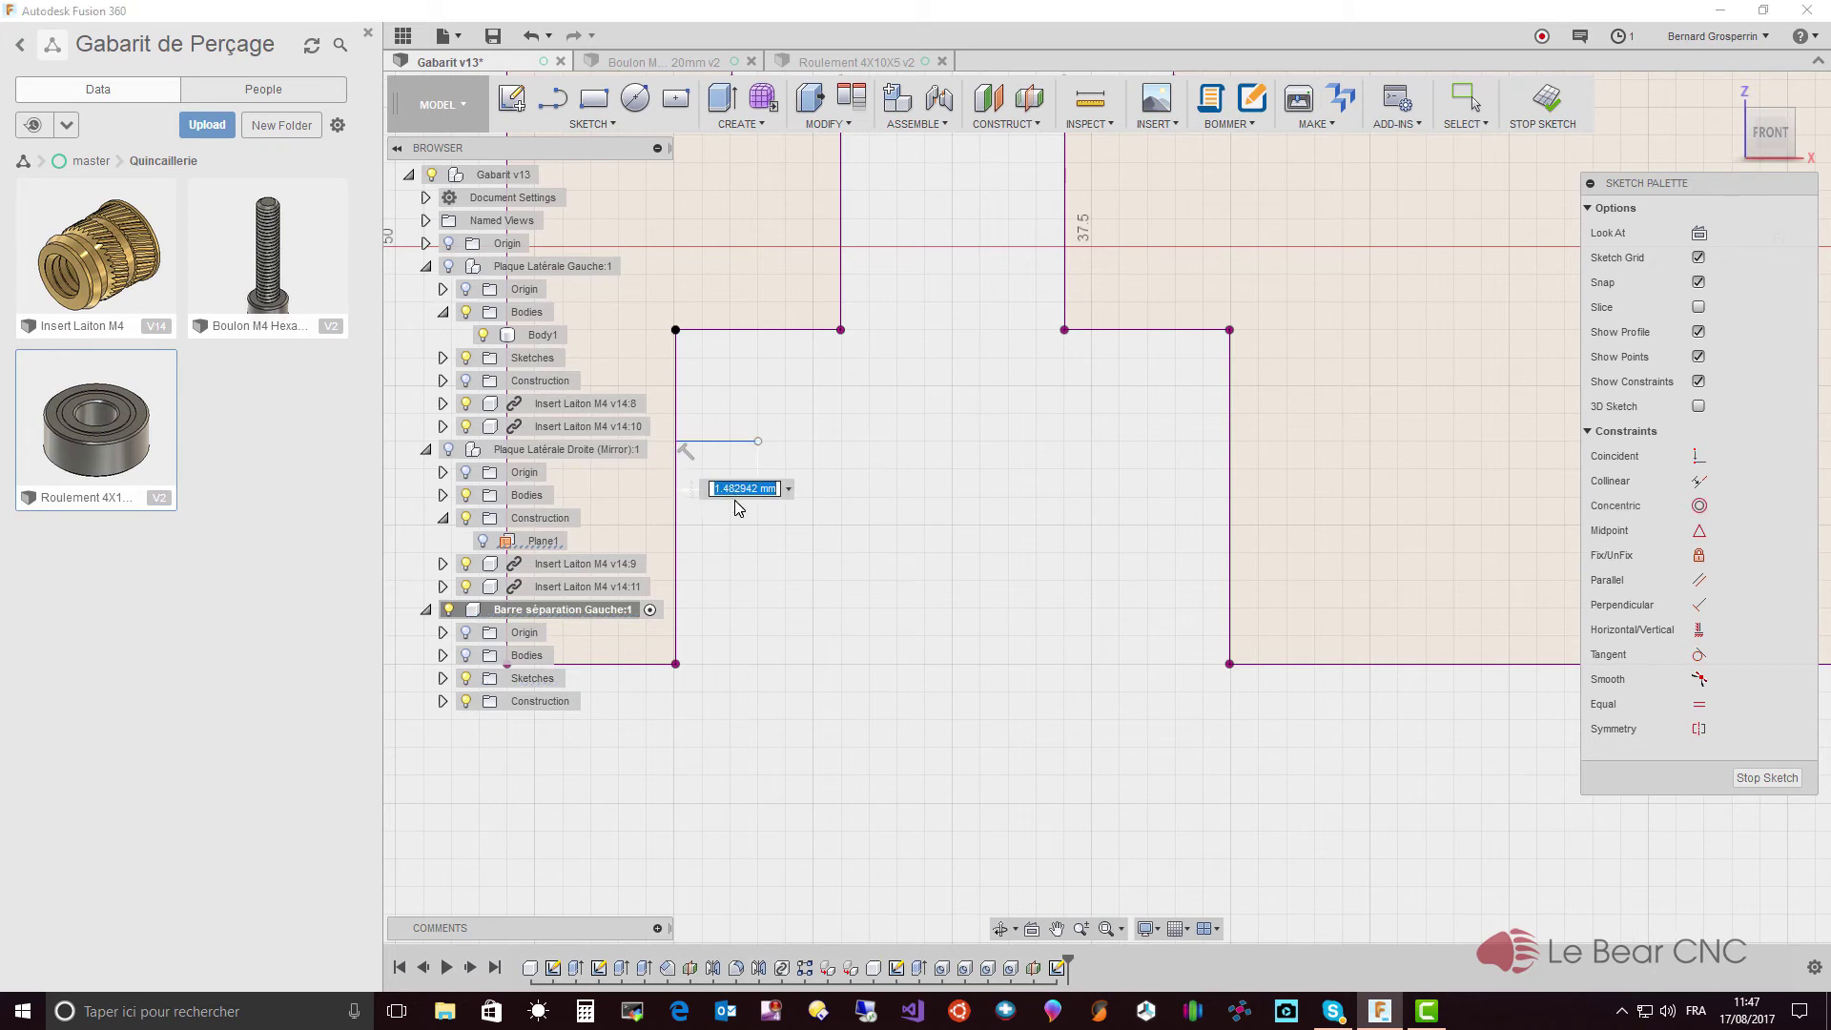
pyautogui.write('1')
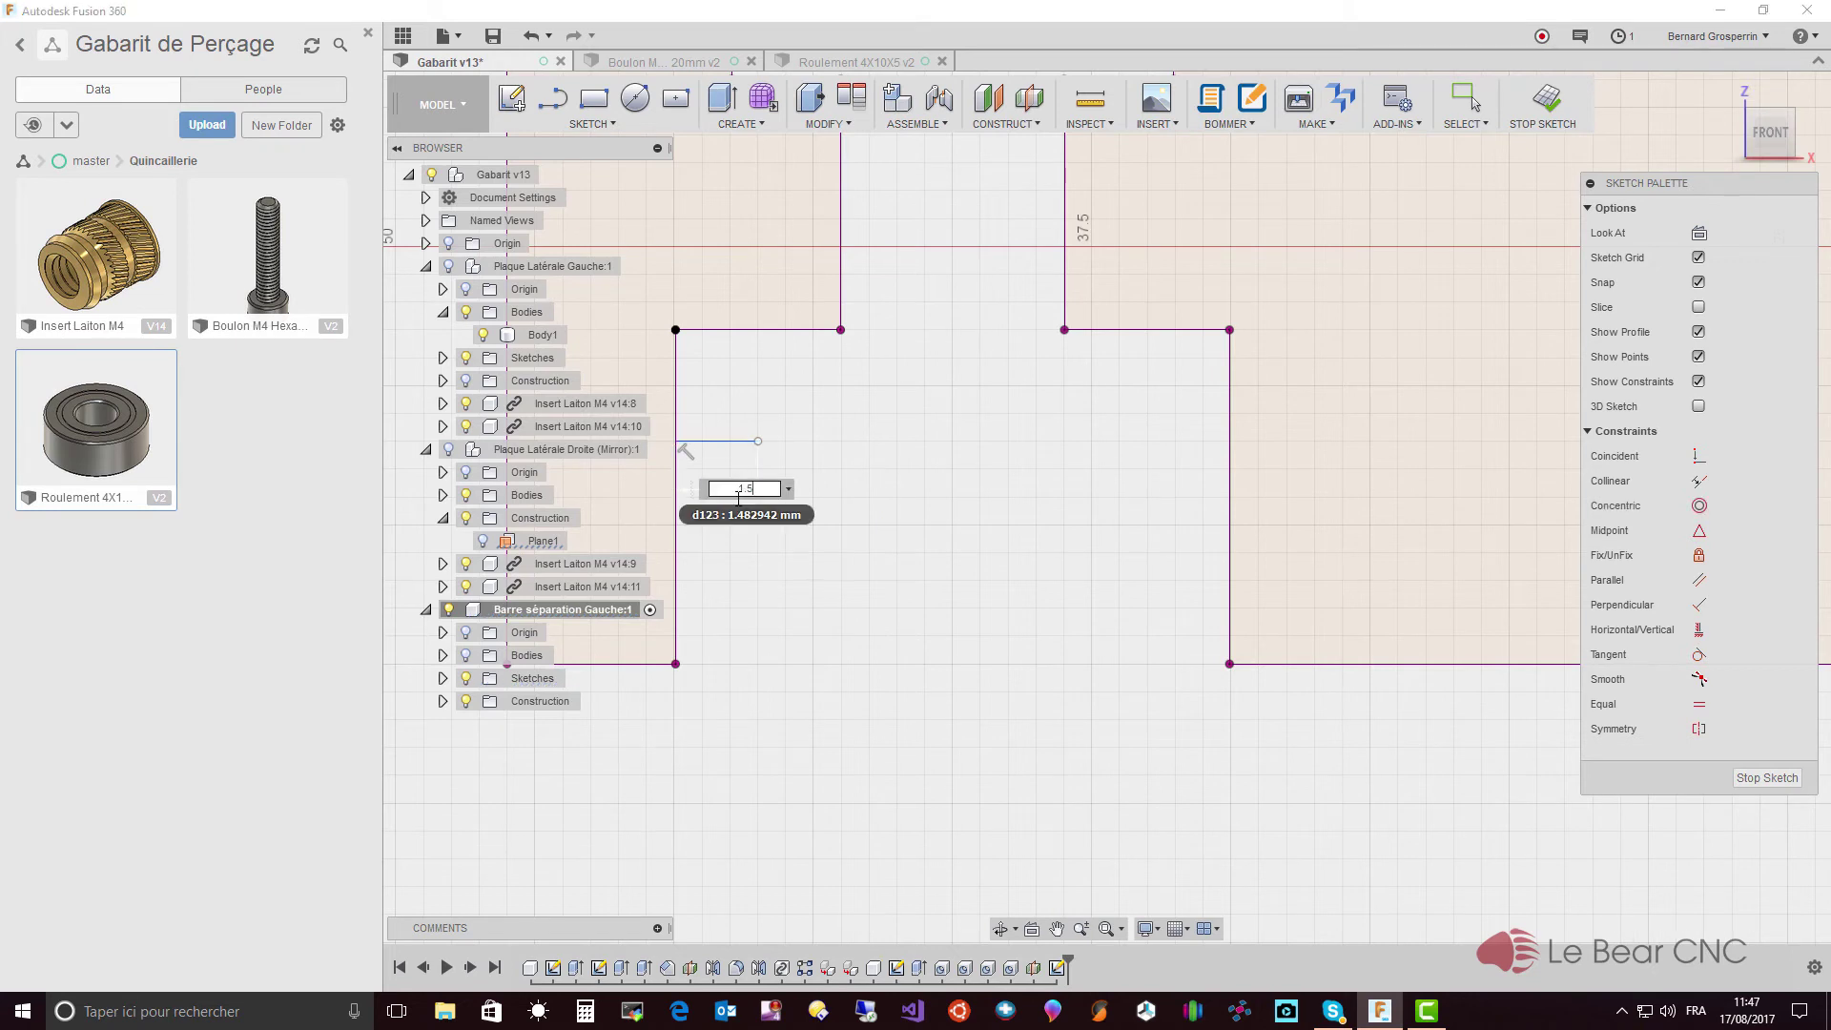
pyautogui.write('.5')
pyautogui.press('Return')
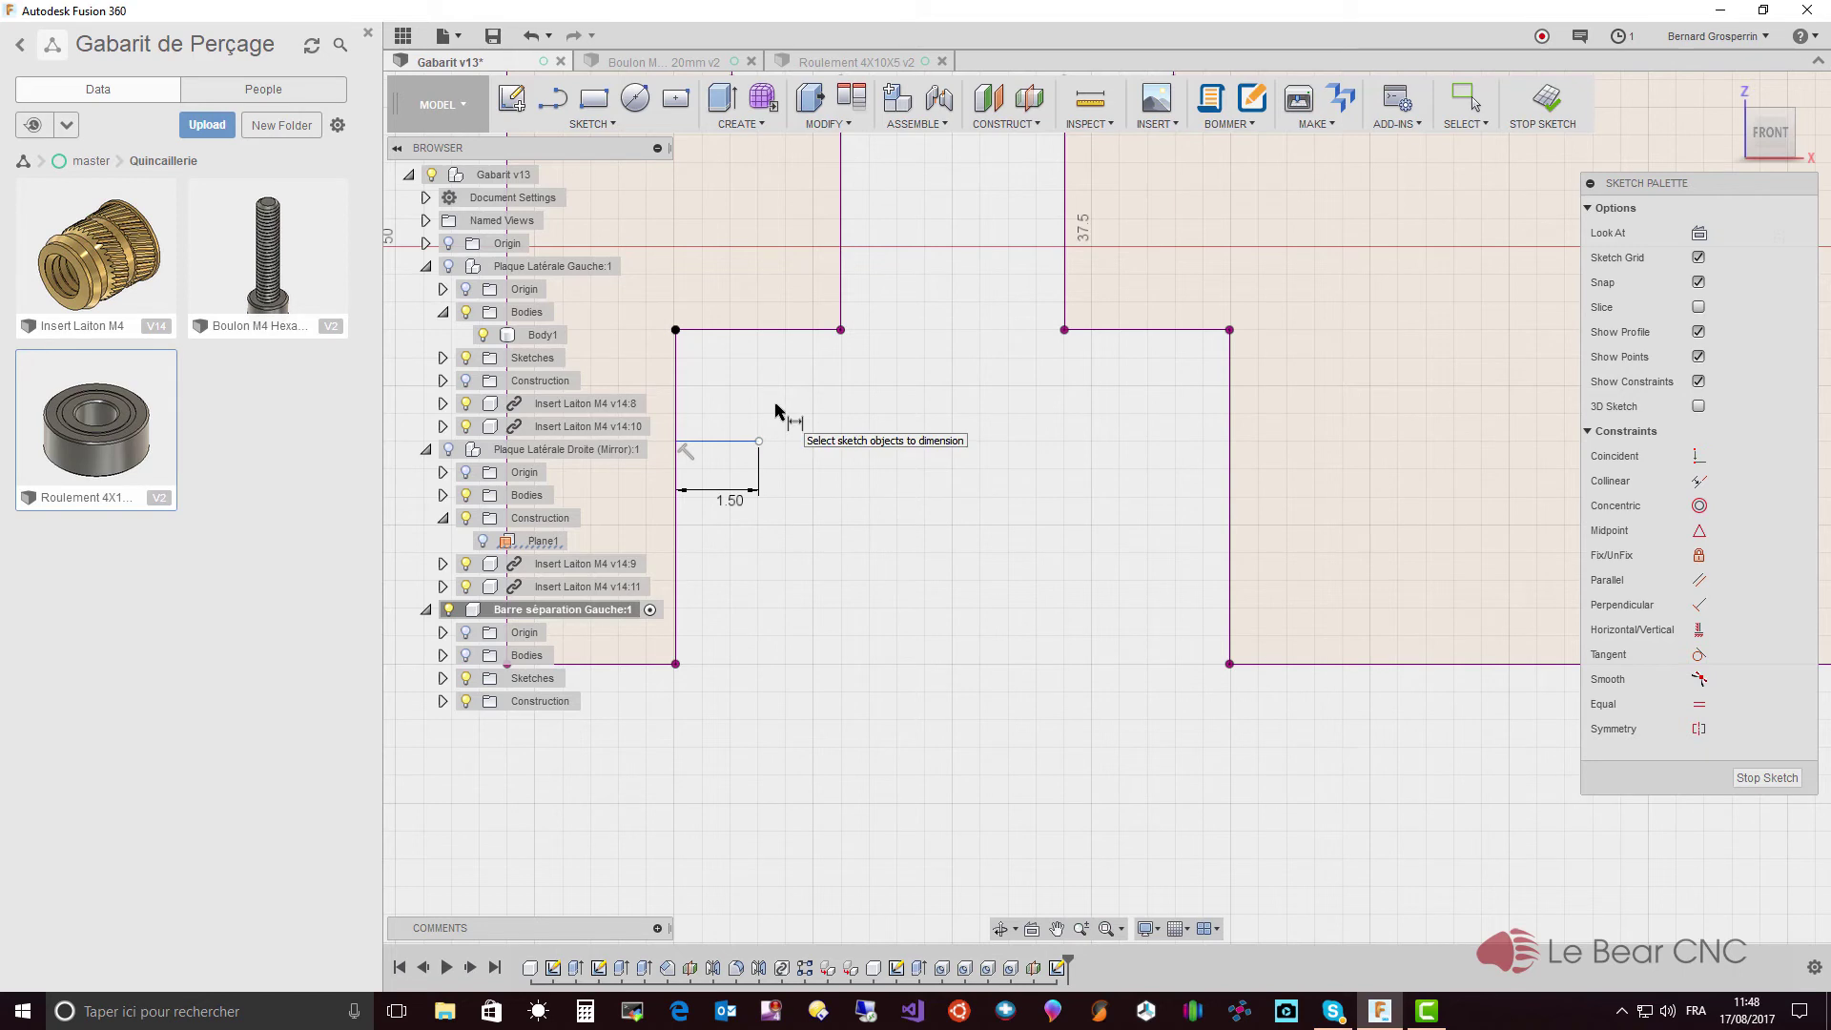
# - Close the left bearing recess profile with a slanted line from the 1.5 mm line's free end to the recess's upper inner corner
pyautogui.press('l')
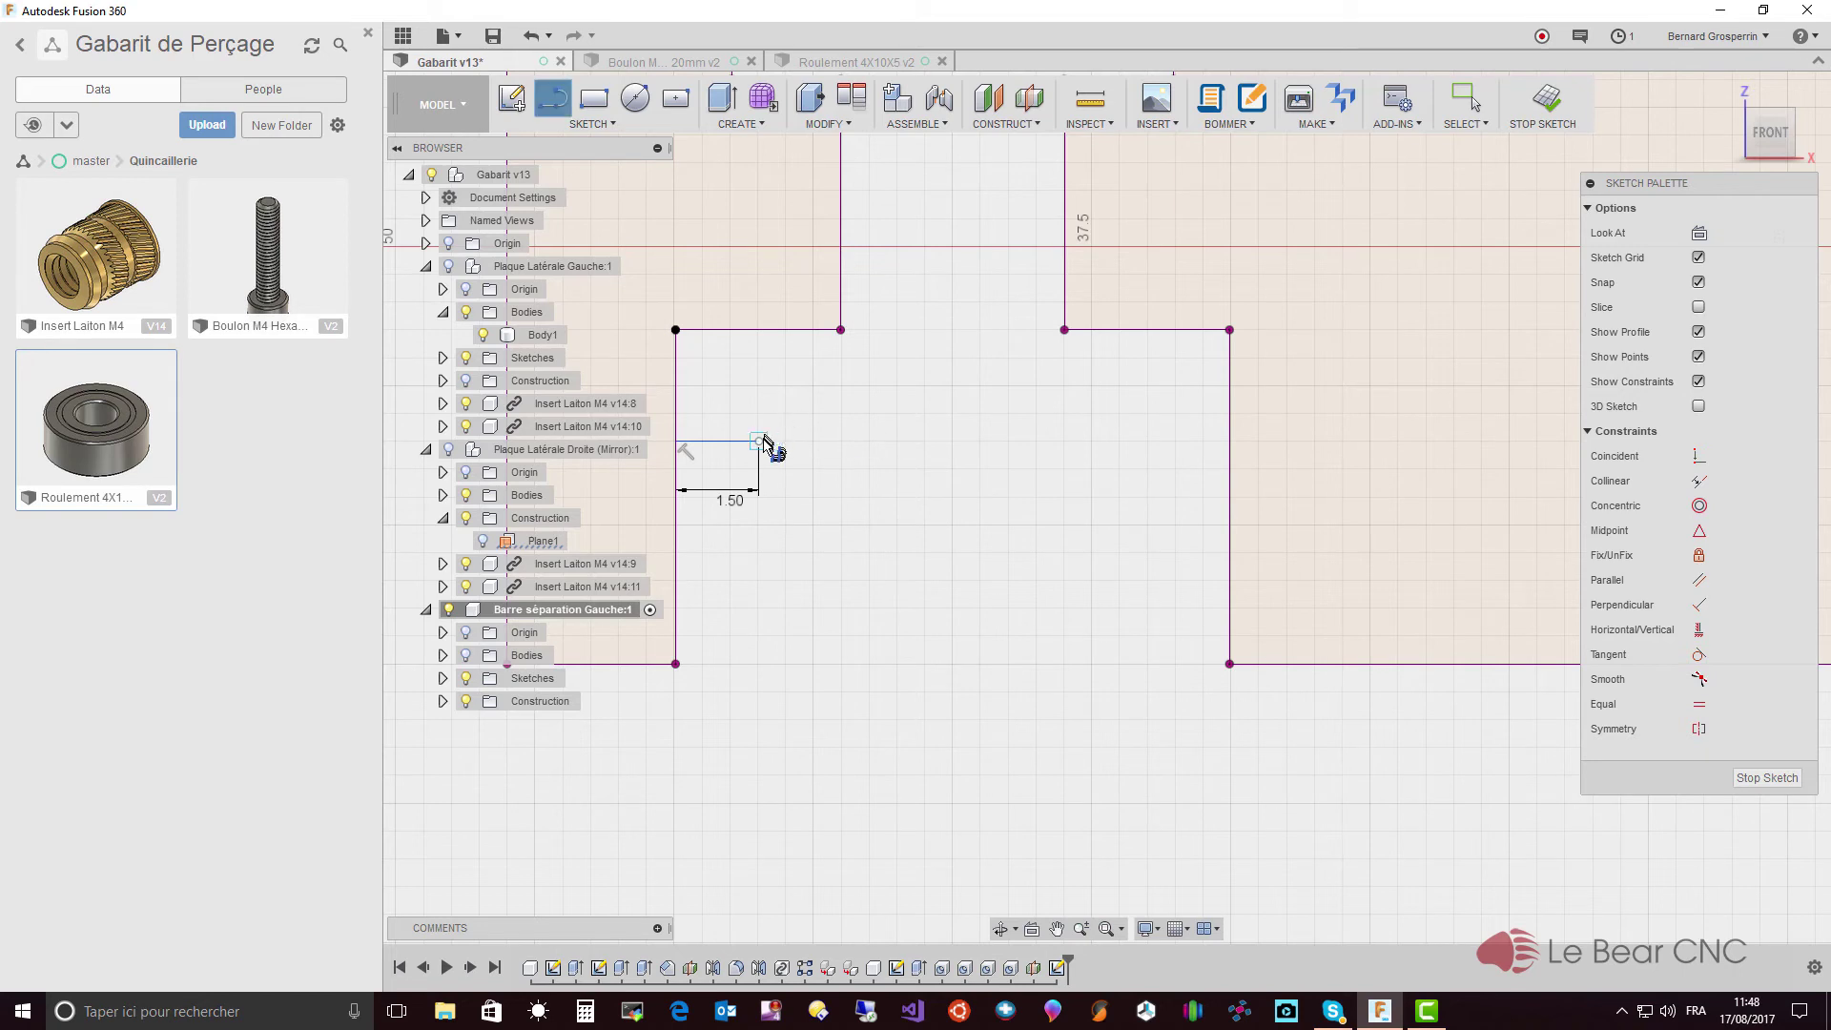
pyautogui.click(760, 441)
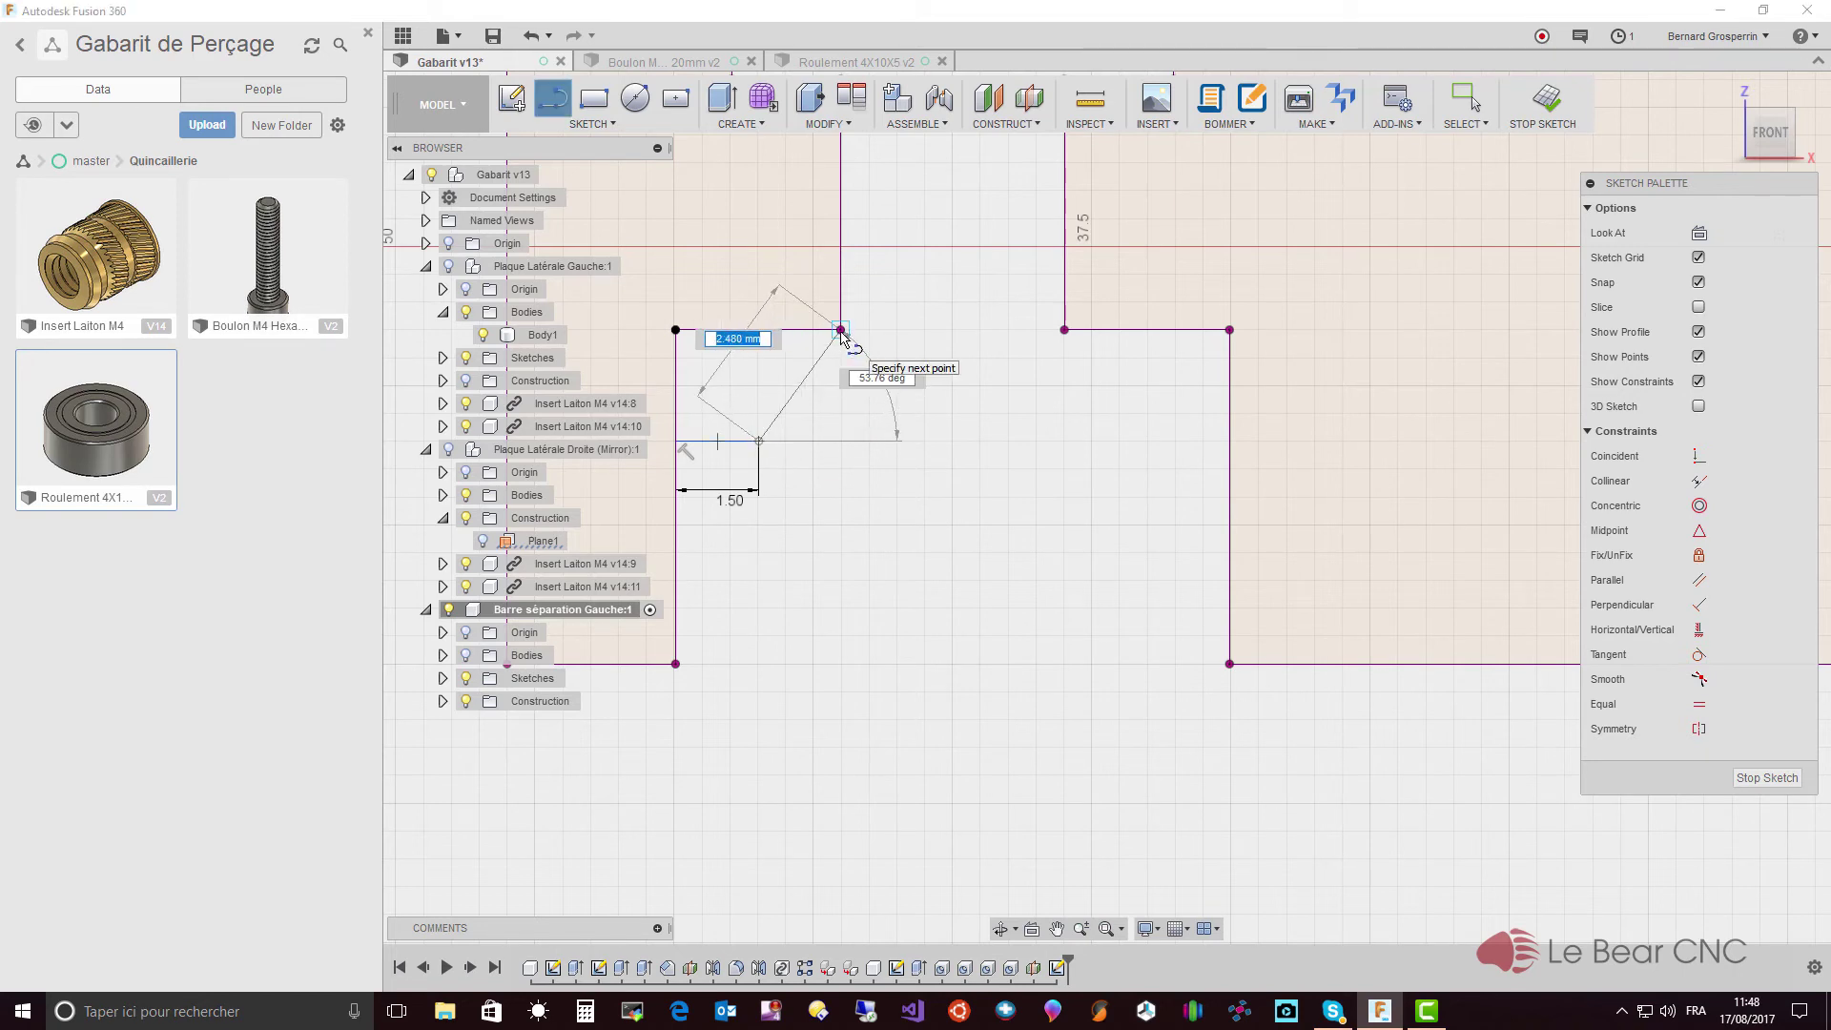
pyautogui.click(840, 330)
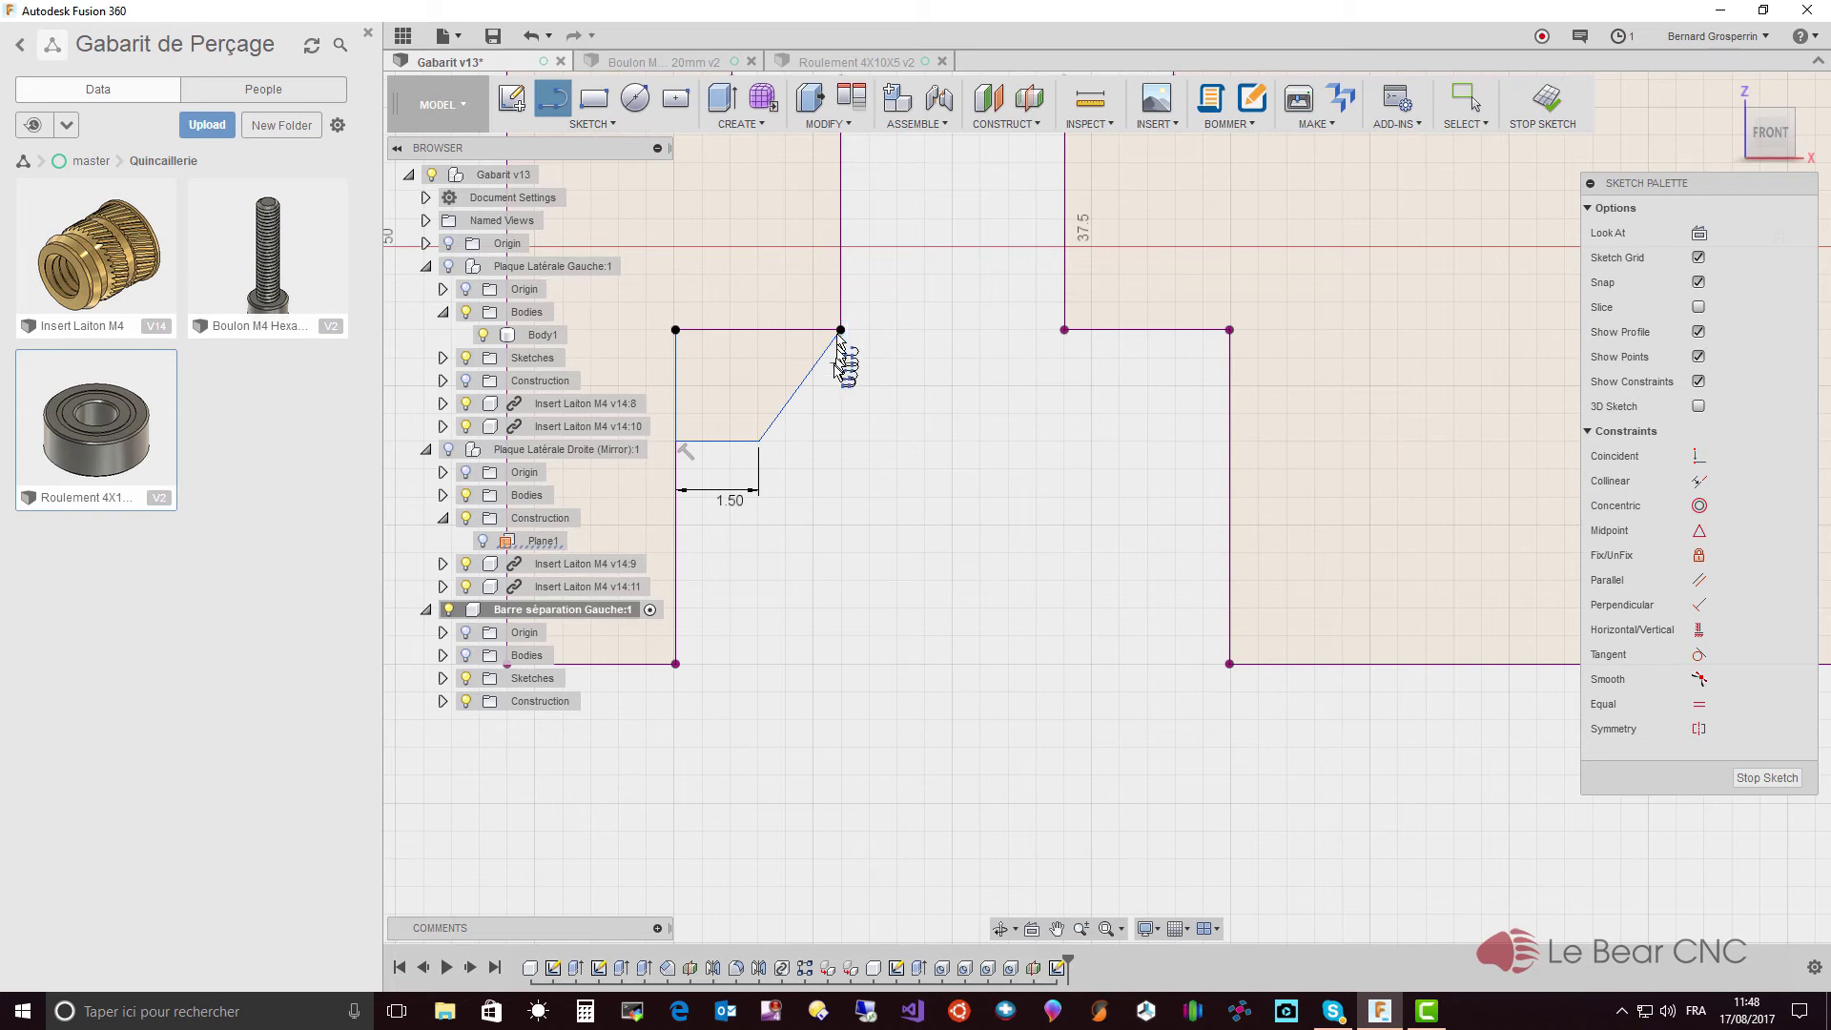
pyautogui.press('Escape')
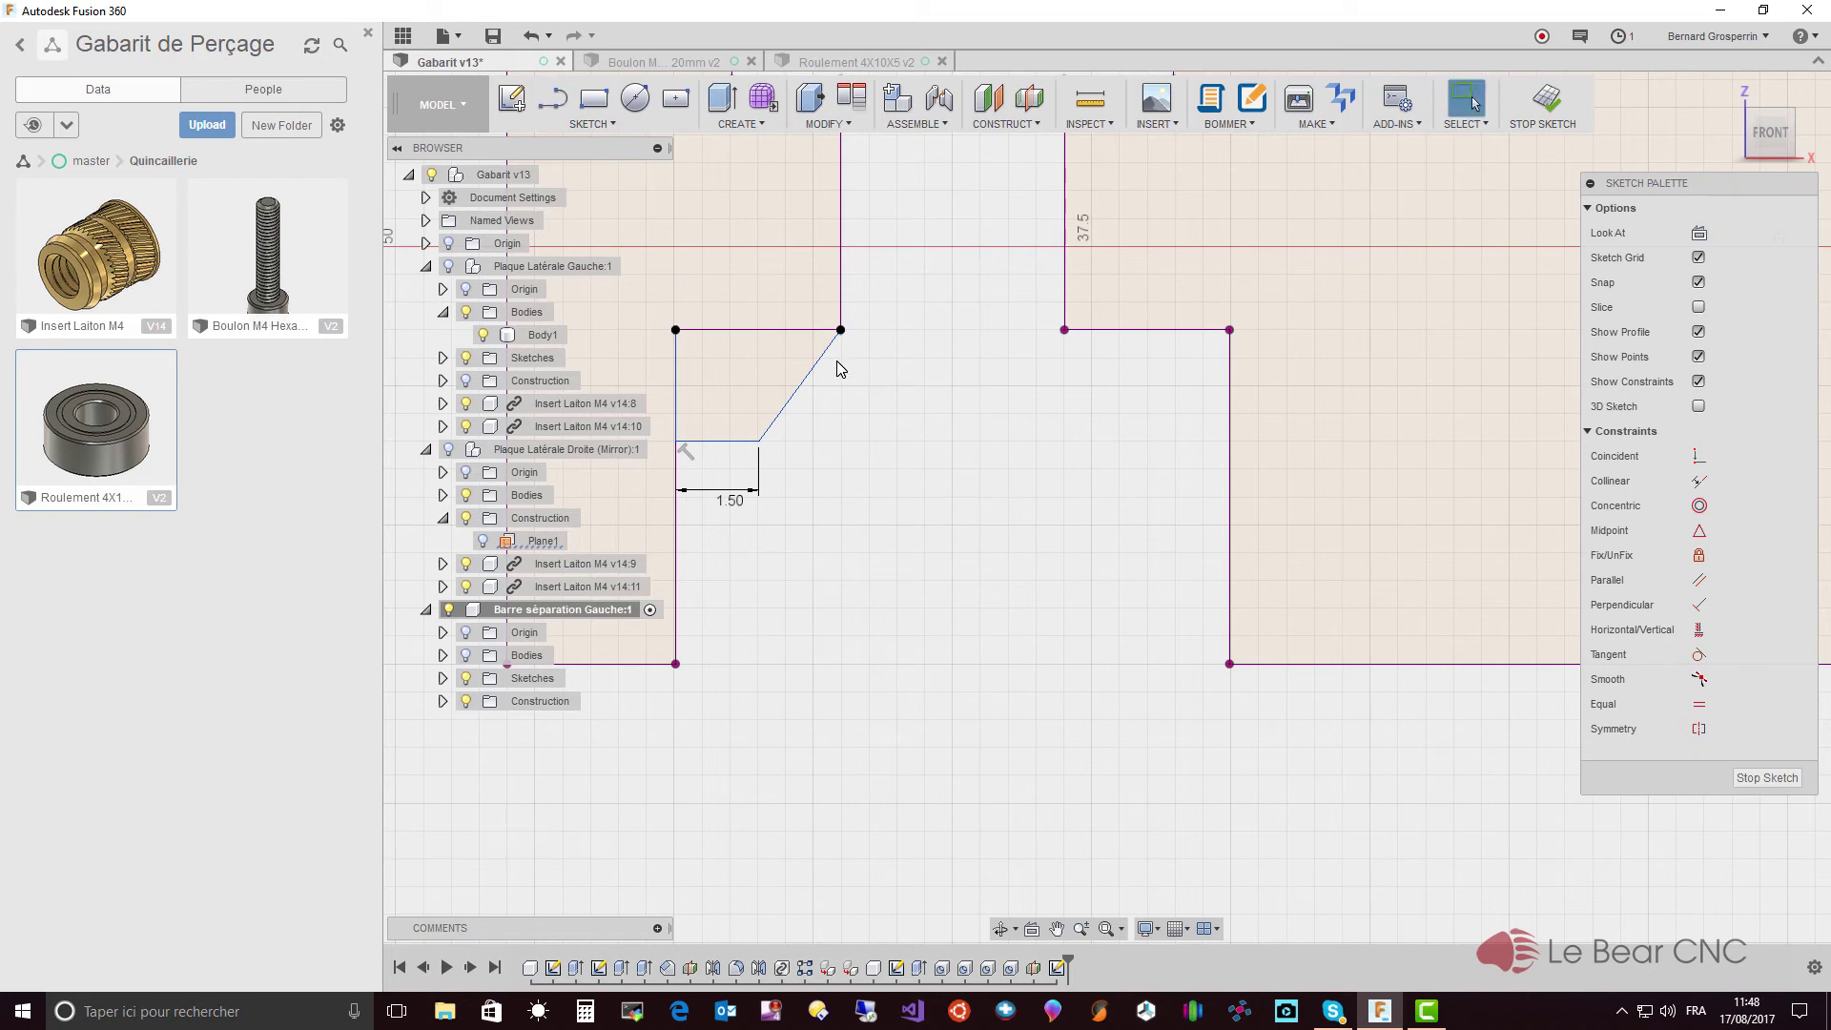
# - Copy the four lines of the trapezoid in the left bearing recess and paste them into the sketch
pyautogui.click(783, 331)
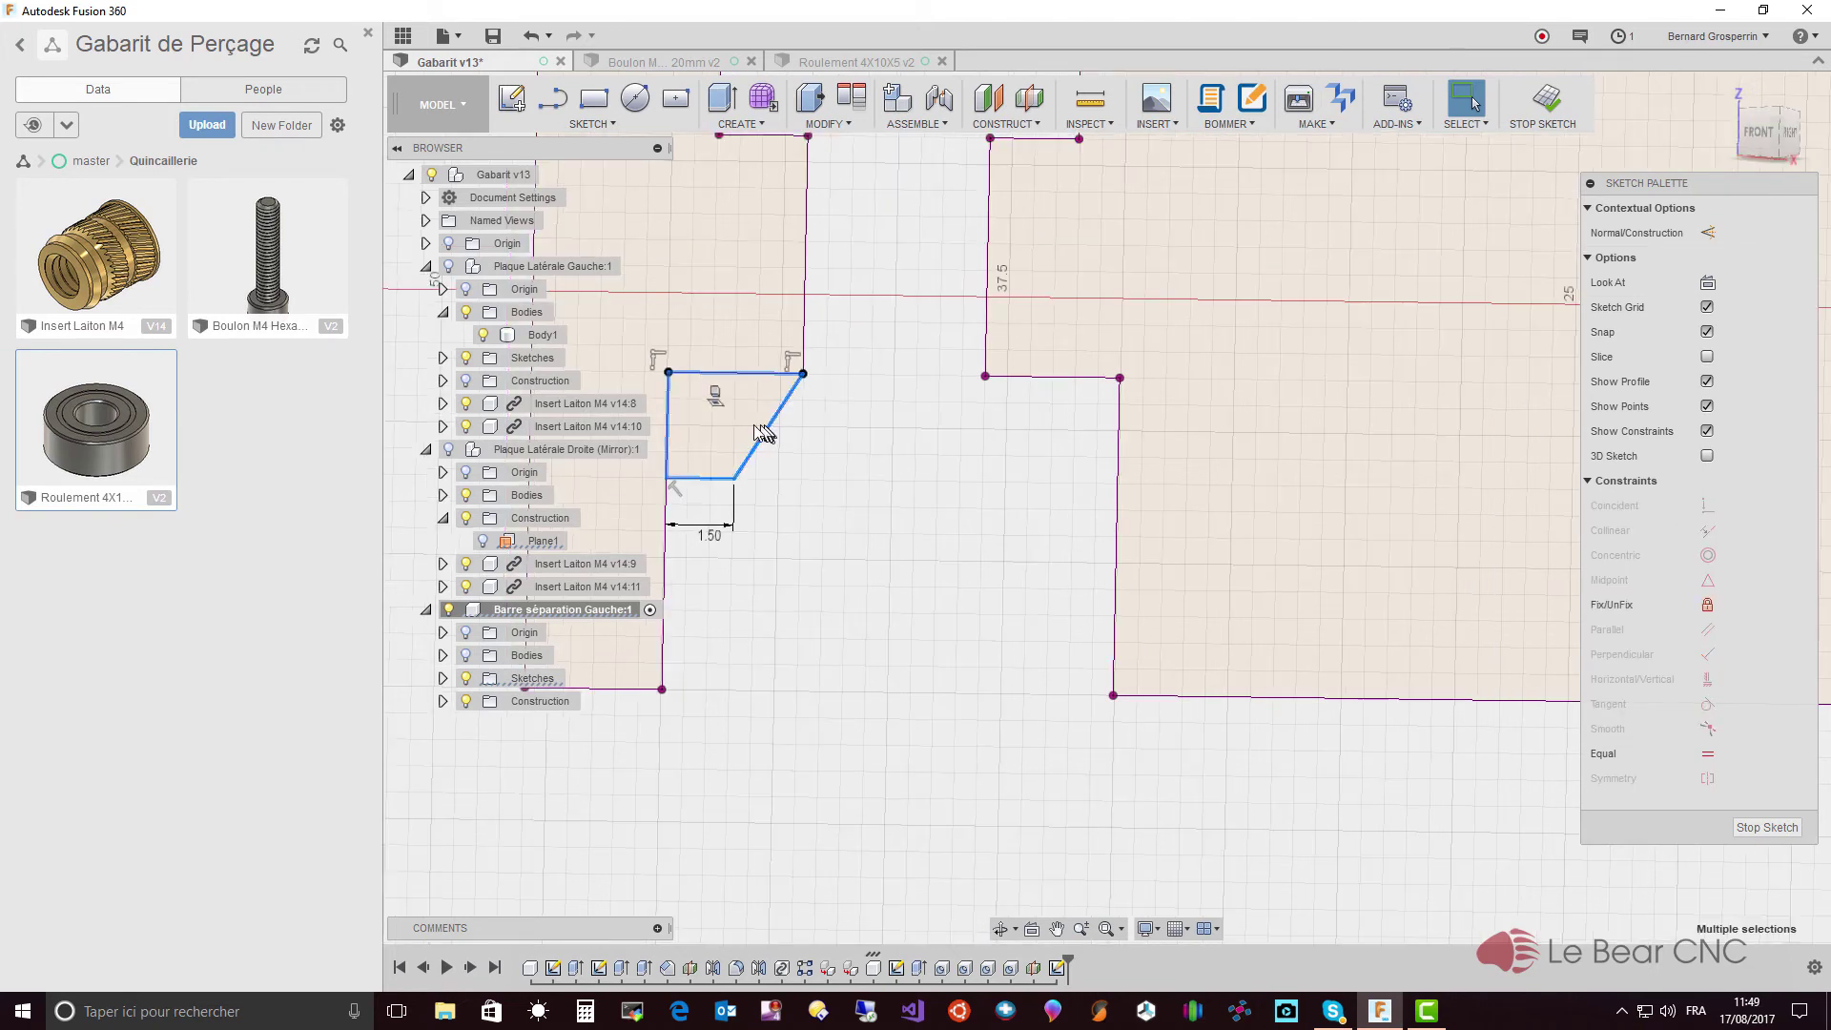
pyautogui.rightClick(763, 434)
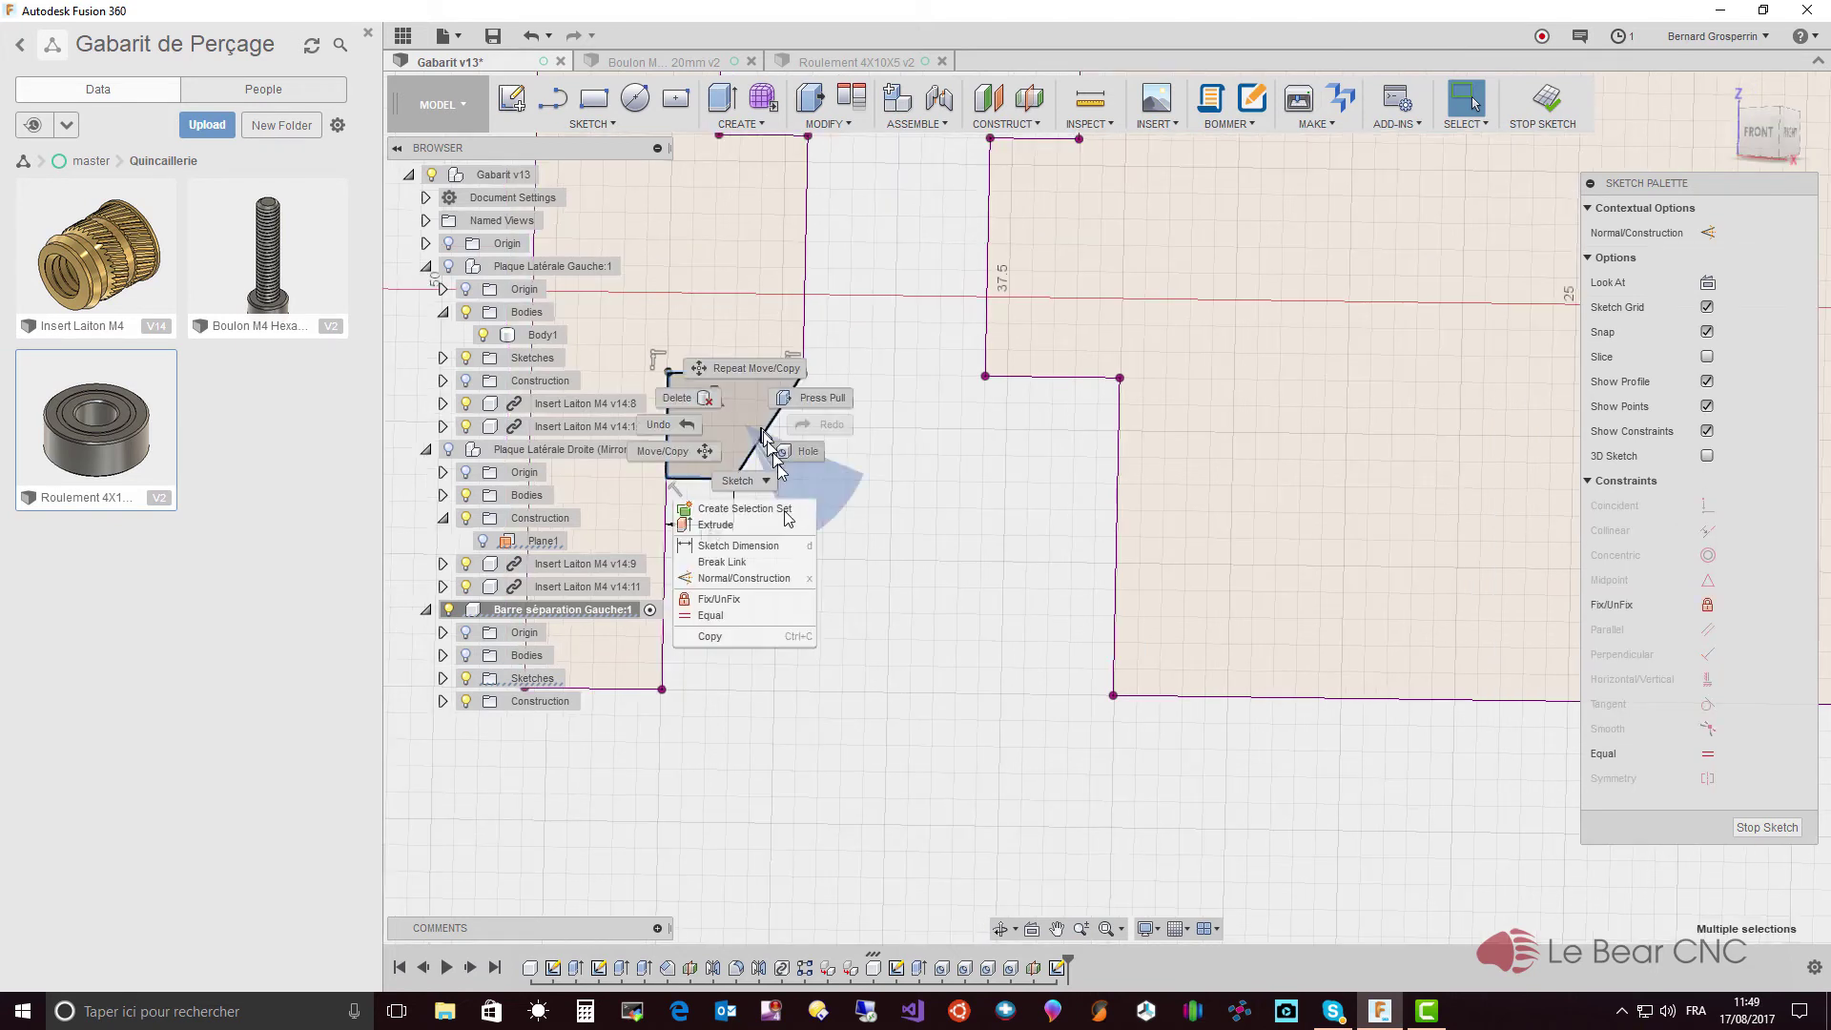
pyautogui.click(724, 637)
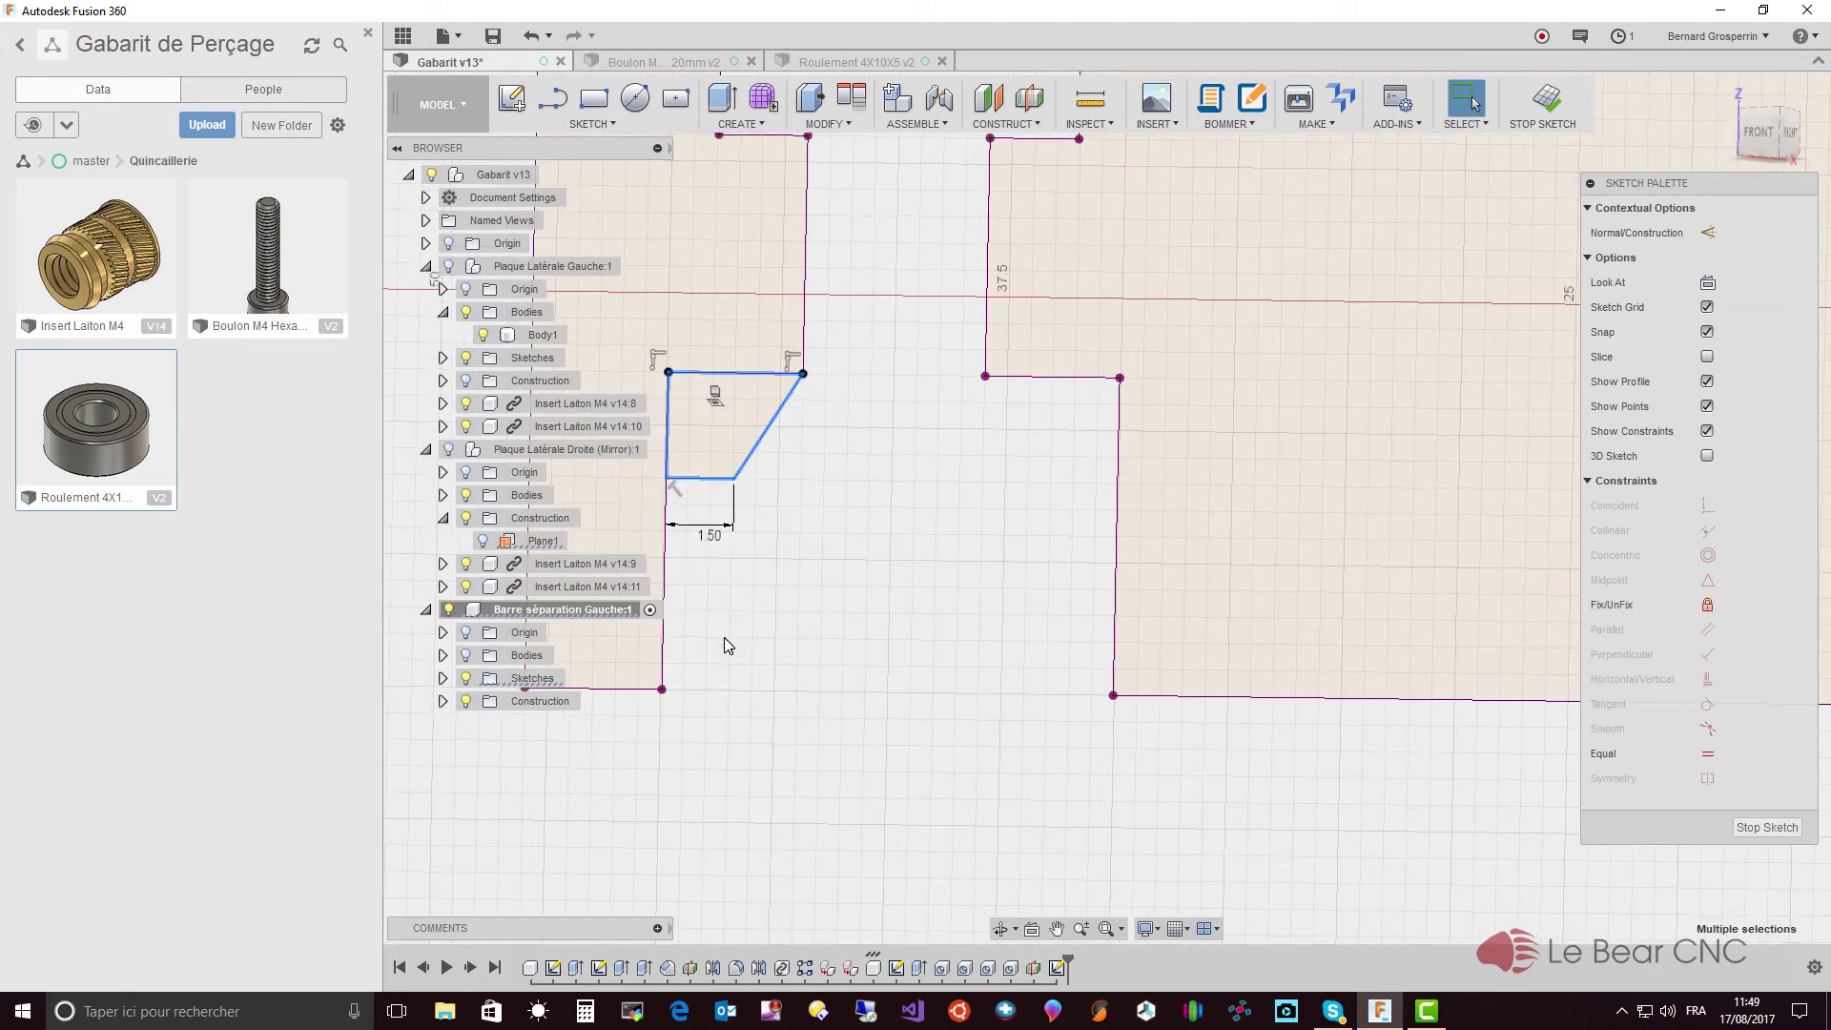
pyautogui.rightClick(707, 485)
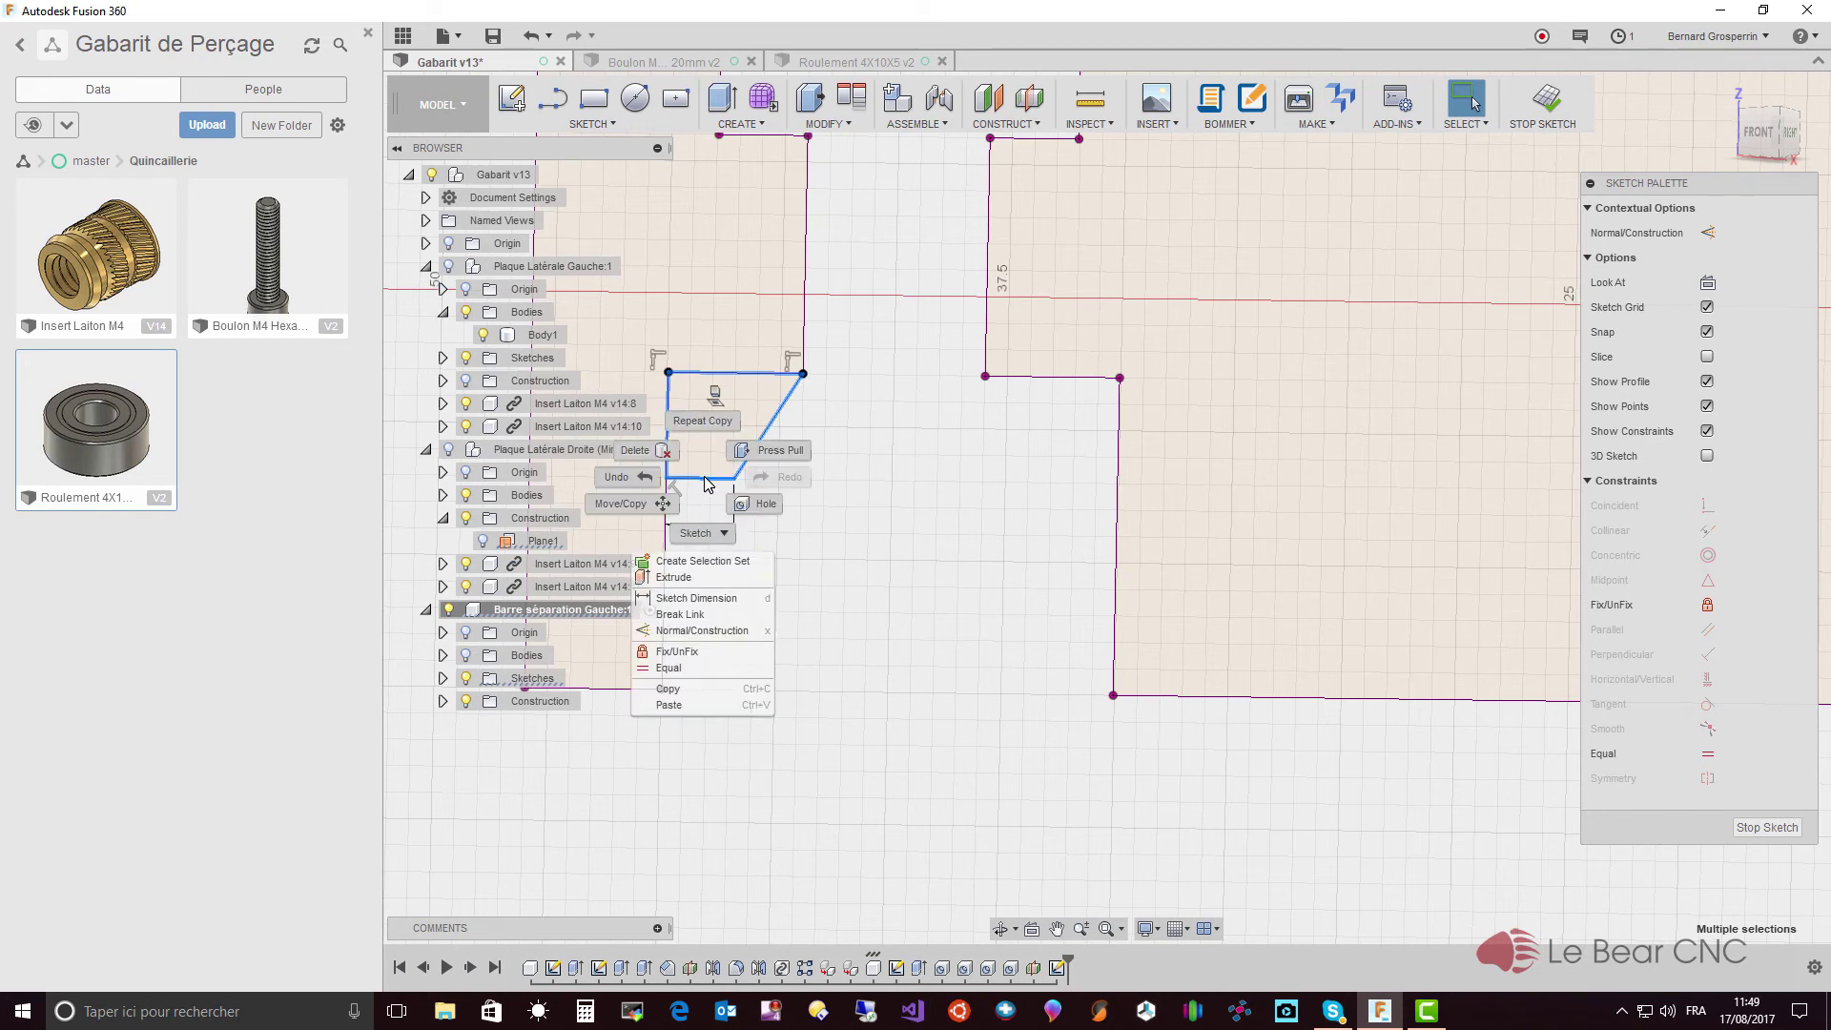
pyautogui.click(684, 708)
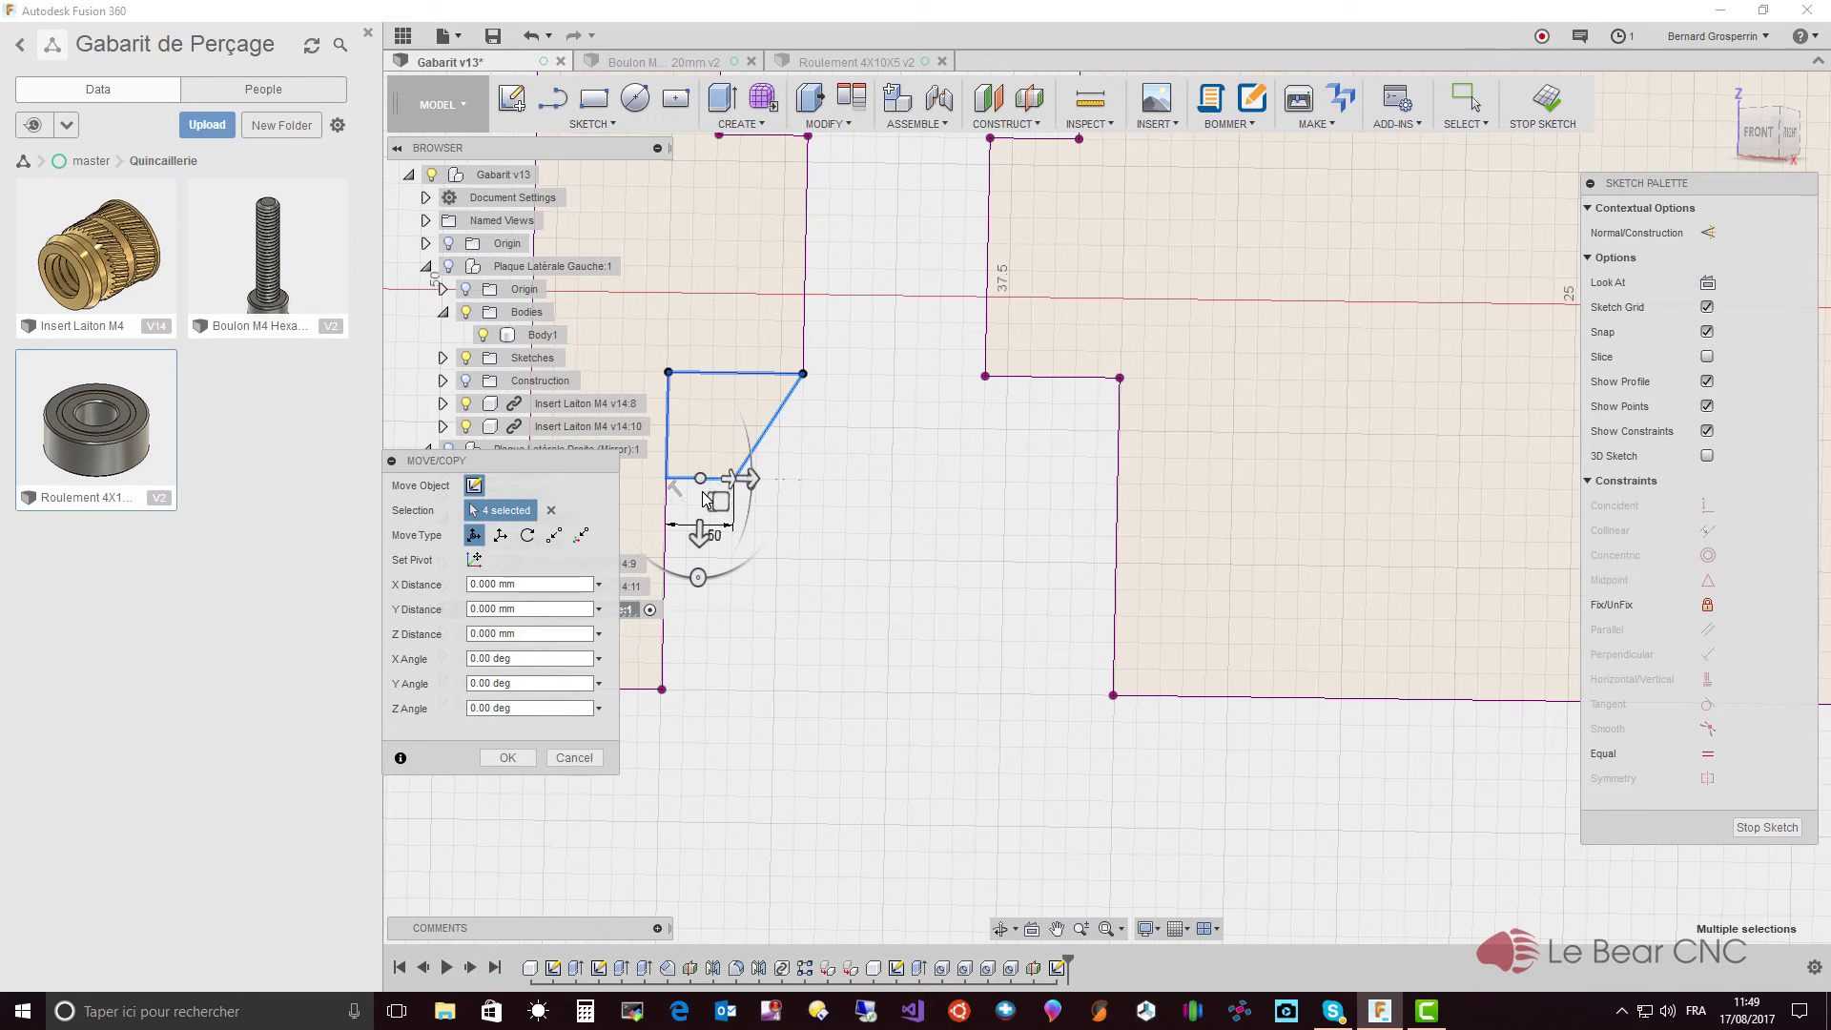
# - Move the pasted trapezoid 80 mm in X and 0 mm in Y, placing it roughly against the right bearing recess's left wall
pyautogui.moveTo(701, 482); pyautogui.dragTo(771, 480)
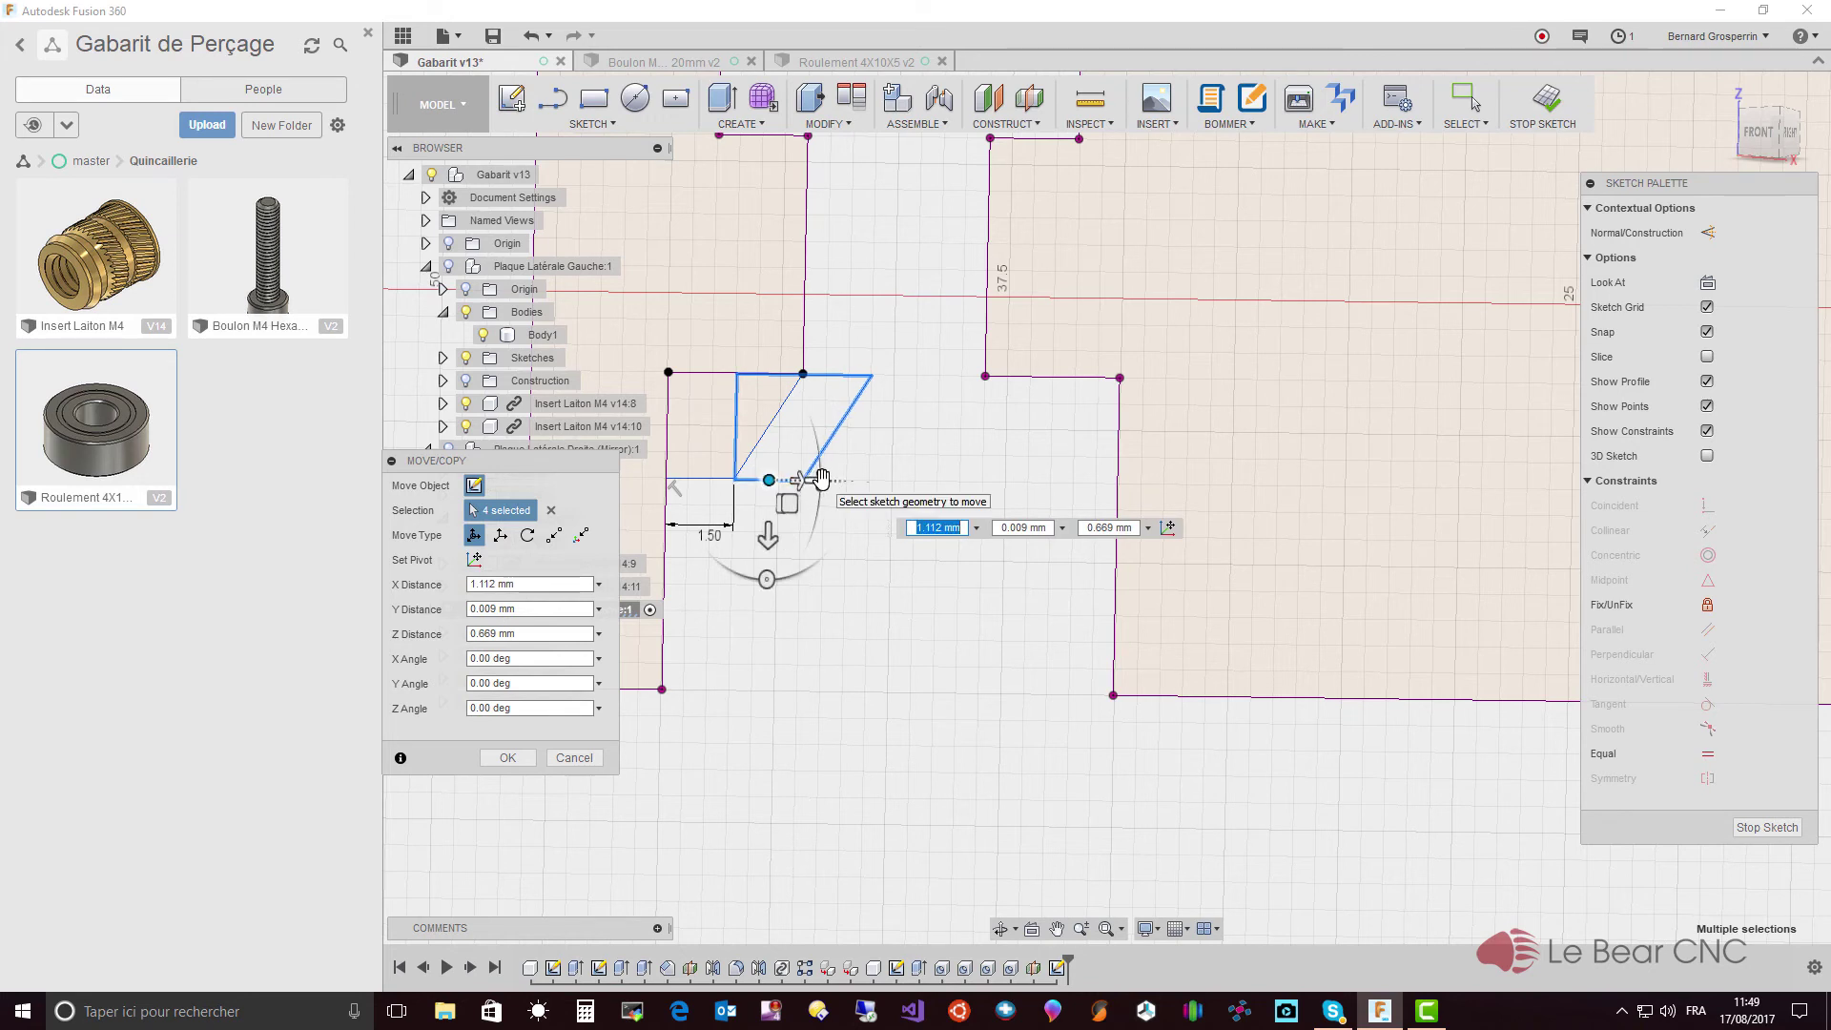
pyautogui.moveTo(821, 478); pyautogui.dragTo(868, 479)
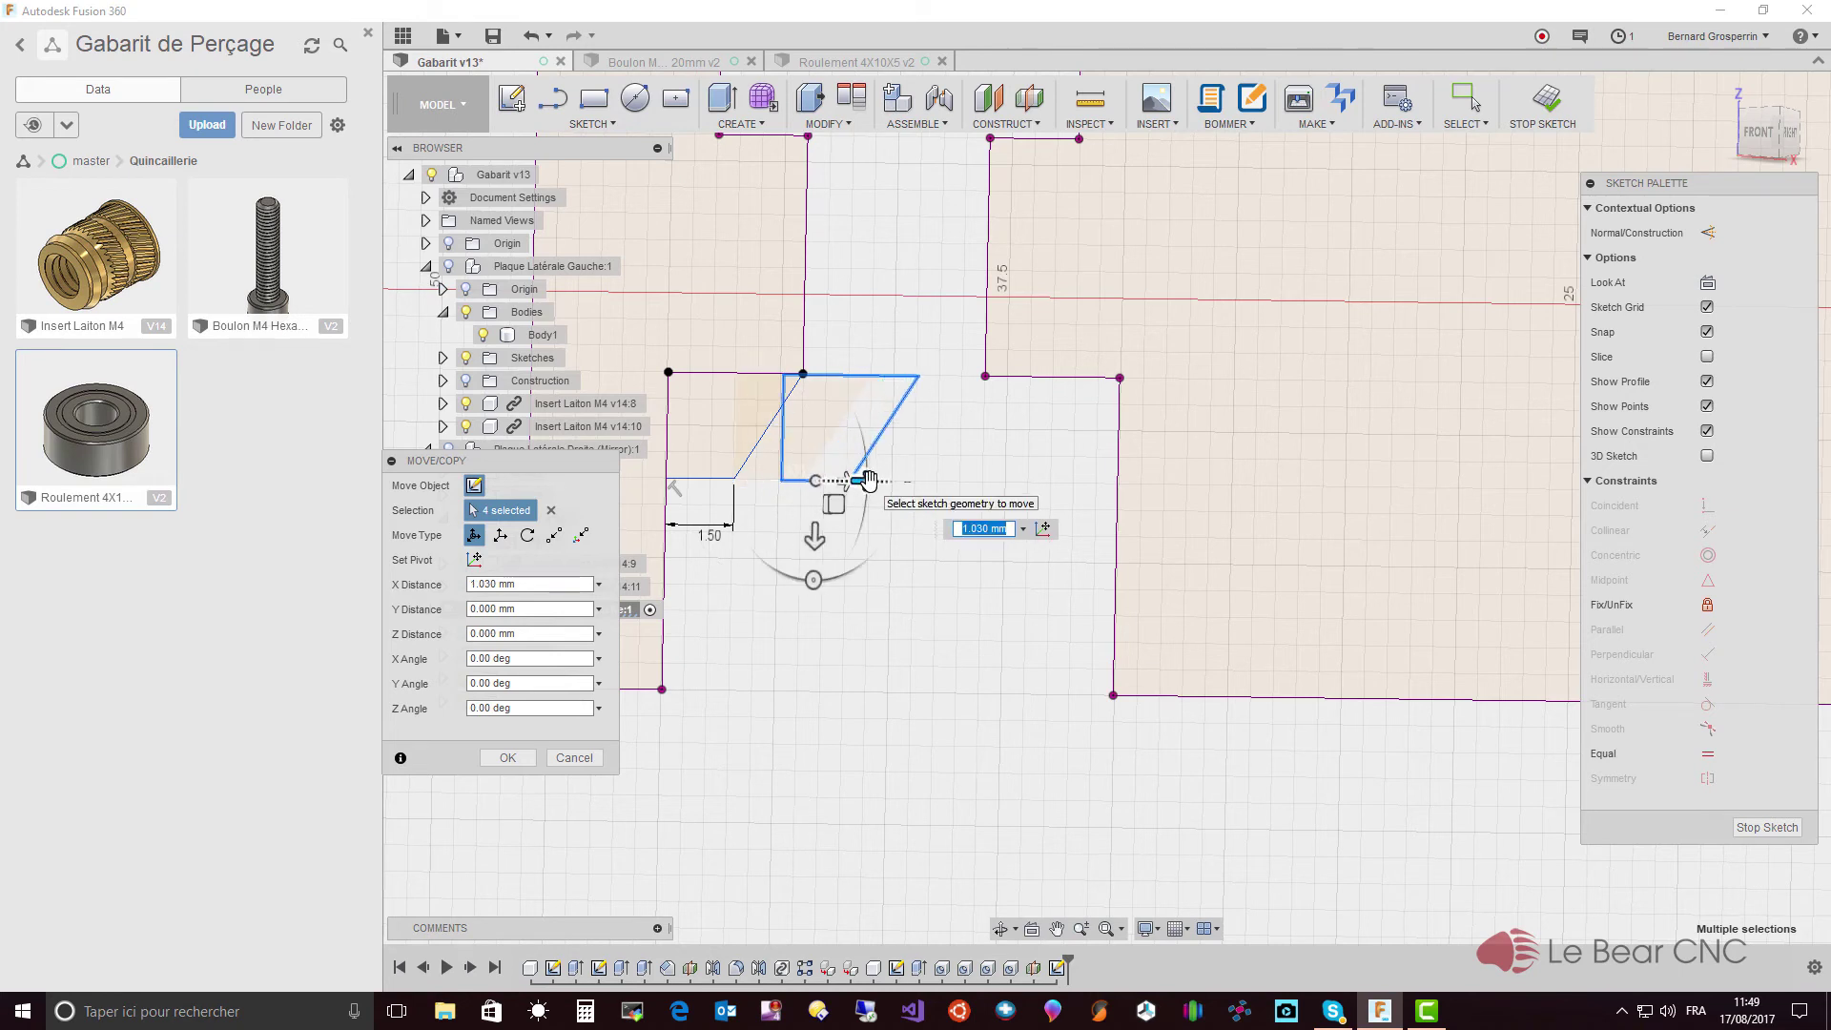
pyautogui.write('80')
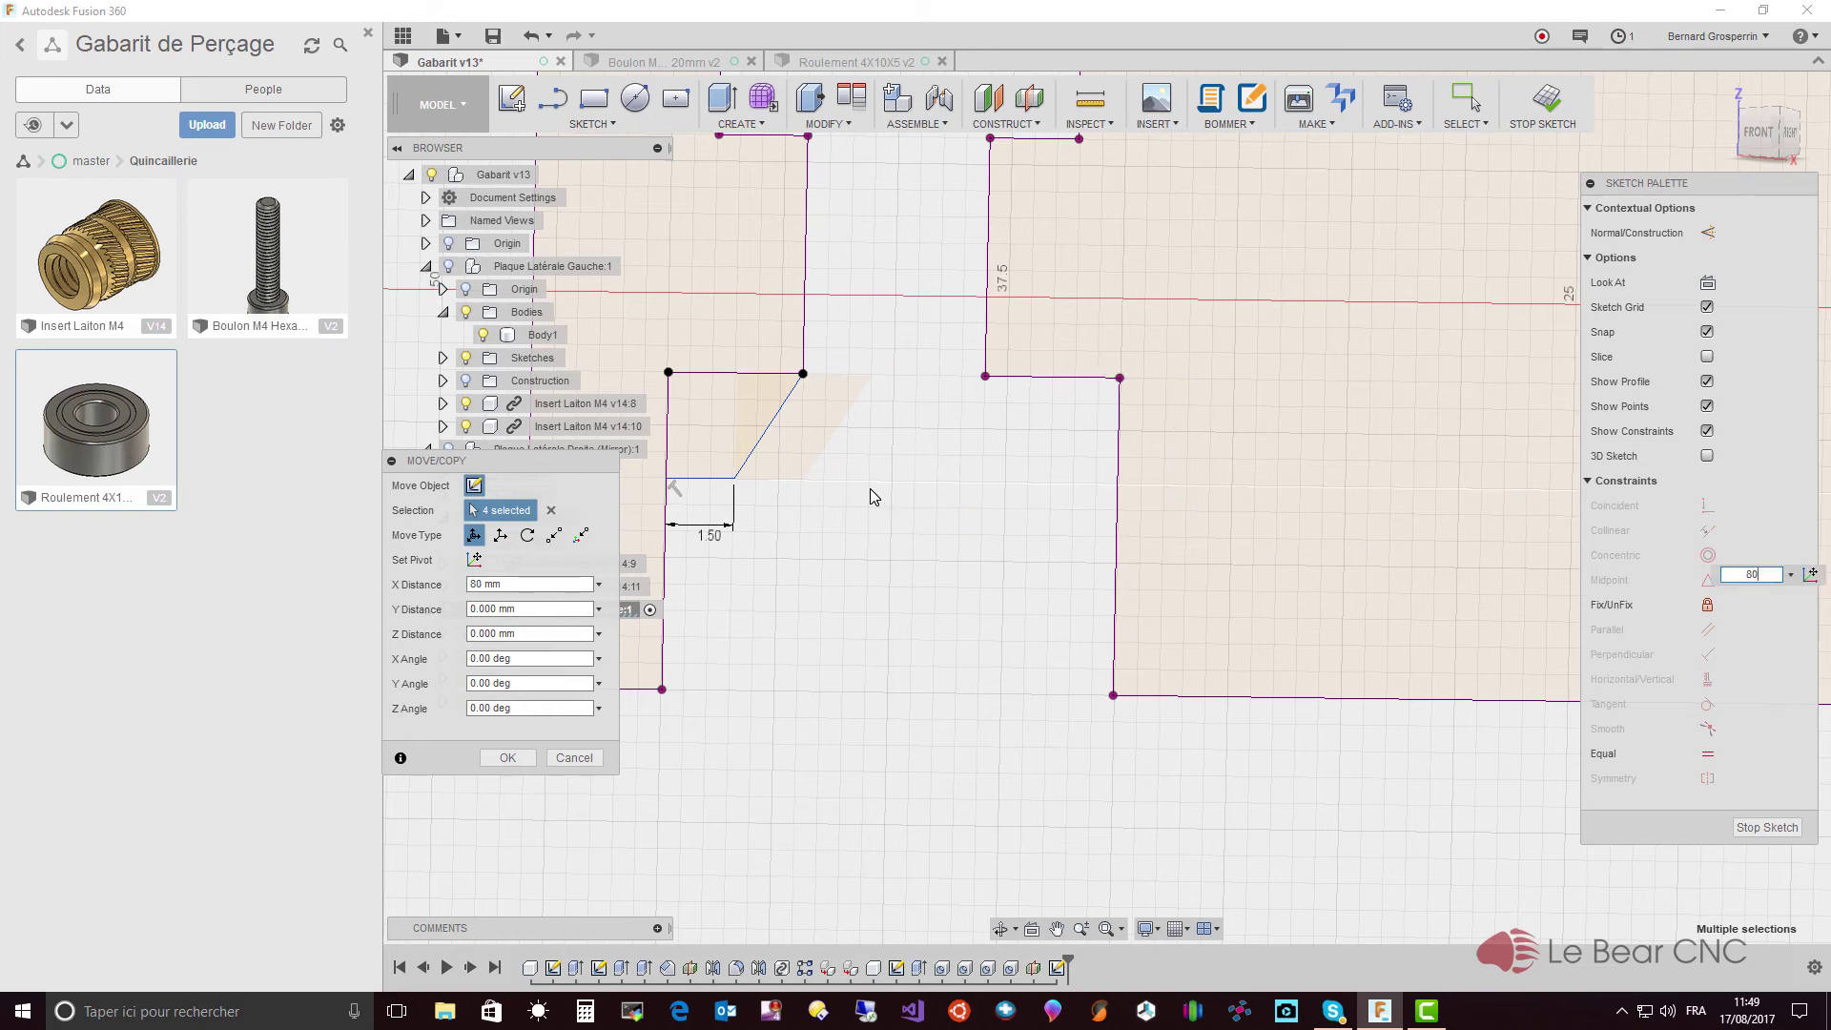
pyautogui.scroll(-1, 870, 497)
pyautogui.scroll(8, 870, 497)
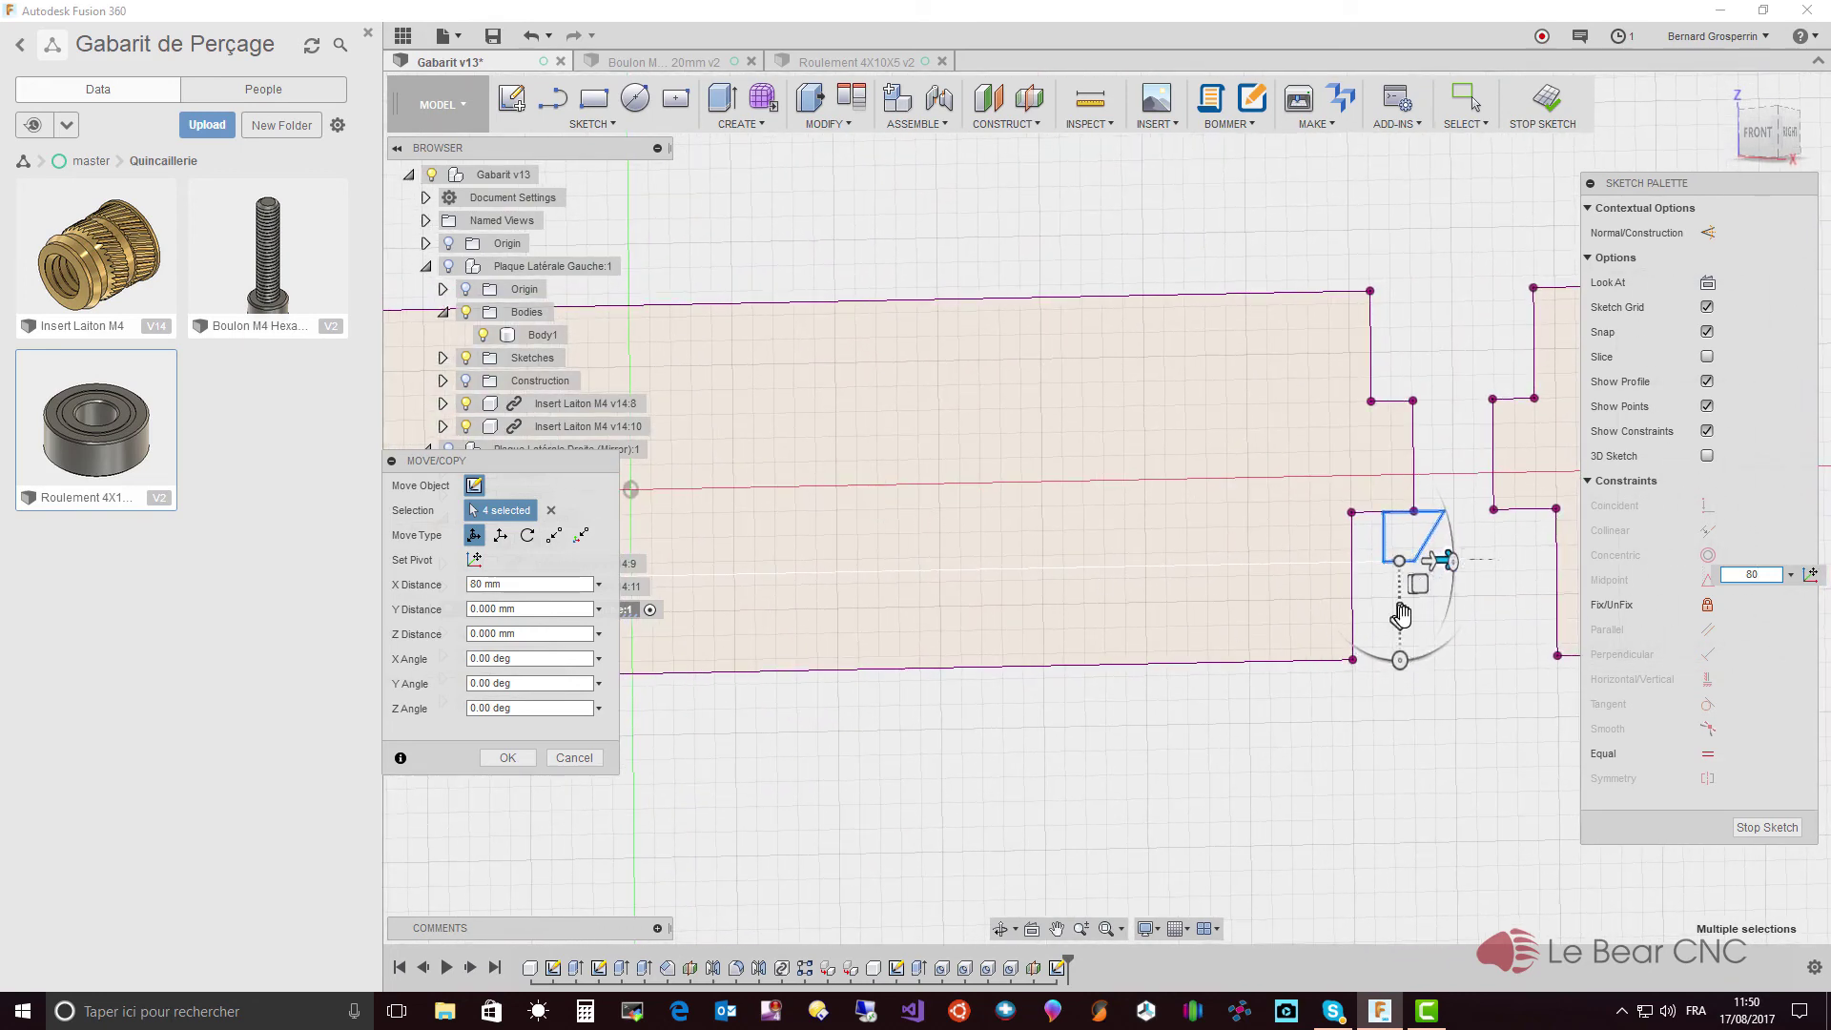
pyautogui.moveTo(1404, 569); pyautogui.dragTo(1371, 566)
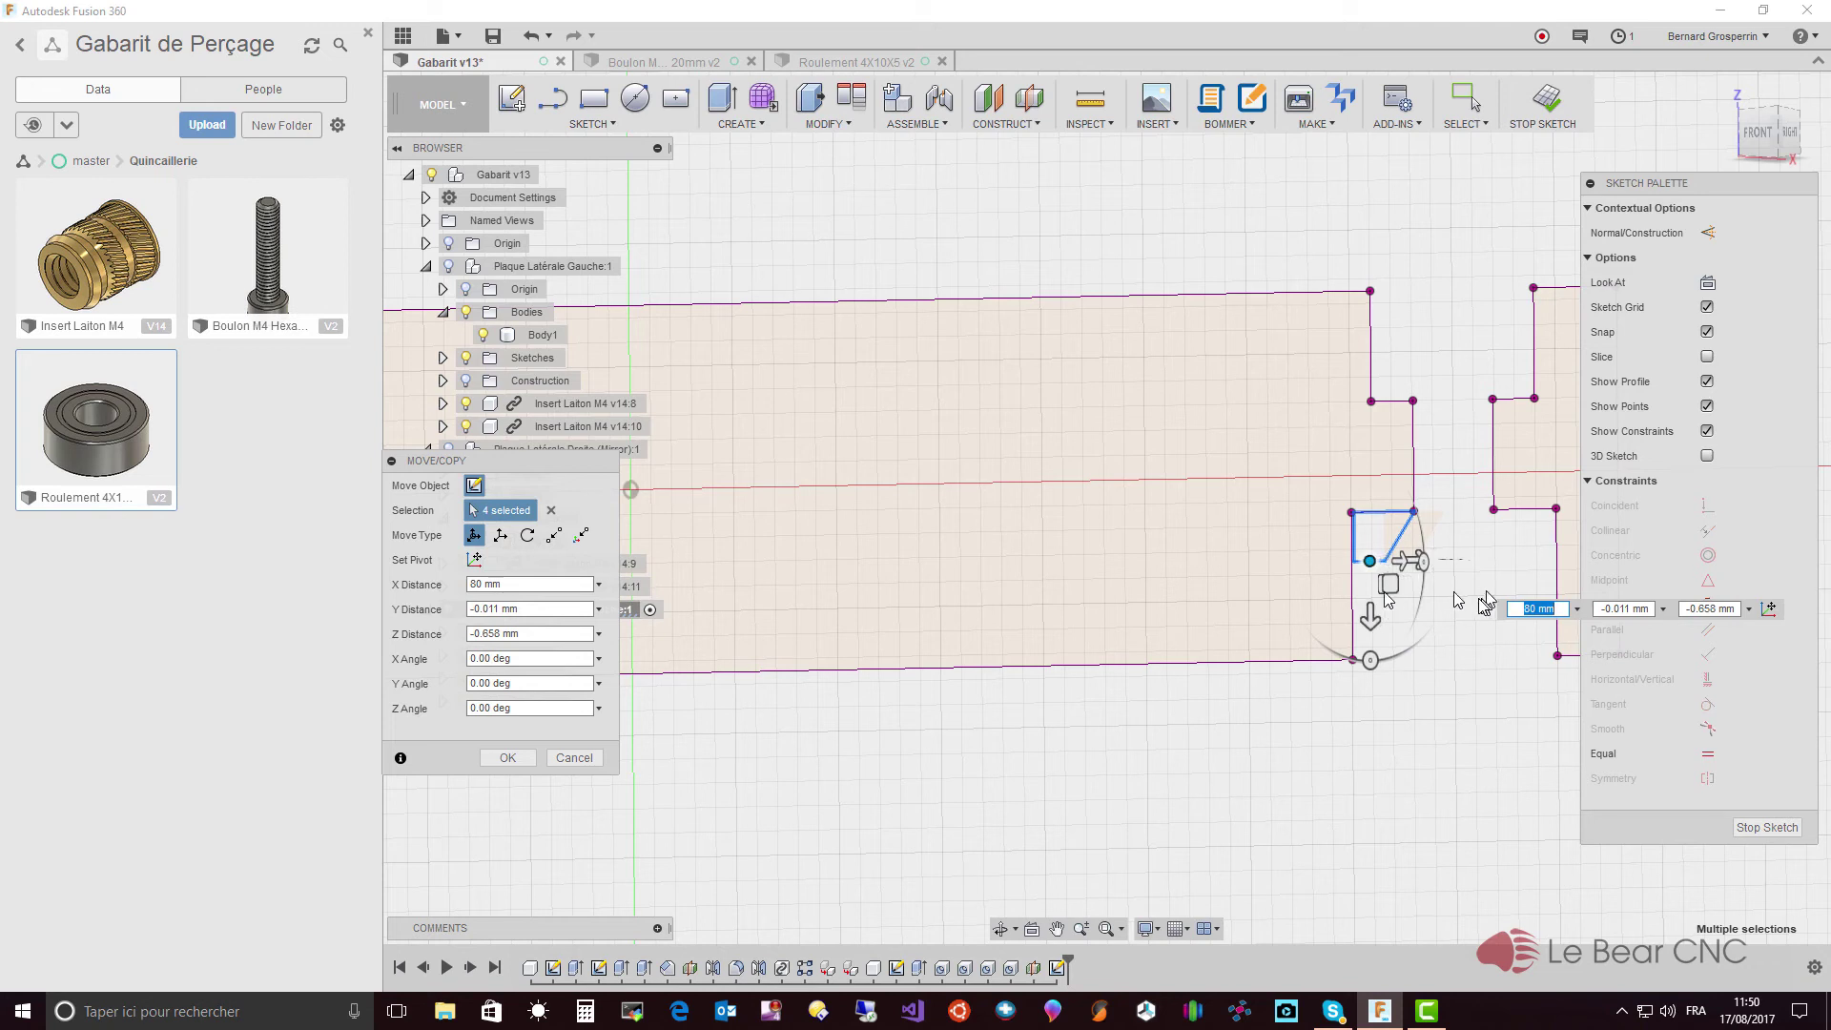
pyautogui.click(505, 609)
pyautogui.write('0')
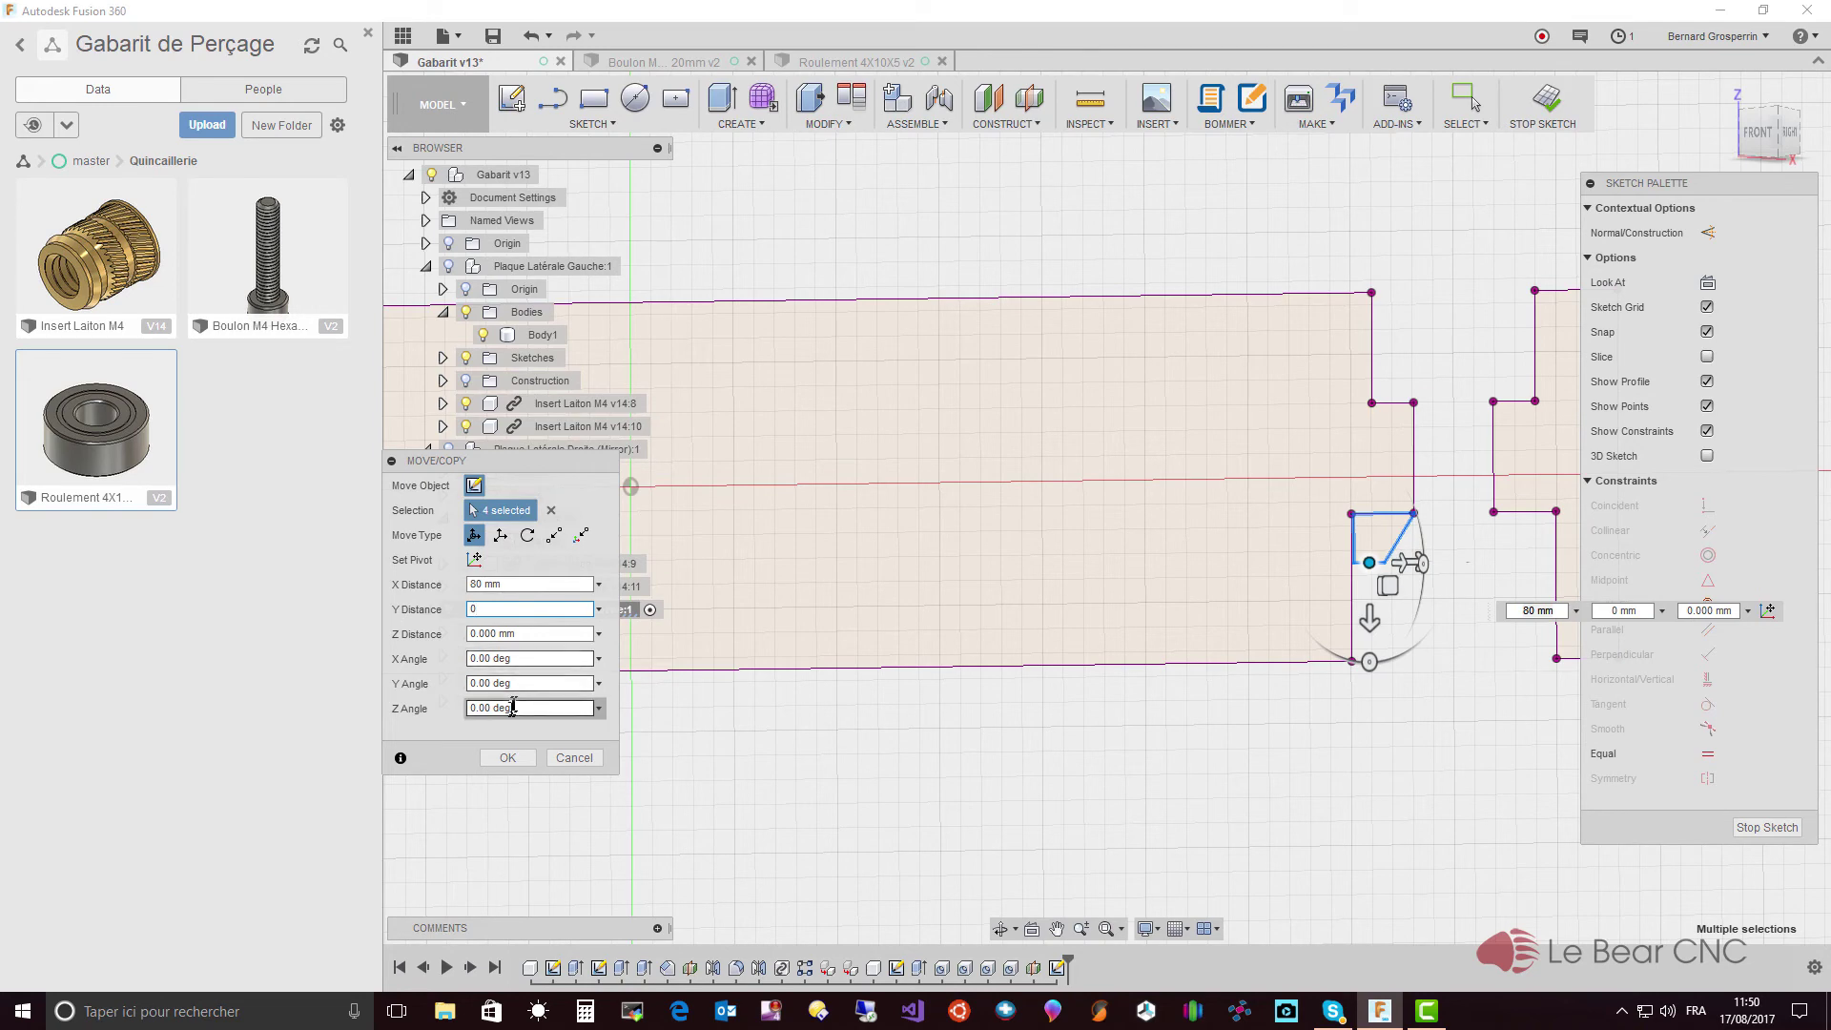
pyautogui.click(509, 758)
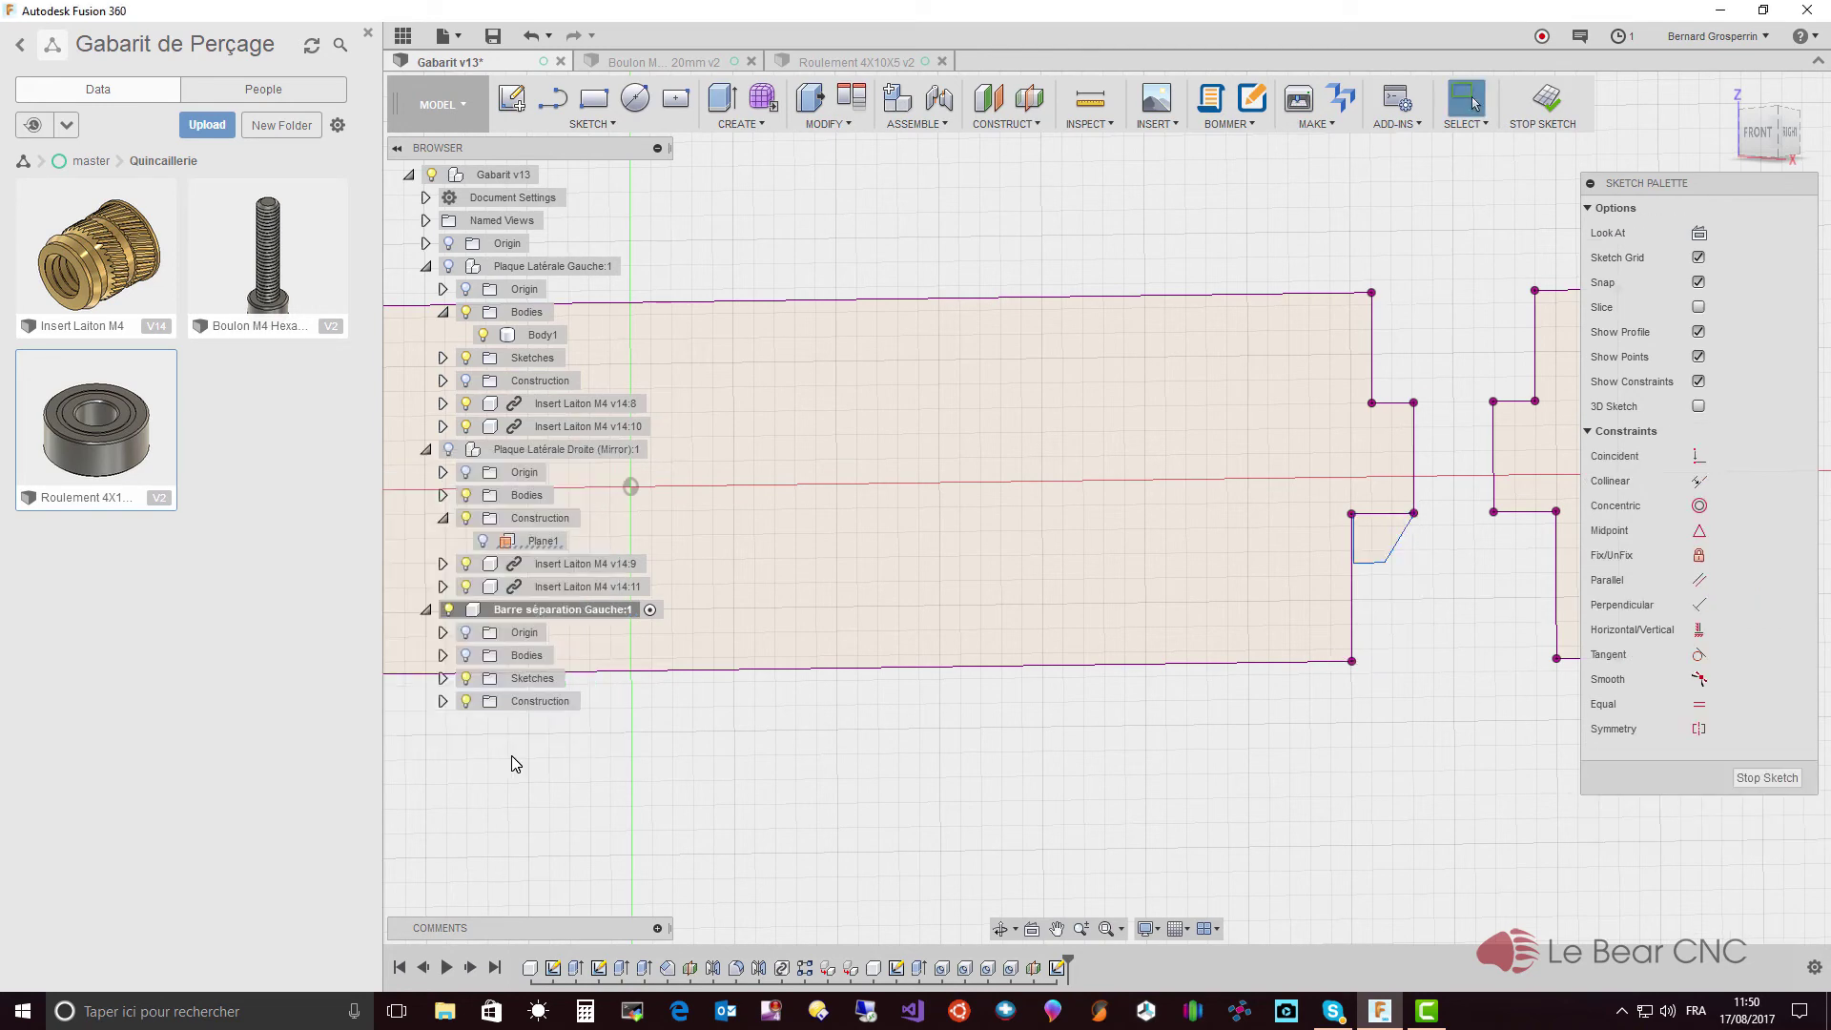
# - Move the copied trapezoid's four lines point to point, from its upper-left corner onto the right bearing recess's upper-left corner
pyautogui.scroll(4, 877, 747)
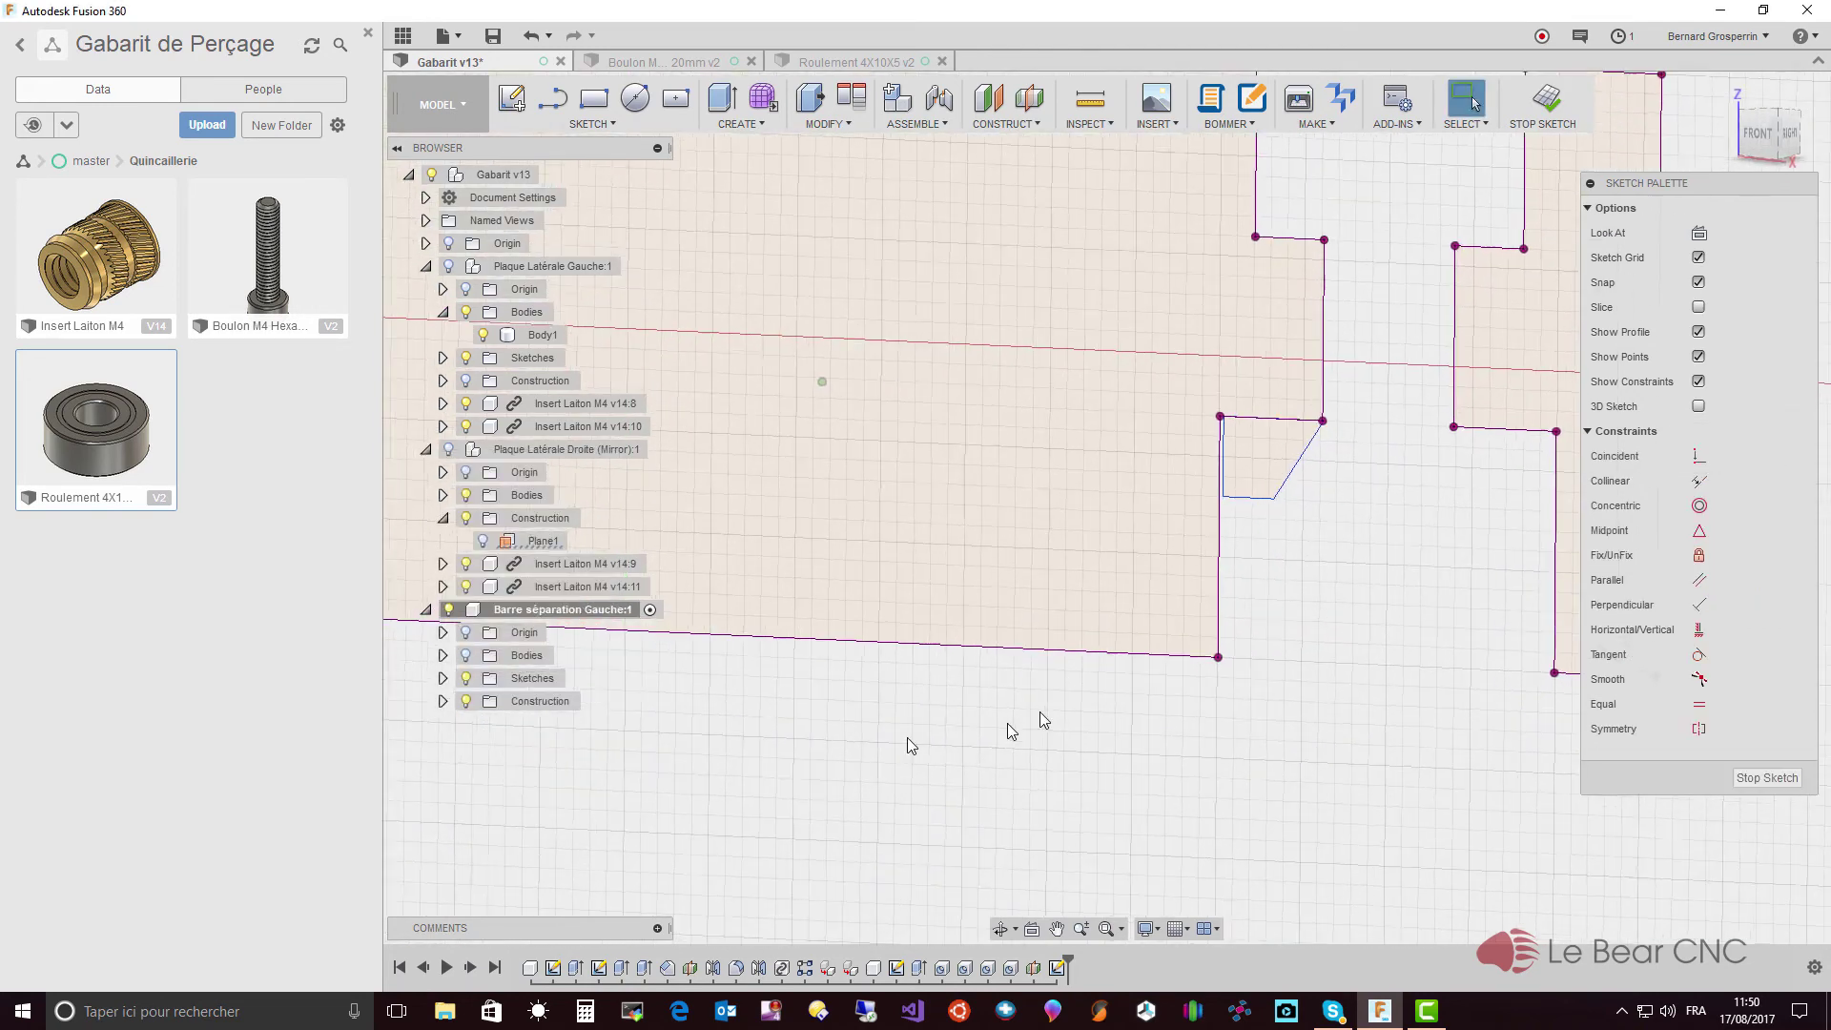
pyautogui.keyDown('shift'); pyautogui.moveTo(1040, 713); pyautogui.dragTo(1164, 588, button='middle'); pyautogui.keyUp('shift')
pyautogui.keyDown('shift'); pyautogui.moveTo(1214, 493); pyautogui.dragTo(1198, 460, button='middle'); pyautogui.keyUp('shift')
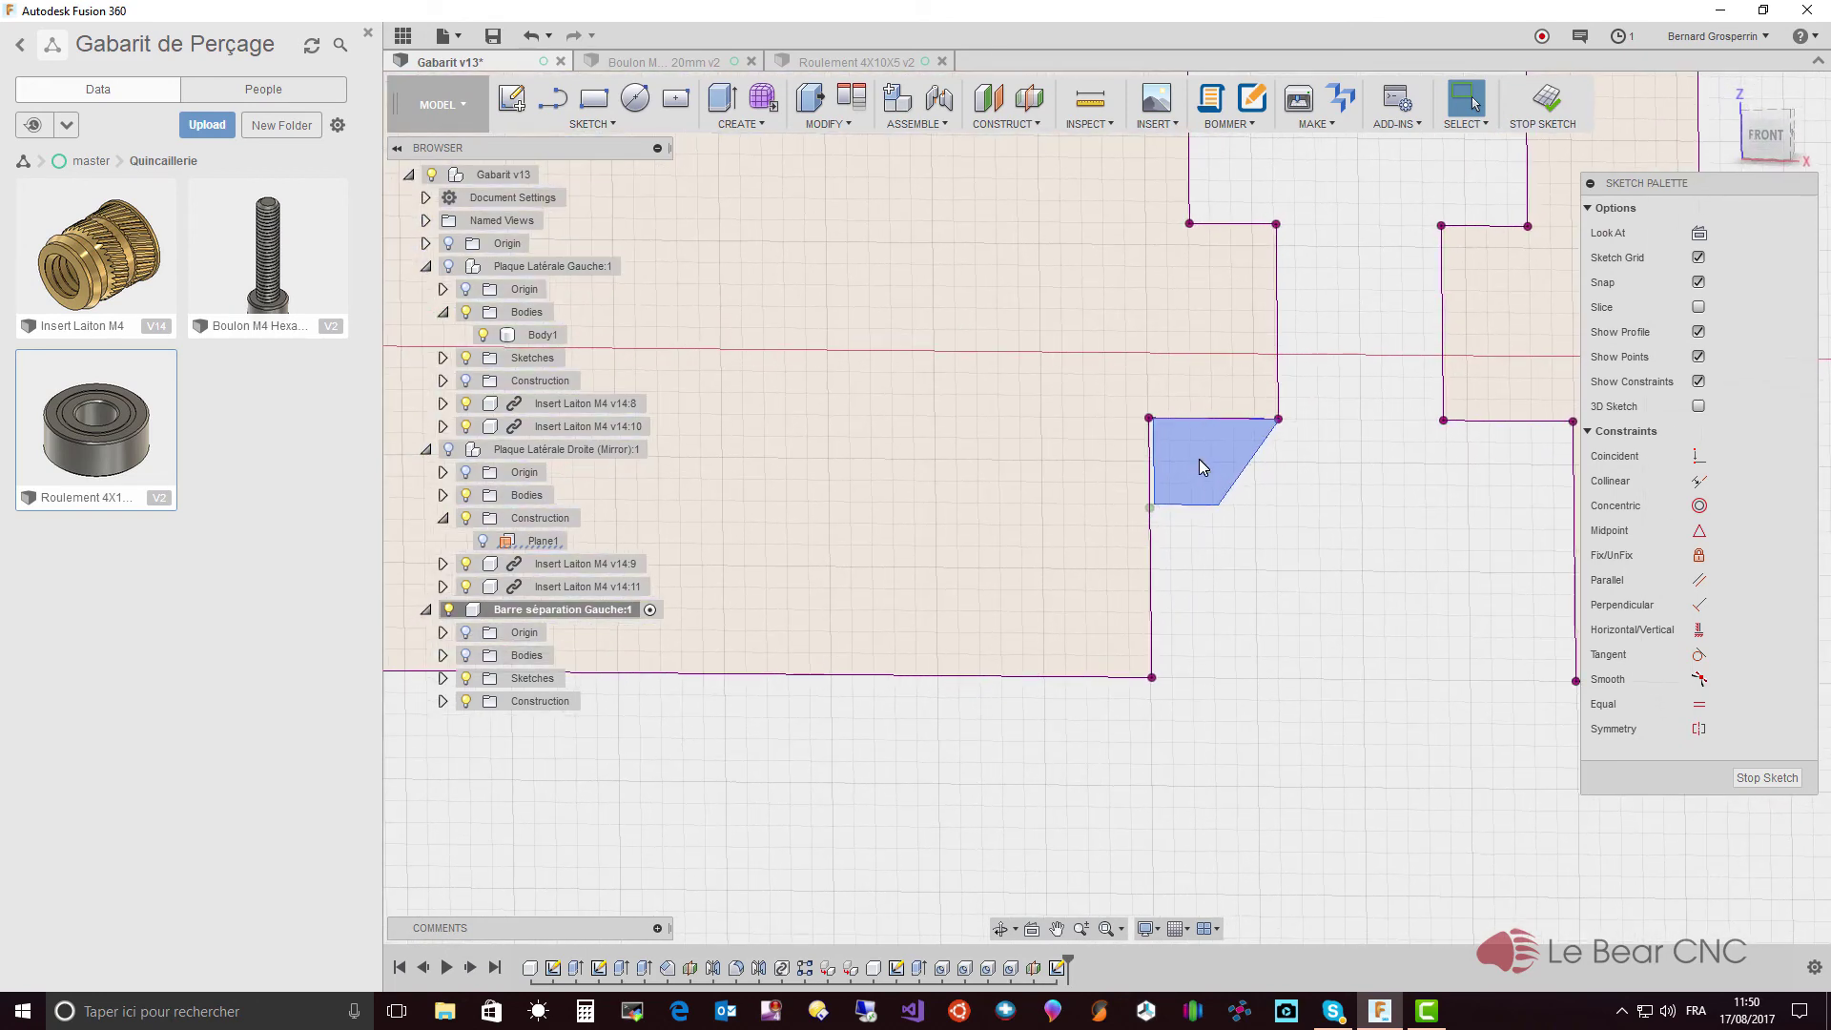
pyautogui.click(1198, 459)
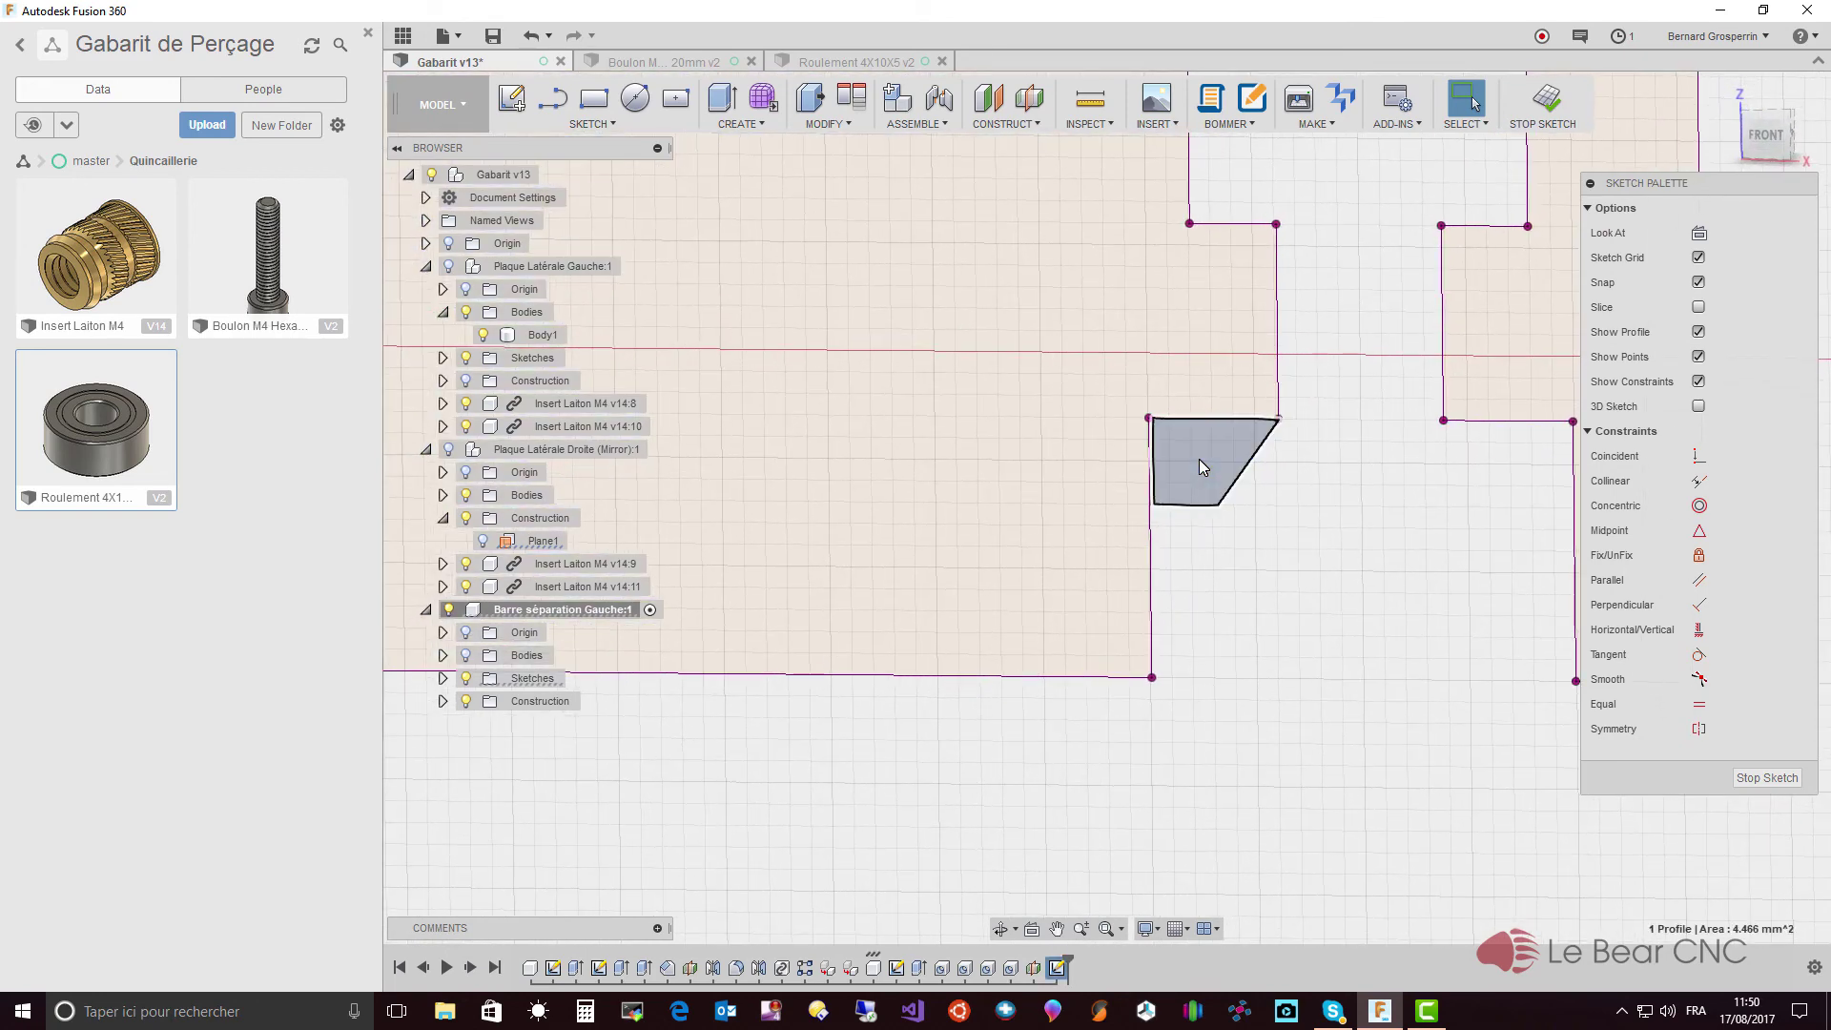
pyautogui.rightClick(1198, 460)
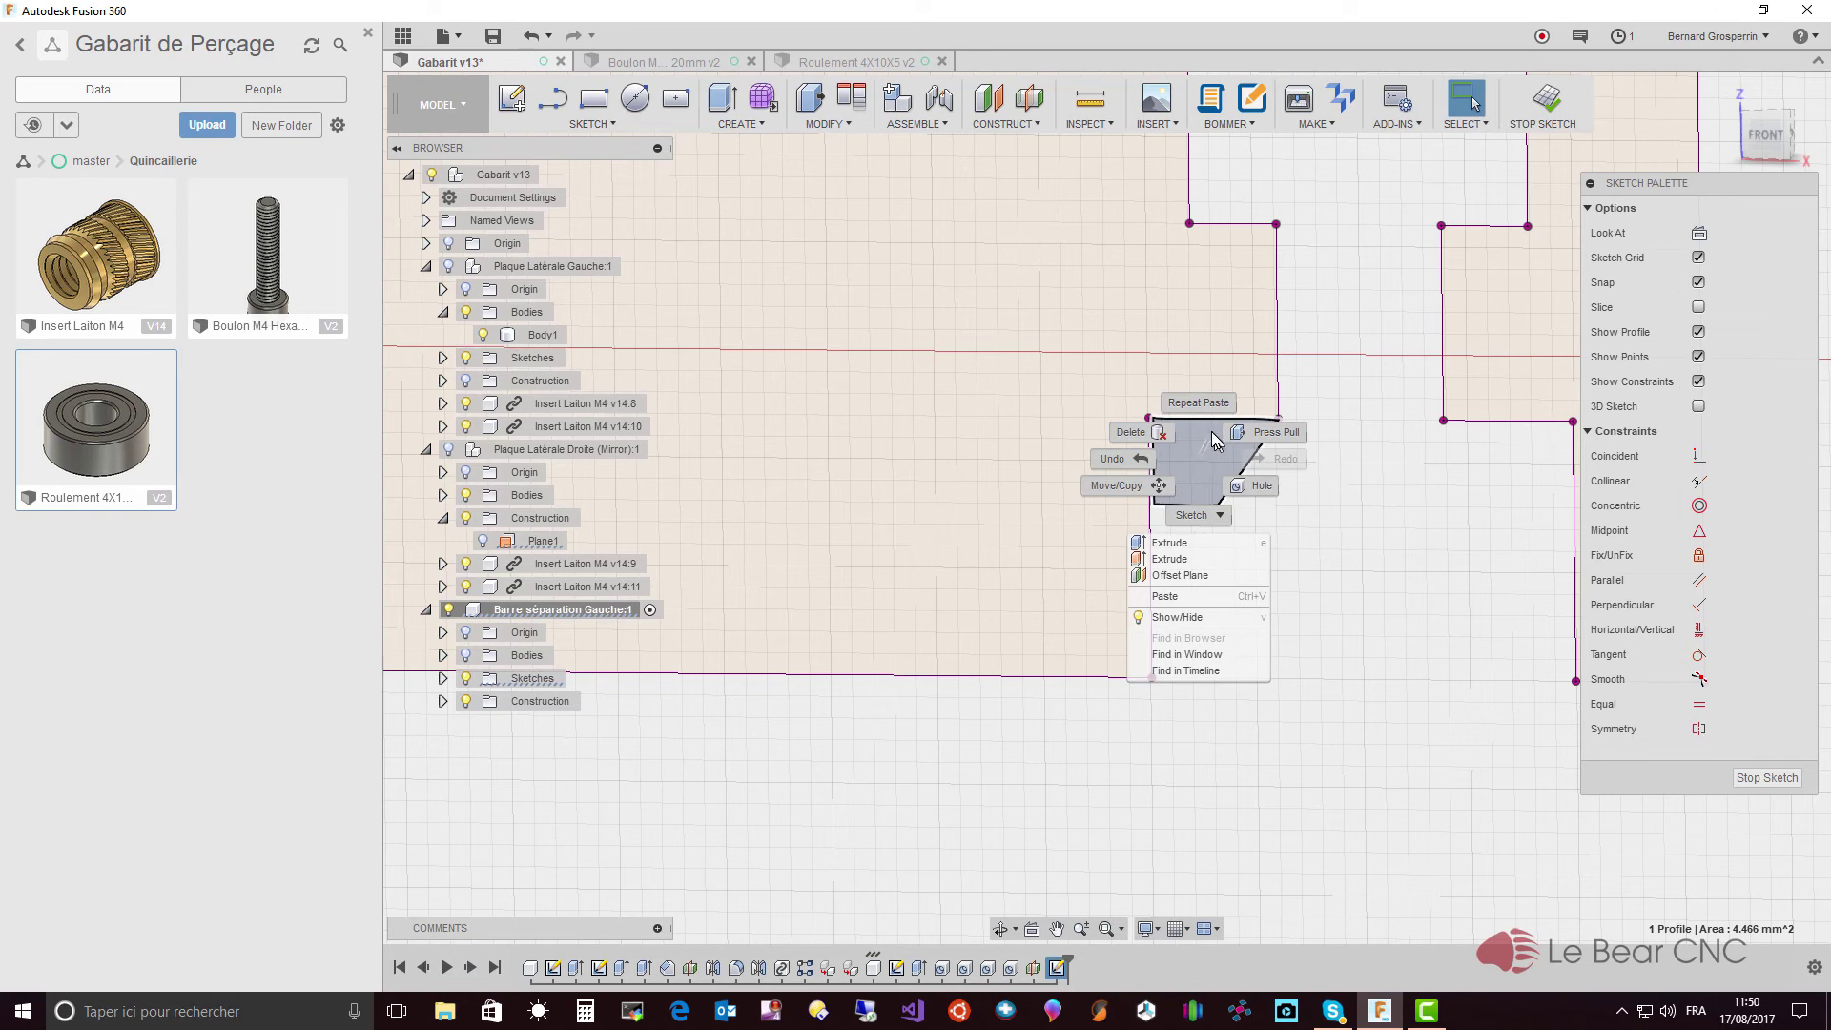
pyautogui.click(1157, 485)
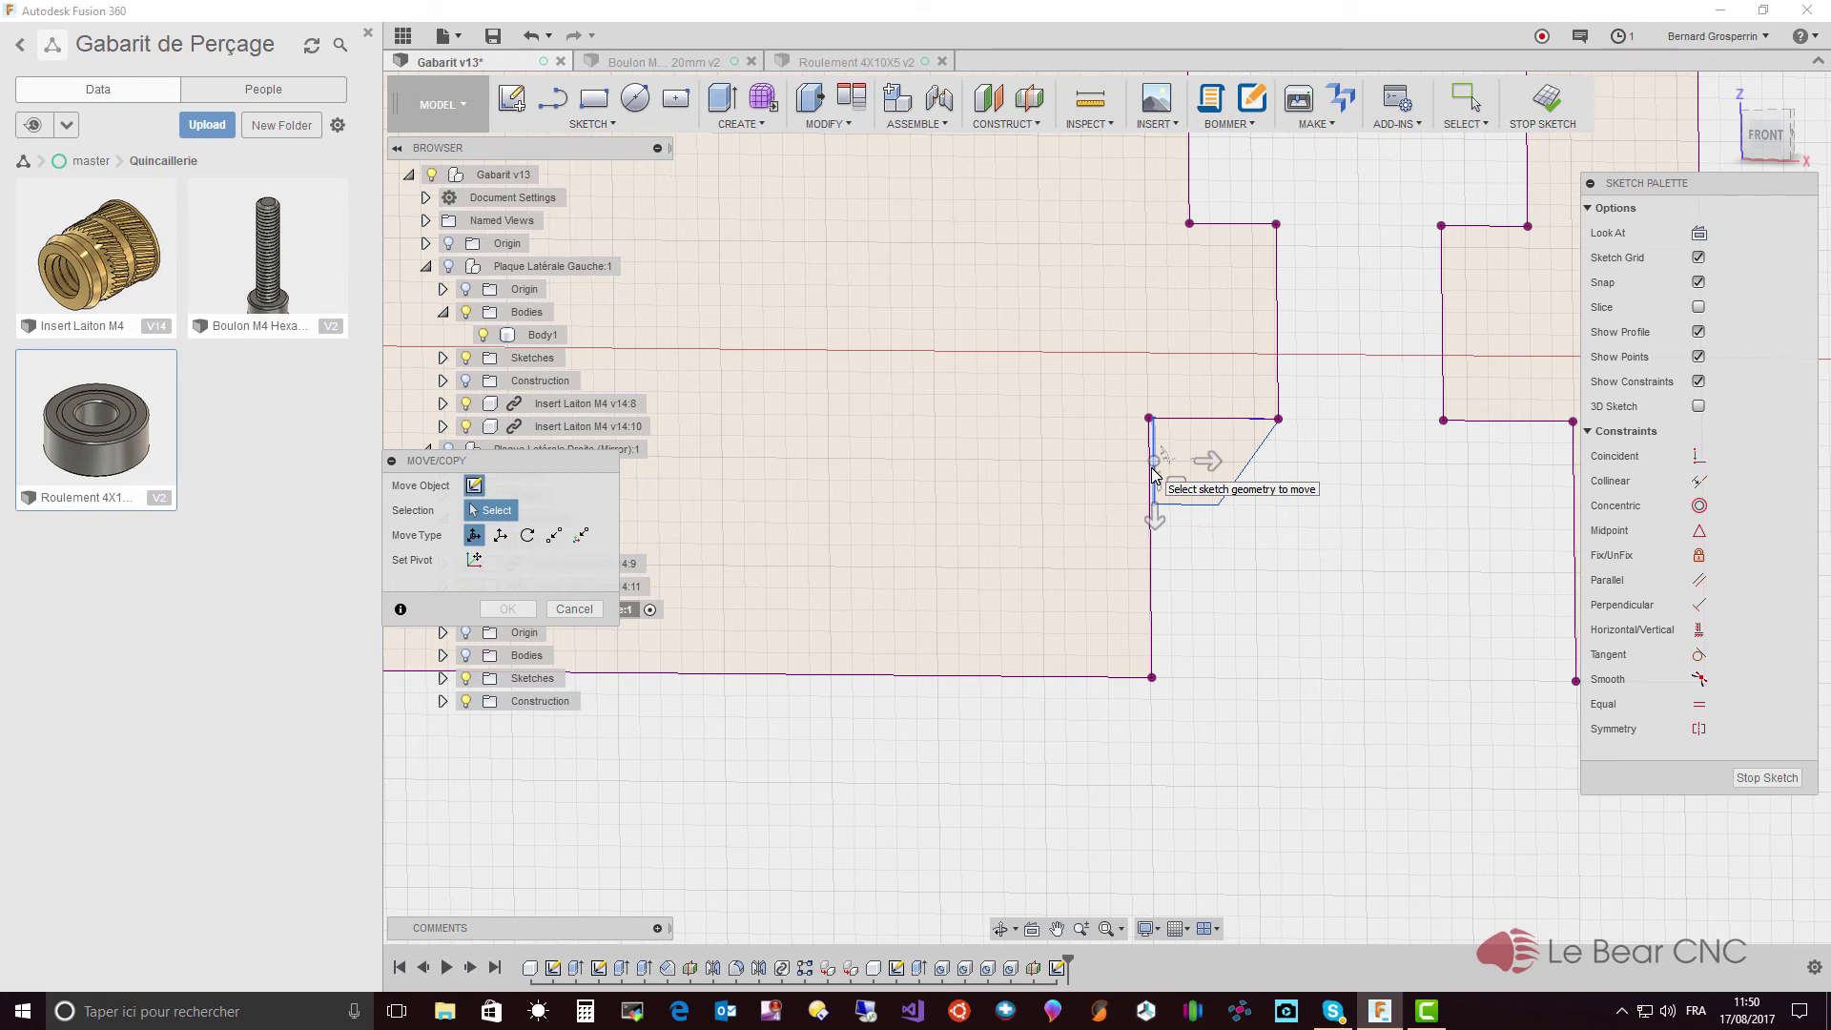
pyautogui.click(557, 536)
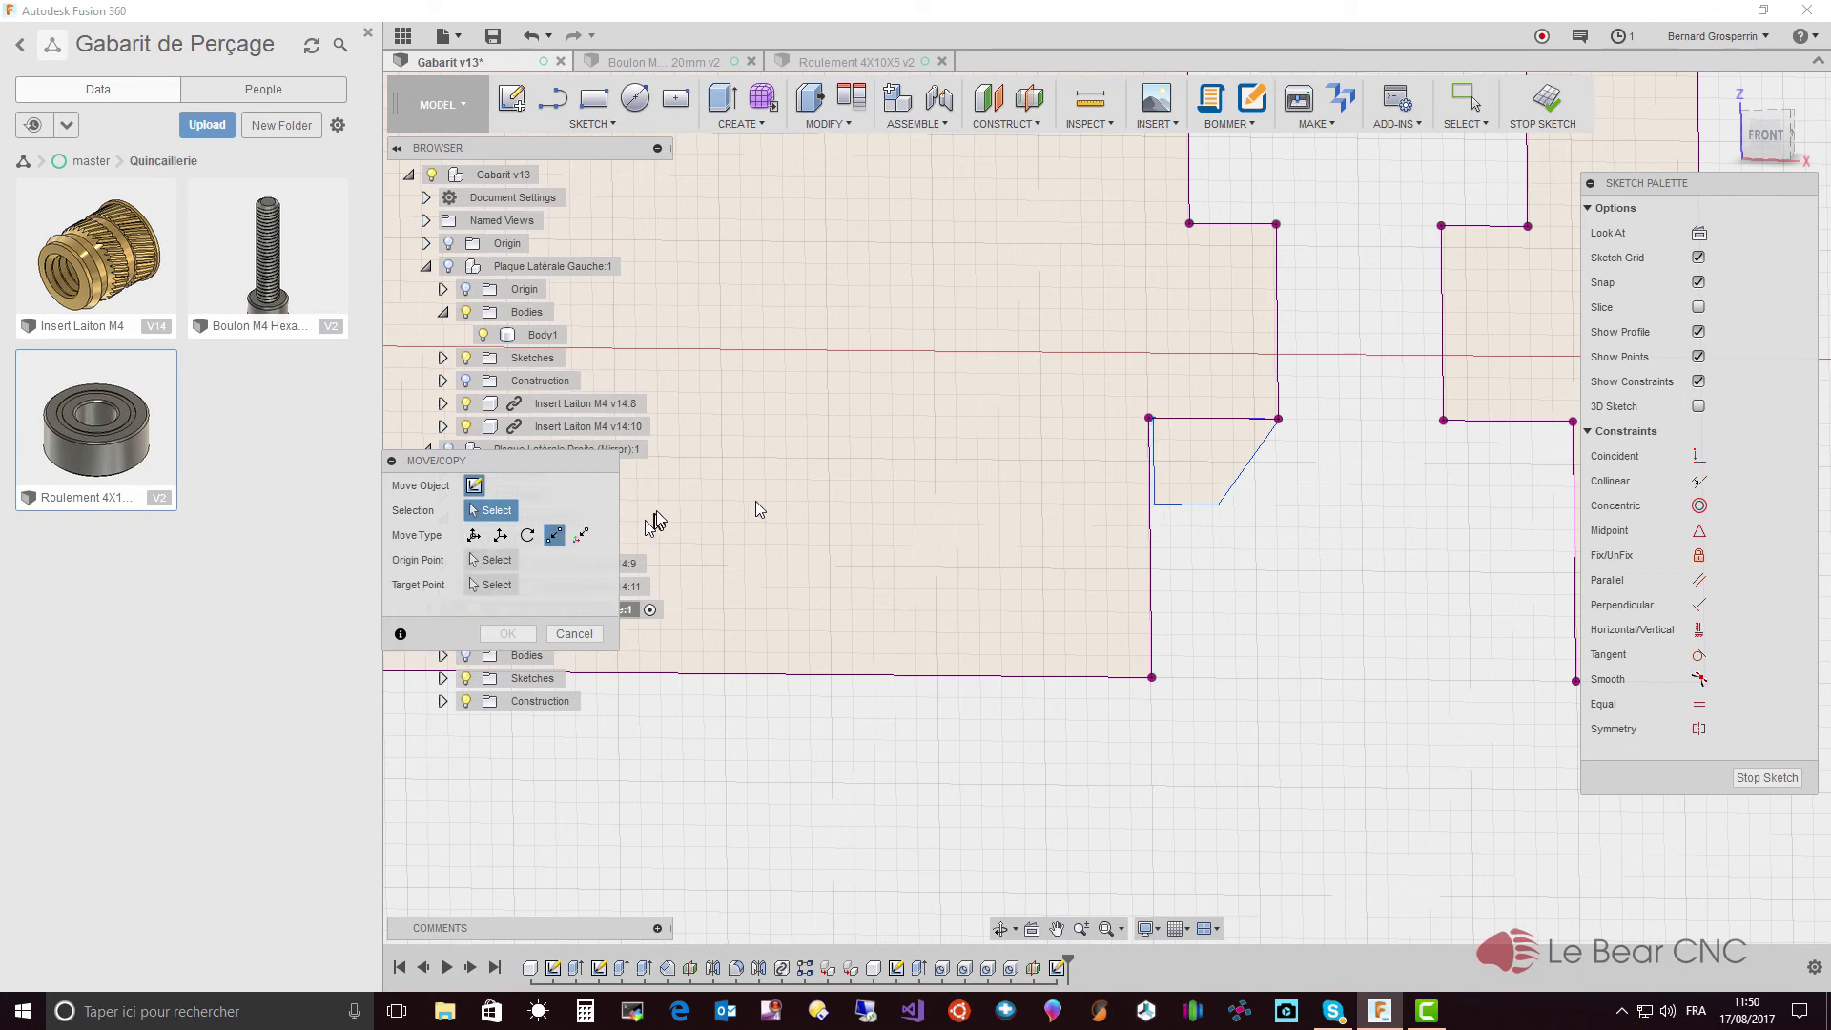
pyautogui.click(1153, 420)
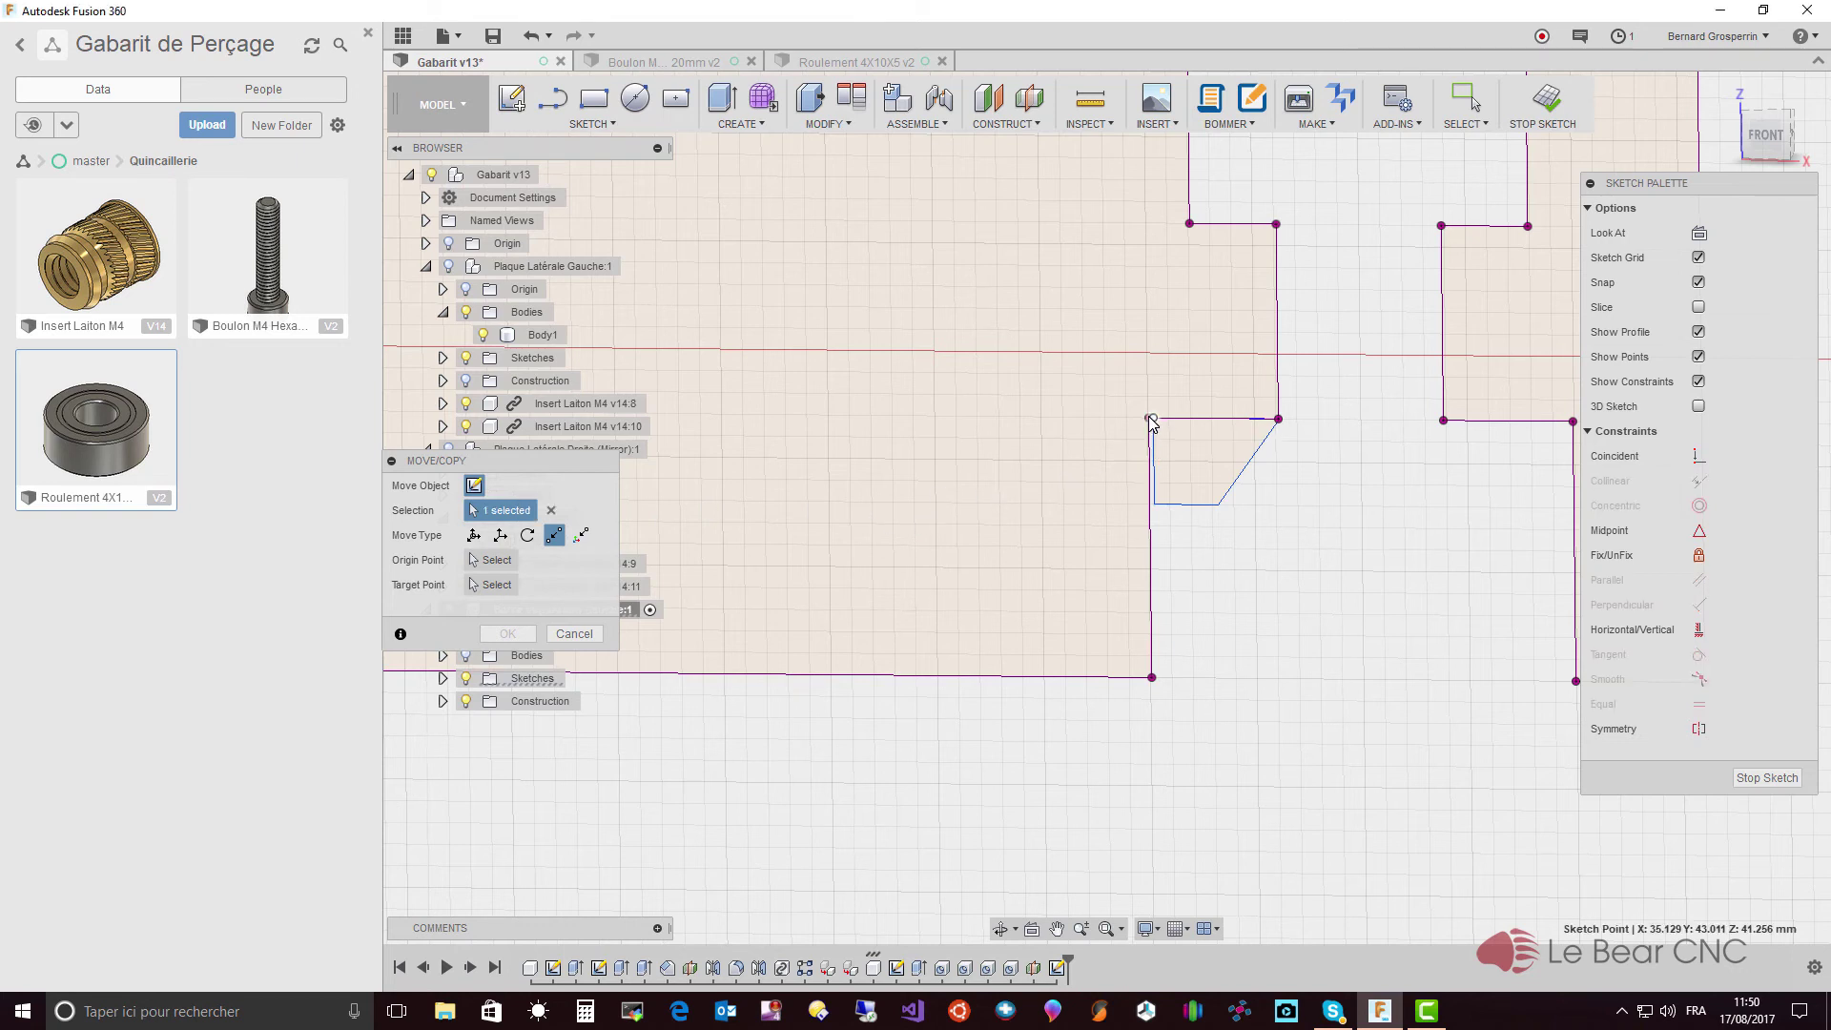
pyautogui.click(1150, 421)
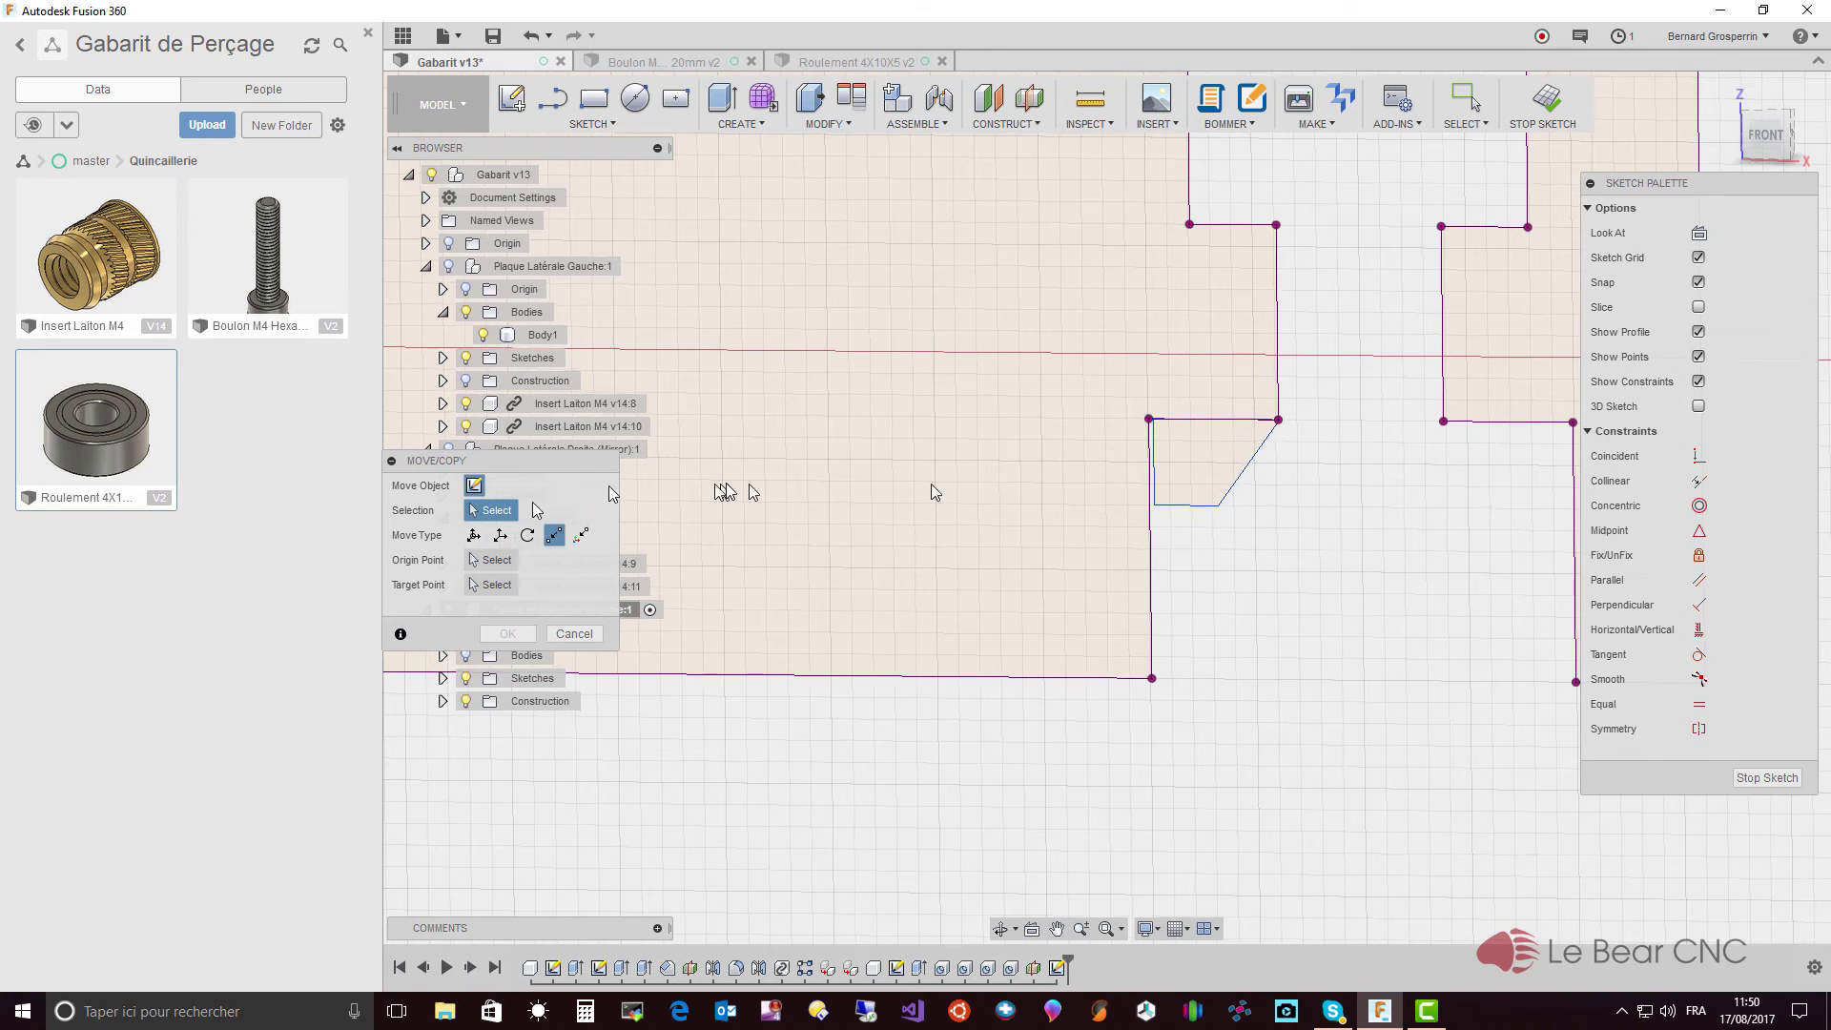
pyautogui.click(1156, 479)
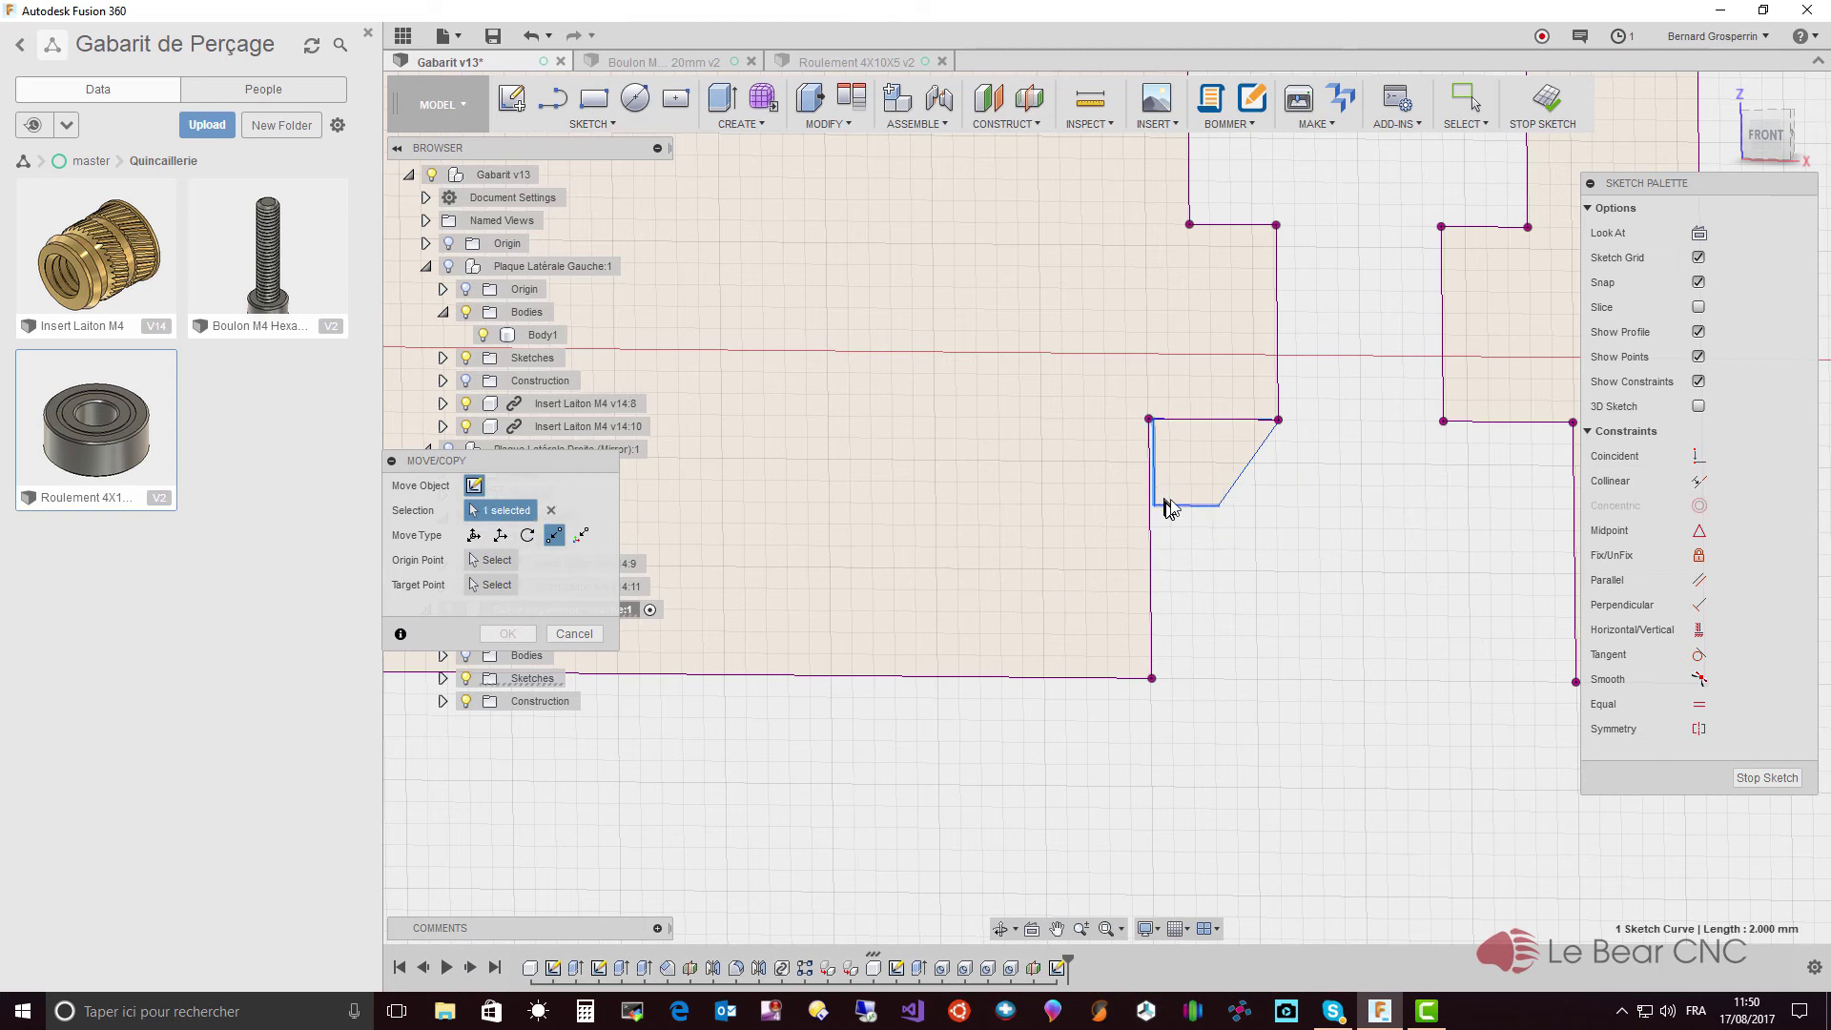
pyautogui.click(1175, 505)
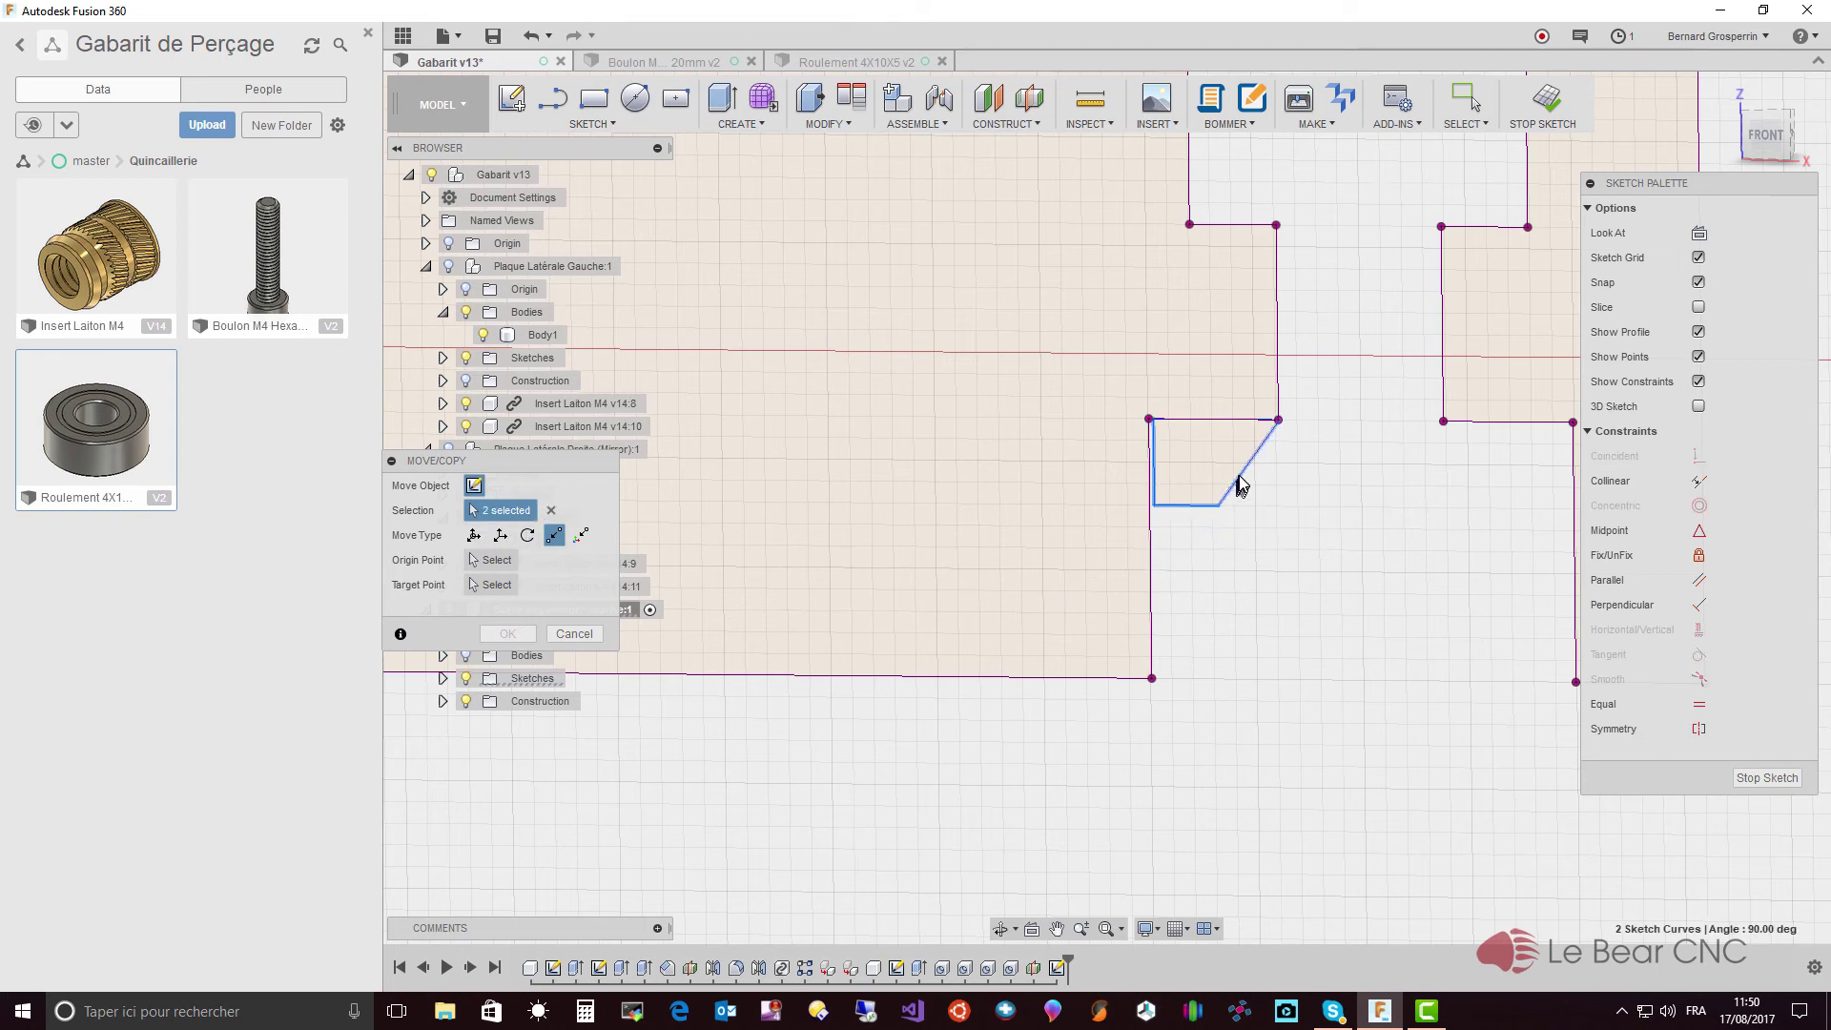
pyautogui.click(1241, 467)
pyautogui.click(1216, 420)
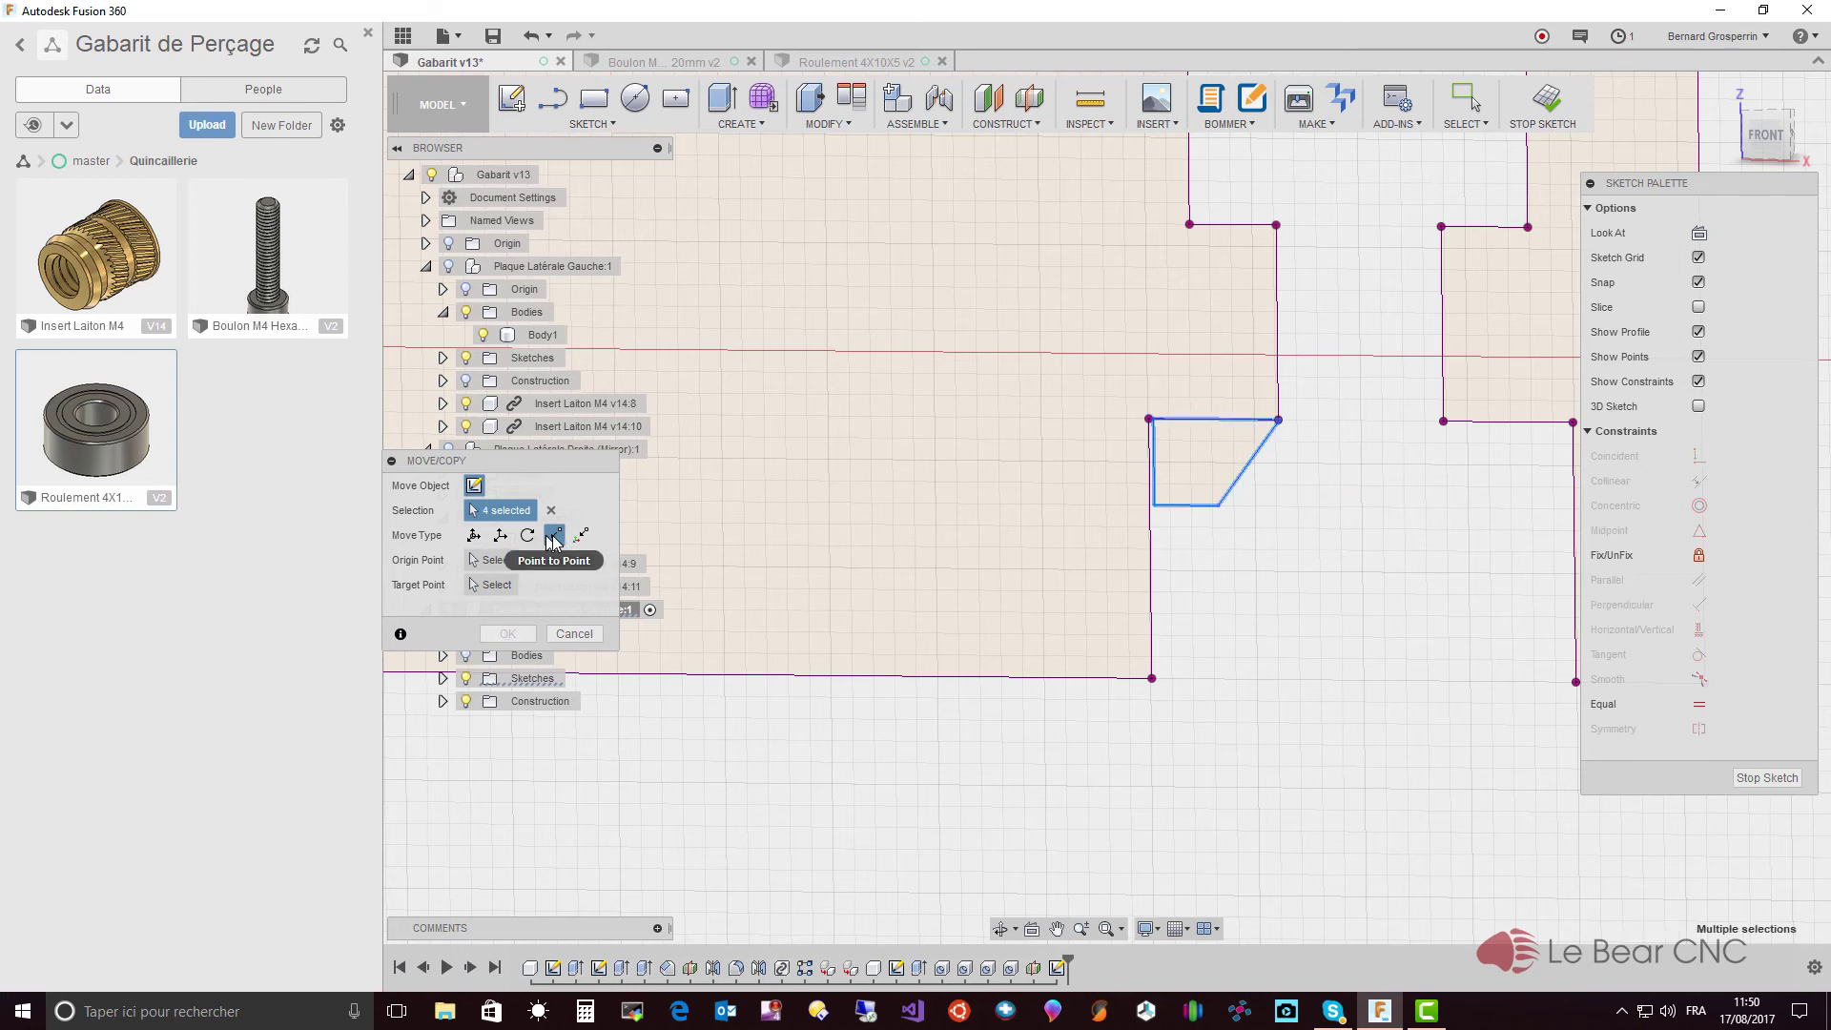
pyautogui.click(497, 562)
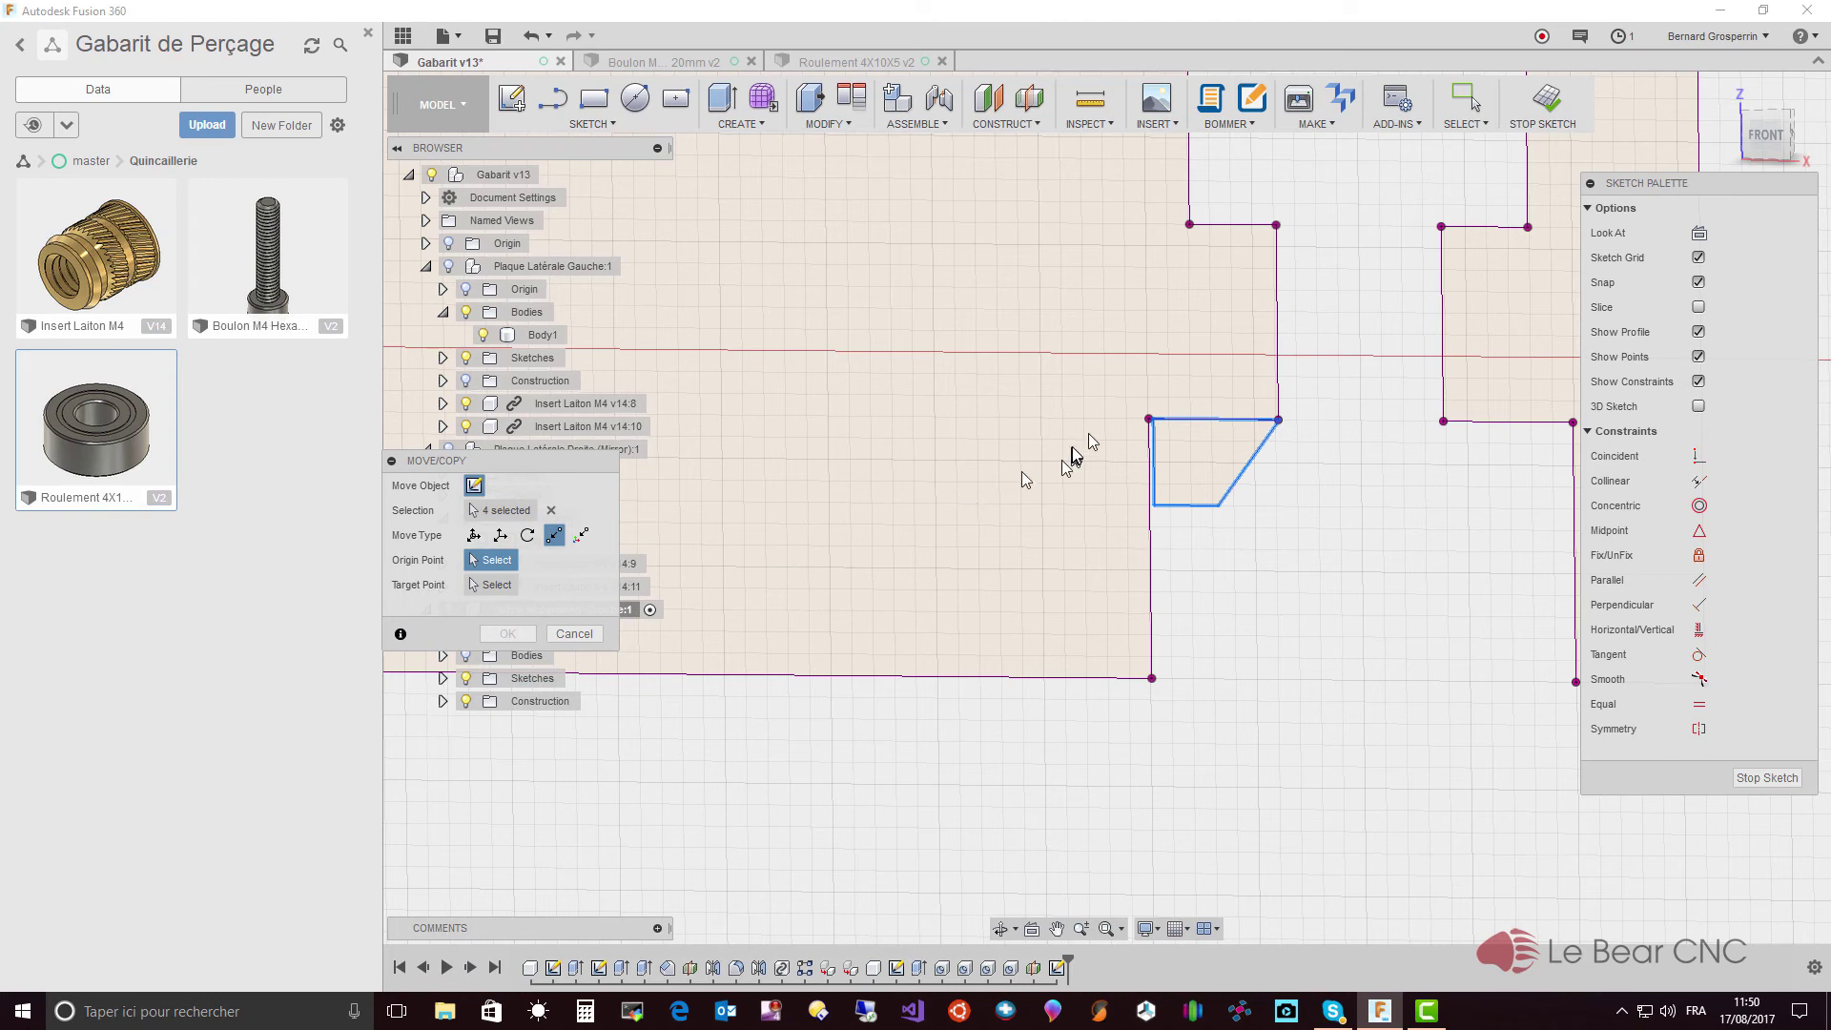
pyautogui.click(1155, 419)
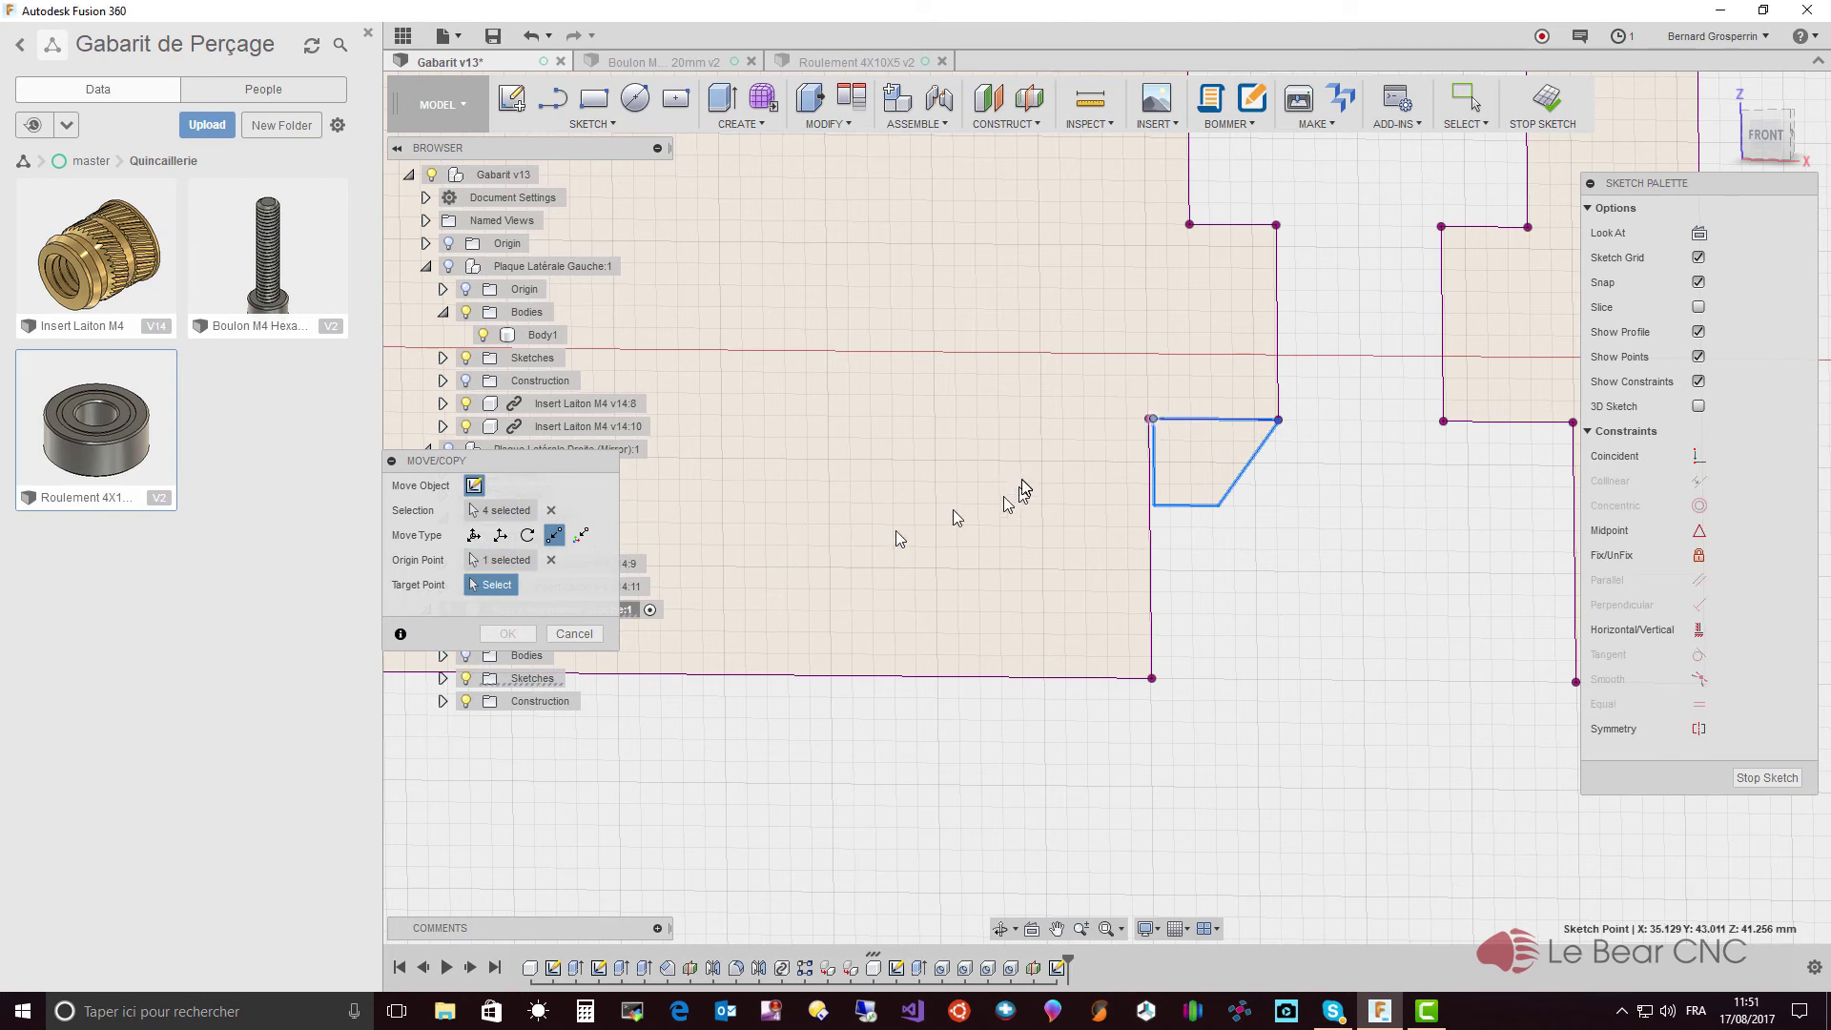
pyautogui.click(1144, 419)
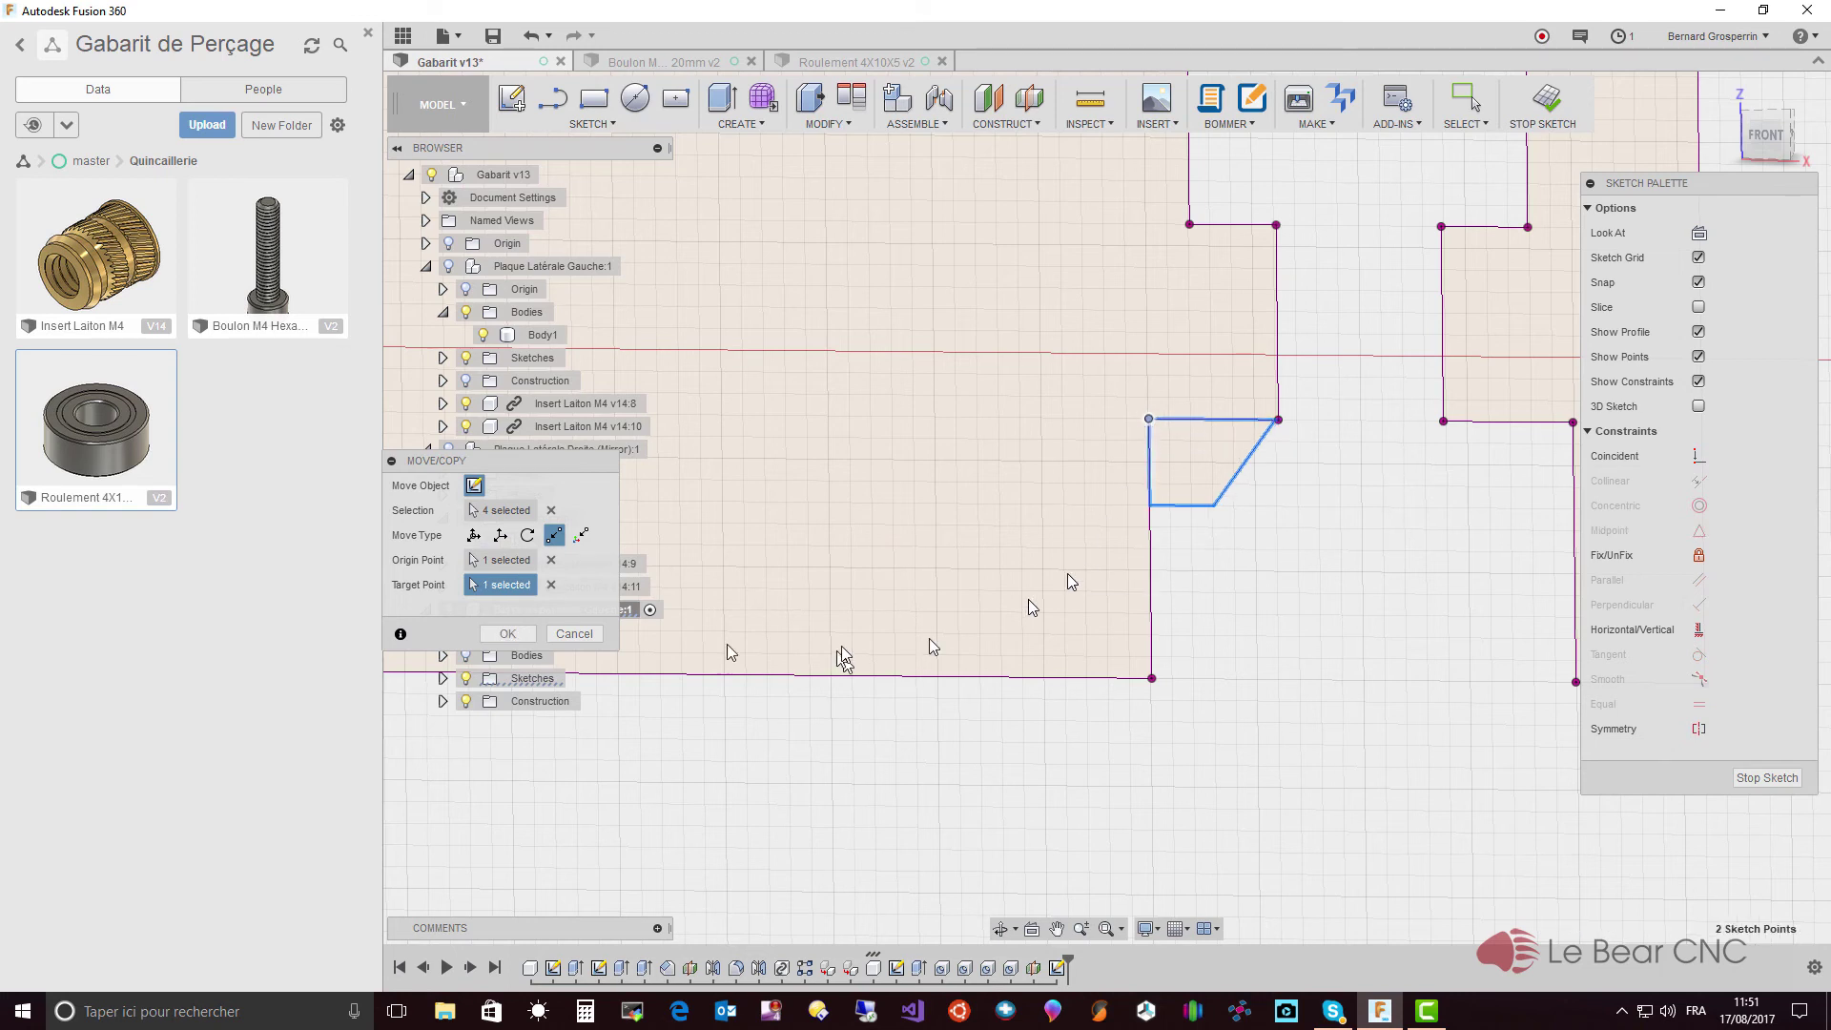
pyautogui.click(508, 634)
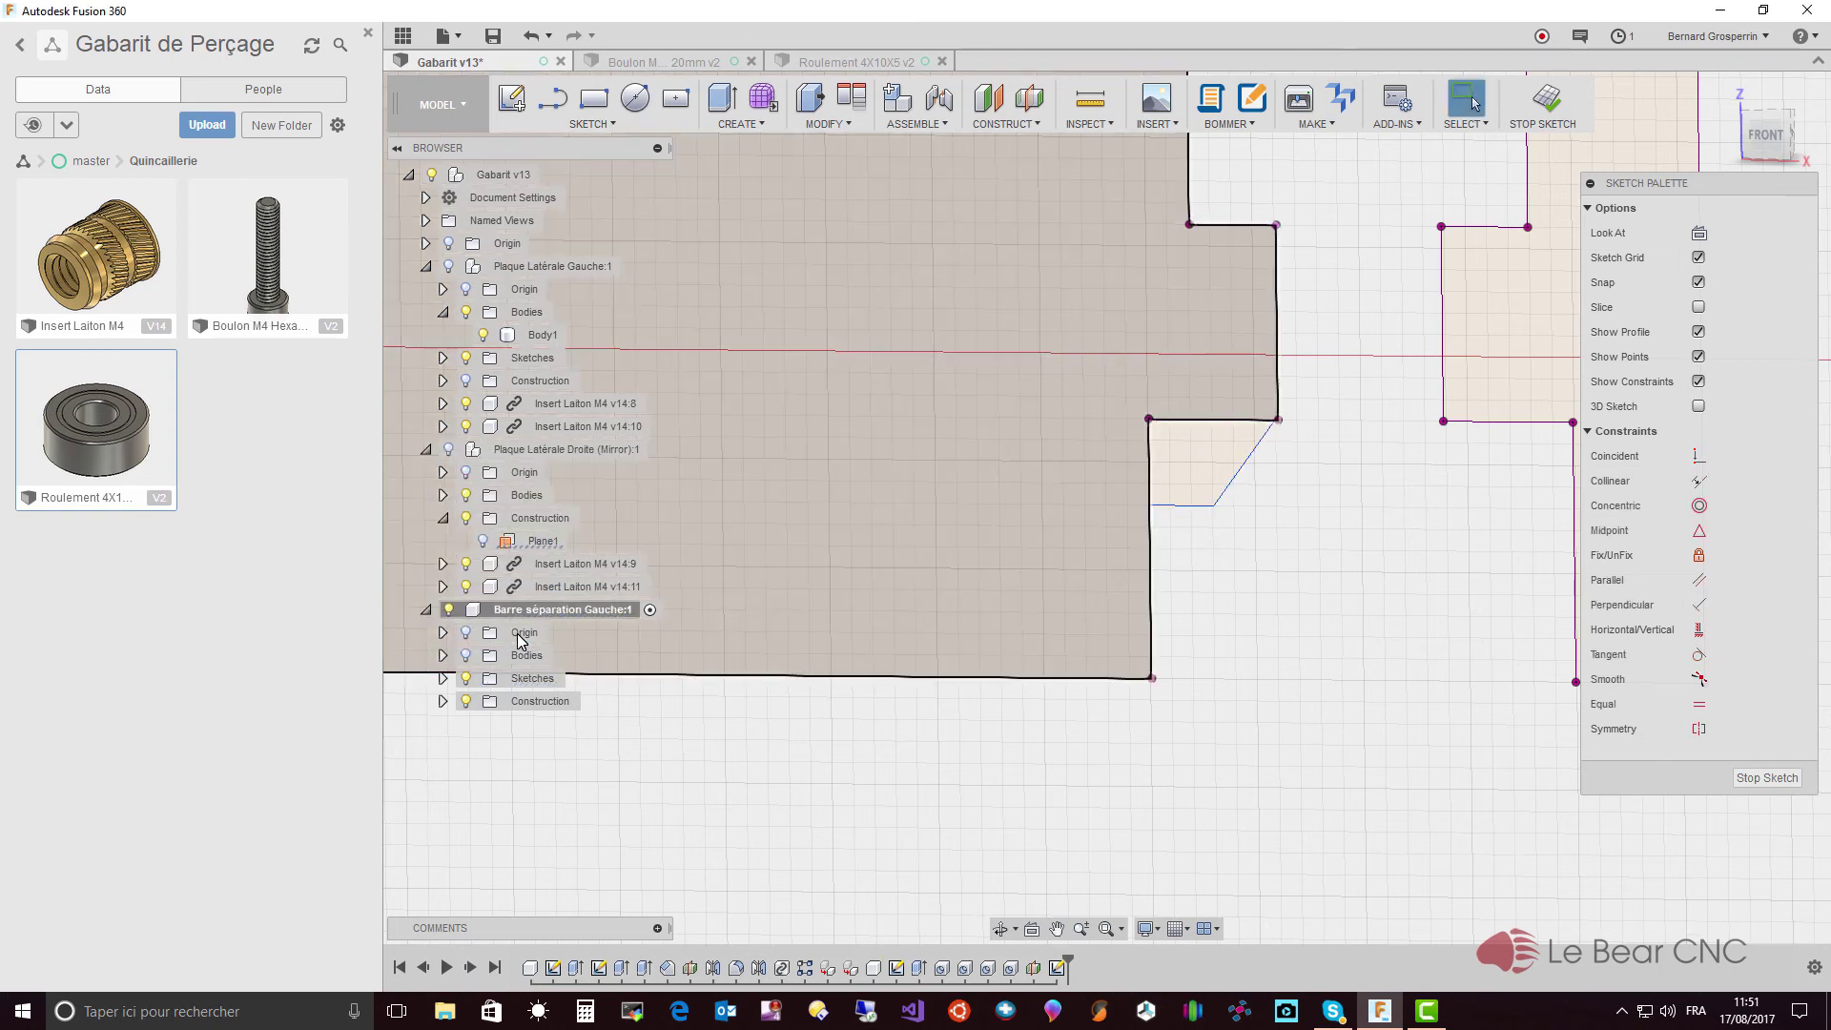
pyautogui.click(518, 634)
pyautogui.scroll(-5, 518, 634)
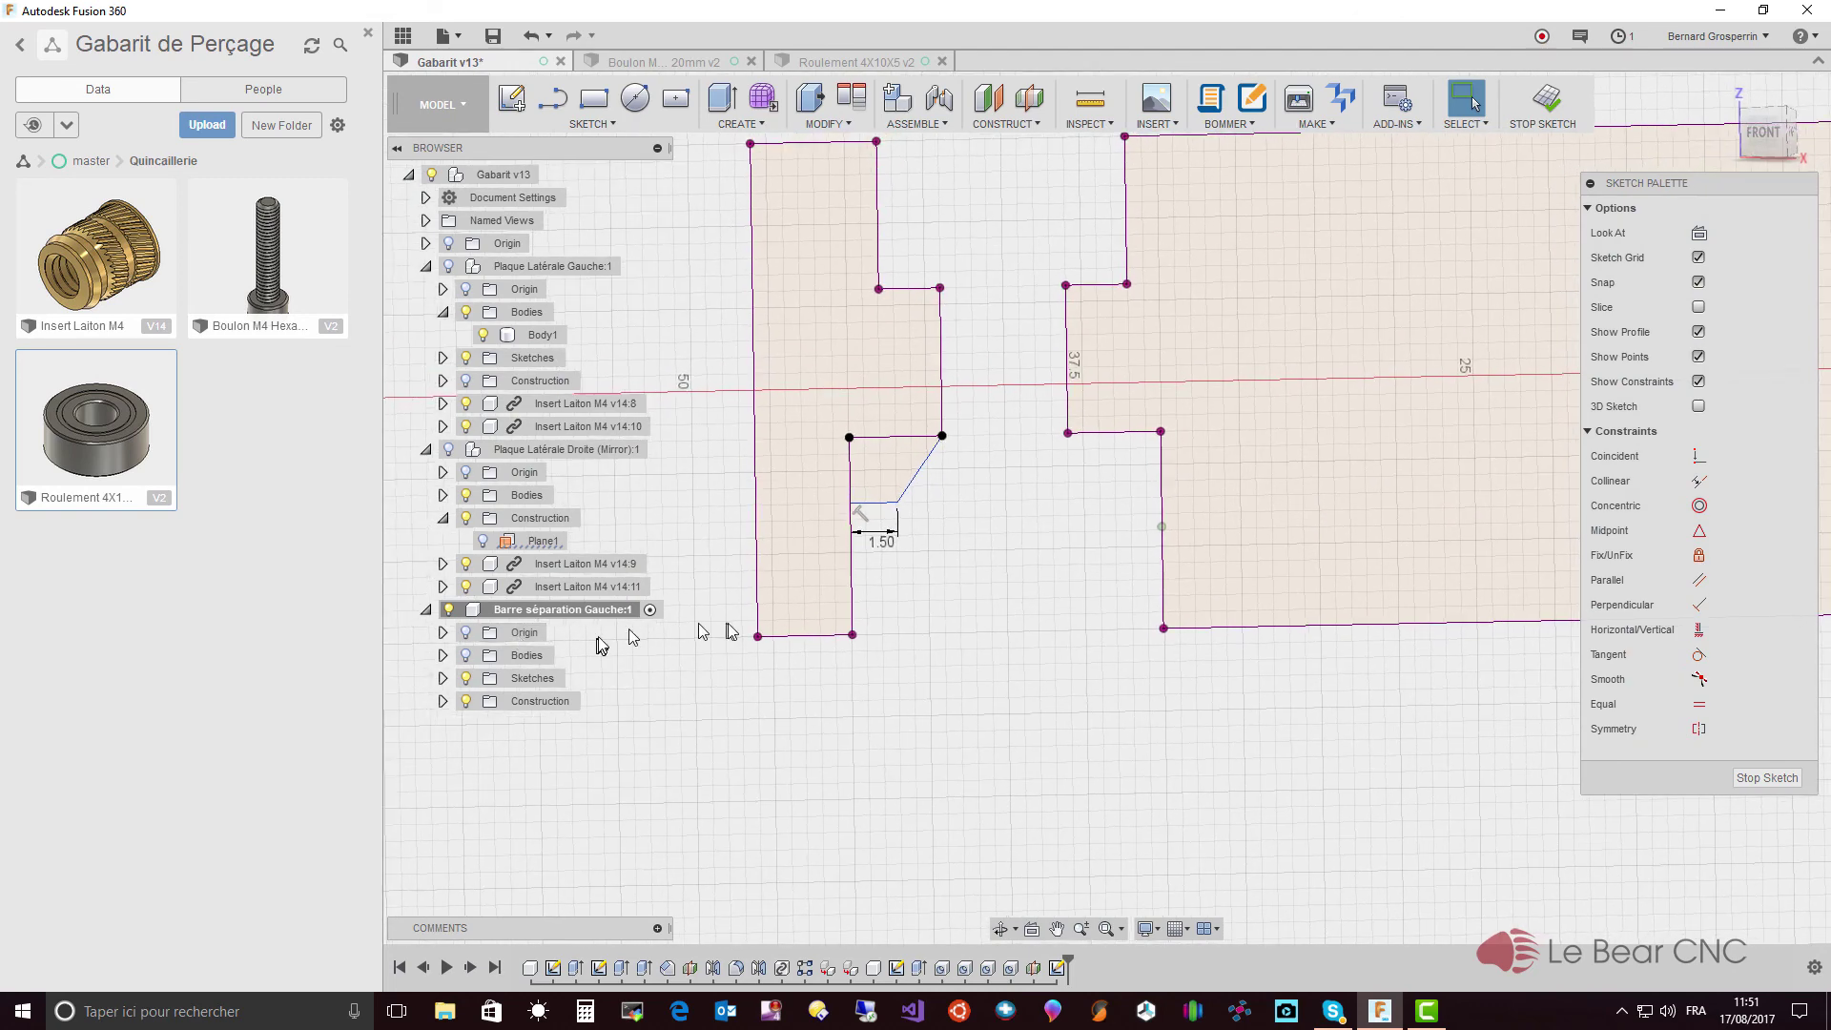
pyautogui.click(880, 492)
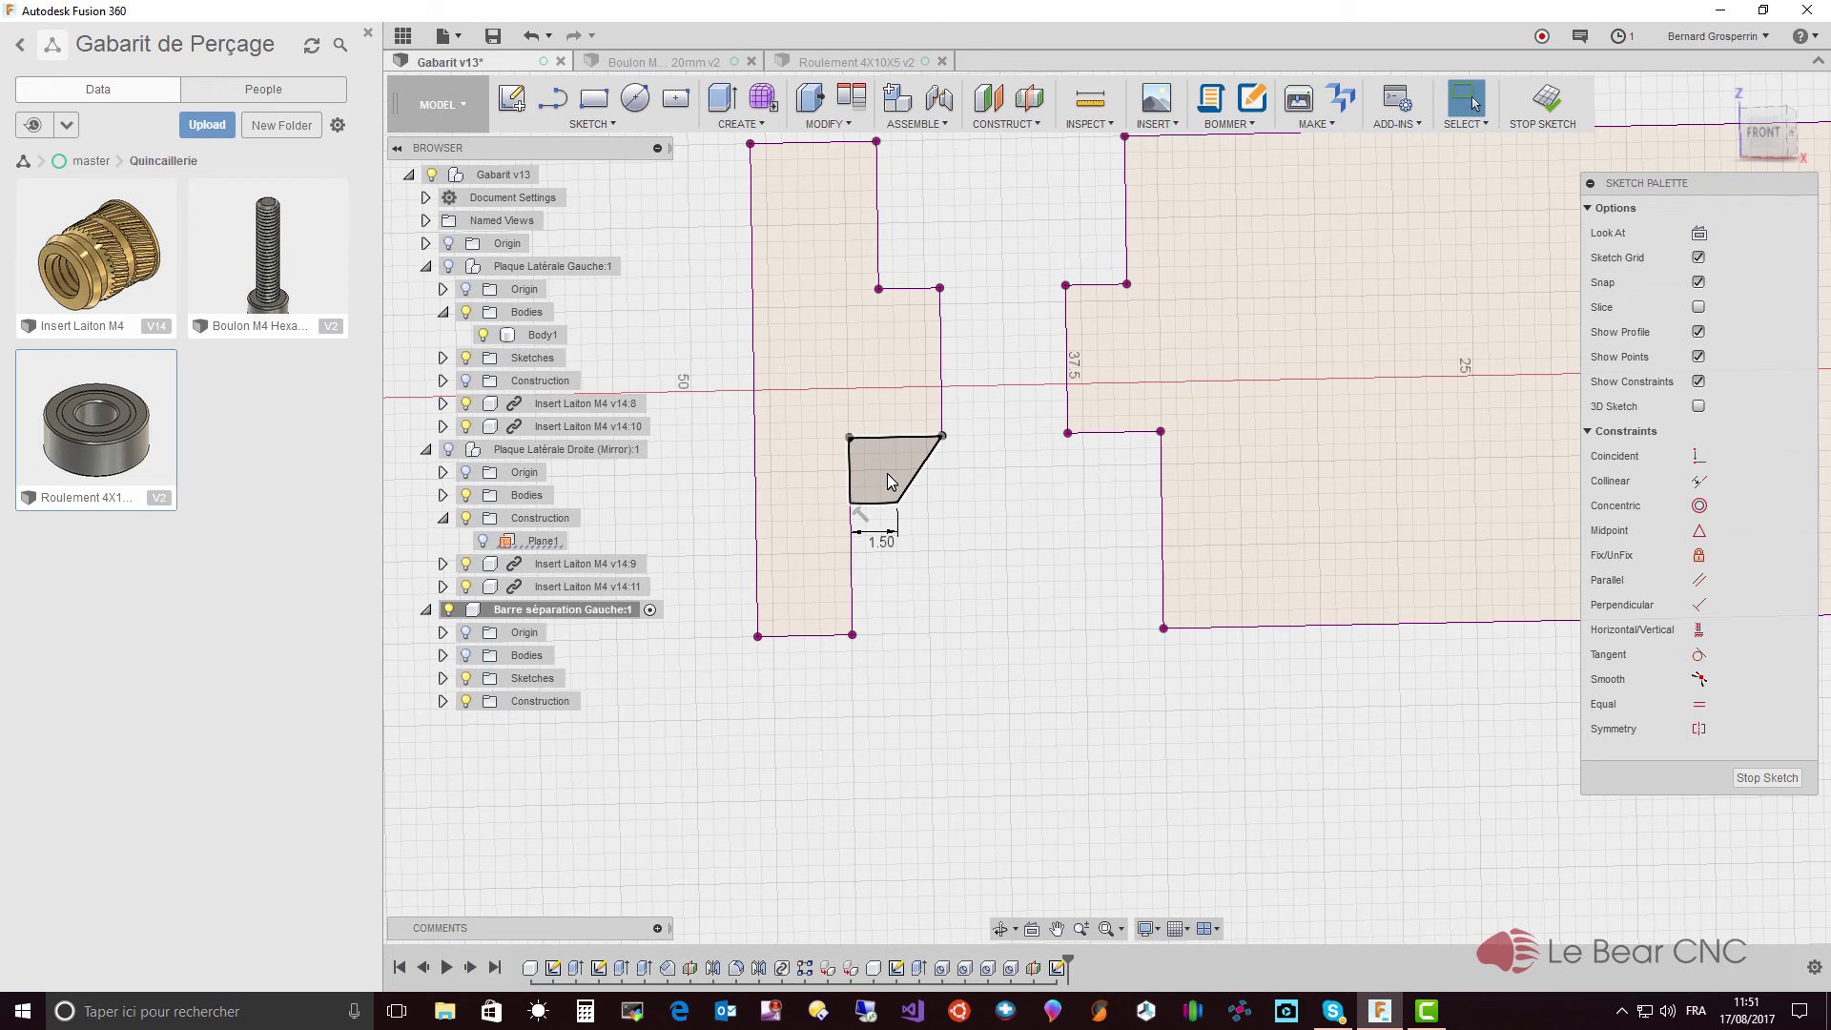
pyautogui.click(887, 473)
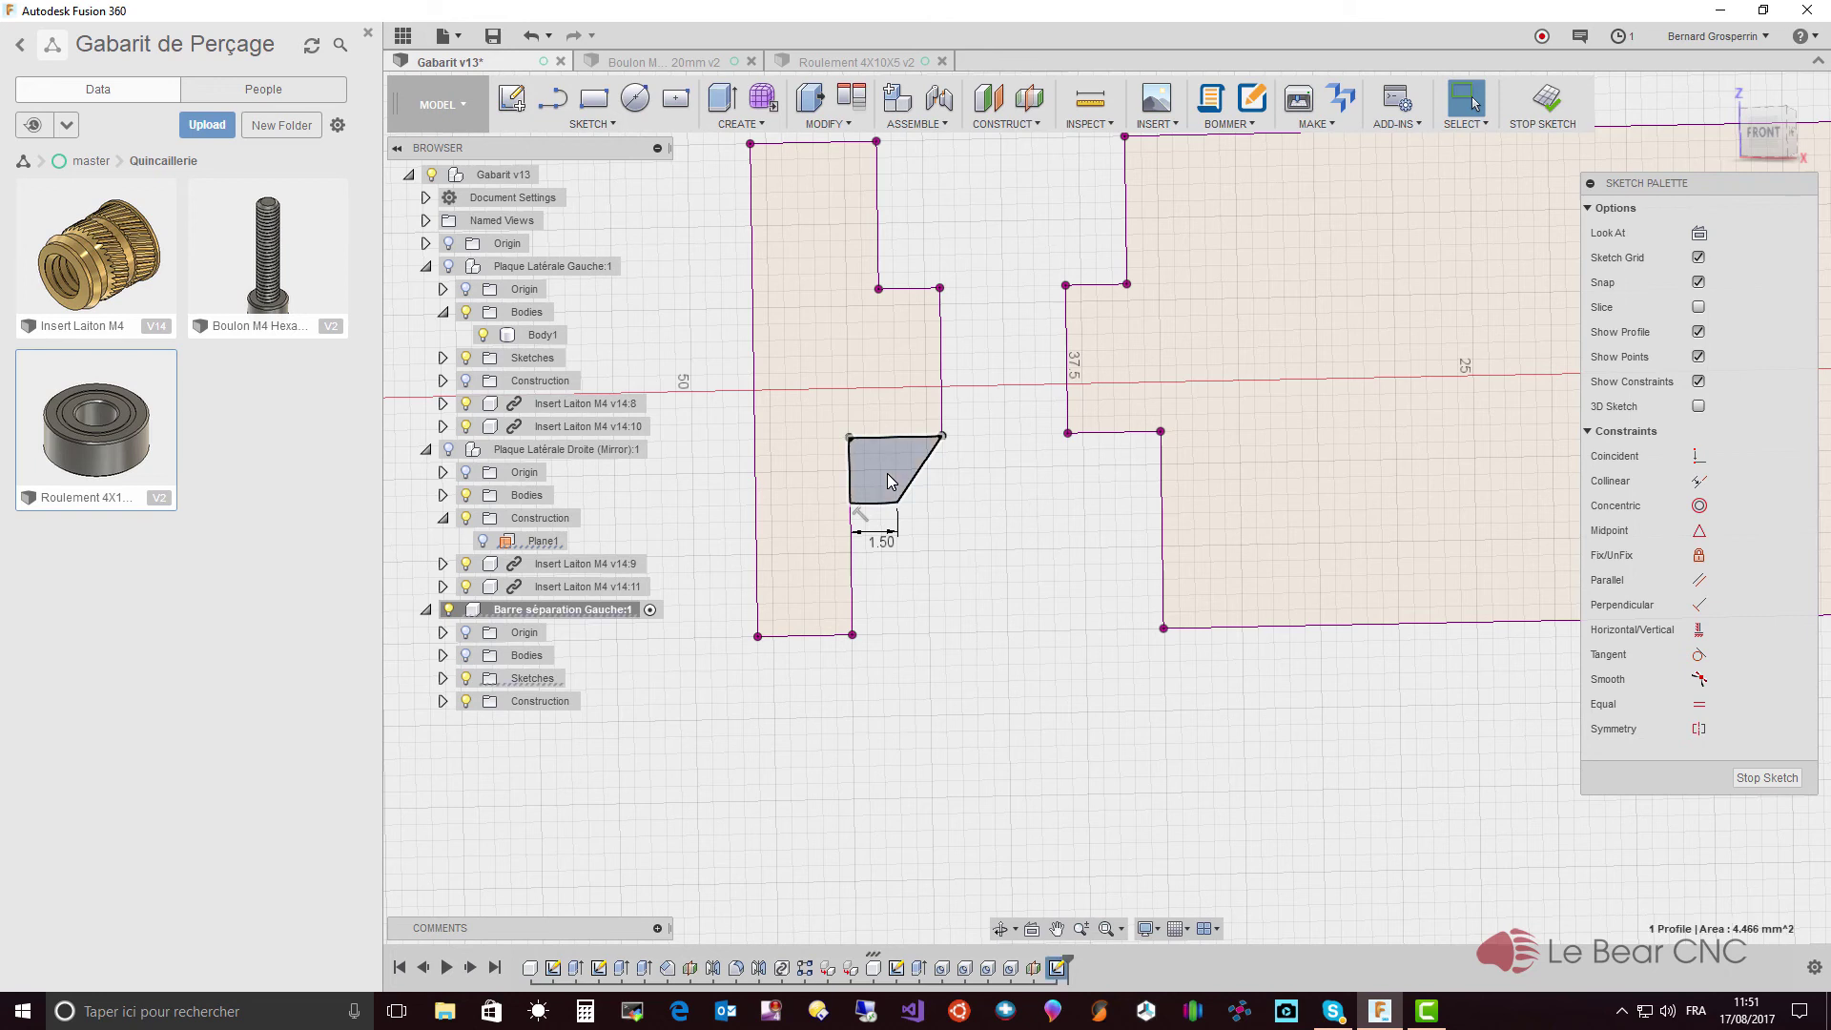
pyautogui.click(730, 126)
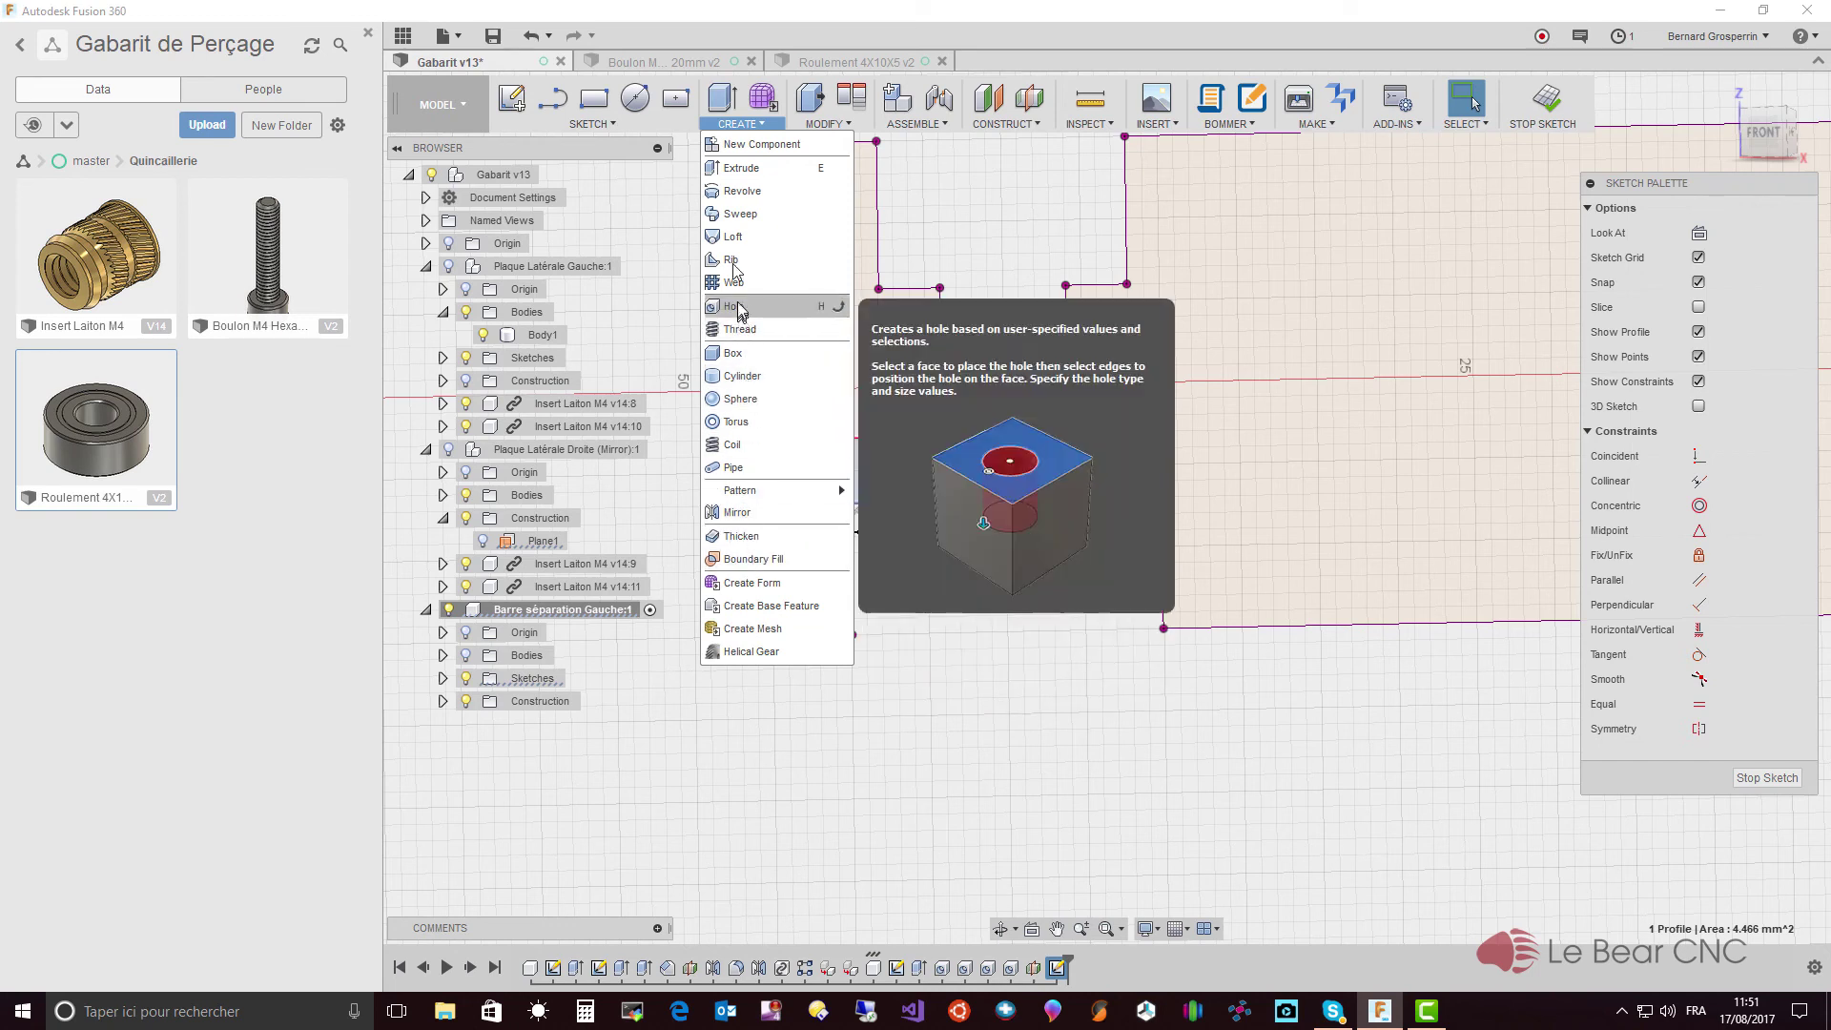
pyautogui.click(731, 193)
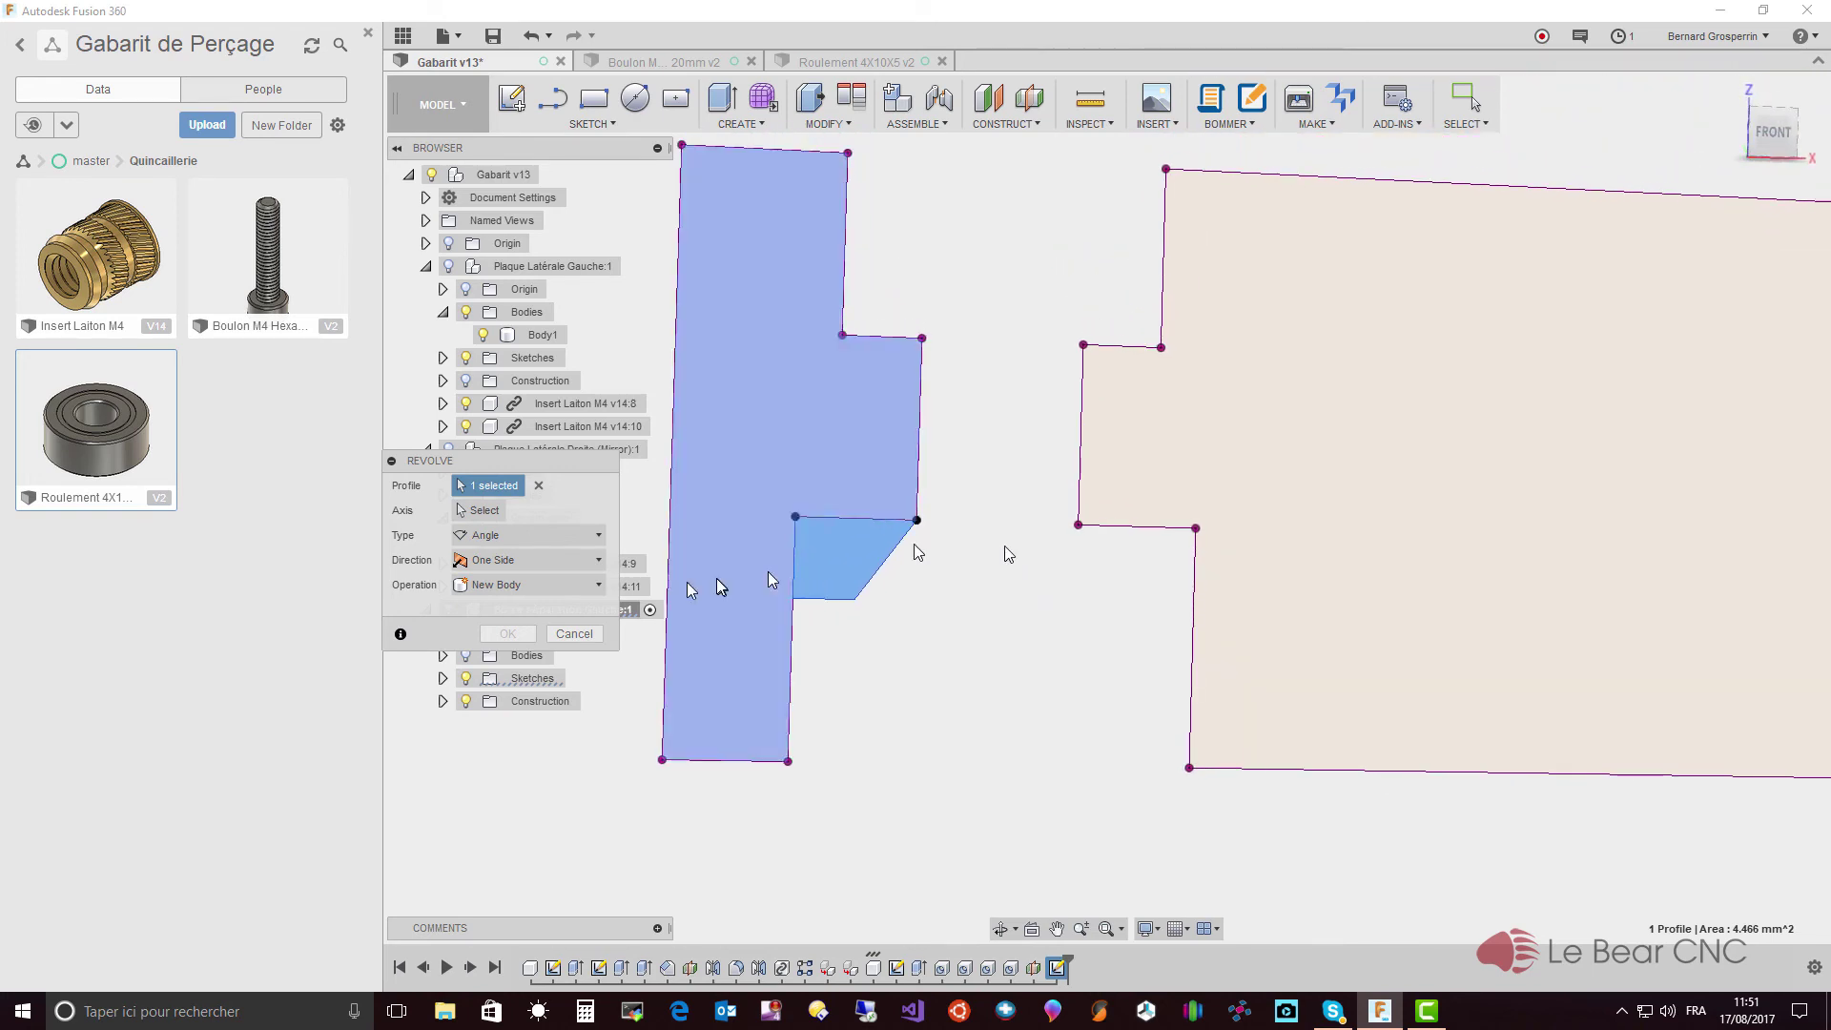
pyautogui.click(572, 634)
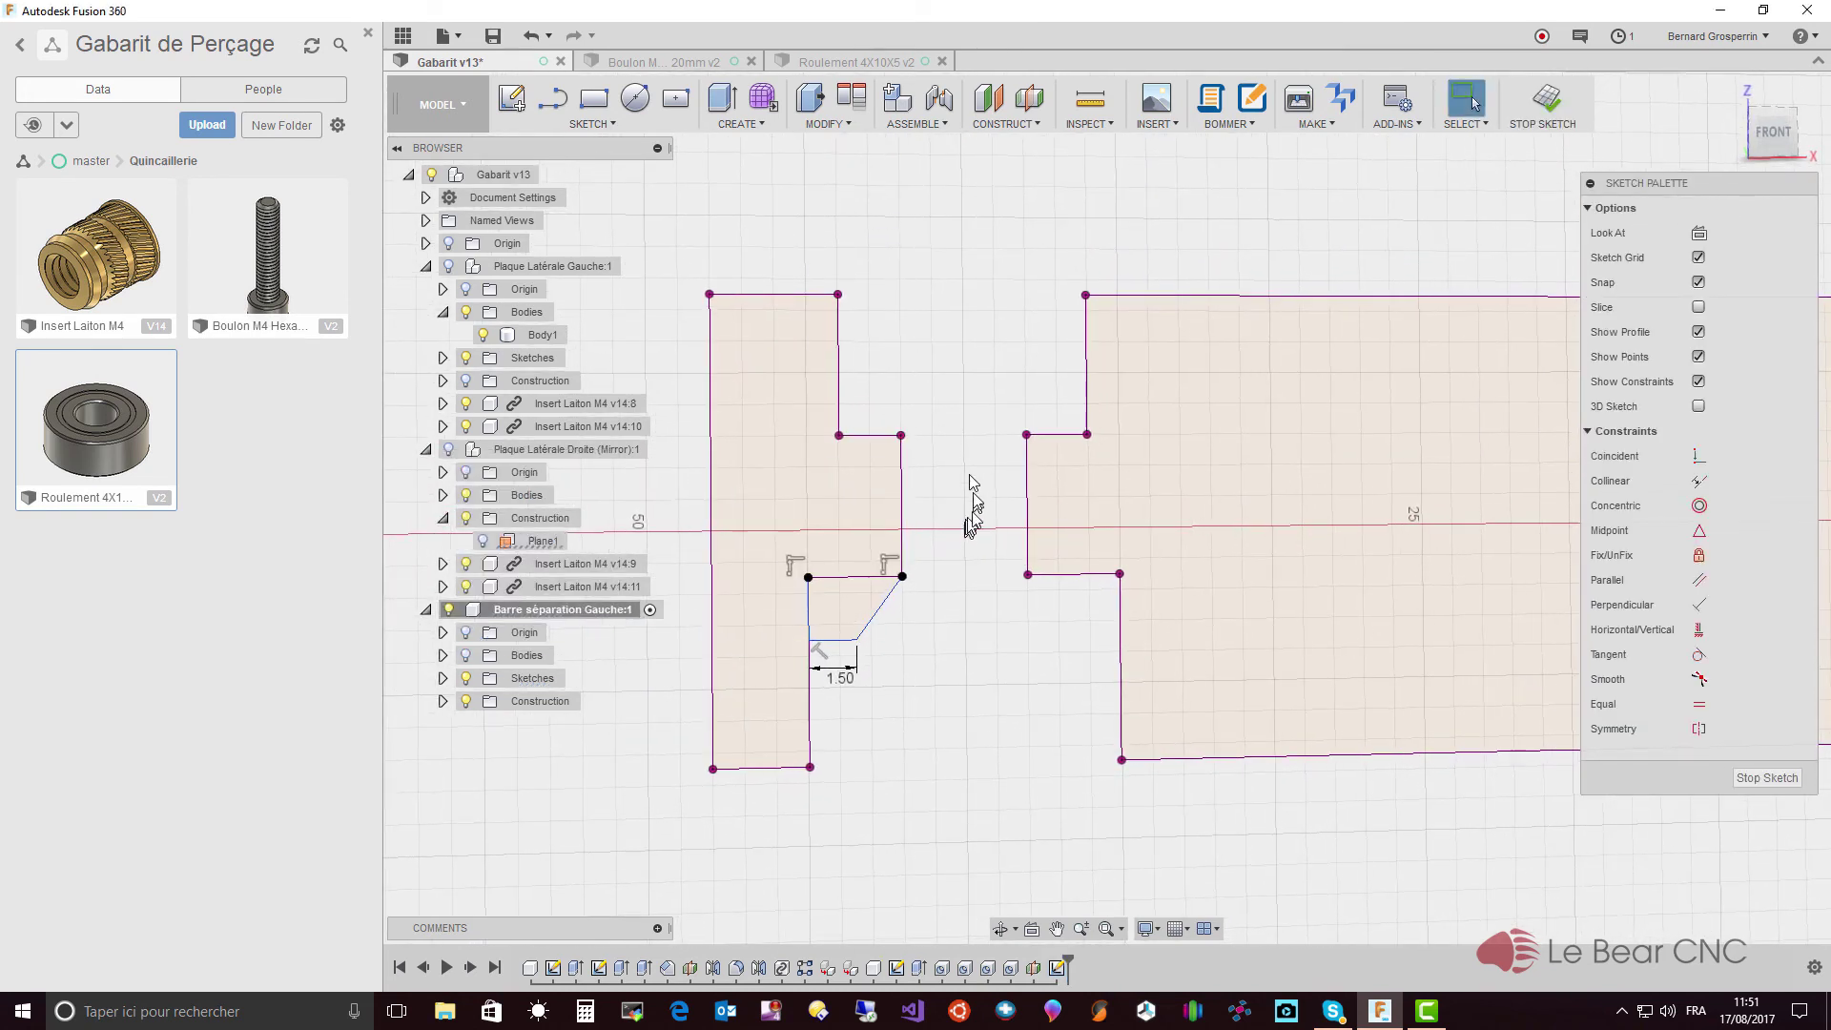
# - Sketch a vertical line along the centre of the left bearing recess, extending beyond the bar's height, and convert it to a construction line
pyautogui.click(552, 99)
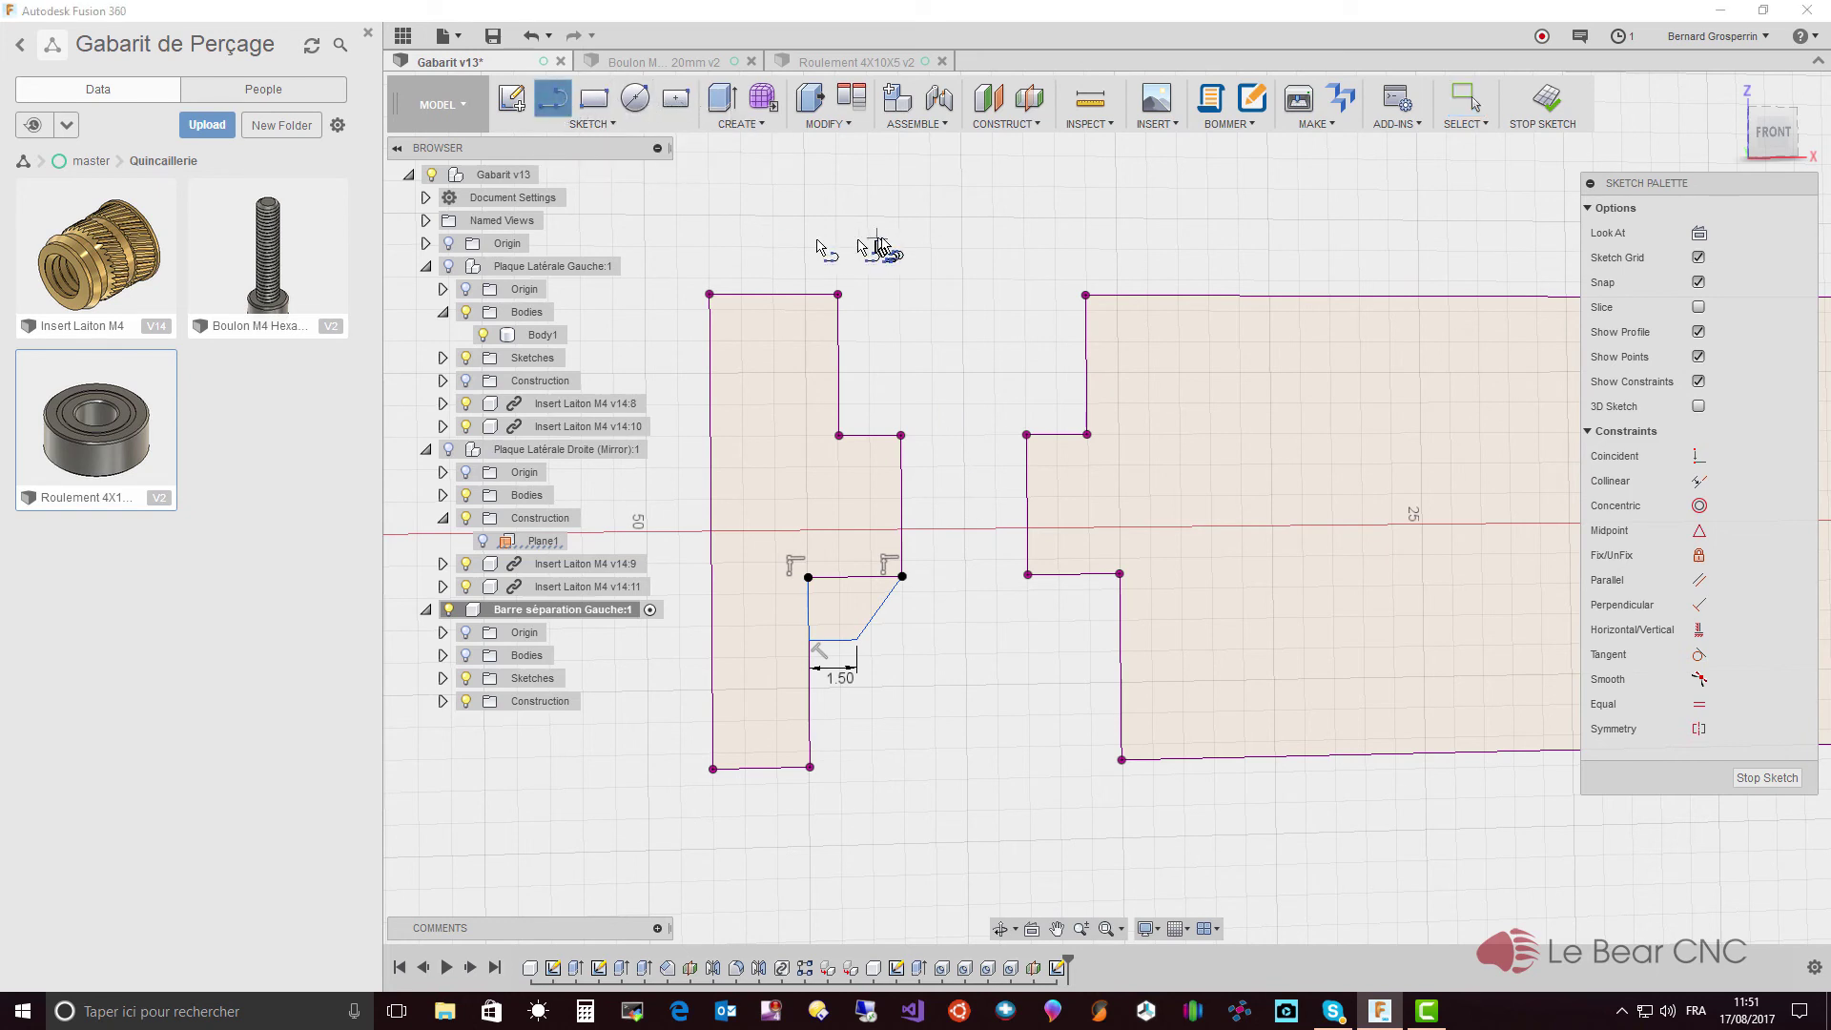
pyautogui.click(962, 311)
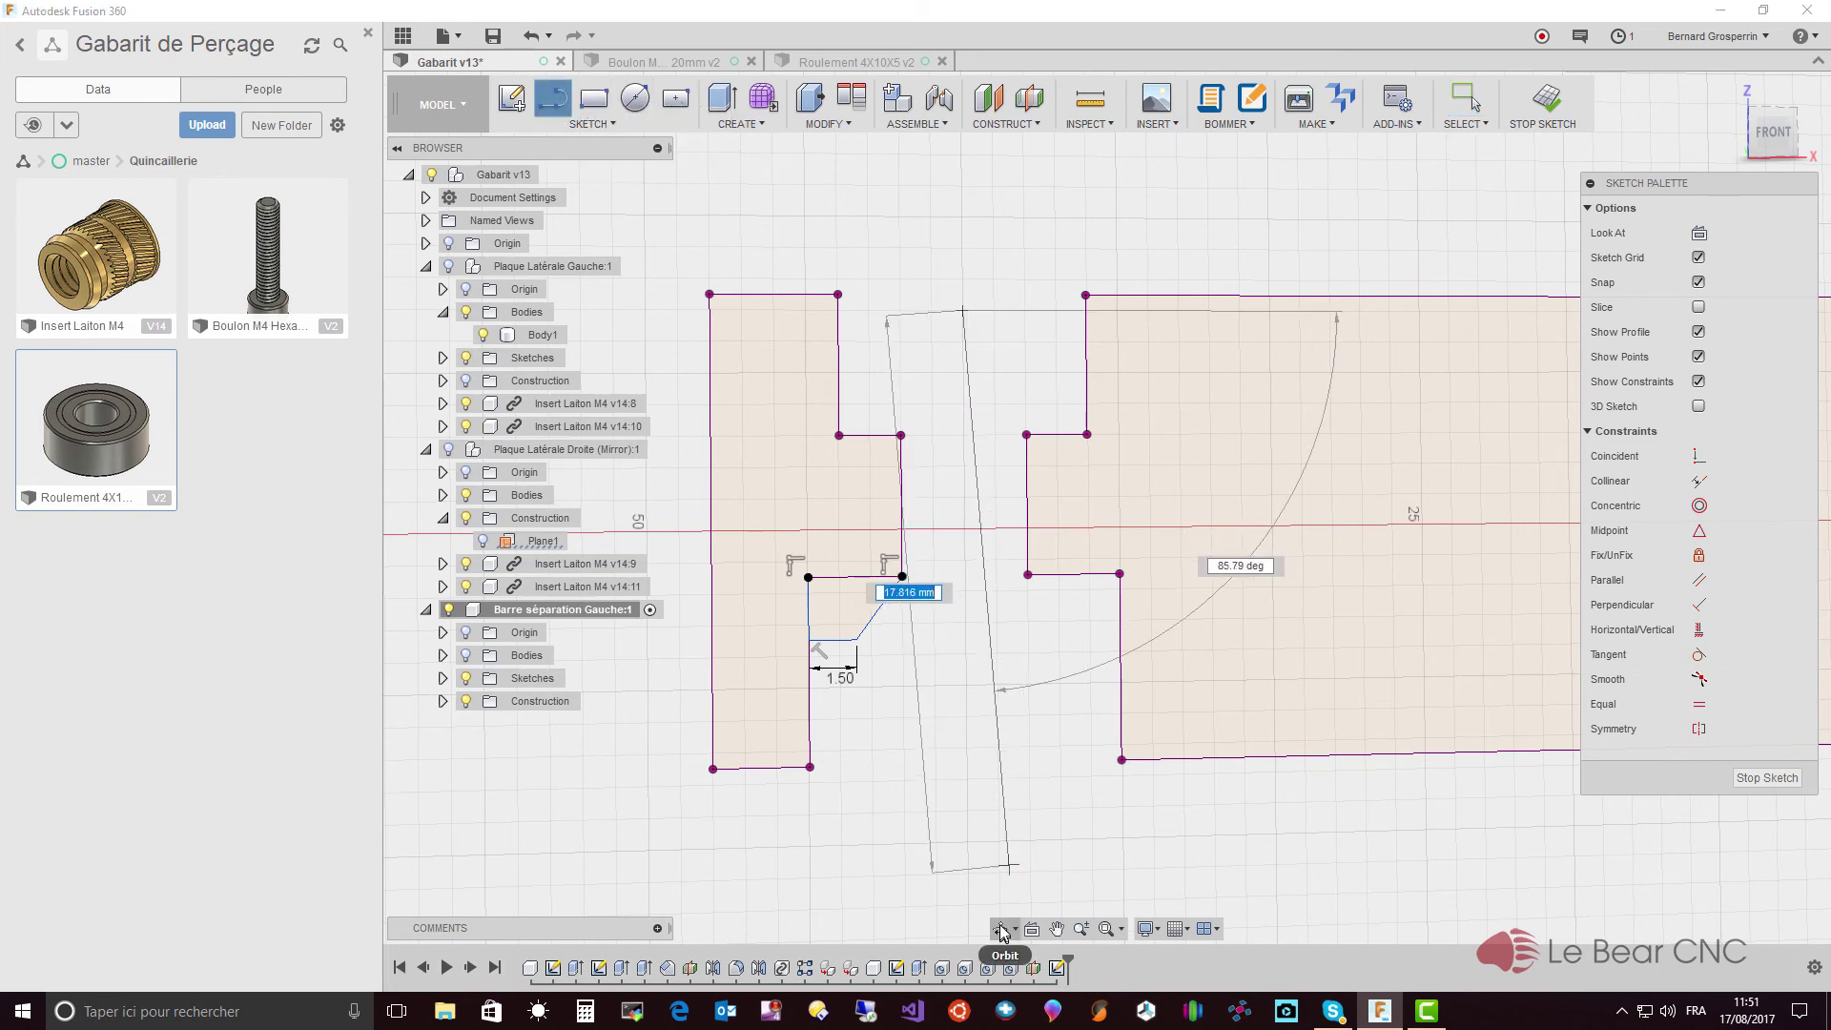
pyautogui.click(967, 852)
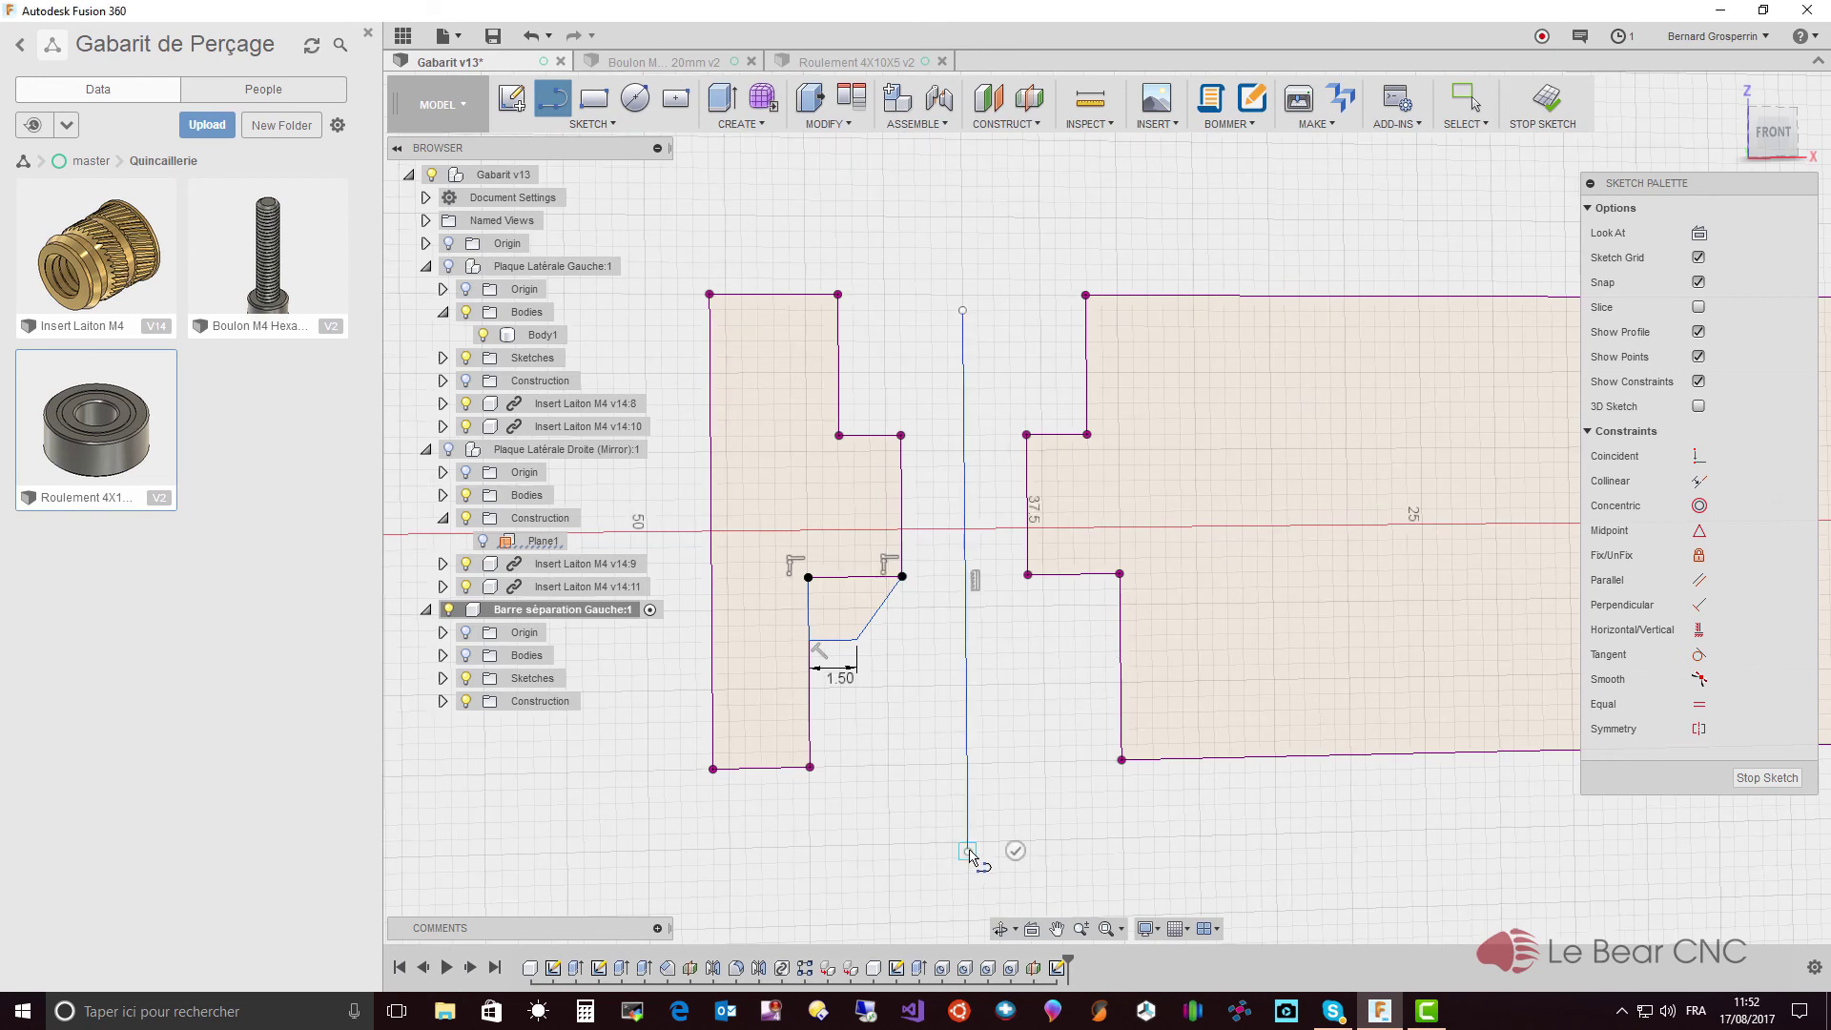
pyautogui.press('Escape')
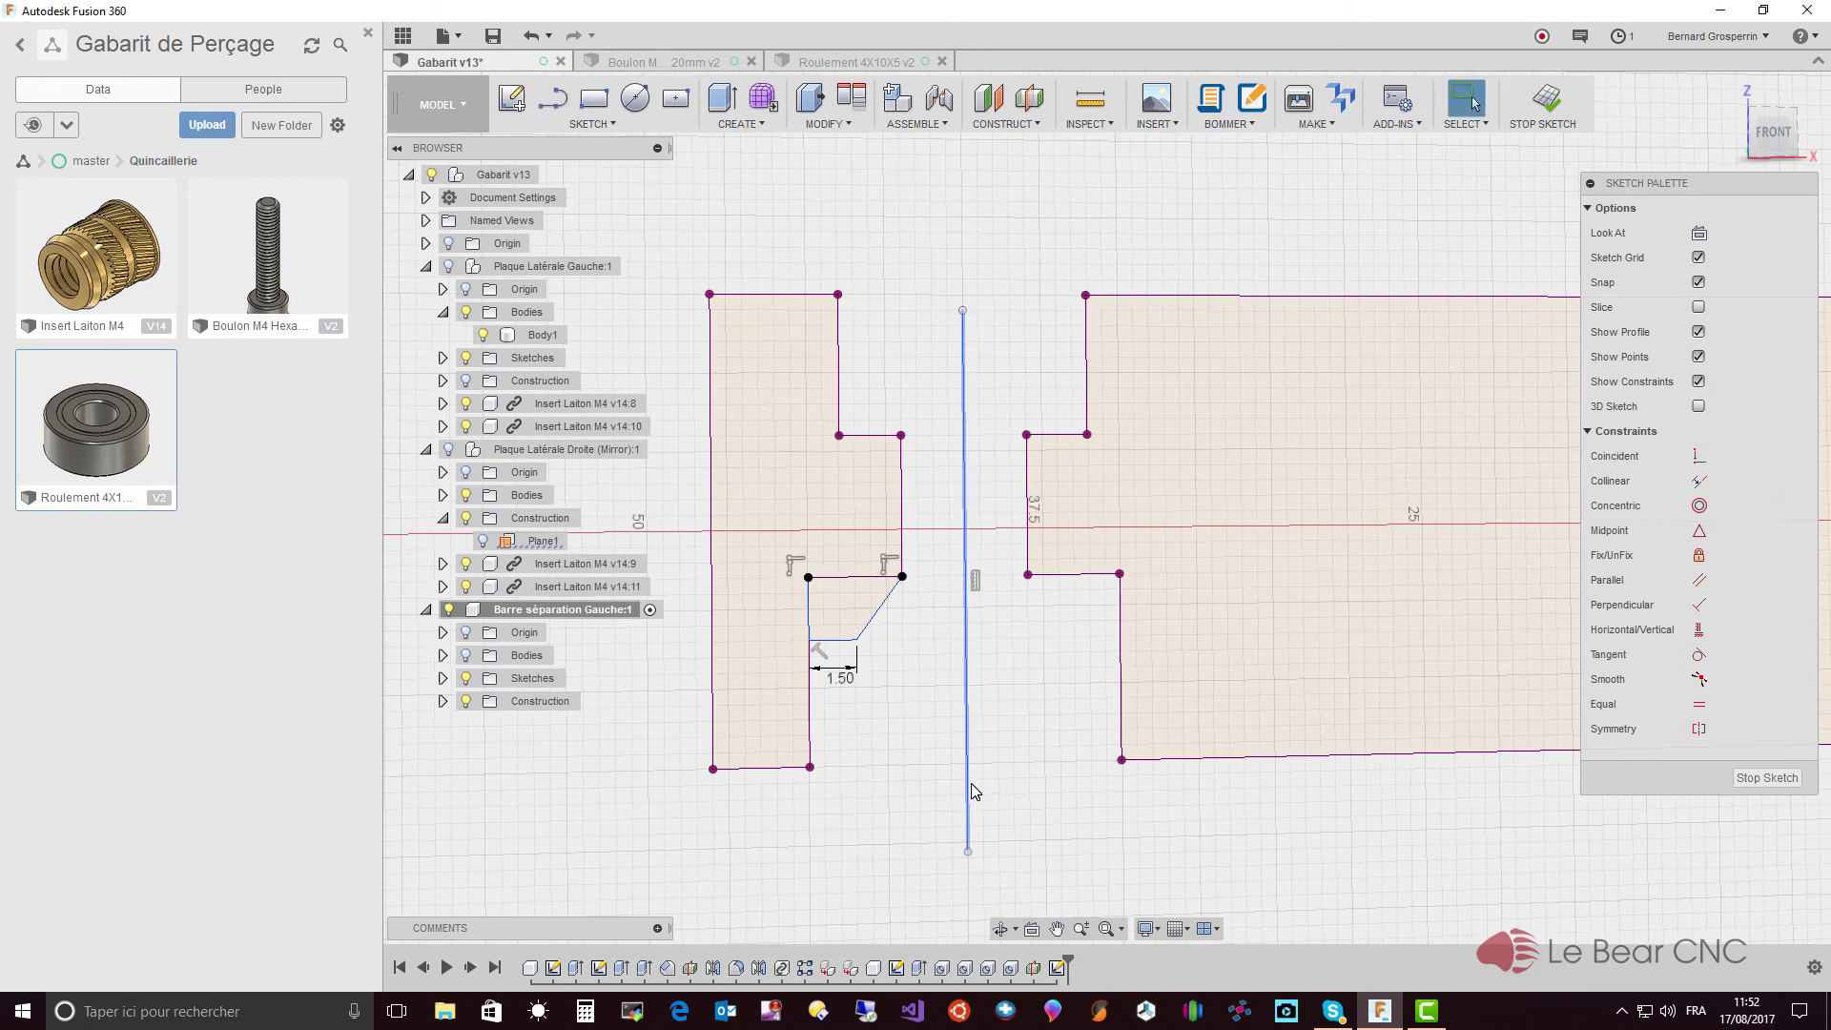
pyautogui.click(972, 785)
pyautogui.press('x')
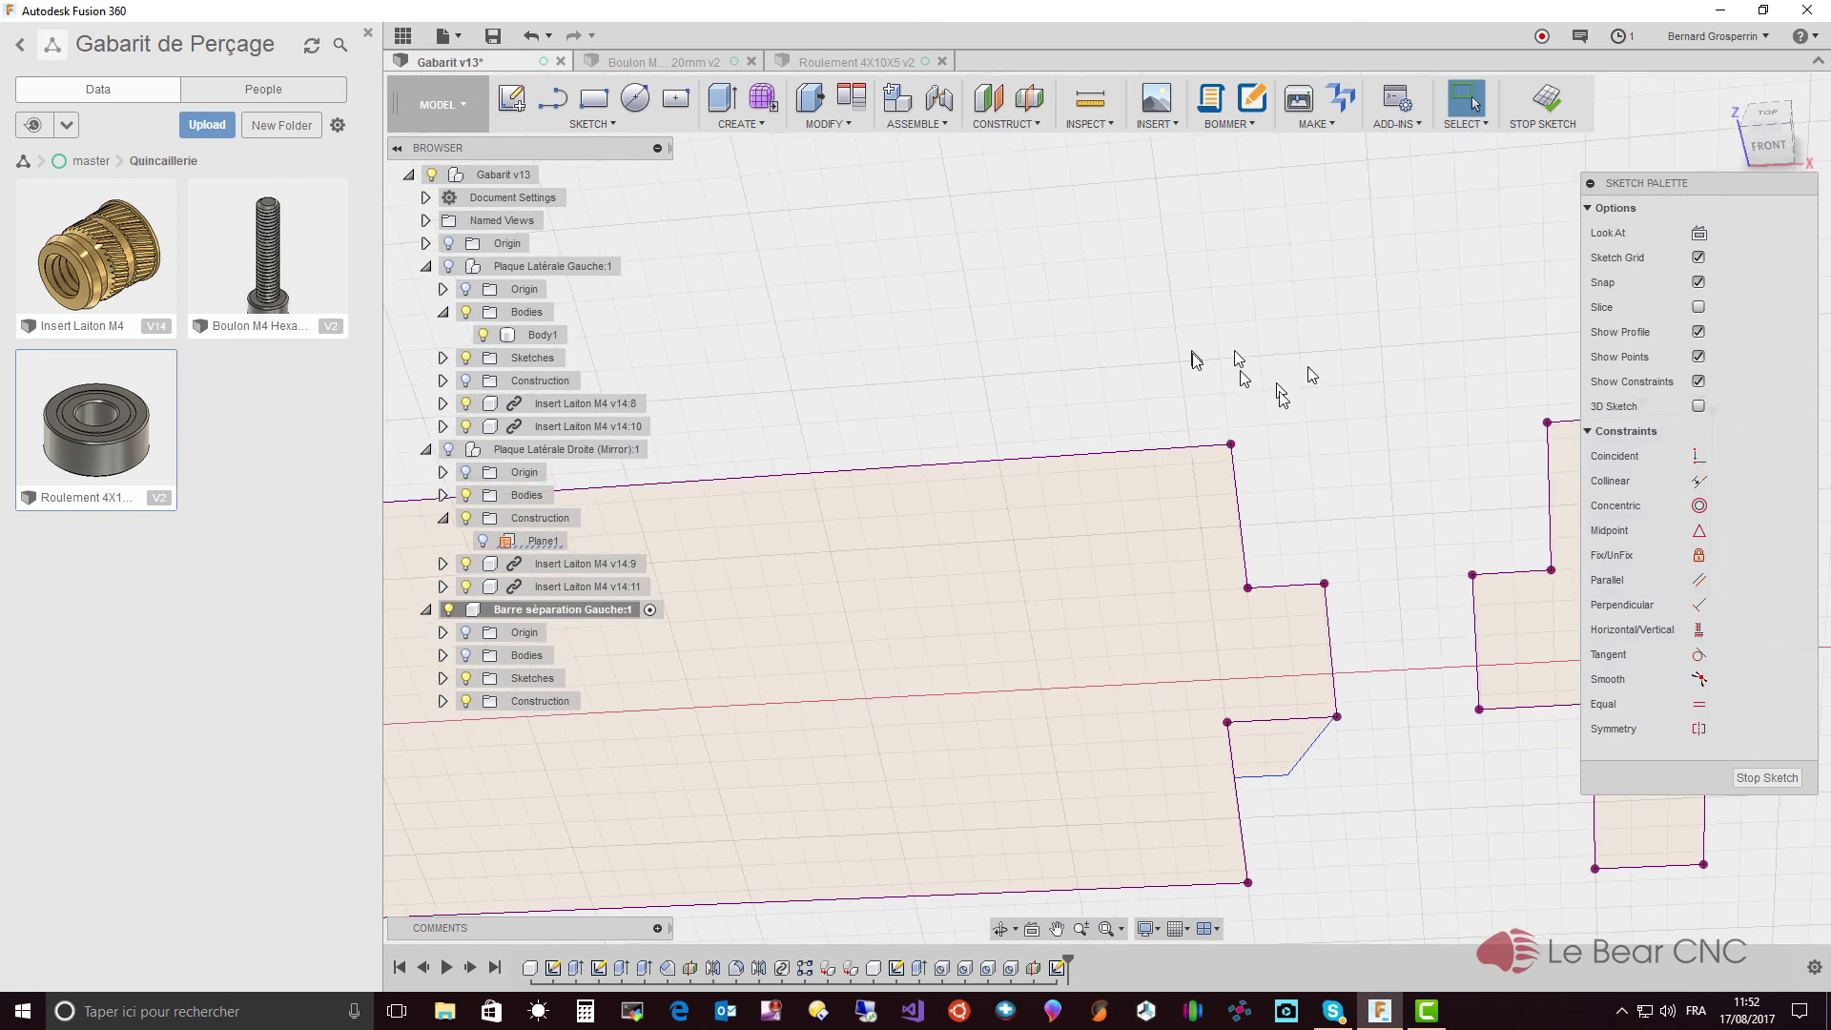
# - Sketch a vertical line along the centre of the right bearing recess and convert it to a construction line
pyautogui.press('l')
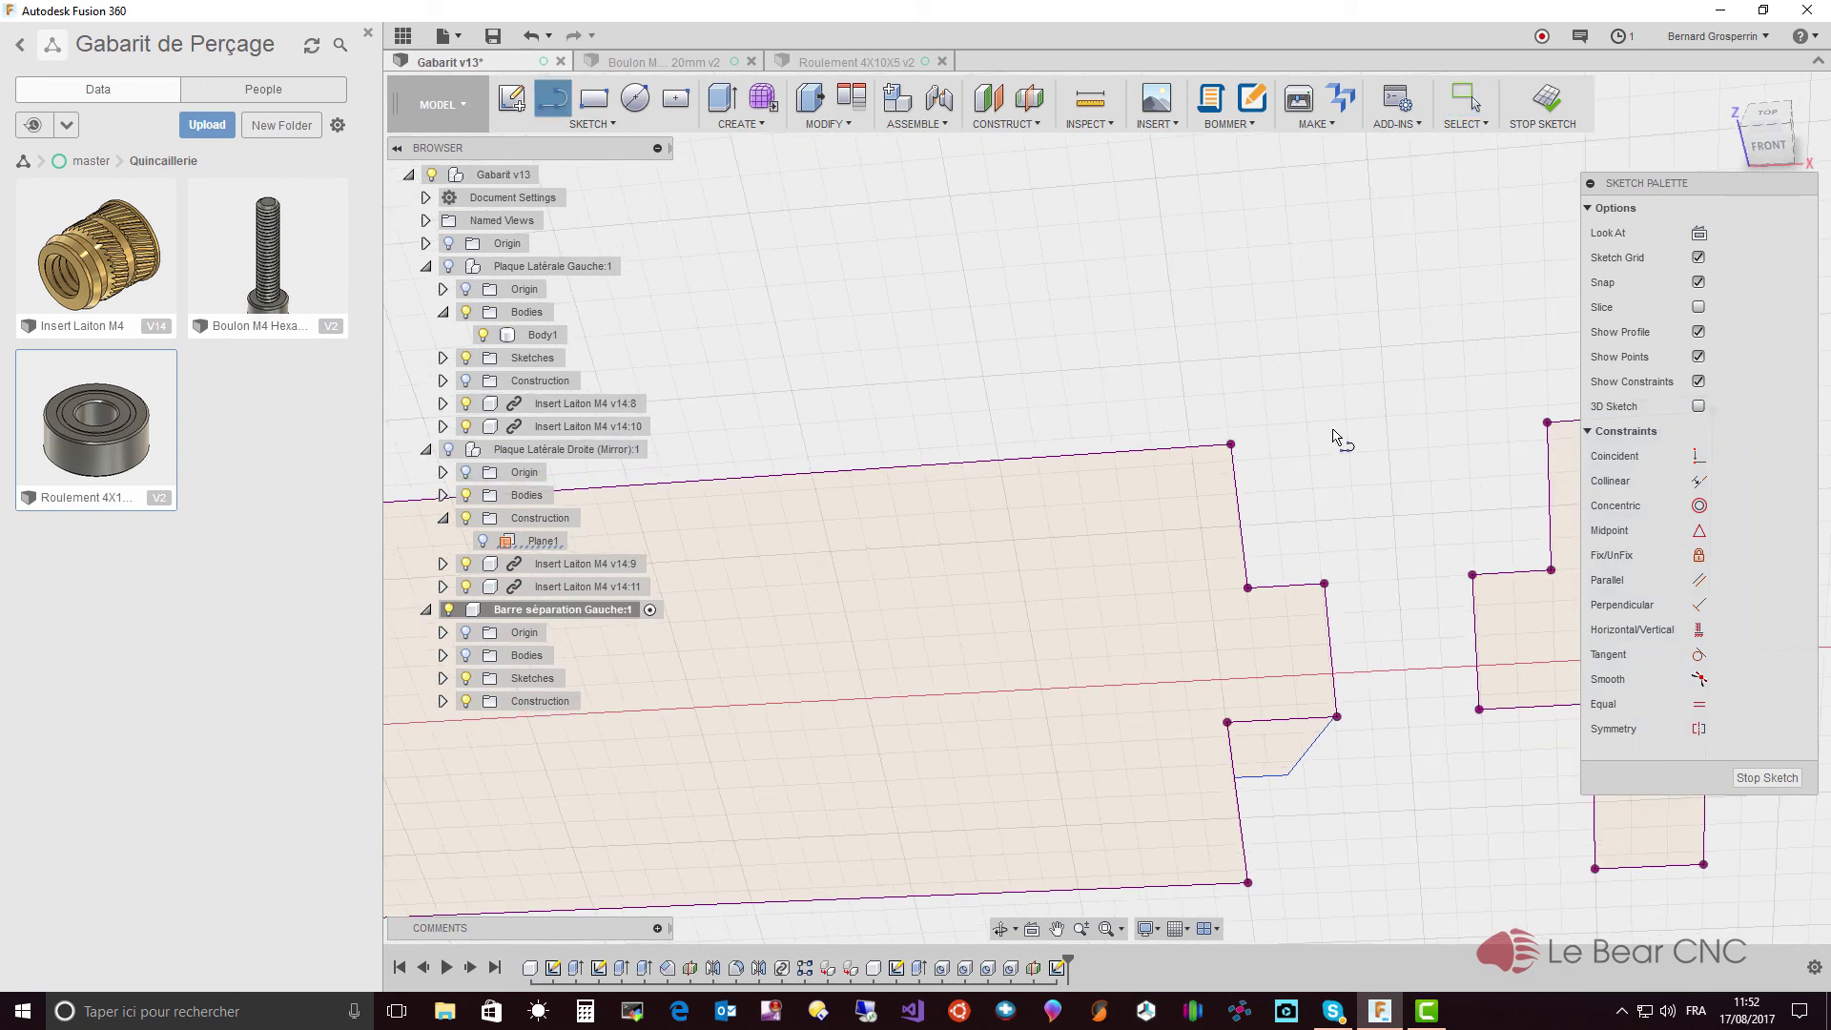
pyautogui.click(1386, 420)
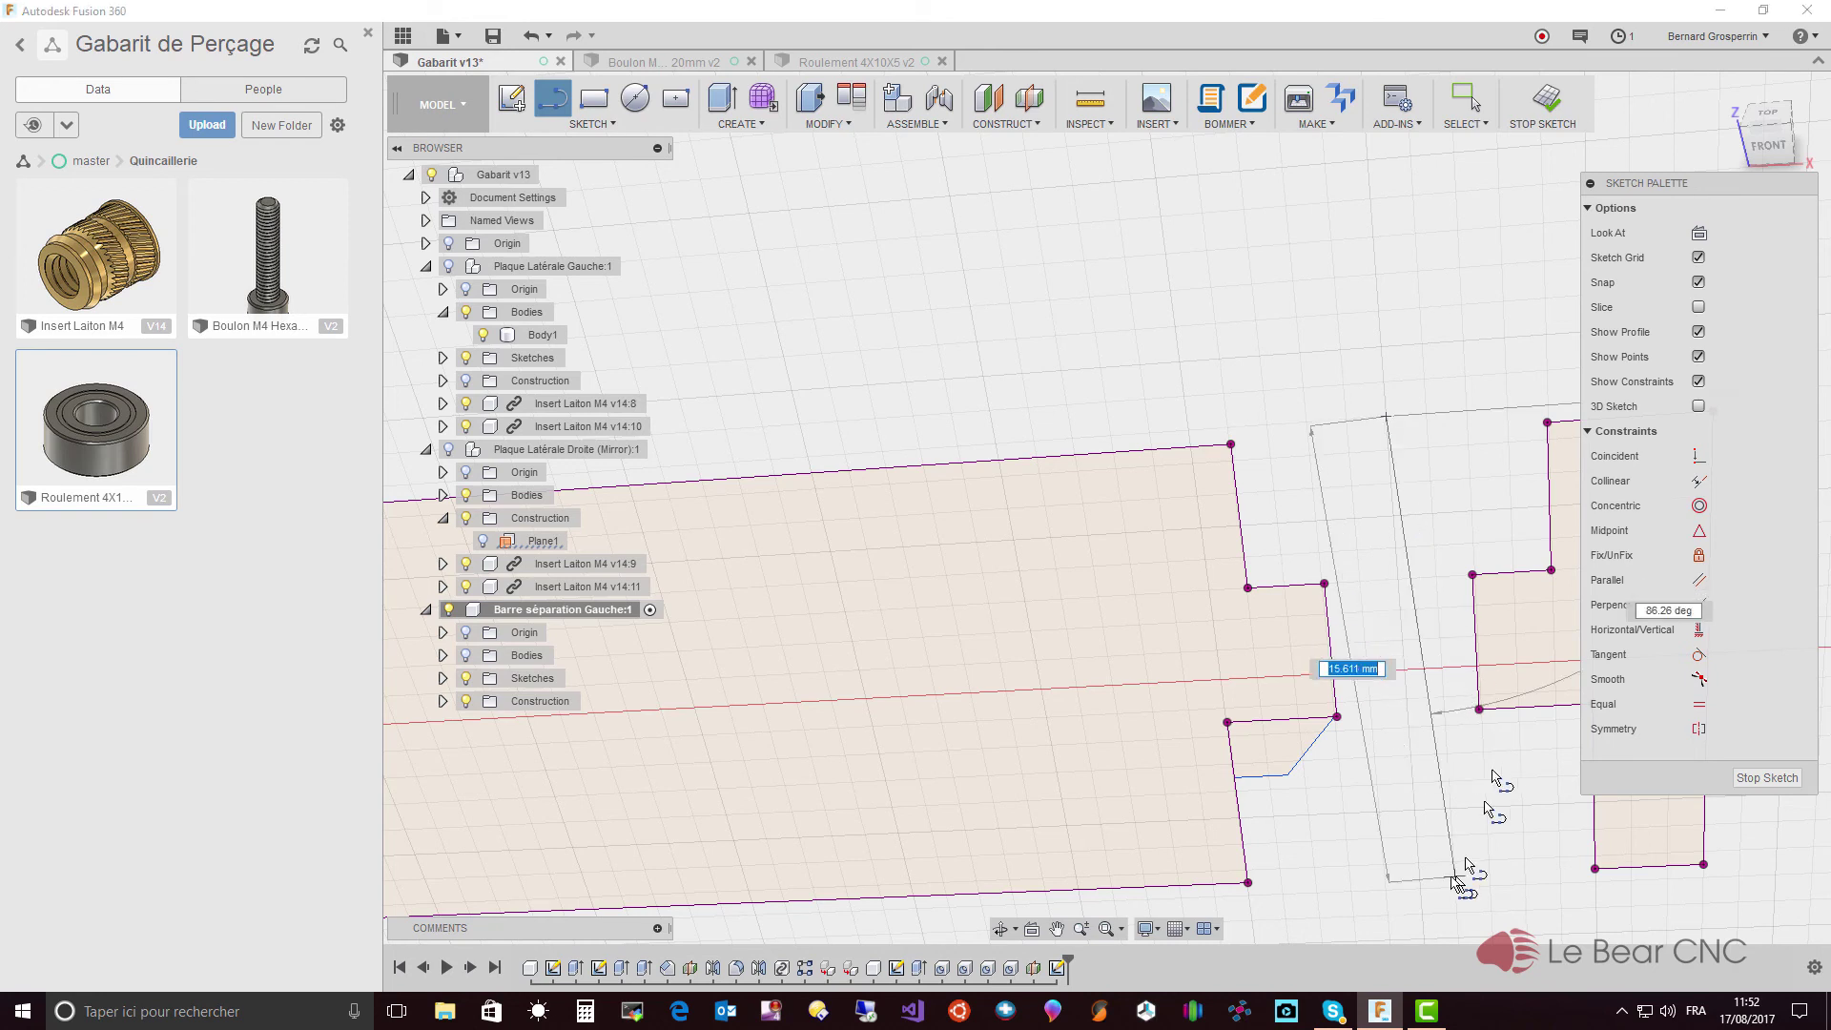
pyautogui.click(1419, 888)
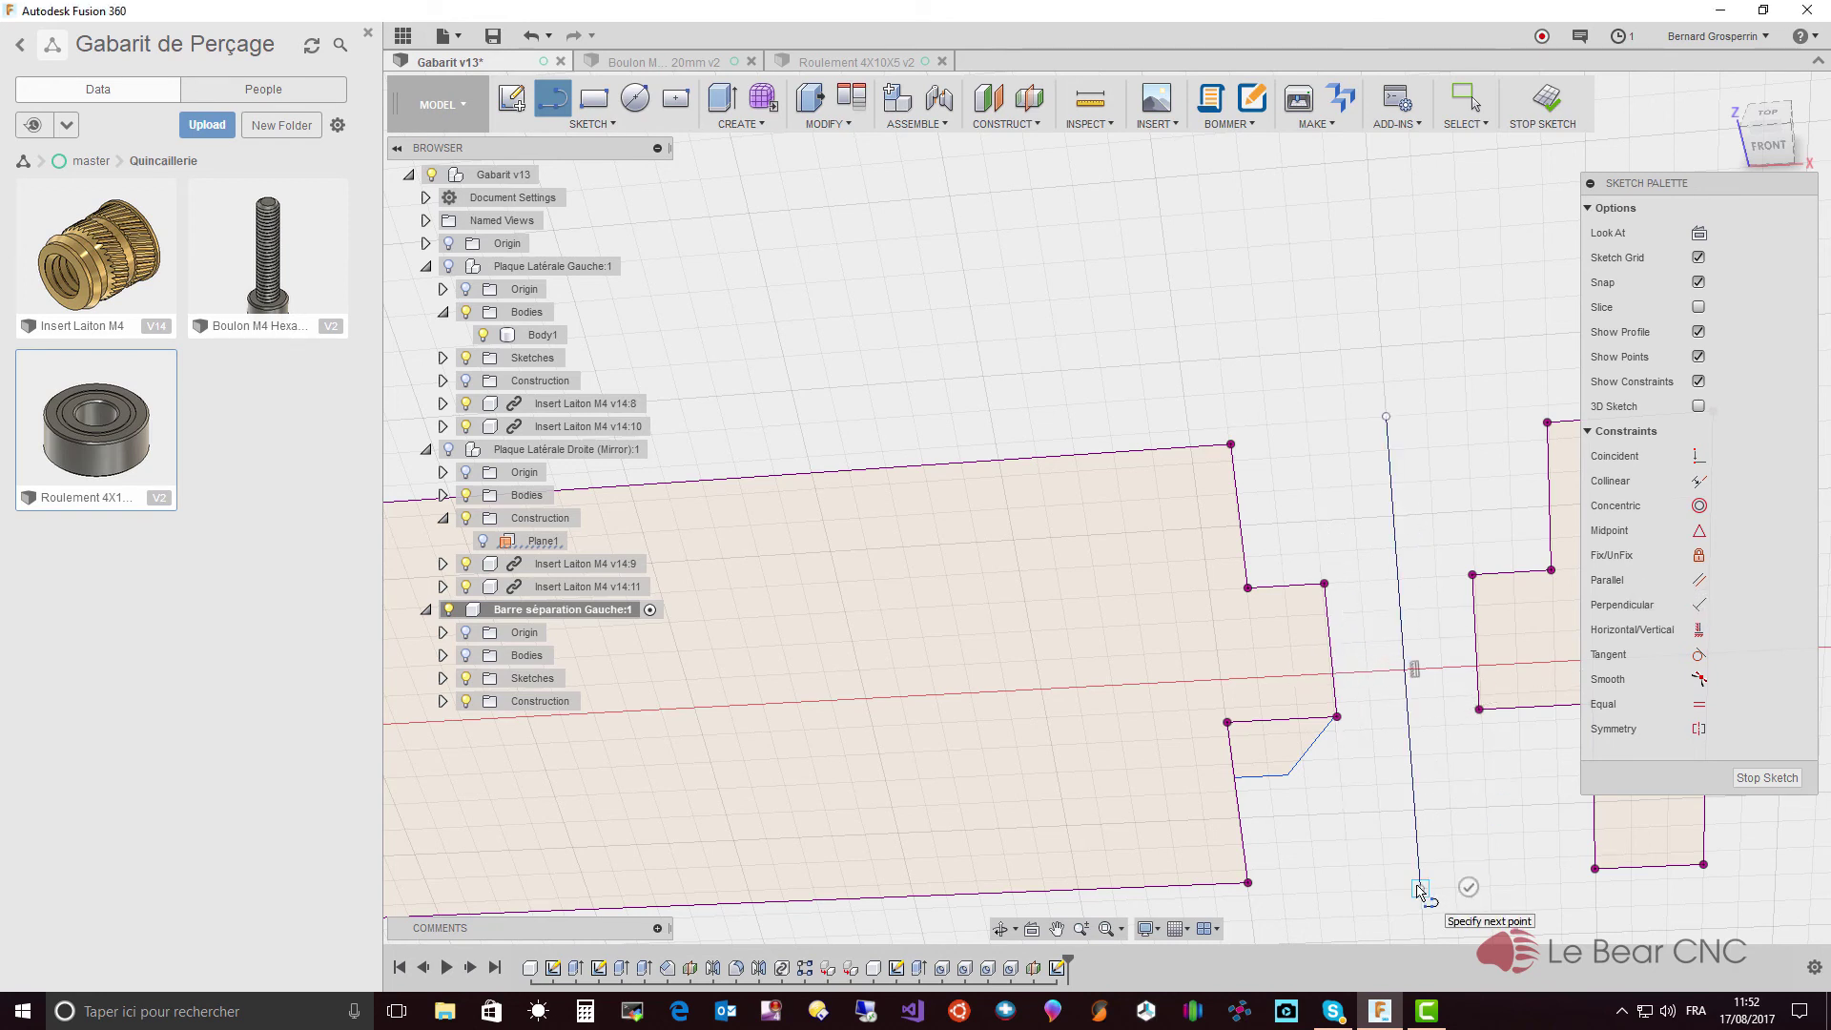
pyautogui.press('Escape')
pyautogui.click(1417, 837)
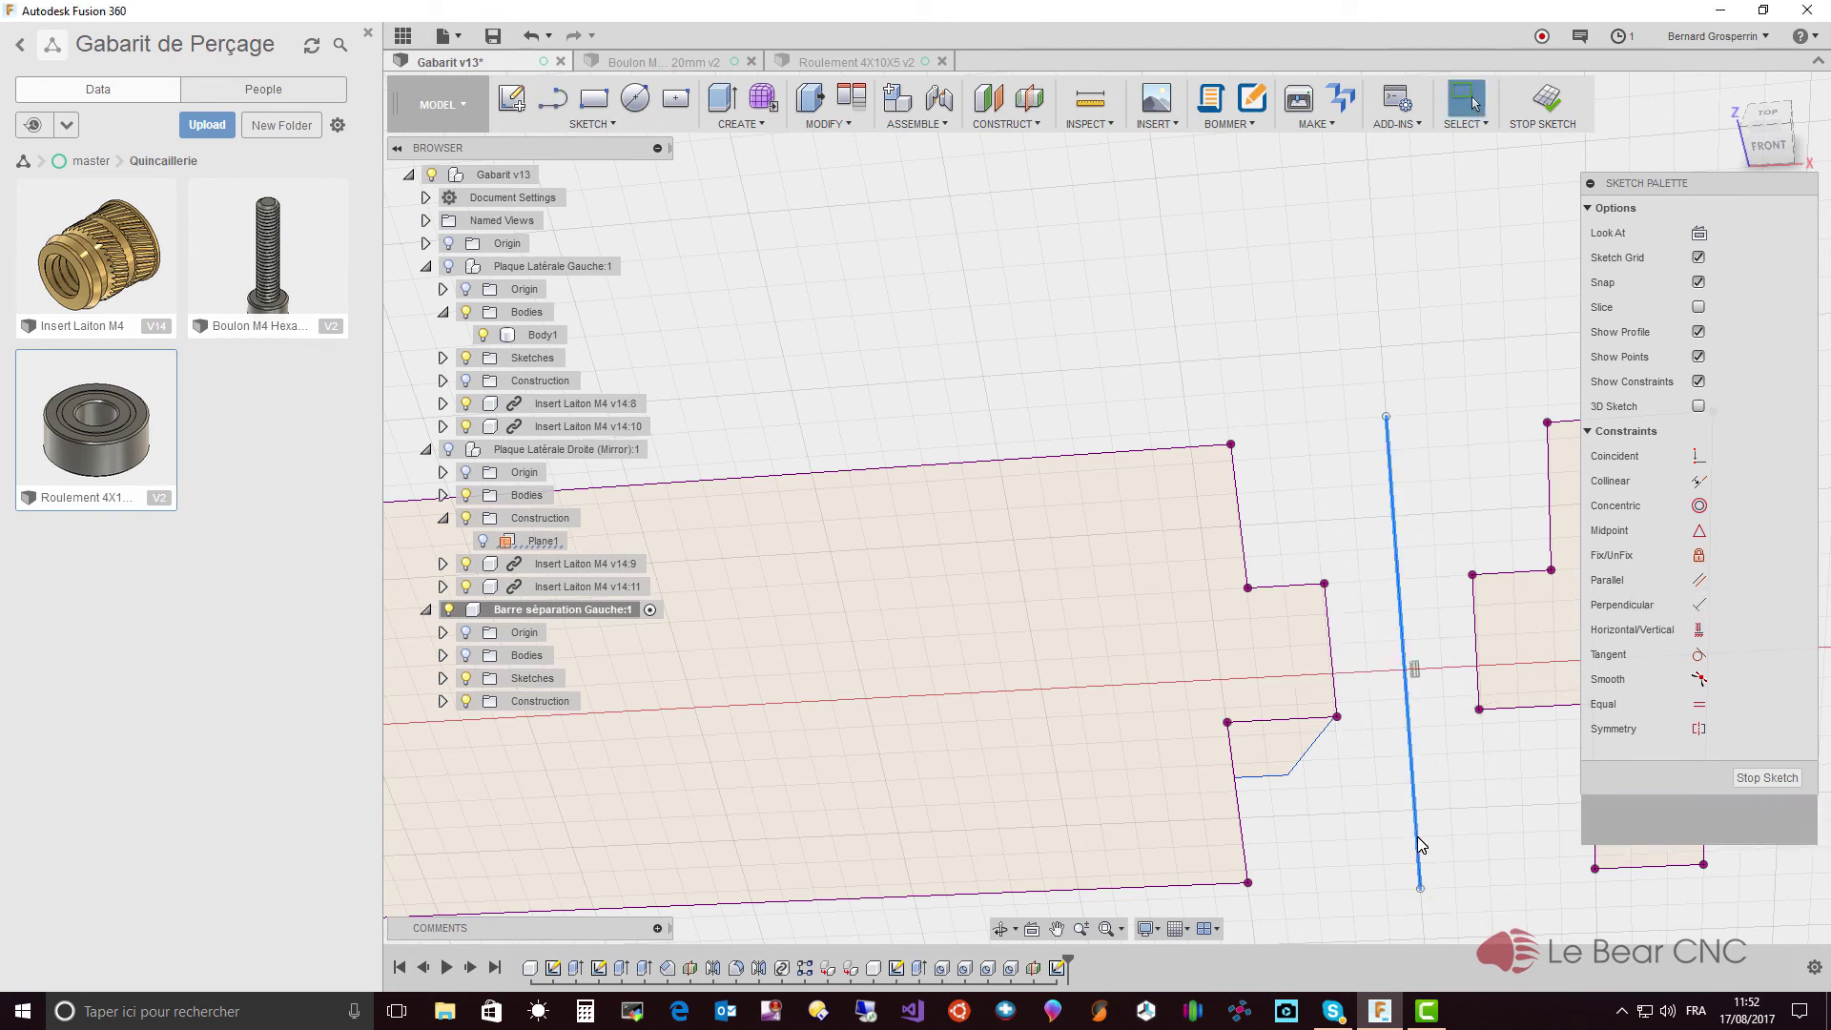
pyautogui.press('x')
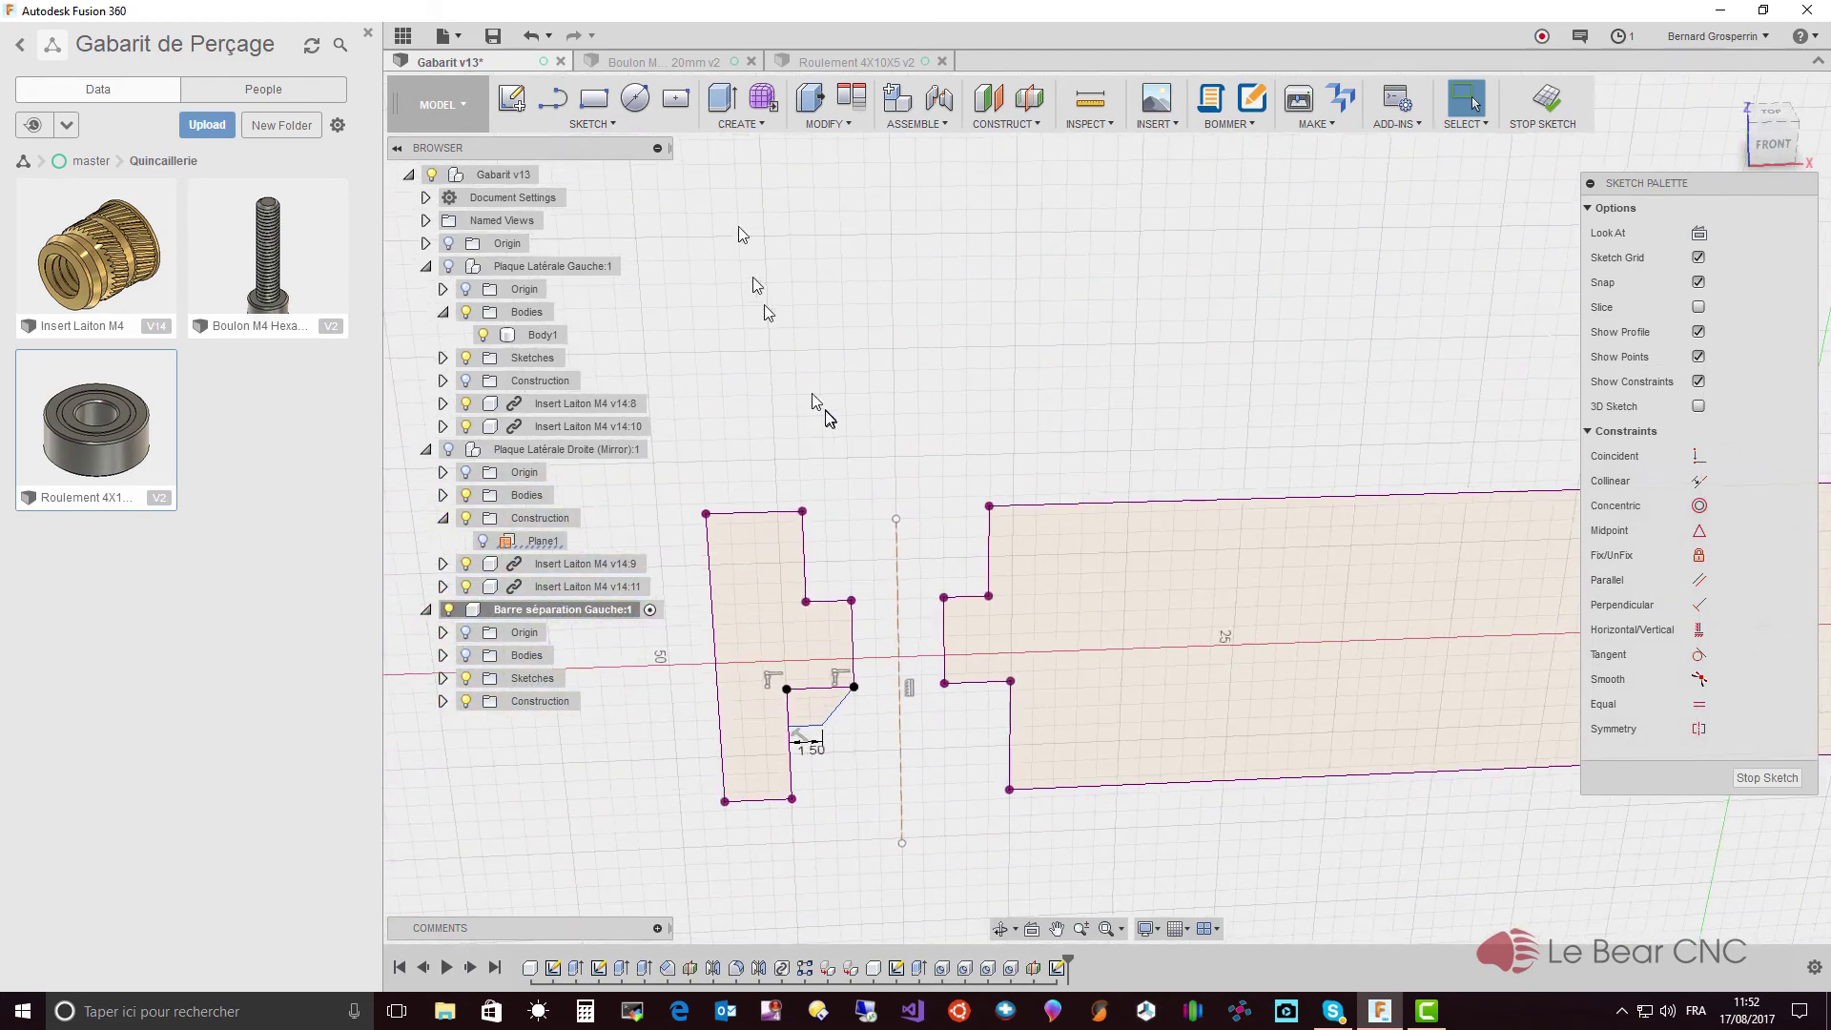
# - Revolve the left recess's trapezoid 360° about its vertical construction line, using the Join operation
pyautogui.click(740, 123)
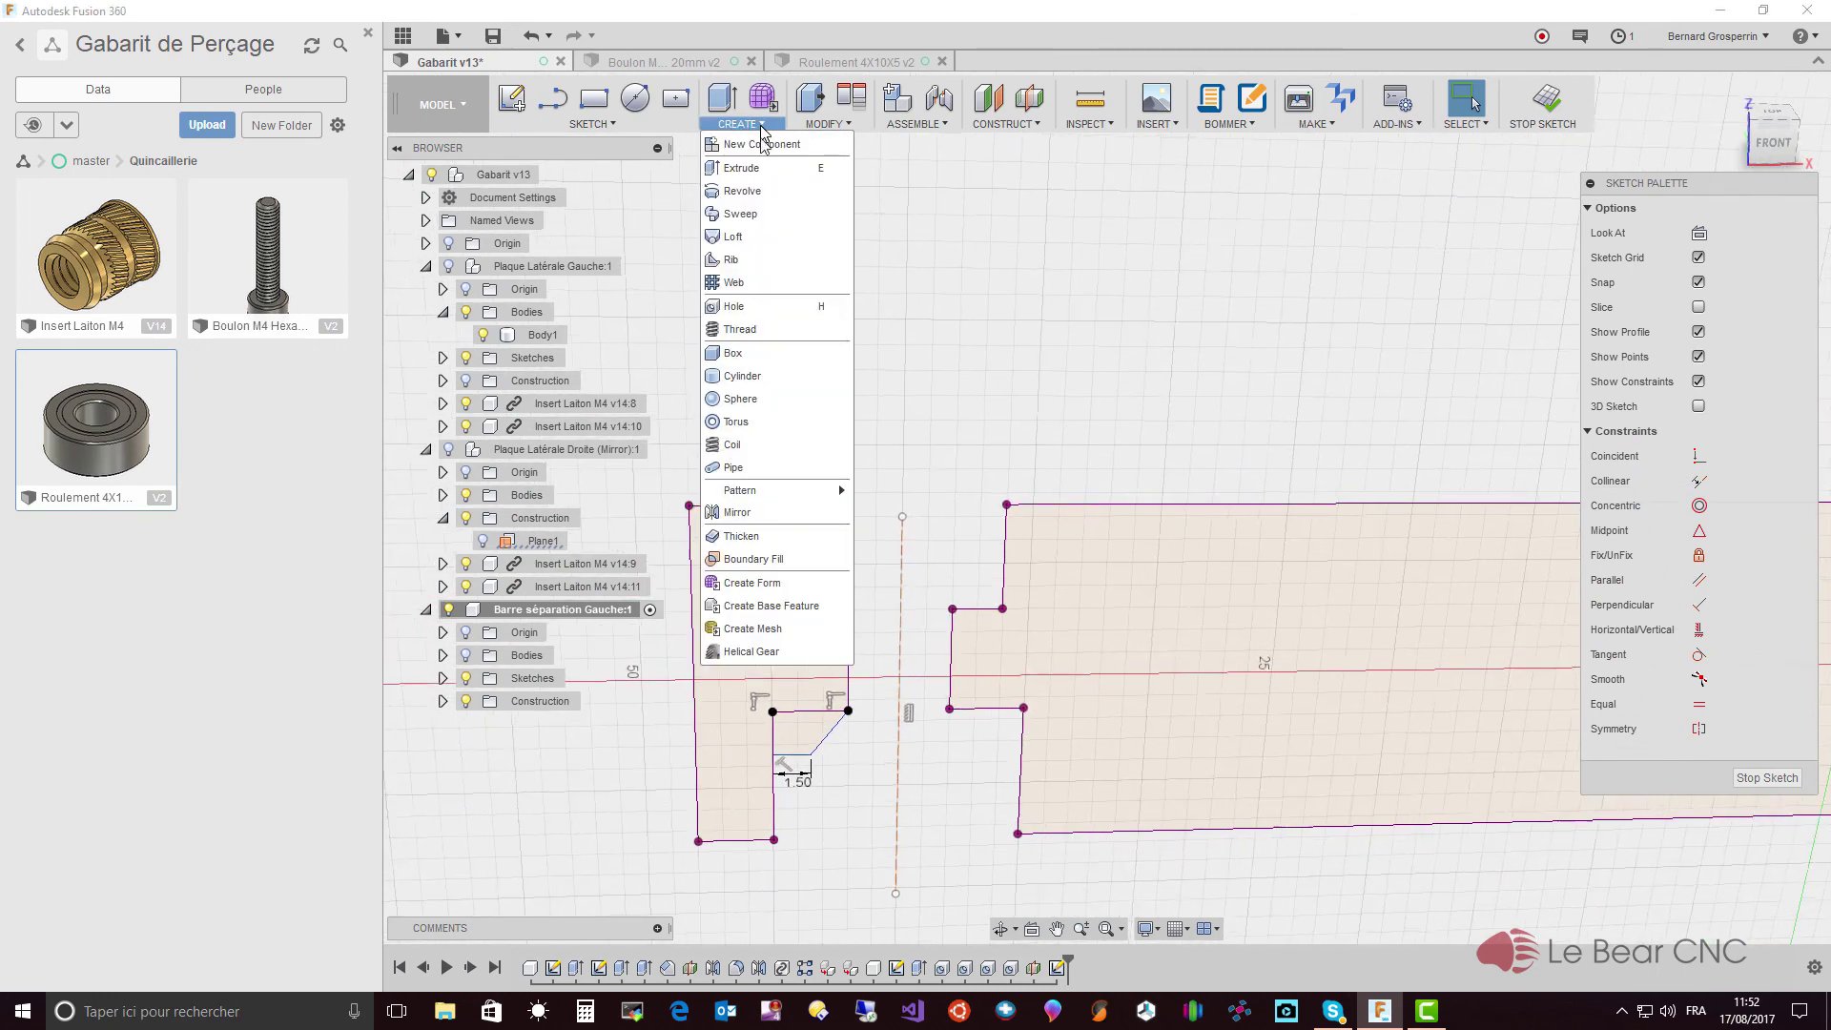
pyautogui.click(749, 191)
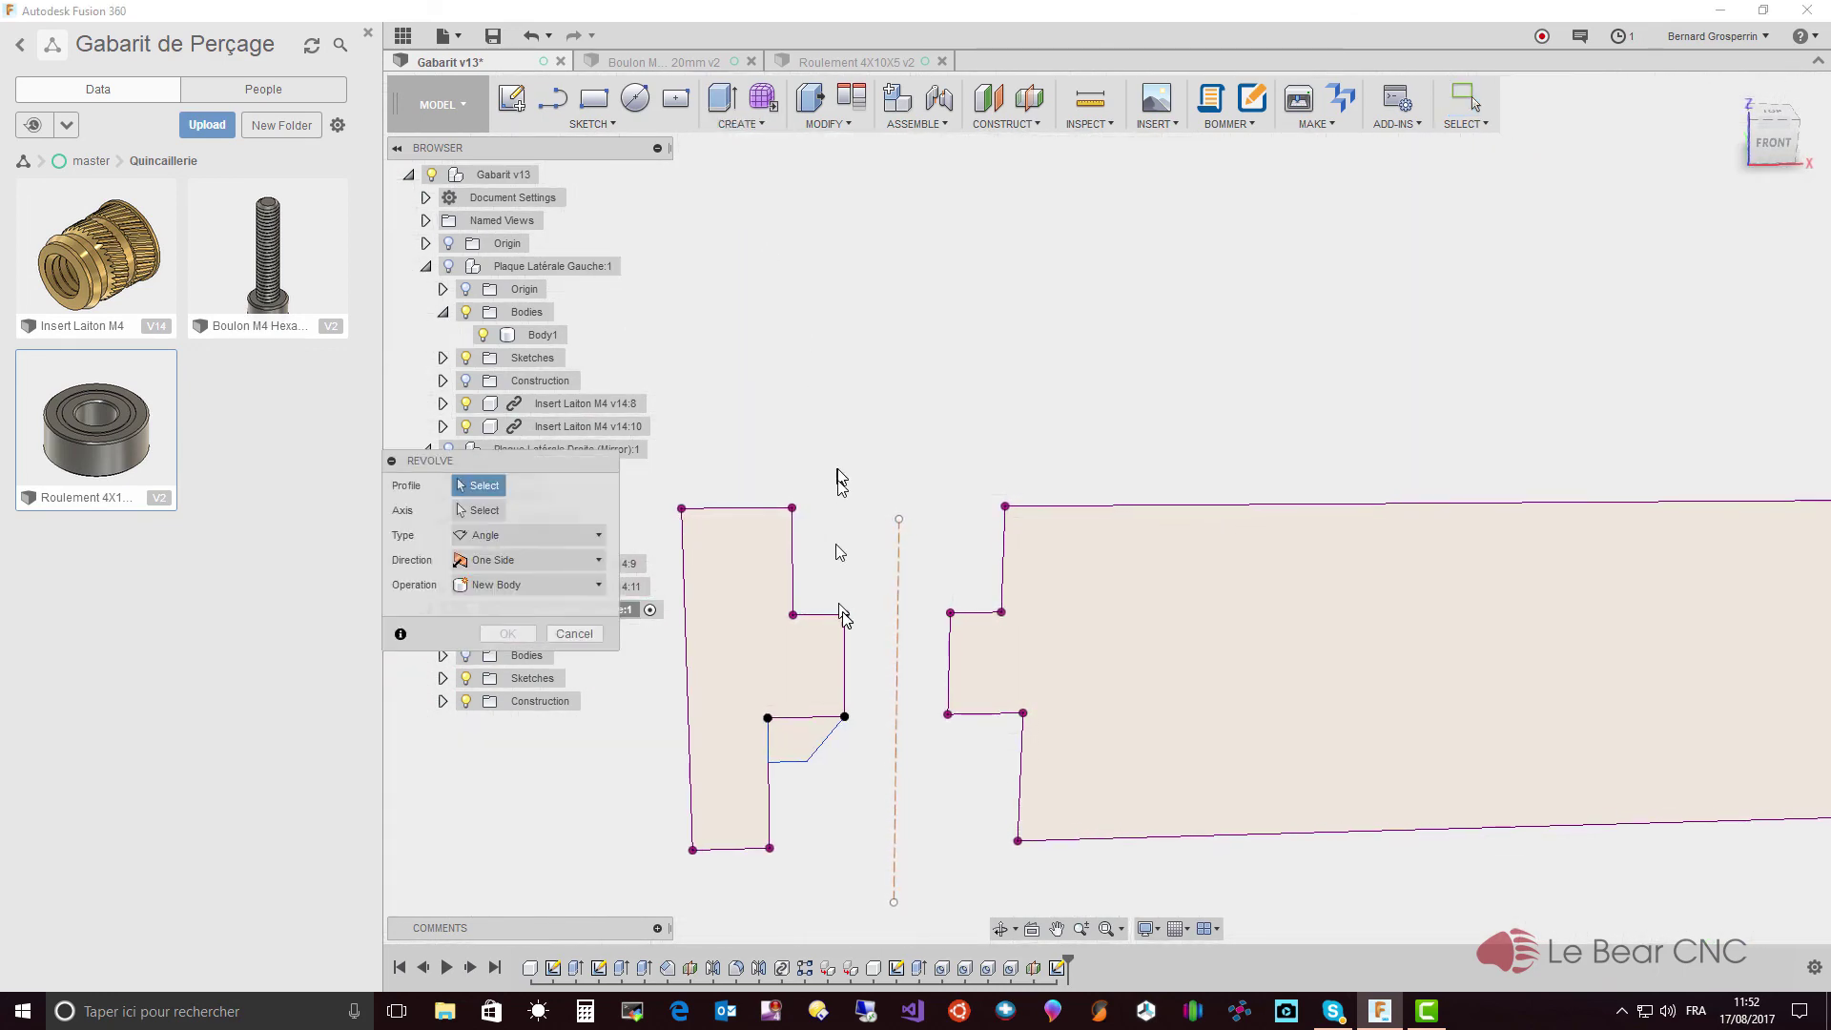
pyautogui.click(805, 750)
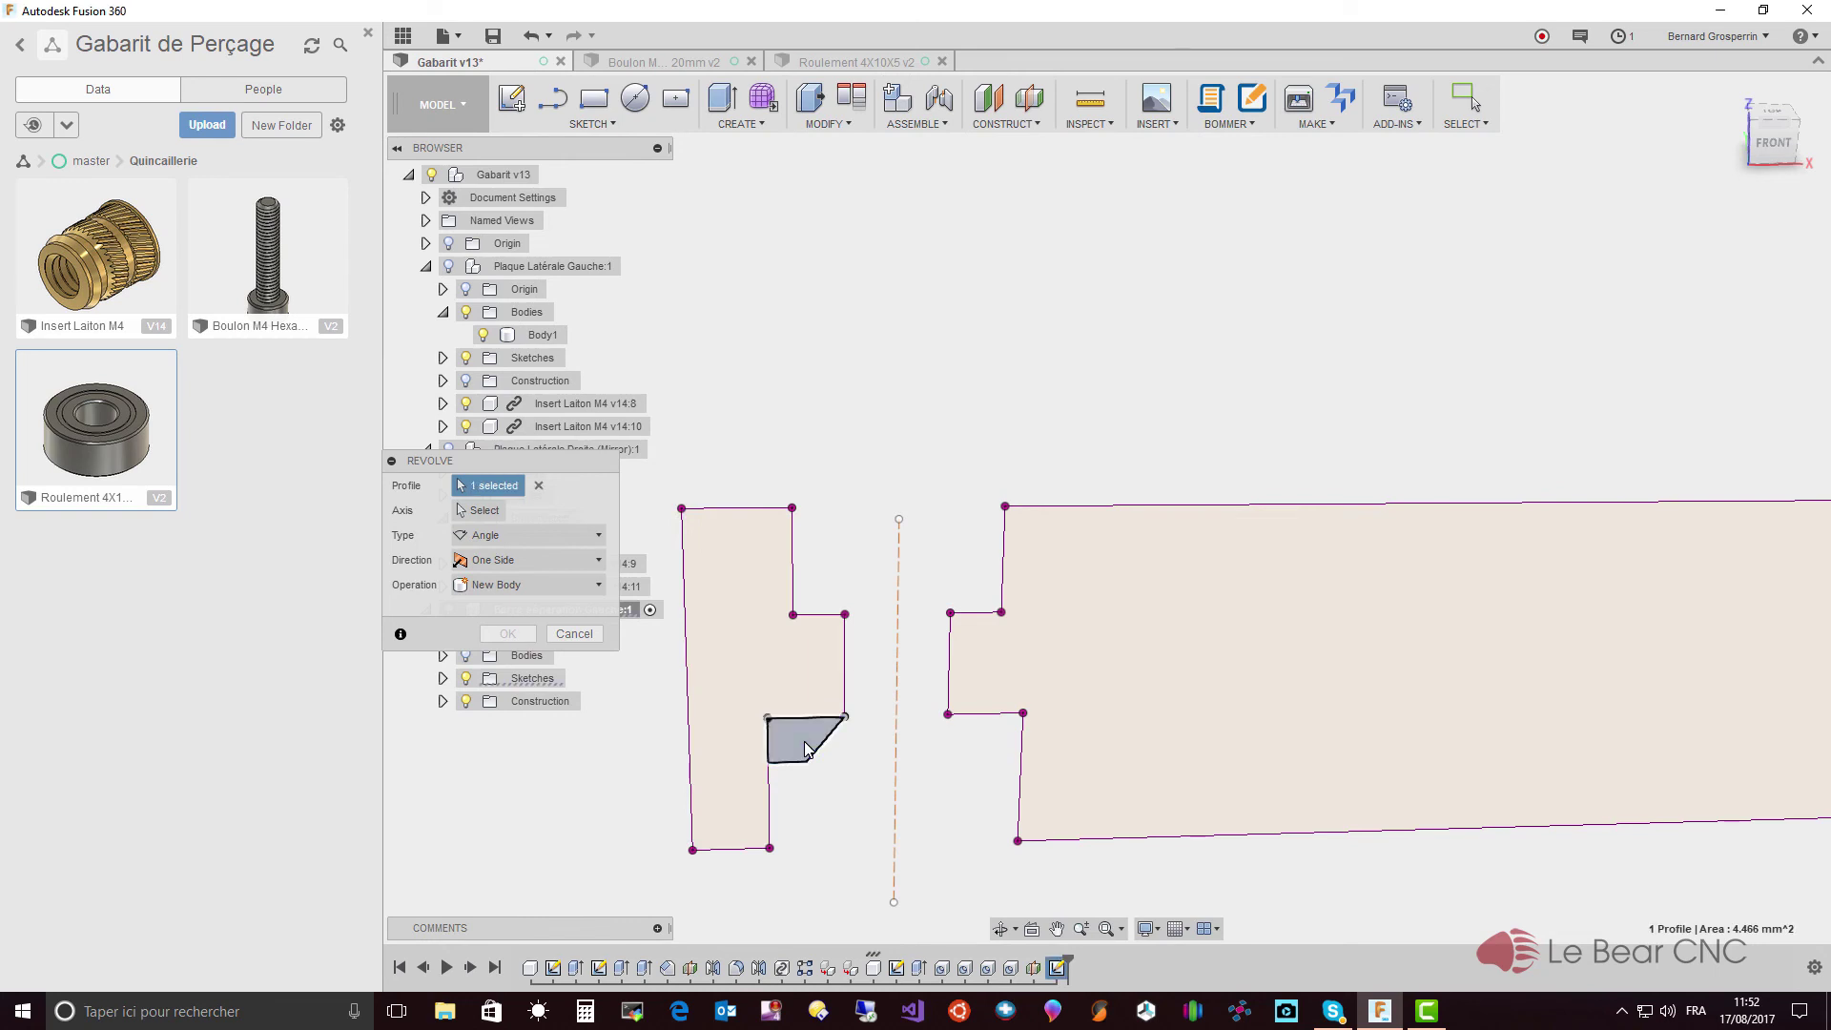
pyautogui.click(488, 512)
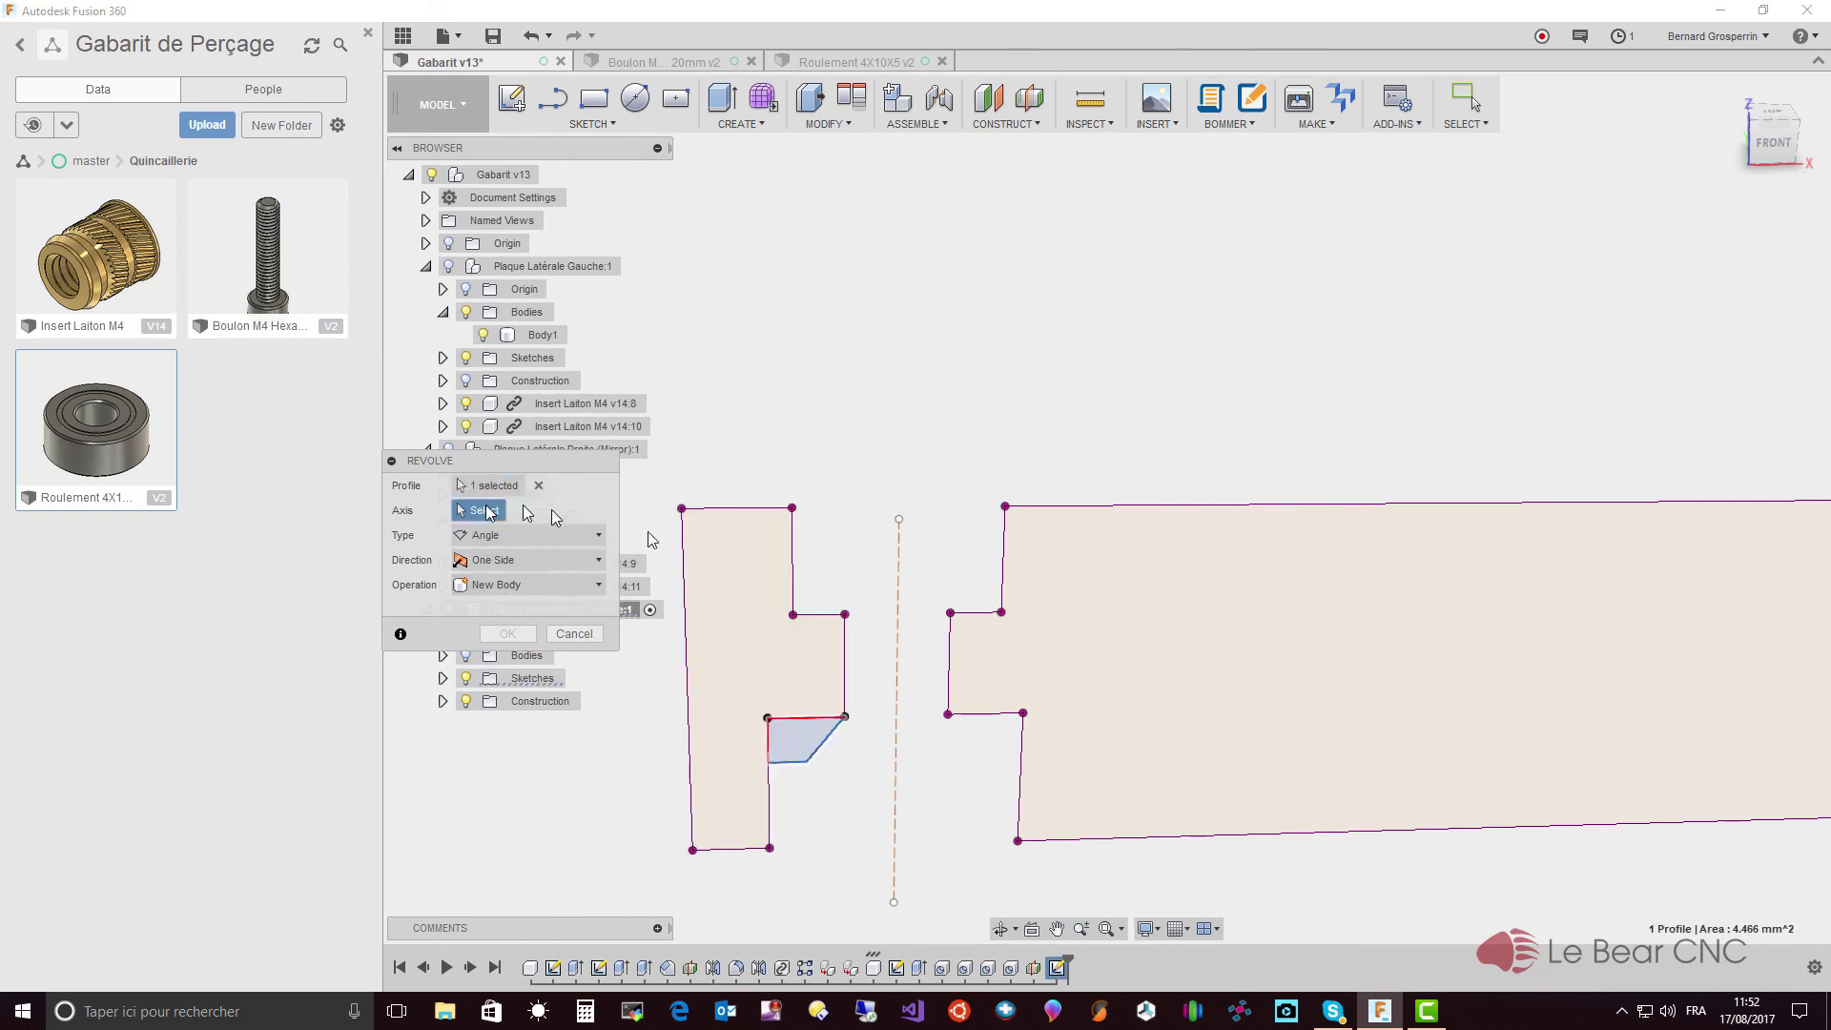
pyautogui.click(898, 601)
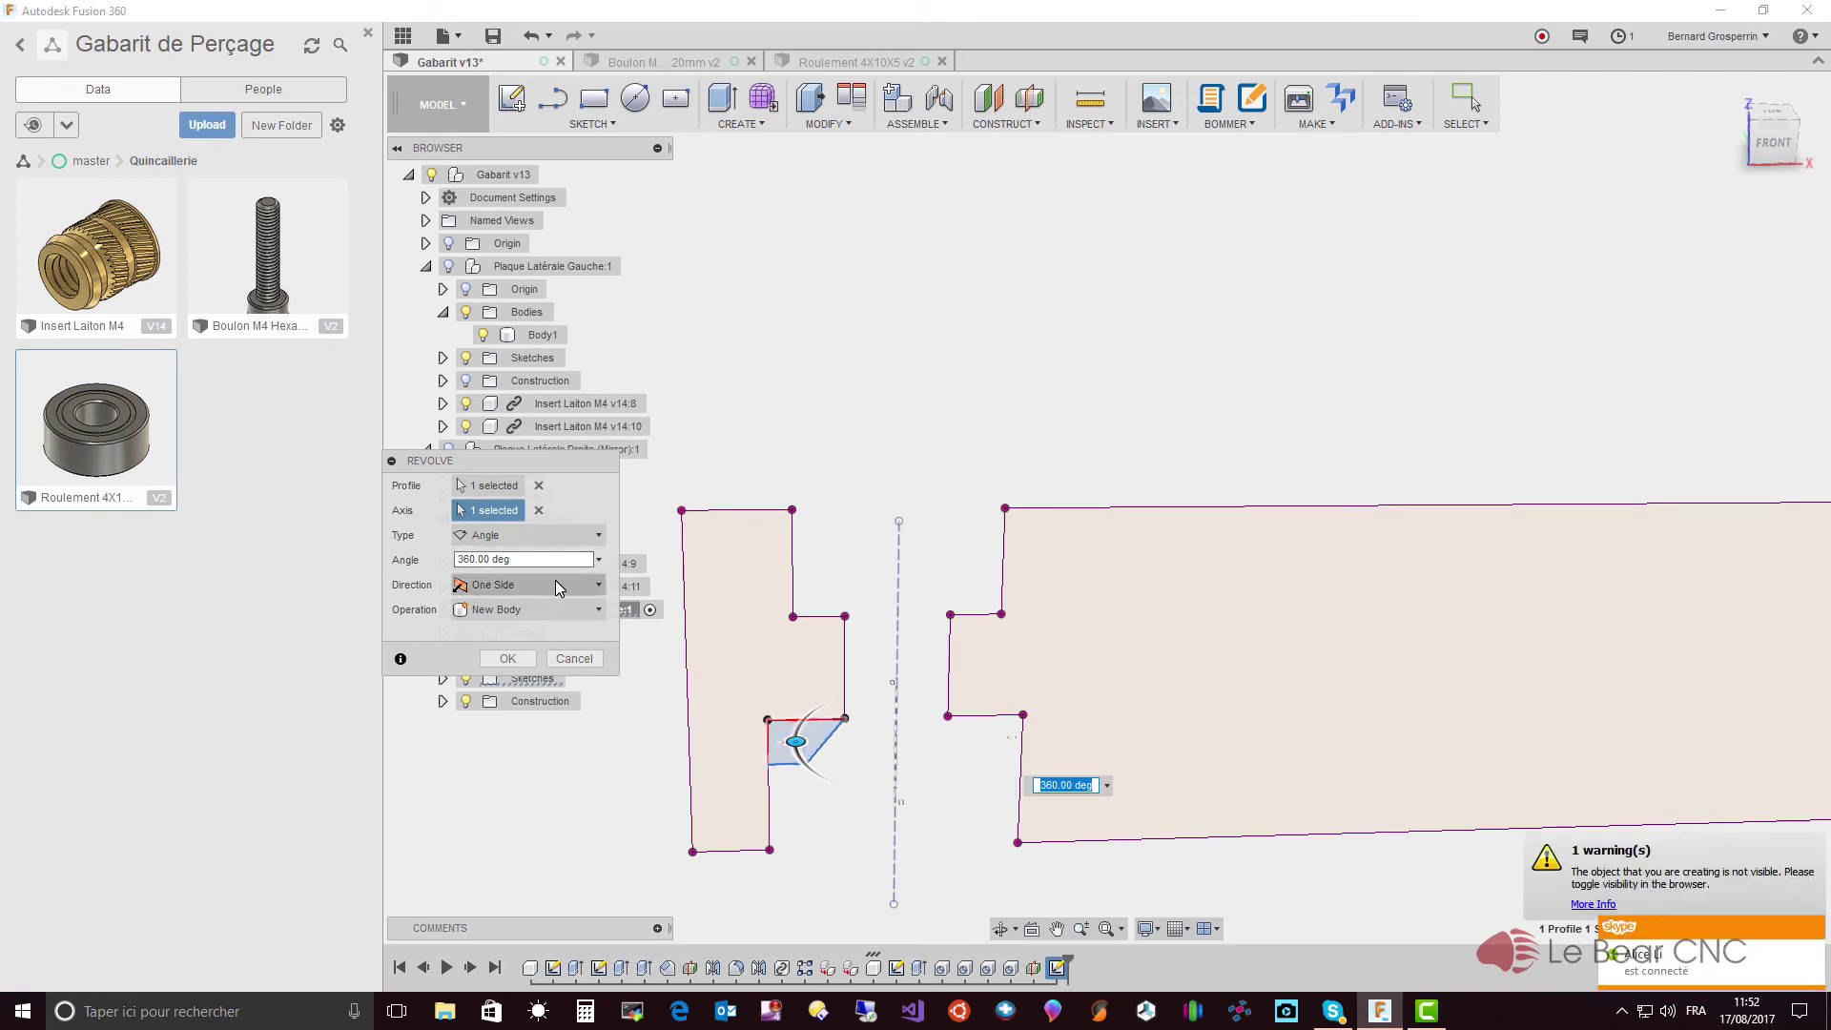
pyautogui.click(599, 611)
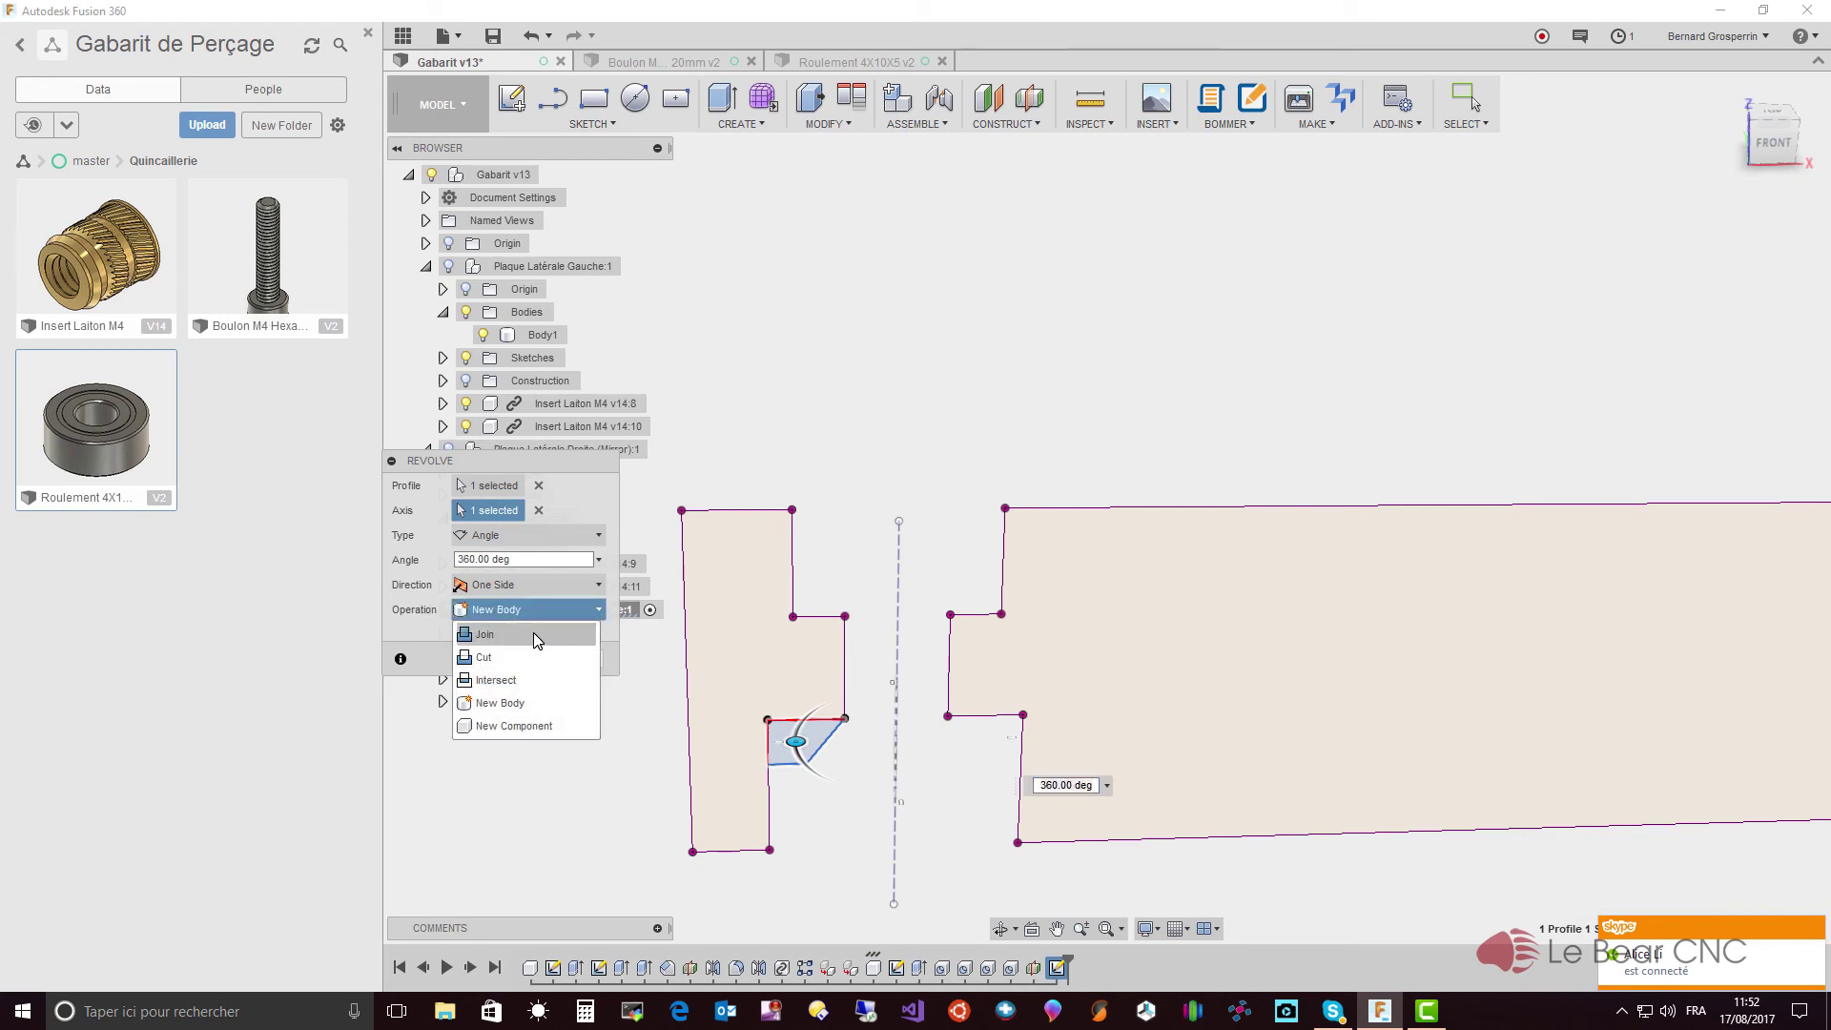
pyautogui.click(534, 633)
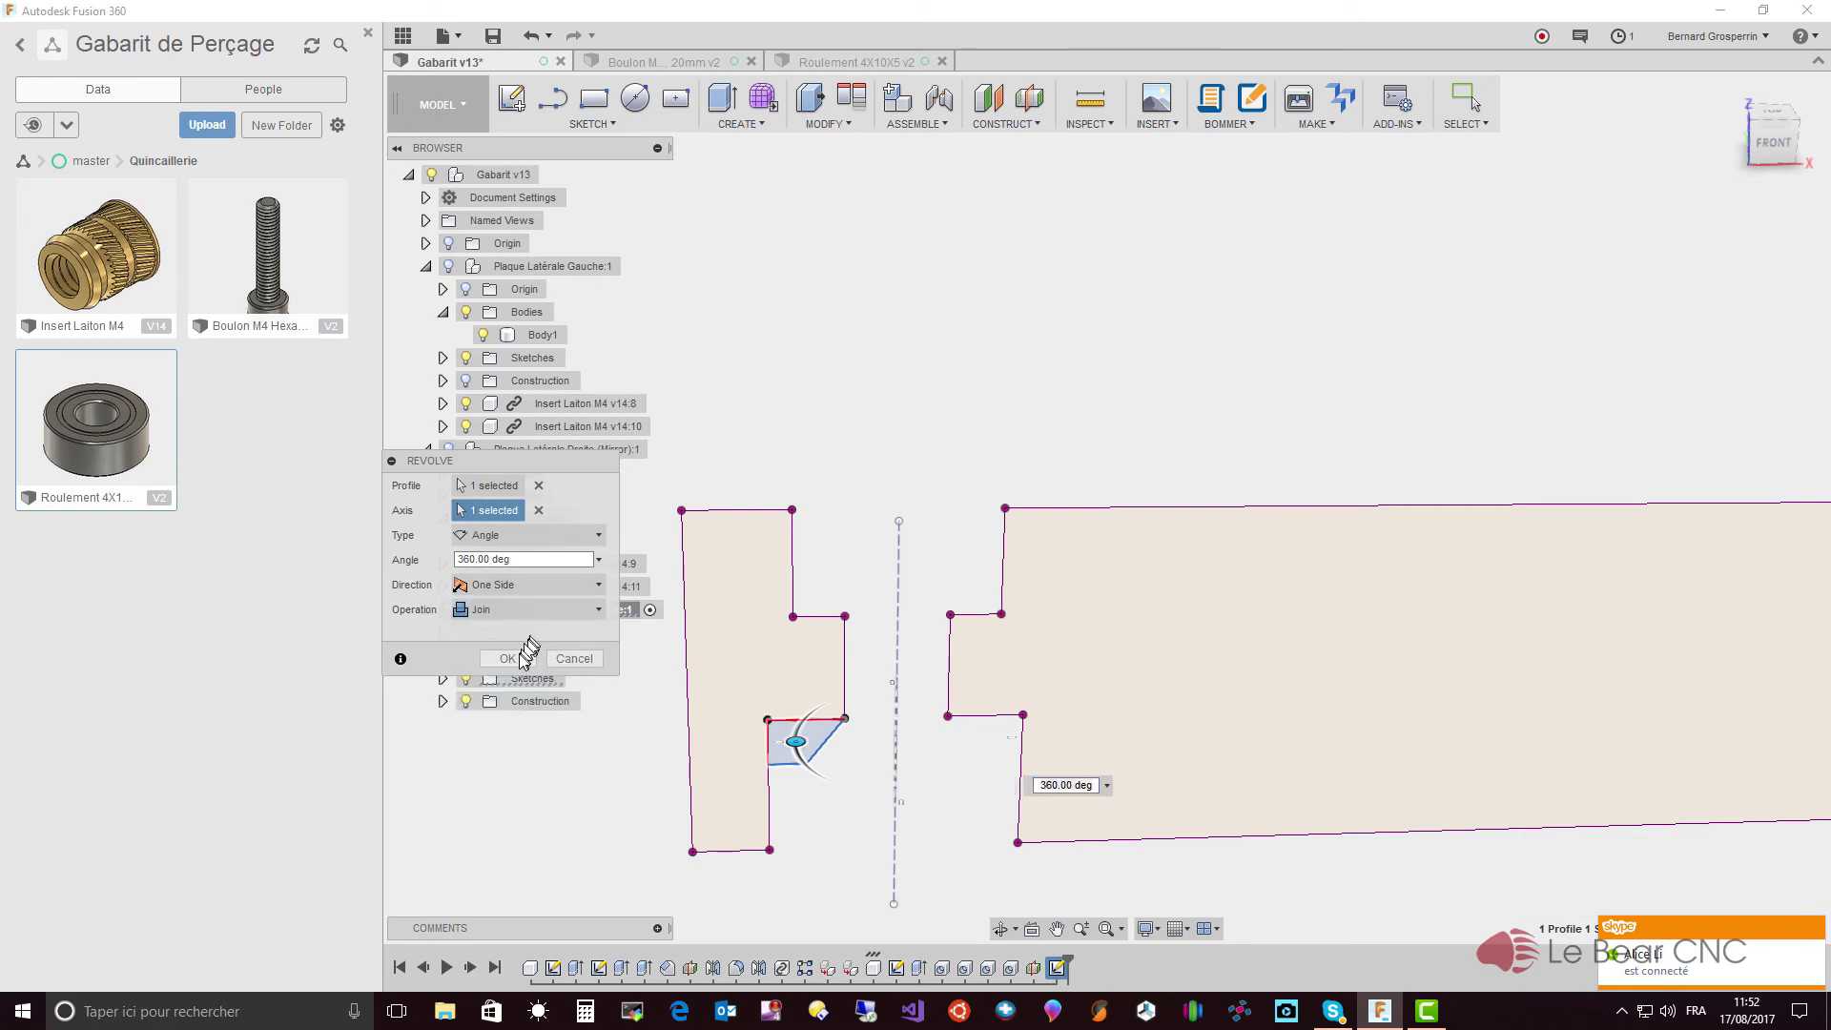
pyautogui.click(515, 660)
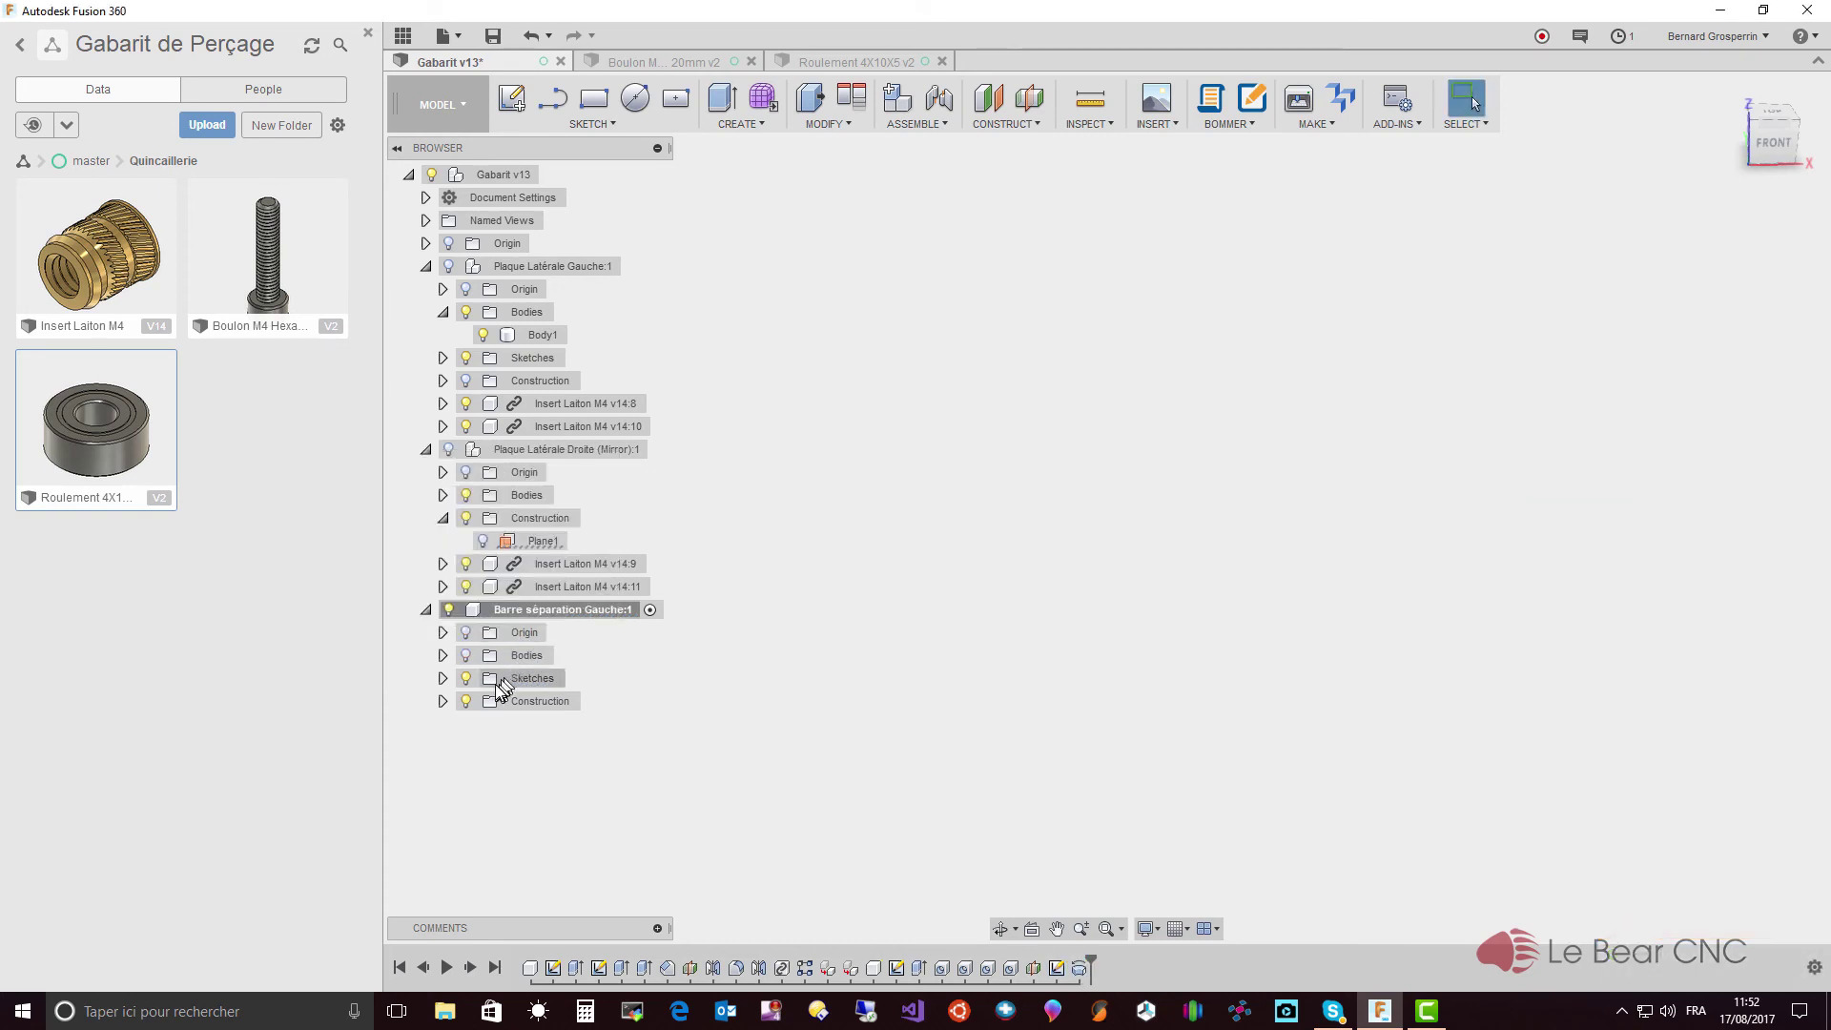
# - Show the separation bar's bodies and revolve the right recess's trapezoid 360° about its construction line, using the Join operation
pyautogui.click(466, 658)
pyautogui.click(467, 658)
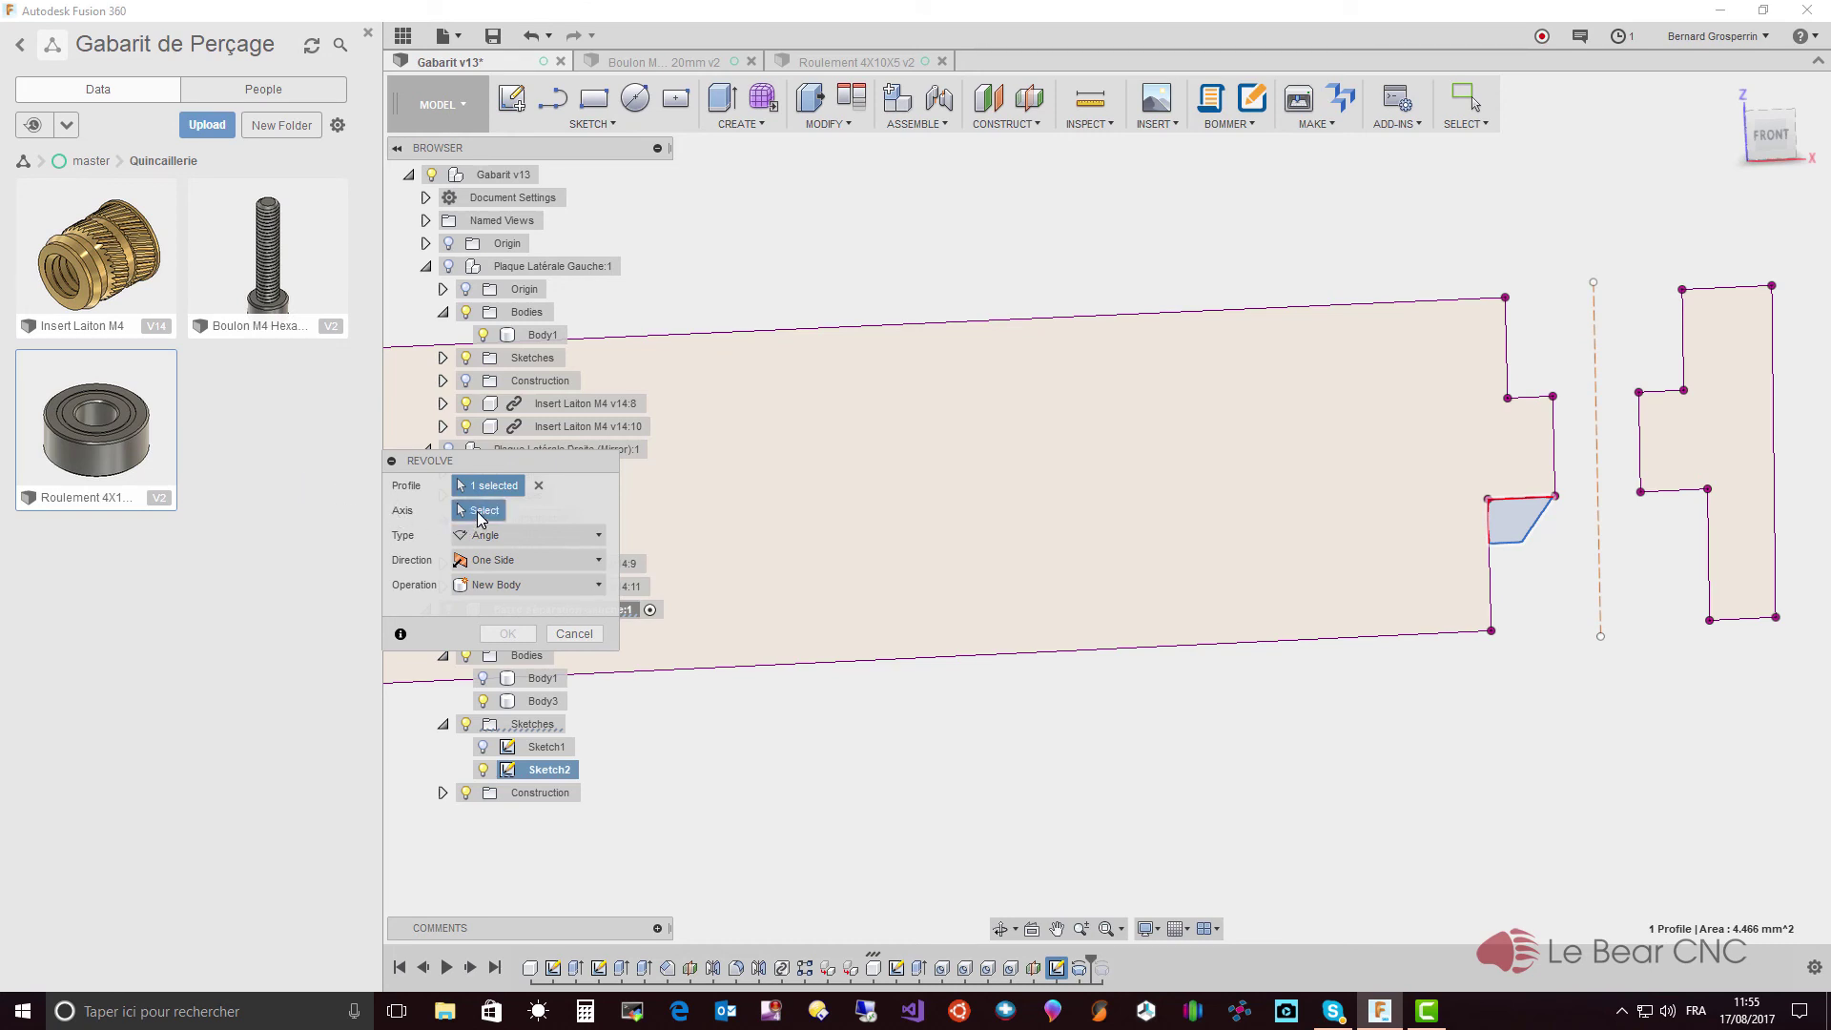
pyautogui.click(480, 513)
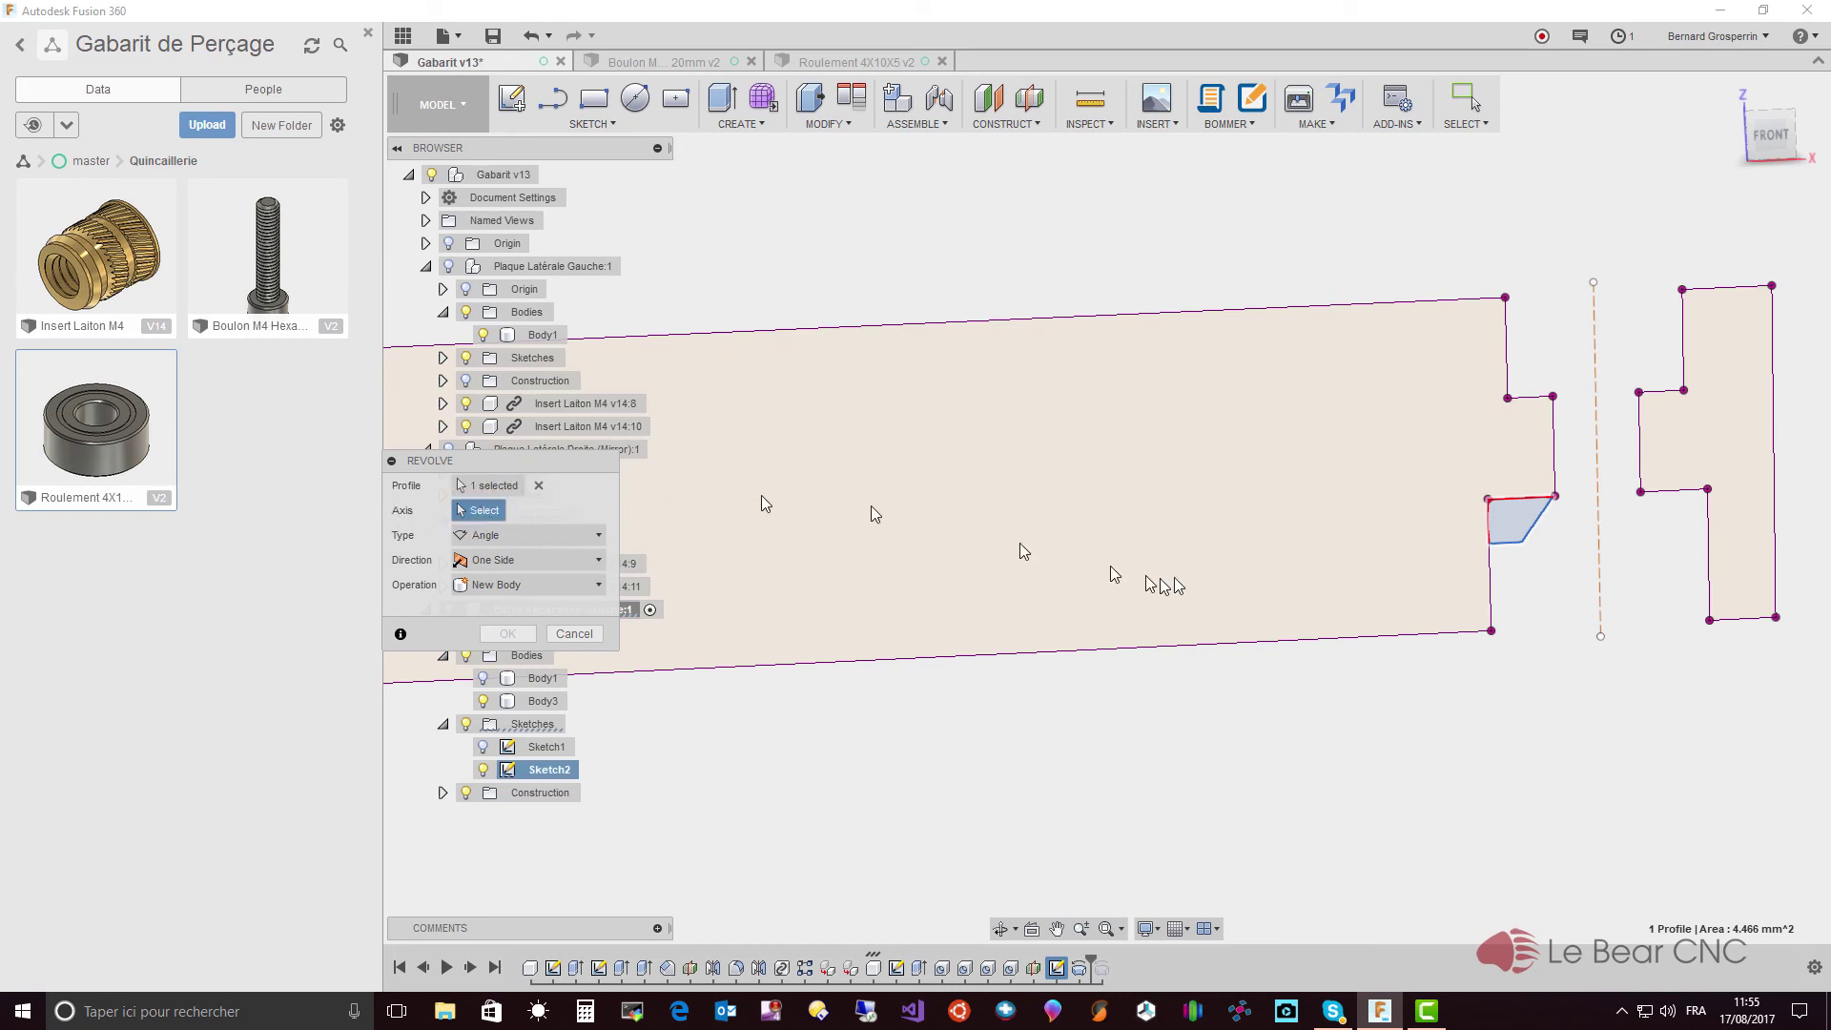
pyautogui.click(1596, 601)
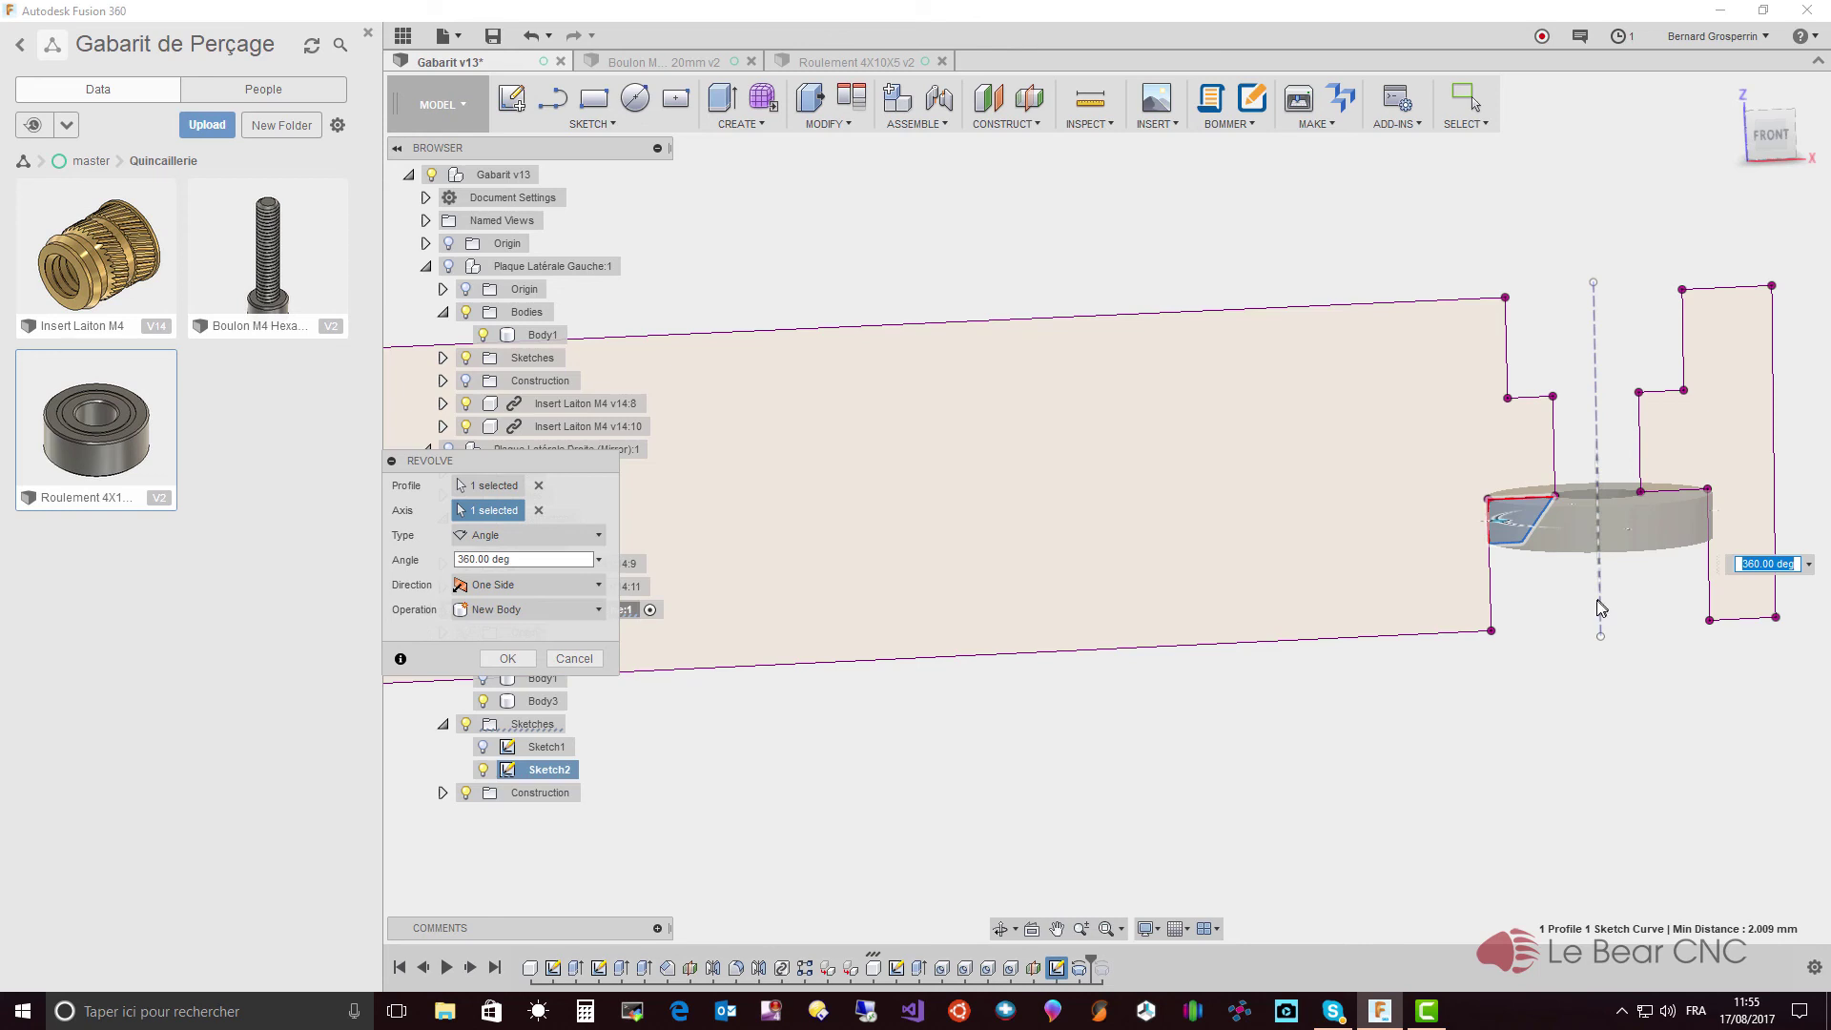
pyautogui.click(601, 610)
pyautogui.click(523, 633)
pyautogui.click(512, 656)
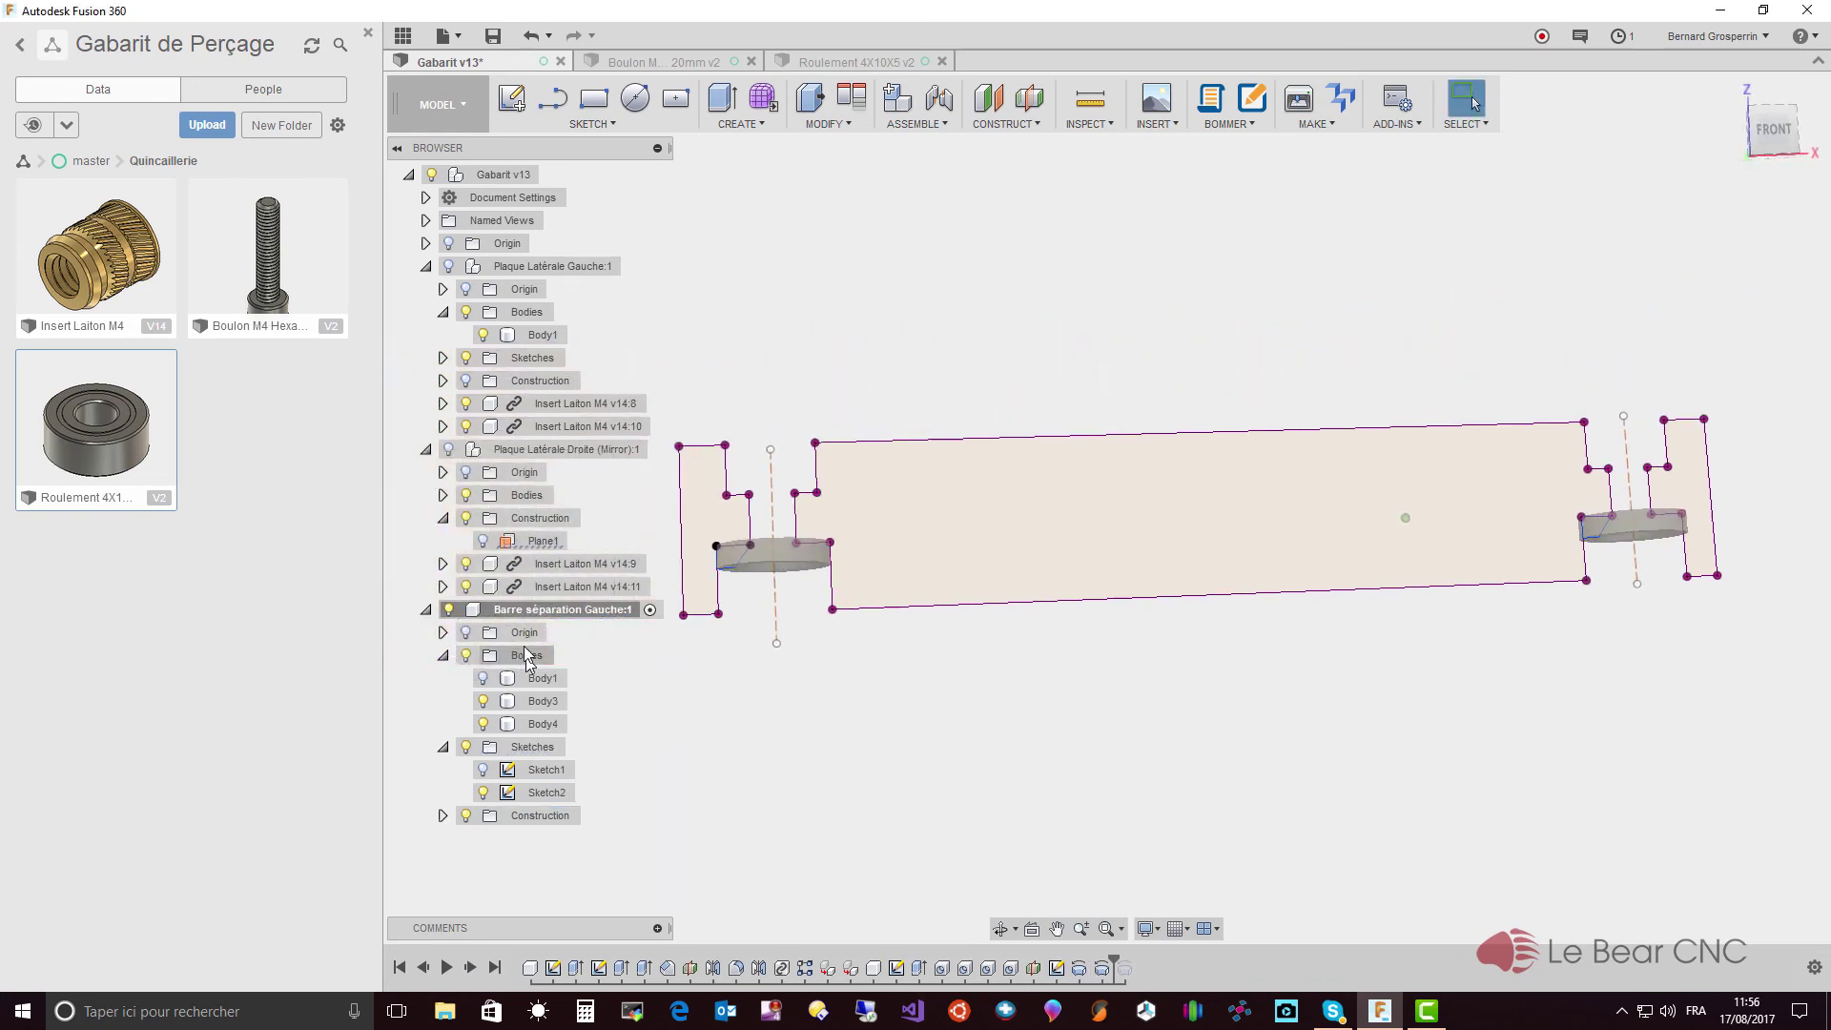
# - Show the separation bar's Body1 and examine the bearing recesses from its underside
pyautogui.click(501, 728)
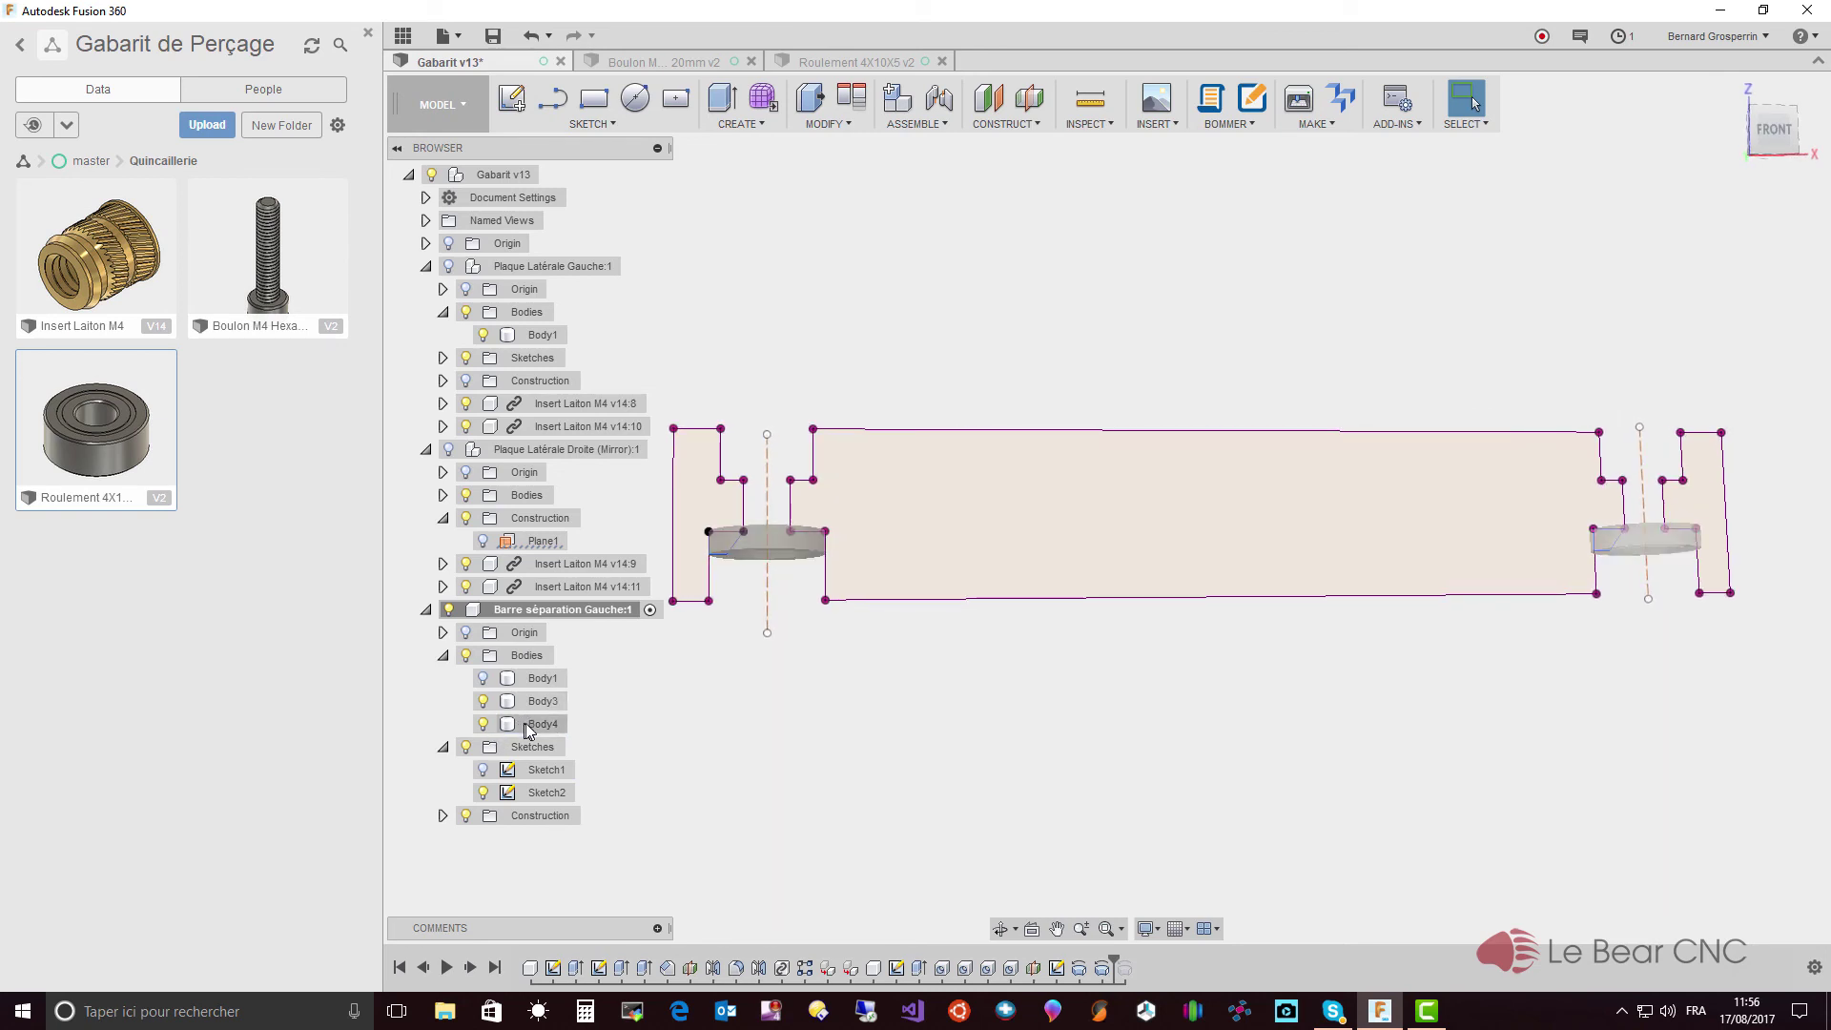
pyautogui.click(480, 679)
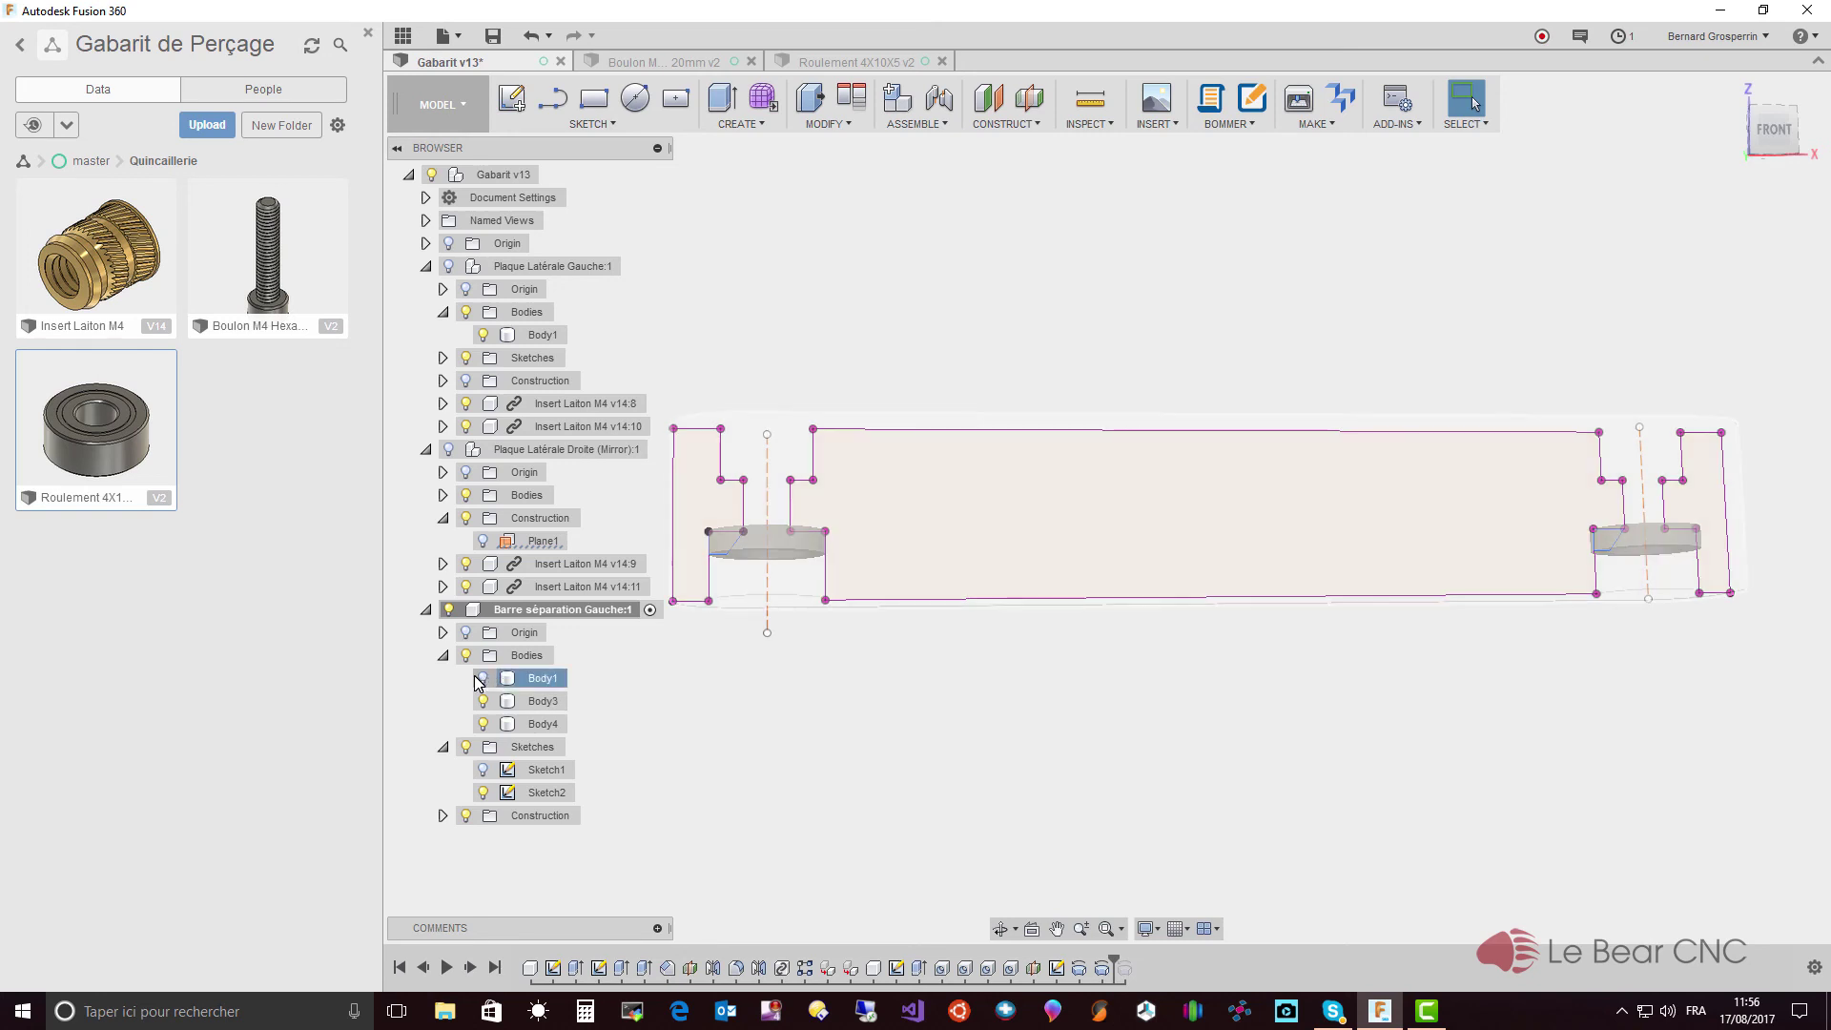
pyautogui.click(481, 678)
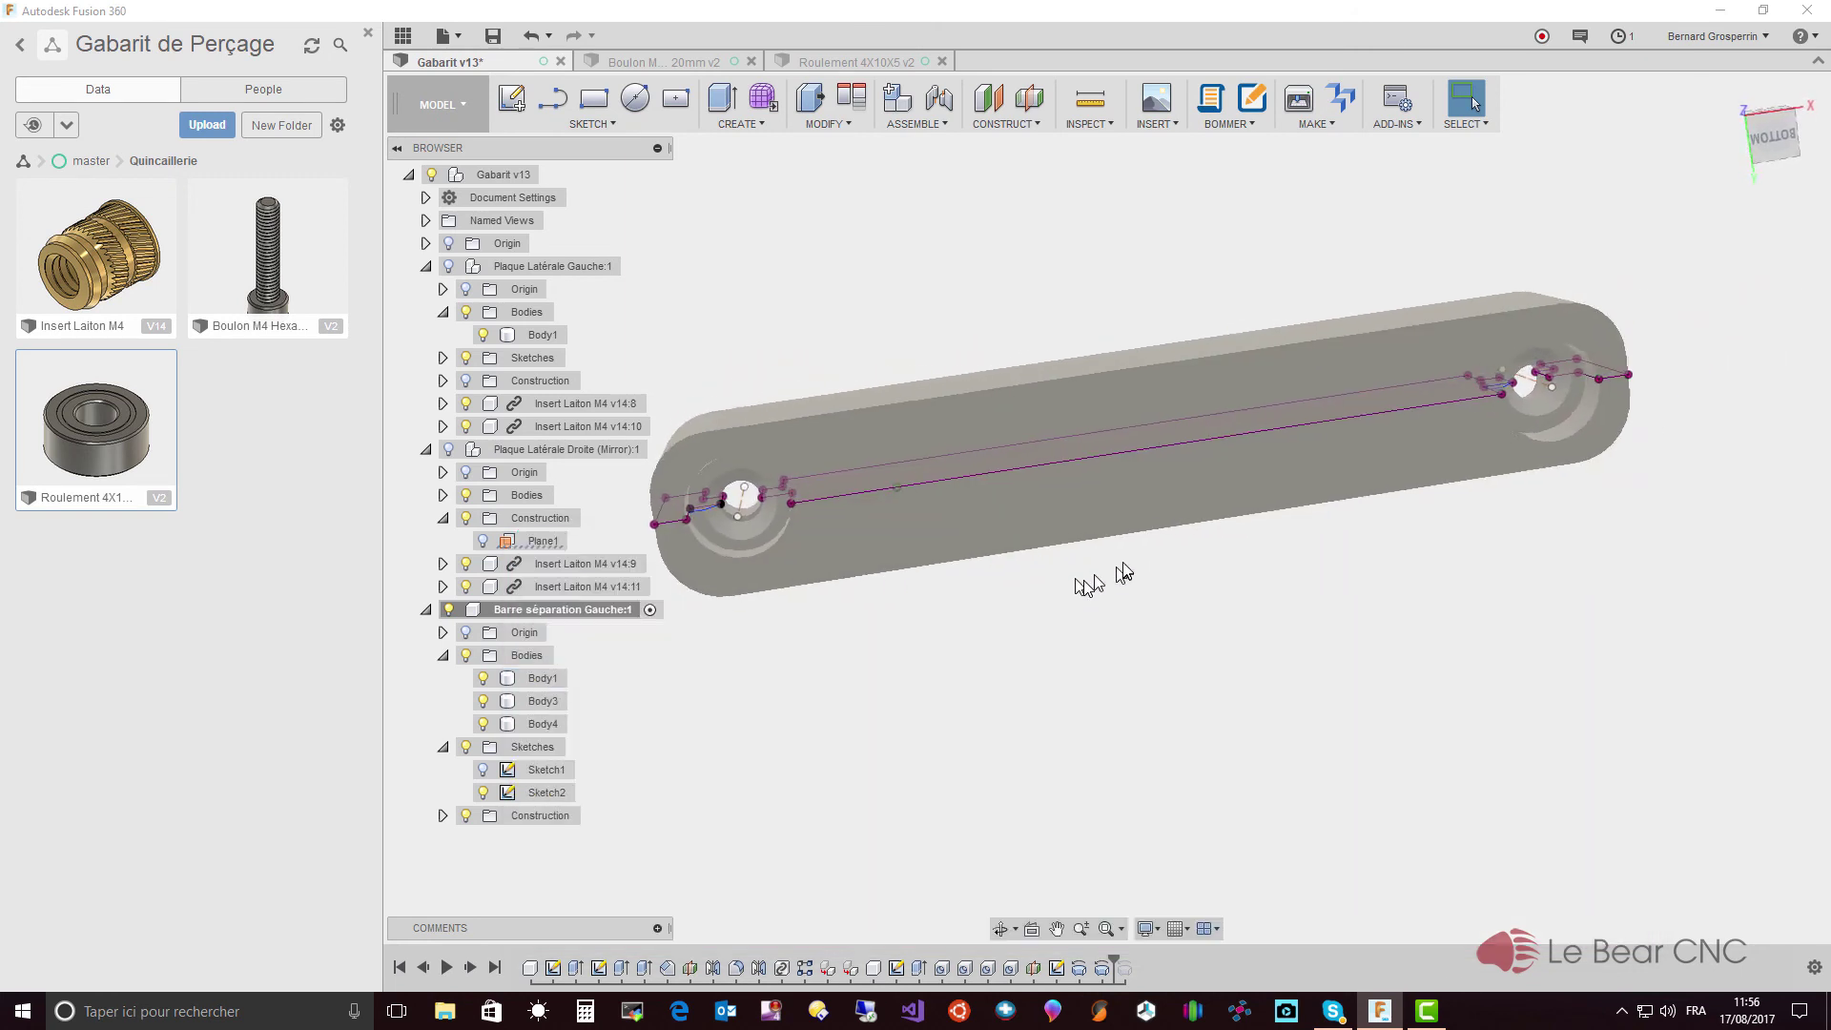
pyautogui.keyDown('shift'); pyautogui.moveTo(937, 550); pyautogui.dragTo(847, 728, button='middle'); pyautogui.keyUp('shift')
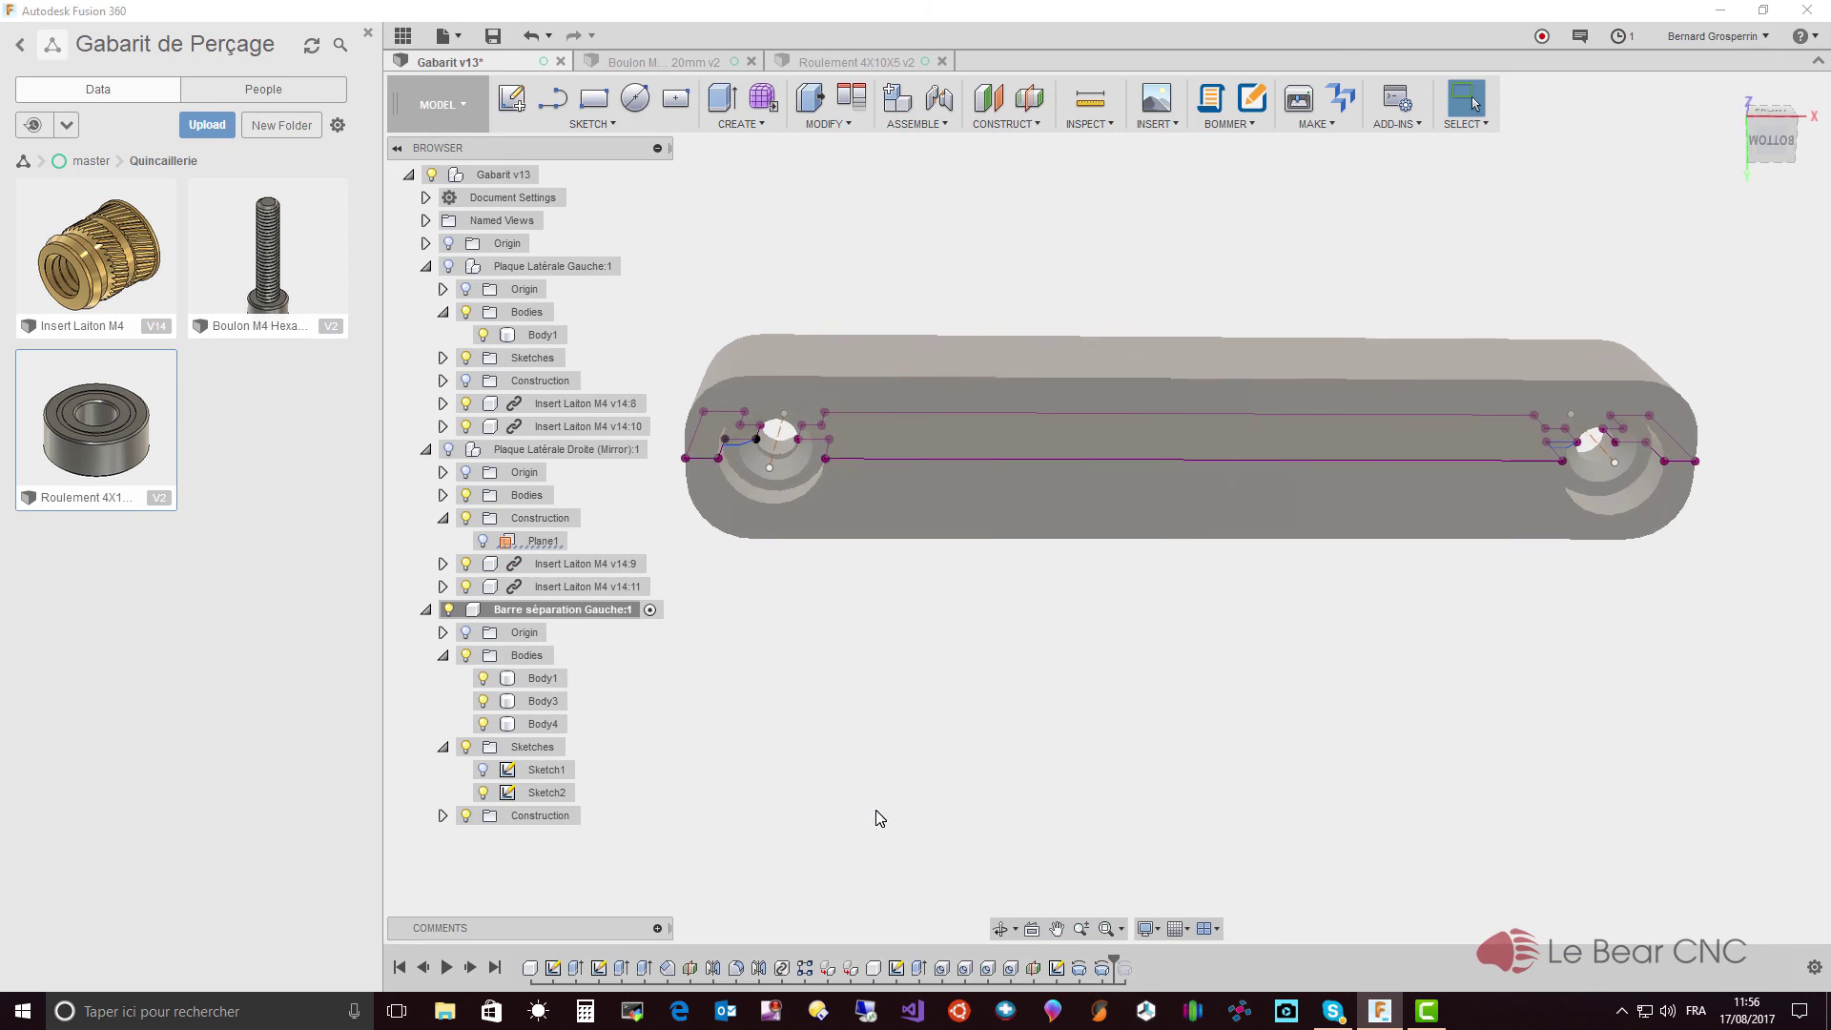
pyautogui.click(988, 982)
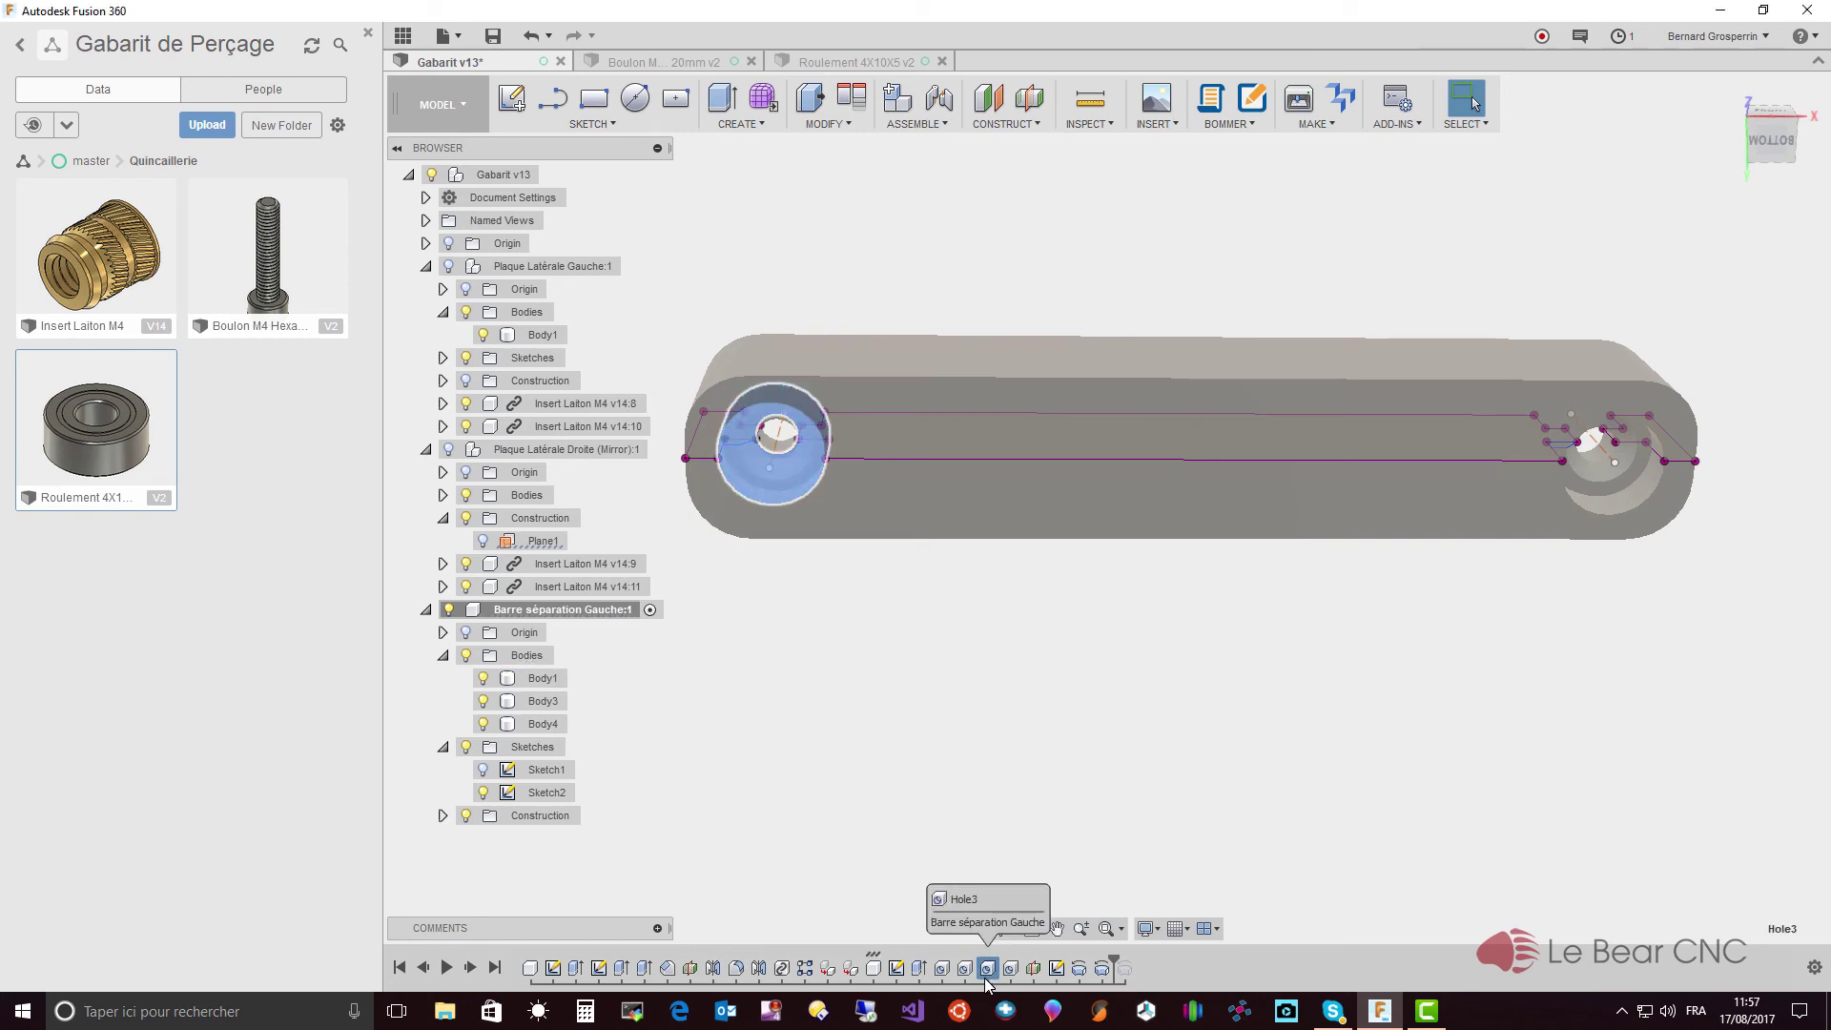
pyautogui.rightClick(986, 982)
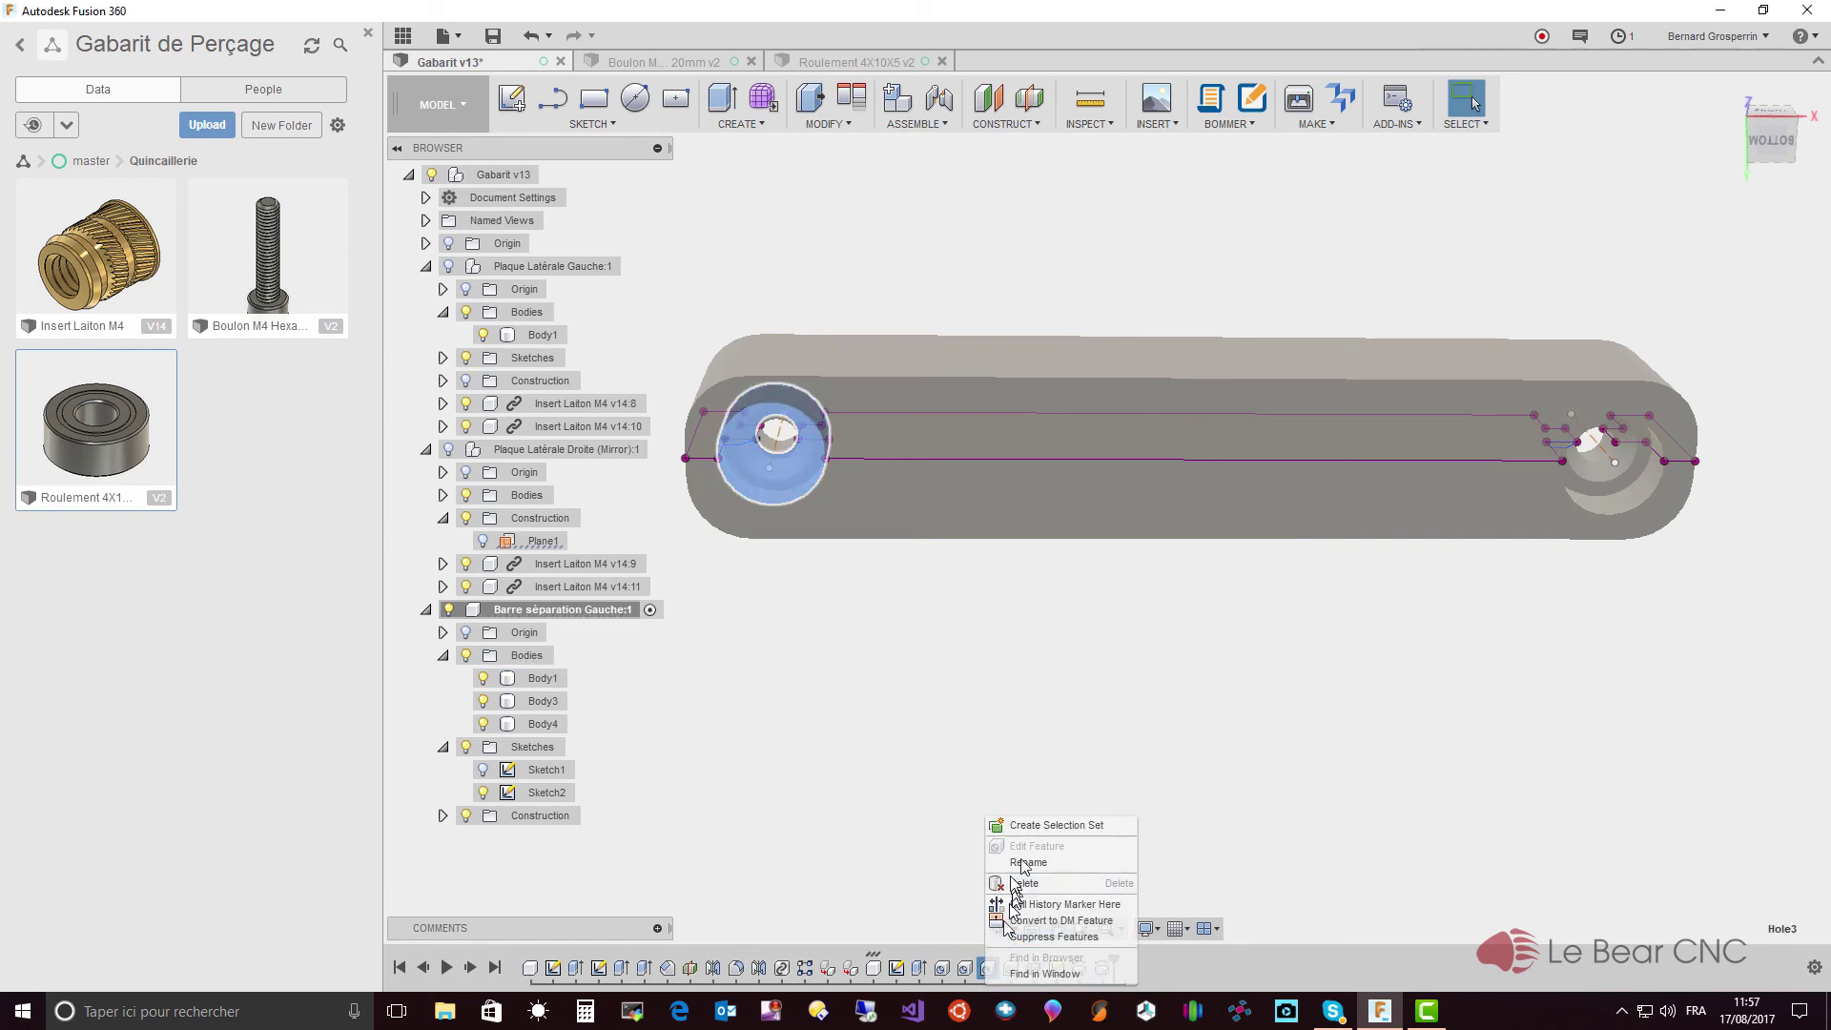
pyautogui.click(918, 858)
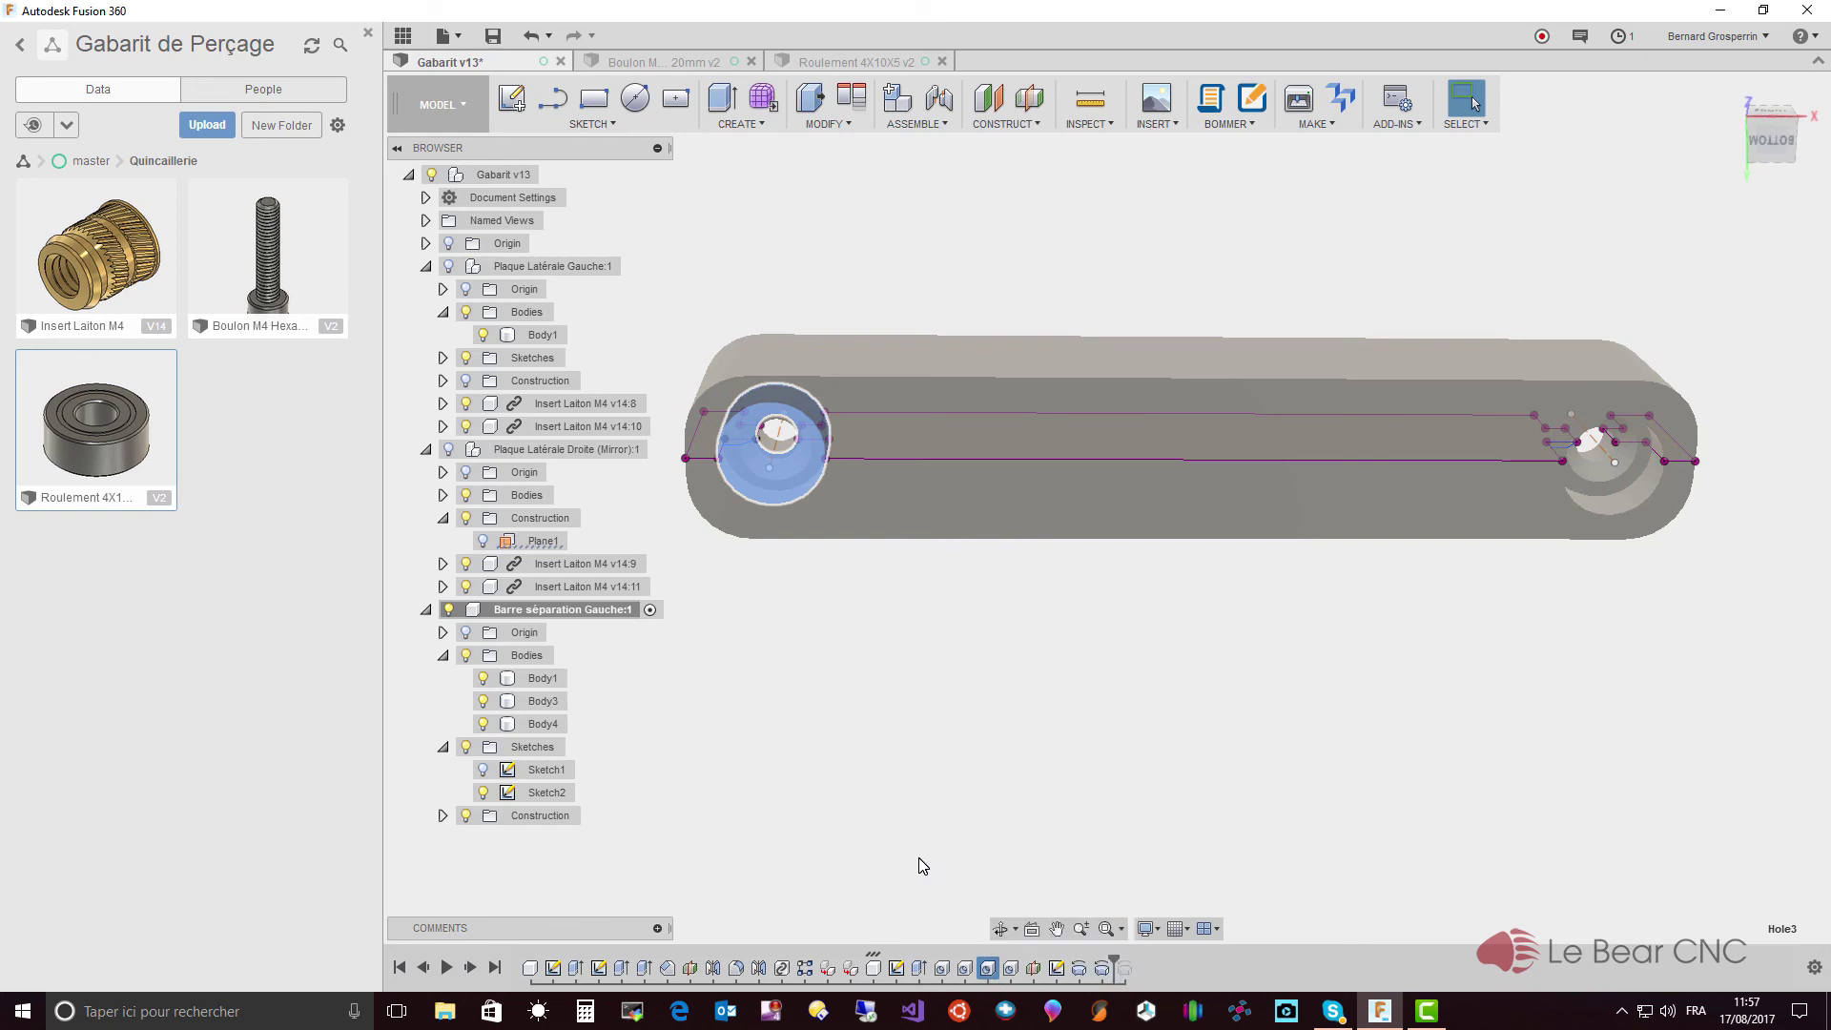
# - Open the left bearing recess's hole feature for editing and review its depth, diameter and tip angle
pyautogui.rightClick(990, 971)
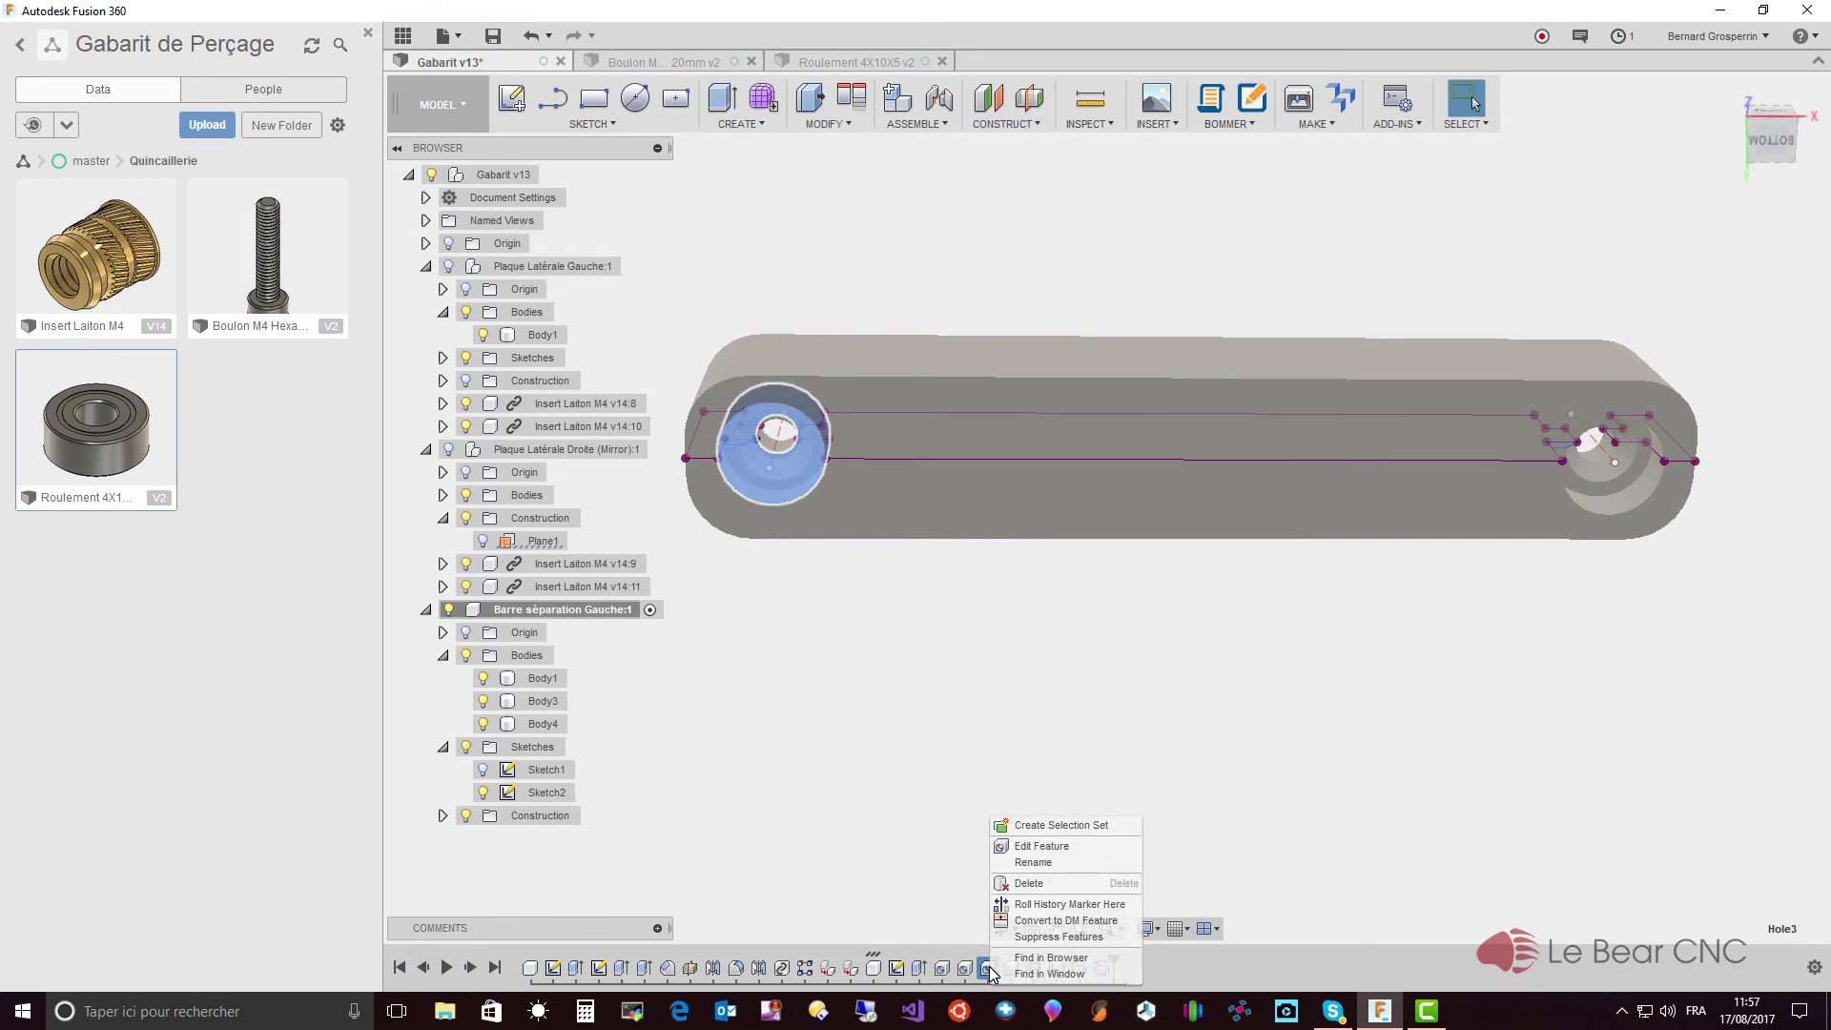
pyautogui.click(1028, 847)
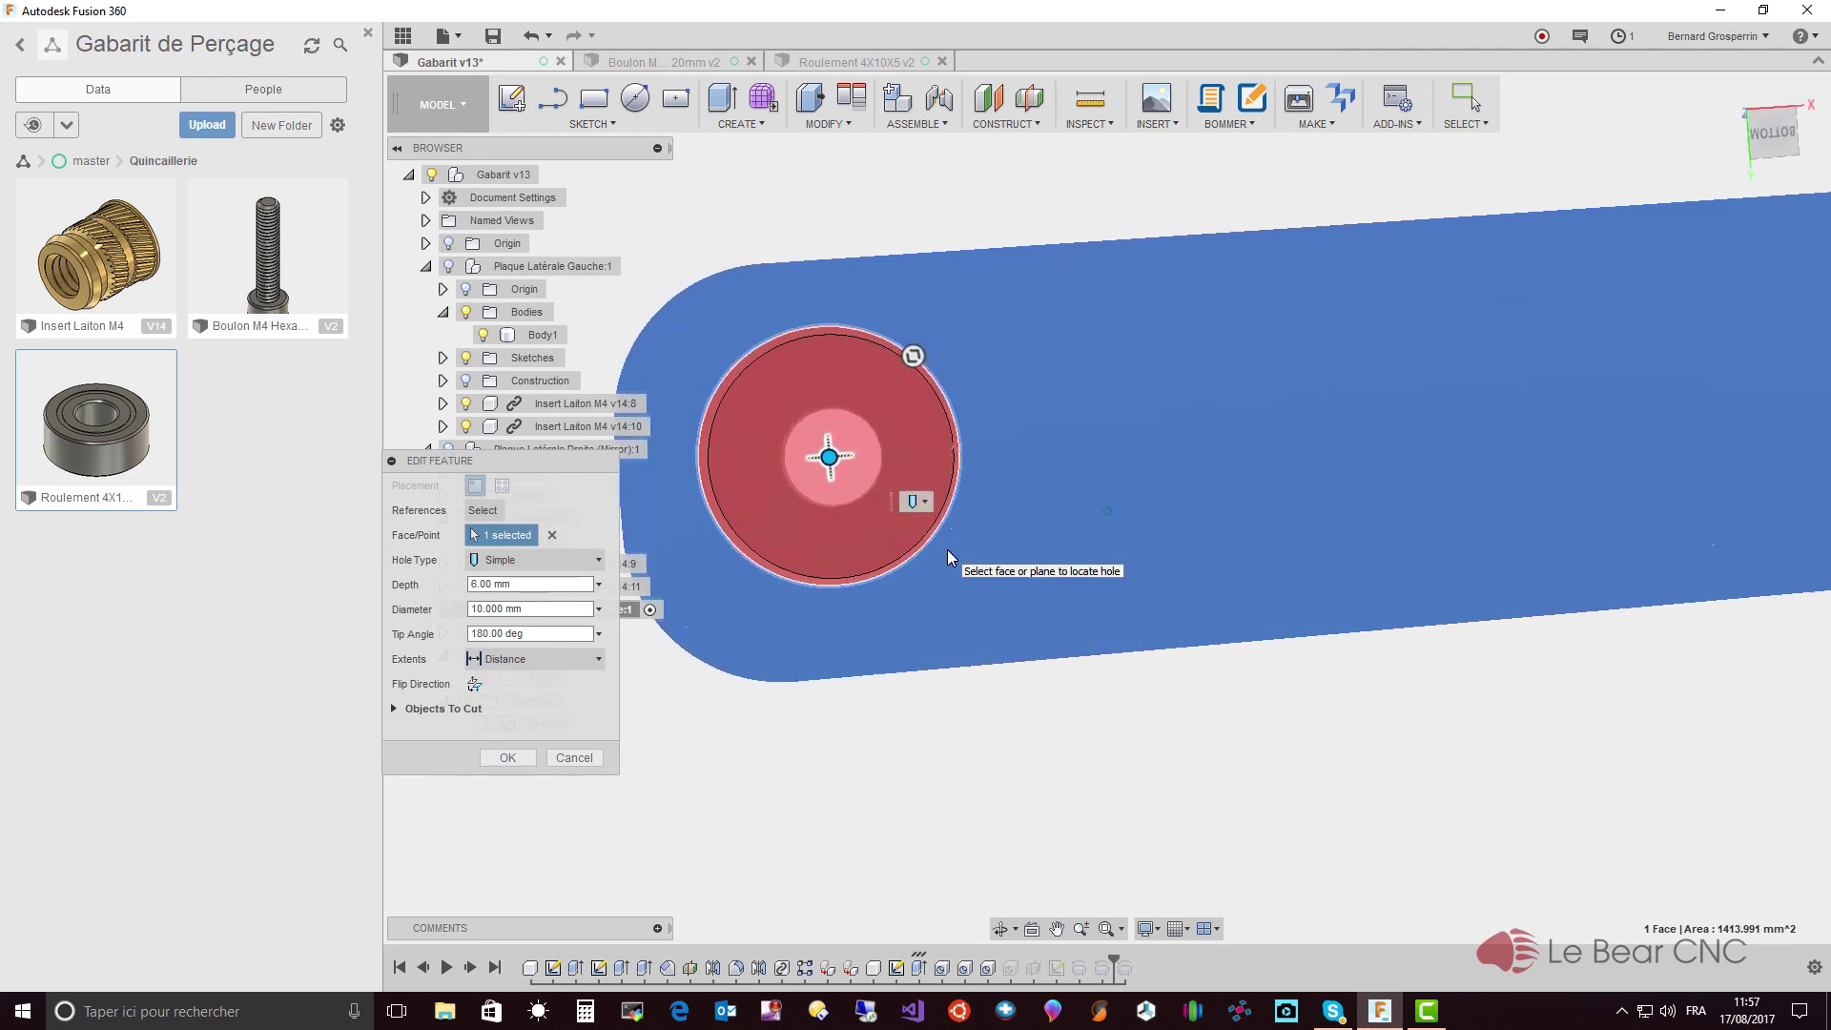
pyautogui.click(507, 758)
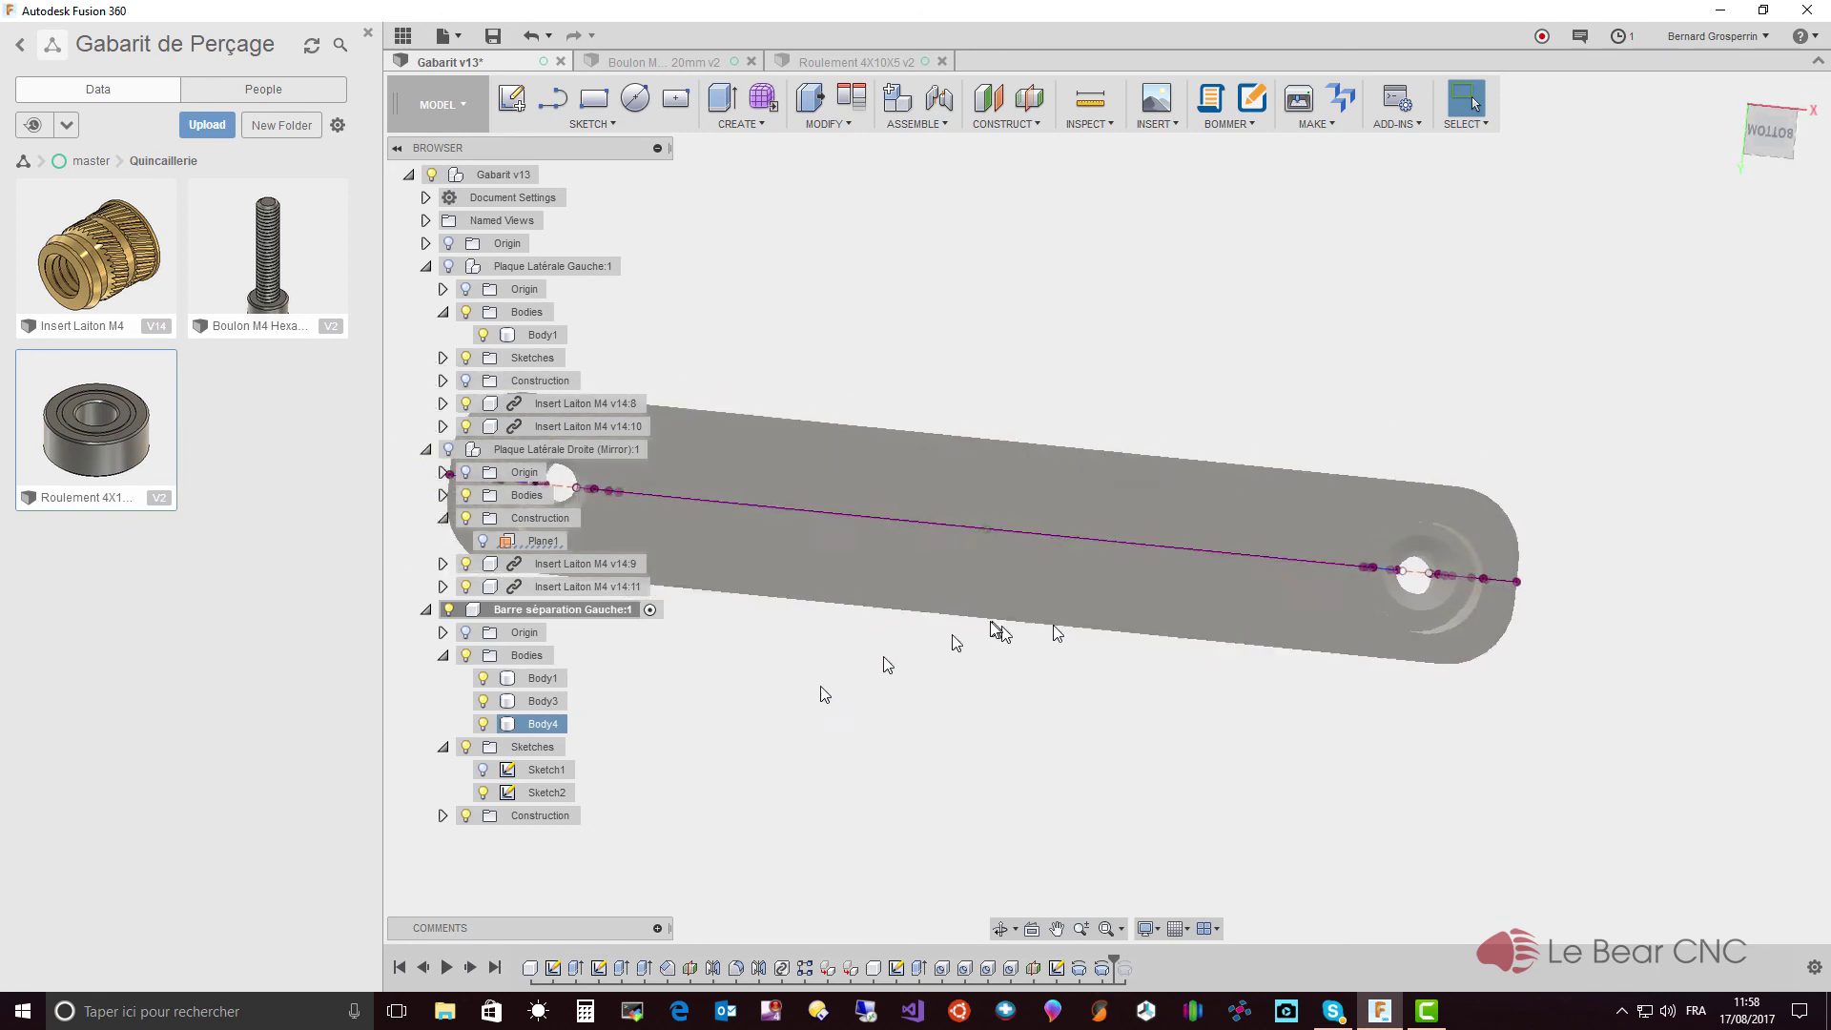
# - Hide Sketch2 and combine Body3 and Body4 with the separation bar's Body1, using the Join operation
pyautogui.click(484, 792)
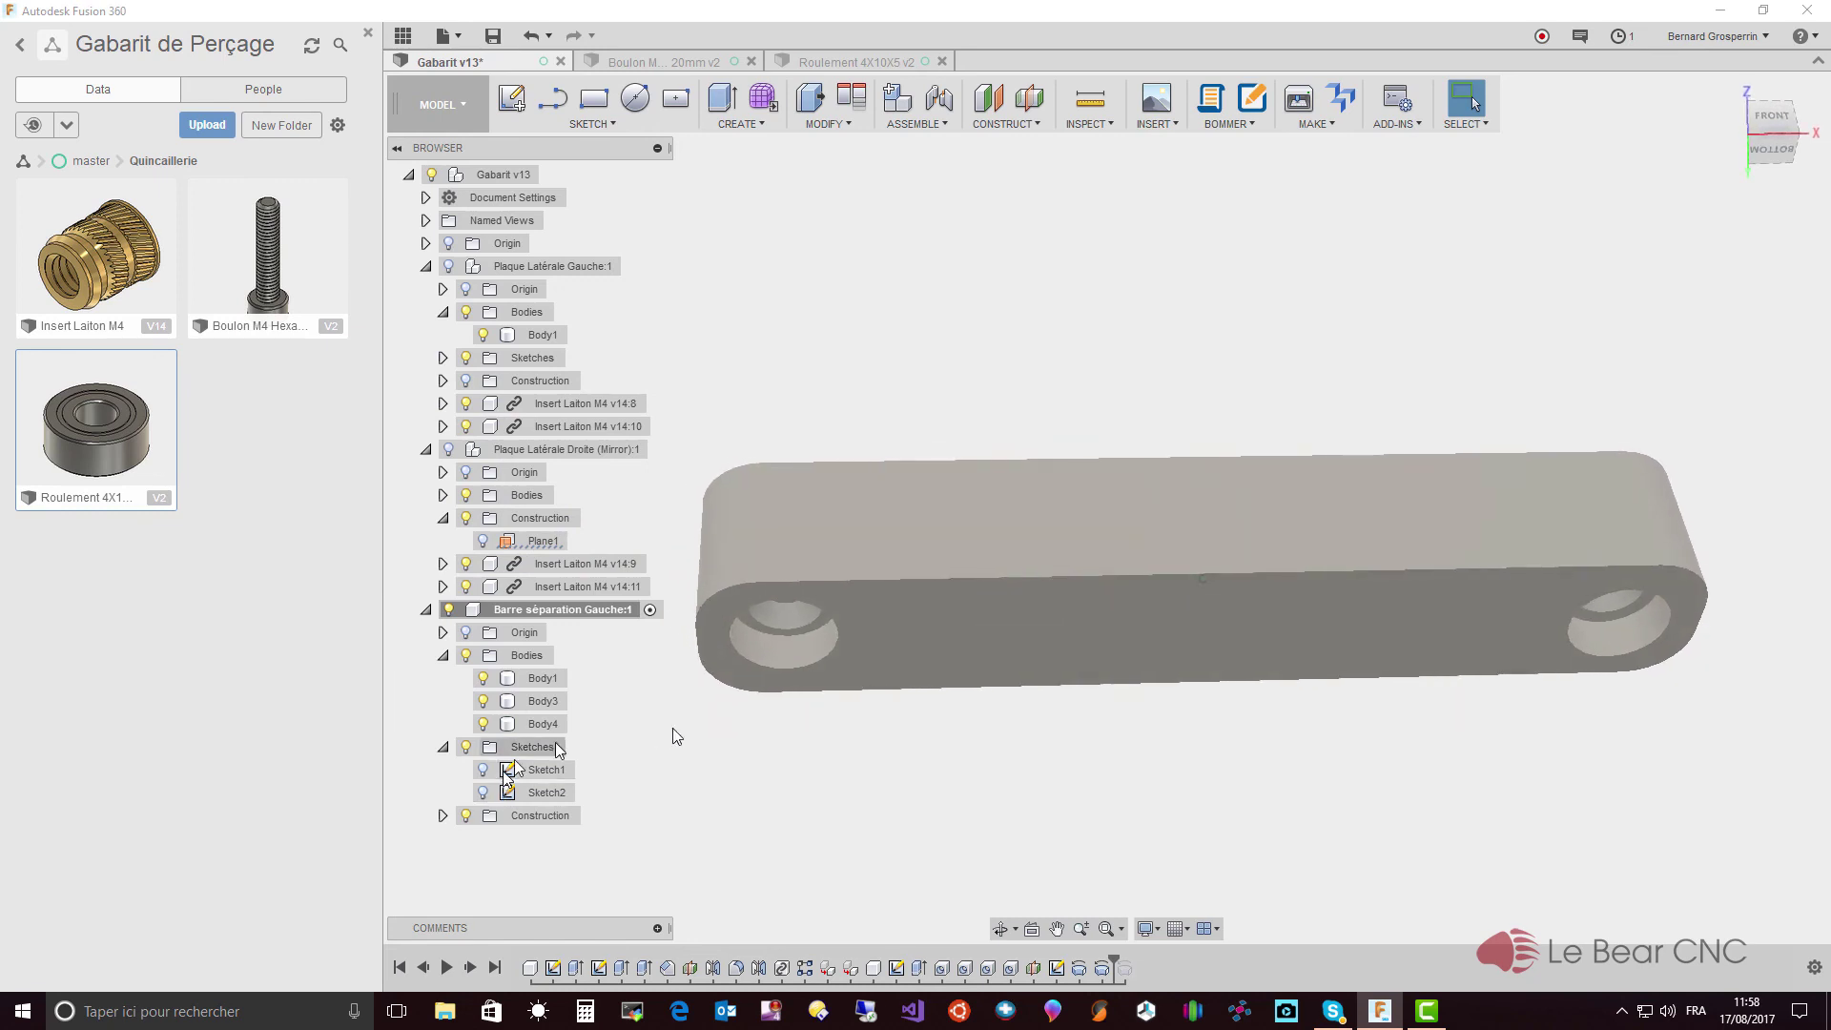
pyautogui.click(535, 725)
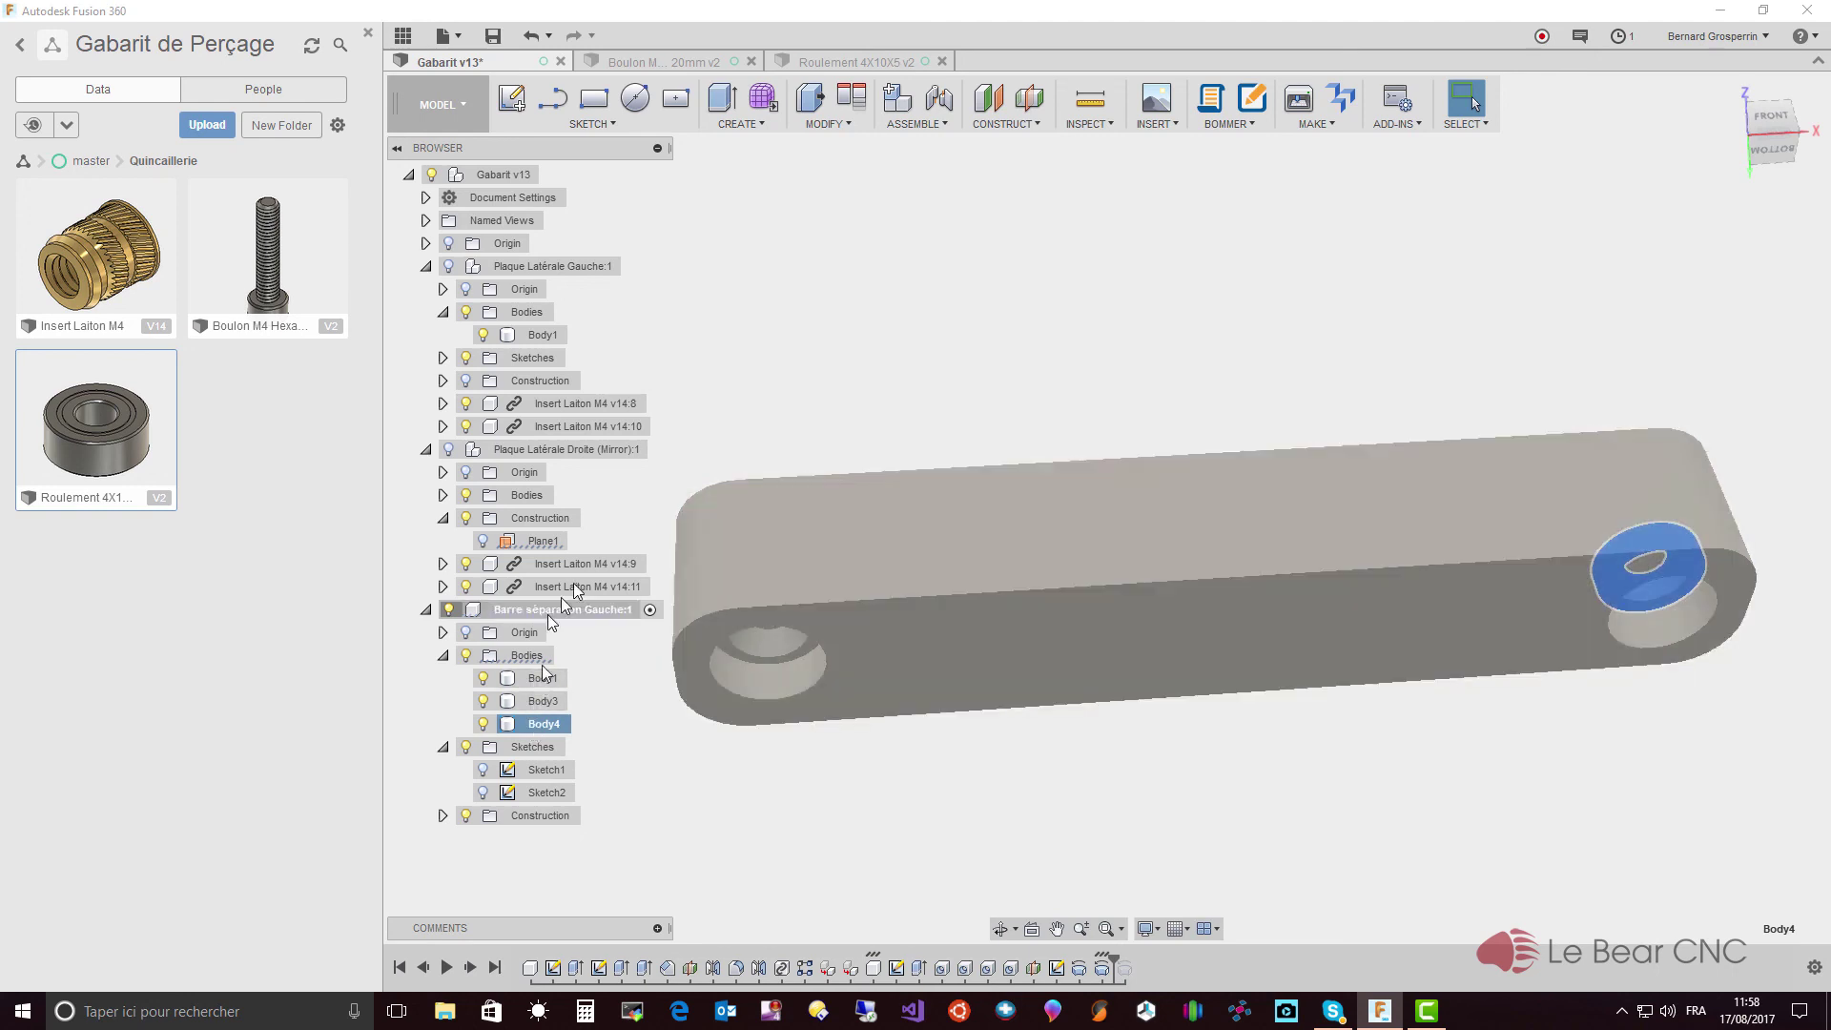
pyautogui.click(816, 123)
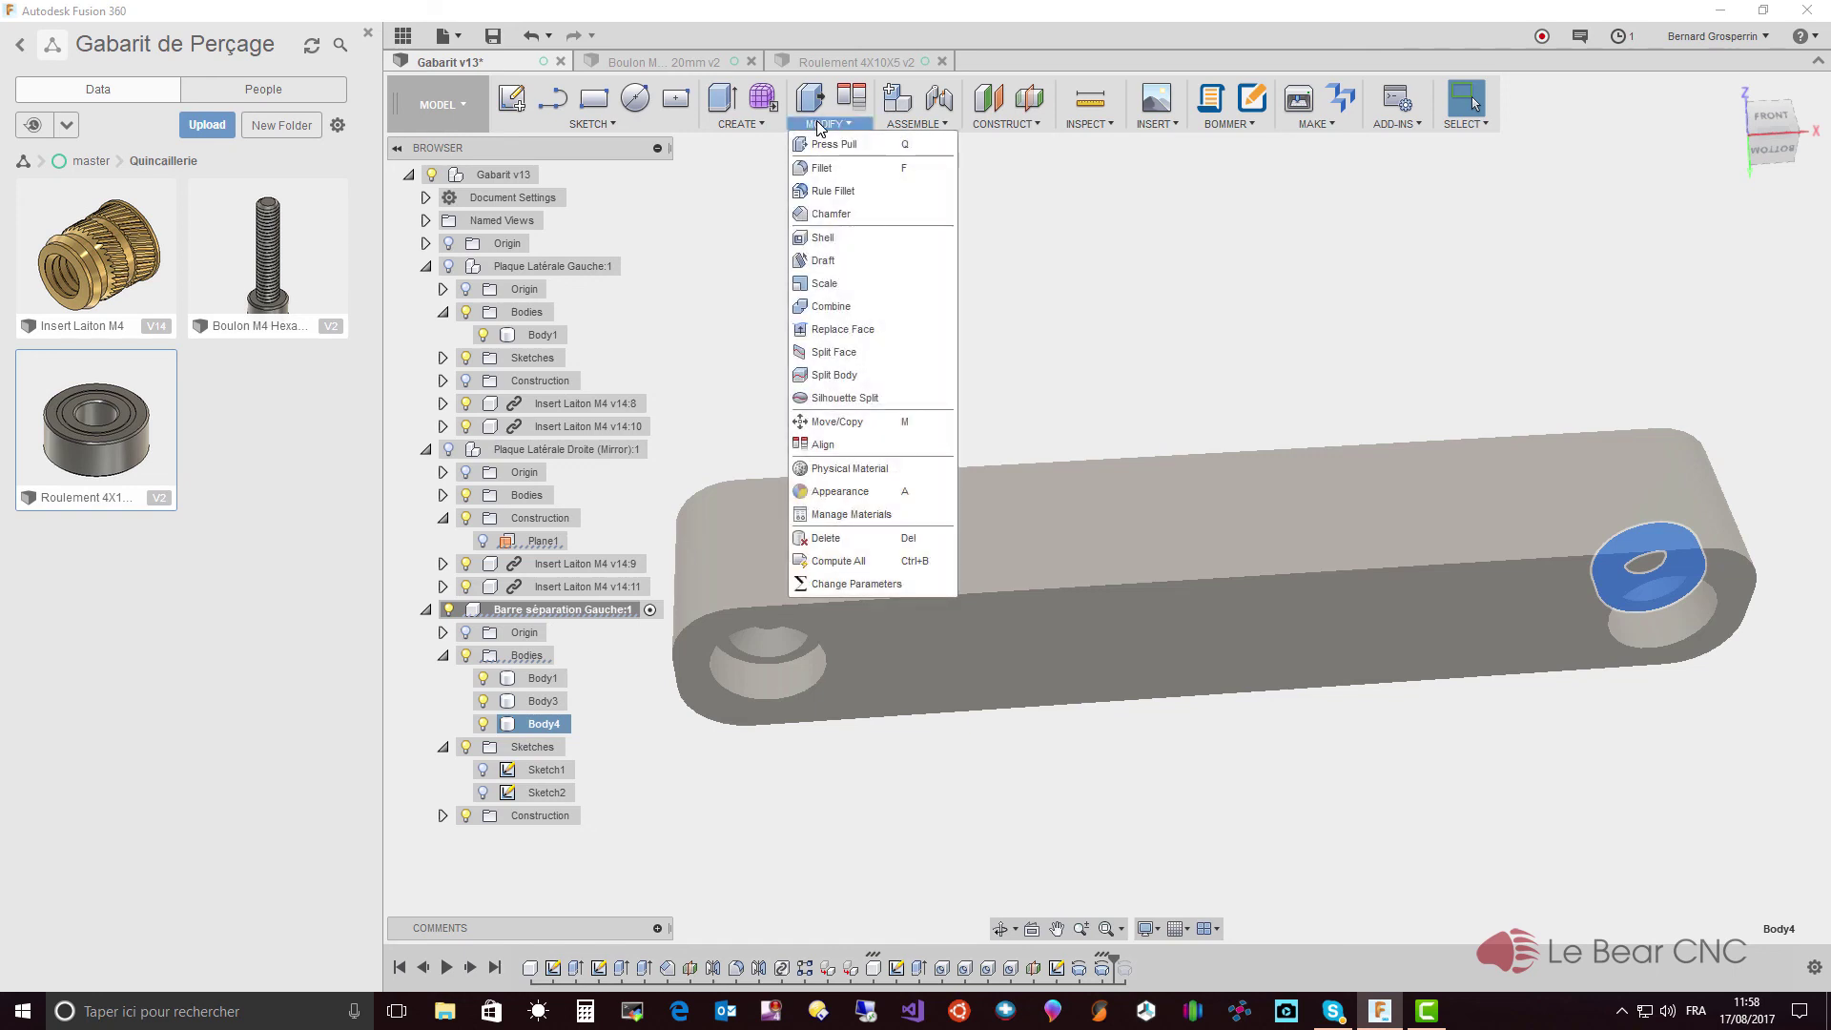
pyautogui.click(832, 306)
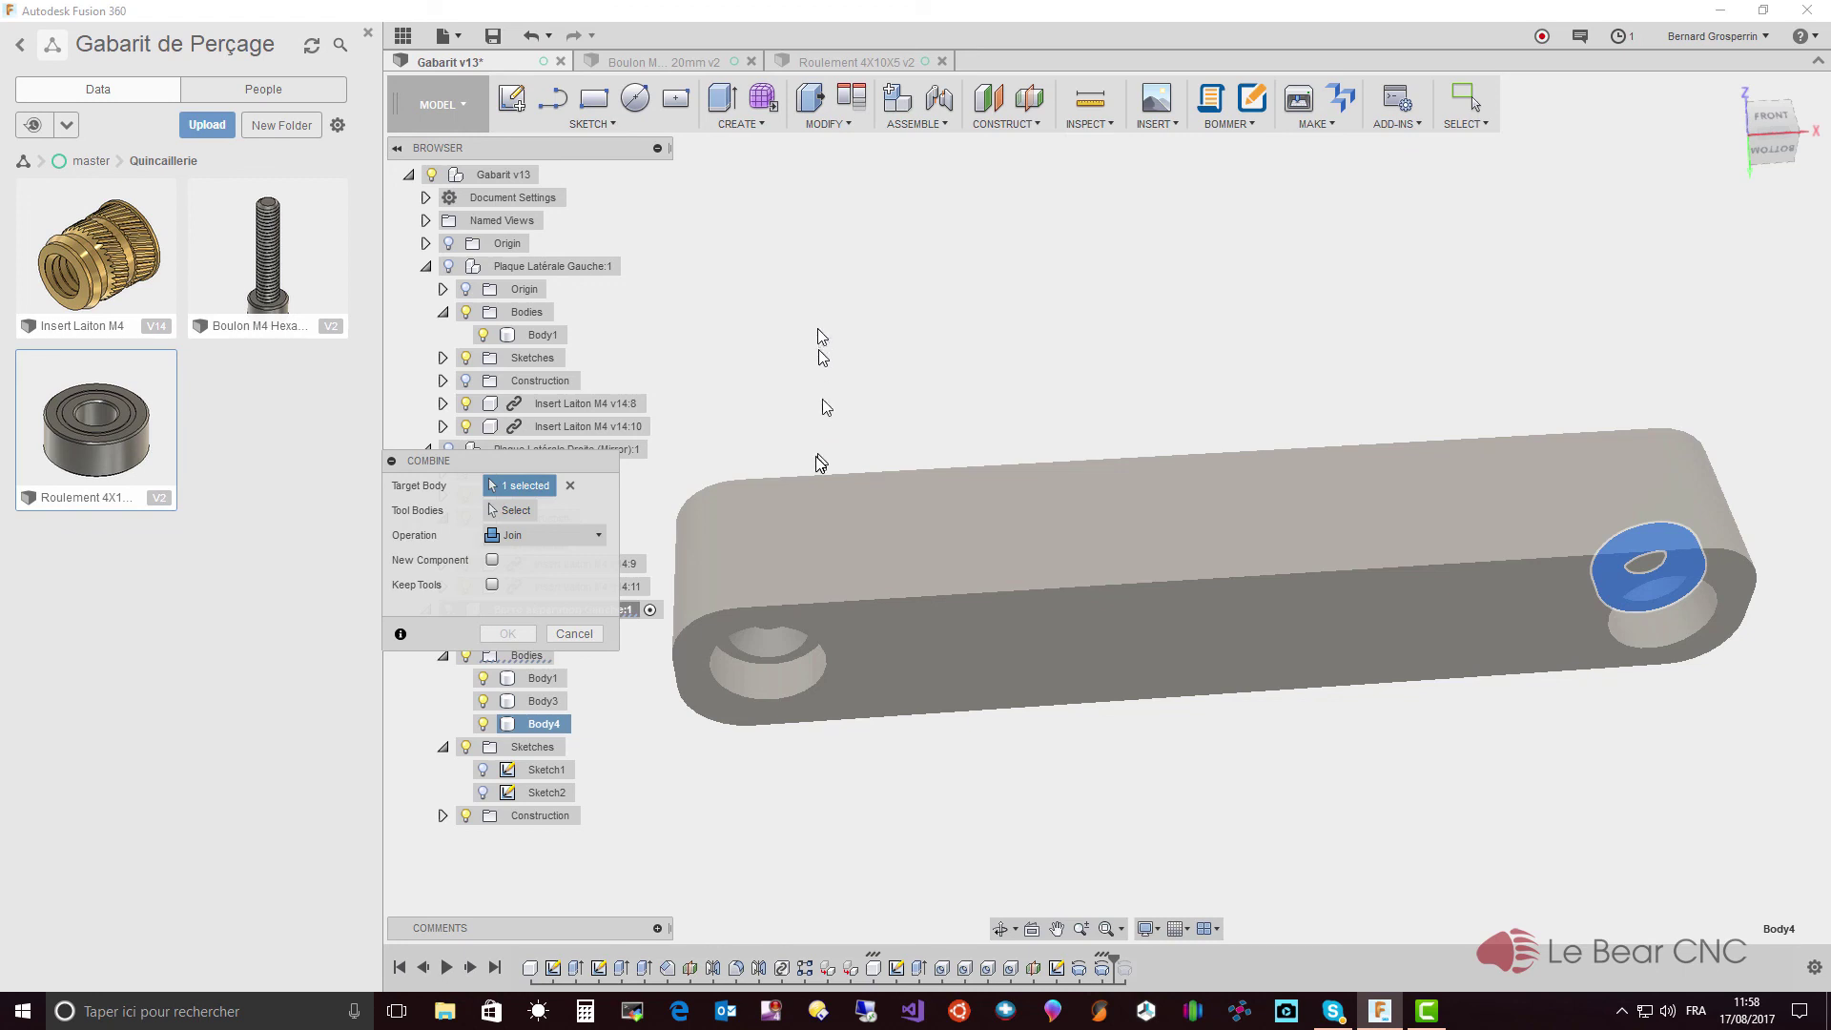
pyautogui.click(902, 615)
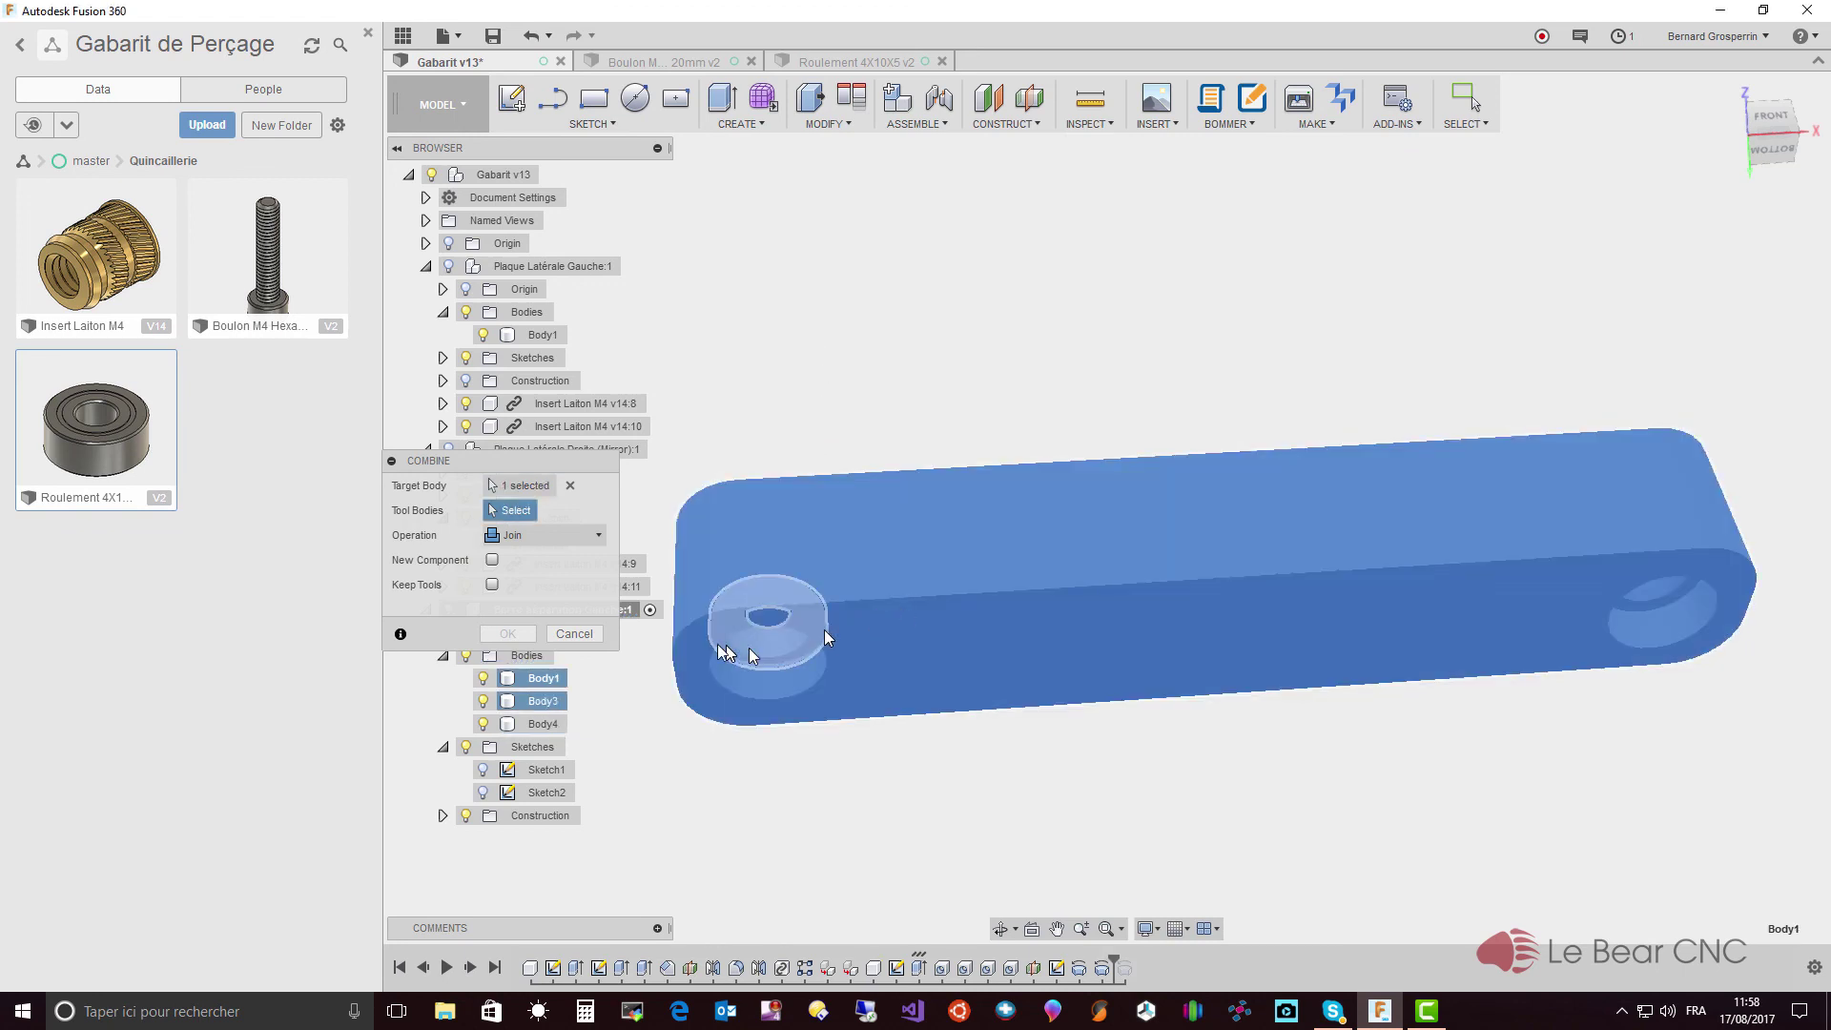
pyautogui.click(563, 702)
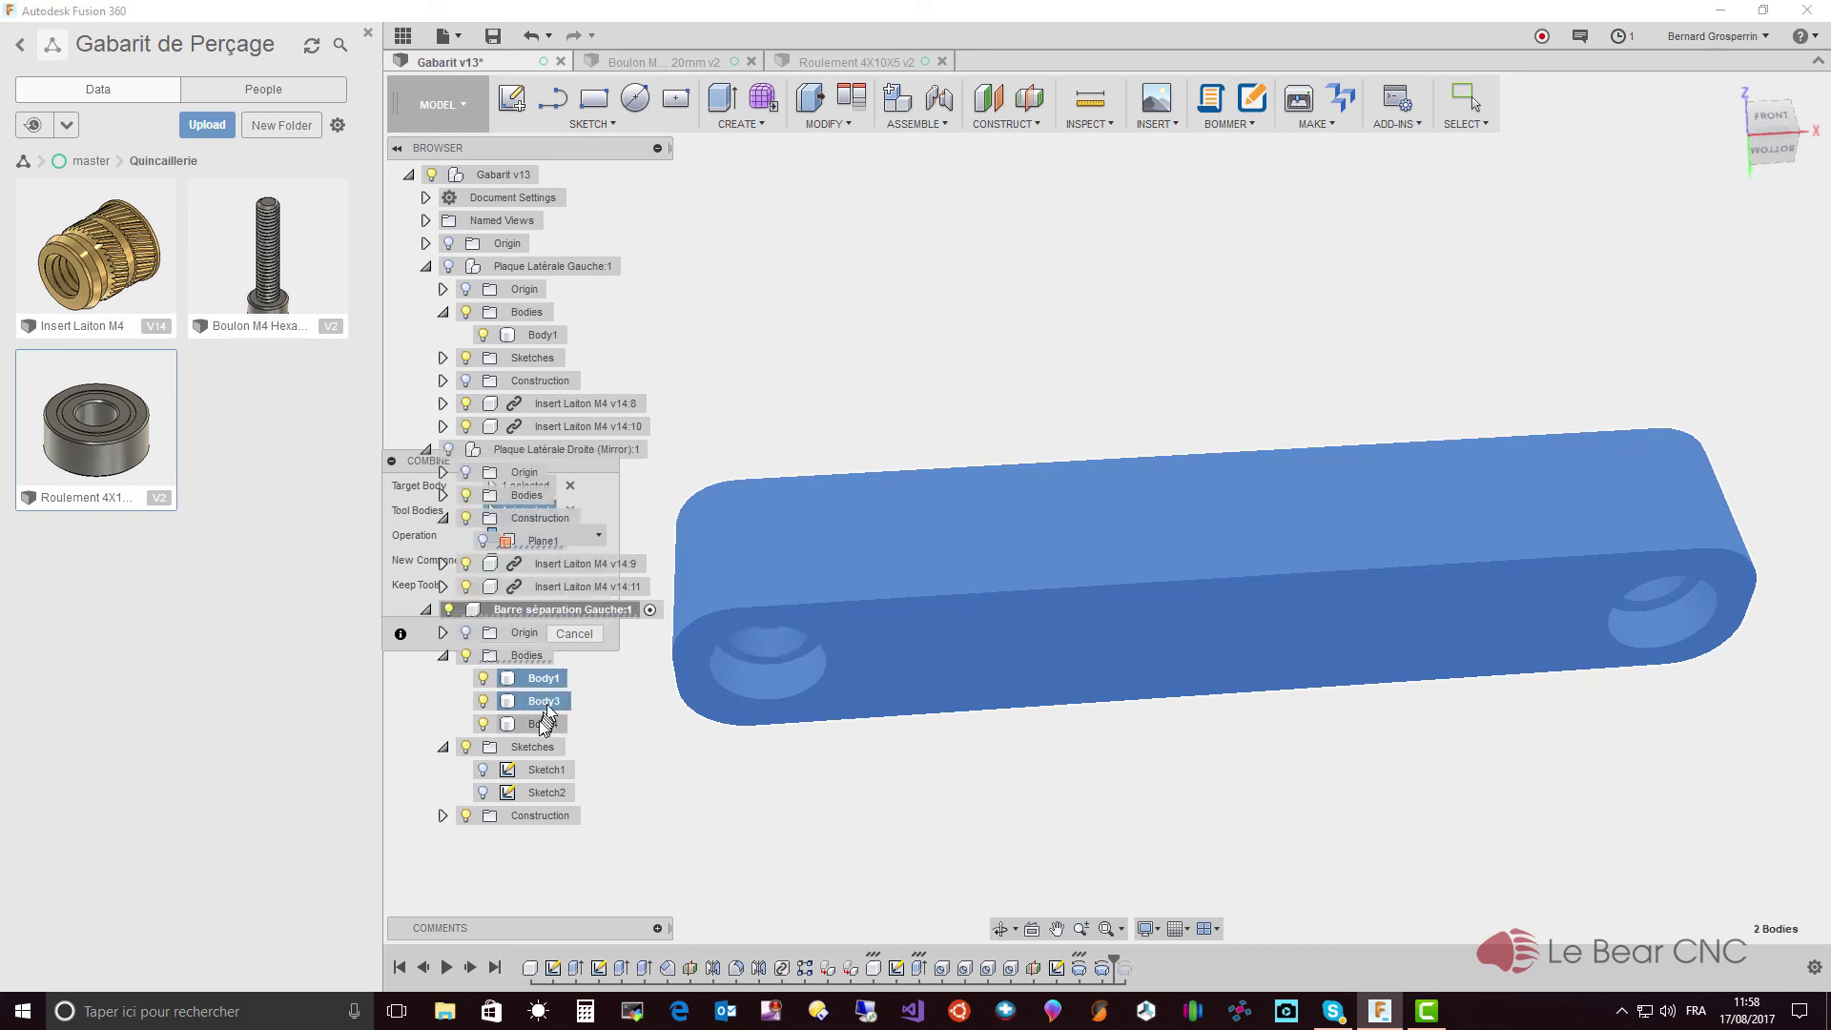
pyautogui.click(542, 727)
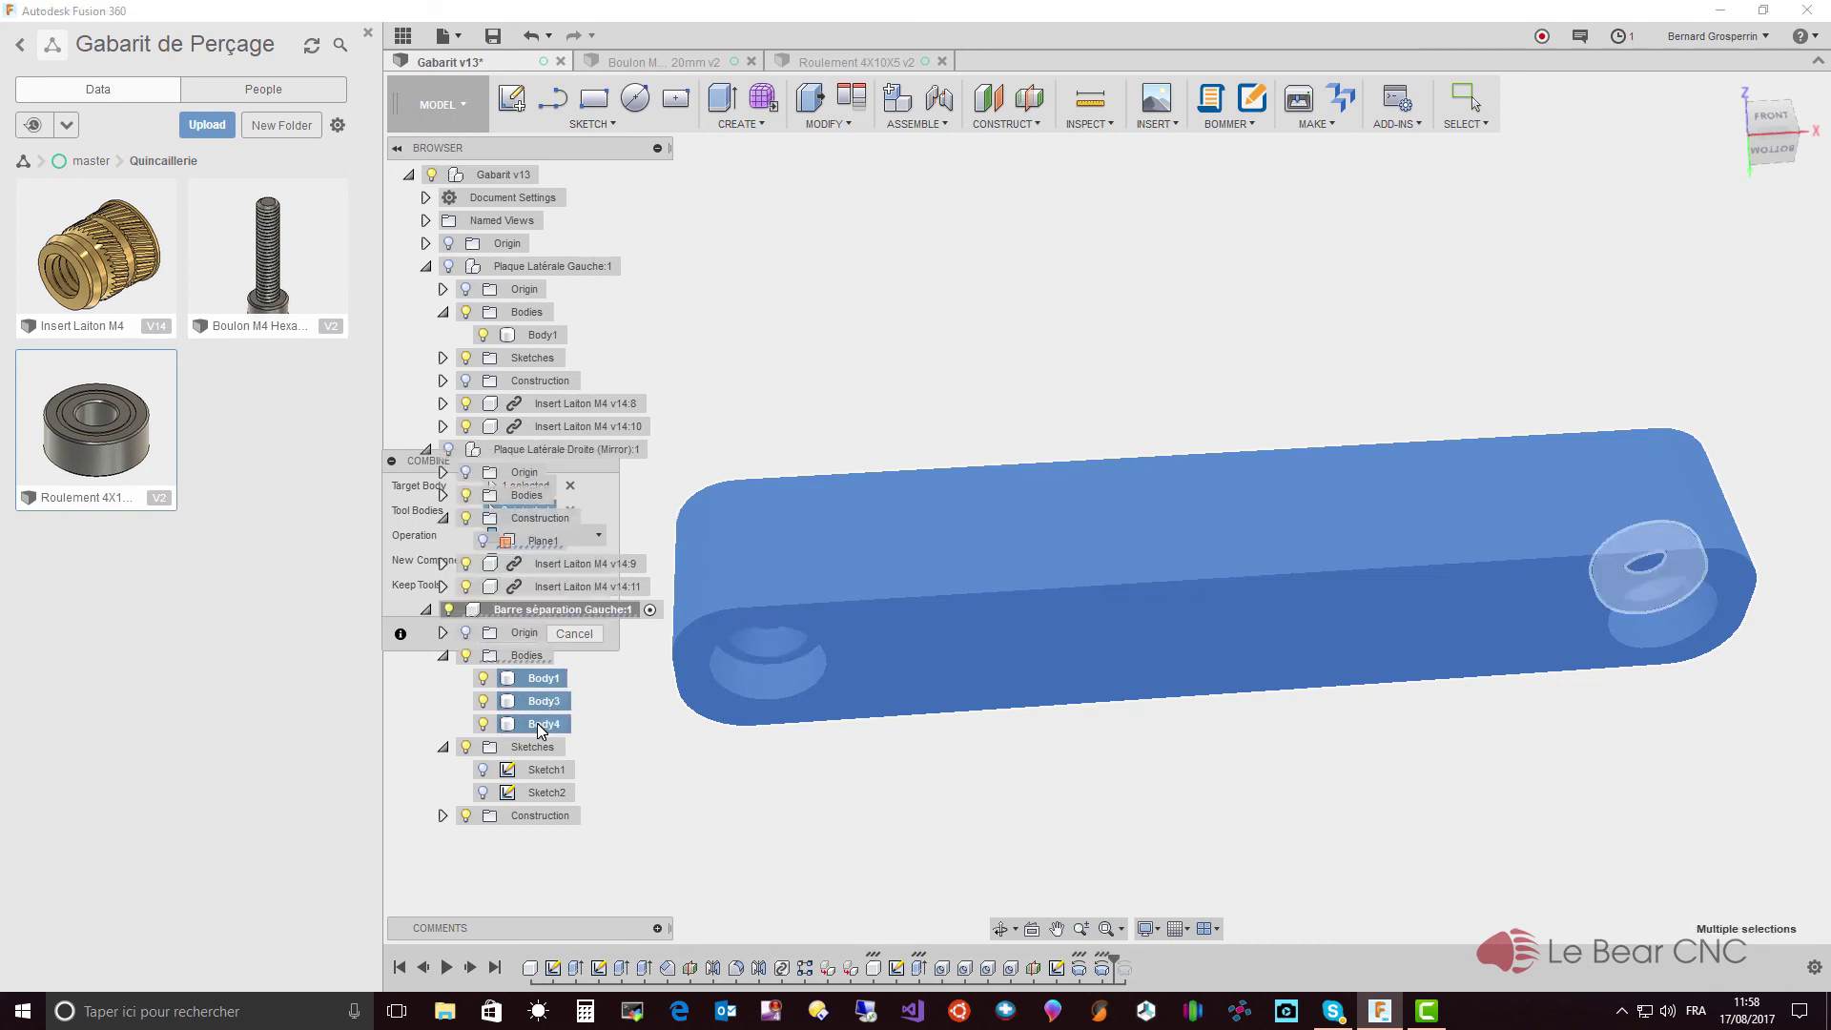
pyautogui.click(839, 436)
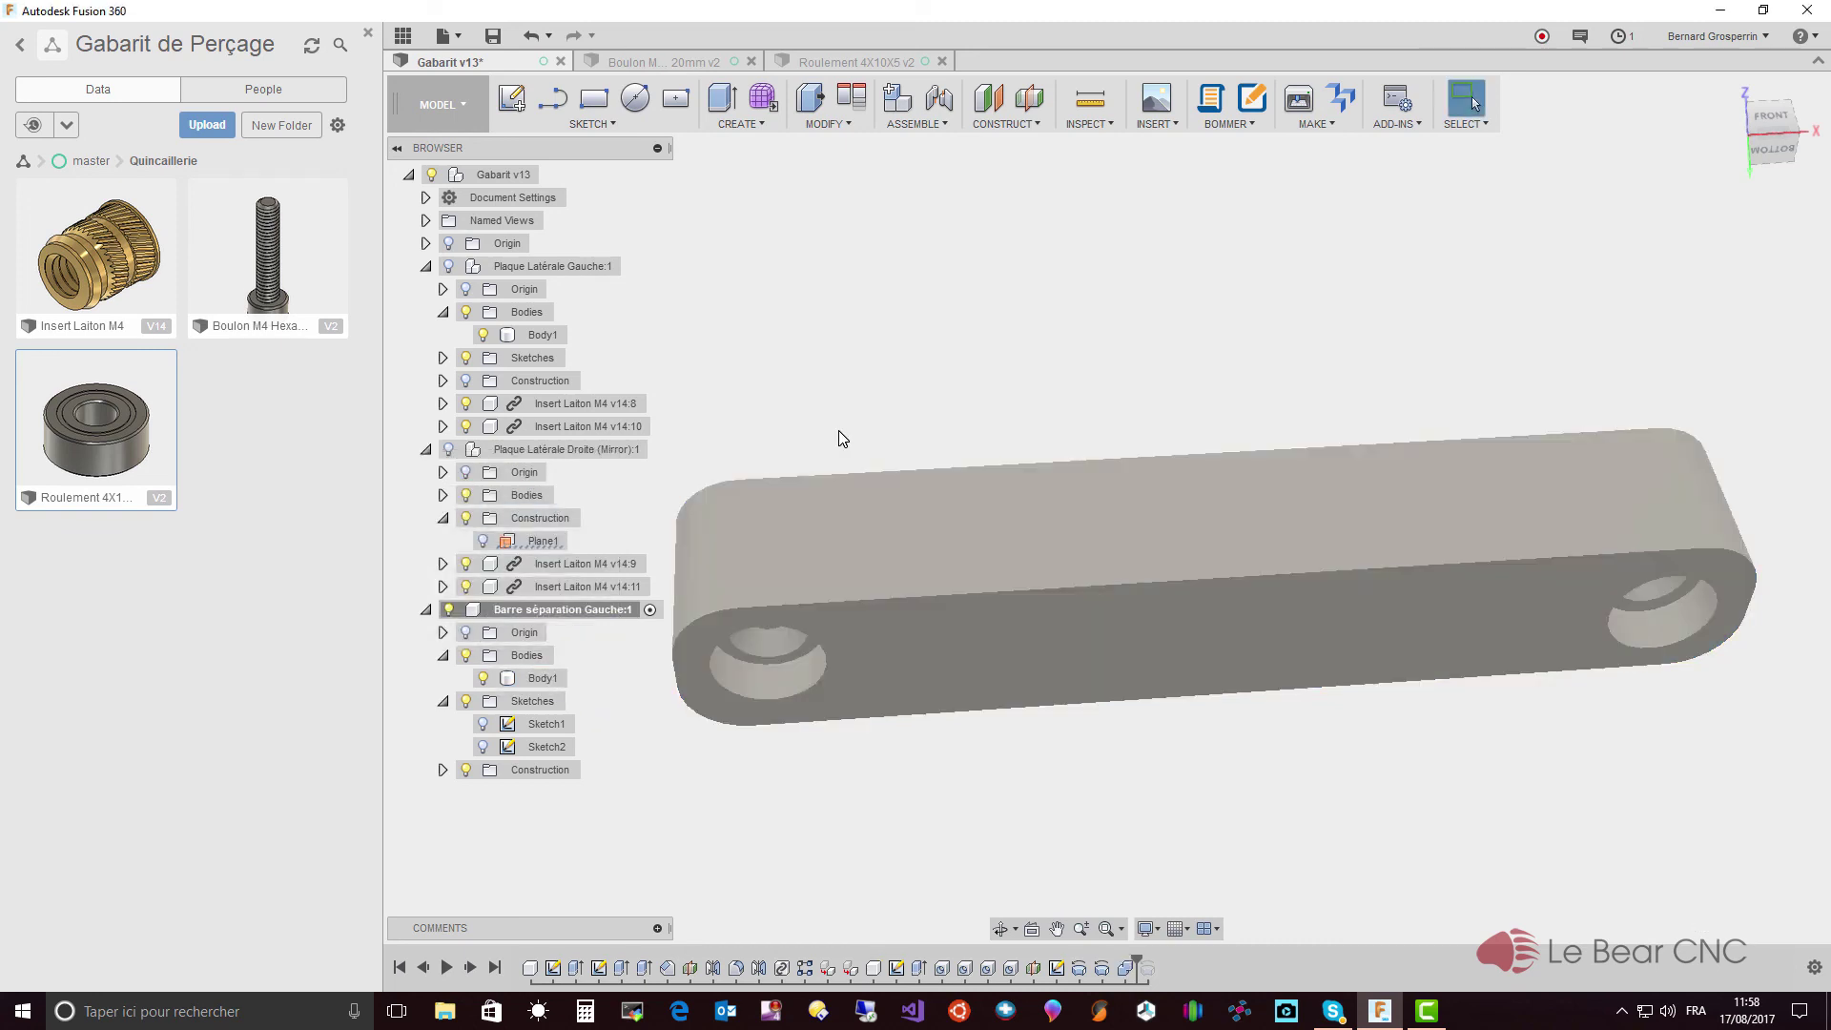
# - Assign the ABS Plastic physical material to the separation bar's body
pyautogui.keyDown('shift'); pyautogui.moveTo(797, 584); pyautogui.dragTo(868, 669, button='middle'); pyautogui.keyUp('shift')
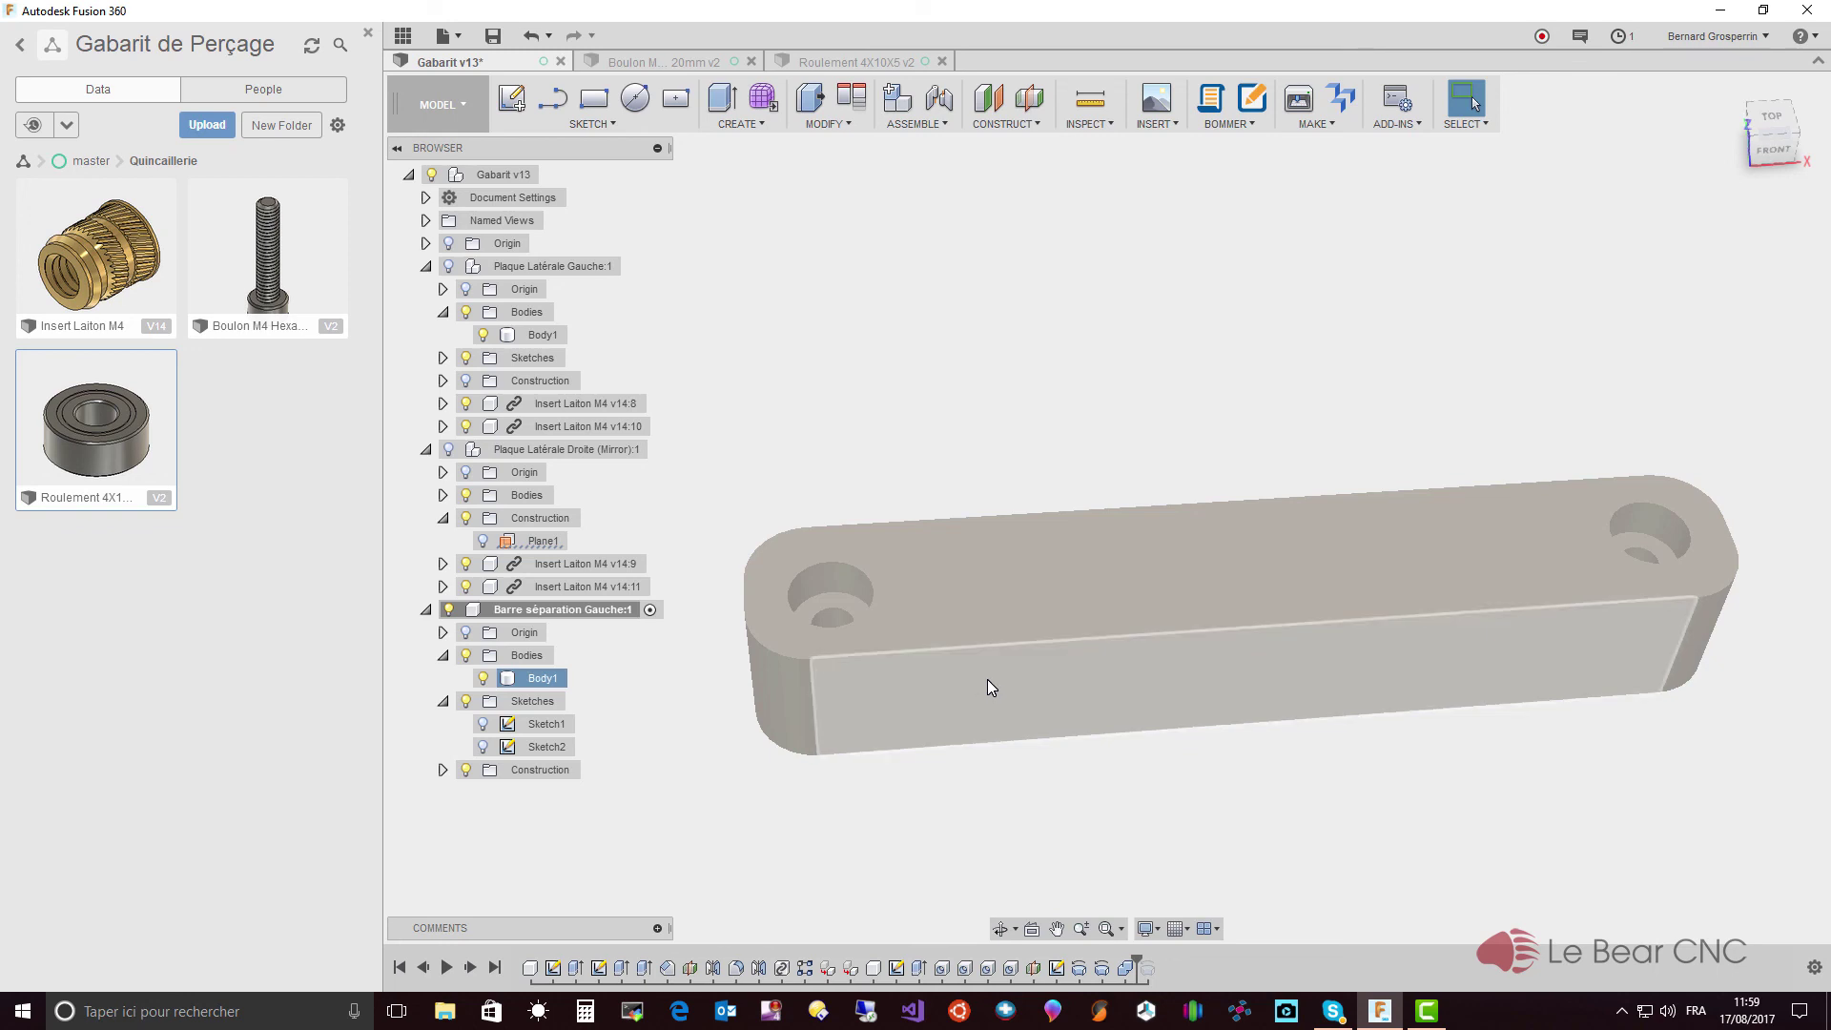
pyautogui.rightClick(545, 679)
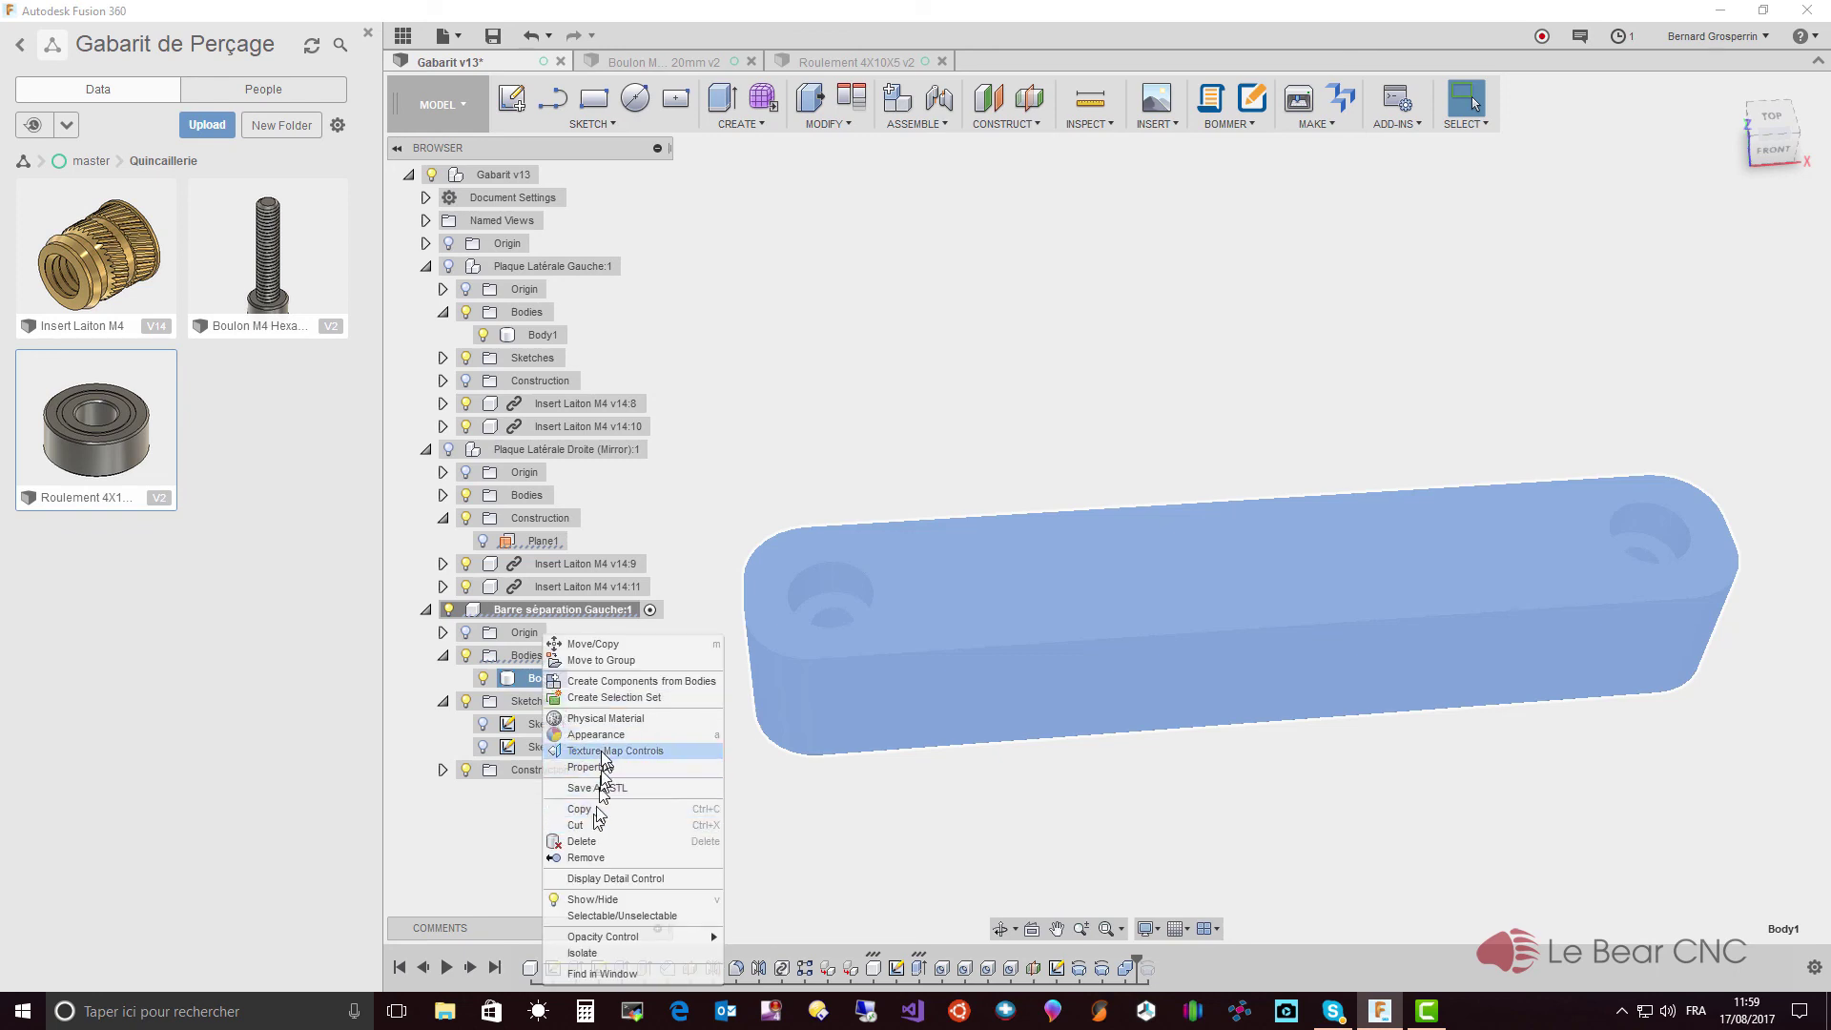
pyautogui.click(606, 722)
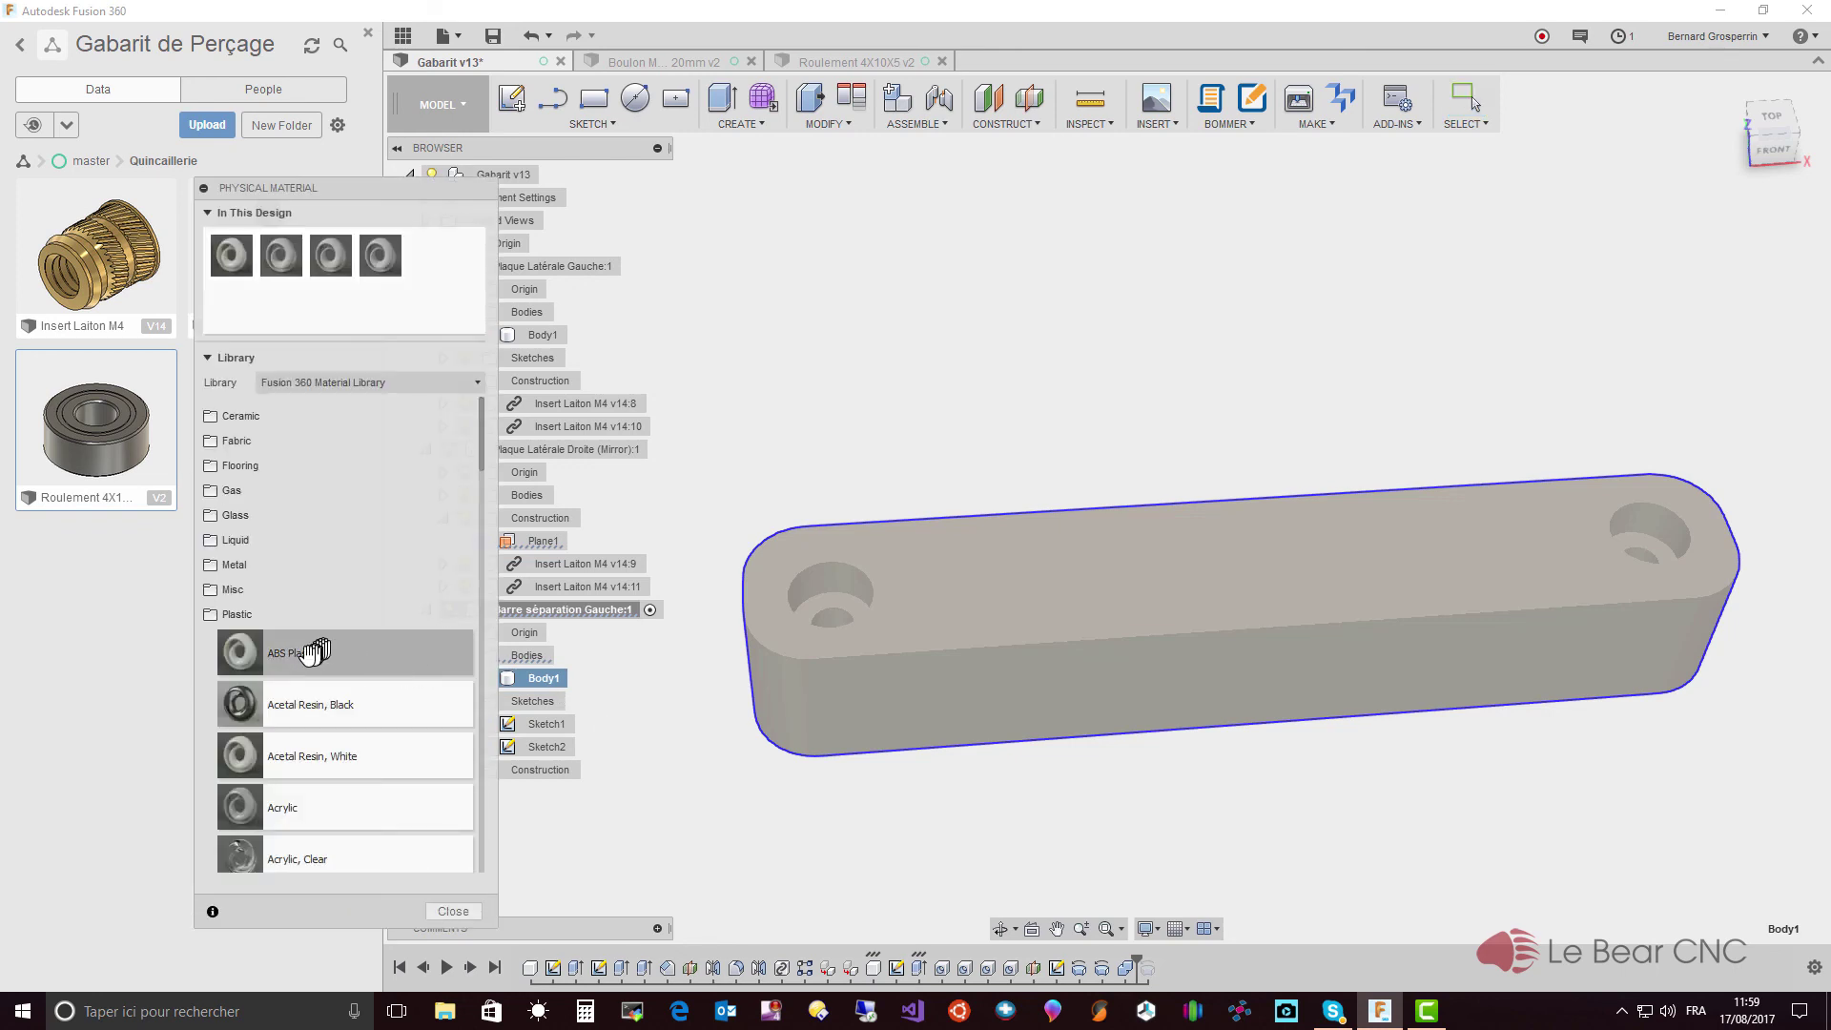
pyautogui.moveTo(412, 673); pyautogui.dragTo(548, 667)
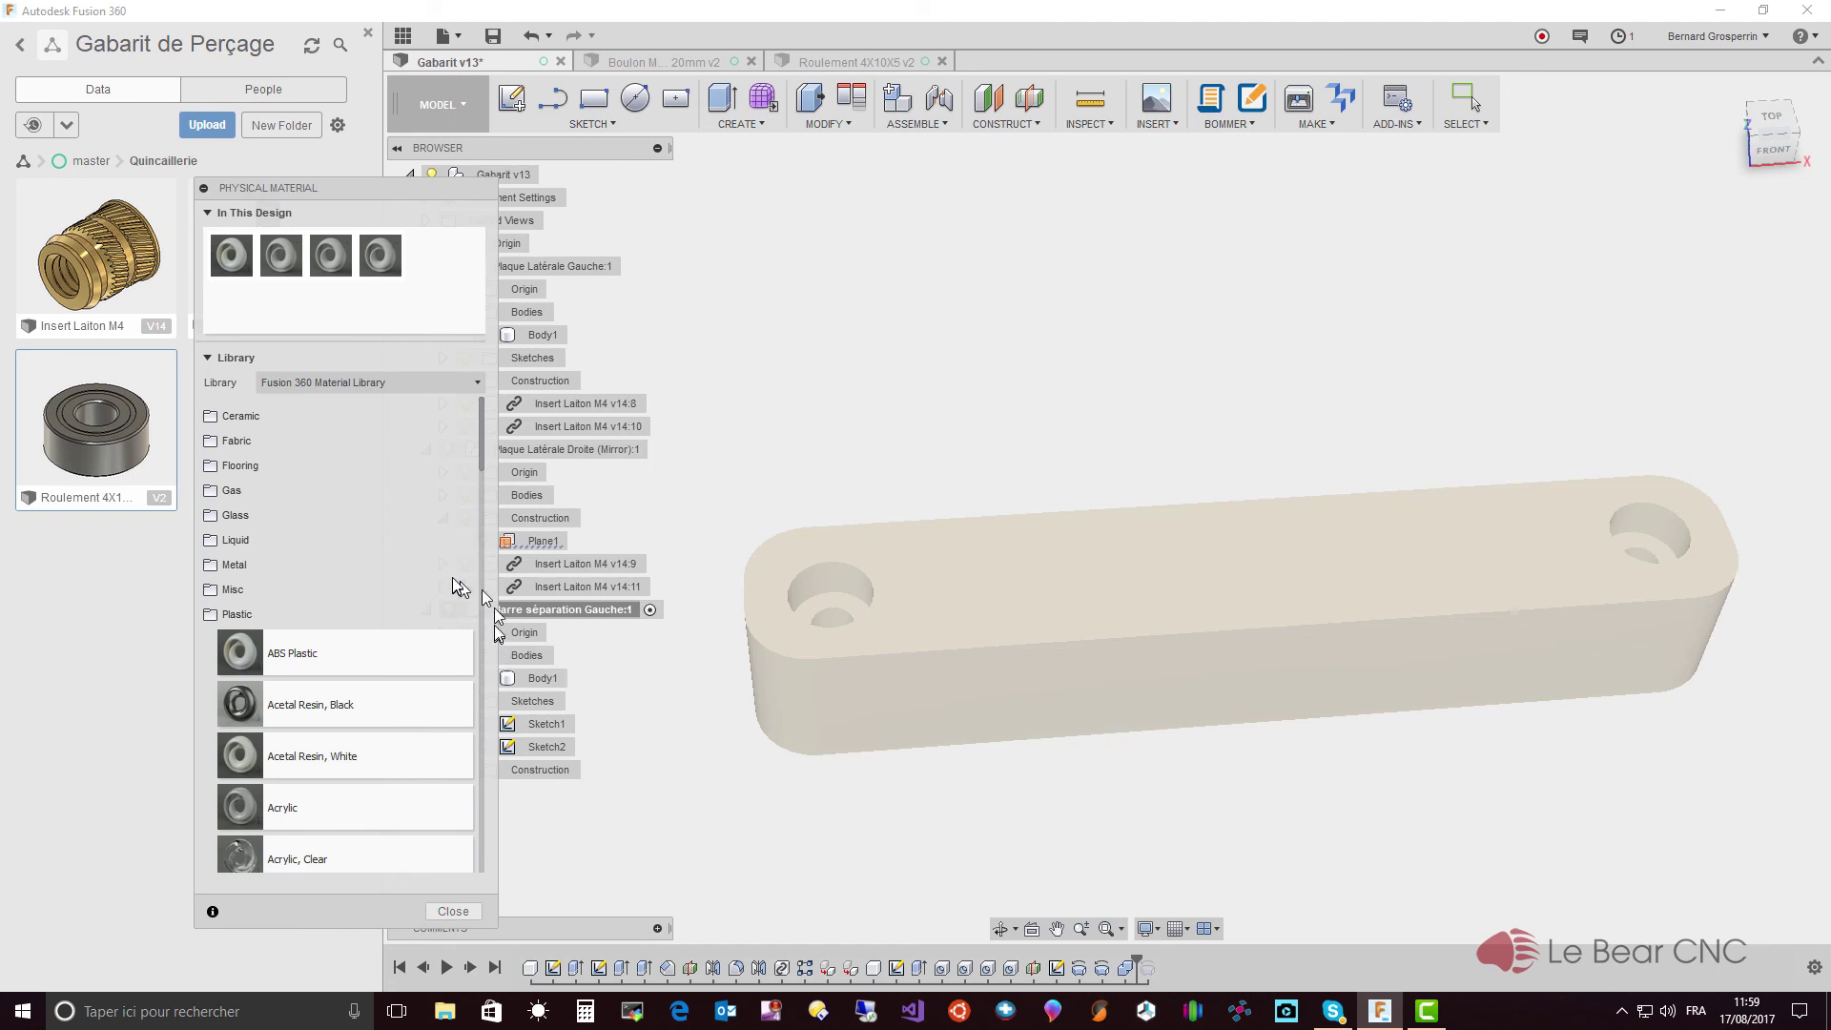
pyautogui.click(453, 912)
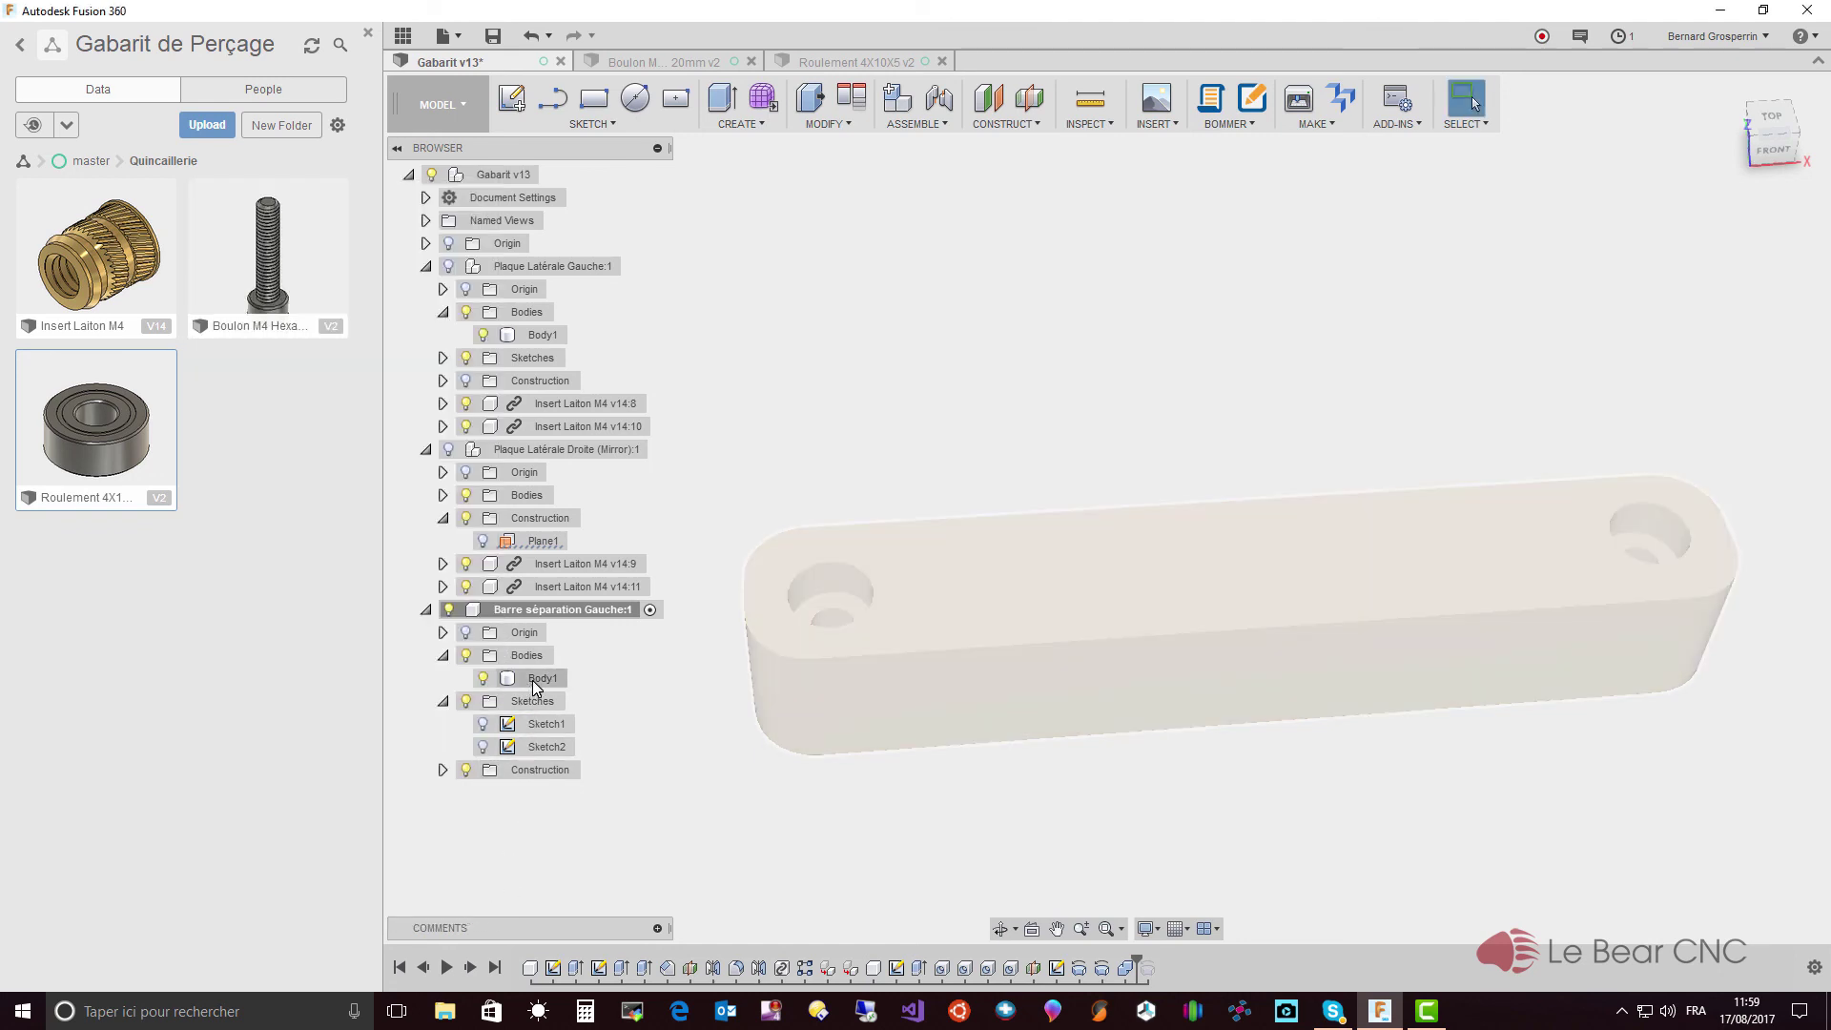
# - Apply the last red appearance already used in this design to the separation bar's body
pyautogui.rightClick(532, 679)
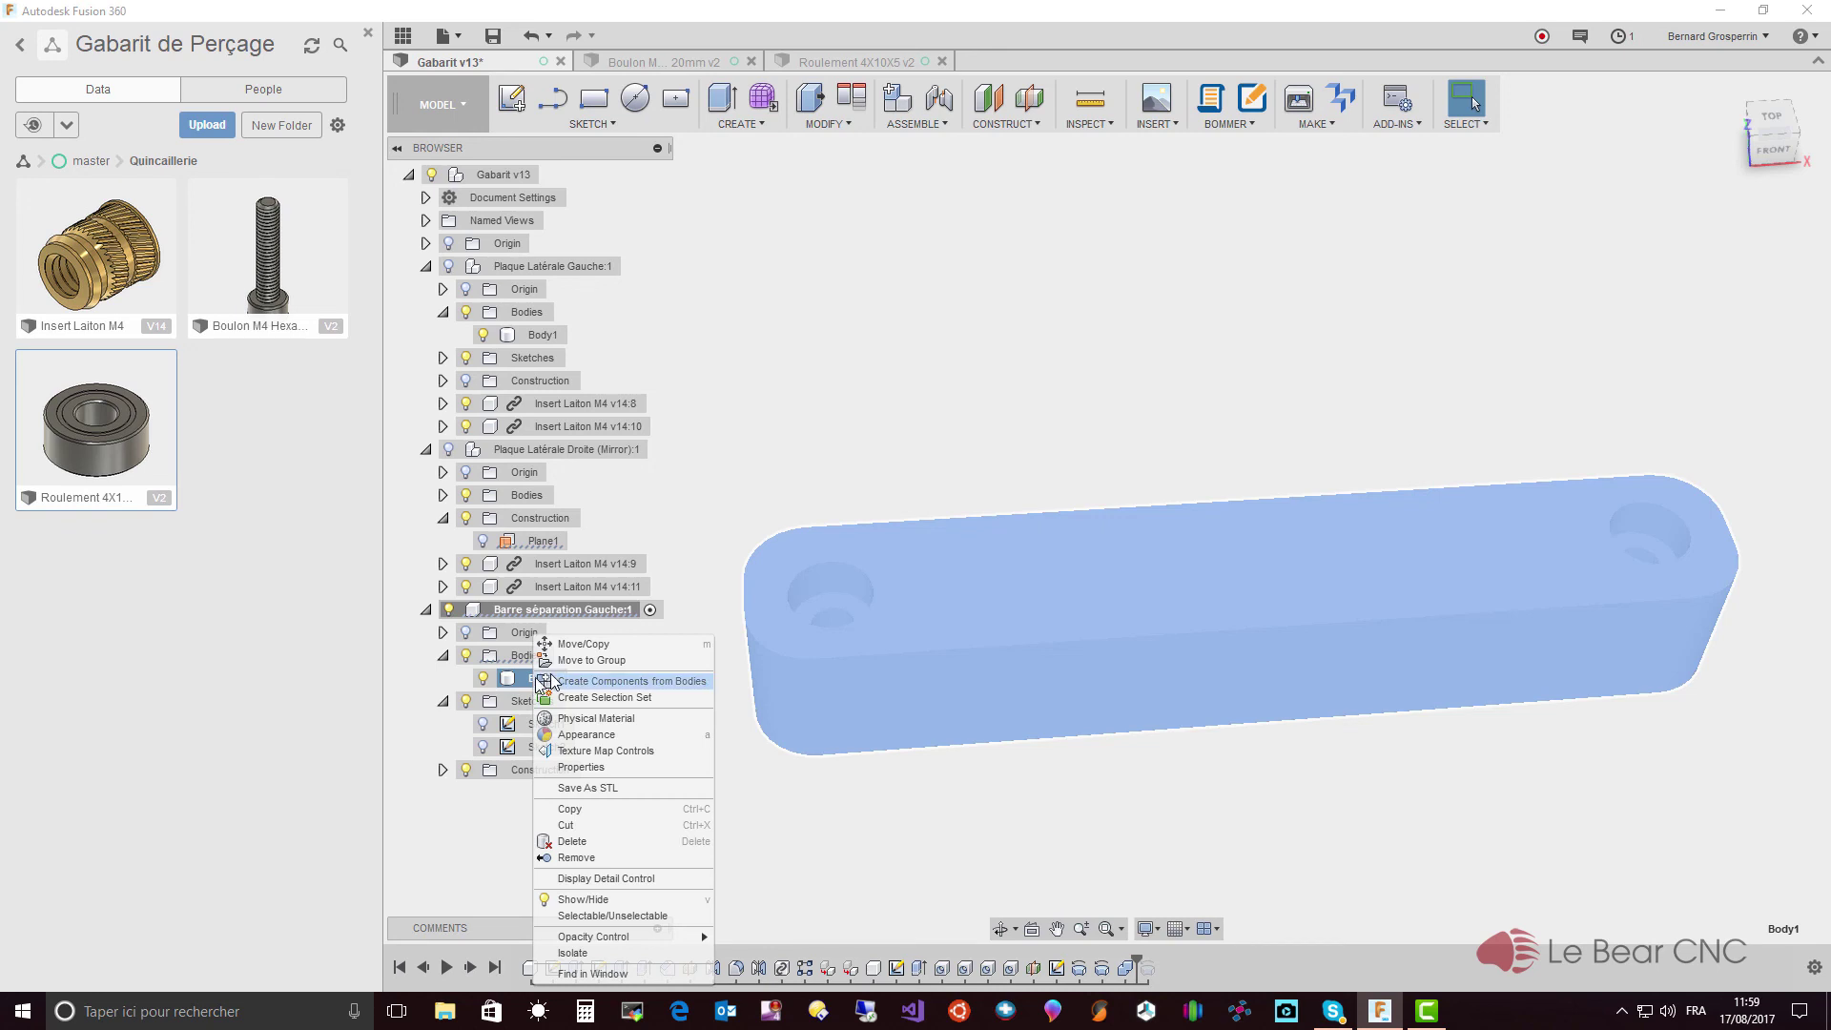
pyautogui.click(587, 735)
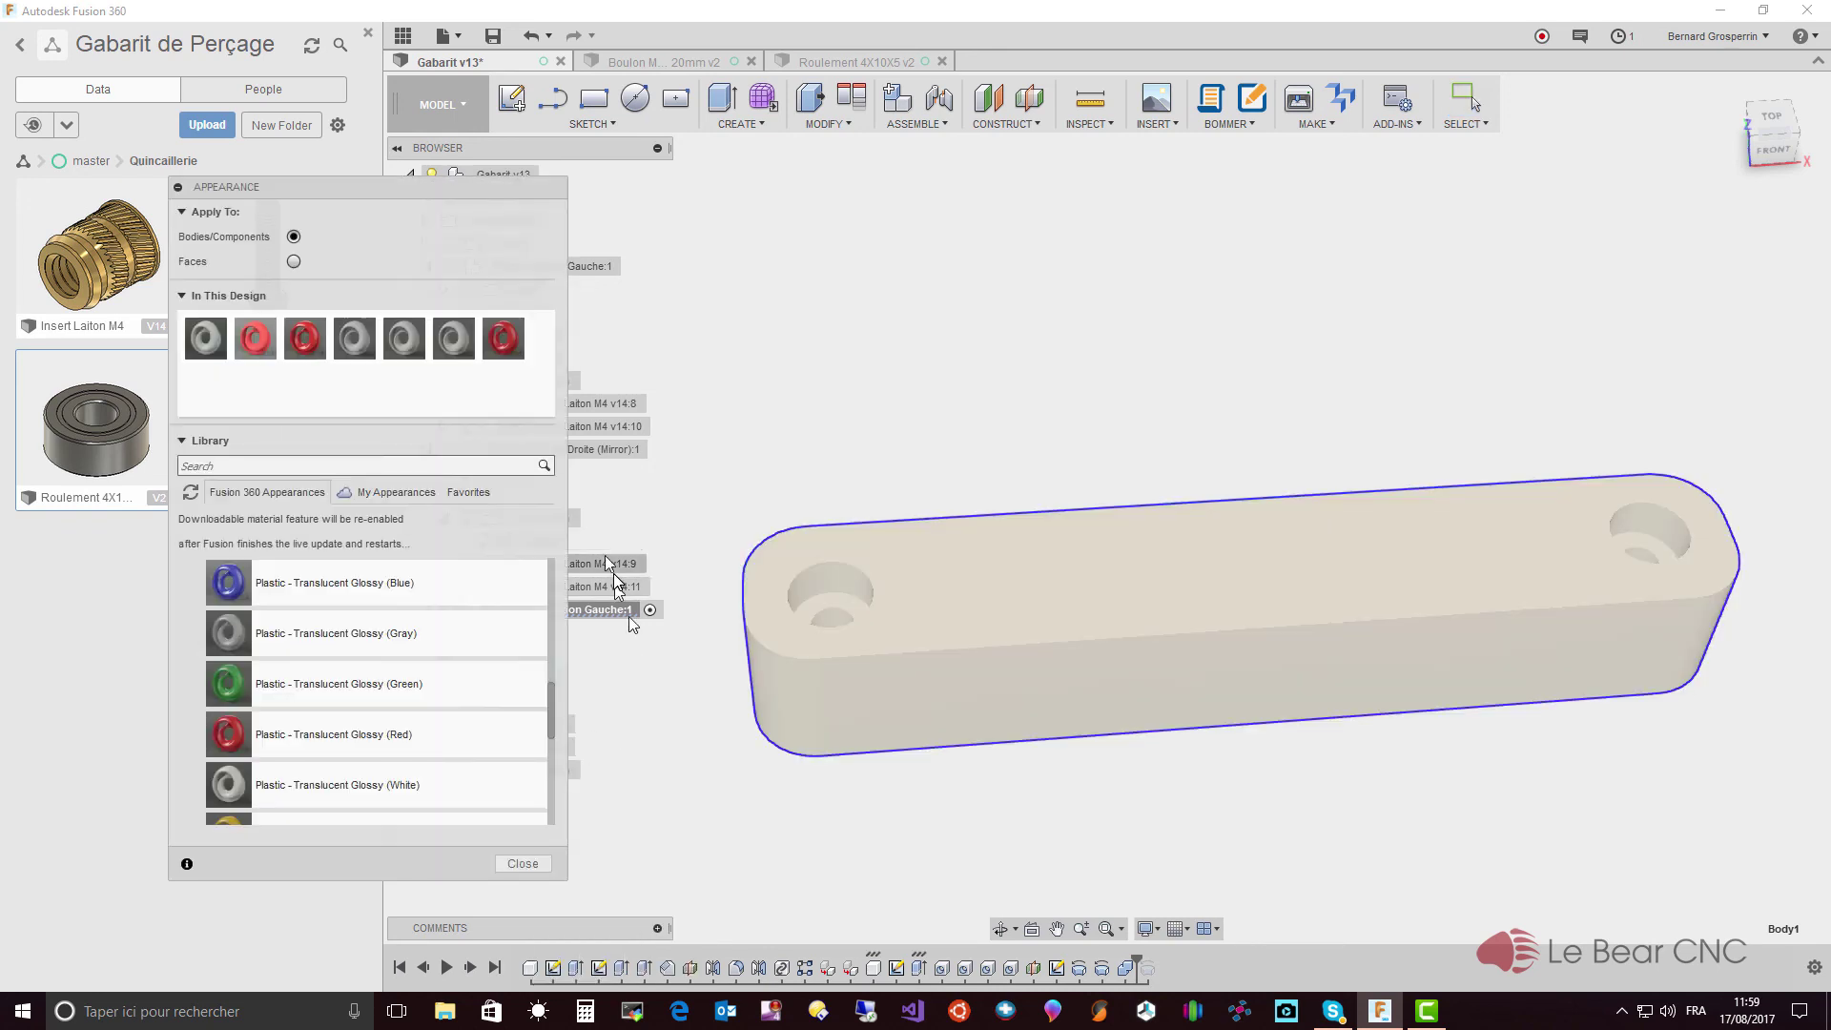
pyautogui.moveTo(505, 341); pyautogui.dragTo(990, 611)
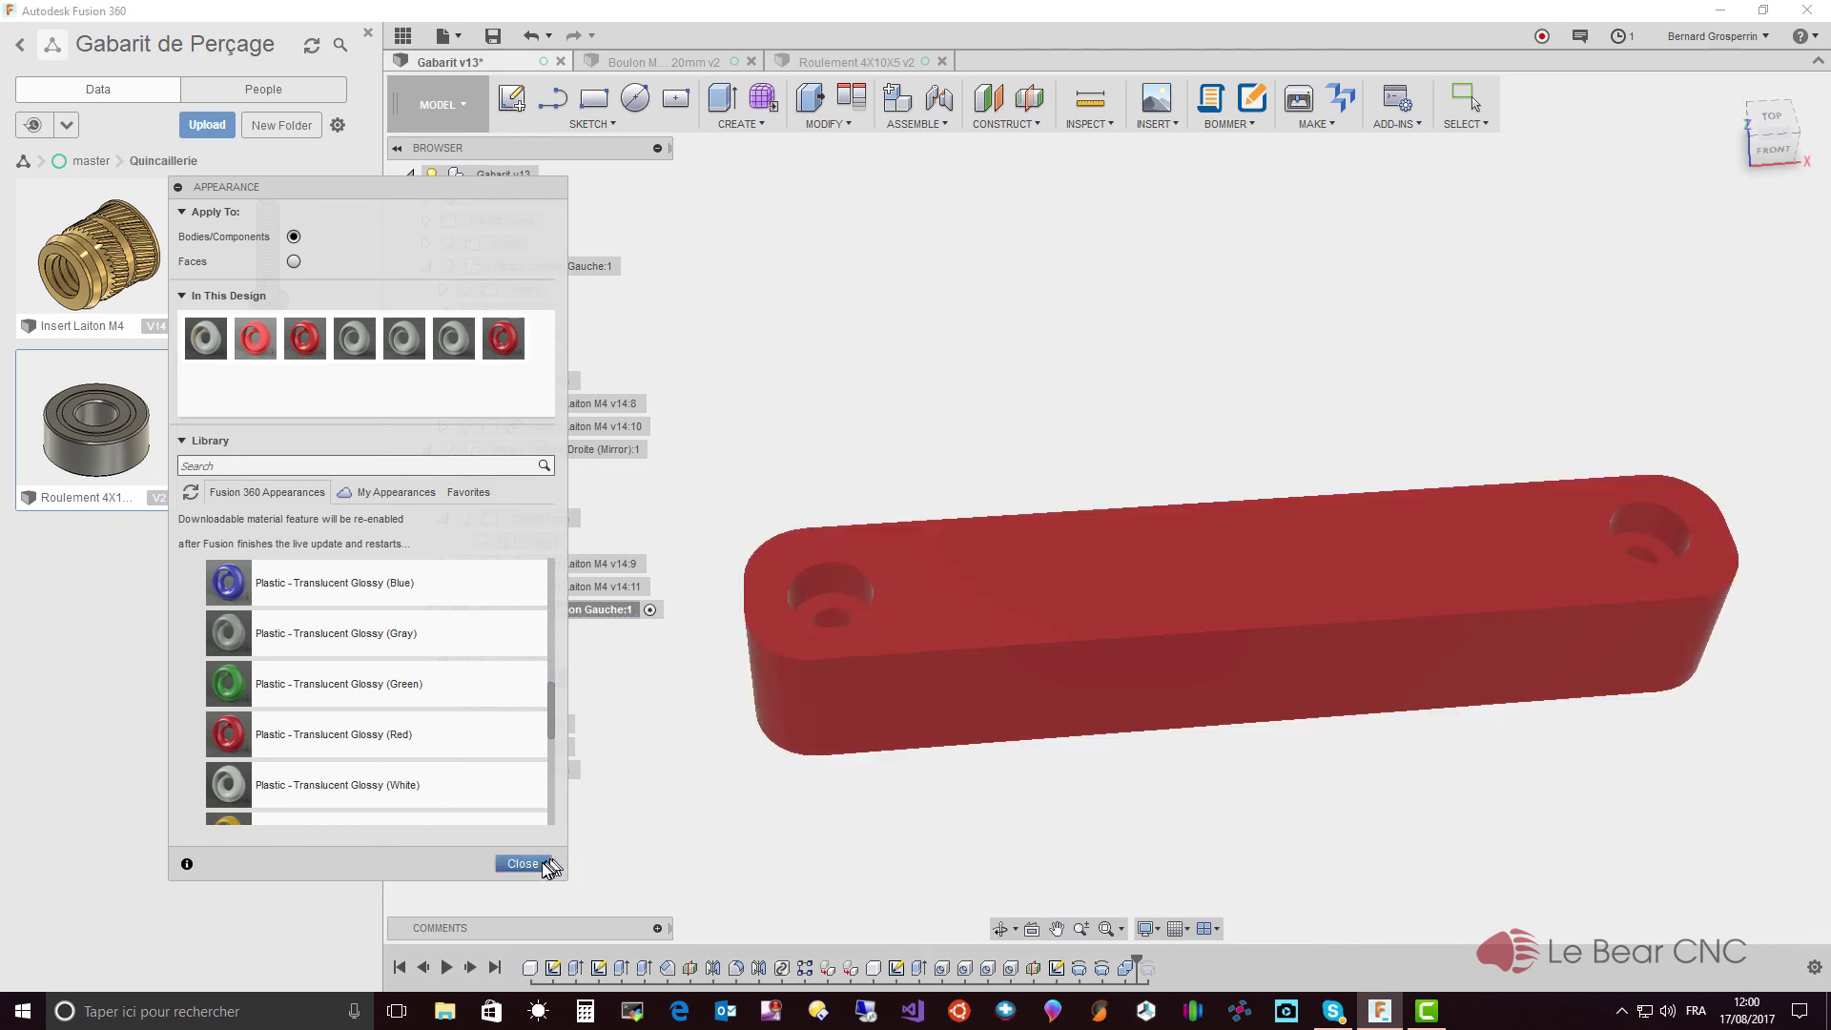
pyautogui.click(523, 863)
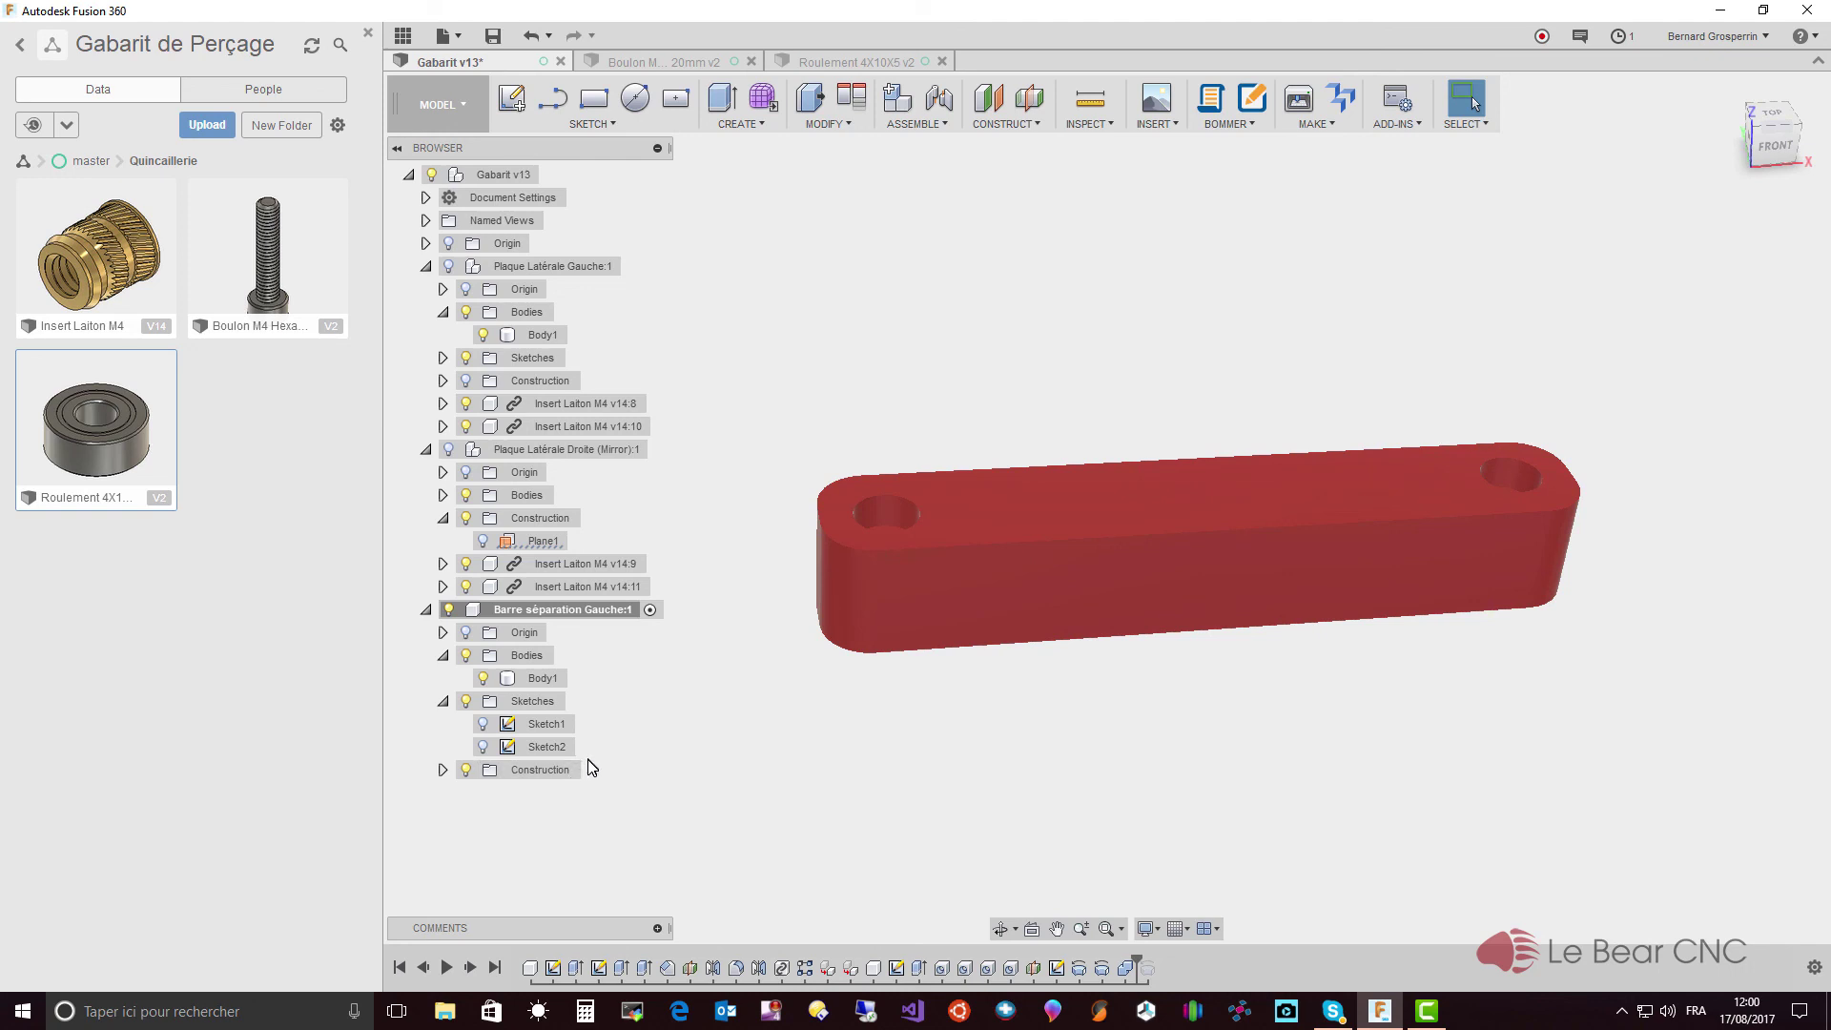
# - Show the Plaque Latérale Droite and Plaque Latérale Gauche components alongside the separation bar
pyautogui.click(449, 449)
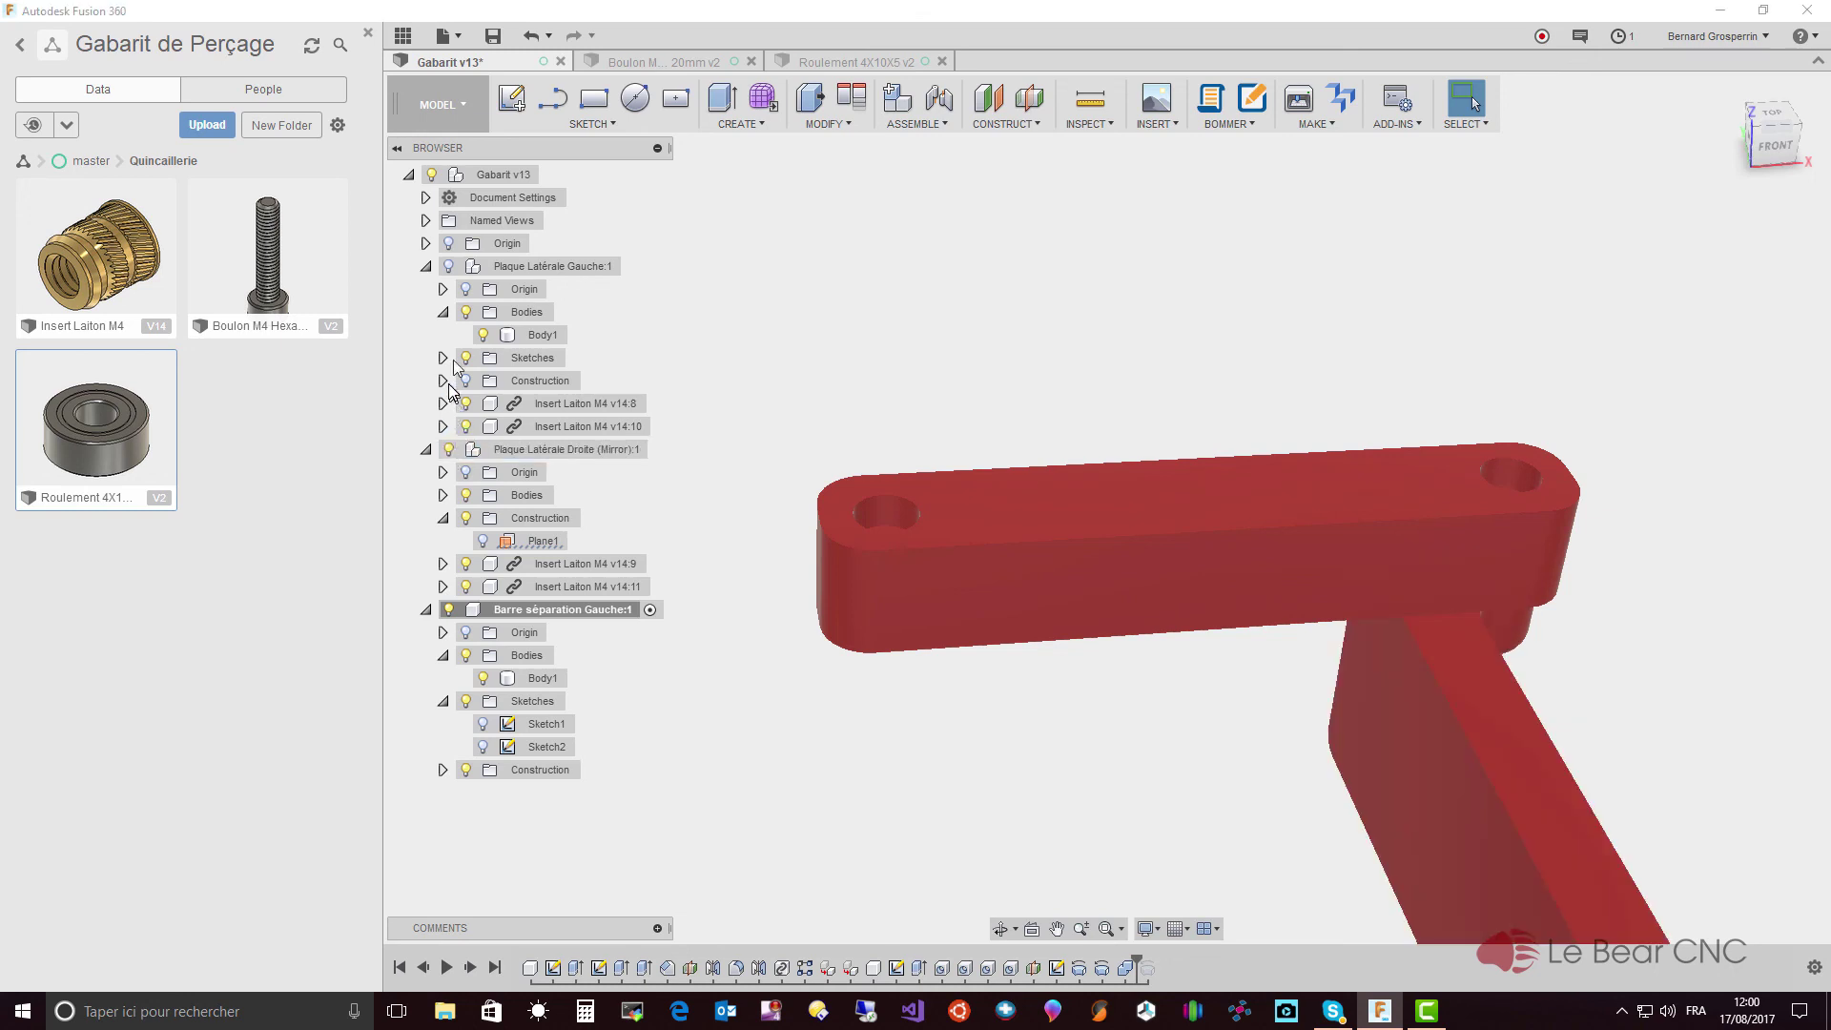
pyautogui.click(444, 269)
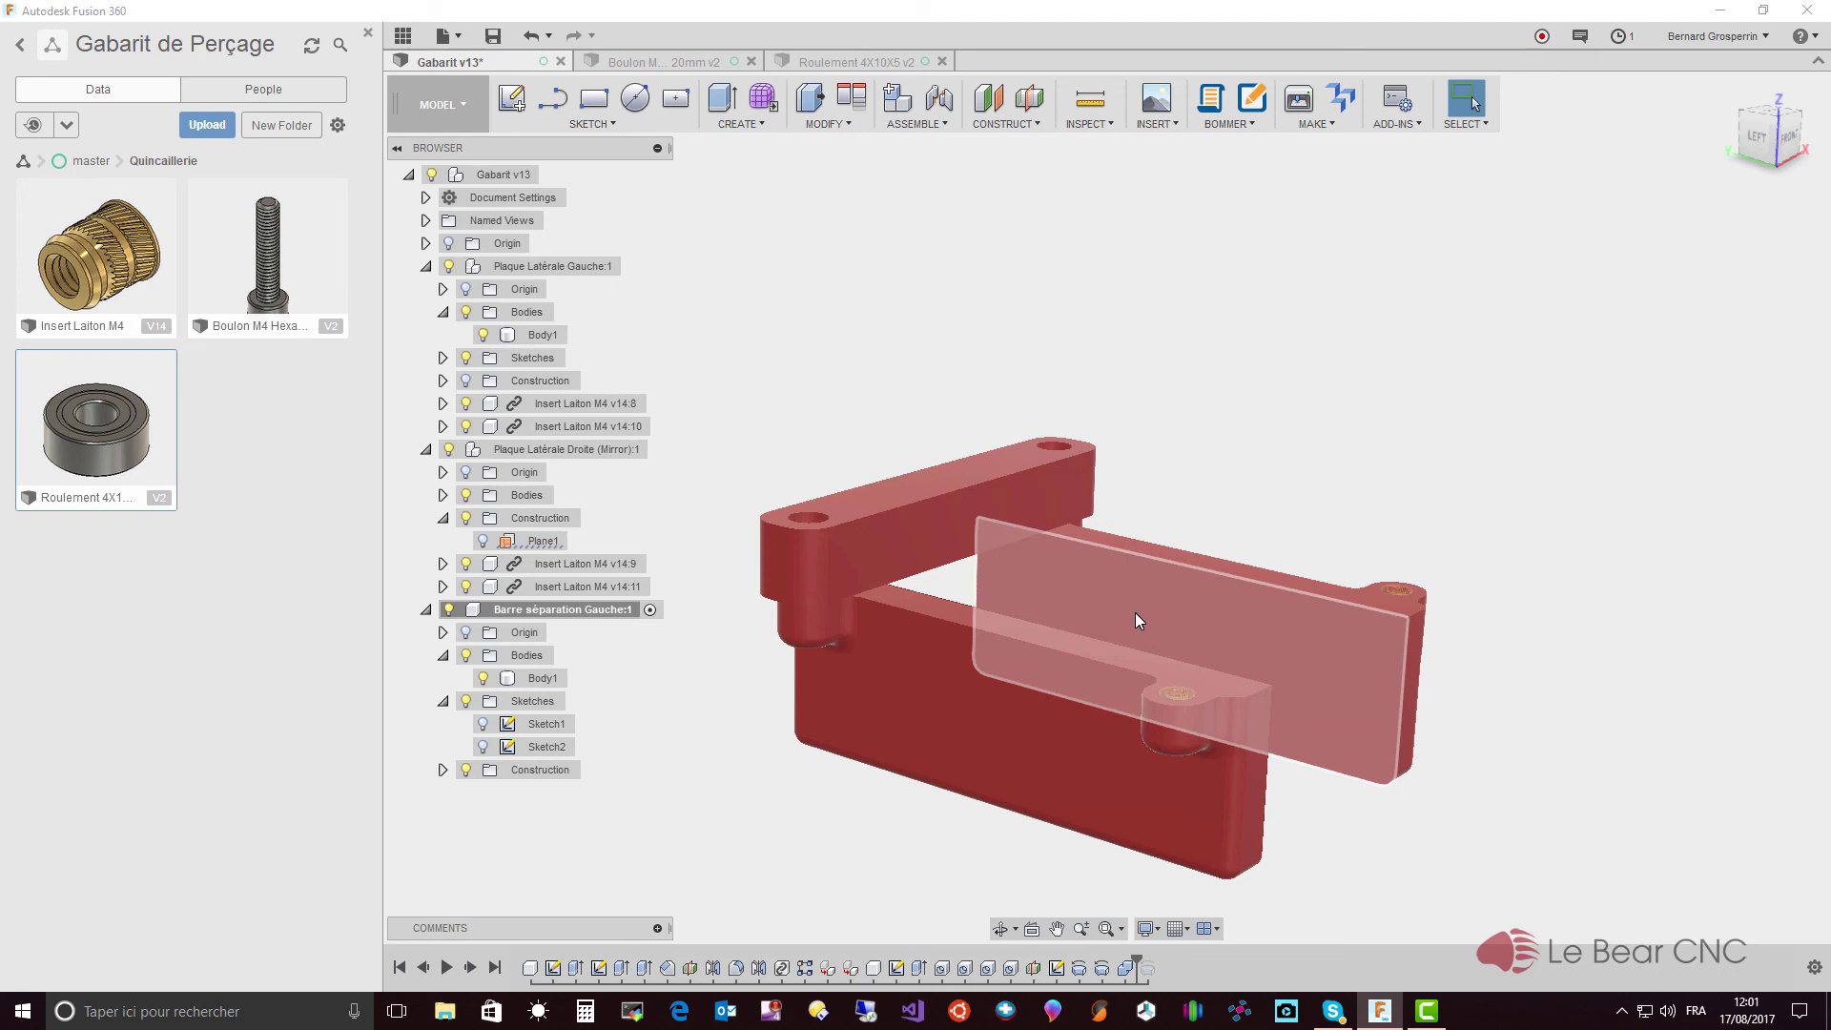
pyautogui.keyDown('shift'); pyautogui.moveTo(1135, 614); pyautogui.dragTo(1101, 621, button='middle'); pyautogui.keyUp('shift')
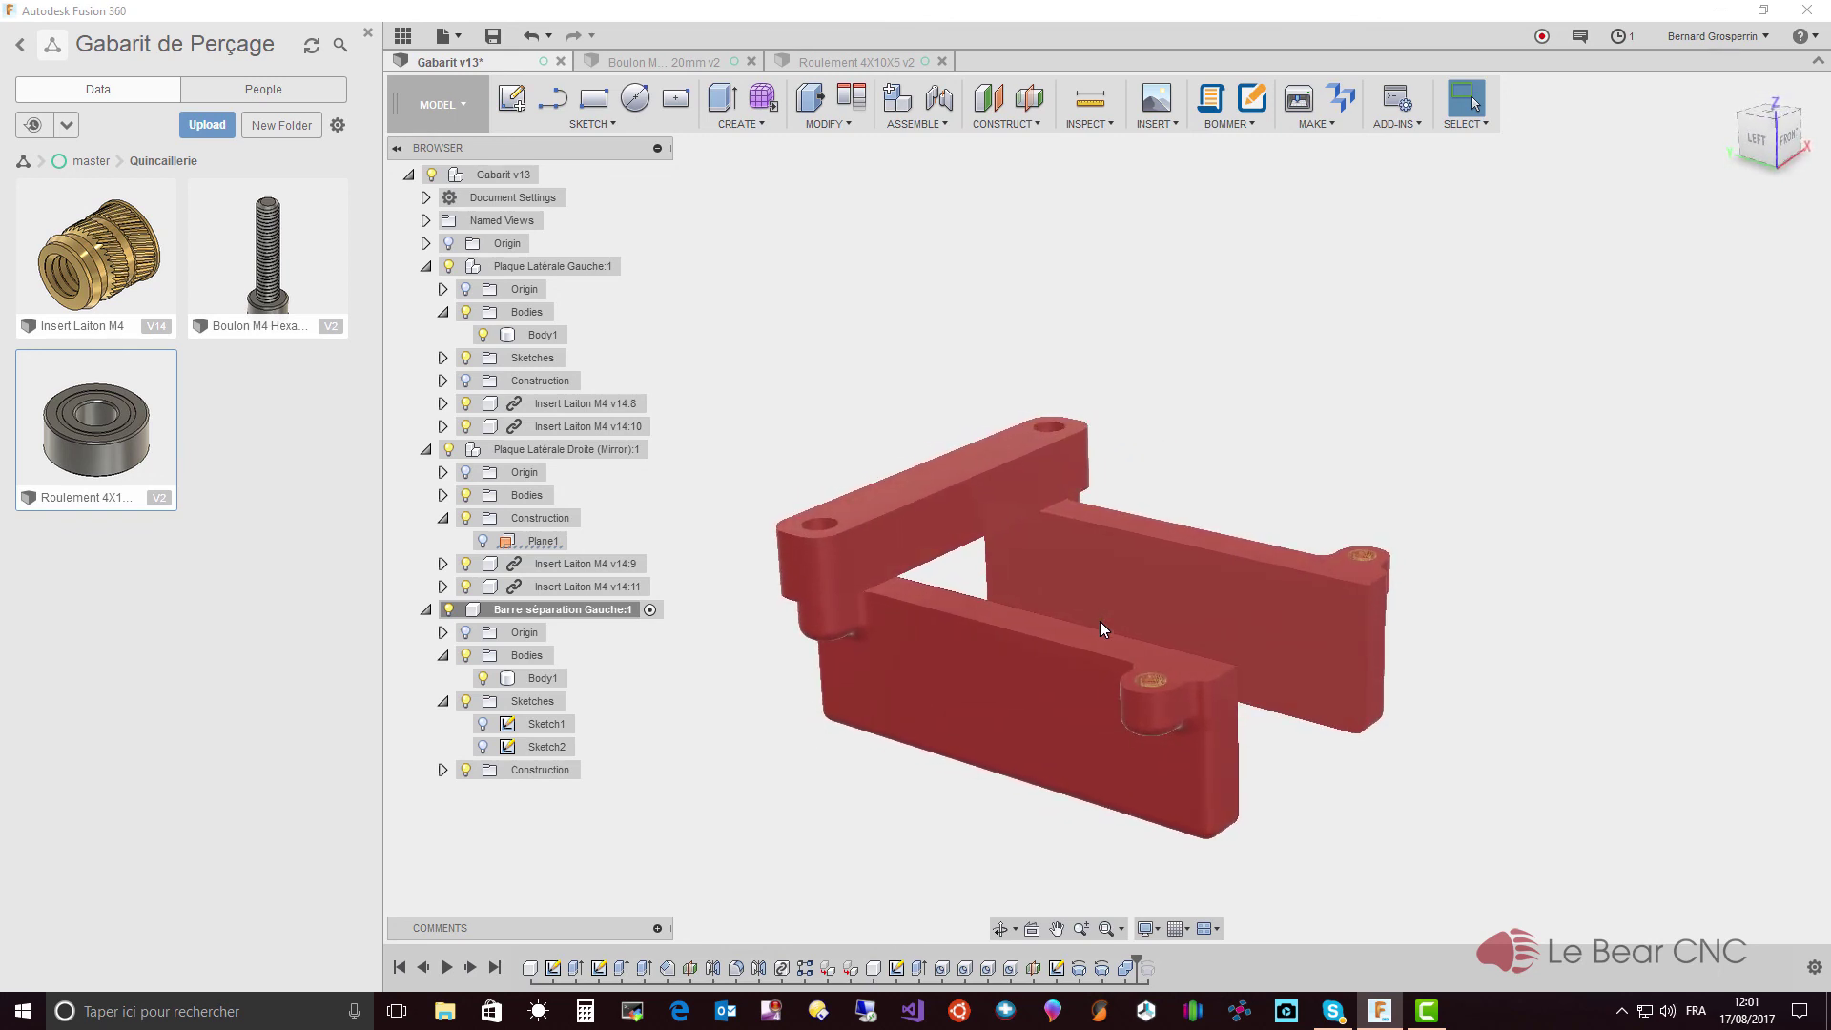